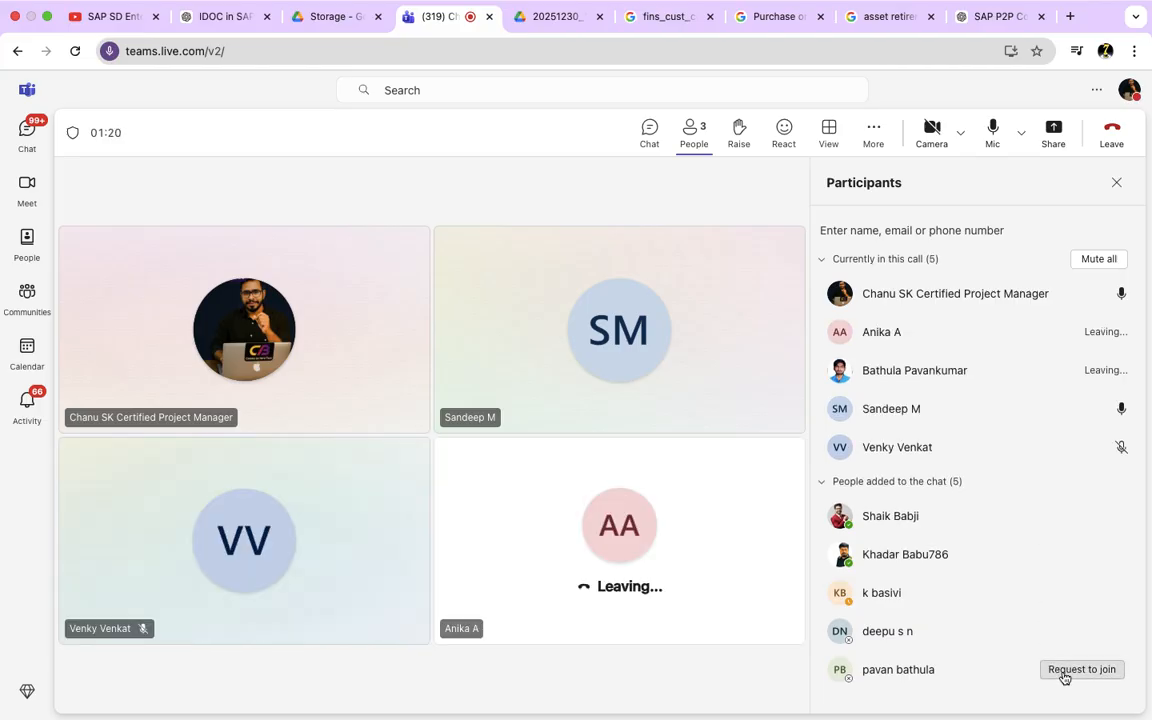
# Step: Request the absent participant to join the meeting and share the entire screen with the call
pyautogui.click(1064, 671)
pyautogui.click(1115, 186)
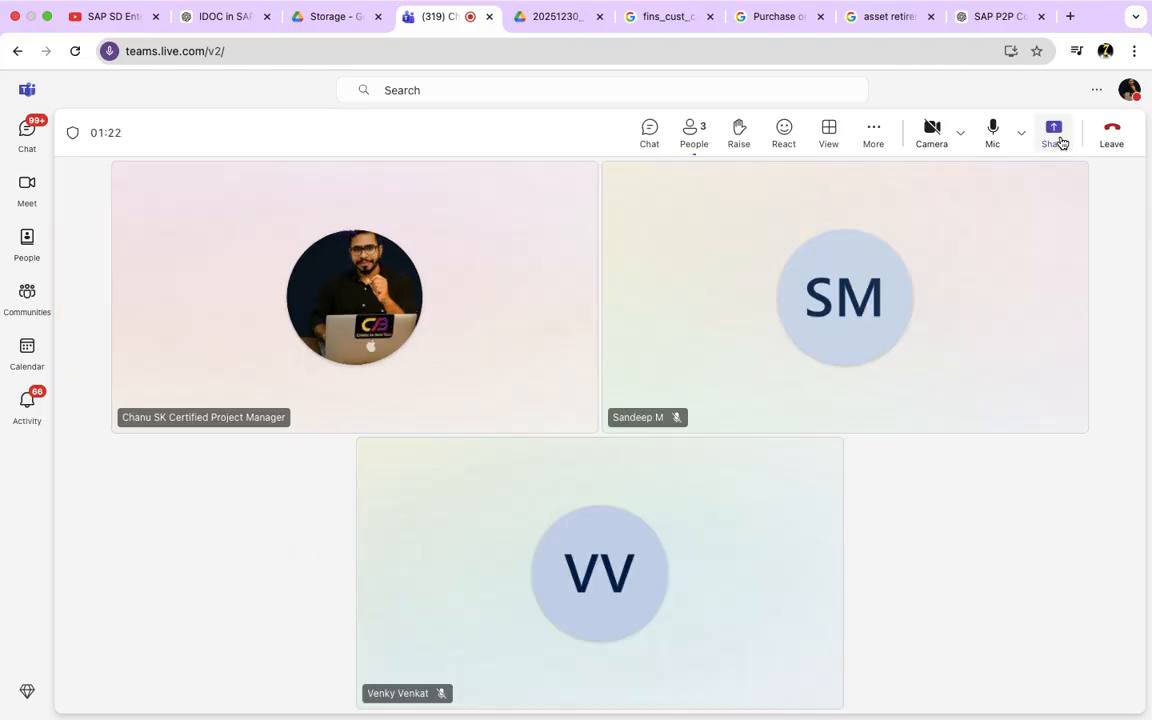
pyautogui.click(1056, 137)
pyautogui.click(955, 230)
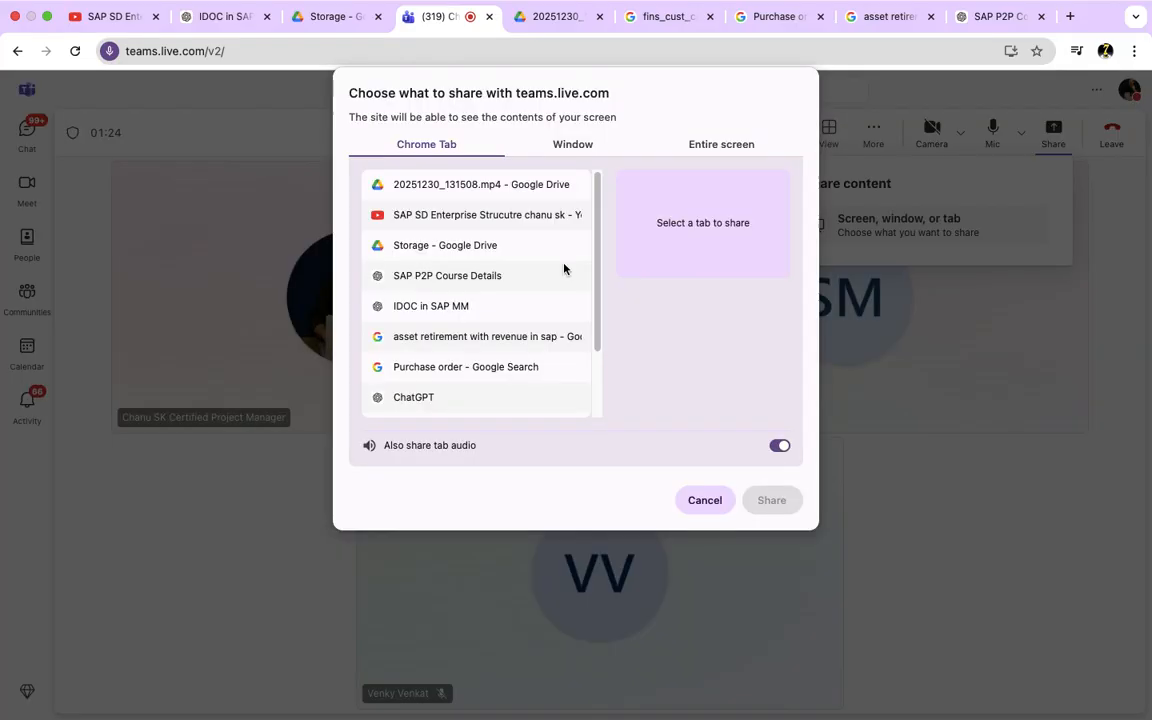
pyautogui.click(720, 146)
pyautogui.click(759, 502)
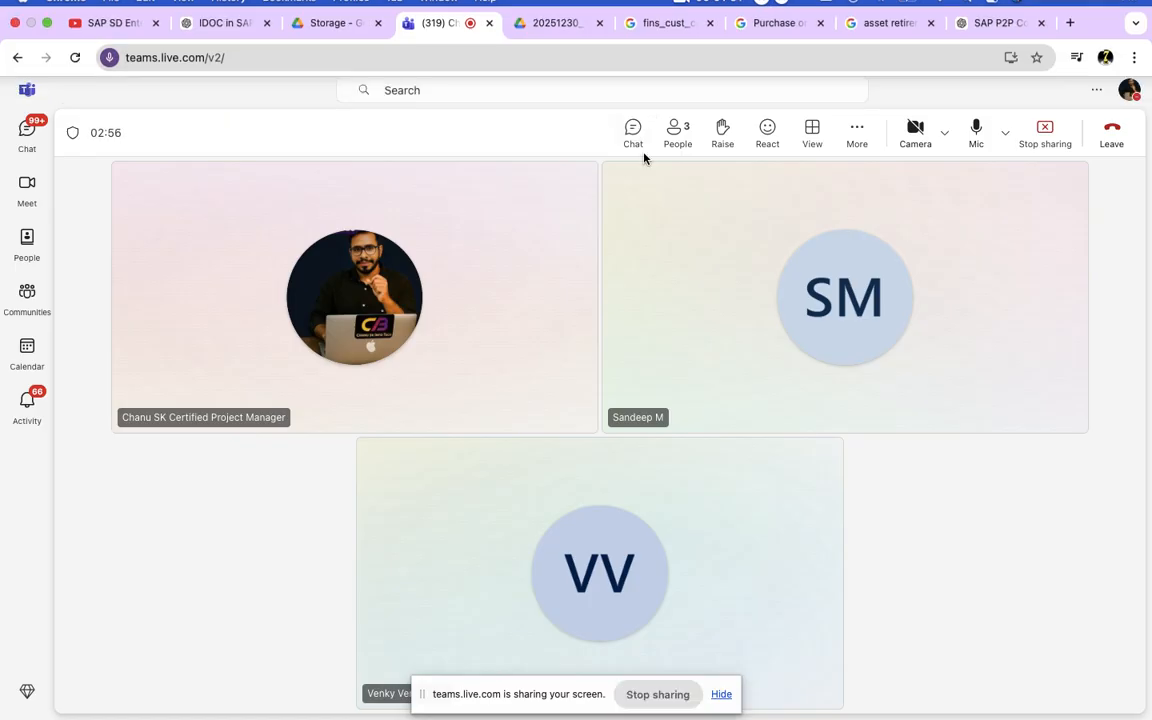
# Step: Open the meeting chat and review the SAP SD Enterprise Structure Config message, including its definition and assignment lists
pyautogui.click(643, 138)
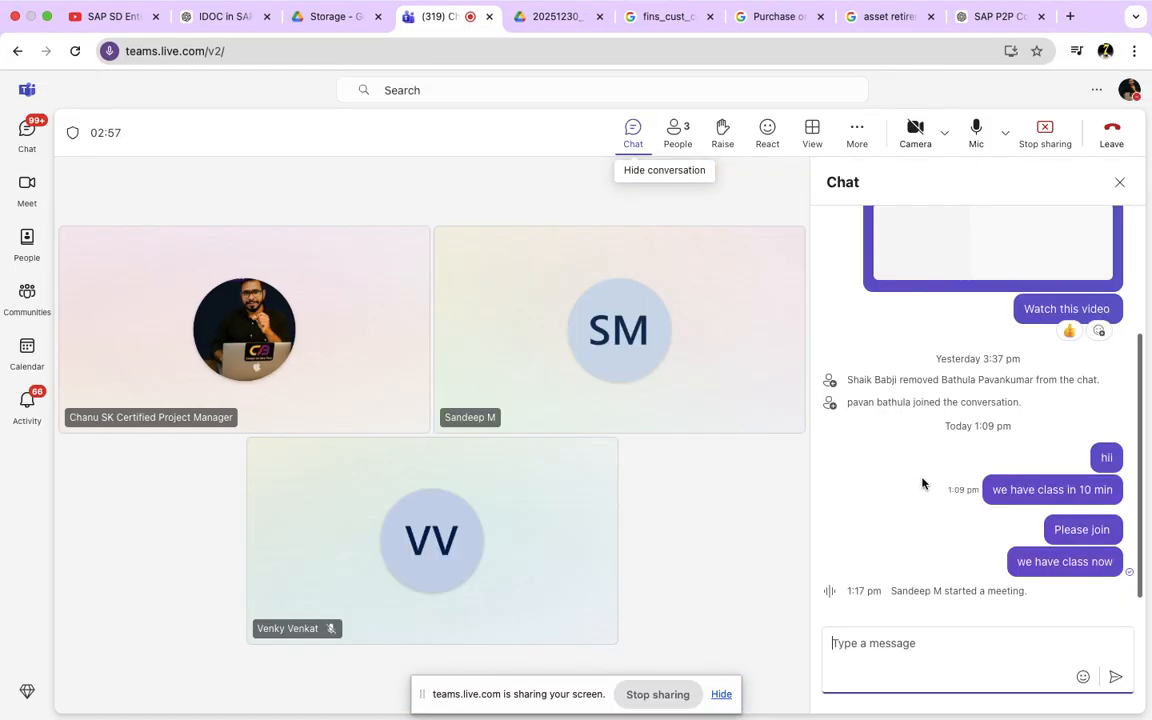
pyautogui.scroll(3, 907, 485)
pyautogui.scroll(10, 895, 483)
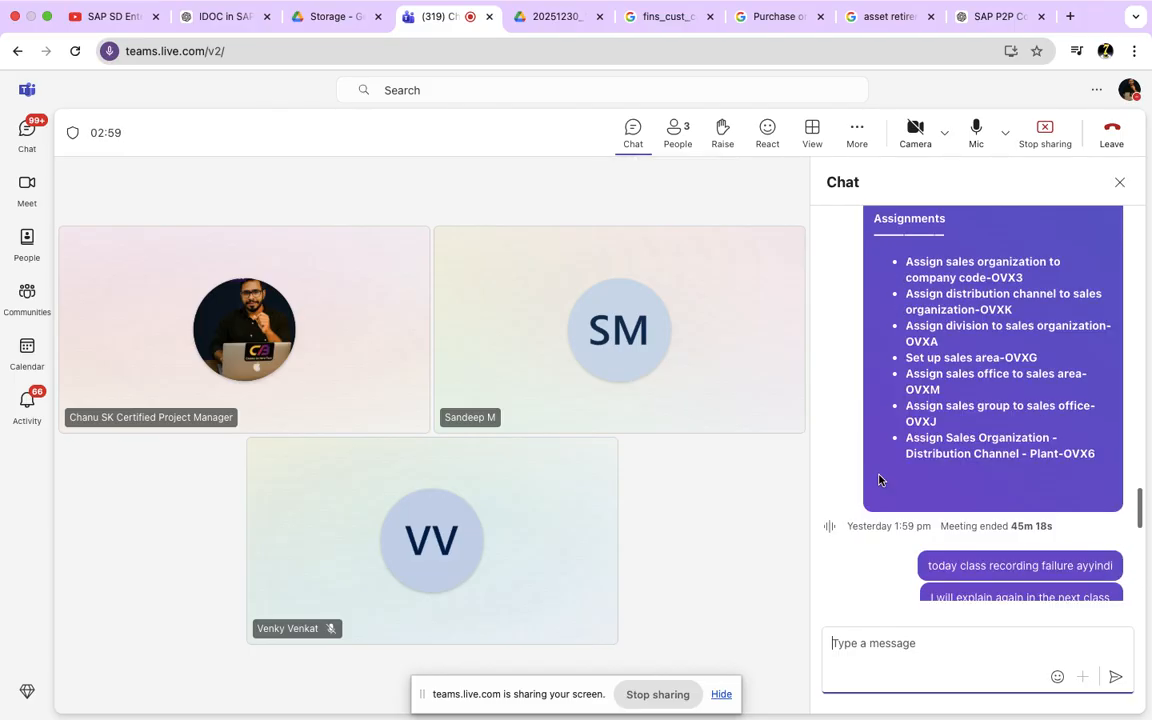
pyautogui.scroll(5, 879, 480)
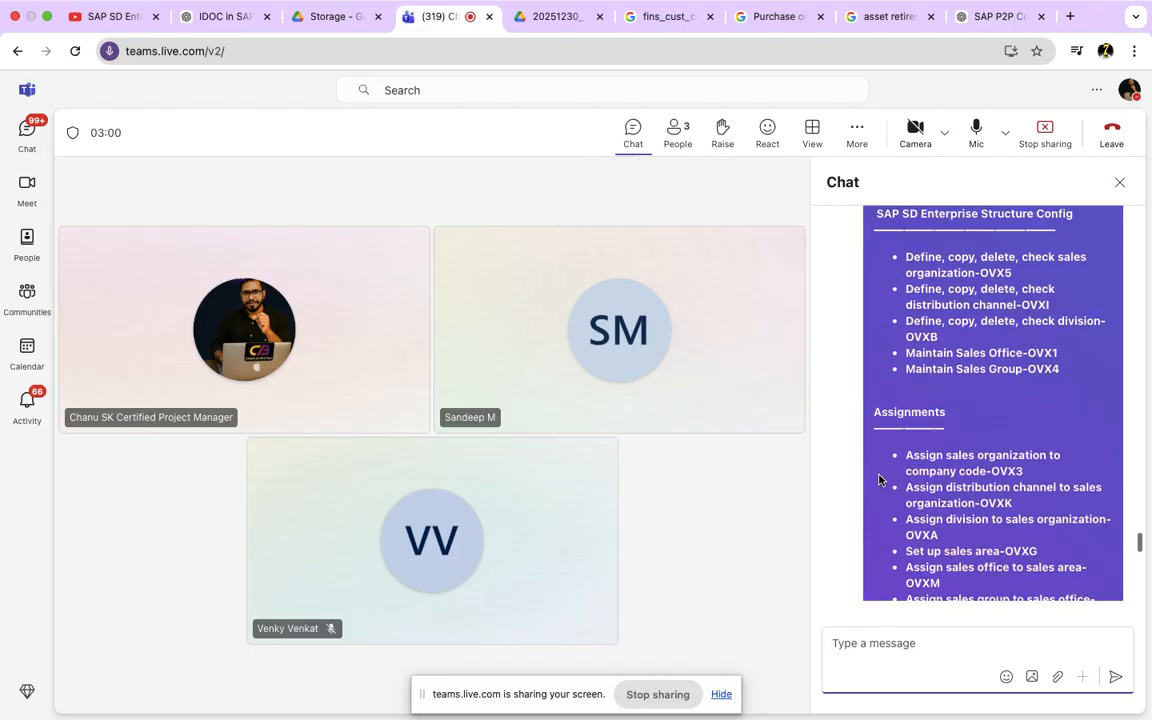
pyautogui.scroll(-2, 879, 480)
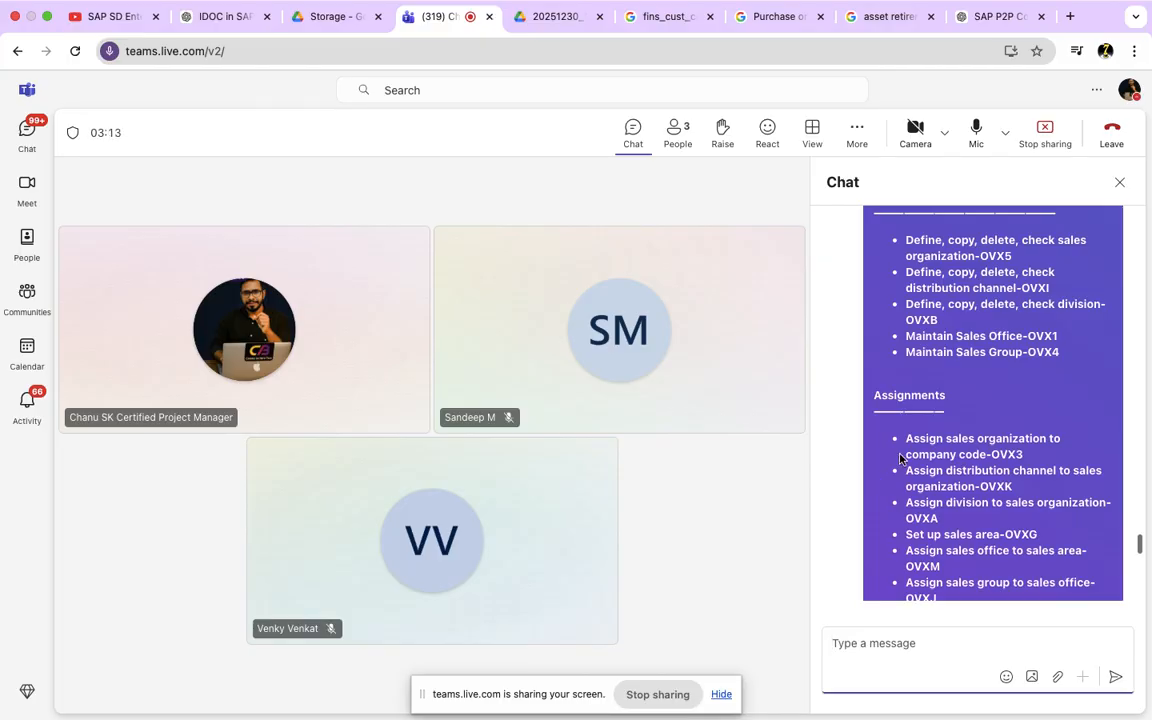
pyautogui.scroll(-2, 890, 465)
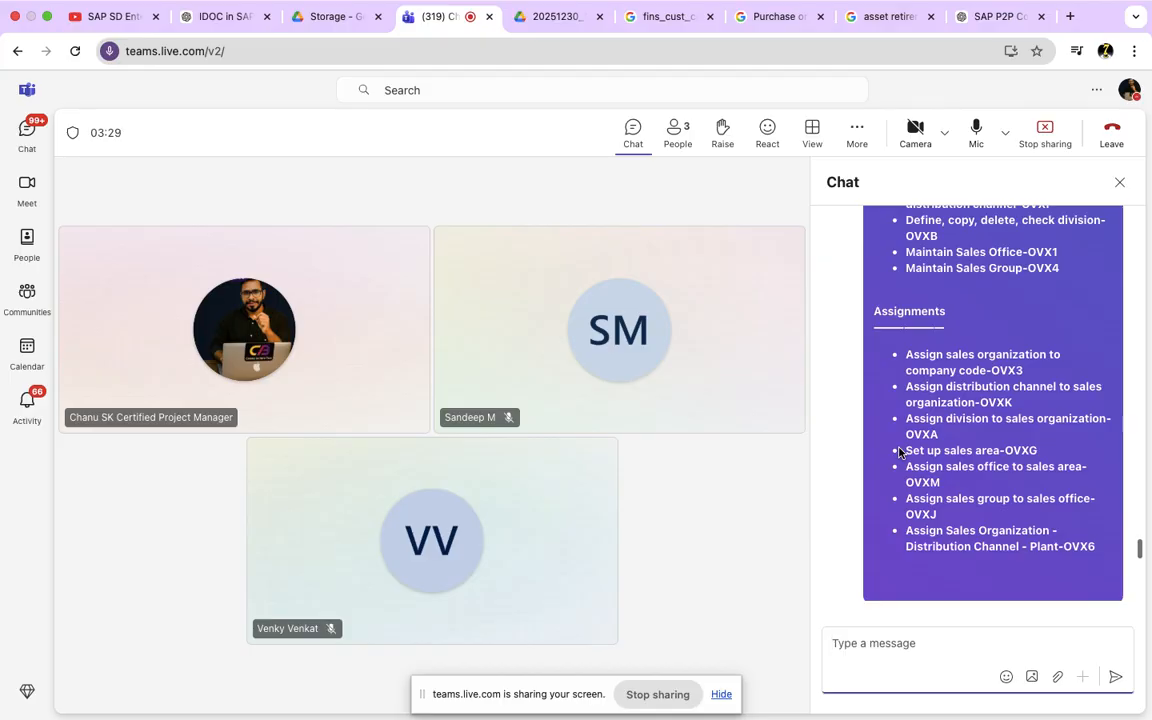
pyautogui.scroll(3, 899, 451)
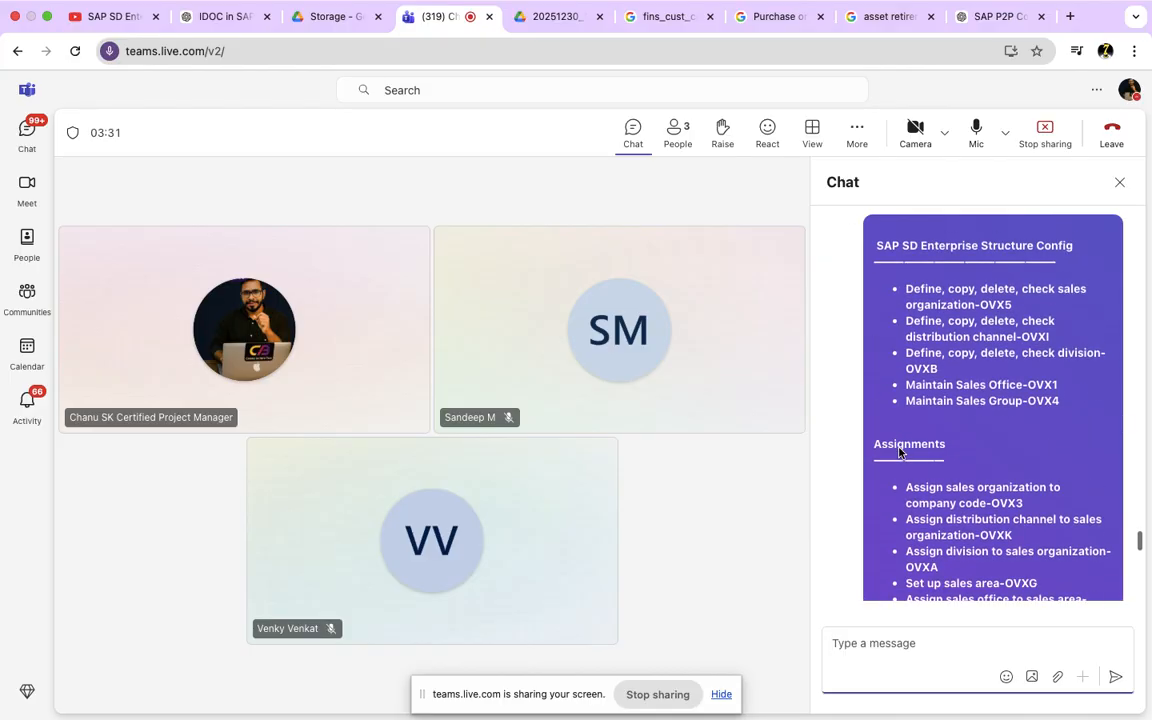
pyautogui.scroll(-5, 899, 451)
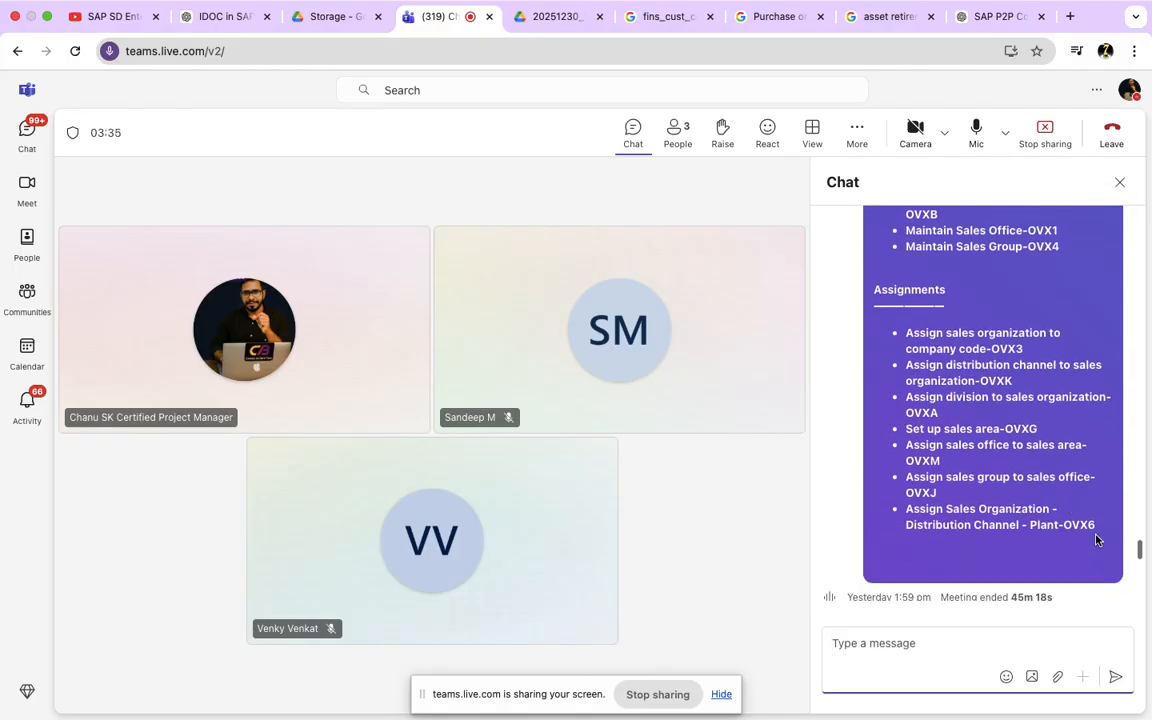
# Step: Highlight the definition entries from OVX5 to OVX4, followed by the full Assignments list, in the SAP SD configuration message
pyautogui.moveTo(1093, 527); pyautogui.dragTo(879, 180)
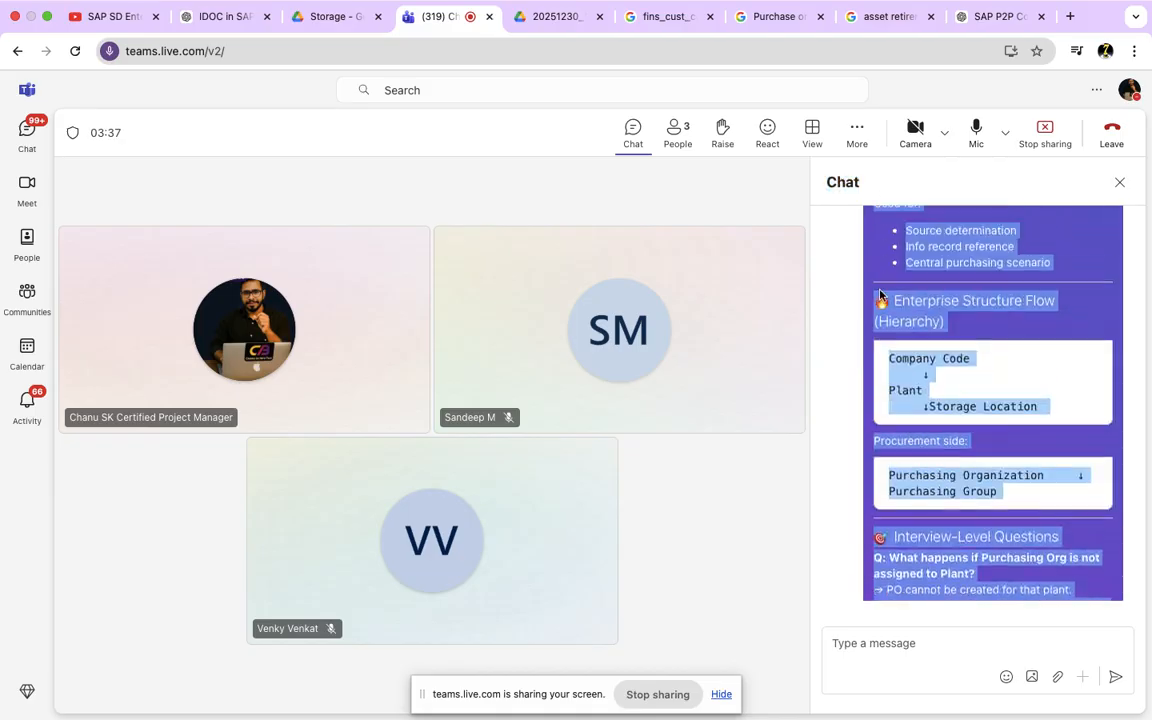
pyautogui.scroll(-10, 983, 463)
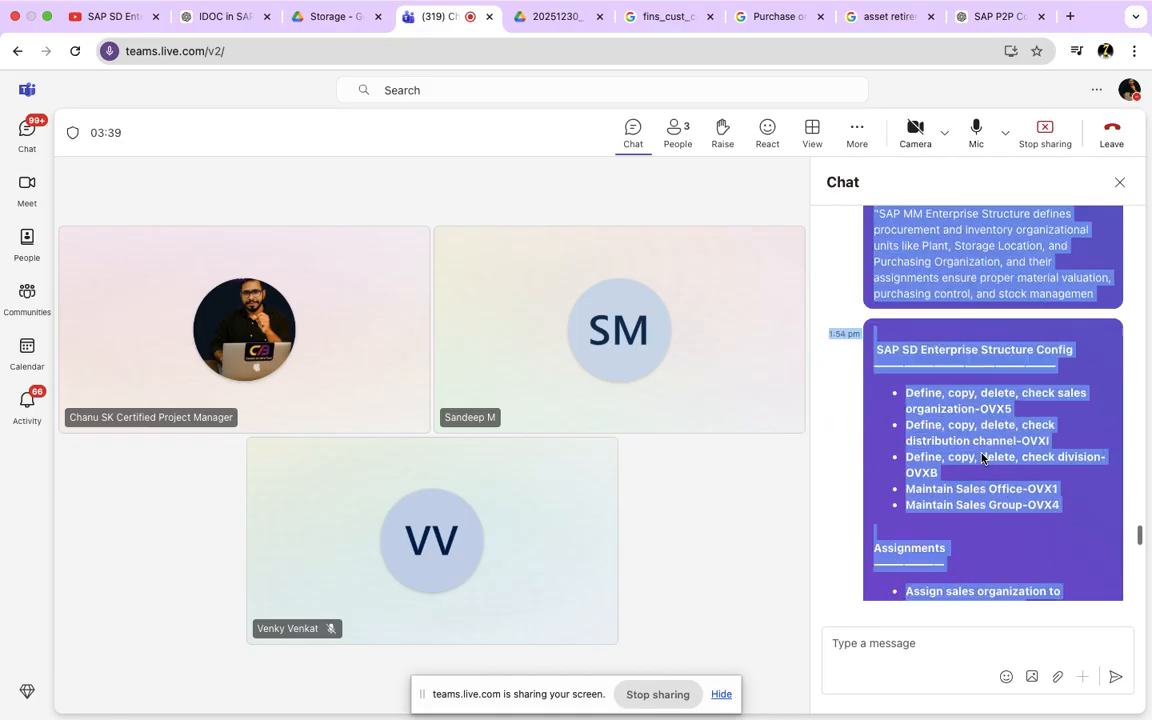
pyautogui.click(979, 411)
pyautogui.moveTo(905, 258); pyautogui.dragTo(1062, 370)
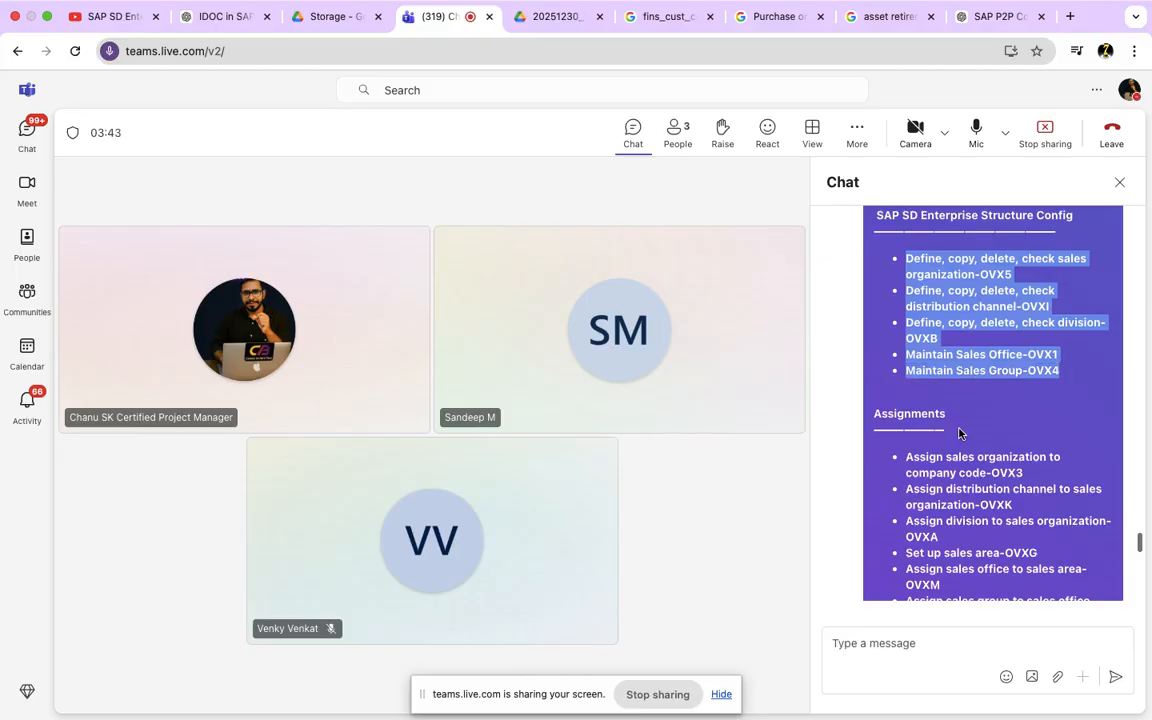
pyautogui.scroll(-3, 866, 391)
pyautogui.moveTo(905, 322); pyautogui.dragTo(1095, 525)
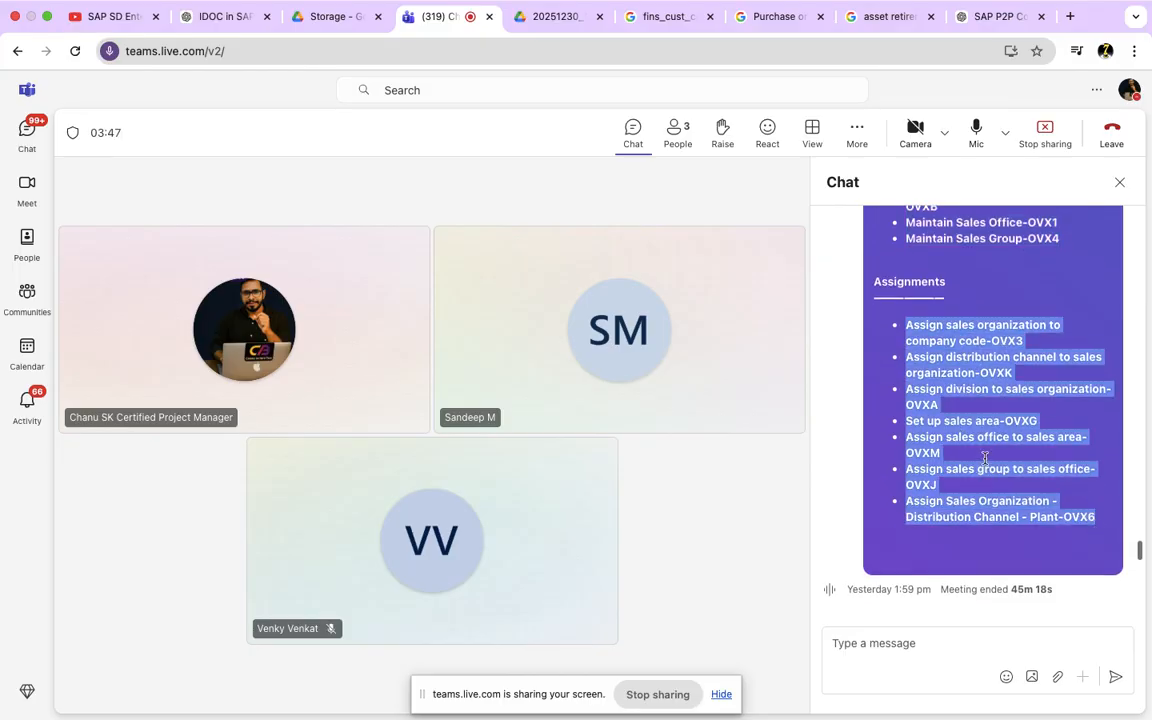
# Step: Highlight the assignment entries one after another from OVX3 through OVXJ, then the whole list through OVX6
pyautogui.scroll(3, 938, 430)
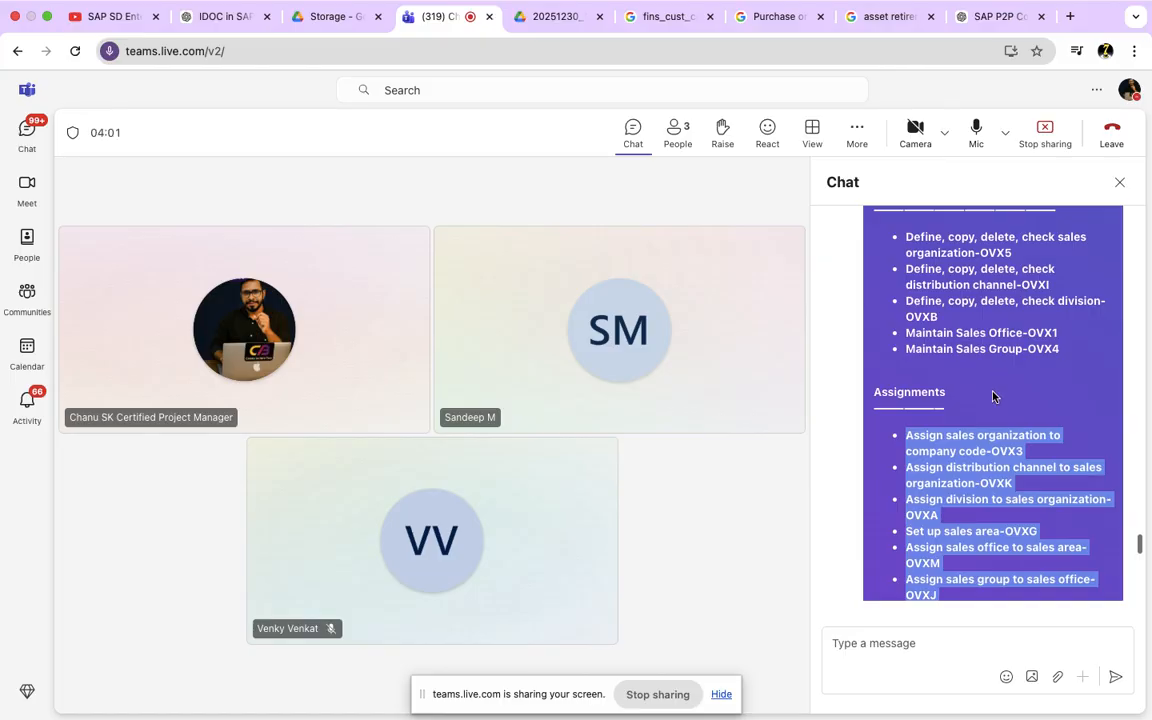
pyautogui.scroll(-1, 996, 395)
pyautogui.scroll(-1, 990, 400)
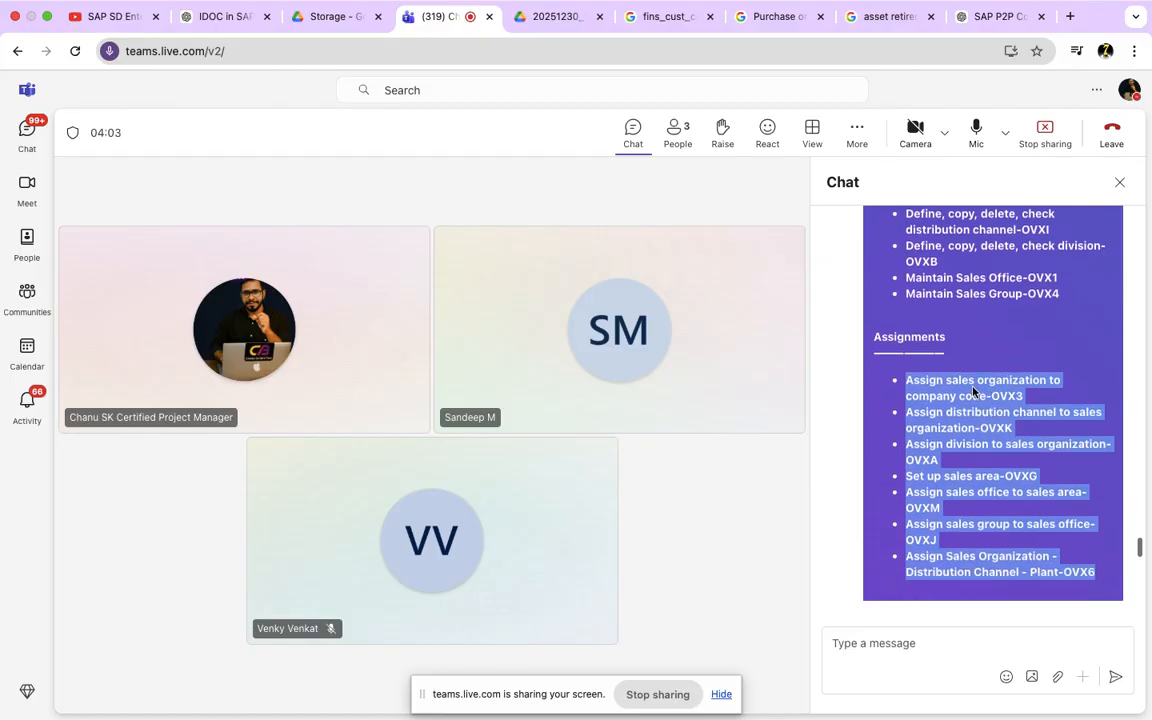
pyautogui.moveTo(1029, 396); pyautogui.dragTo(906, 384)
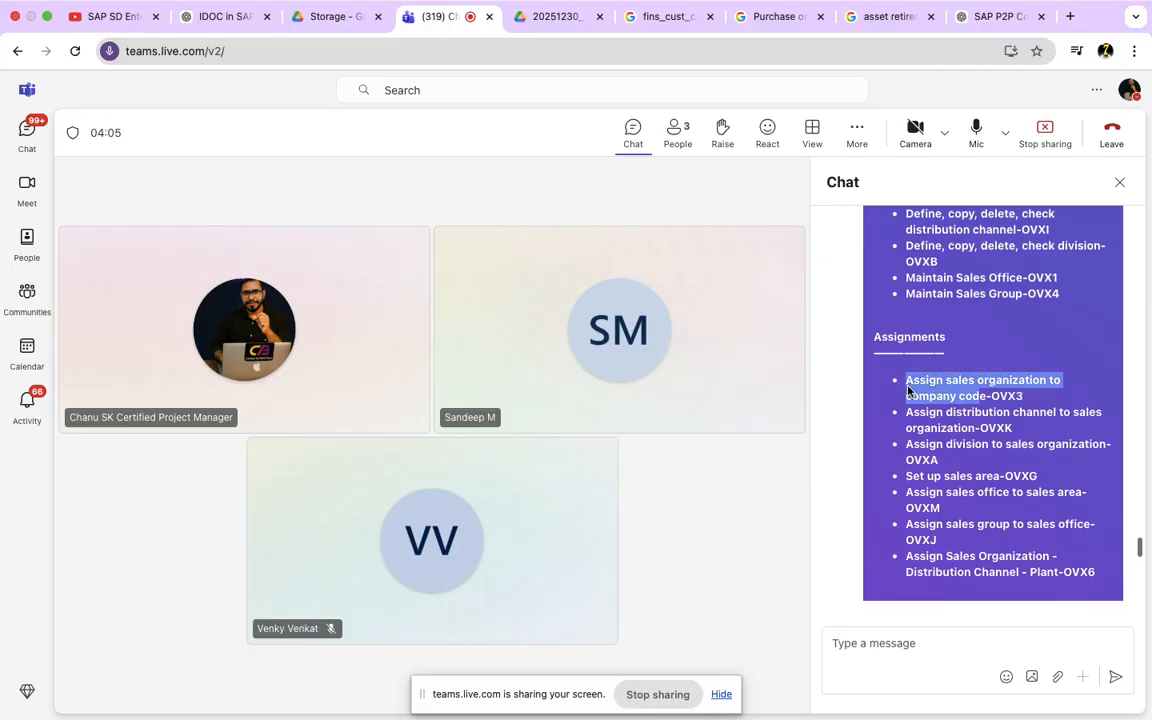
pyautogui.moveTo(1014, 429); pyautogui.dragTo(895, 409)
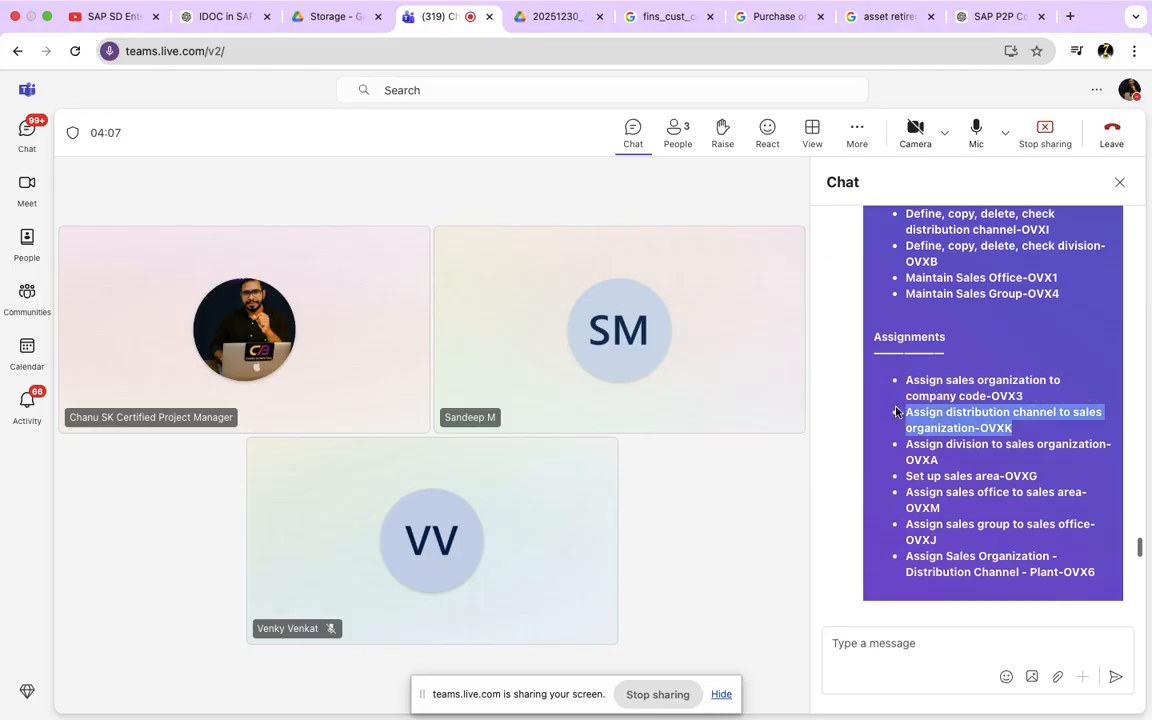
pyautogui.moveTo(958, 462); pyautogui.dragTo(900, 443)
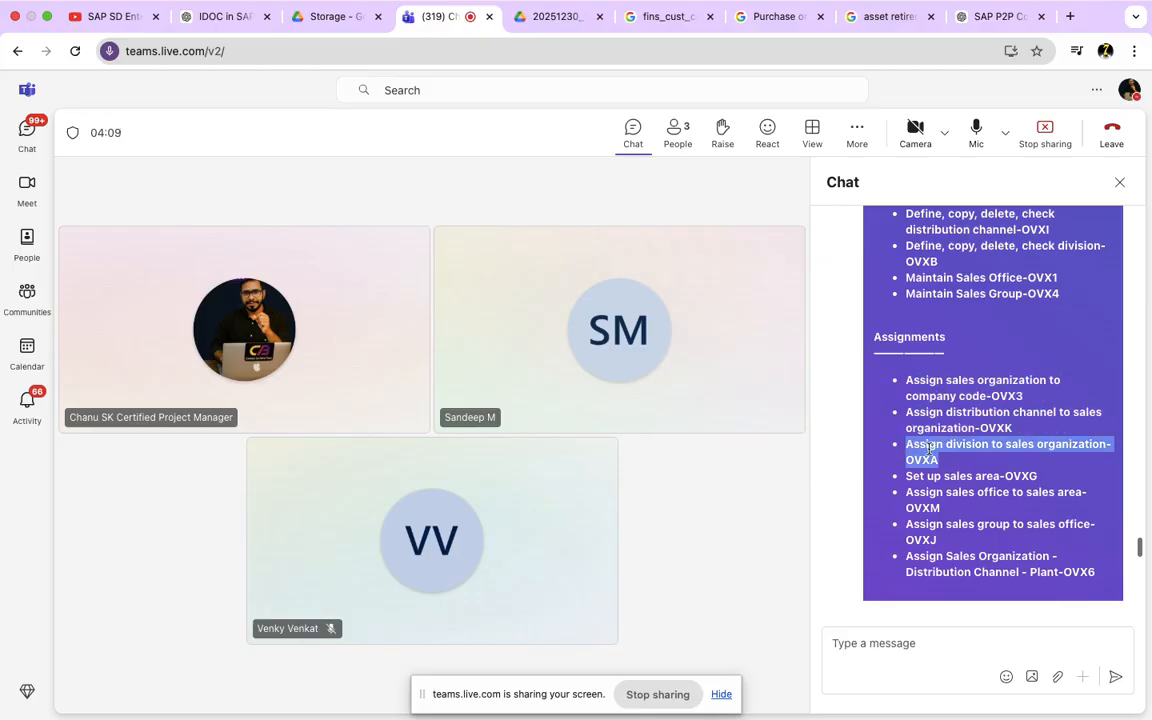
pyautogui.moveTo(1043, 478); pyautogui.dragTo(905, 475)
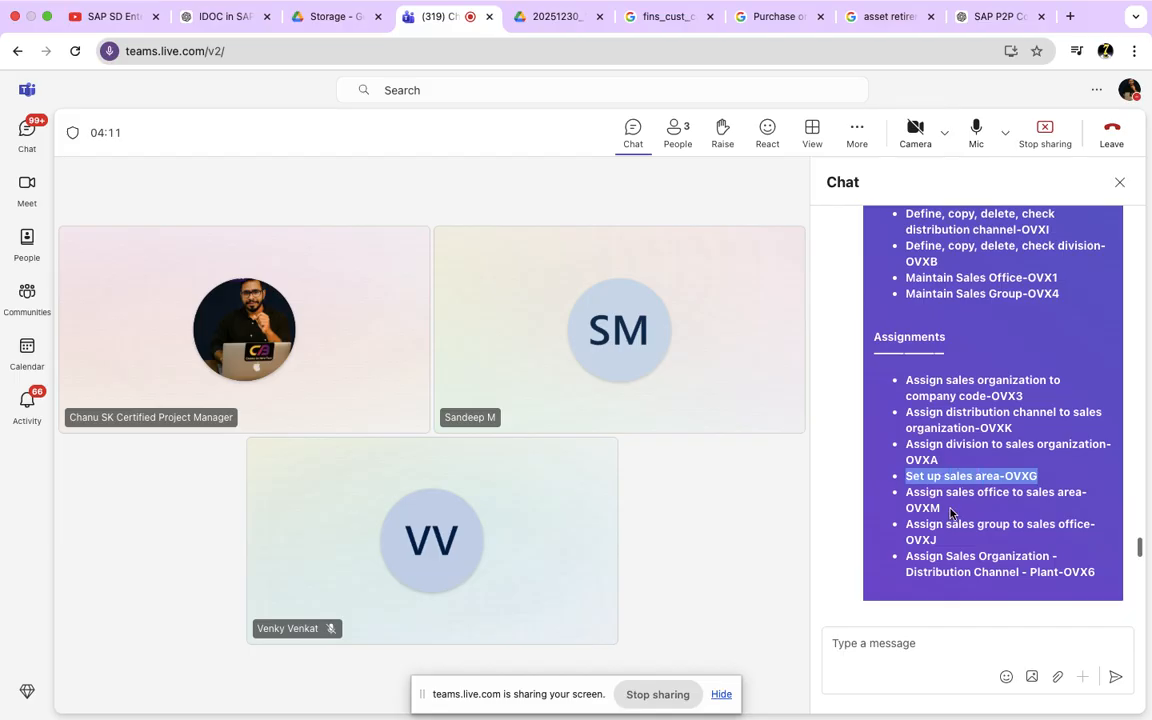
pyautogui.moveTo(951, 514); pyautogui.dragTo(906, 494)
pyautogui.moveTo(945, 540); pyautogui.dragTo(913, 524)
pyautogui.moveTo(1092, 567); pyautogui.dragTo(905, 381)
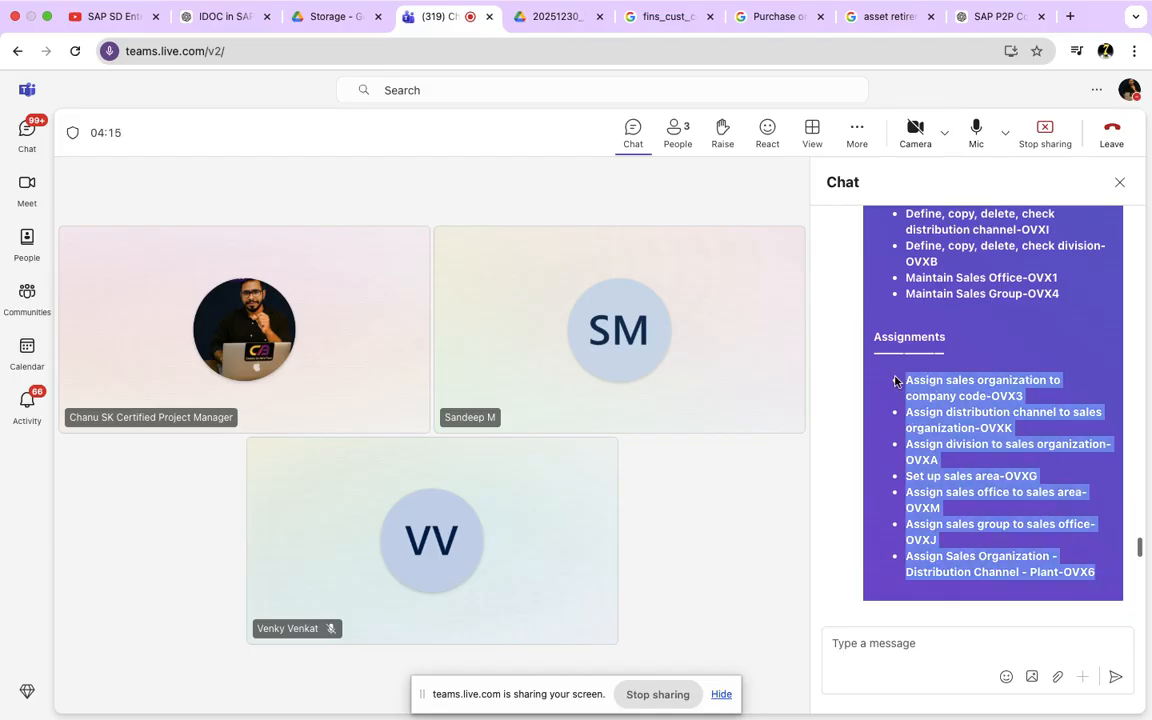
# Step: Review the SAP SD Enterprise Structure Config message from its heading through the assignments once more, and close the meeting chat
pyautogui.moveTo(525, 6)
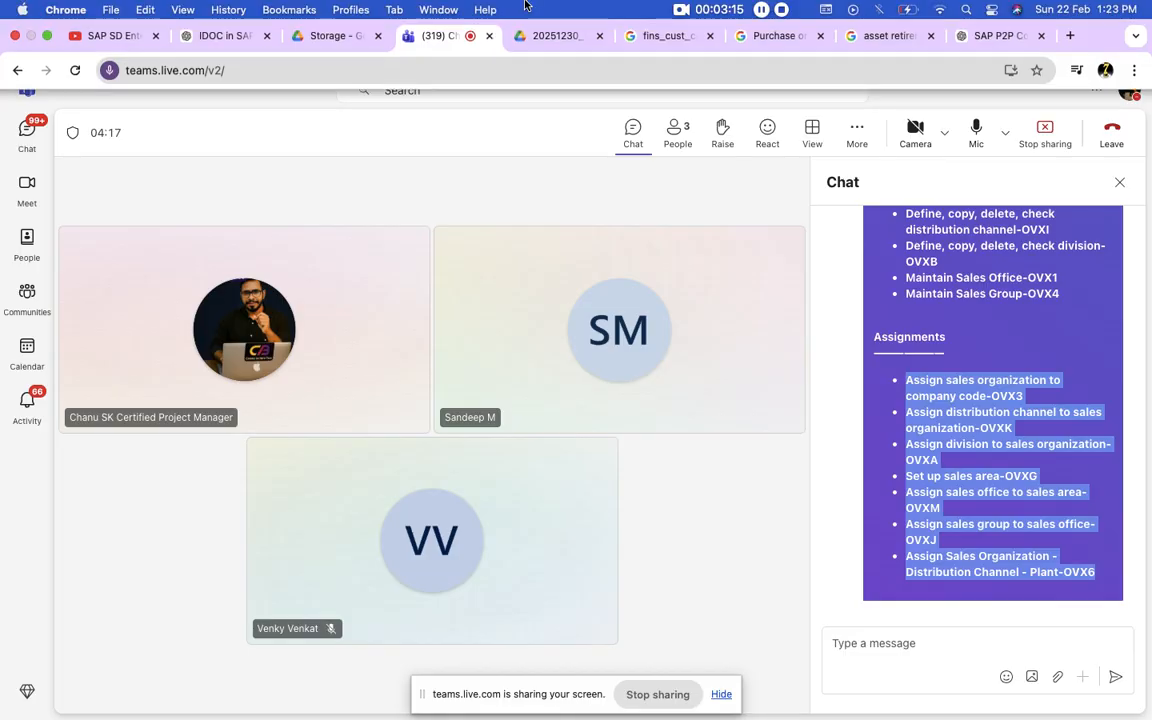
pyautogui.scroll(4, 876, 273)
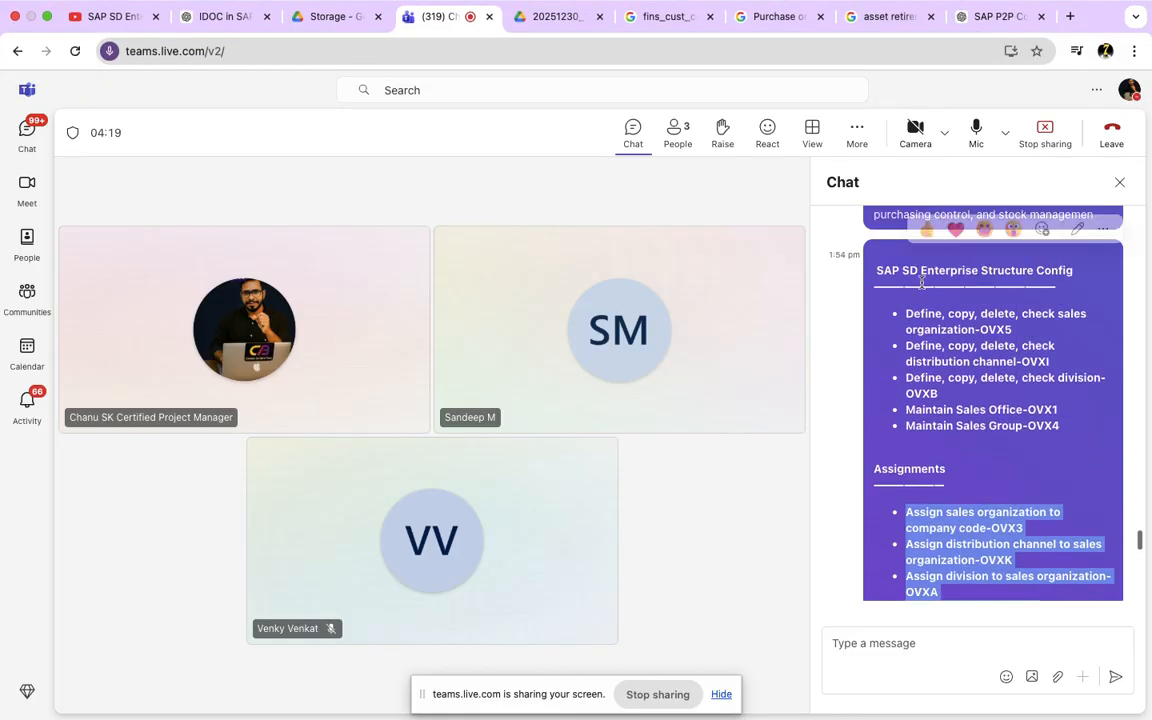
pyautogui.moveTo(876, 273); pyautogui.dragTo(1040, 485)
pyautogui.click(1037, 348)
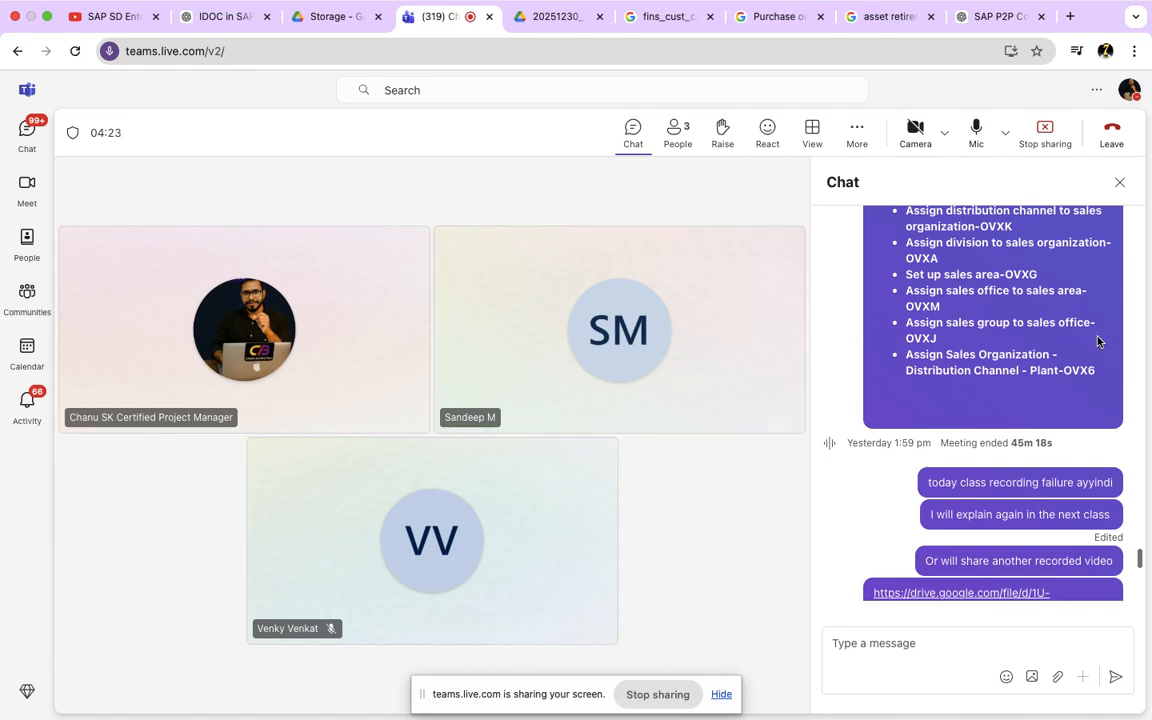
pyautogui.scroll(2, 1082, 357)
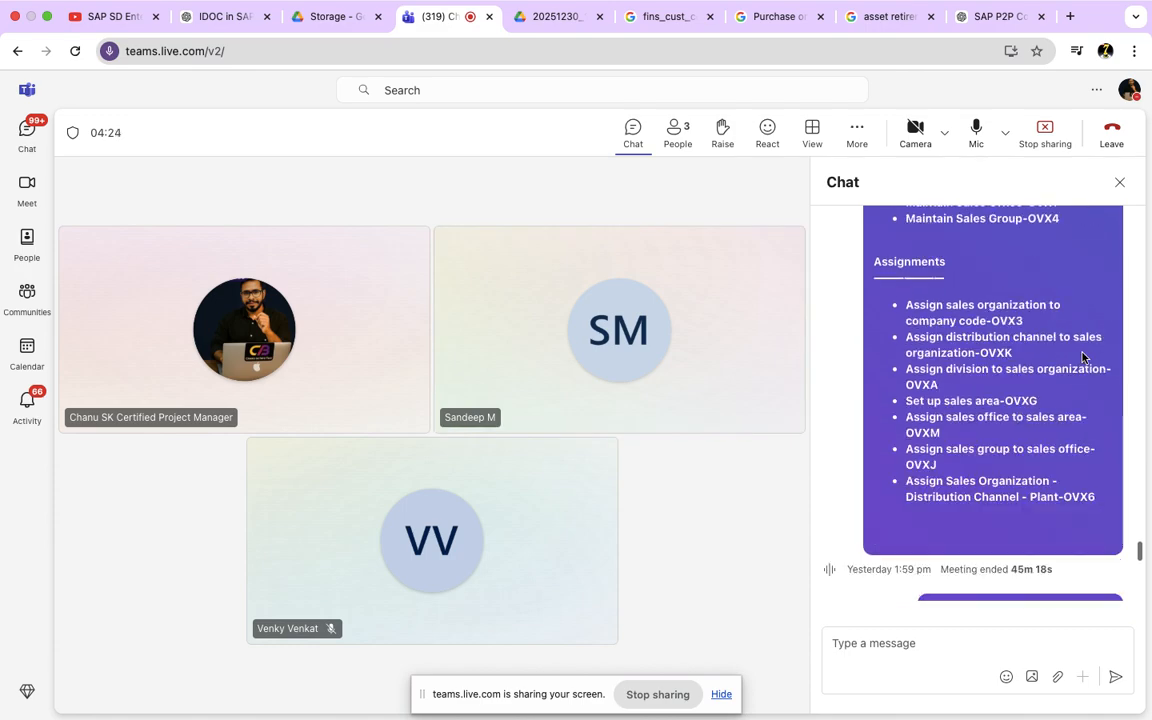
pyautogui.click(1120, 184)
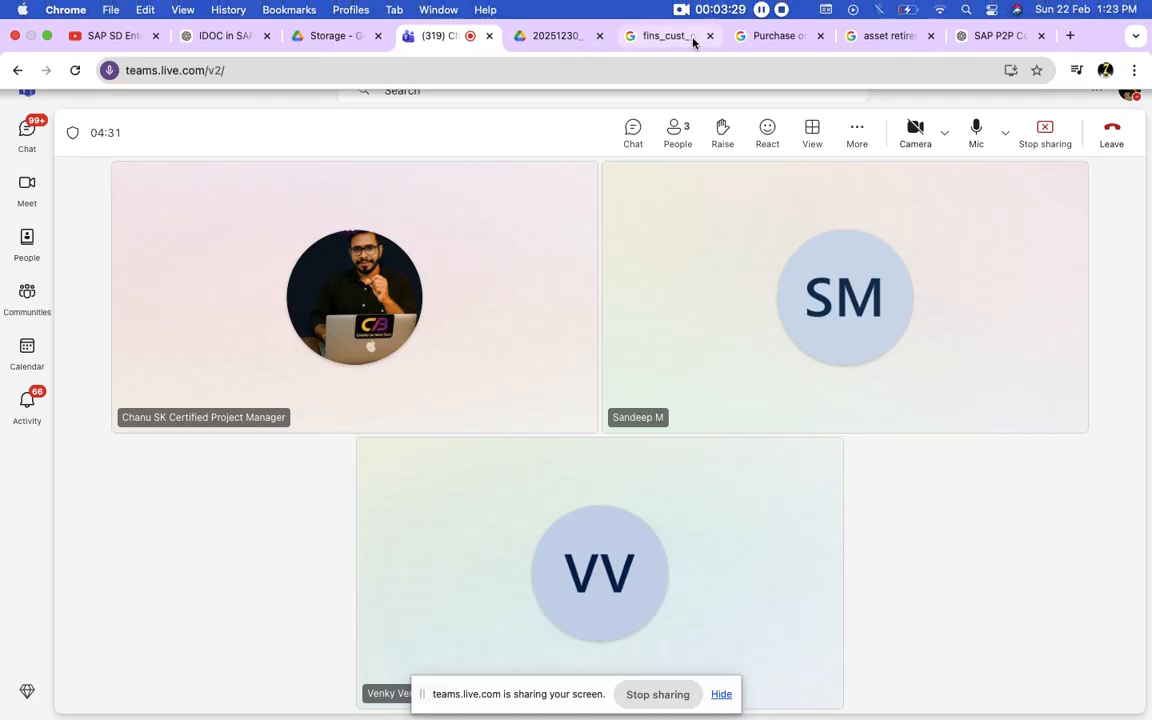
# Step: Close the three Google search pages on fins_cust, purchase order and asset retirement, and return to the Teams meeting
pyautogui.click(710, 36)
pyautogui.click(708, 38)
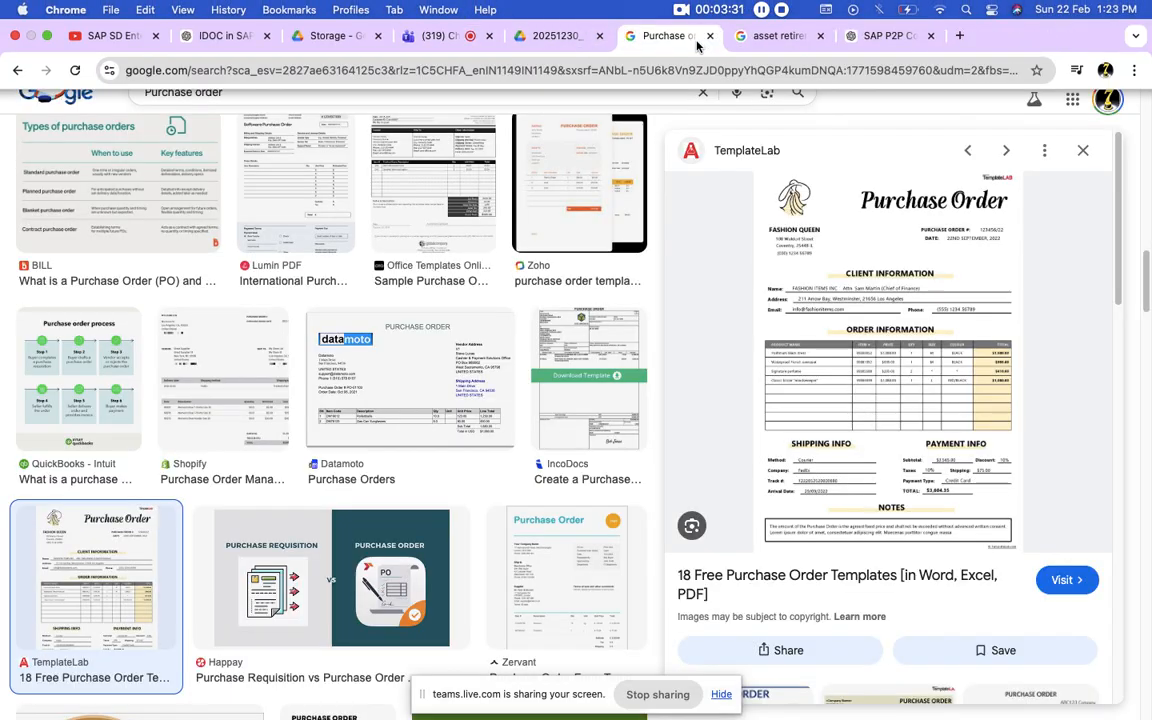
pyautogui.click(708, 38)
pyautogui.click(709, 36)
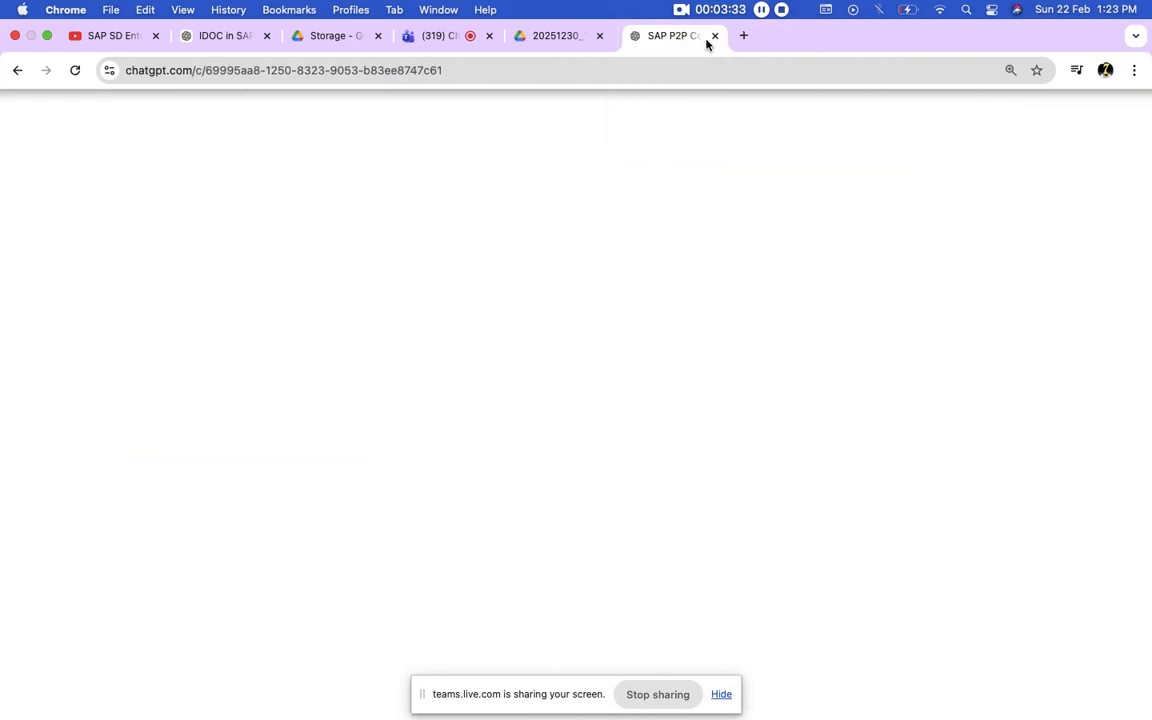
pyautogui.click(340, 37)
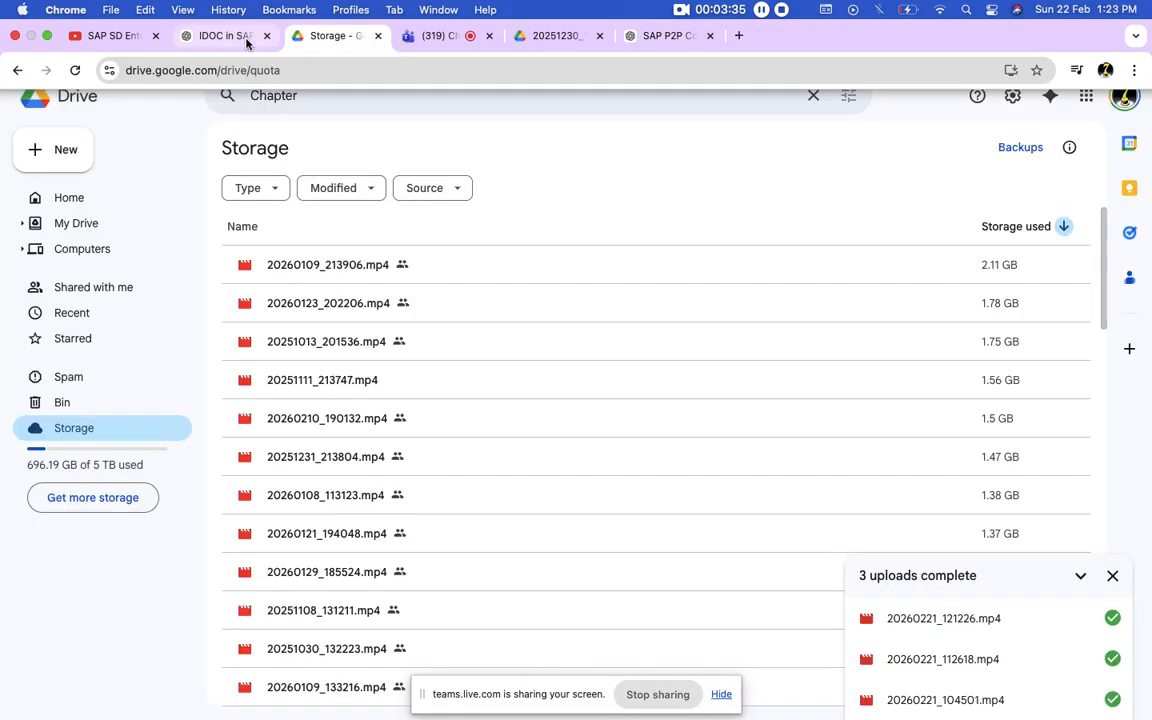
pyautogui.click(241, 41)
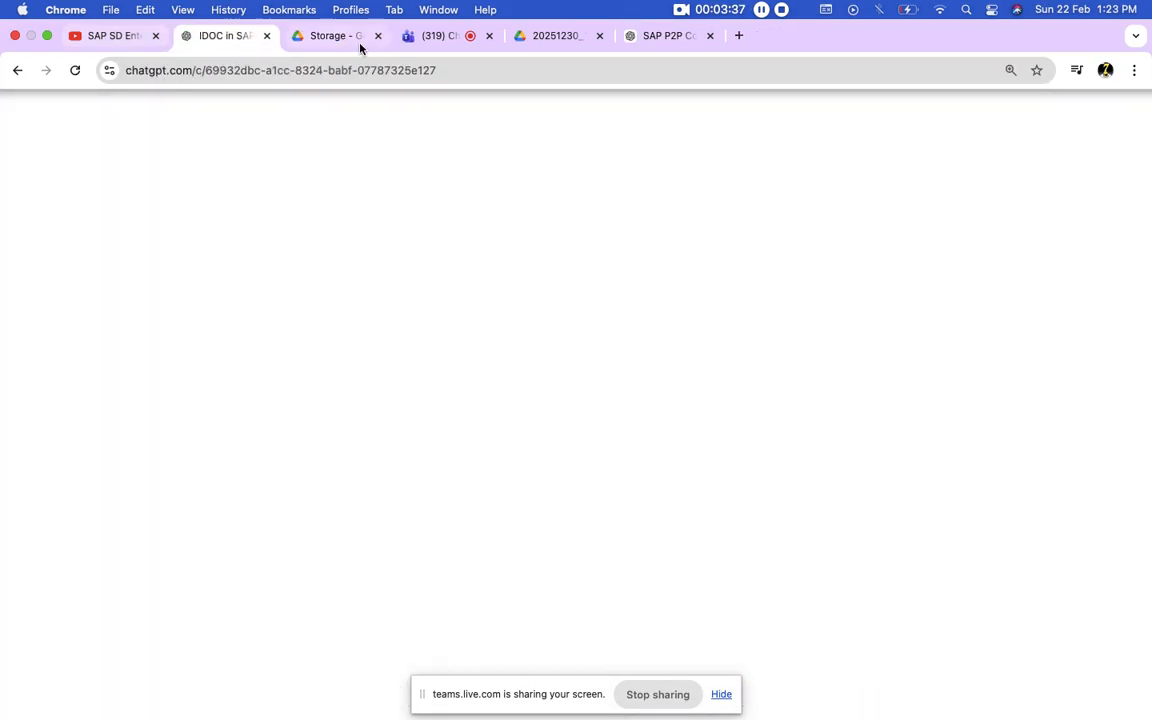
pyautogui.click(428, 40)
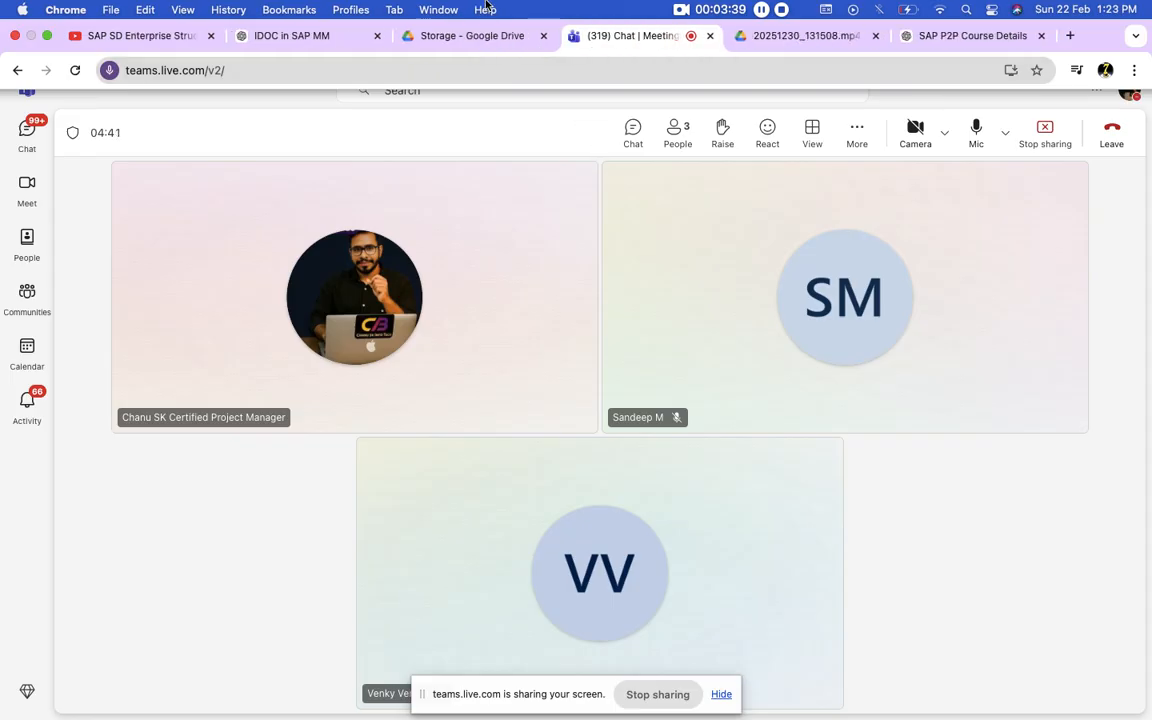
# Step: Switch to Microsoft Remote Desktop to close the disconnected session window, and hide the screen-sharing notice
pyautogui.press('super+Tab')
pyautogui.press('super+Tab')
pyautogui.press('super+Tab')
pyautogui.press('super+Tab')
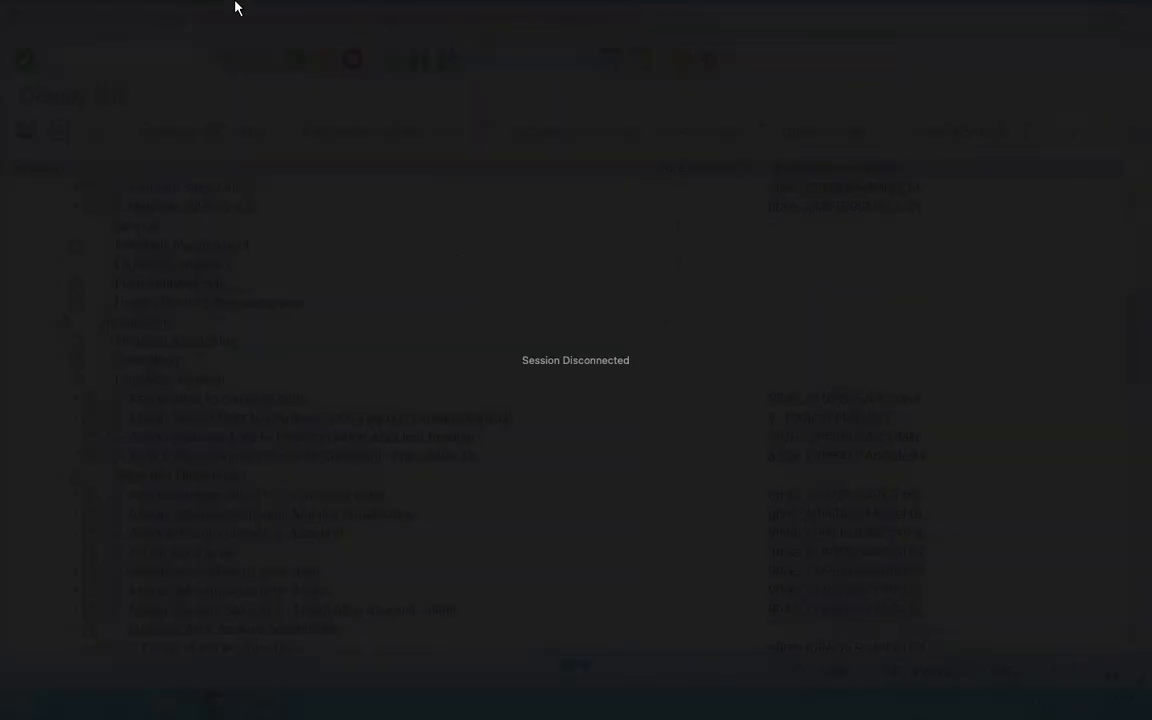
pyautogui.moveTo(235, 7)
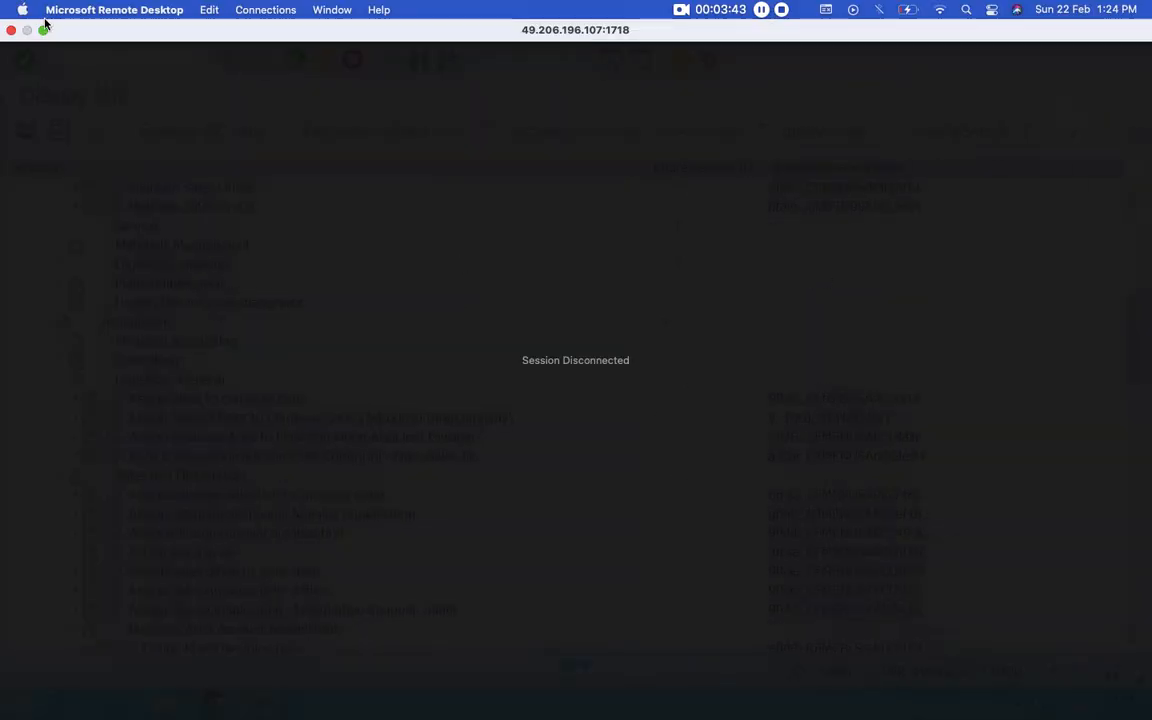
pyautogui.click(10, 31)
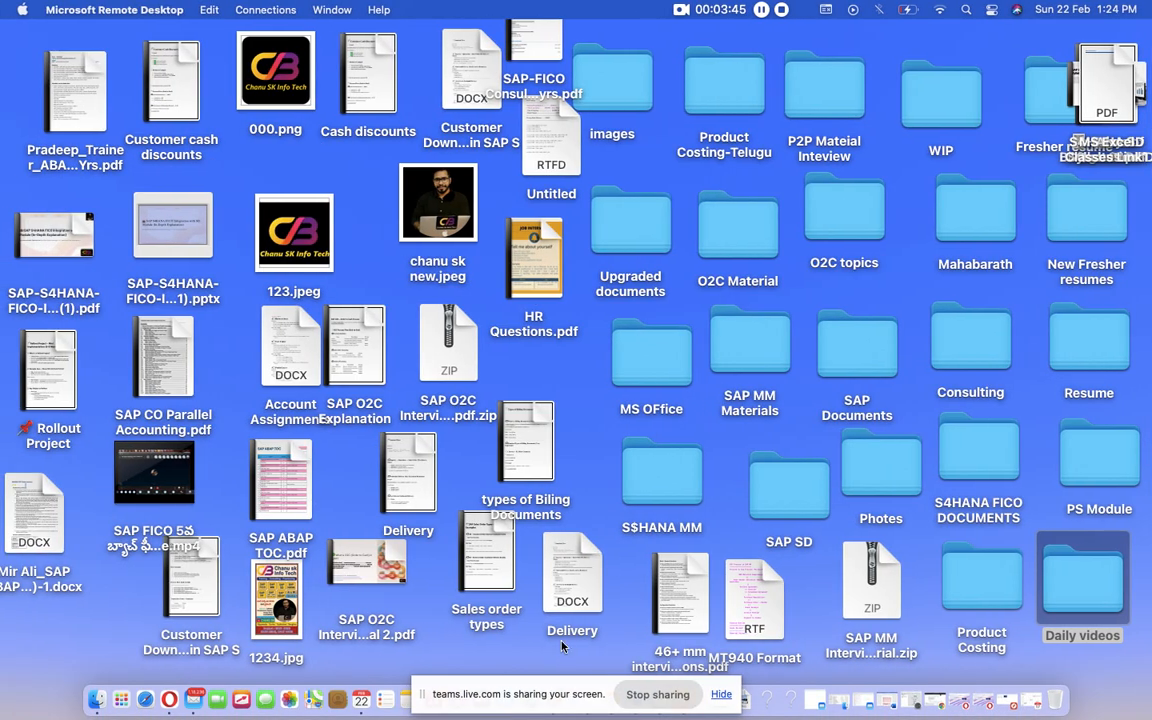
pyautogui.click(720, 694)
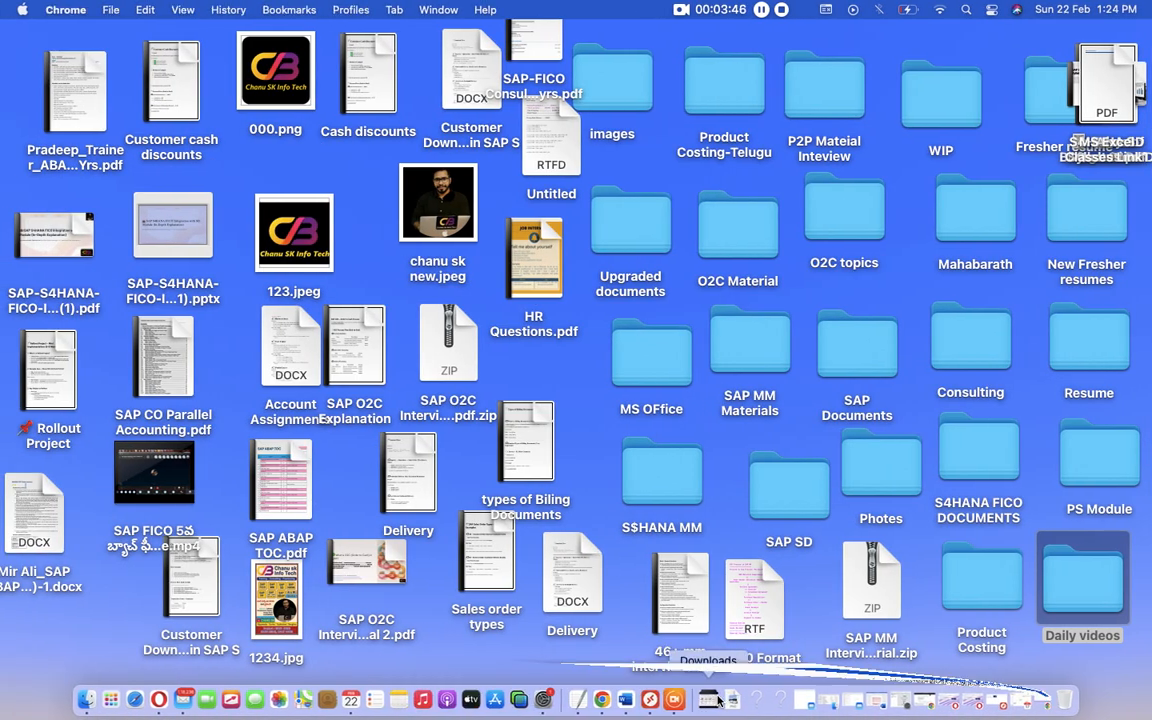
pyautogui.click(656, 700)
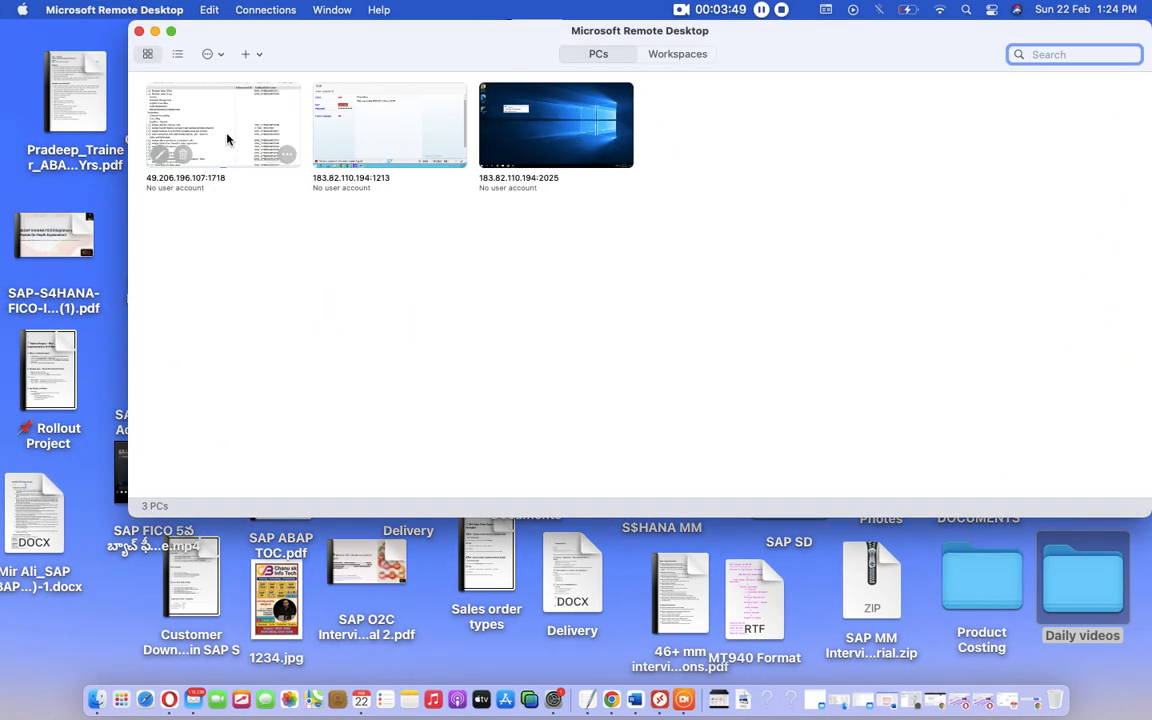
pyautogui.doubleClick(226, 136)
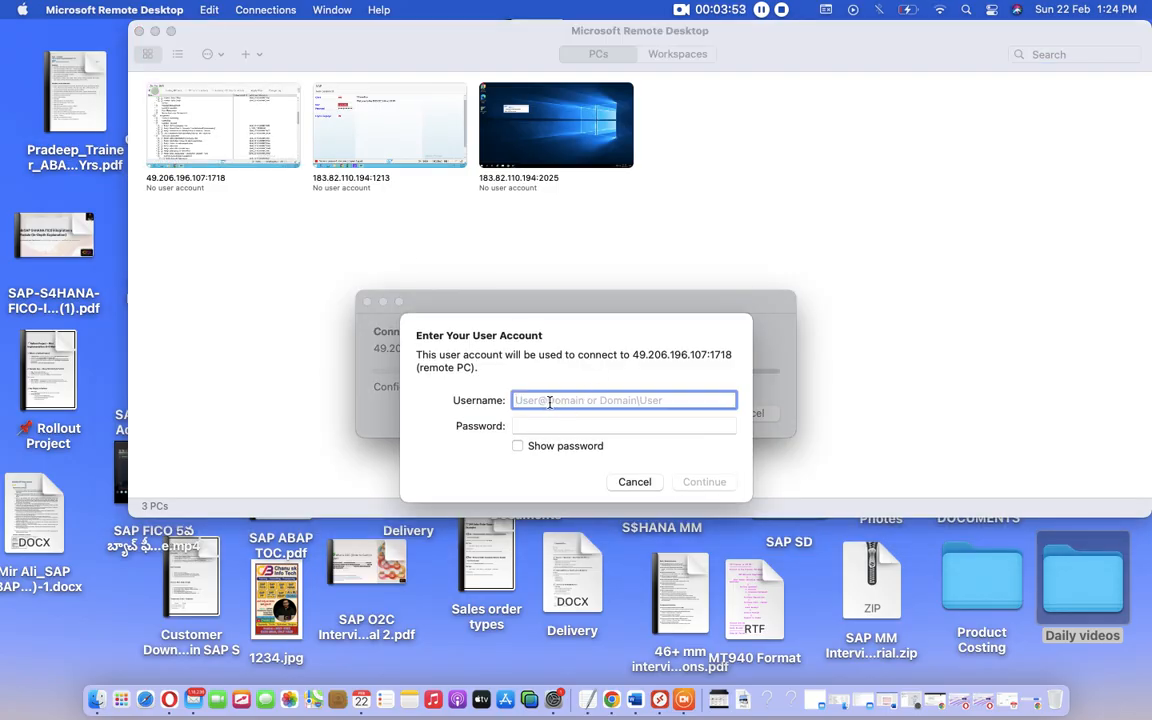
pyautogui.write('s23fico')
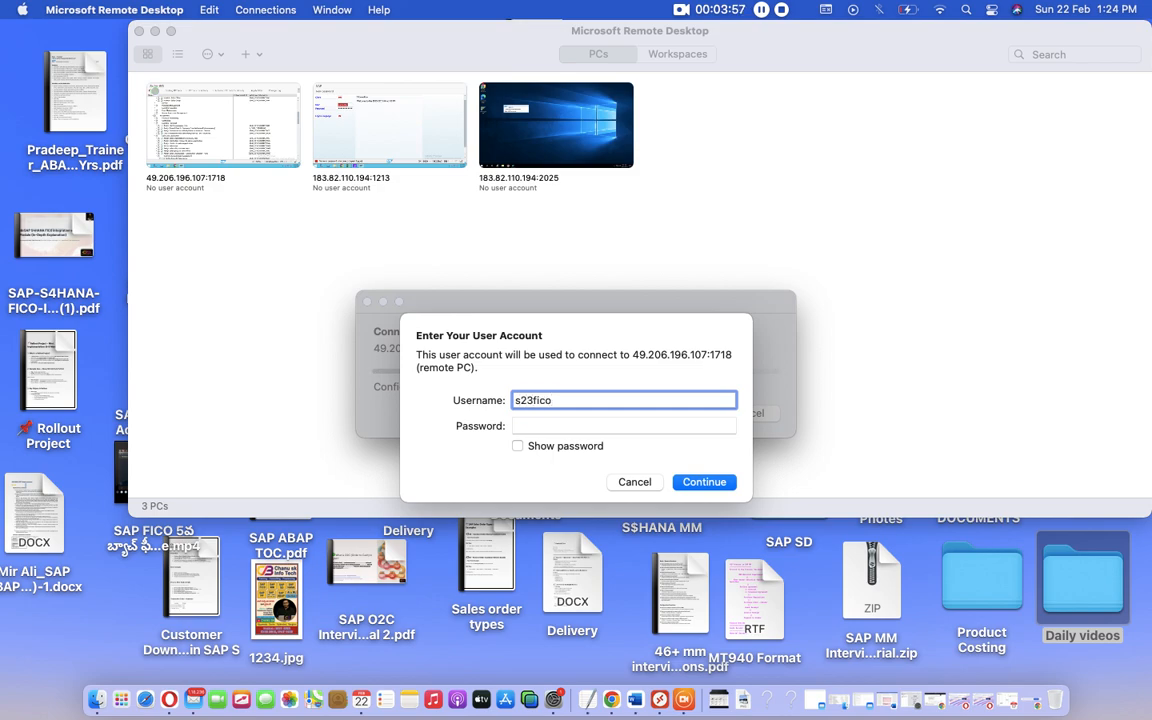
pyautogui.press('Tab')
pyautogui.write('••••••••')
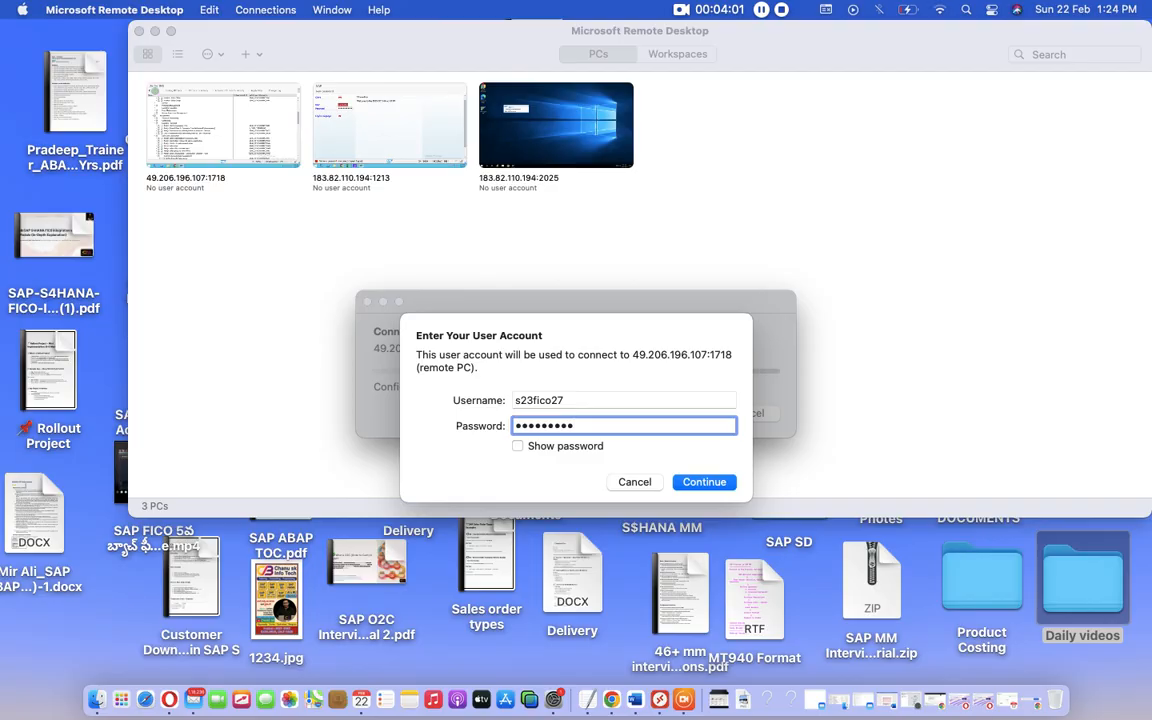
pyautogui.press('Return')
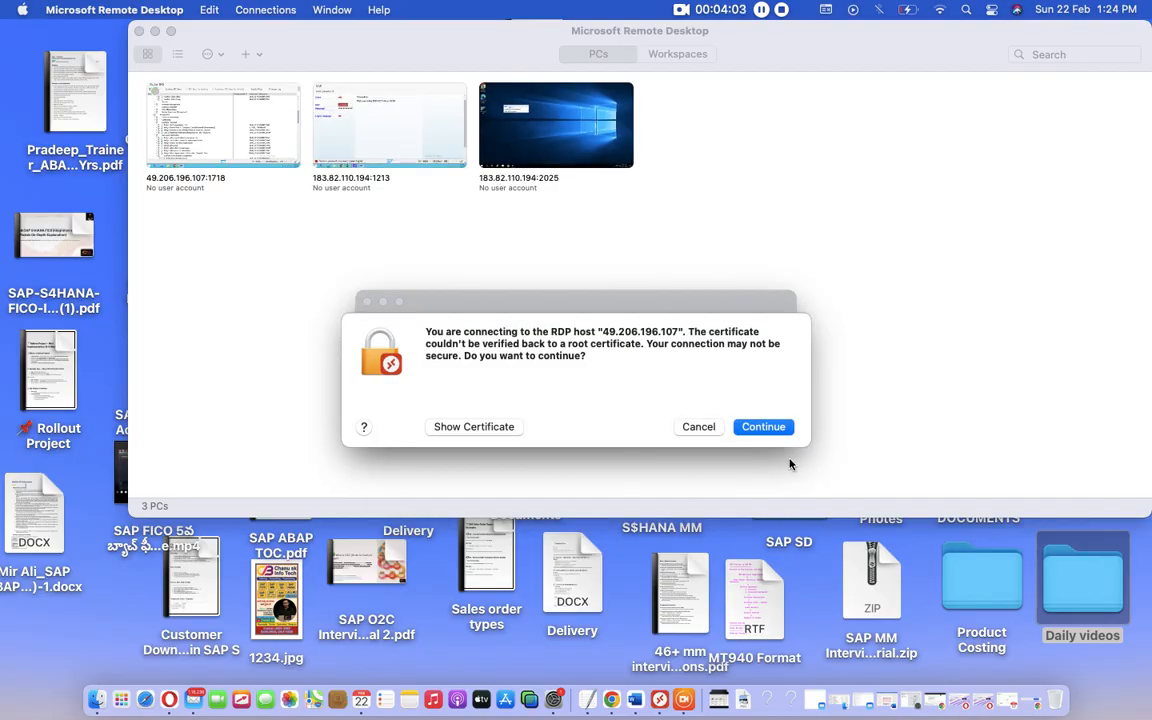
pyautogui.click(766, 430)
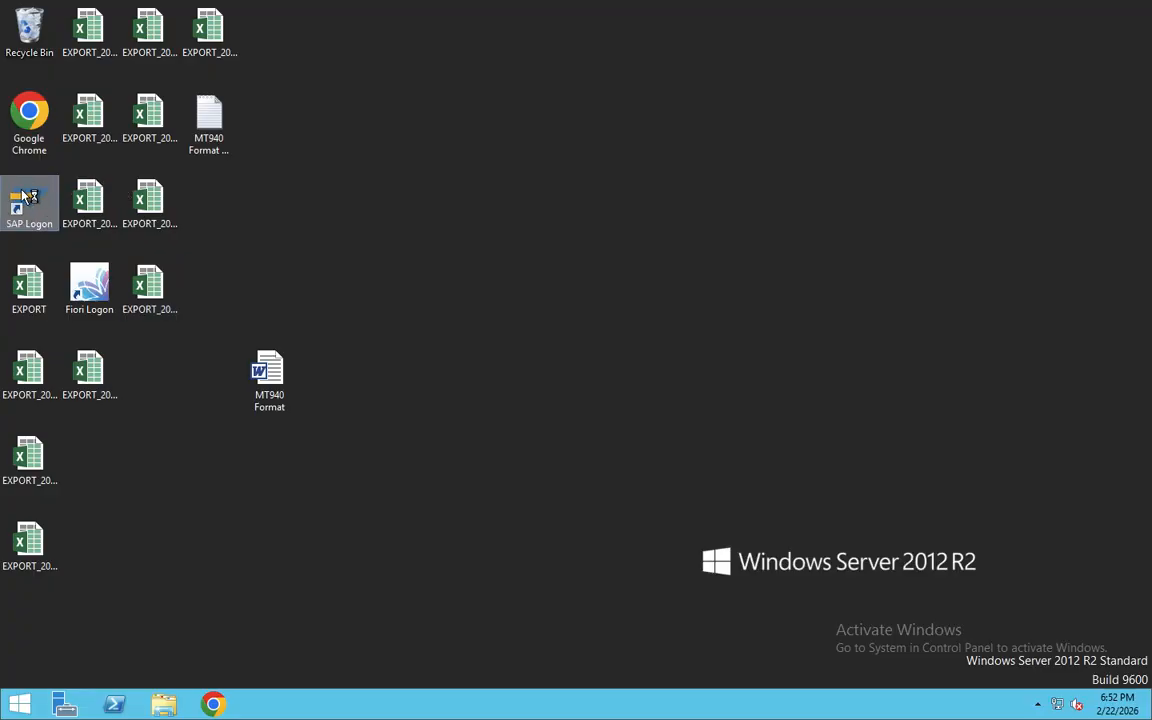
# Step: Start SAP Logon on the remote desktop and log on to the S/4HANA system, client 100, with the SAP user and password
pyautogui.doubleClick(28, 200)
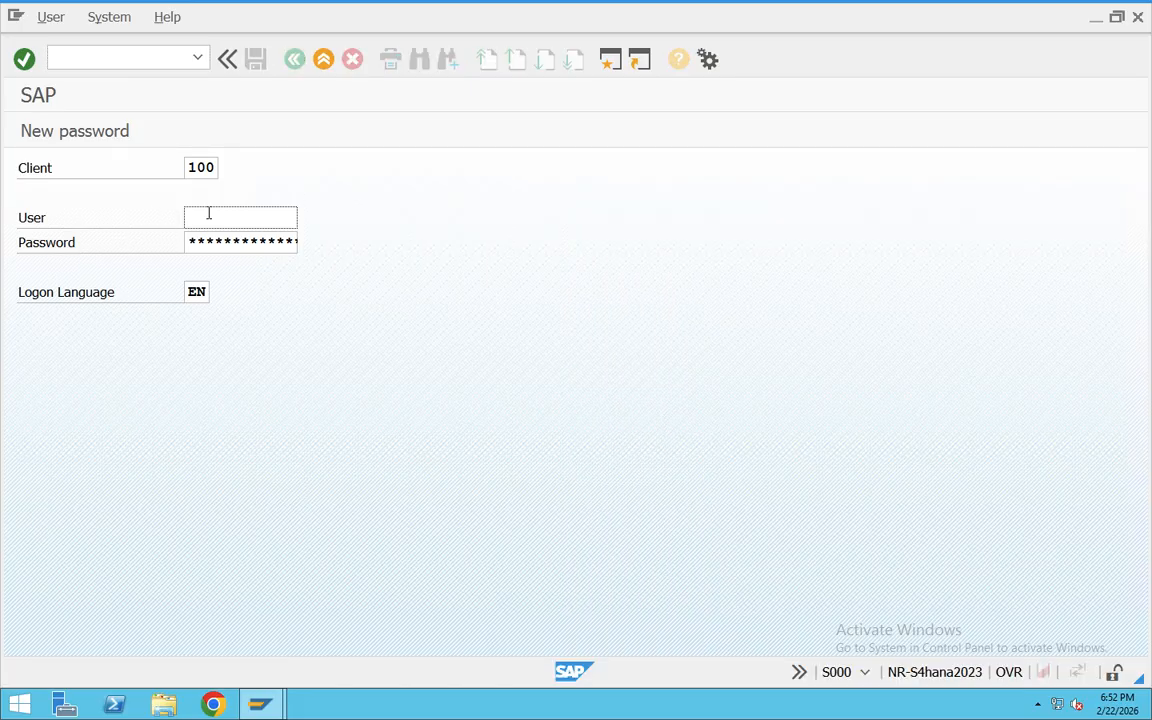
pyautogui.click(209, 214)
pyautogui.click(248, 240)
pyautogui.click(244, 242)
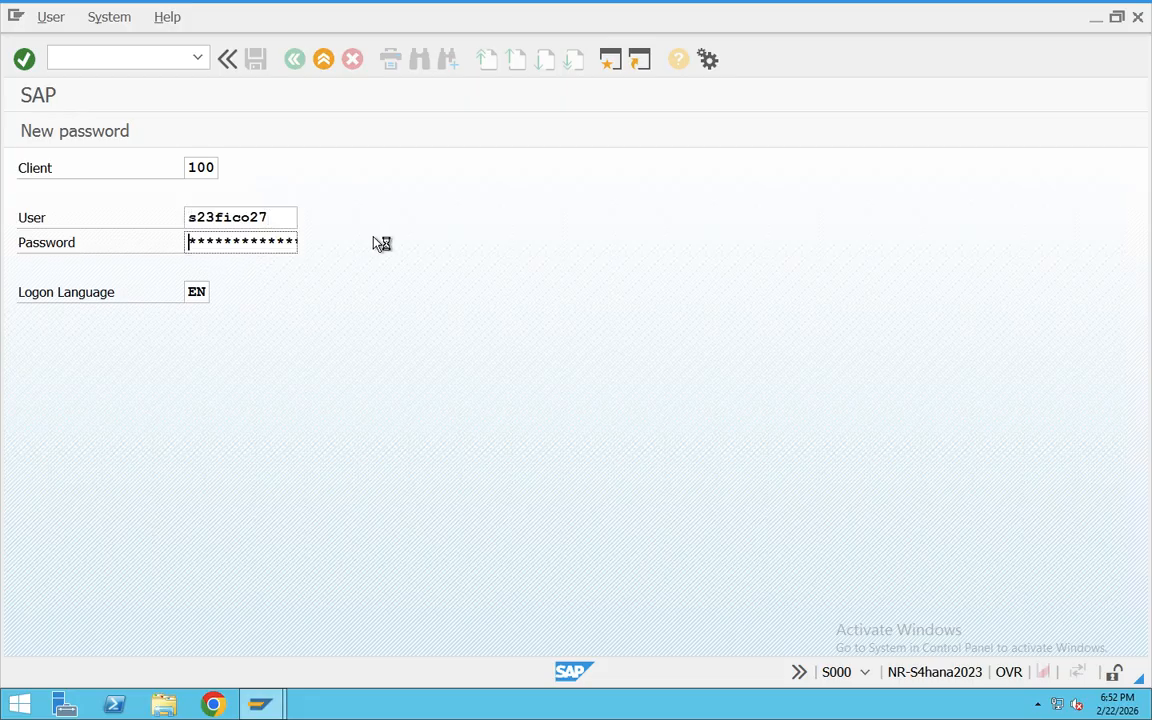
pyautogui.press('Right')
pyautogui.press('Right')
pyautogui.press('Right')
pyautogui.press('Right')
pyautogui.press('Right')
pyautogui.press('Right')
pyautogui.press('Right')
pyautogui.press('Right')
pyautogui.press('Right')
pyautogui.press('Right')
pyautogui.press('Right')
pyautogui.press('Return')
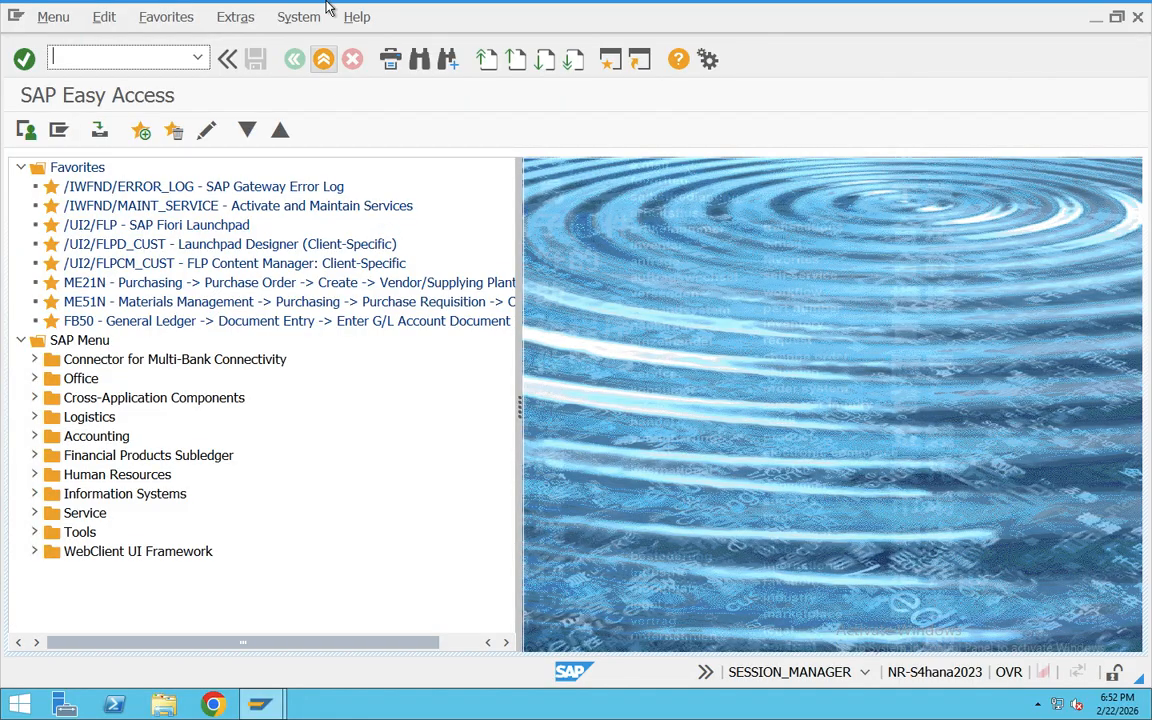
# Step: Check the Teams meeting in the browser, and return to the SAP session in Microsoft Remote Desktop
pyautogui.hotkey('ctrl', 'Right')
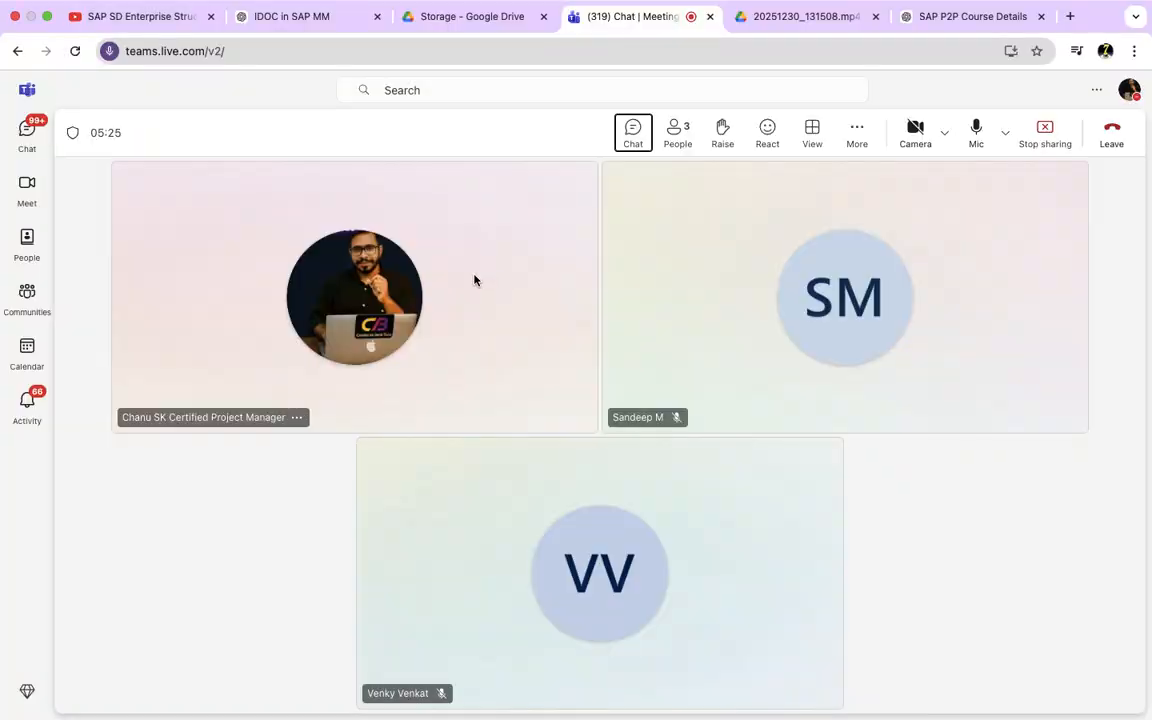
pyautogui.moveTo(521, 5)
pyautogui.moveTo(346, 5)
pyautogui.press('super+Tab')
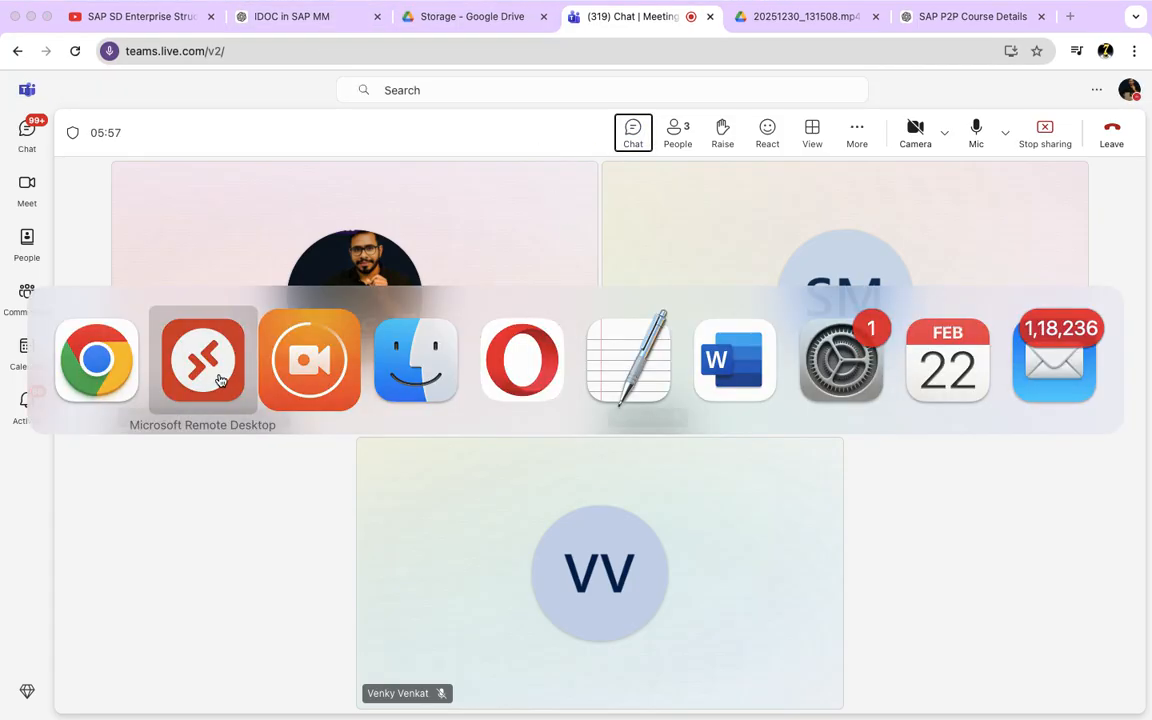
pyautogui.click(222, 372)
pyautogui.hotkey('ctrl', 'Right')
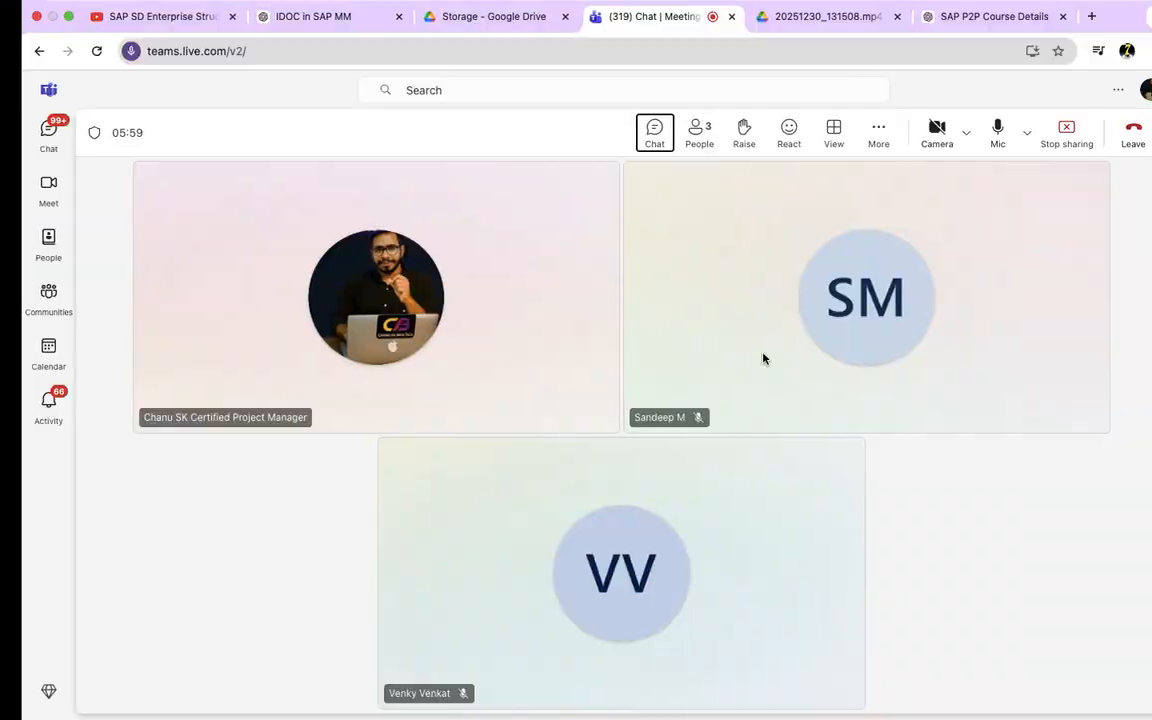
pyautogui.hotkey('ctrl', 'Left')
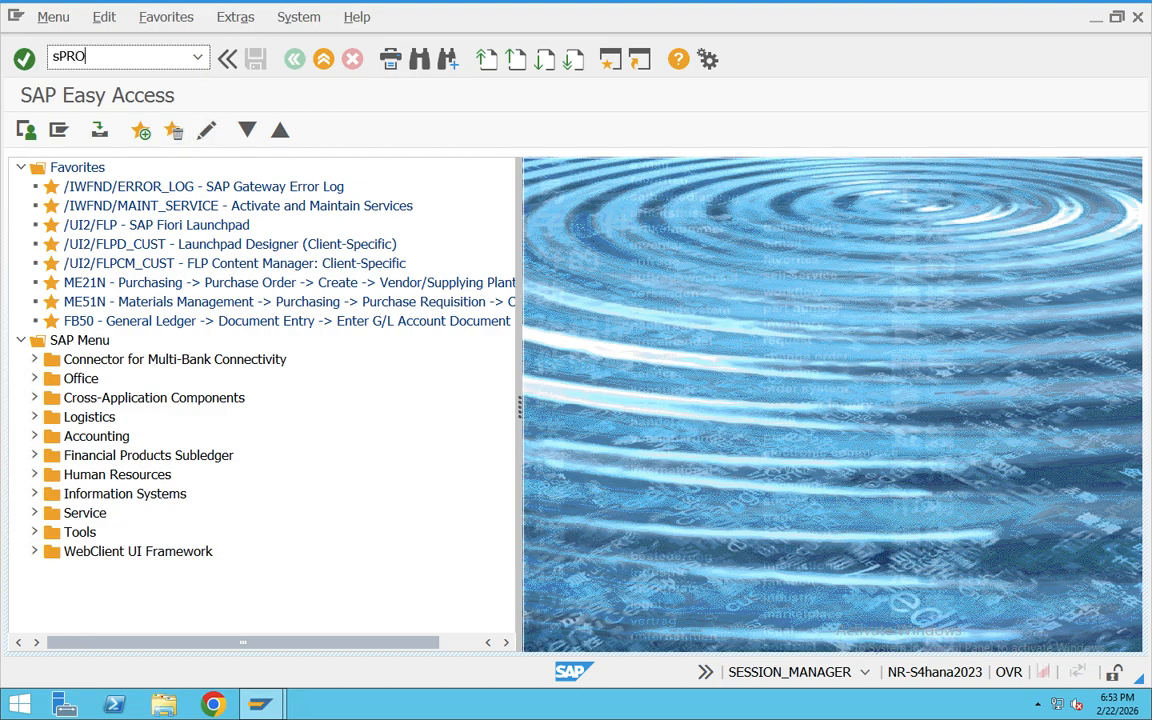
# Step: Open the SAP Reference IMG through transaction SPRO and expand the Enterprise Structure node
pyautogui.press('Return')
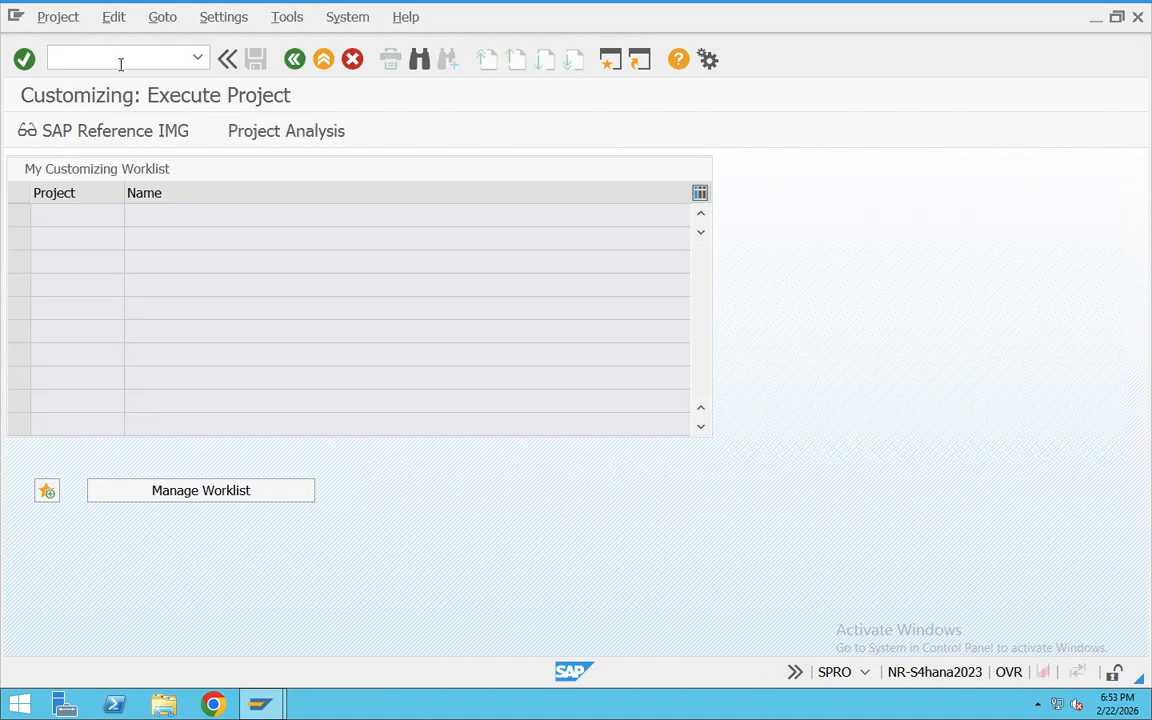
pyautogui.click(79, 136)
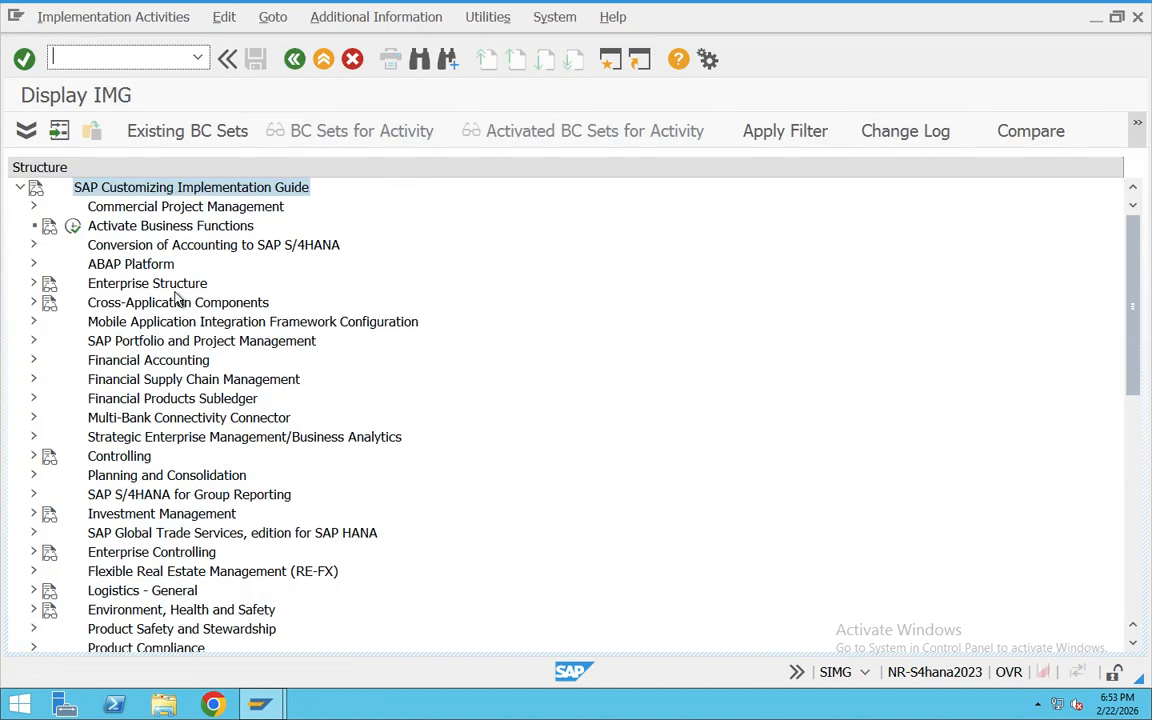
pyautogui.click(160, 284)
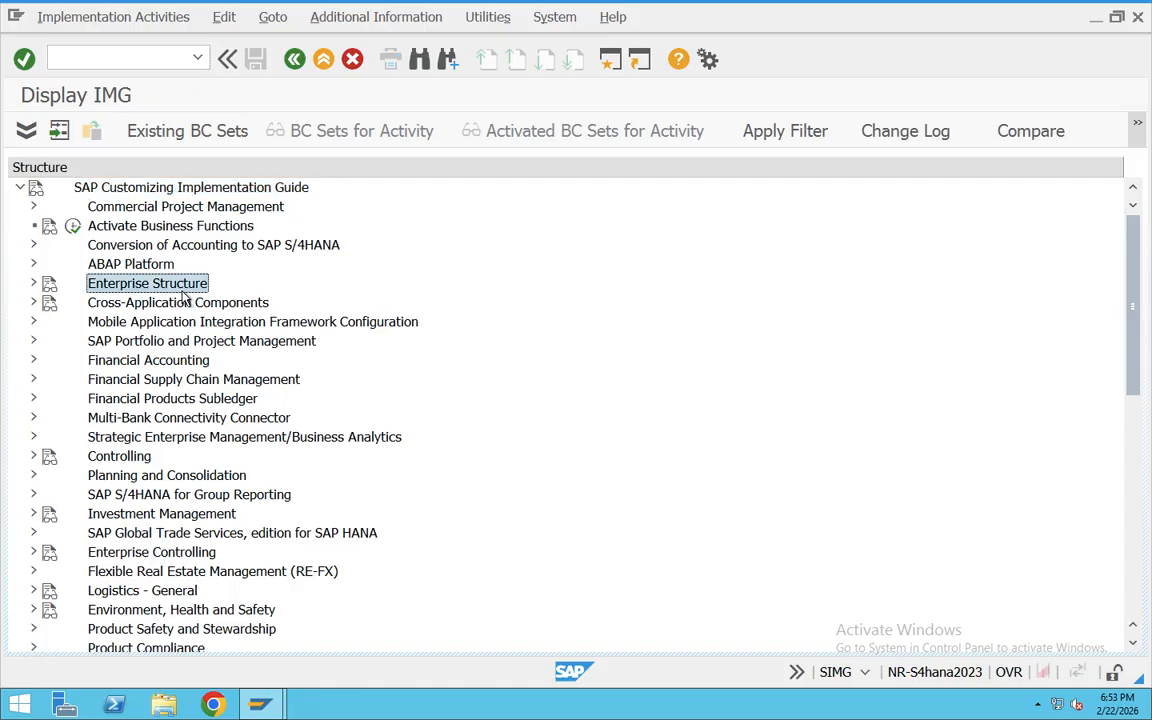
pyautogui.click(33, 284)
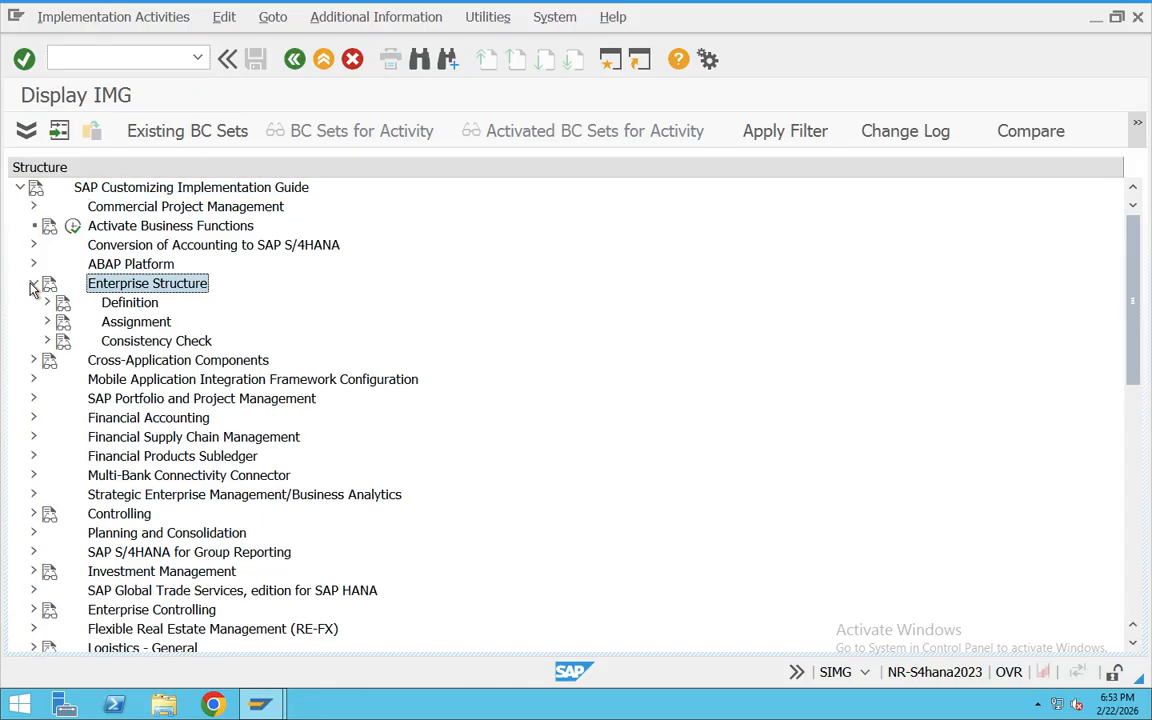
# Step: Point out the Definition and Assignment nodes under Enterprise Structure
pyautogui.click(137, 323)
pyautogui.moveTo(402, 6)
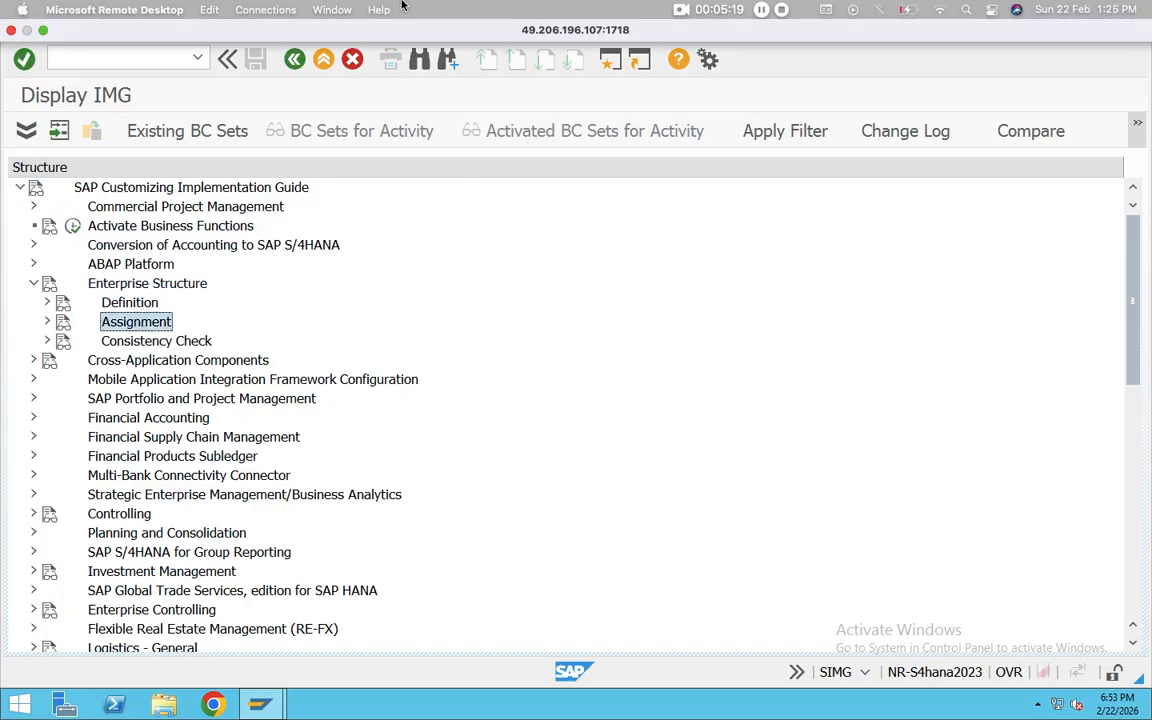
pyautogui.click(128, 304)
pyautogui.click(137, 325)
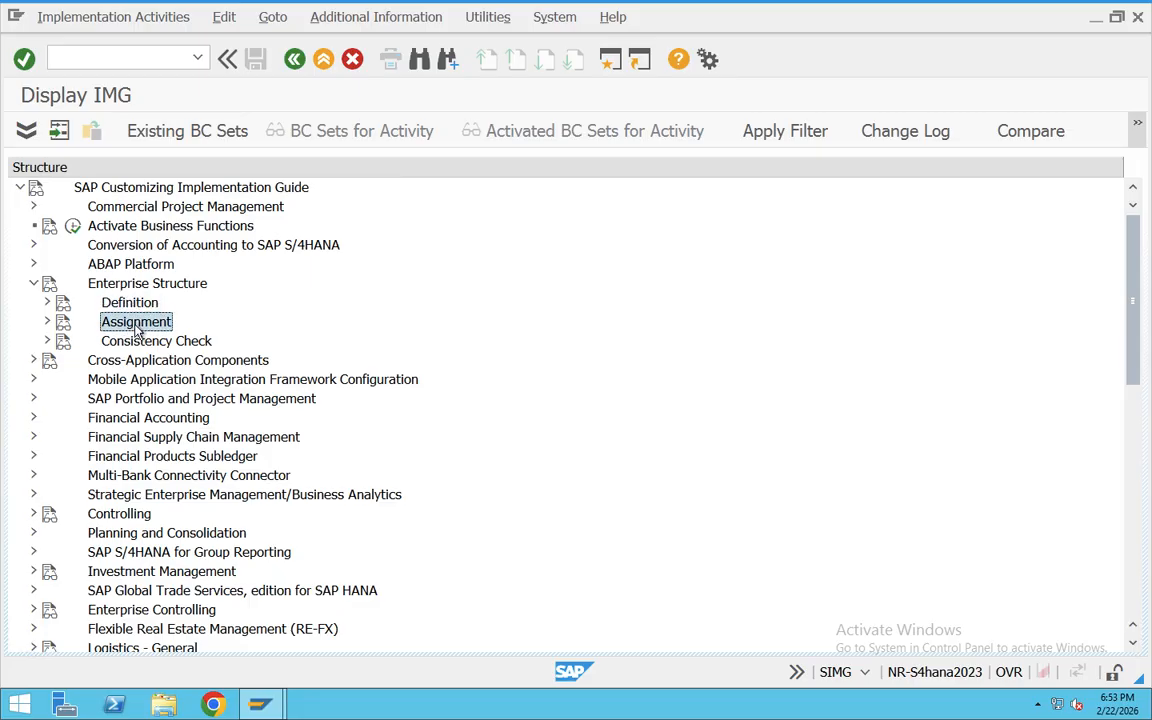
pyautogui.click(118, 303)
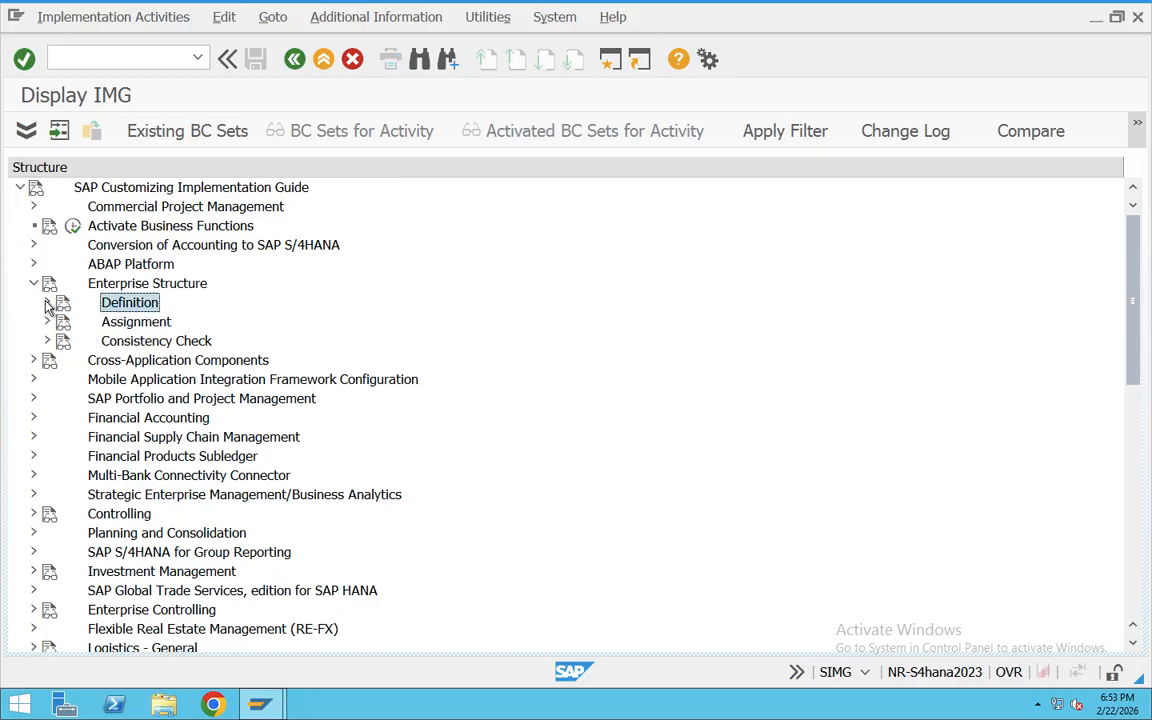
# Step: Expand Definition together with its Sales and Distribution and Logistics - General nodes
pyautogui.click(48, 304)
pyautogui.click(141, 364)
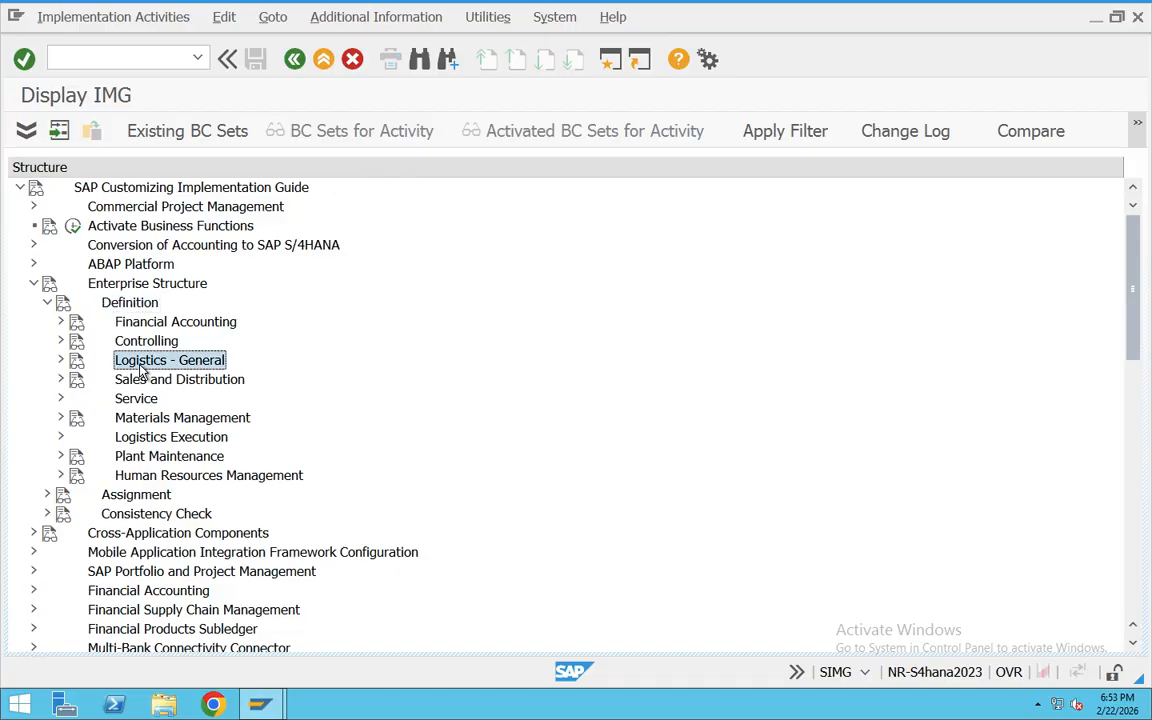
pyautogui.click(175, 381)
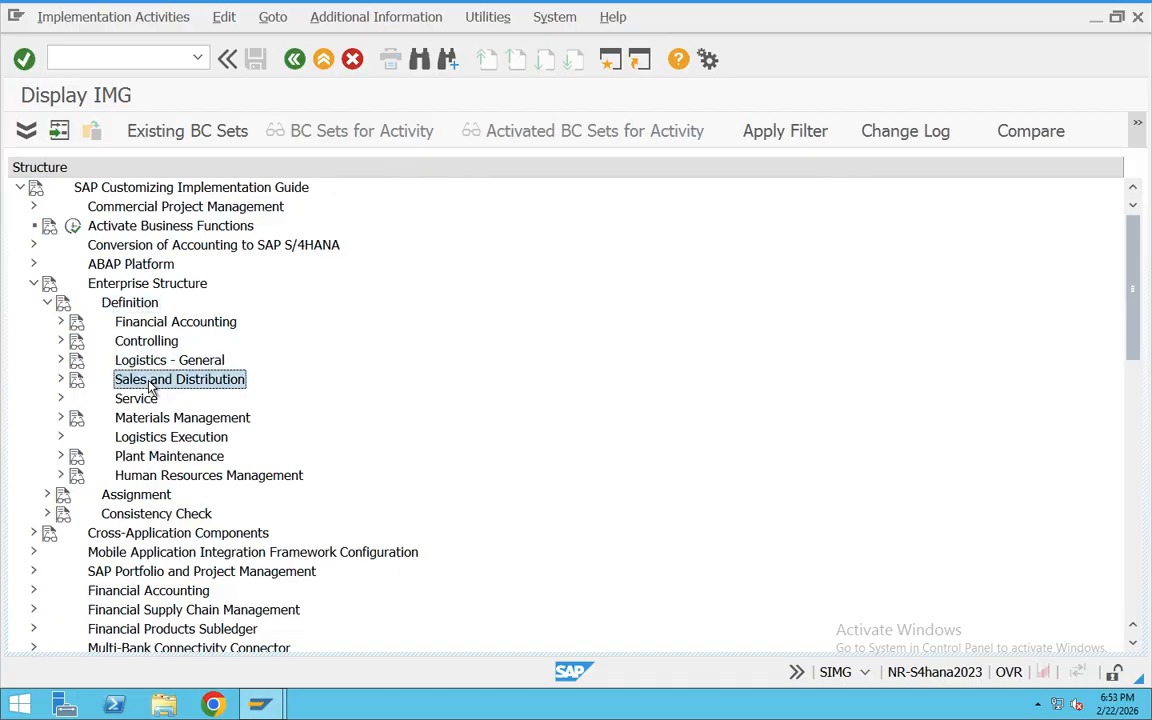
pyautogui.click(61, 379)
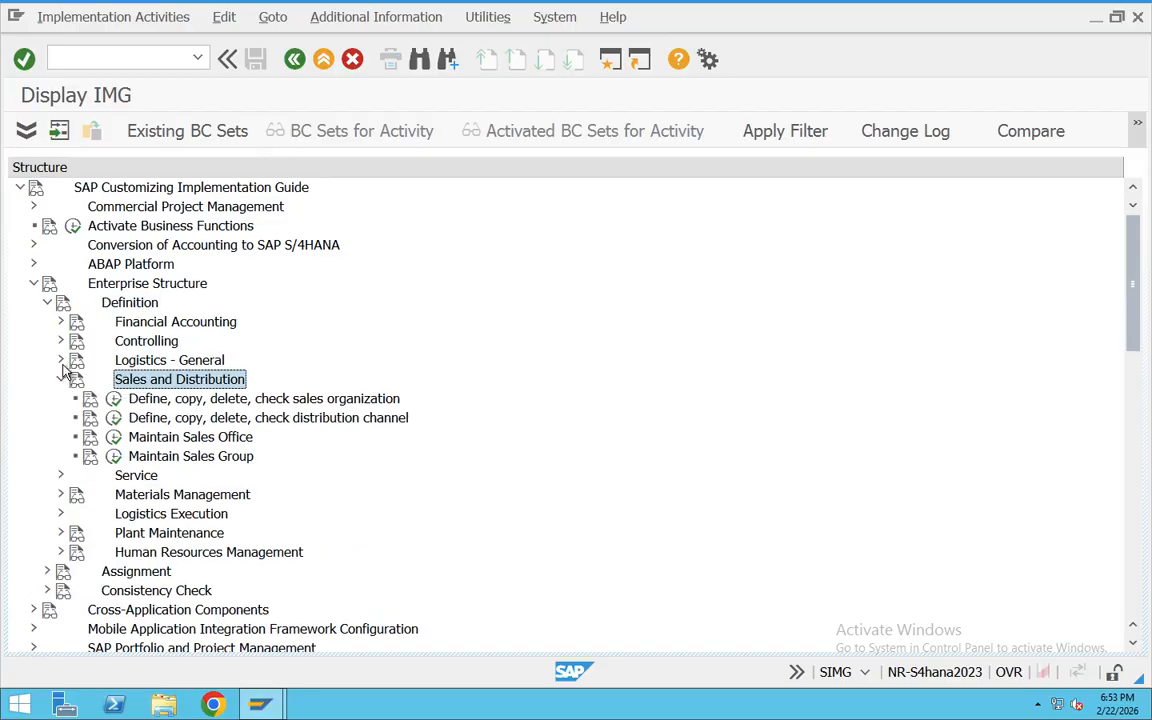
pyautogui.click(60, 361)
pyautogui.scroll(-3, 57, 355)
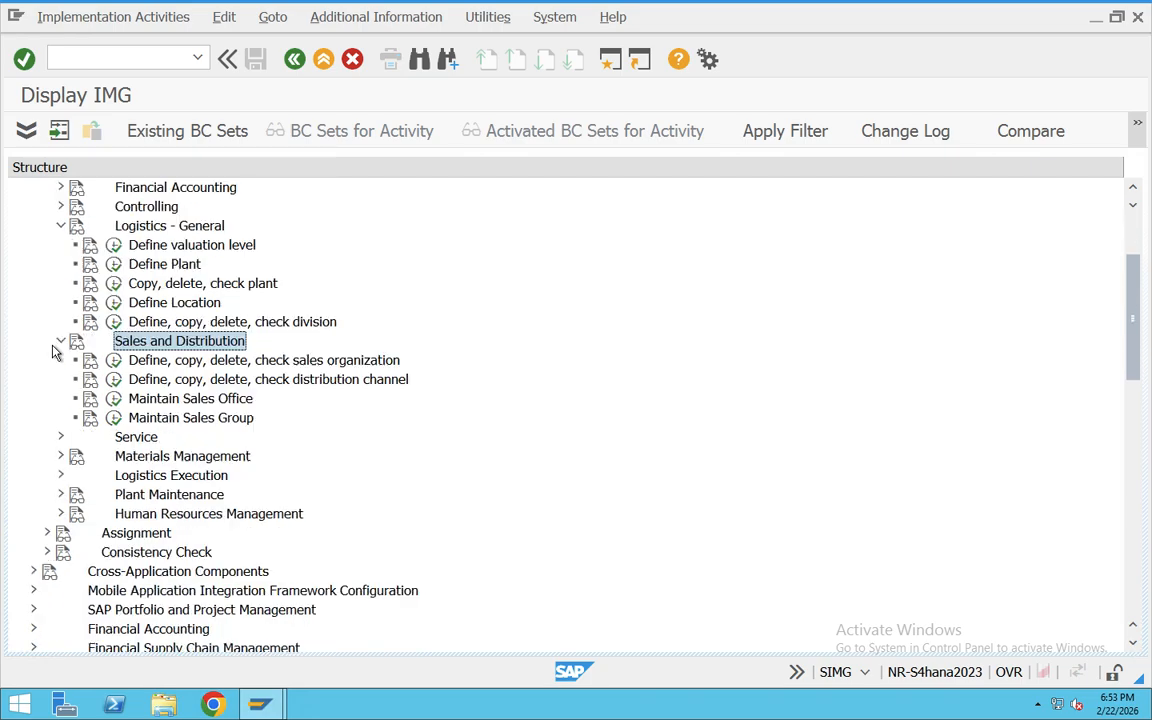
pyautogui.scroll(-1, 35, 378)
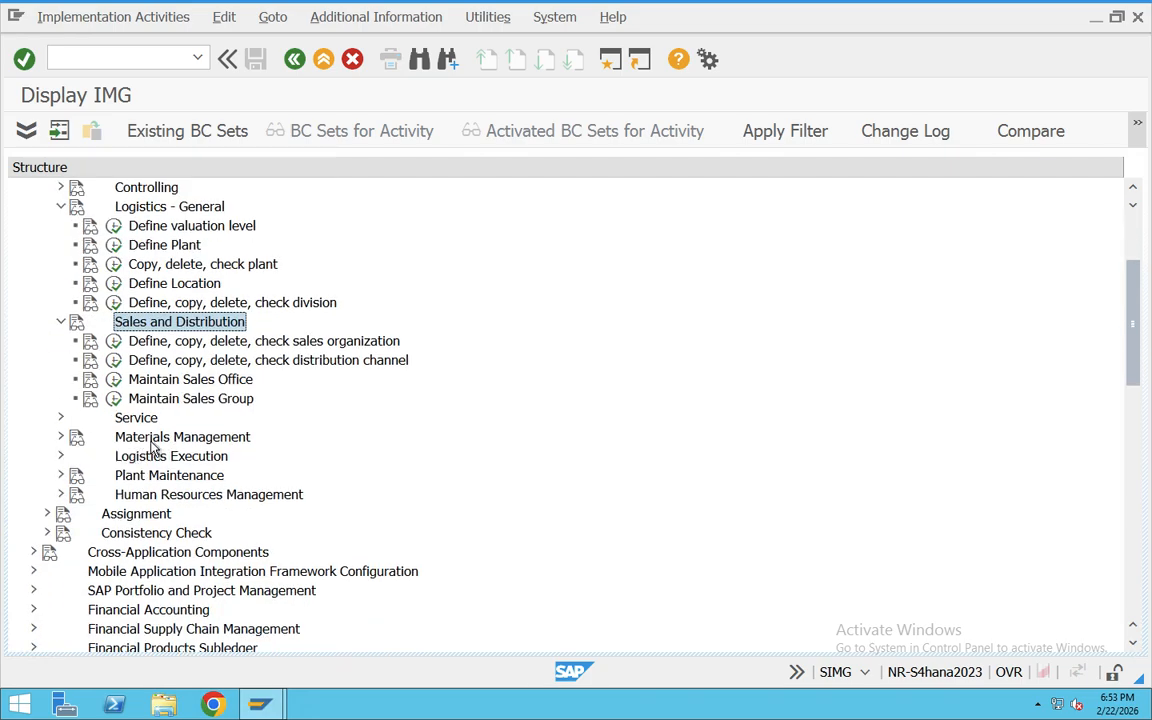
# Step: Point out Materials Management, Sales and Distribution and Logistics - General among the Definition nodes
pyautogui.click(151, 442)
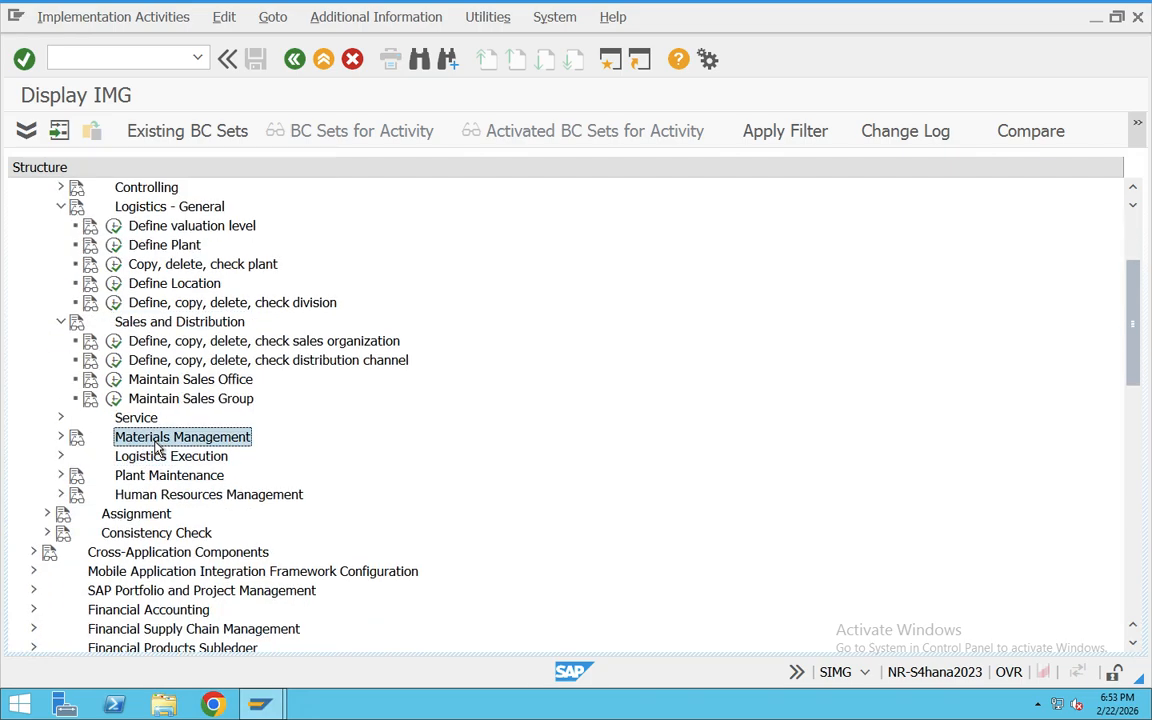
pyautogui.click(194, 326)
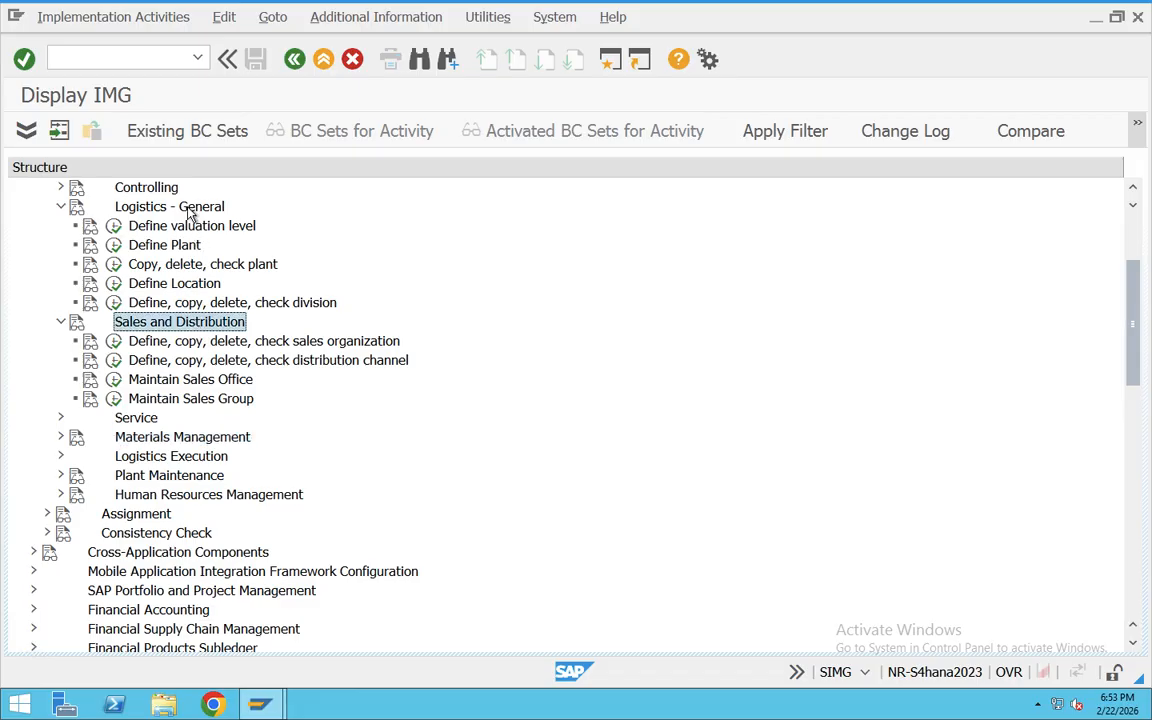
pyautogui.click(176, 205)
pyautogui.click(180, 324)
pyautogui.click(178, 208)
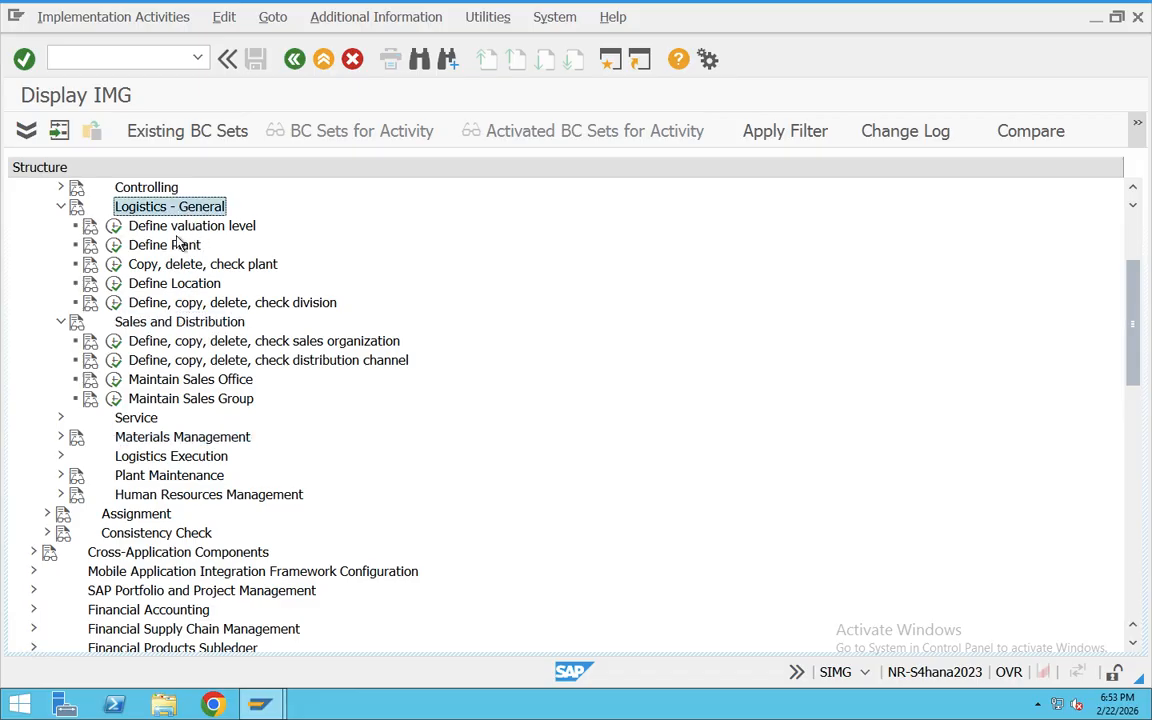
pyautogui.click(183, 326)
pyautogui.scroll(-1, 207, 360)
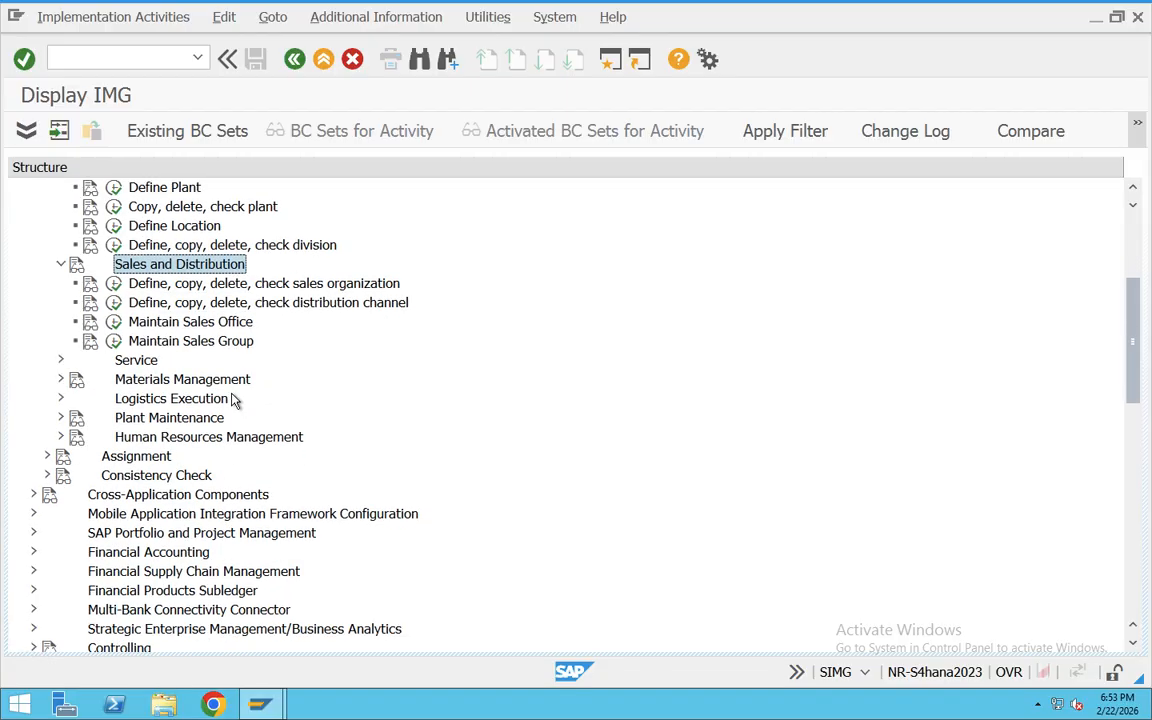
# Step: Expand Assignment with its Sales and Distribution and Logistics - General nodes, and return to the Definition activities
pyautogui.click(130, 458)
pyautogui.click(48, 456)
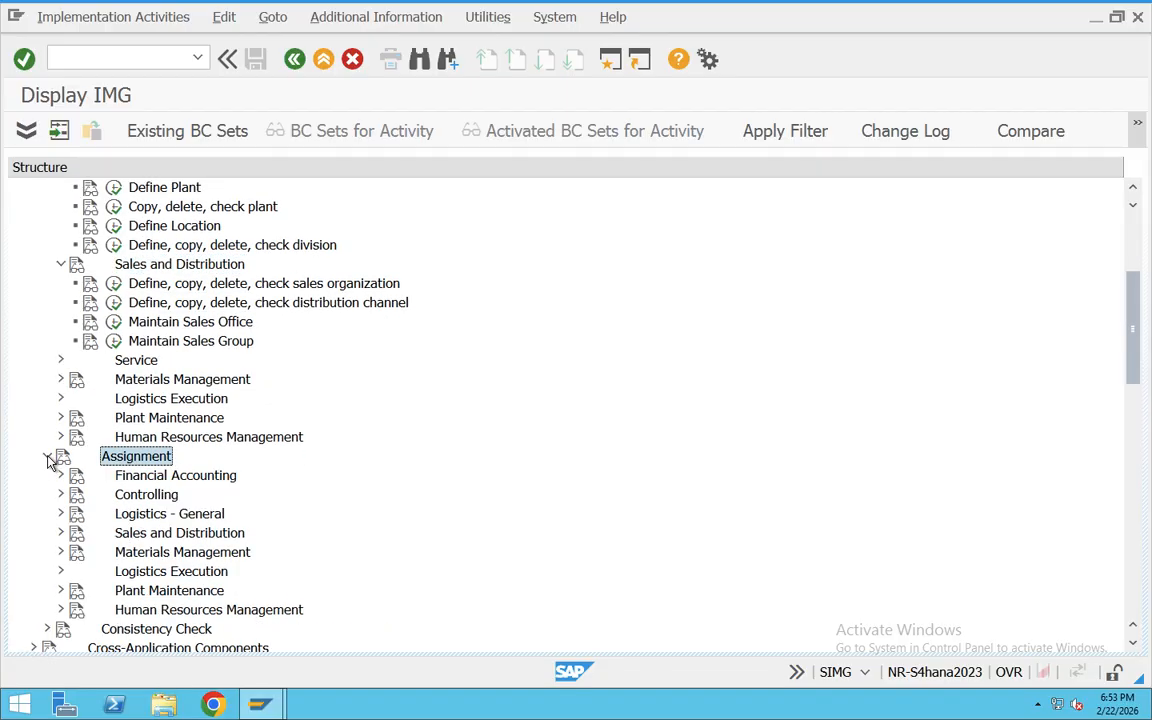
pyautogui.scroll(-1, 186, 443)
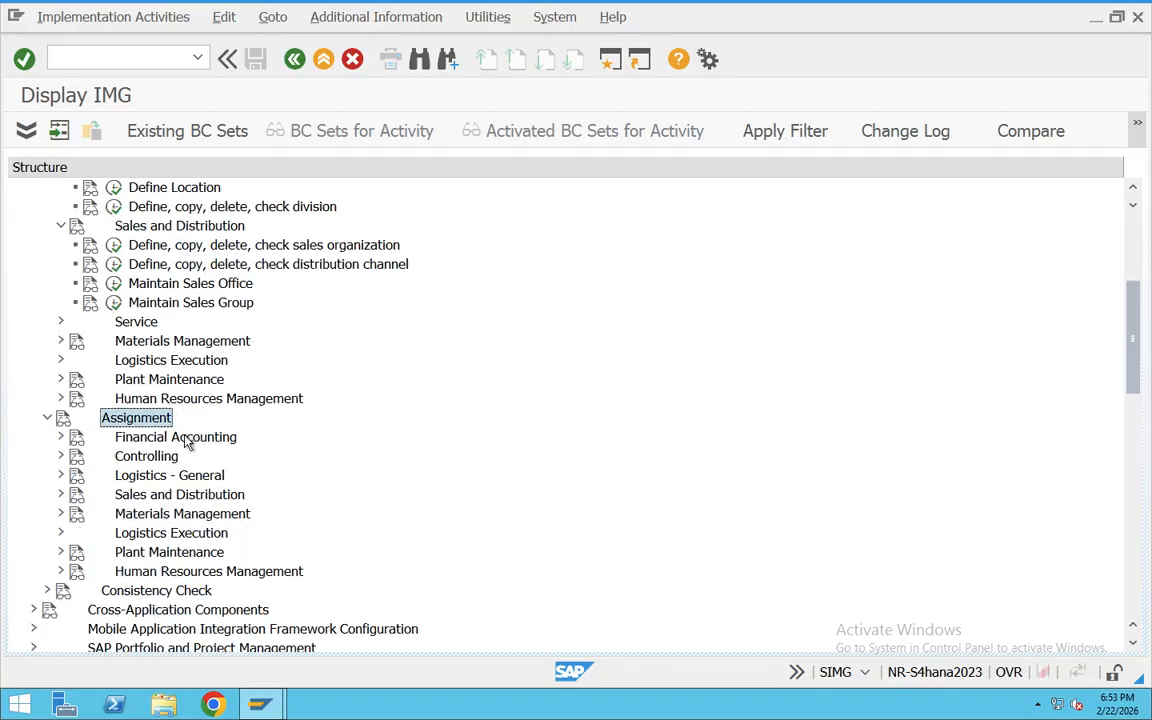
pyautogui.click(152, 494)
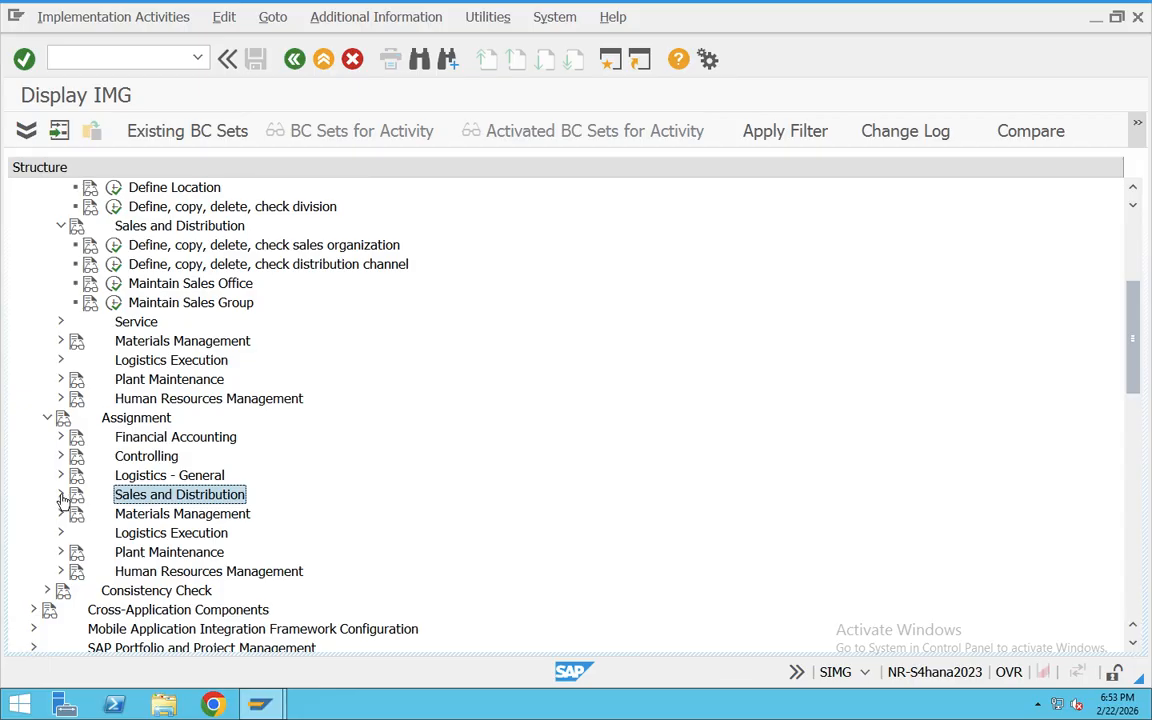
pyautogui.click(60, 494)
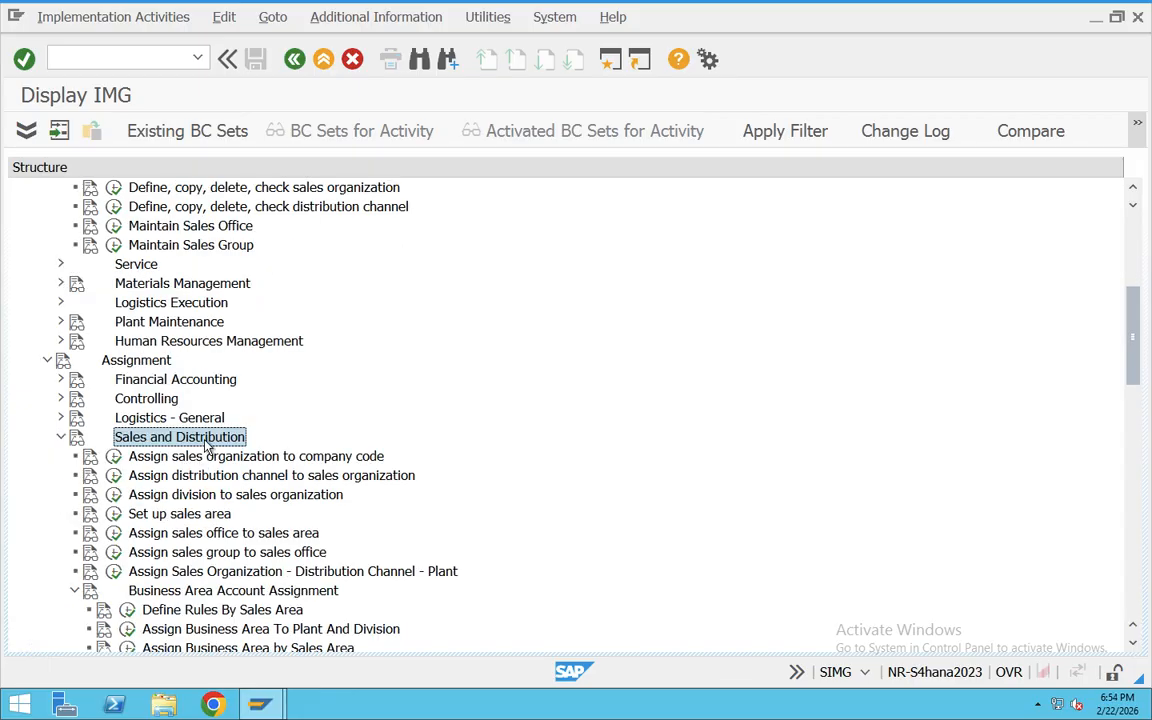
pyautogui.click(61, 418)
pyautogui.scroll(2, 281, 444)
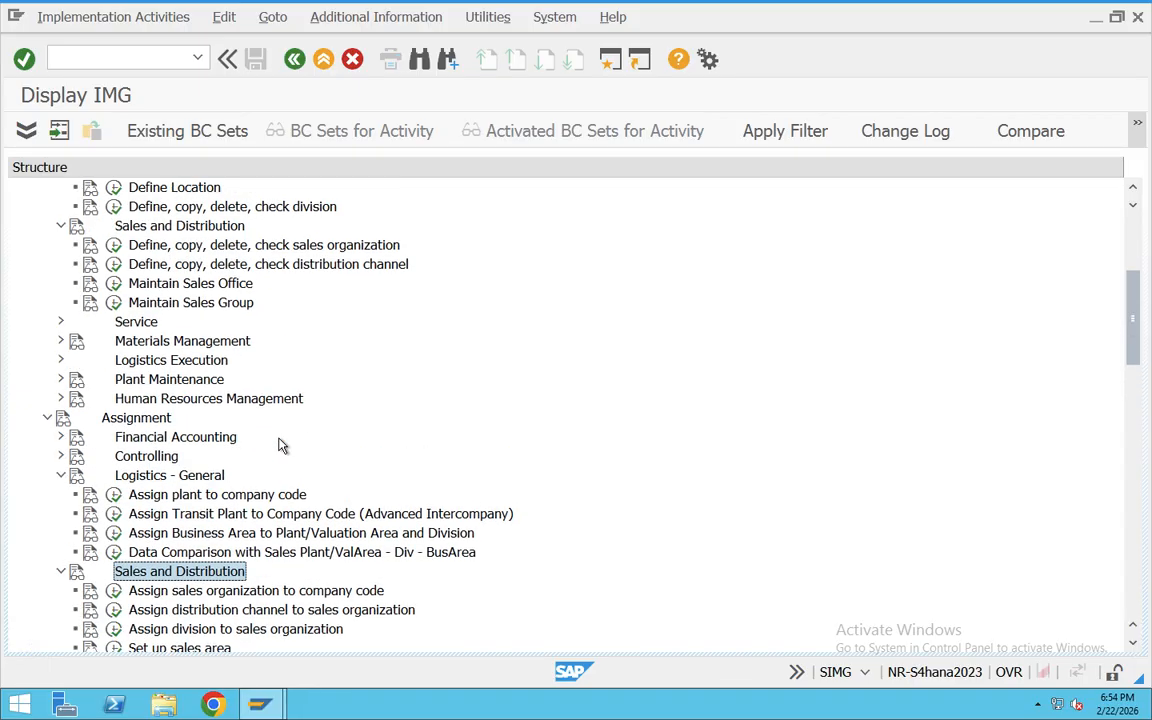
pyautogui.scroll(3, 280, 443)
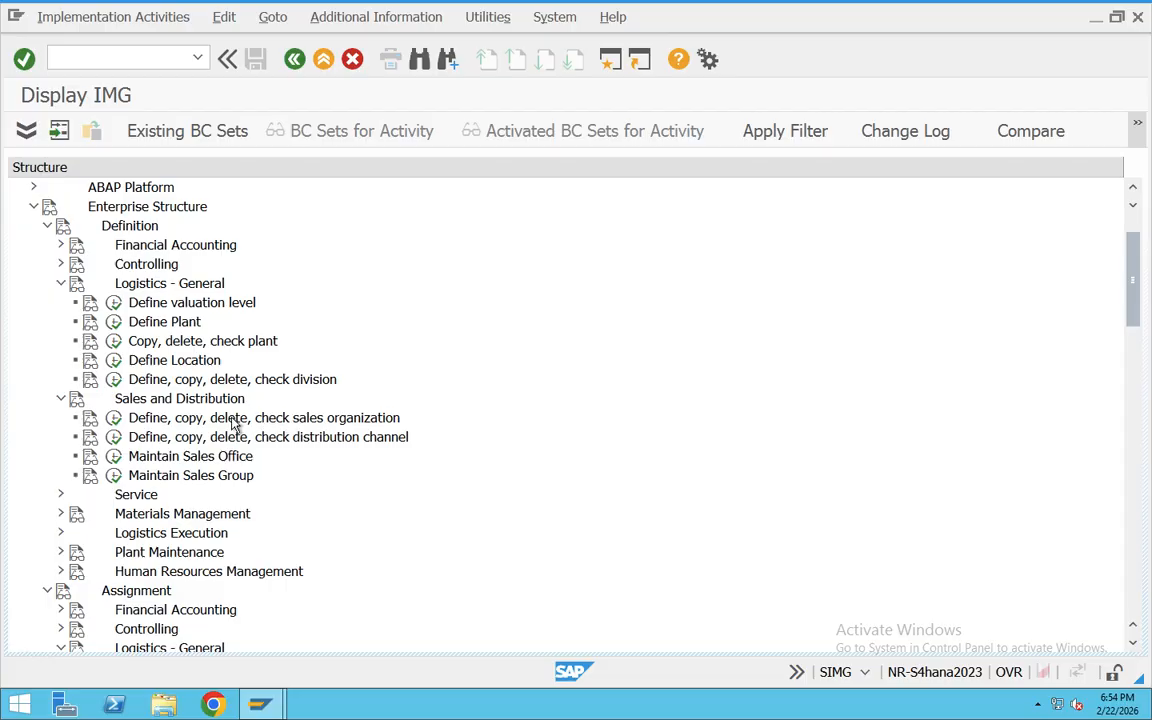
# Step: Point out the Sales and Distribution definition activities for sales organization, distribution channel, sales office and sales group
pyautogui.click(183, 404)
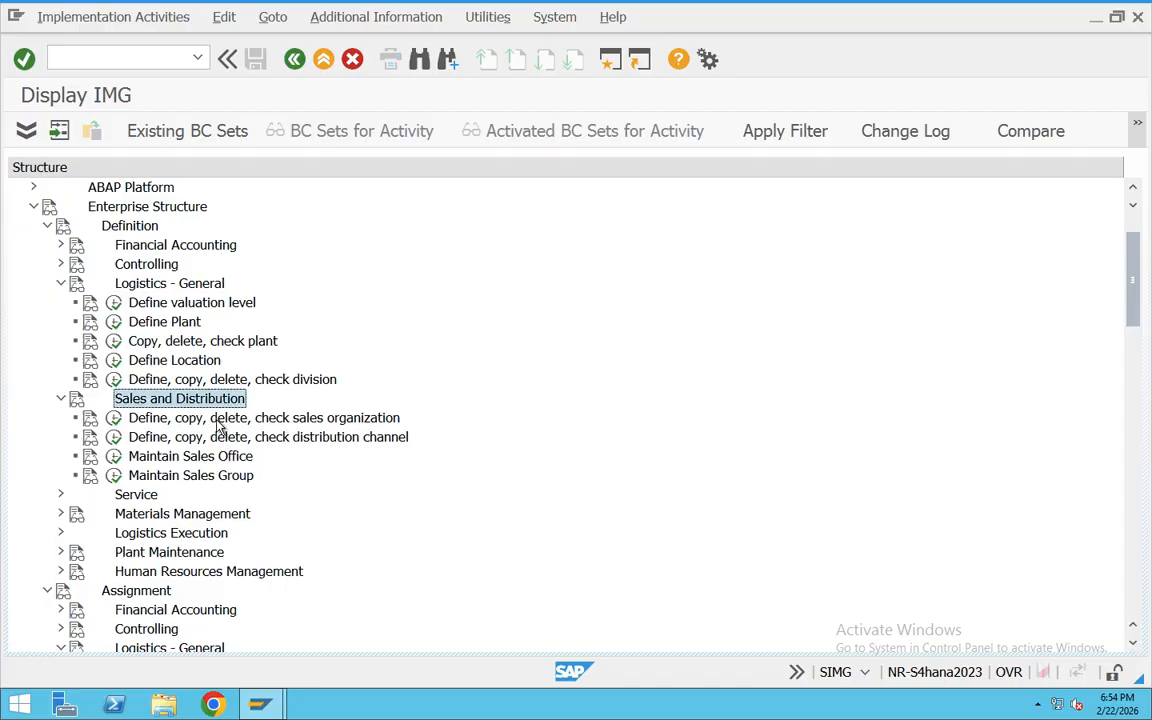
pyautogui.click(252, 421)
pyautogui.click(265, 441)
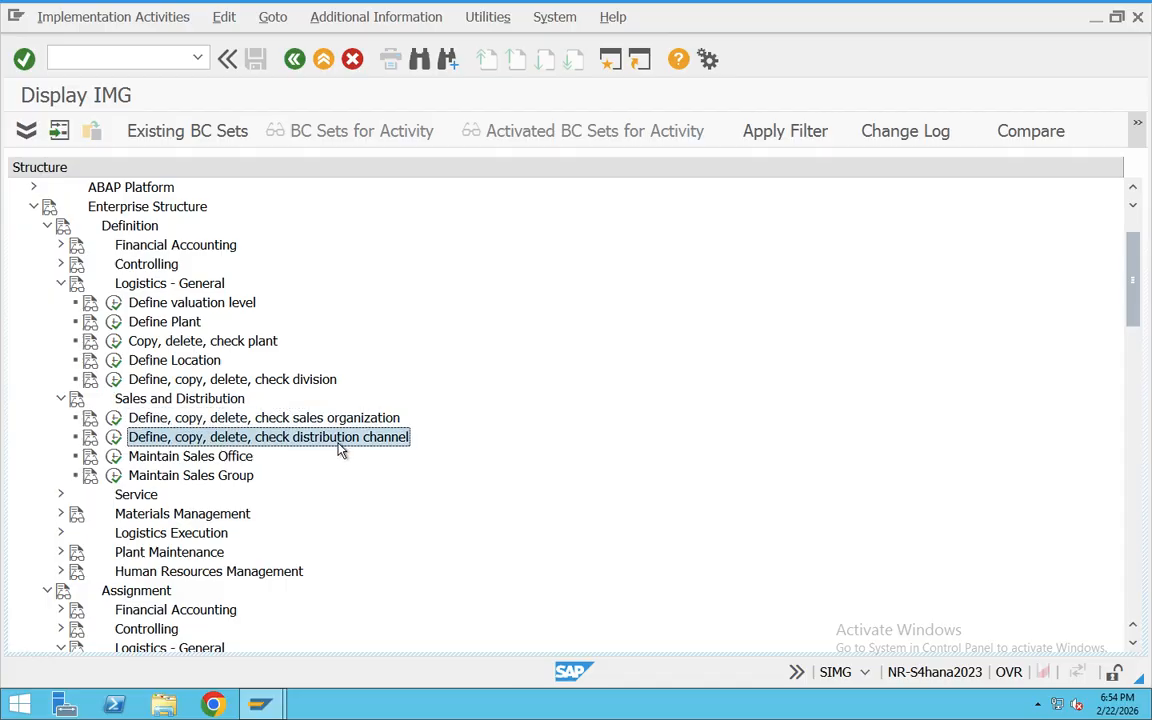
pyautogui.click(210, 456)
pyautogui.click(233, 477)
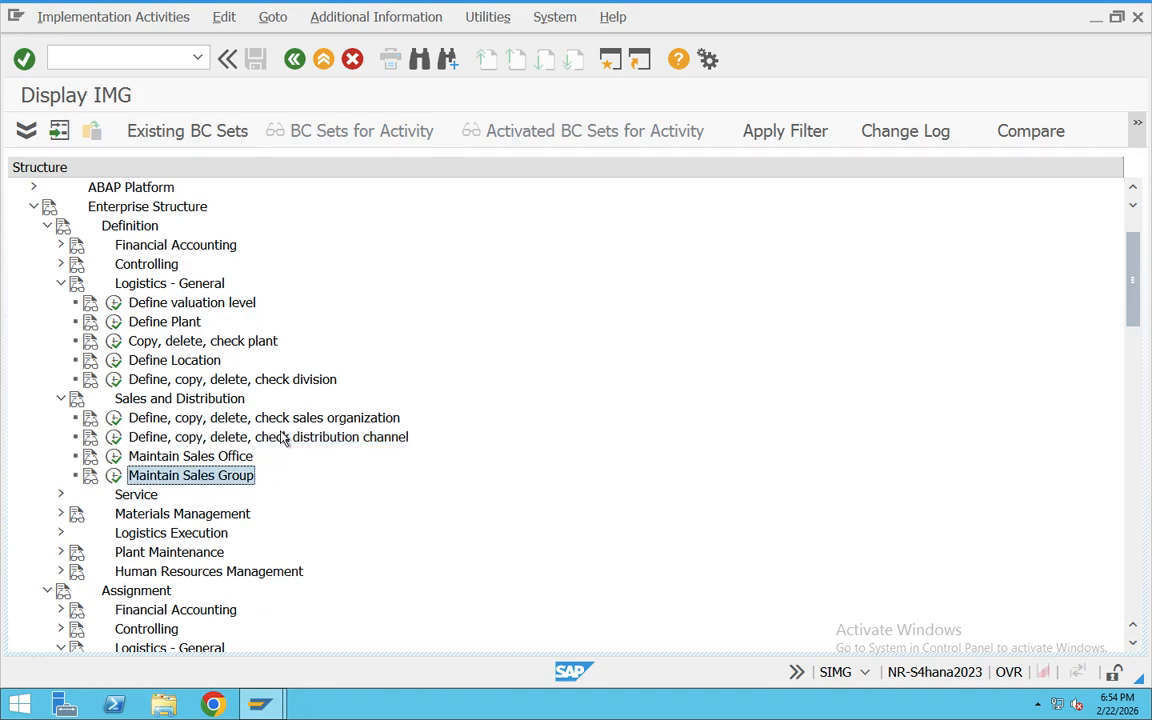
# Step: Walk through the Sales and Distribution assignment activities, from Assign sales organization to company code through Assign Sales Organization - Distribution Channel - Plant
pyautogui.scroll(-4, 283, 432)
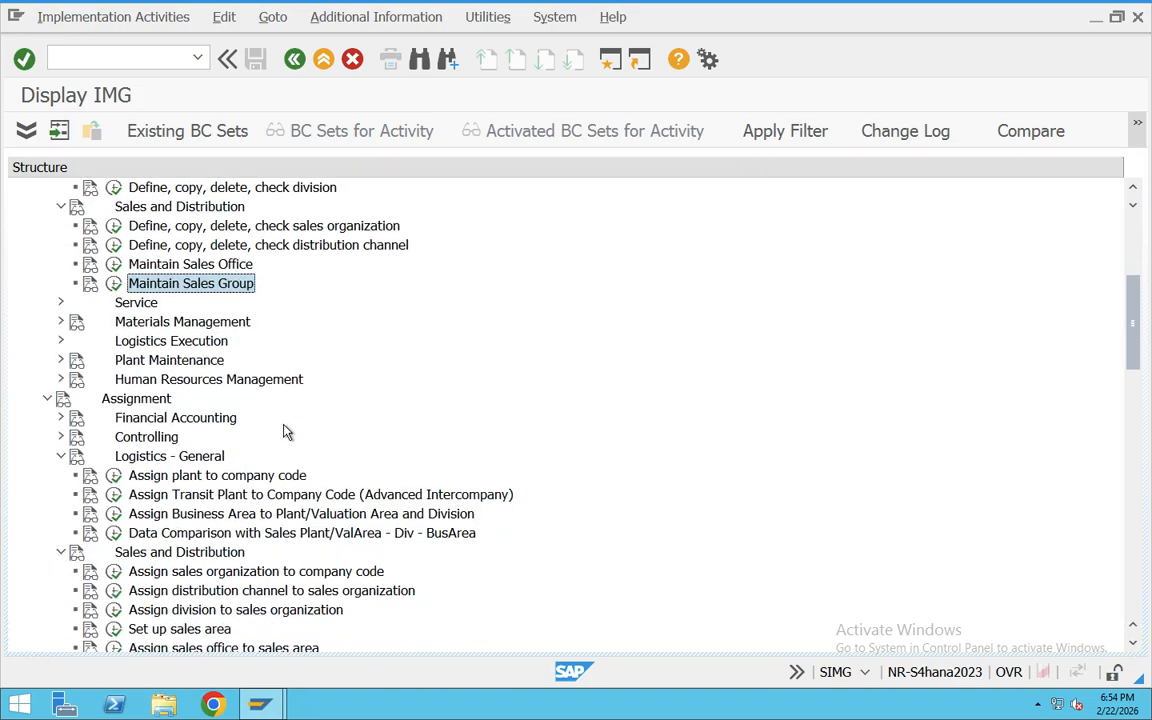
pyautogui.scroll(-1, 283, 432)
pyautogui.click(212, 513)
pyautogui.scroll(-2, 237, 447)
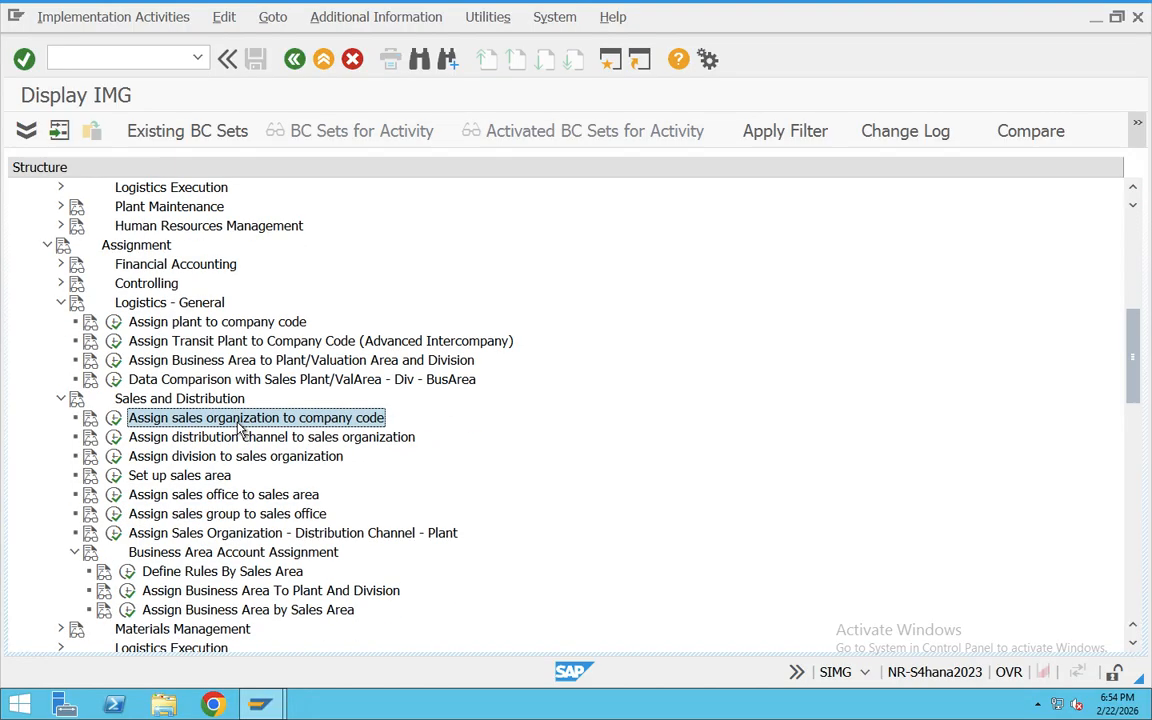
pyautogui.click(213, 437)
pyautogui.click(245, 460)
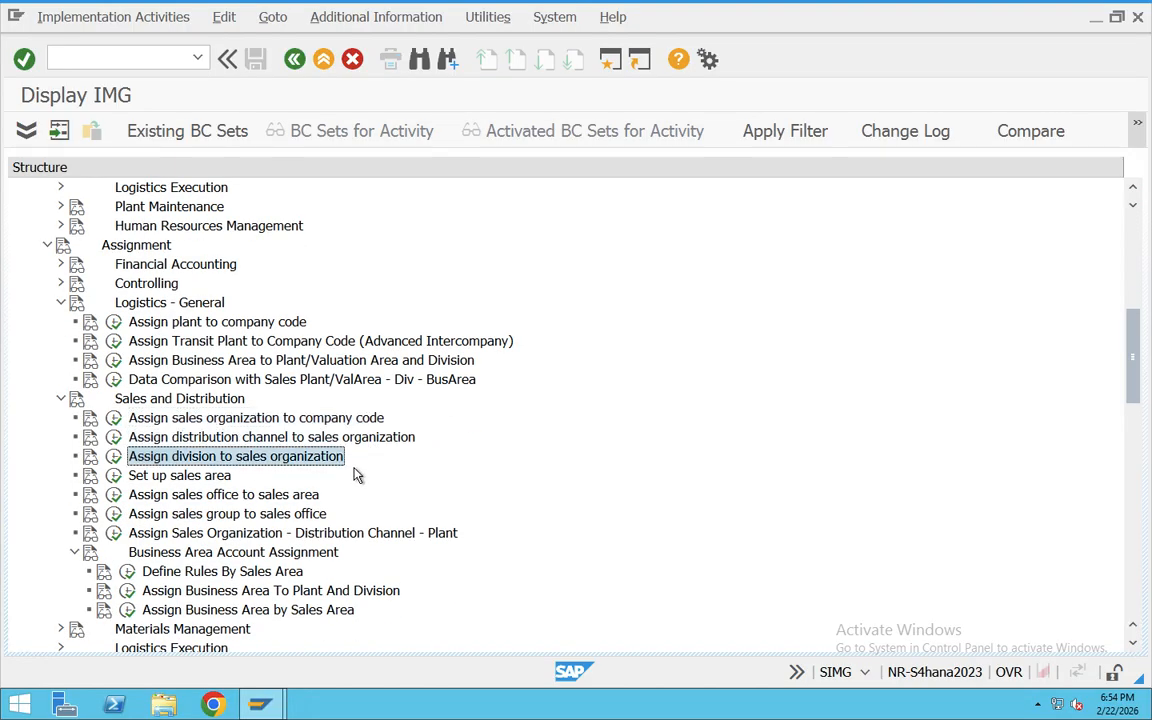
pyautogui.click(212, 476)
pyautogui.click(228, 496)
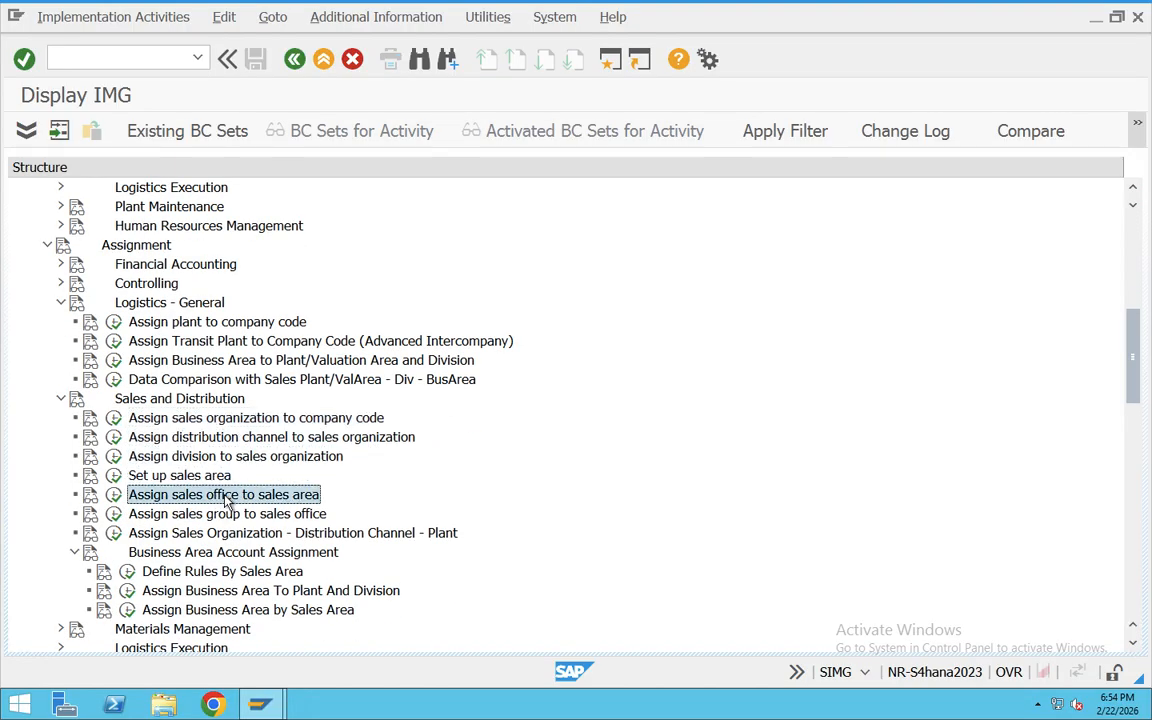
pyautogui.click(225, 515)
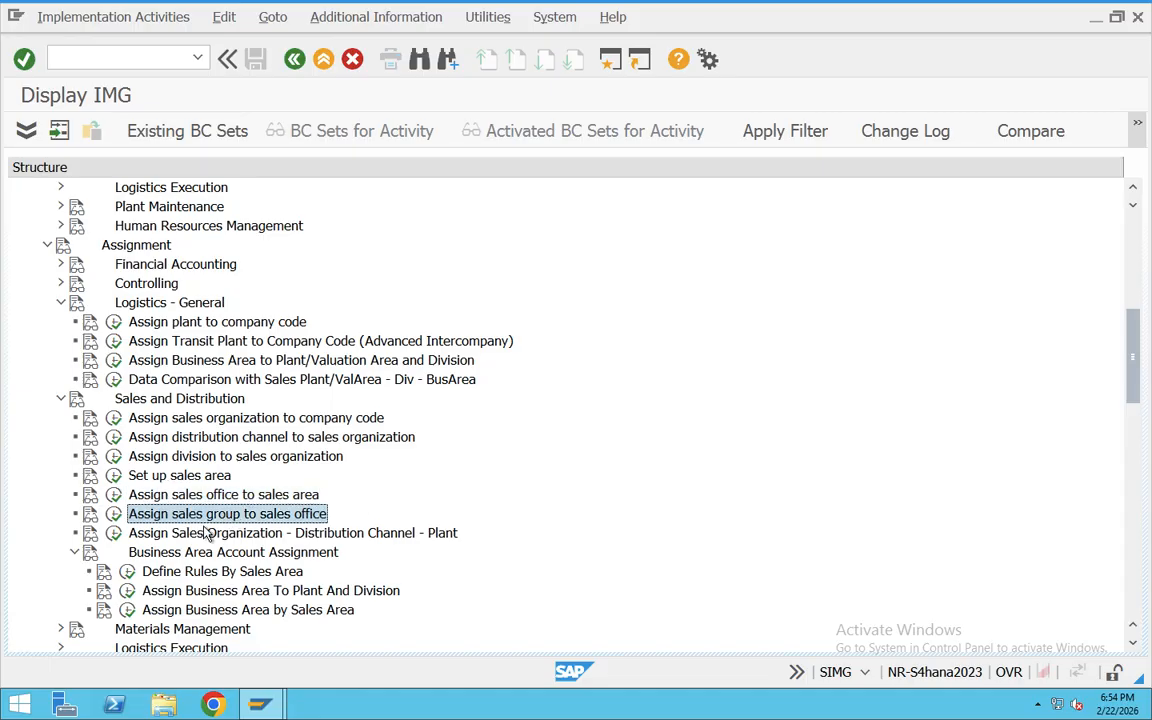
pyautogui.click(200, 535)
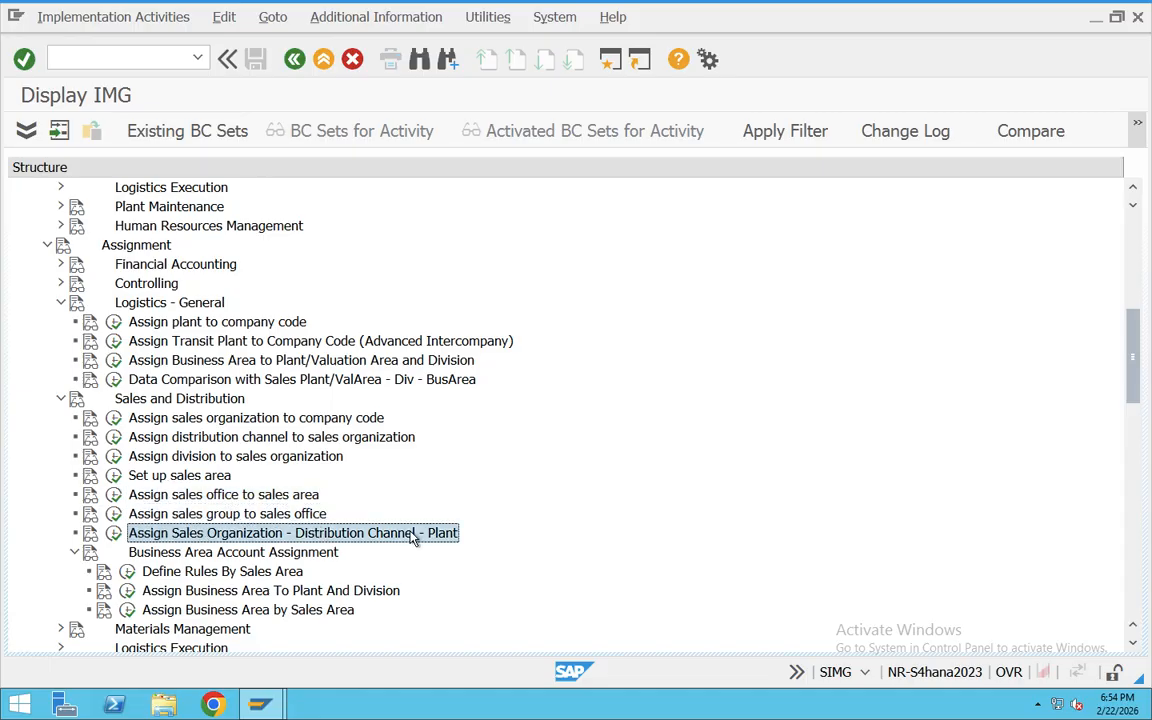
# Step: Show the activity keys as additional information beside the IMG structure and widen that column to fit the full keys
pyautogui.scroll(5, 297, 449)
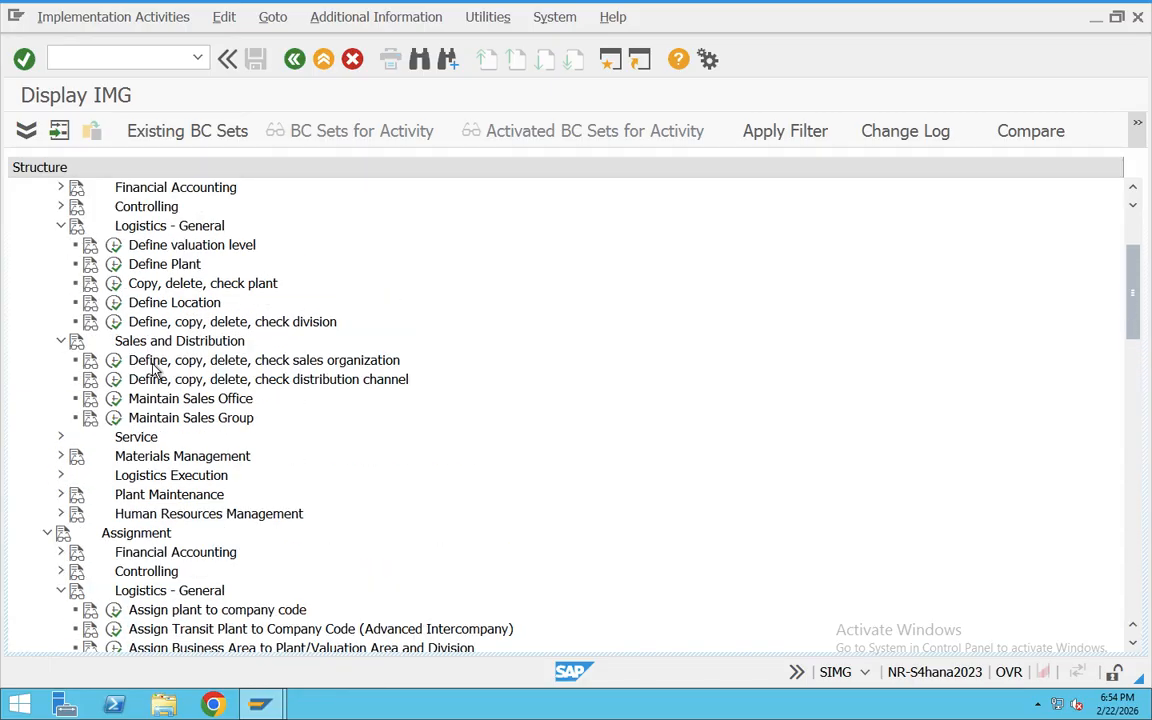
pyautogui.click(268, 362)
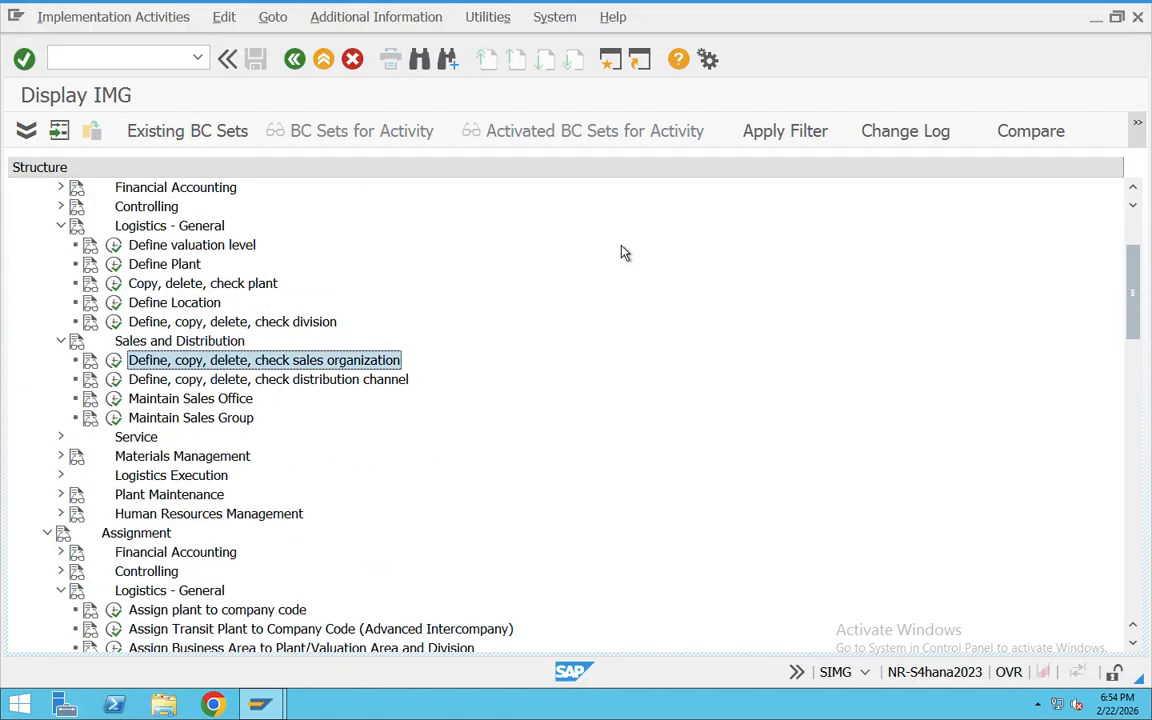
pyautogui.click(366, 20)
pyautogui.moveTo(410, 42)
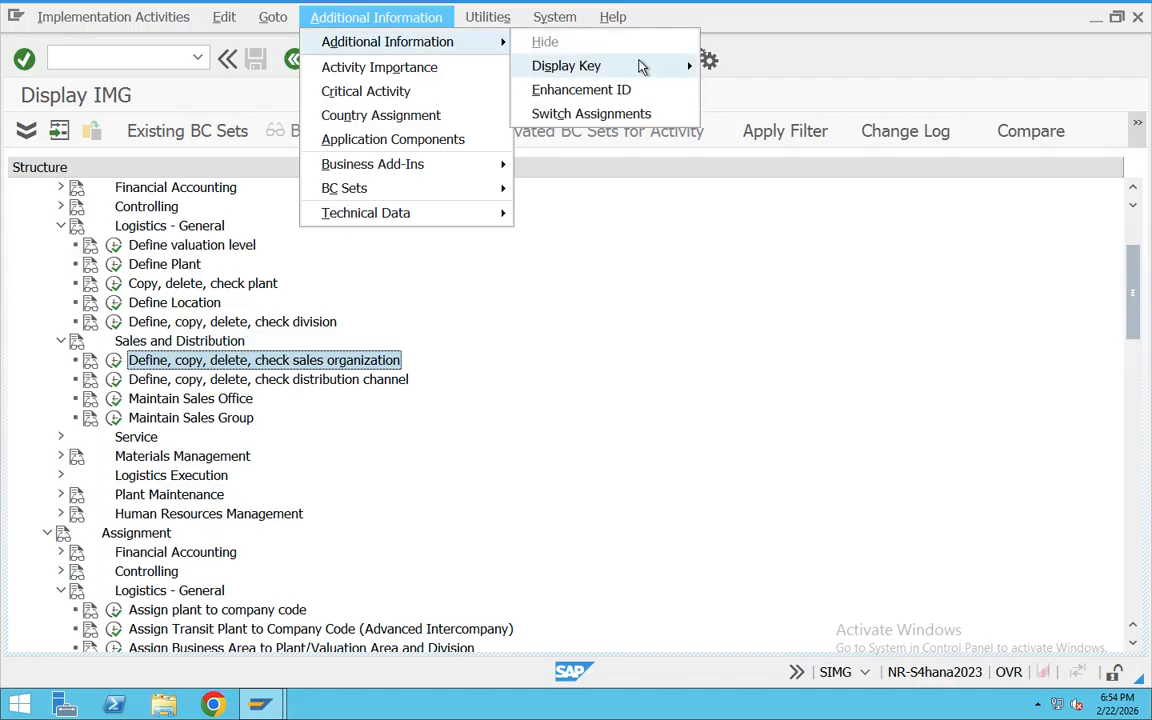
pyautogui.moveTo(643, 66)
pyautogui.click(750, 90)
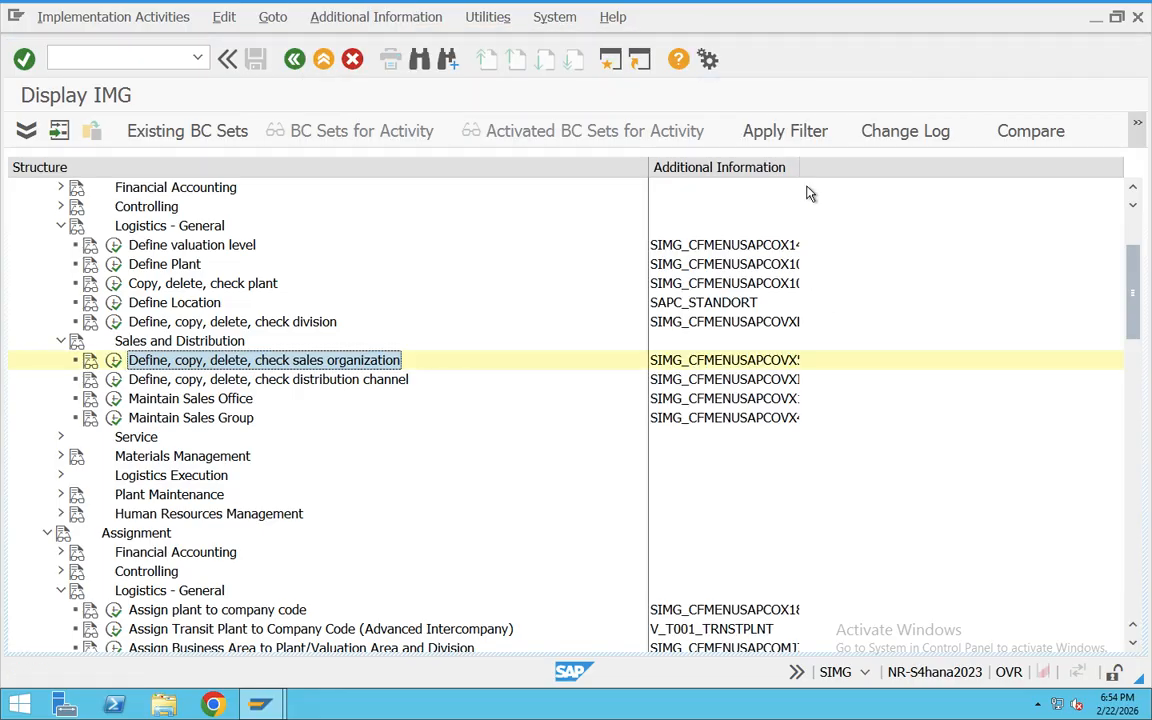
pyautogui.moveTo(799, 158); pyautogui.dragTo(862, 158)
# Step: Examine the keys of the distribution channel, sales office, sales group and sales organization assignment activities, and return to the Definition activities
pyautogui.click(380, 379)
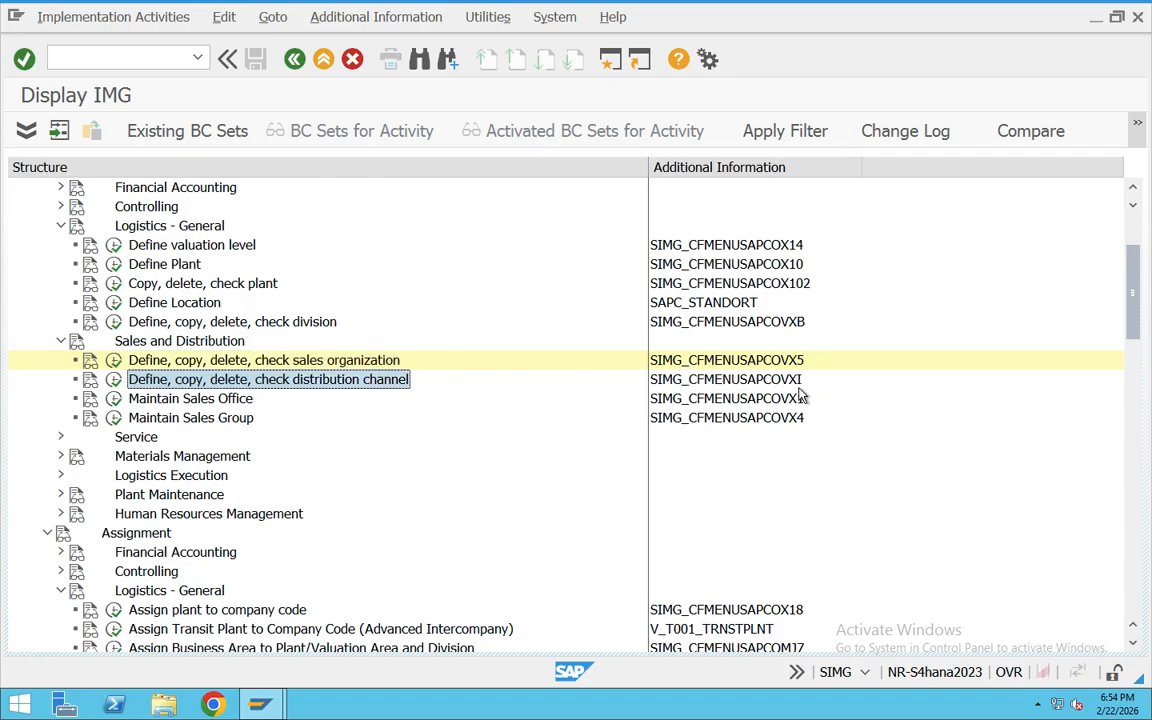
pyautogui.click(190, 398)
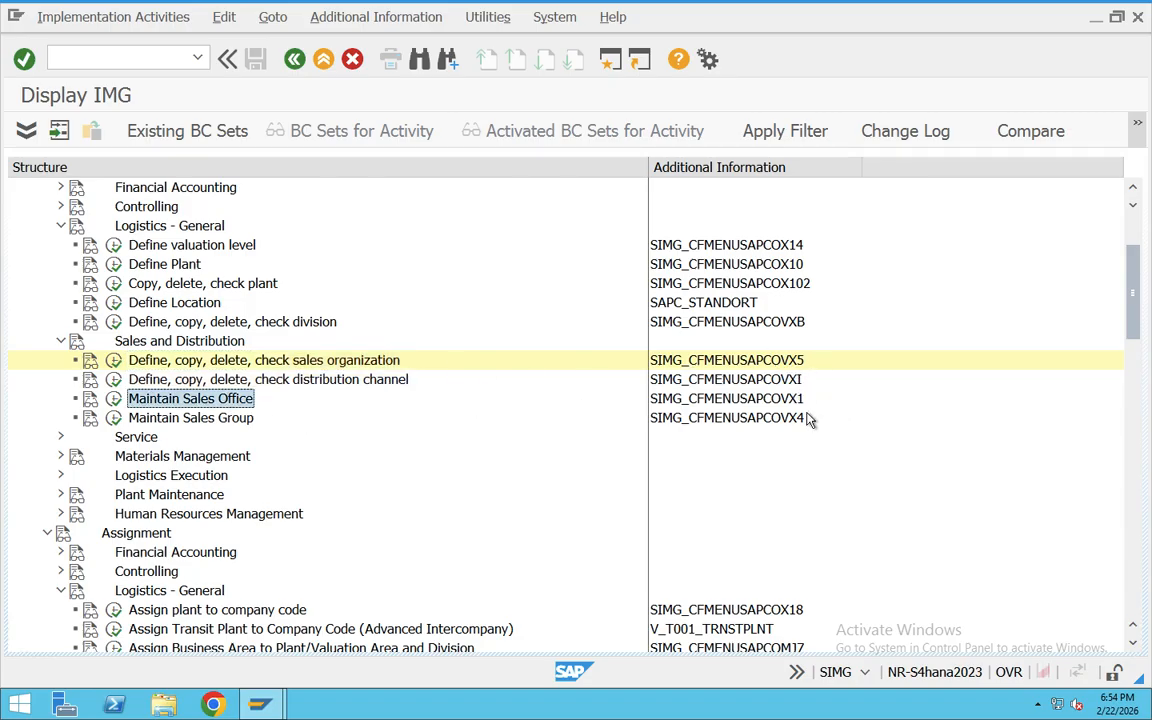
pyautogui.click(280, 418)
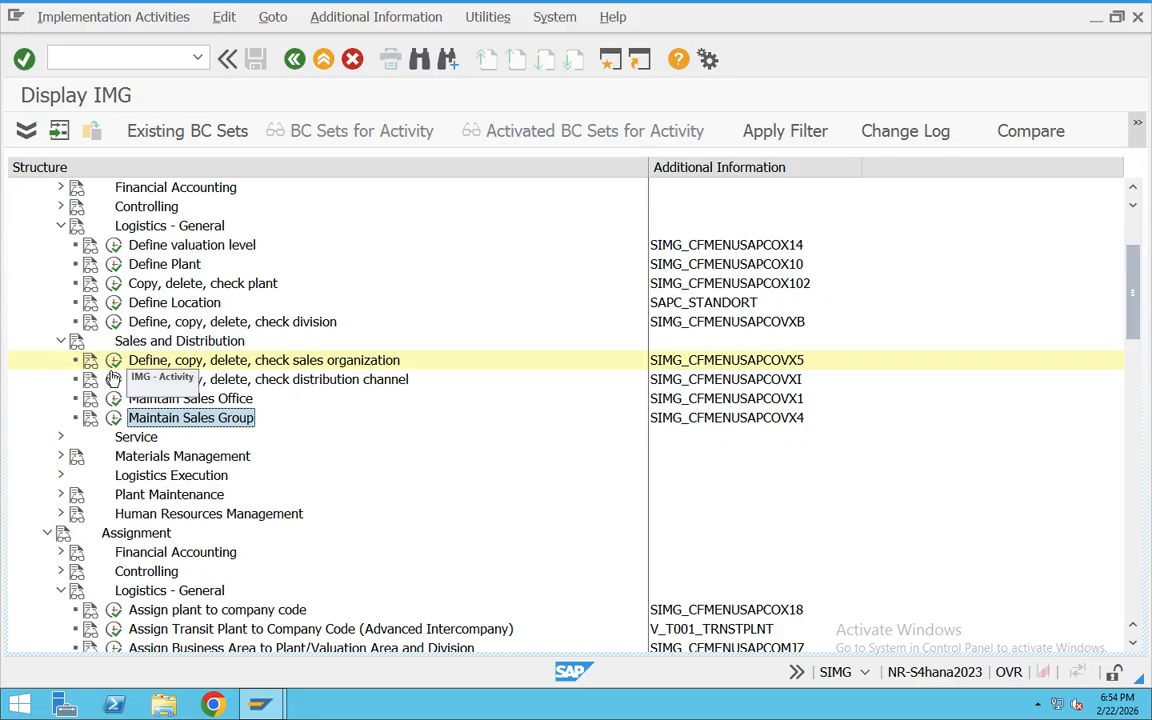
pyautogui.scroll(-3, 355, 425)
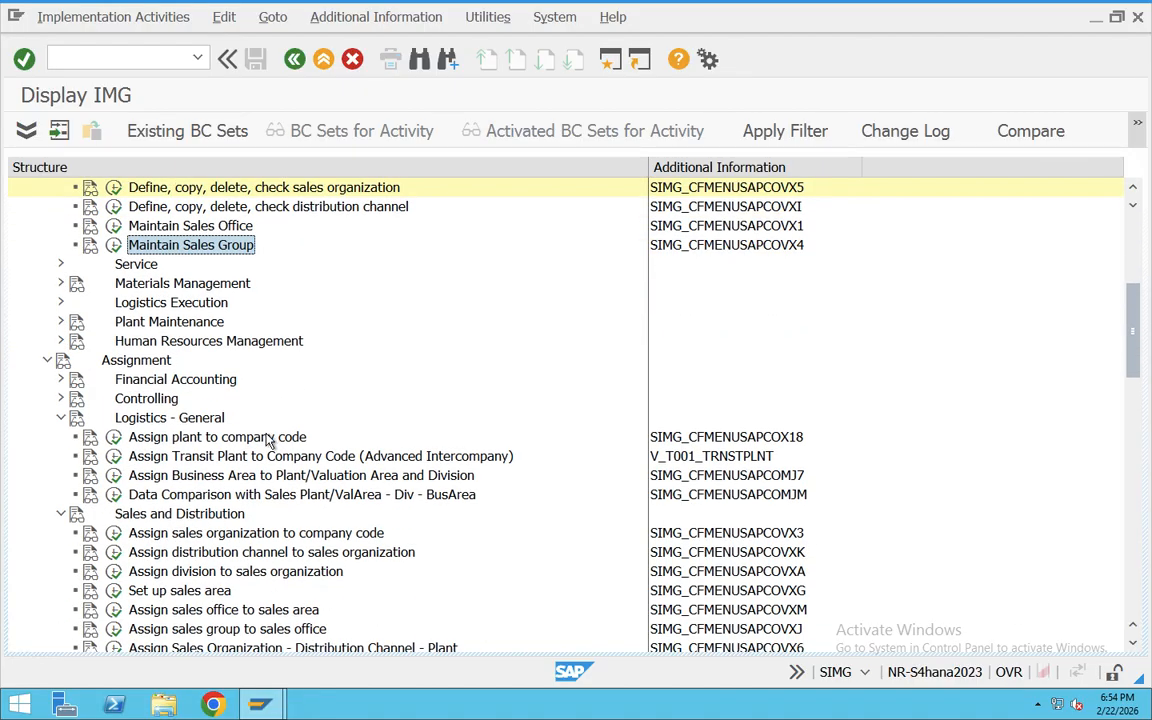
pyautogui.scroll(-1, 270, 440)
pyautogui.click(270, 477)
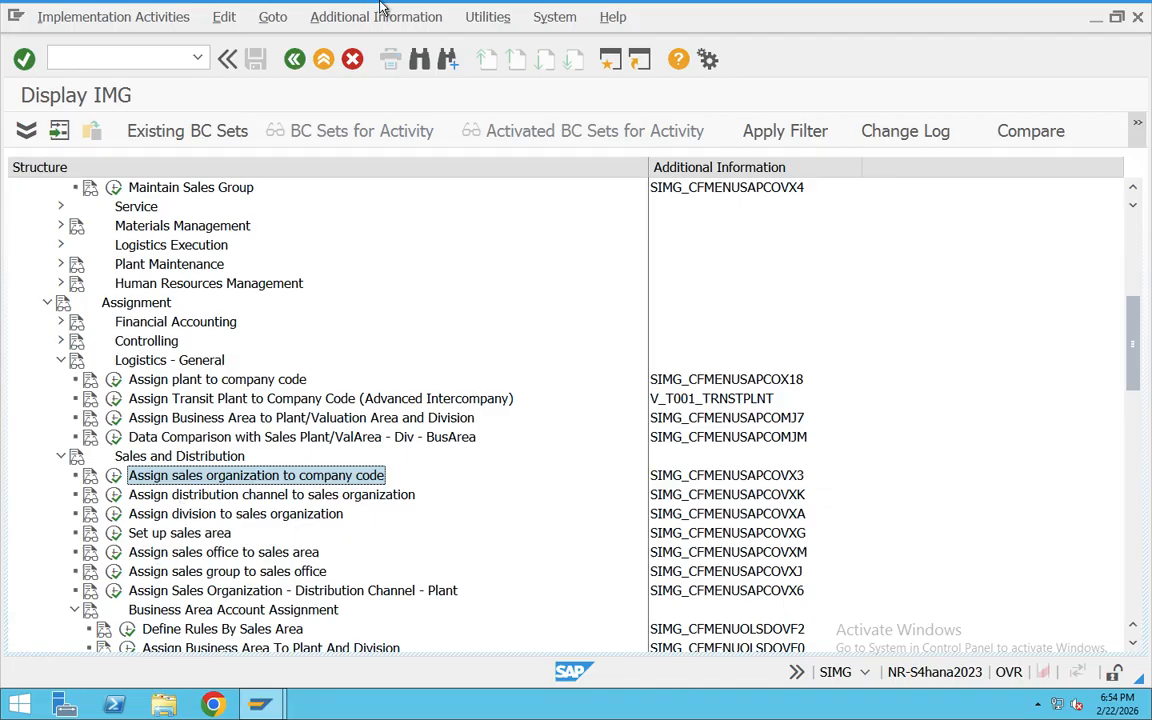
pyautogui.scroll(1, 220, 350)
pyautogui.scroll(3, 220, 350)
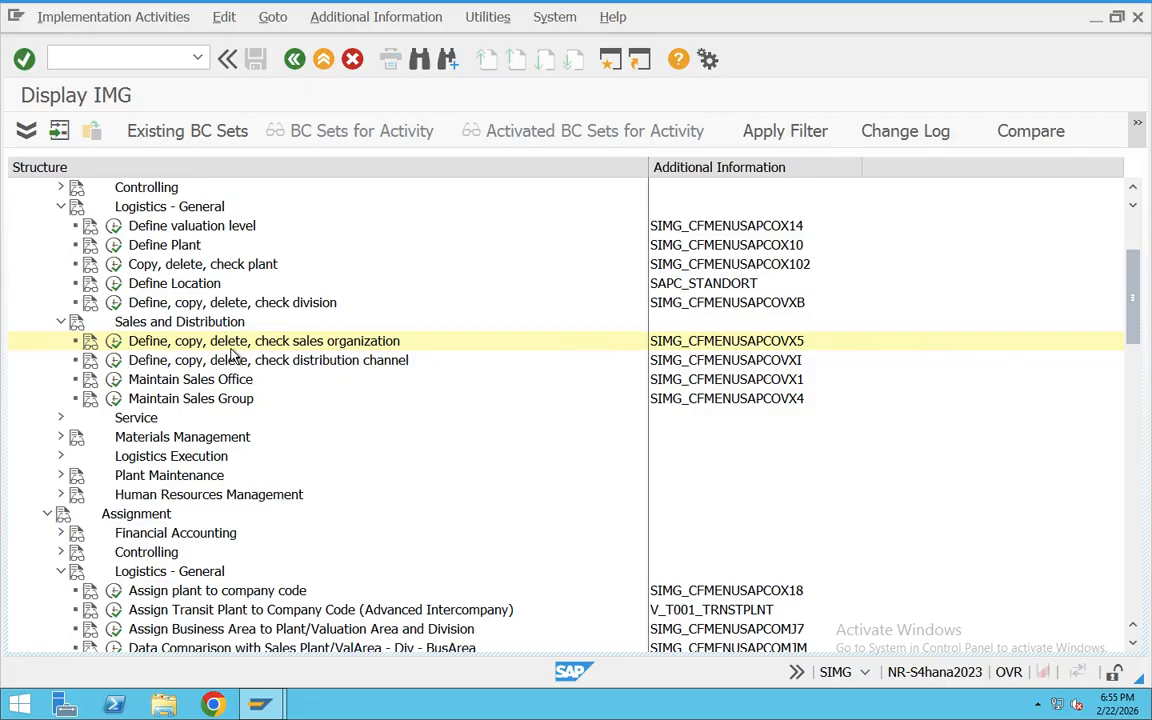
# Step: Switch to the Teams meeting, show its chat, and return to the SAP session
pyautogui.press('super+Tab')
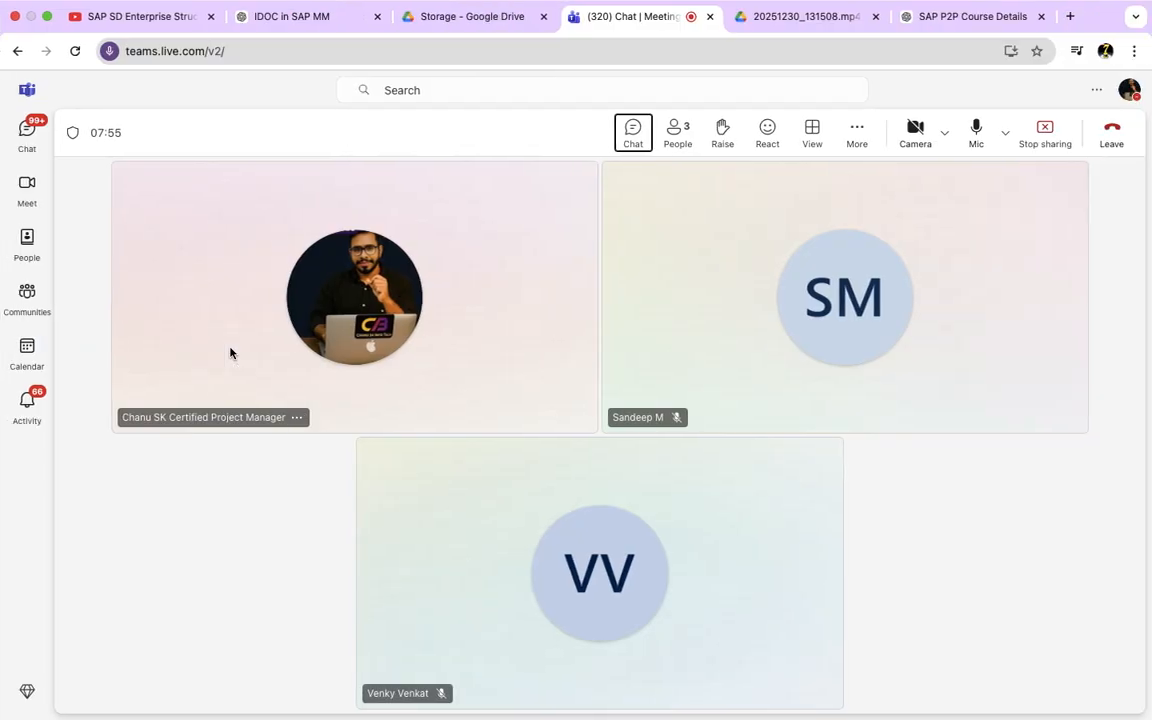
pyautogui.click(632, 130)
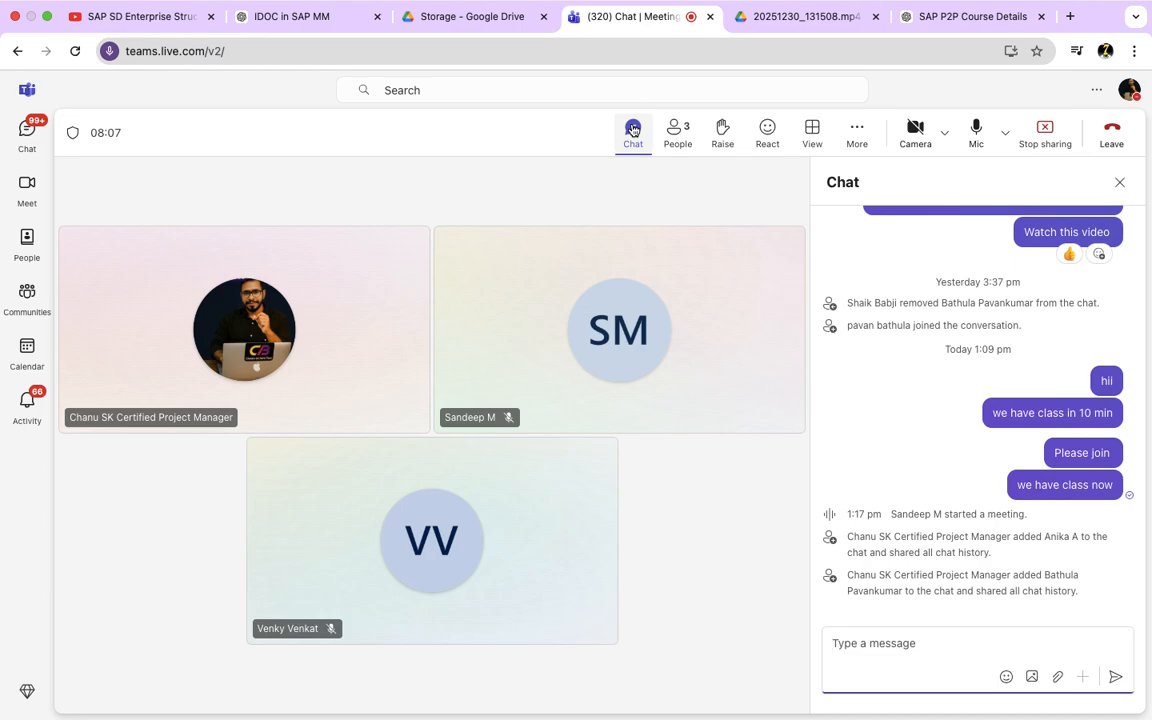
pyautogui.click(932, 398)
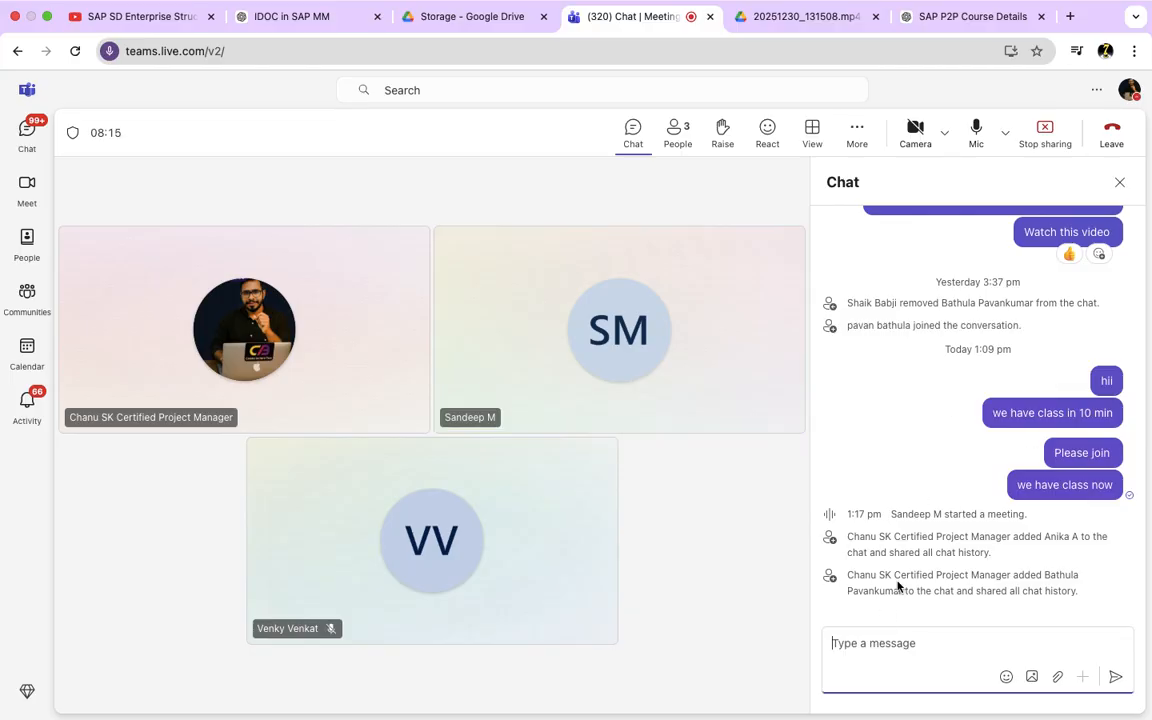
pyautogui.hotkey('ctrl', 'Left')
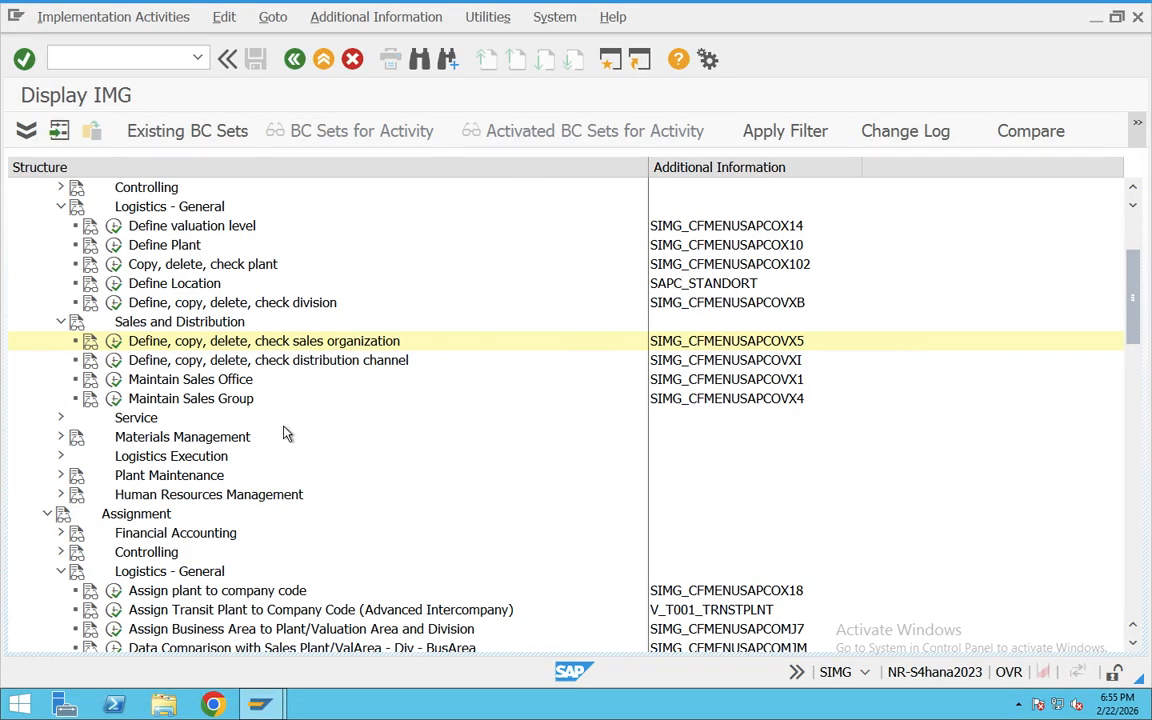
# Step: Open the Define Sales Organization activity under Definition and start a new sales organization entry
pyautogui.click(214, 340)
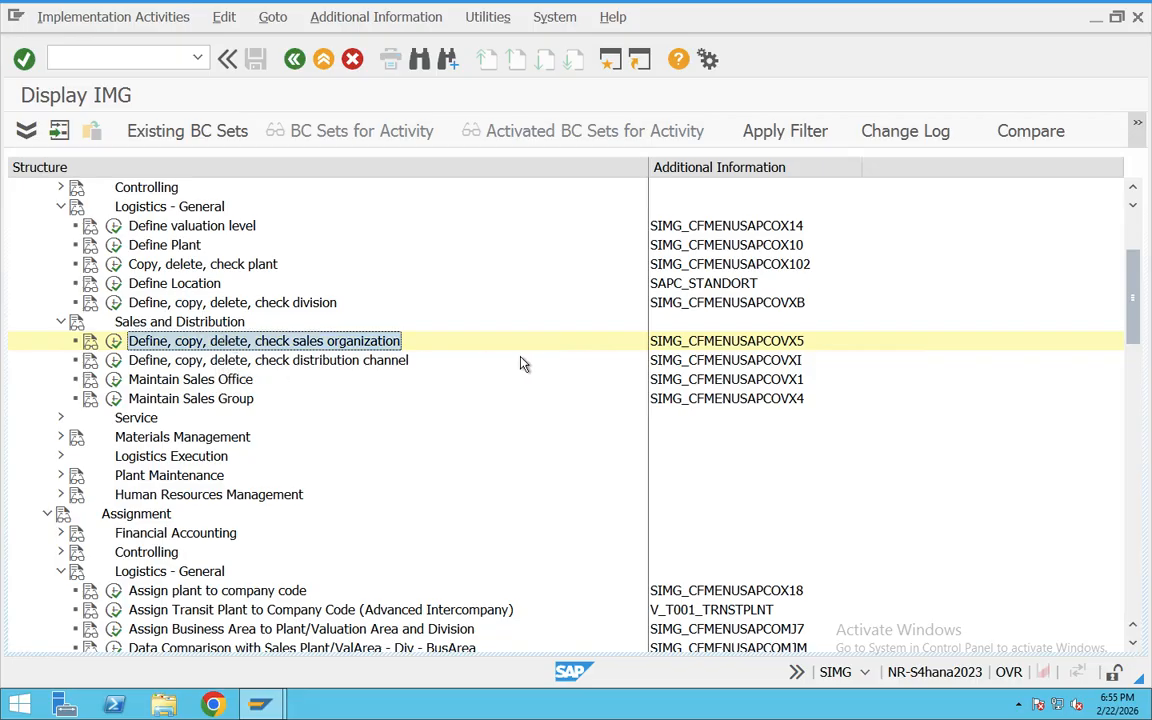
pyautogui.click(114, 342)
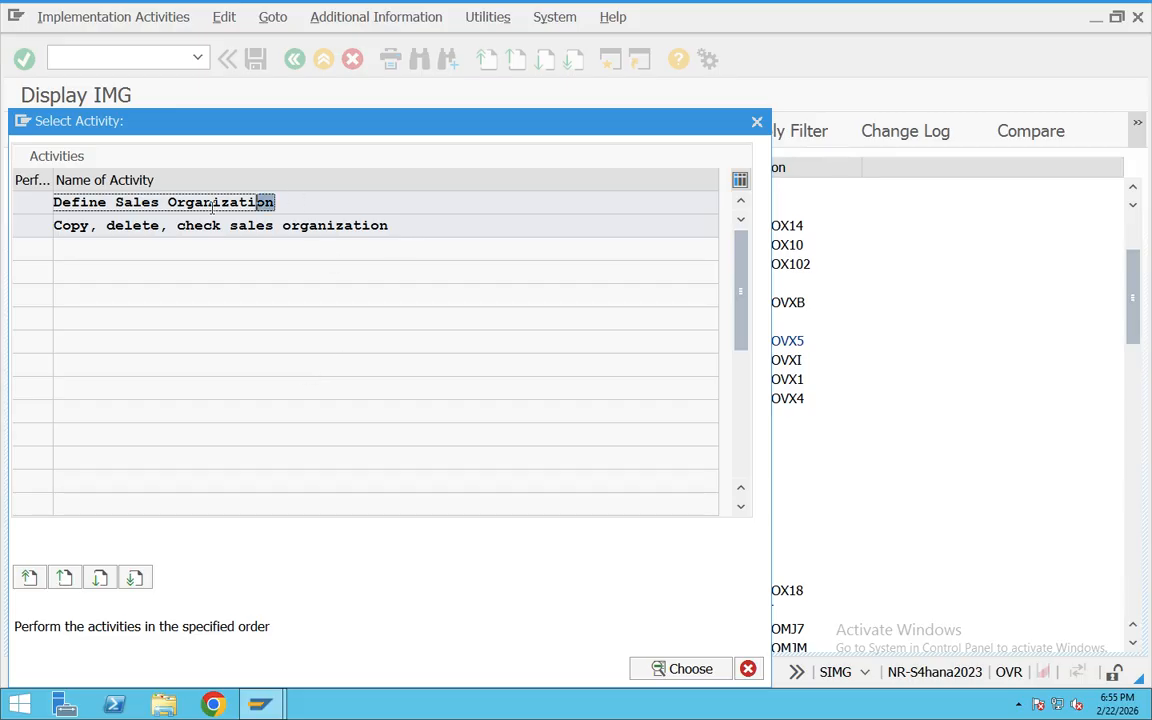
pyautogui.moveTo(243, 203); pyautogui.dragTo(21, 219)
pyautogui.moveTo(383, 229); pyautogui.dragTo(13, 233)
pyautogui.moveTo(281, 201); pyautogui.dragTo(40, 205)
pyautogui.doubleClick(128, 203)
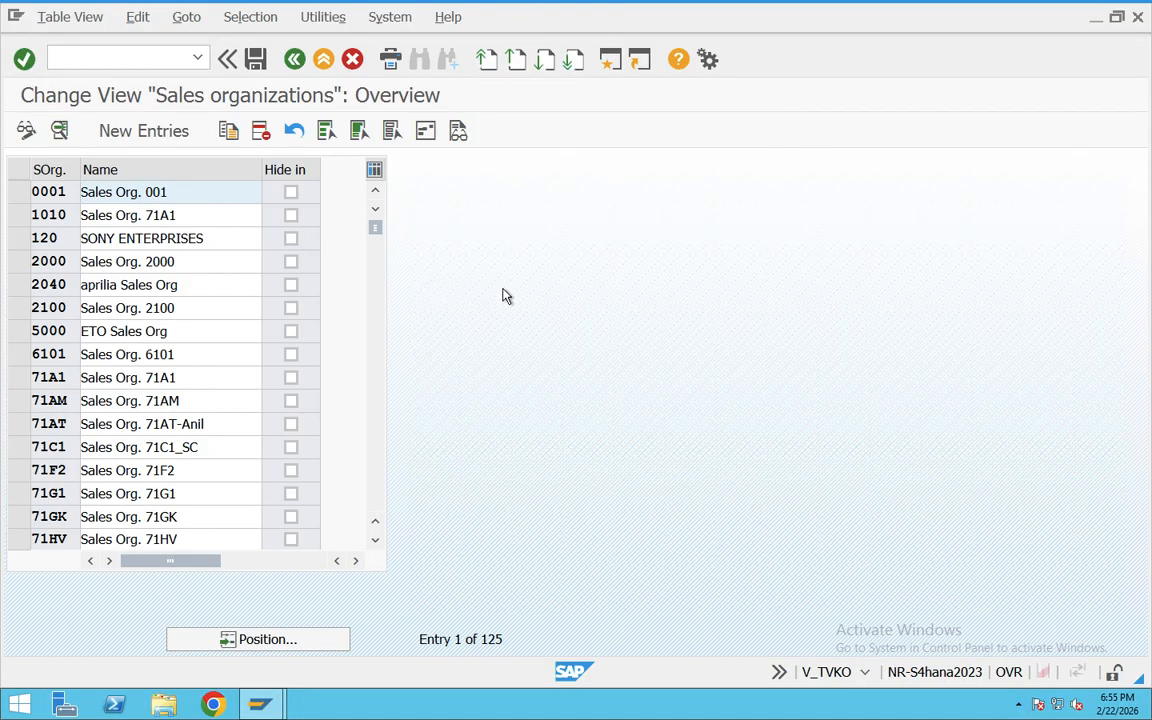
pyautogui.click(117, 143)
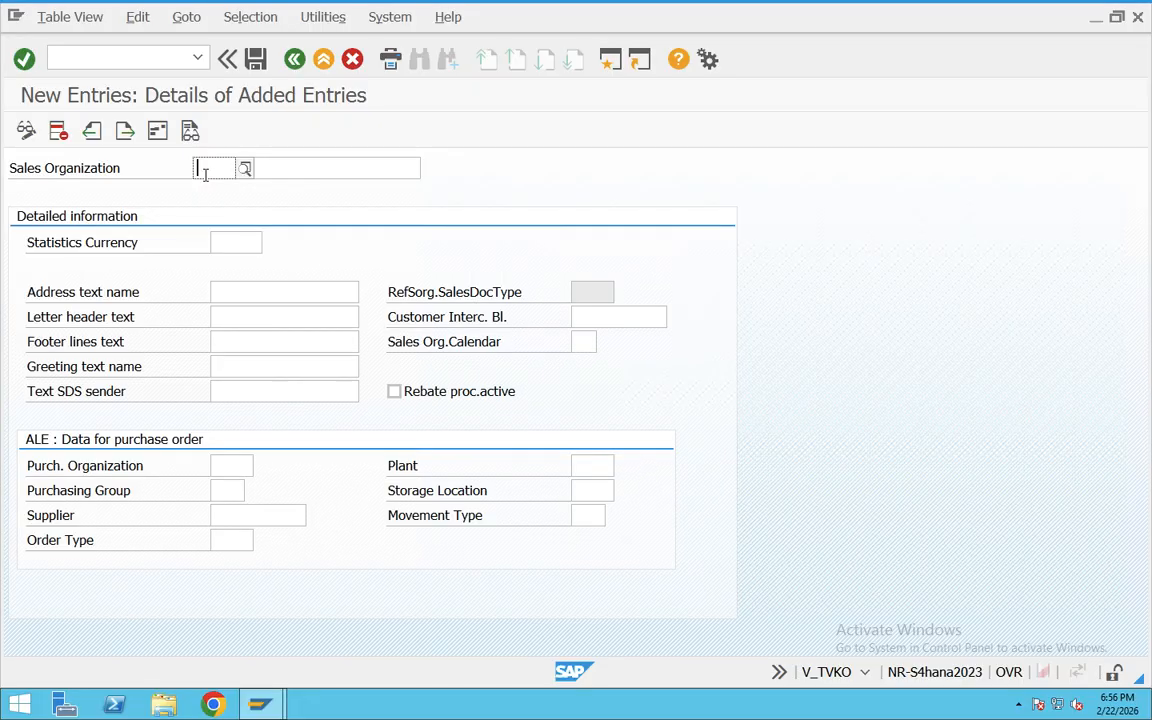
# Step: Look through earlier Teams chat messages for the SAP FI Enterprise Structure notes, and return to the new sales organization entry
pyautogui.hotkey('ctrl', 'Left')
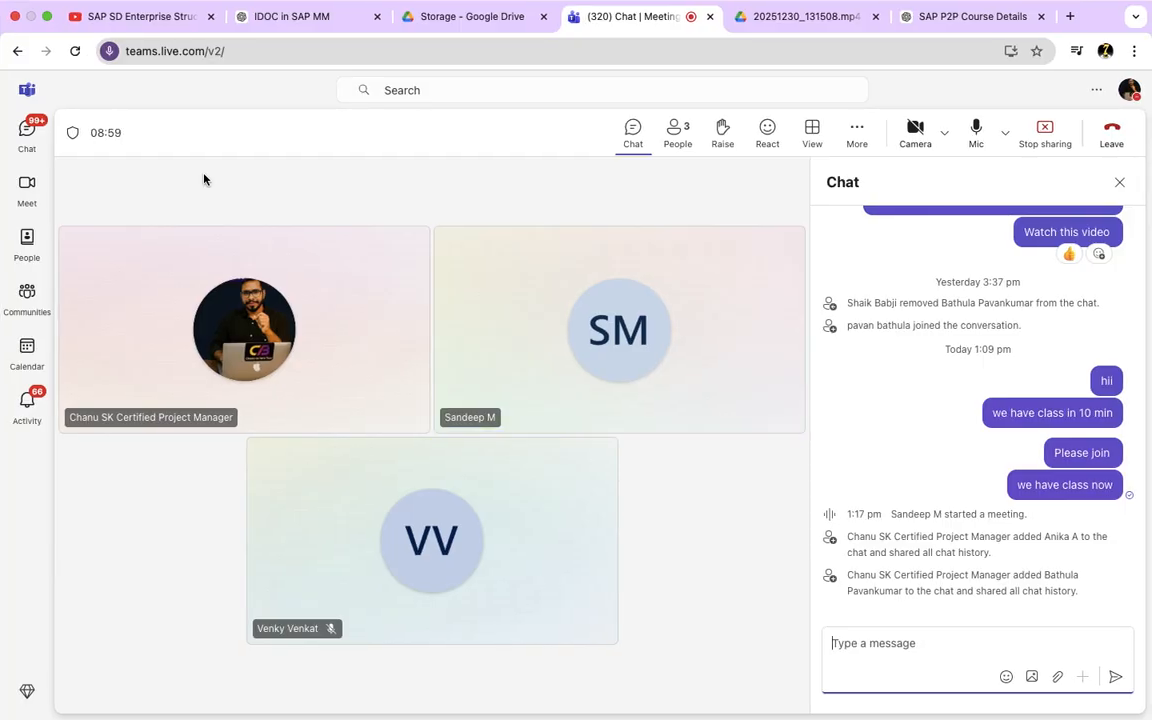
pyautogui.scroll(10, 940, 385)
pyautogui.scroll(10, 953, 401)
pyautogui.scroll(10, 950, 404)
pyautogui.scroll(10, 948, 405)
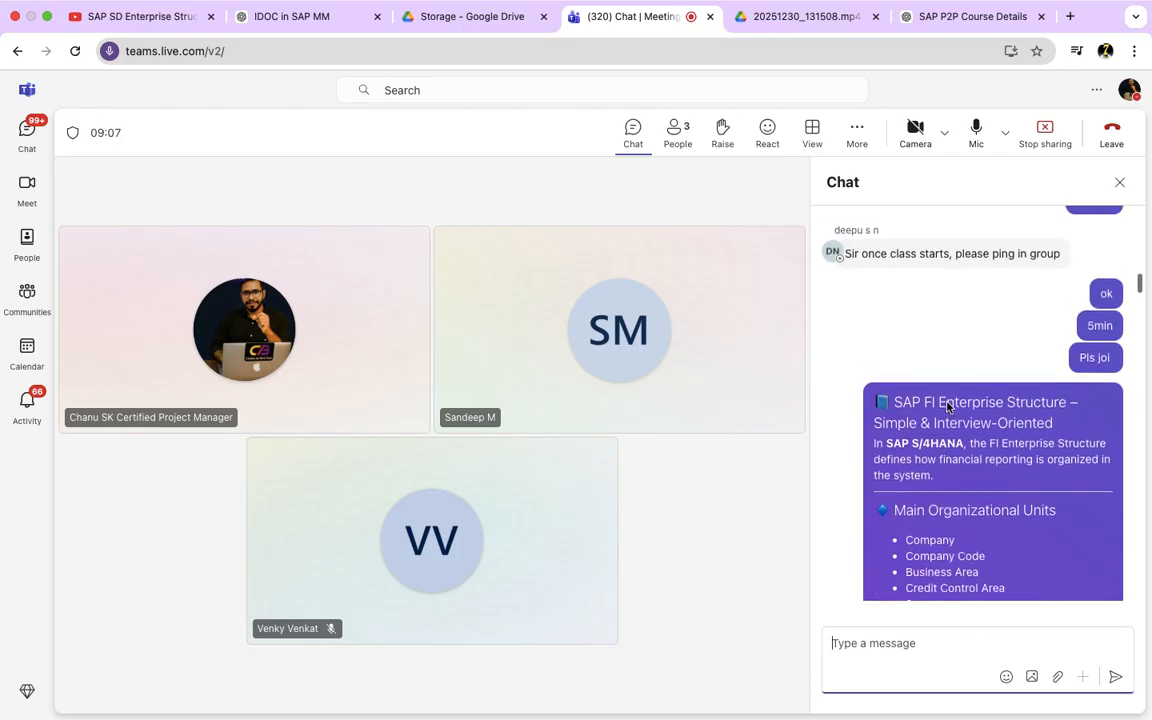
pyautogui.scroll(3, 948, 407)
pyautogui.scroll(-3, 947, 408)
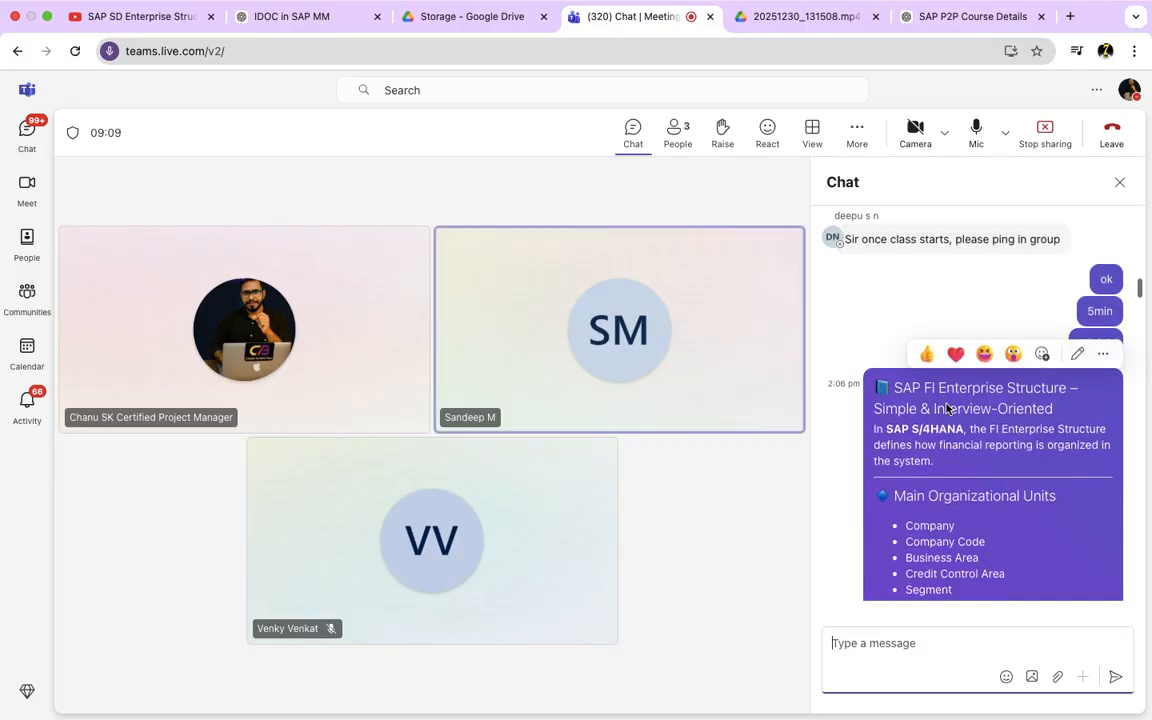
pyautogui.scroll(-3, 947, 408)
pyautogui.hotkey('ctrl', 'Left')
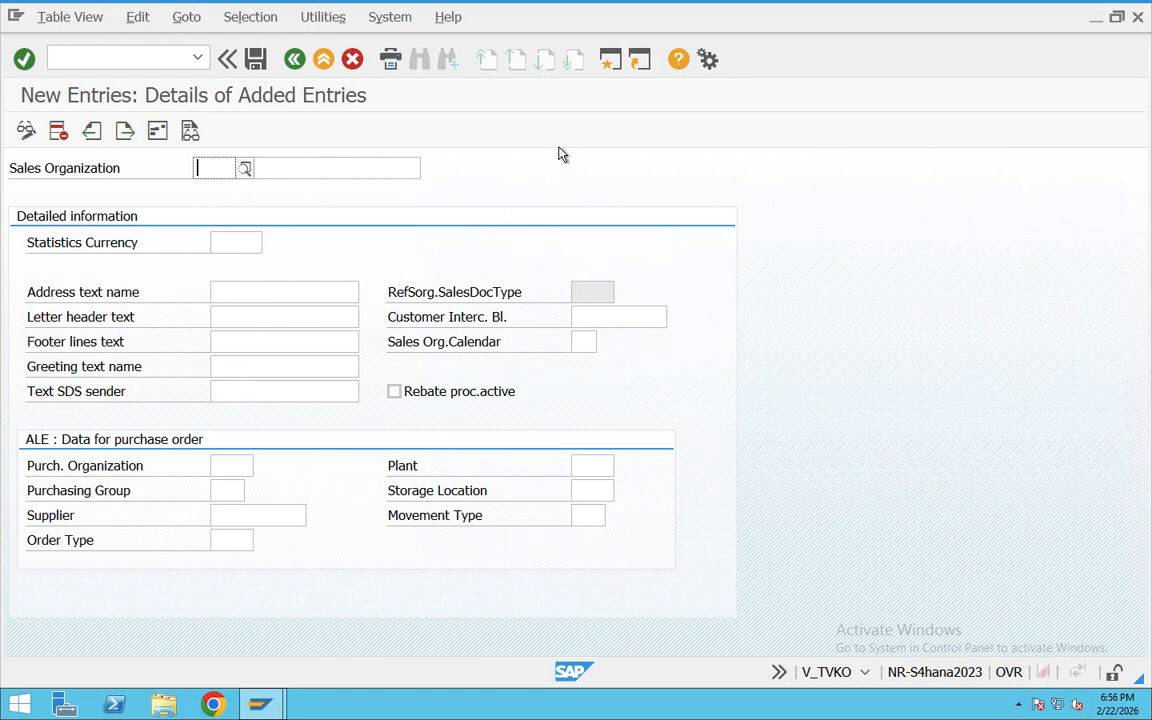
# Step: Open a new SAP session and run transaction EC01
pyautogui.click(611, 61)
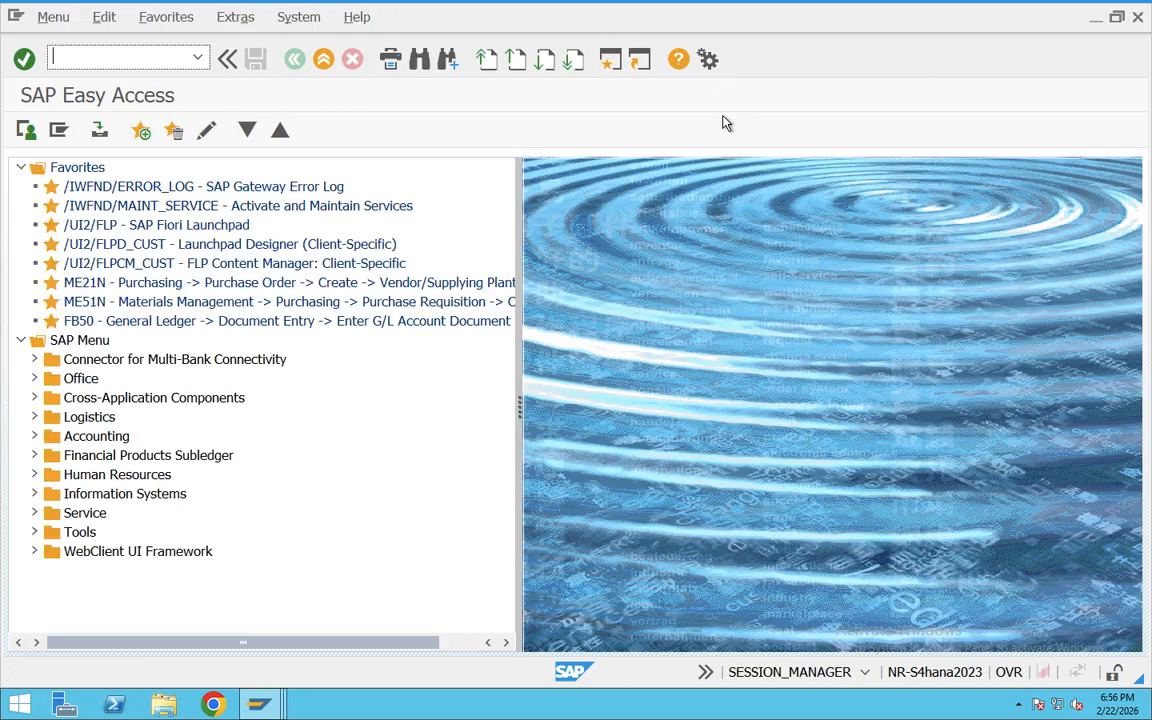
pyautogui.write('EC01')
pyautogui.press('Return')
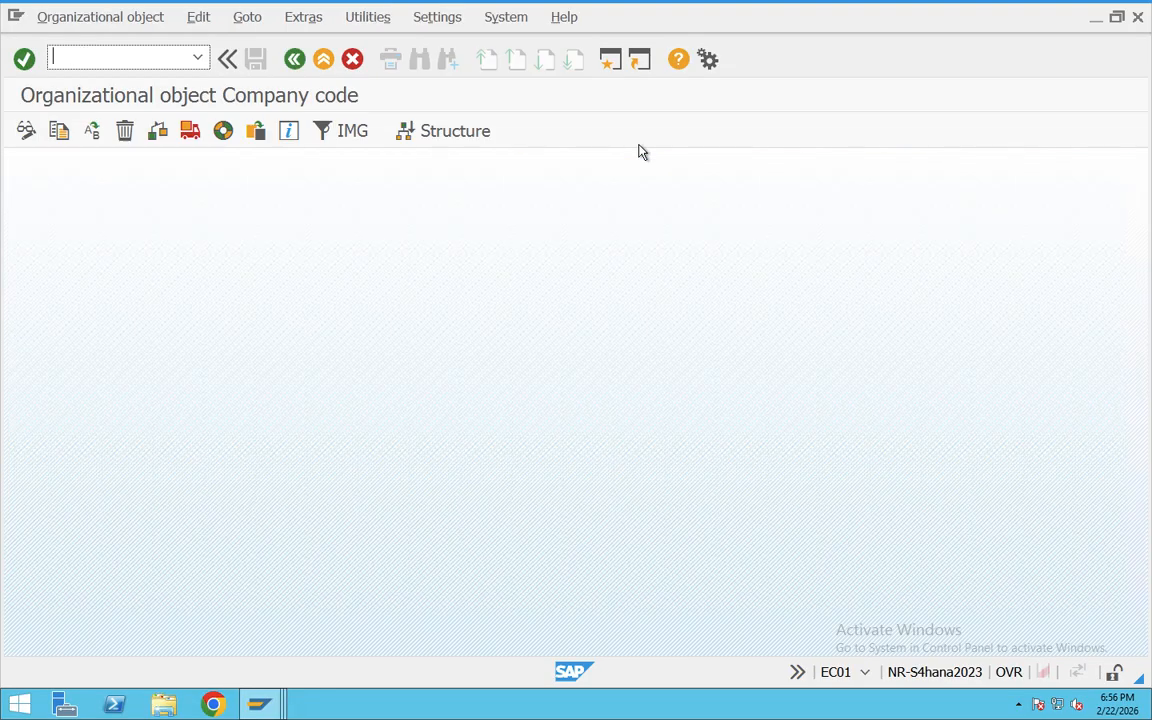
# Step: Open the organizational structure for Company code and display the list of all company code objects
pyautogui.click(414, 129)
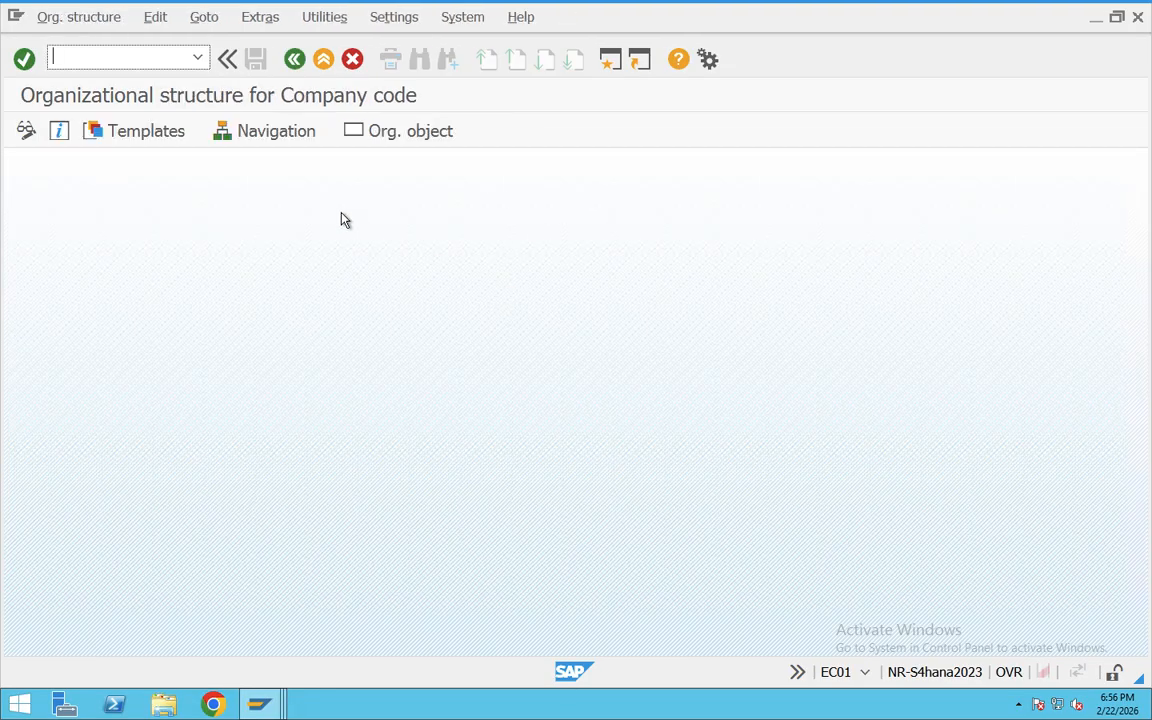
pyautogui.press('F1')
pyautogui.click(697, 668)
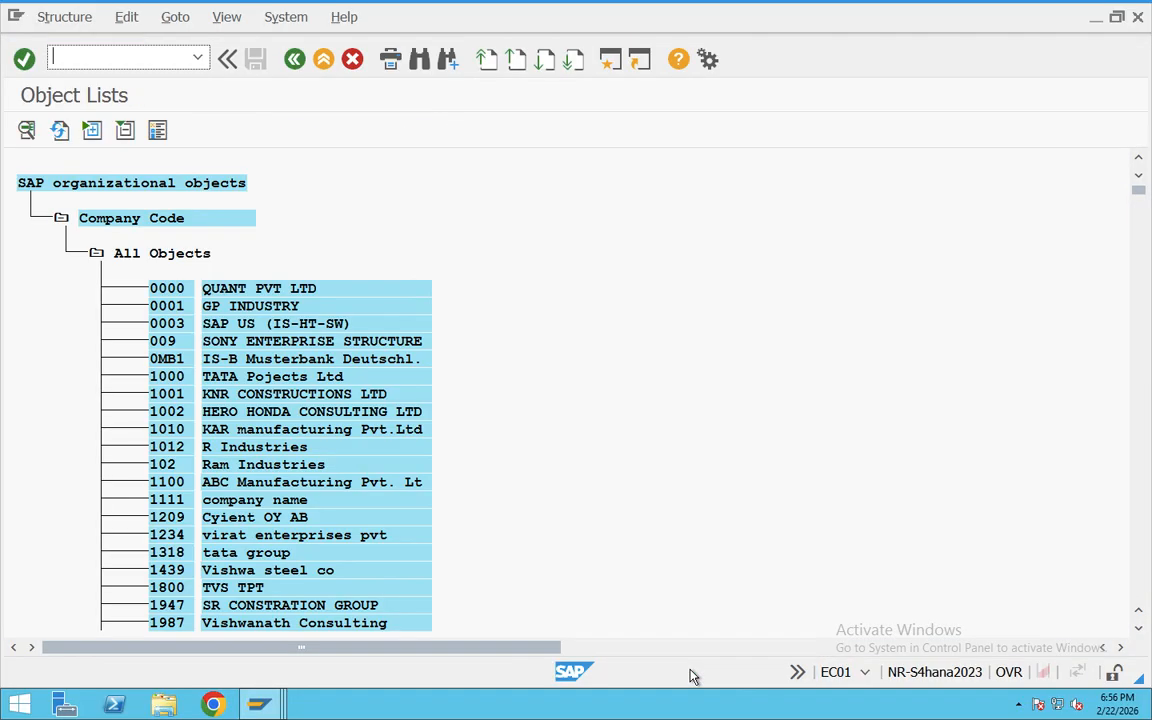
# Step: Try to find EC01 in the company code object list
pyautogui.hotkey('ctrl', 'f')
pyautogui.write('EC01')
pyautogui.press('Return')
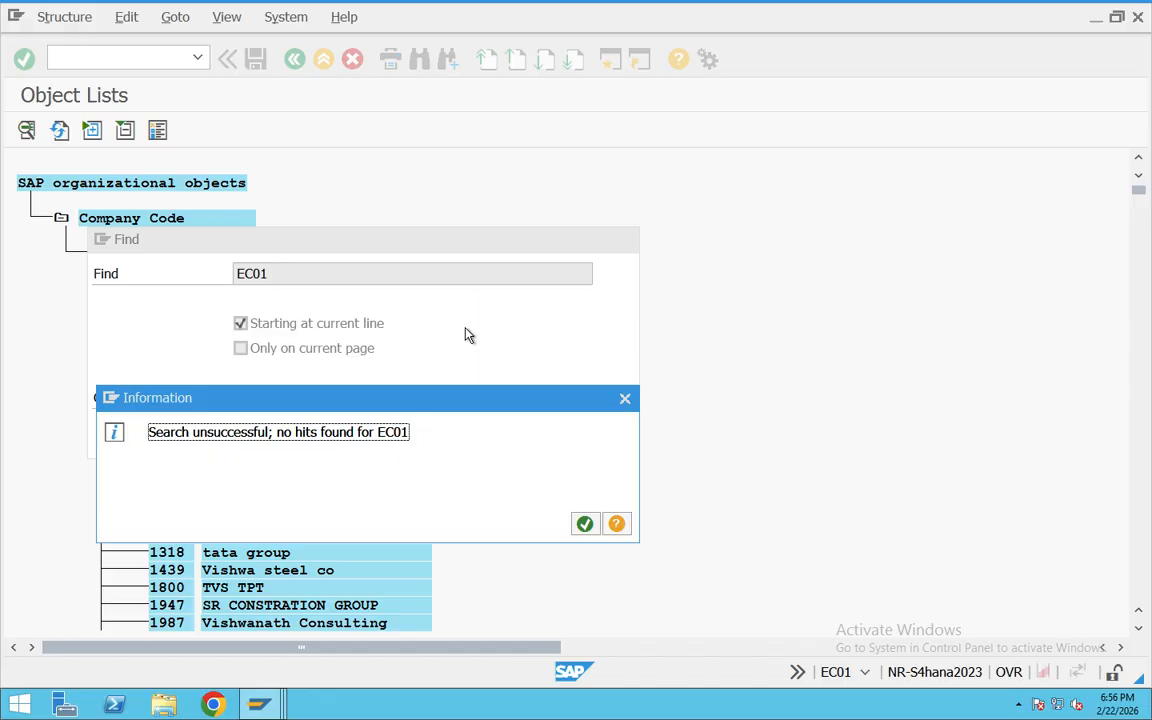
pyautogui.click(625, 399)
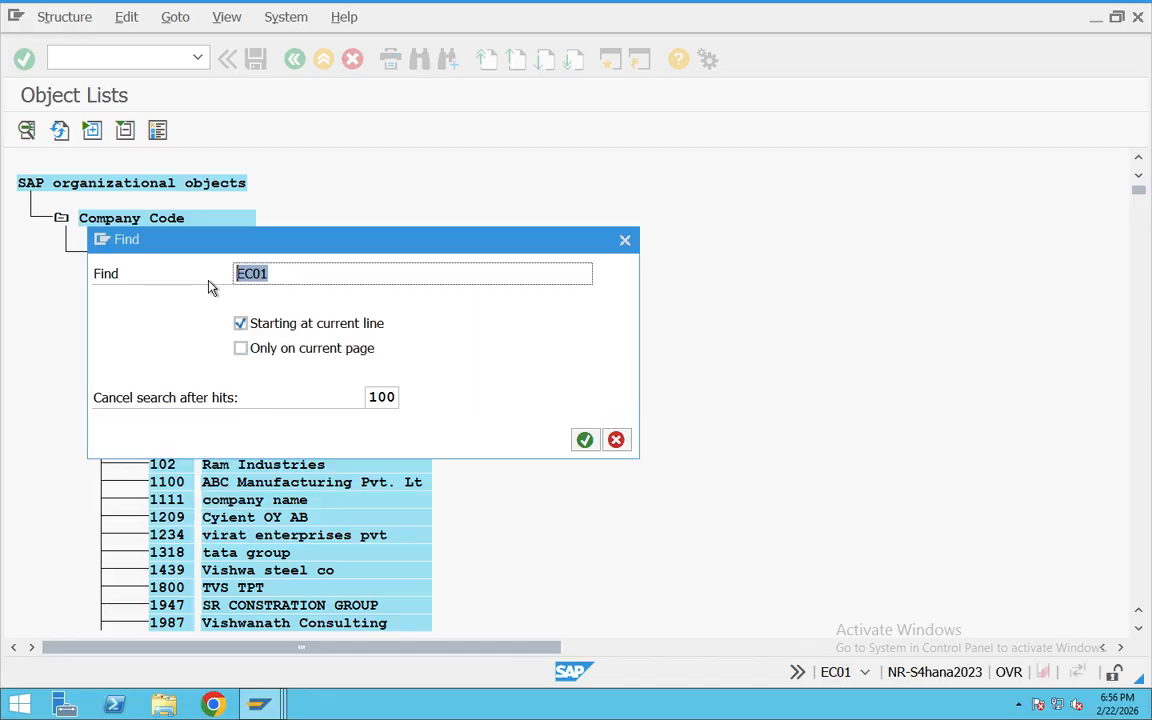
# Step: Find company code TA03 in the object list and open its organizational structure view
pyautogui.press('BackSpace')
pyautogui.write('TED')
pyautogui.press('BackSpace')
pyautogui.press('BackSpace')
pyautogui.write('A03')
pyautogui.press('Return')
pyautogui.doubleClick(340, 80)
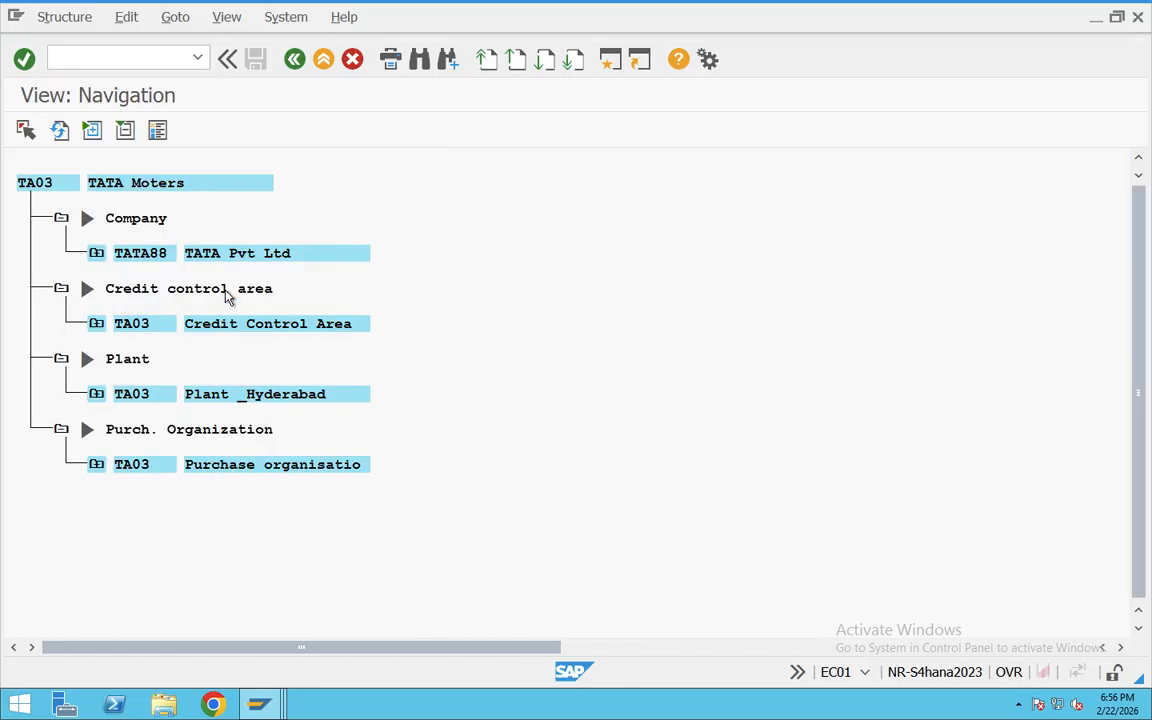
# Step: Expand the purchasing organization, Plant _Hyderabad and the credit control area under company code TA03 to inspect their assignments
pyautogui.click(95, 466)
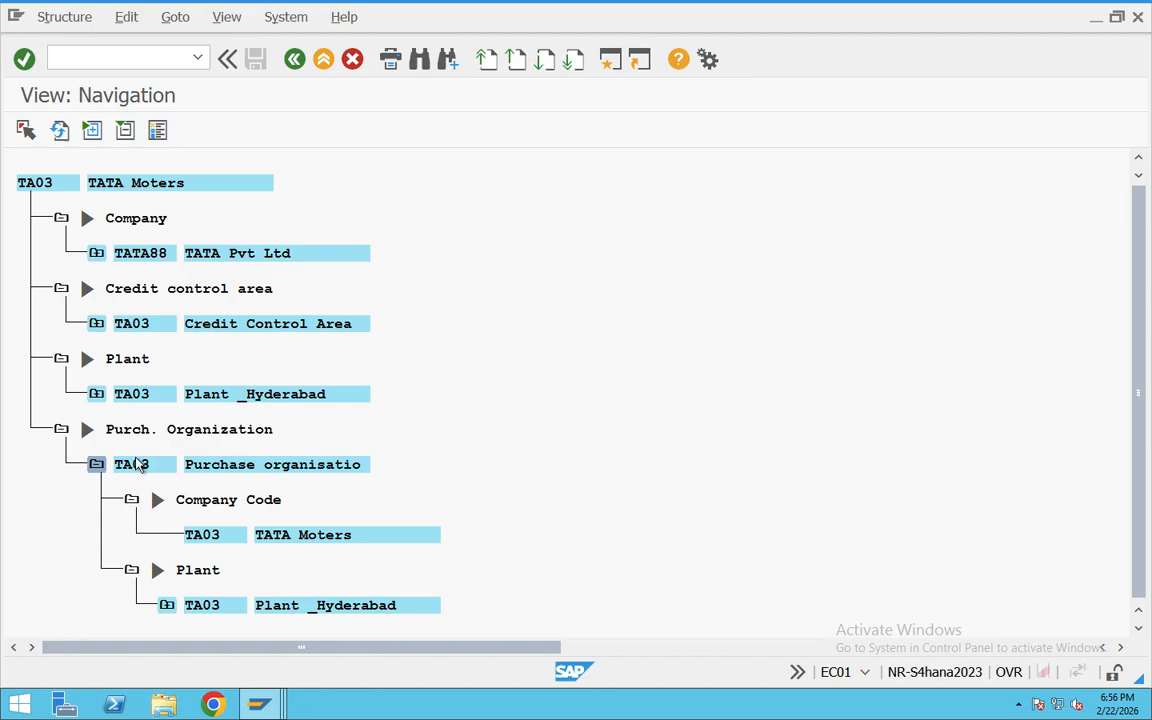
pyautogui.click(96, 394)
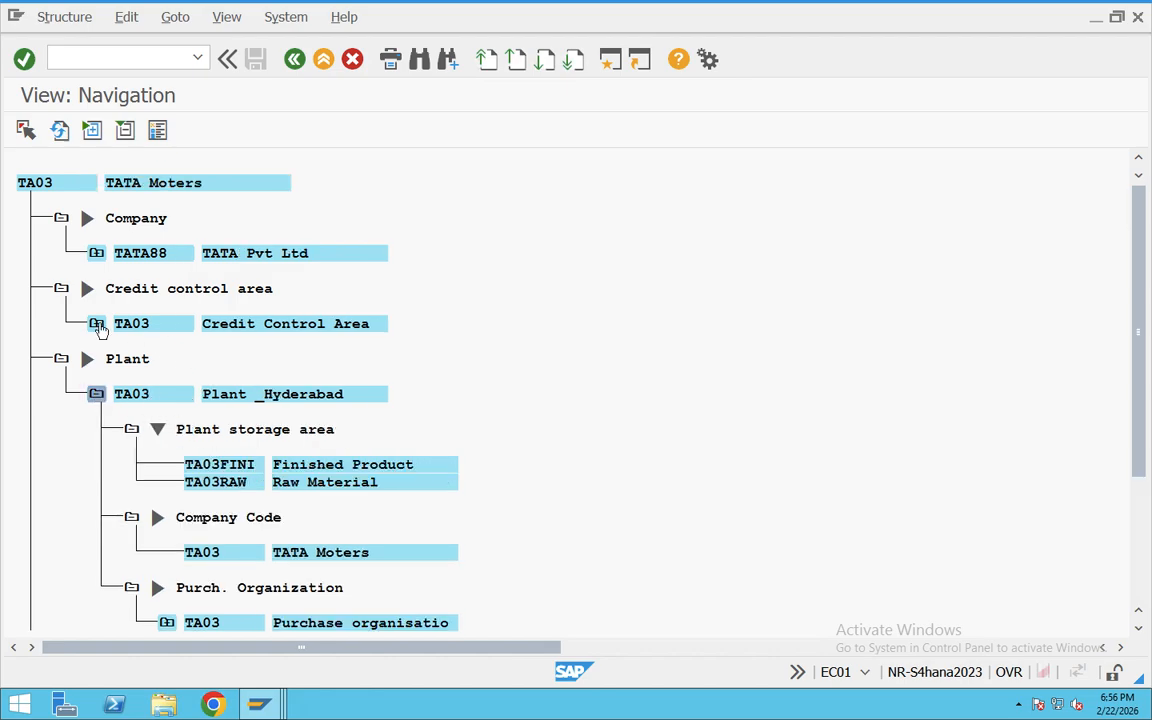
pyautogui.click(96, 323)
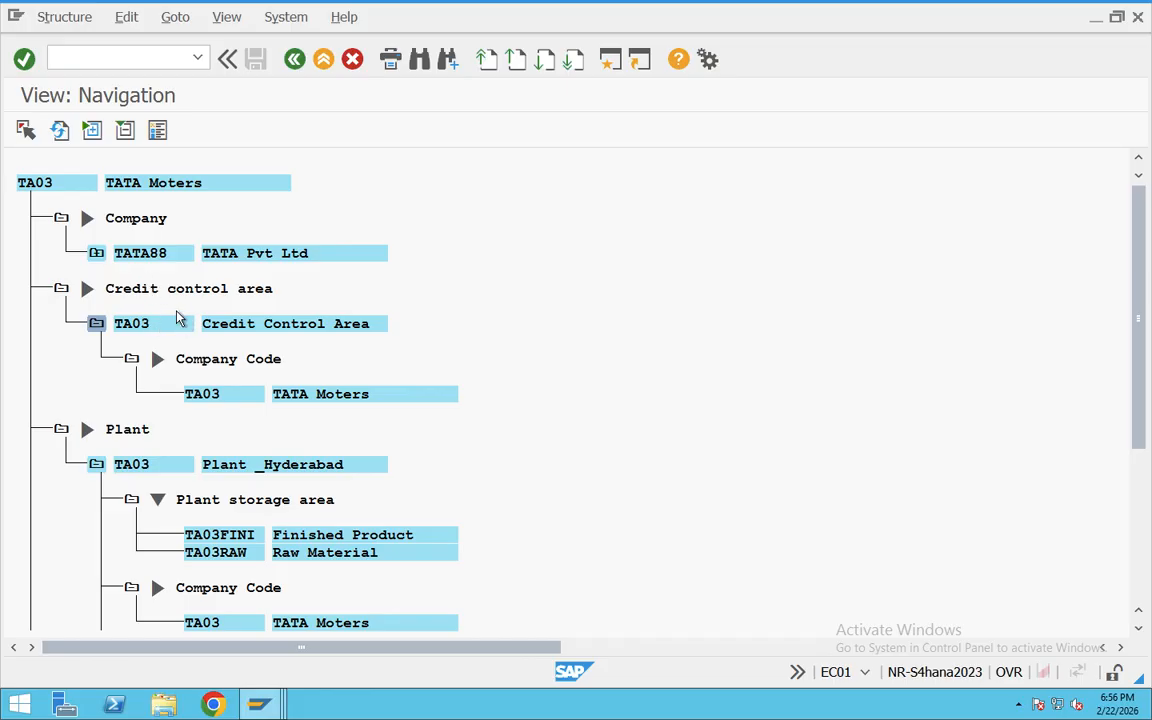
pyautogui.click(128, 327)
pyautogui.click(139, 466)
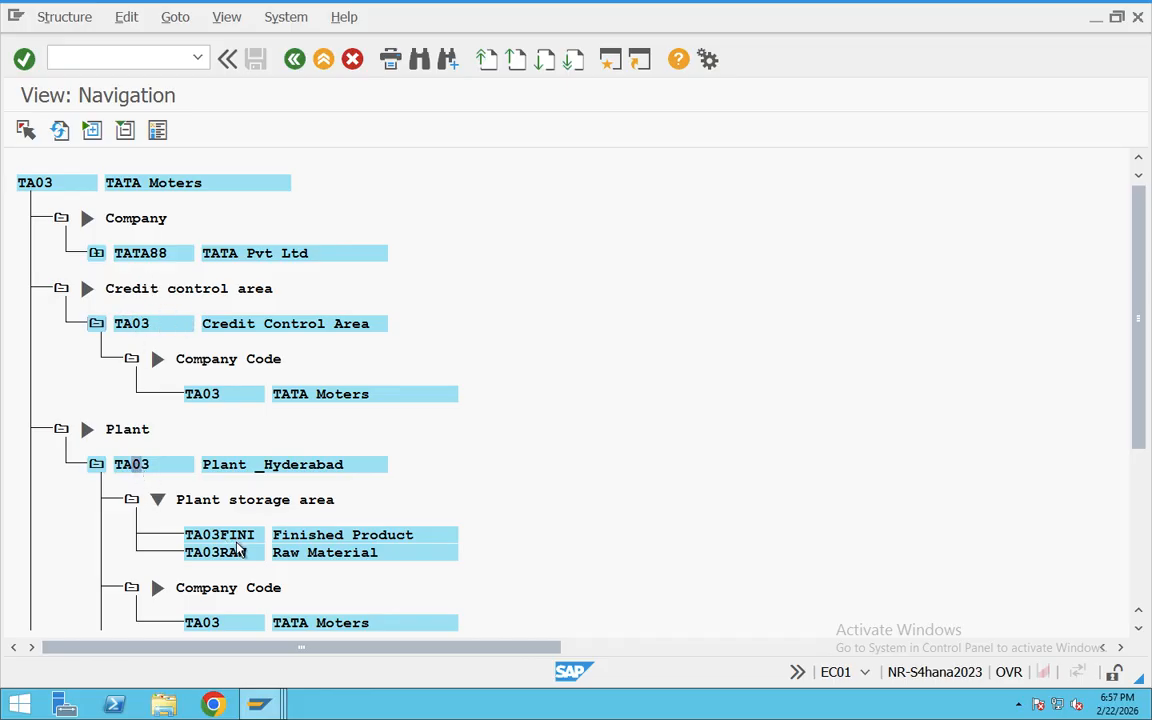
# Step: Expand the purchasing organization under Plant _Hyderabad and review the plant's storage areas and assigned units
pyautogui.scroll(-2, 215, 514)
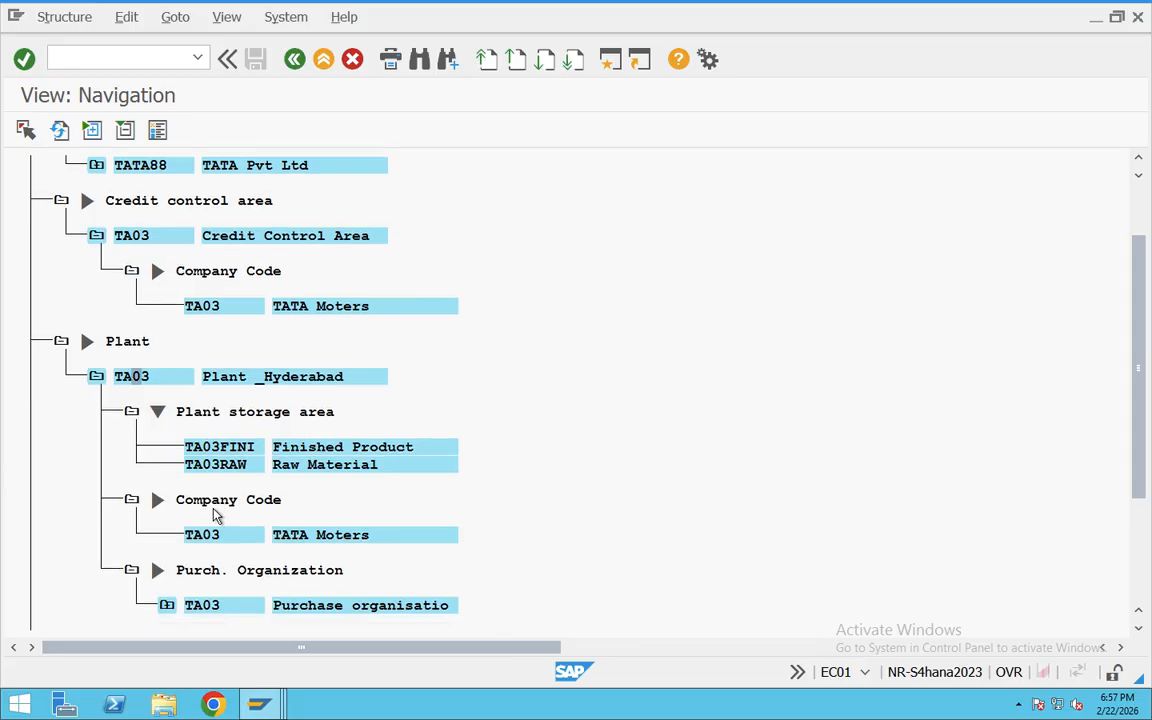
pyautogui.click(241, 466)
pyautogui.click(168, 606)
pyautogui.scroll(-4, 211, 581)
pyautogui.scroll(-5, 256, 548)
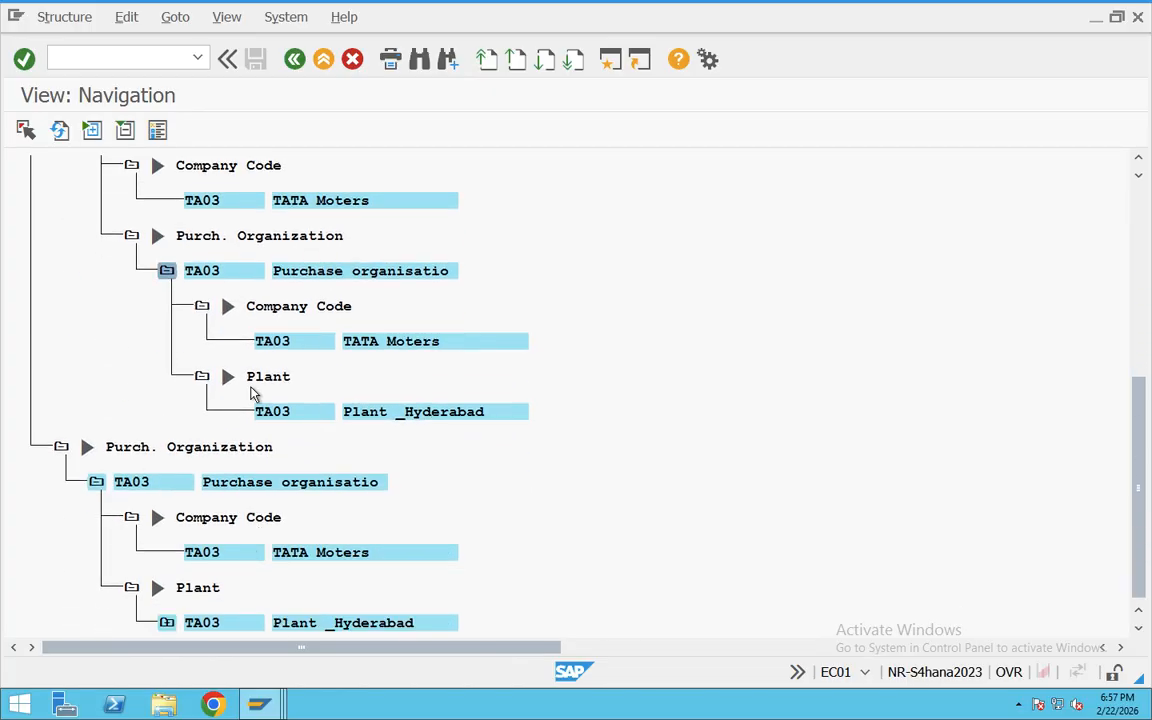
pyautogui.scroll(7, 218, 447)
pyautogui.scroll(5, 218, 447)
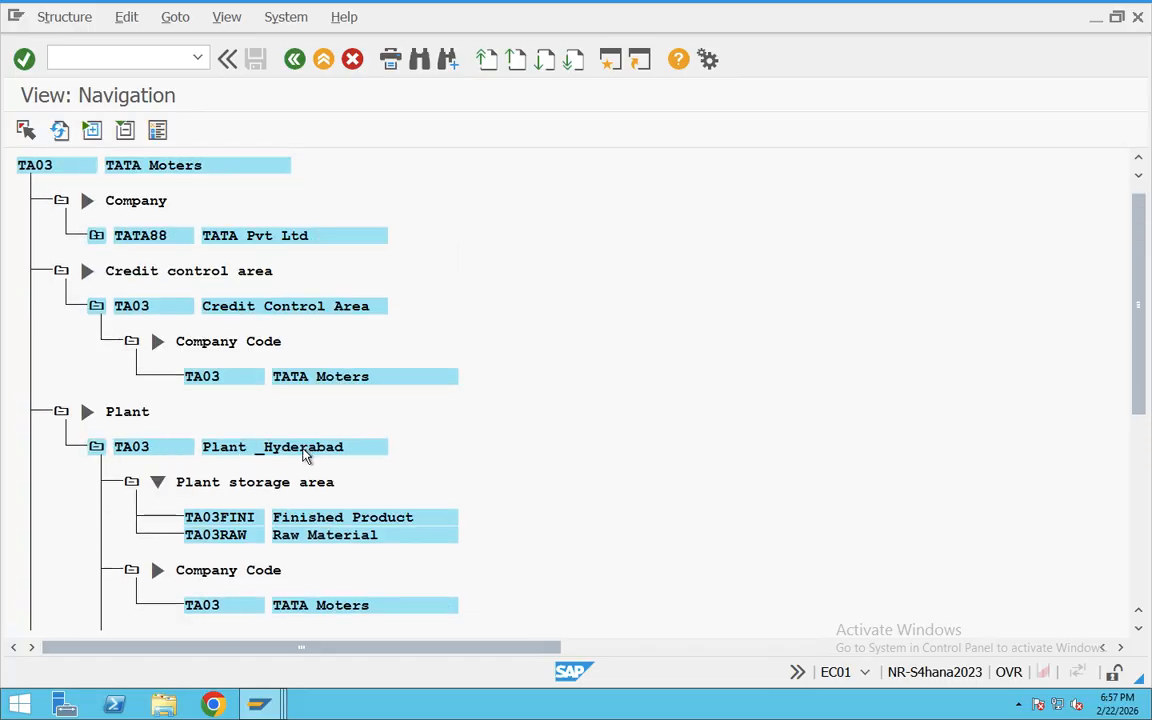
# Step: Switch to the Teams meeting and look through the earlier chat messages, including the server notes and the SAP FI Enterprise Structure notes
pyautogui.hotkey('ctrl', 'Right')
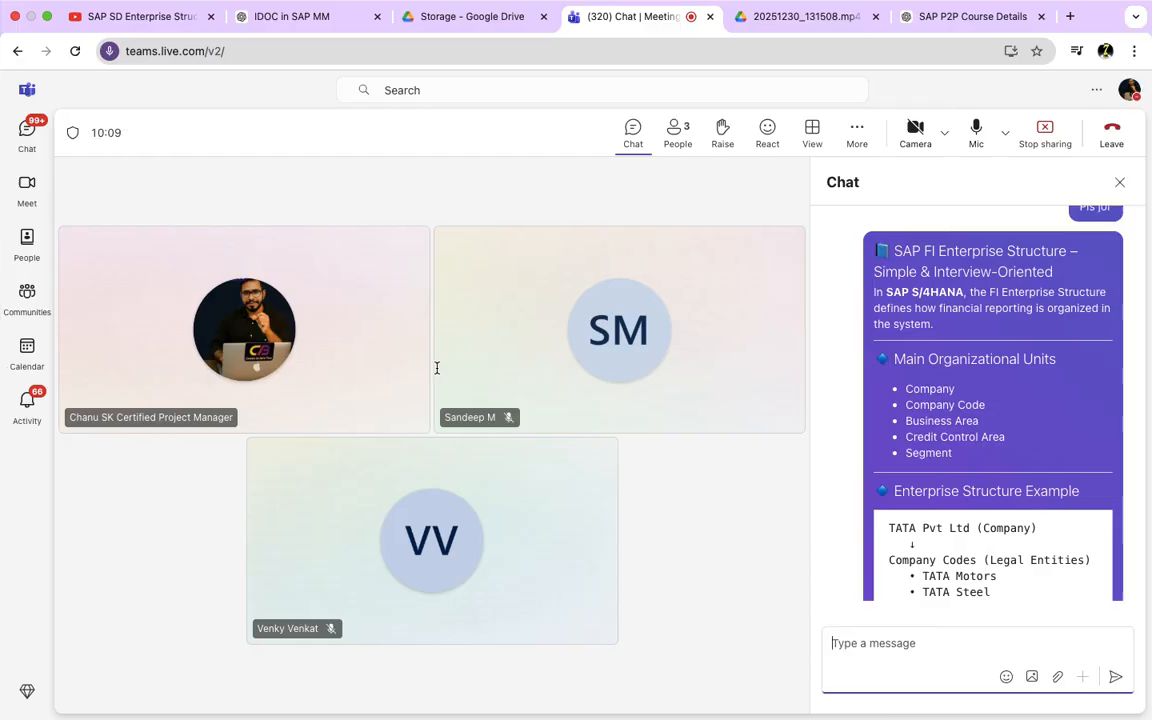
pyautogui.scroll(3, 838, 384)
pyautogui.scroll(10, 845, 388)
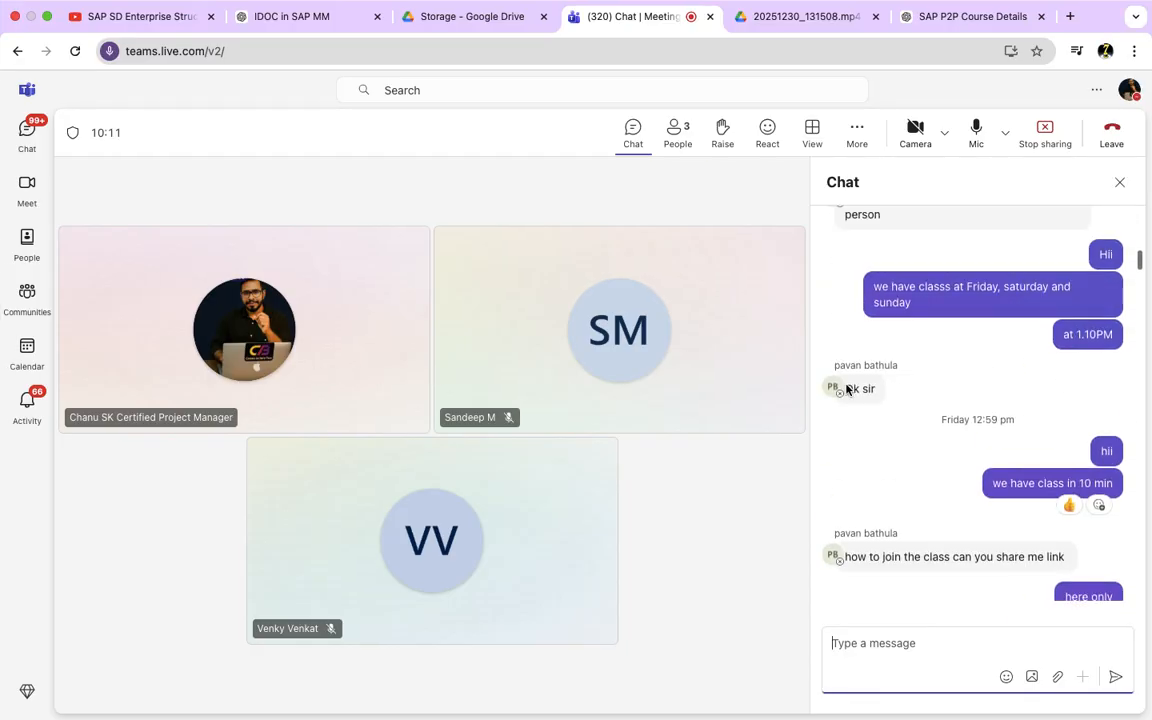
pyautogui.scroll(3, 846, 389)
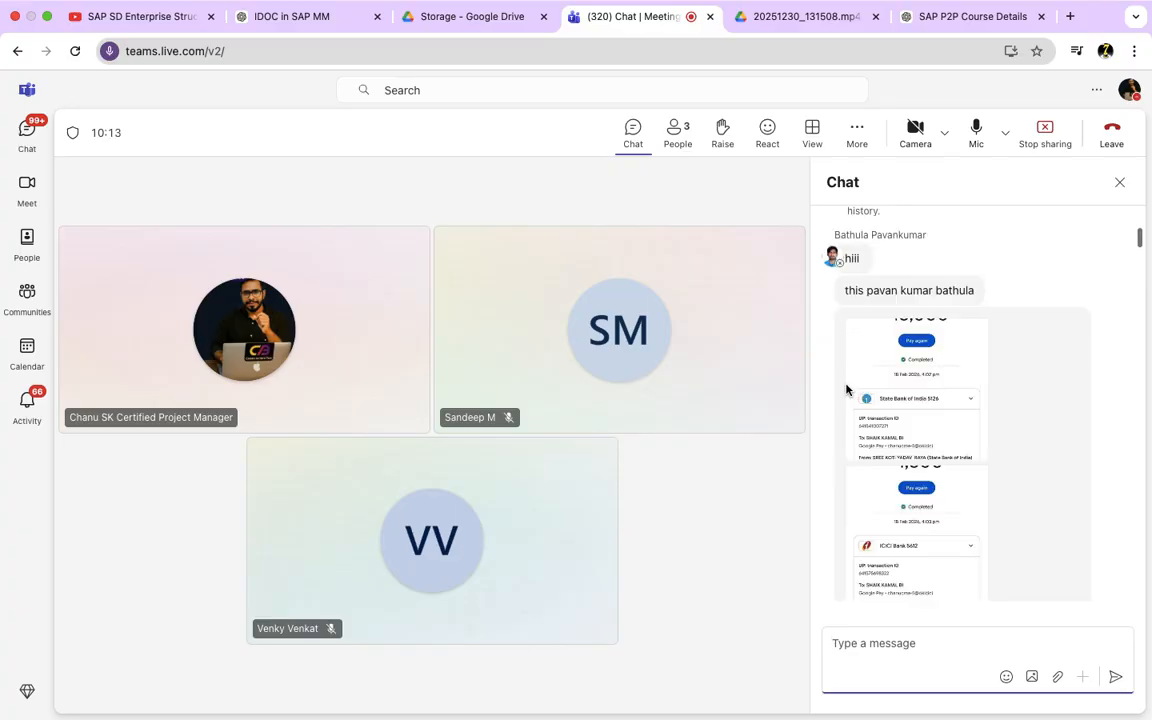
pyautogui.scroll(15, 846, 389)
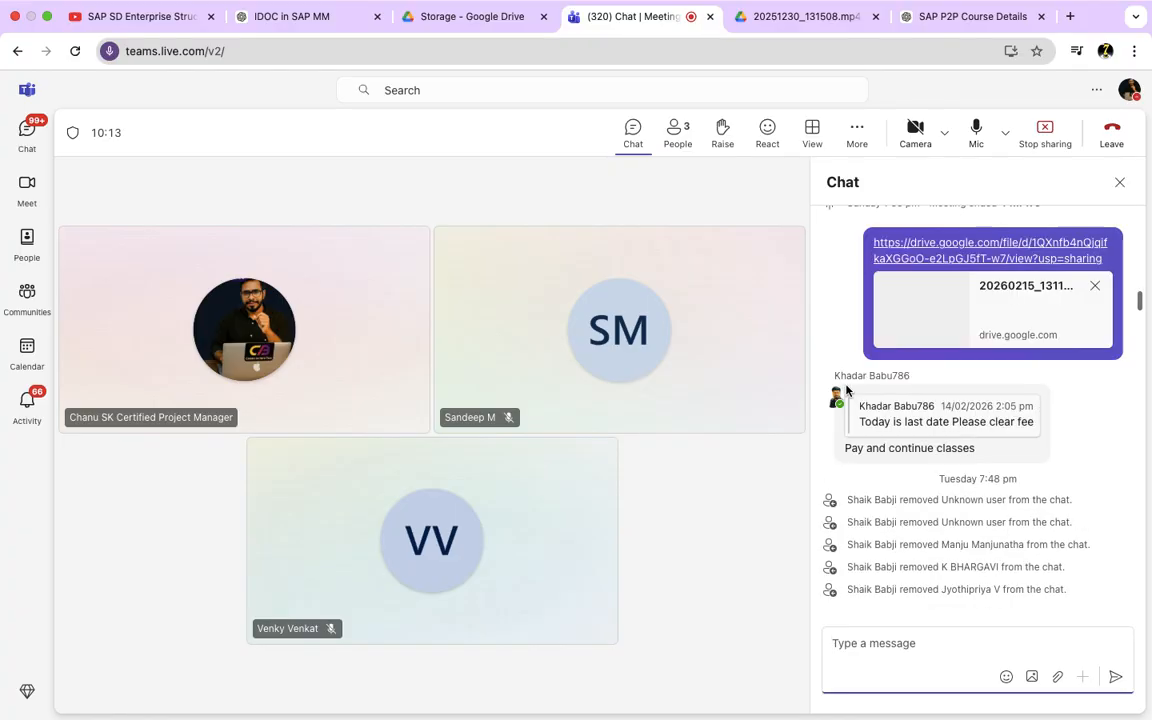
pyautogui.scroll(10, 846, 389)
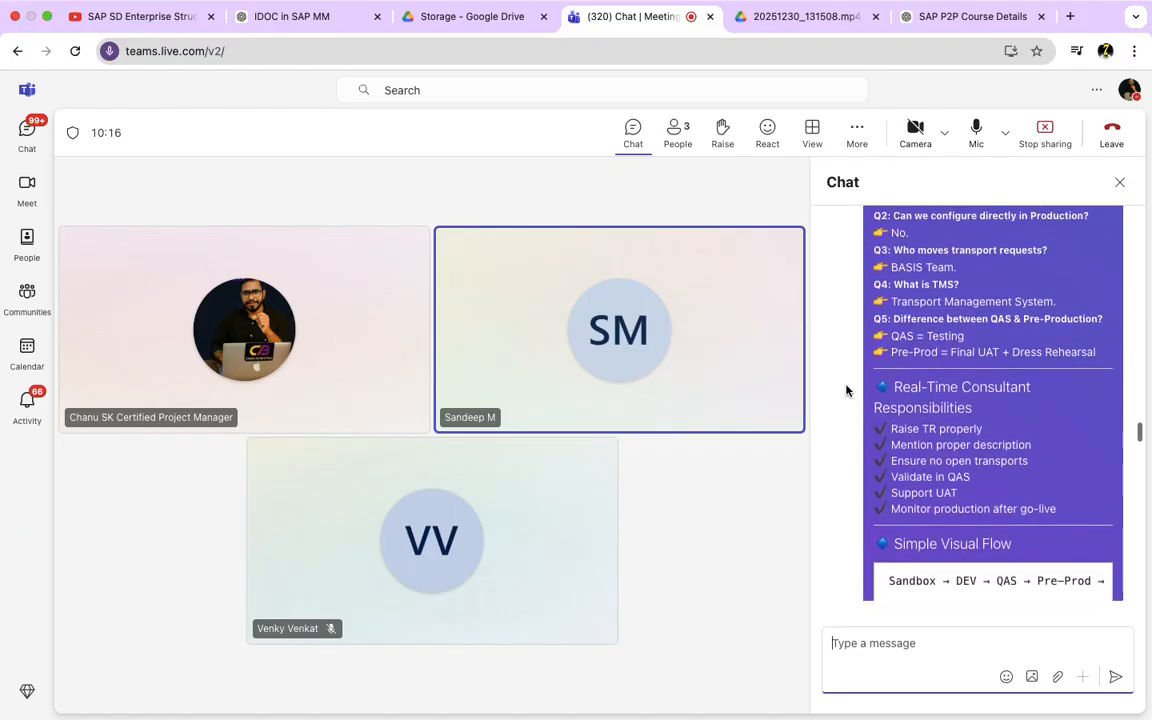
pyautogui.scroll(10, 846, 389)
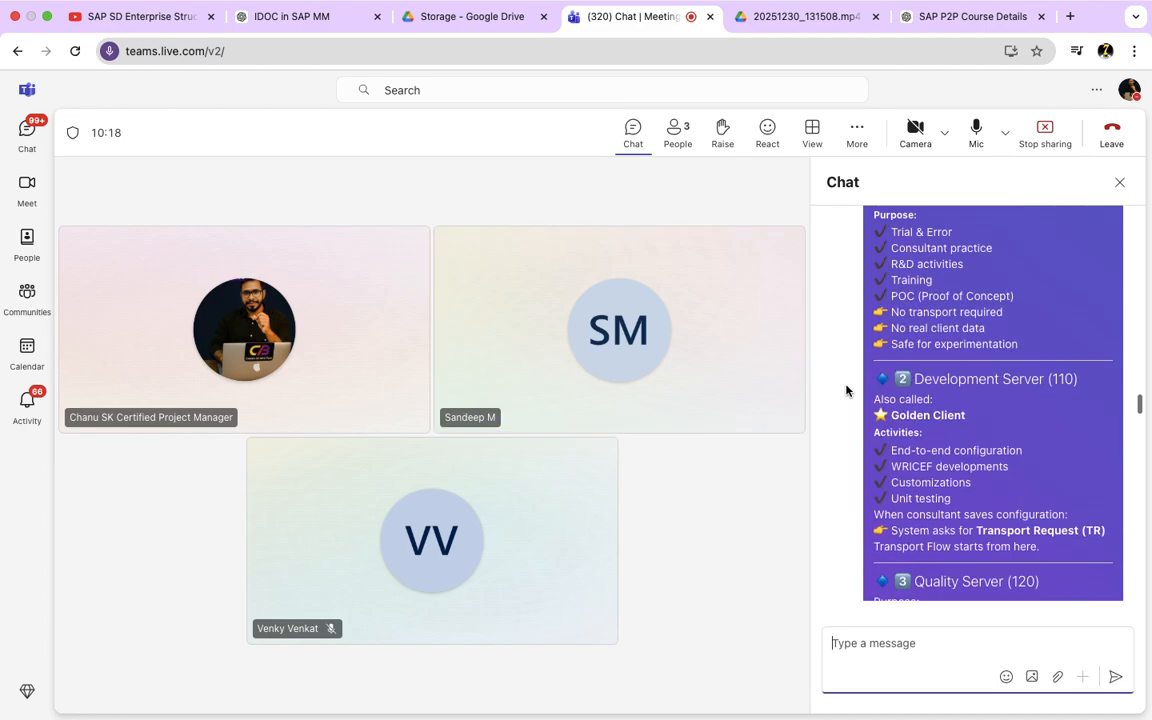
pyautogui.scroll(15, 846, 389)
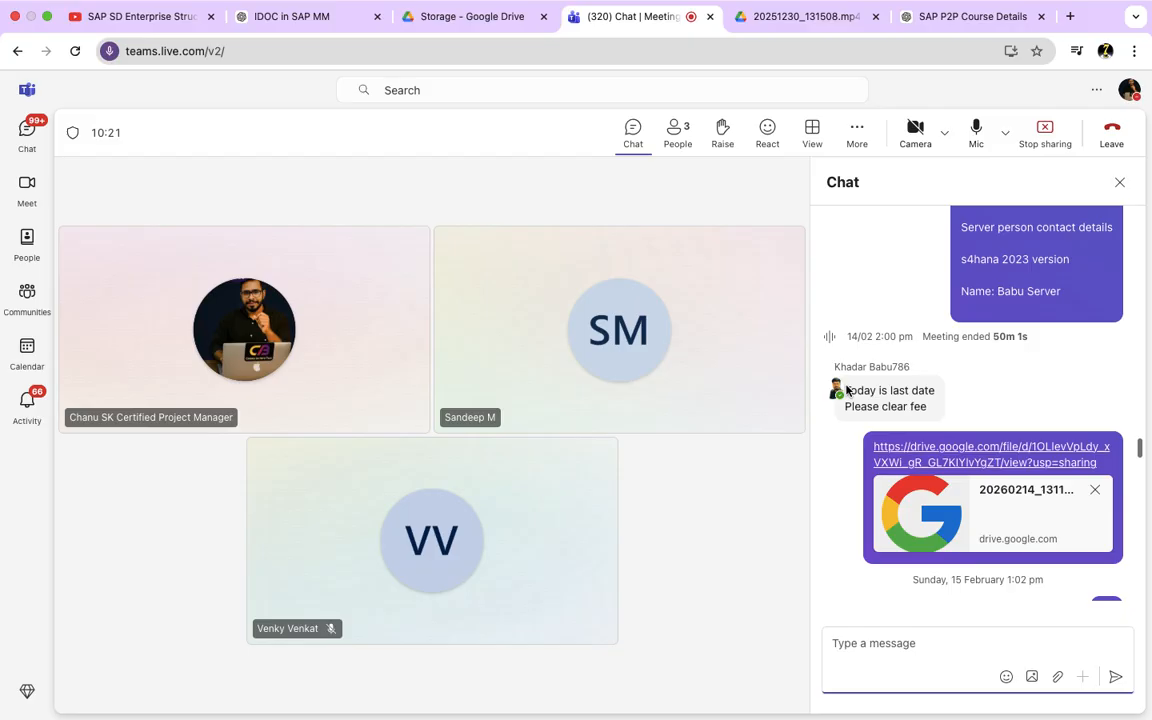
pyautogui.scroll(-15, 846, 389)
pyautogui.scroll(-15, 846, 389)
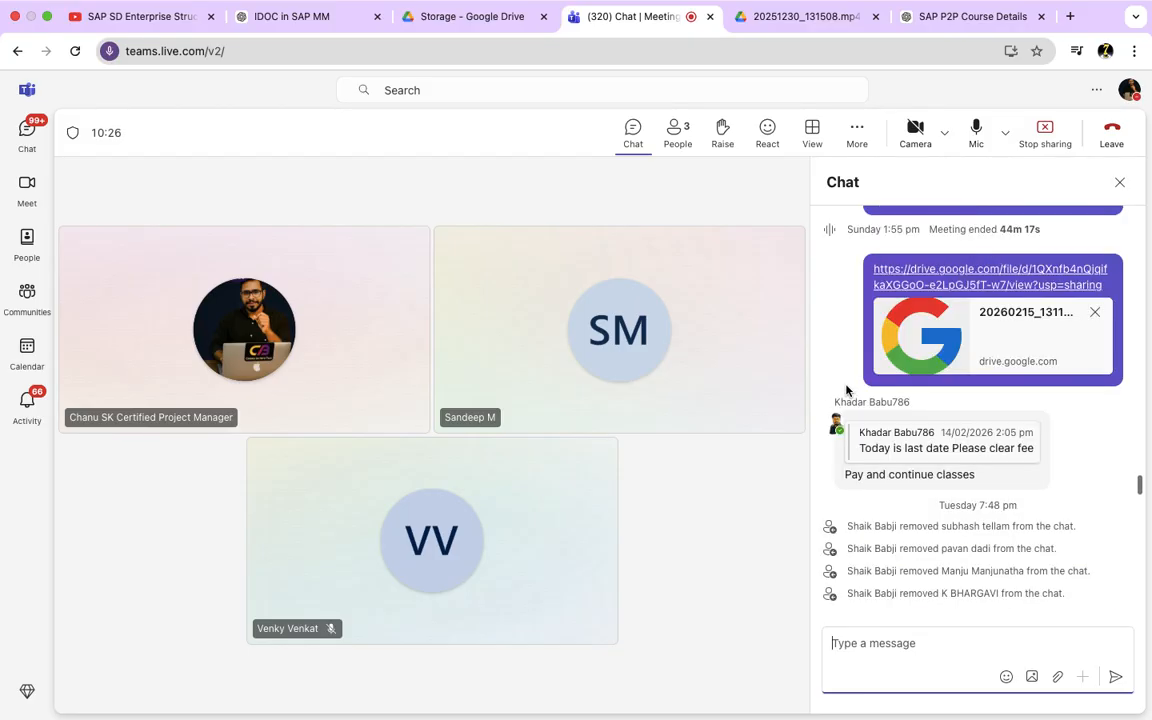
pyautogui.scroll(-15, 846, 389)
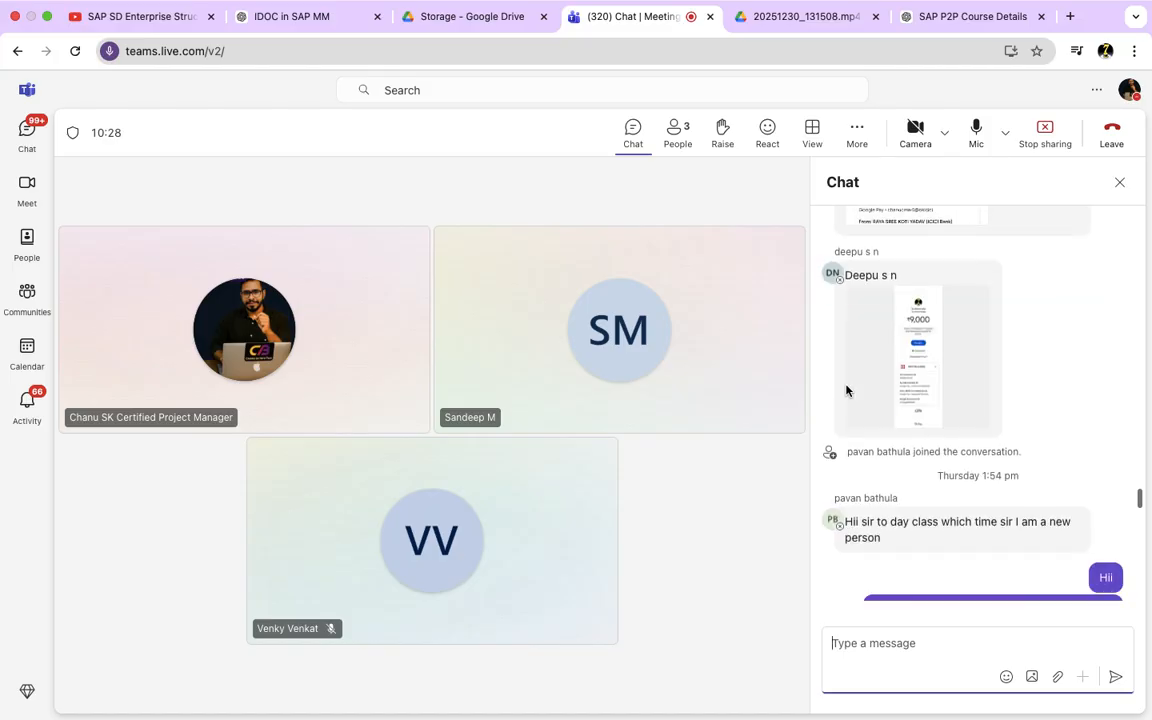
pyautogui.scroll(-15, 846, 389)
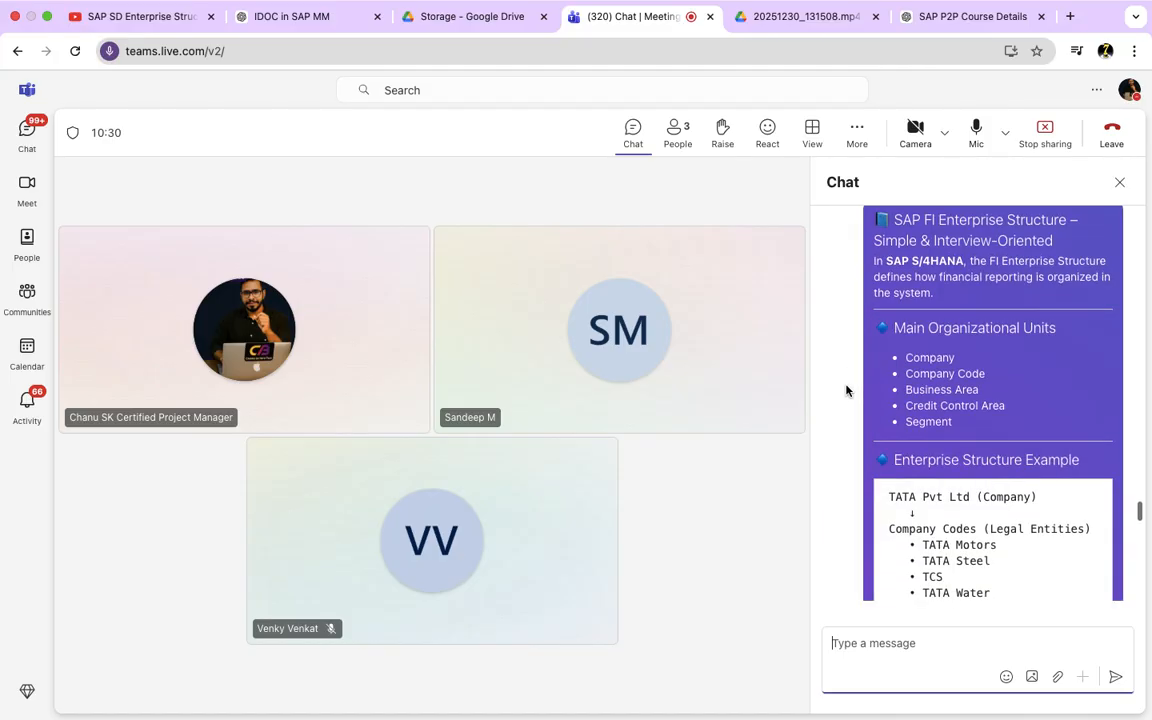
pyautogui.scroll(-3, 846, 389)
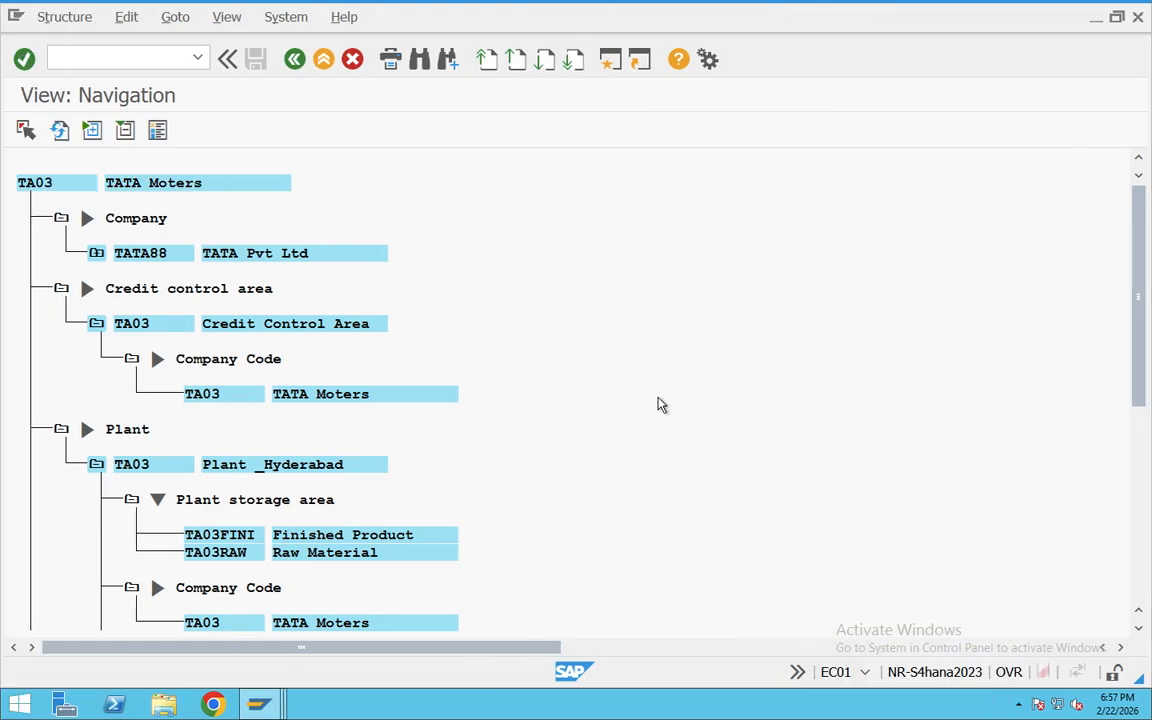
# Step: Leave the EC01 structure views and return to SAP Easy Access
pyautogui.click(294, 62)
pyautogui.click(294, 62)
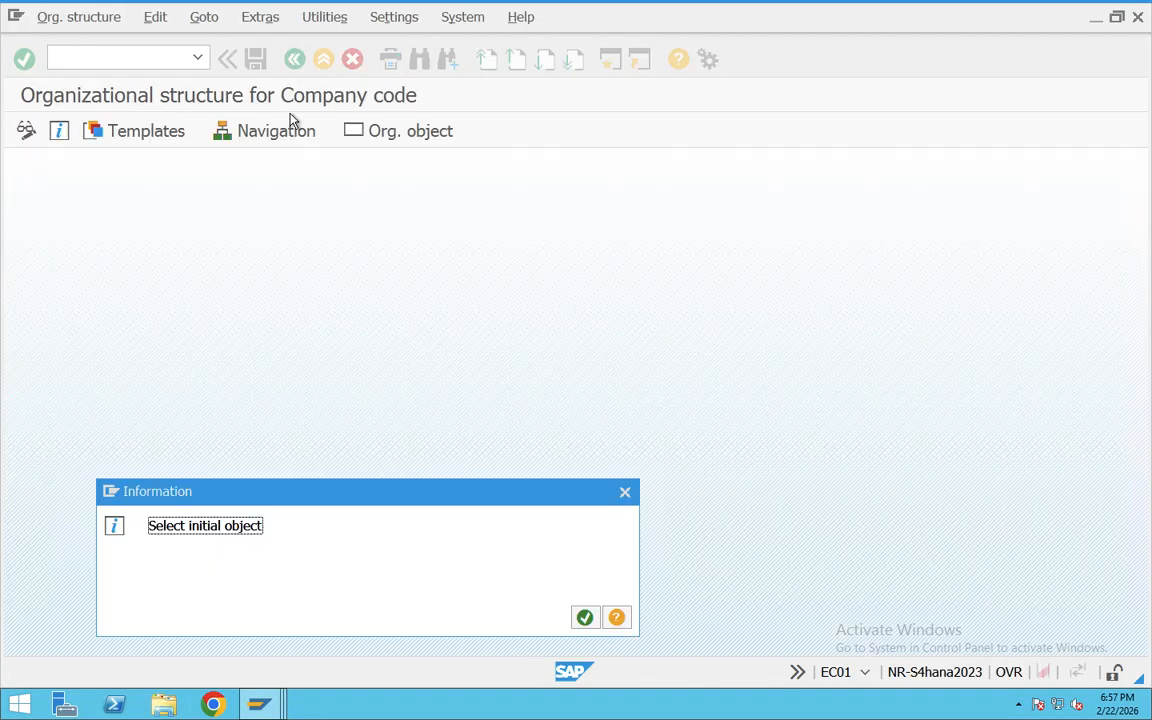
pyautogui.click(625, 493)
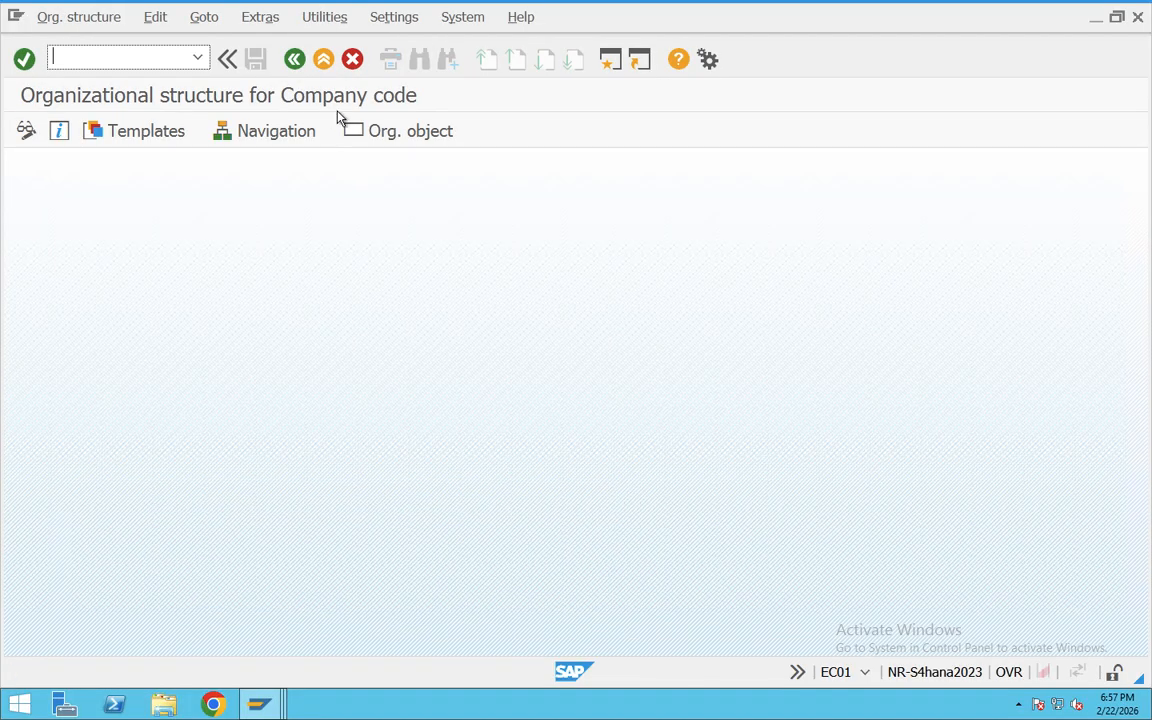
pyautogui.click(294, 60)
pyautogui.click(294, 60)
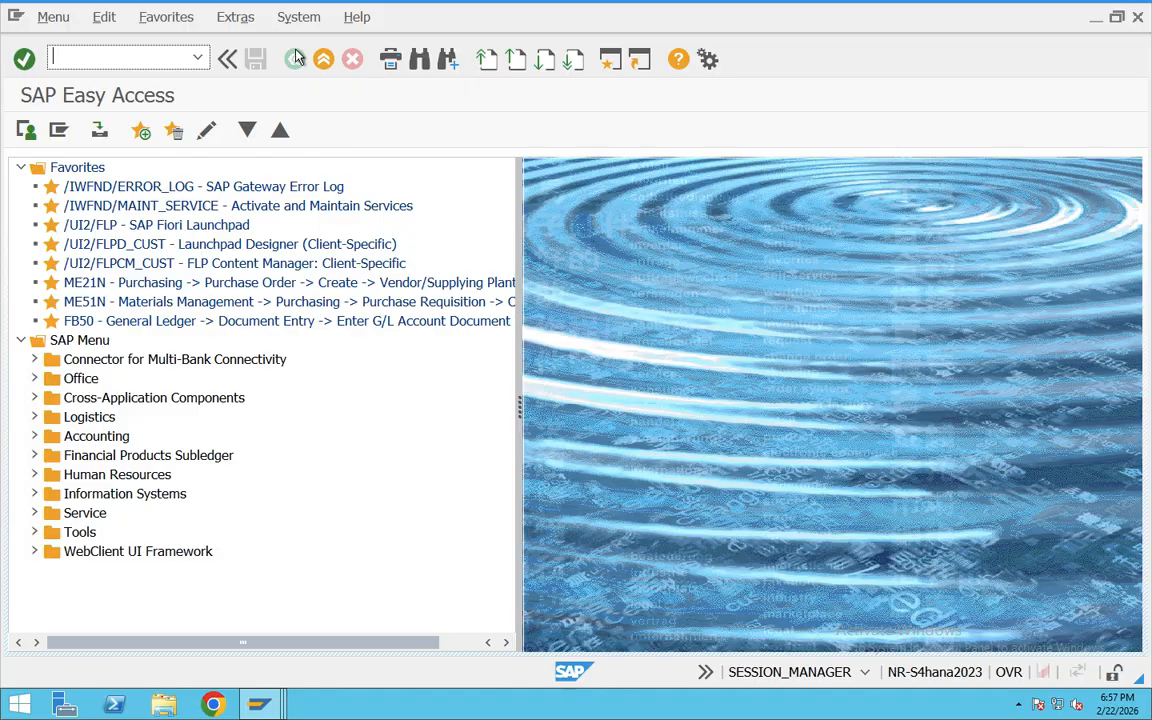
pyautogui.hotkey('ctrl', 'Right')
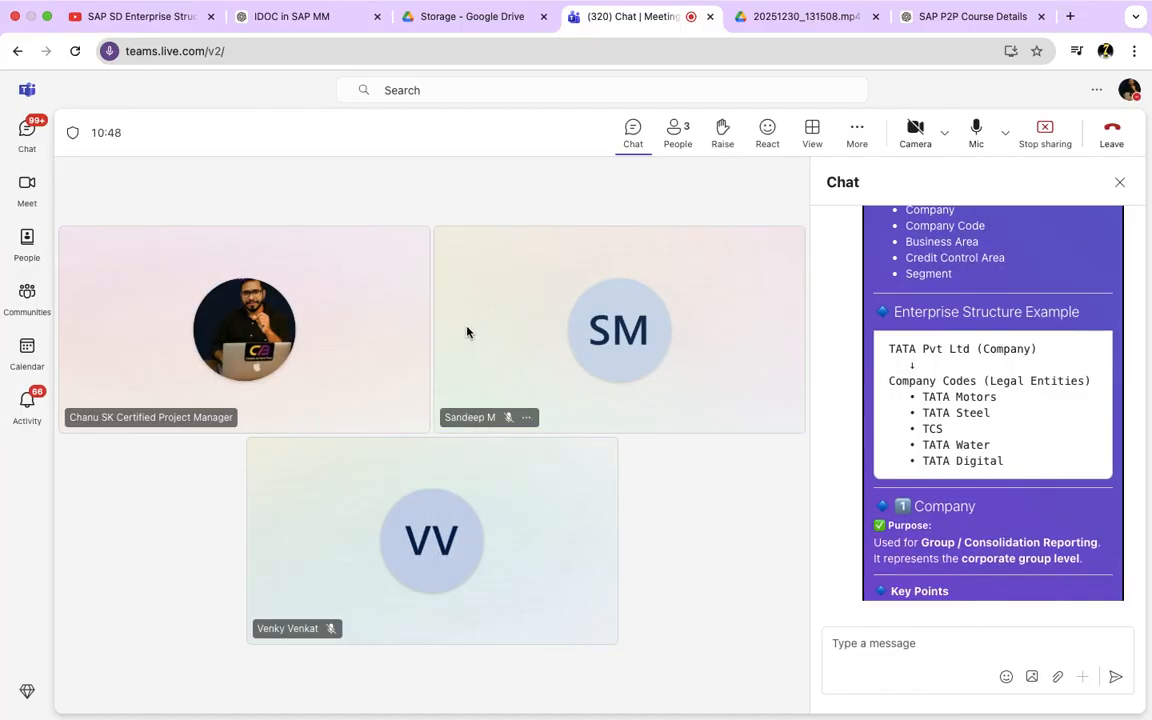
pyautogui.hotkey('ctrl', 'Left')
pyautogui.hotkey('ctrl', 'Right')
pyautogui.click(500, 22)
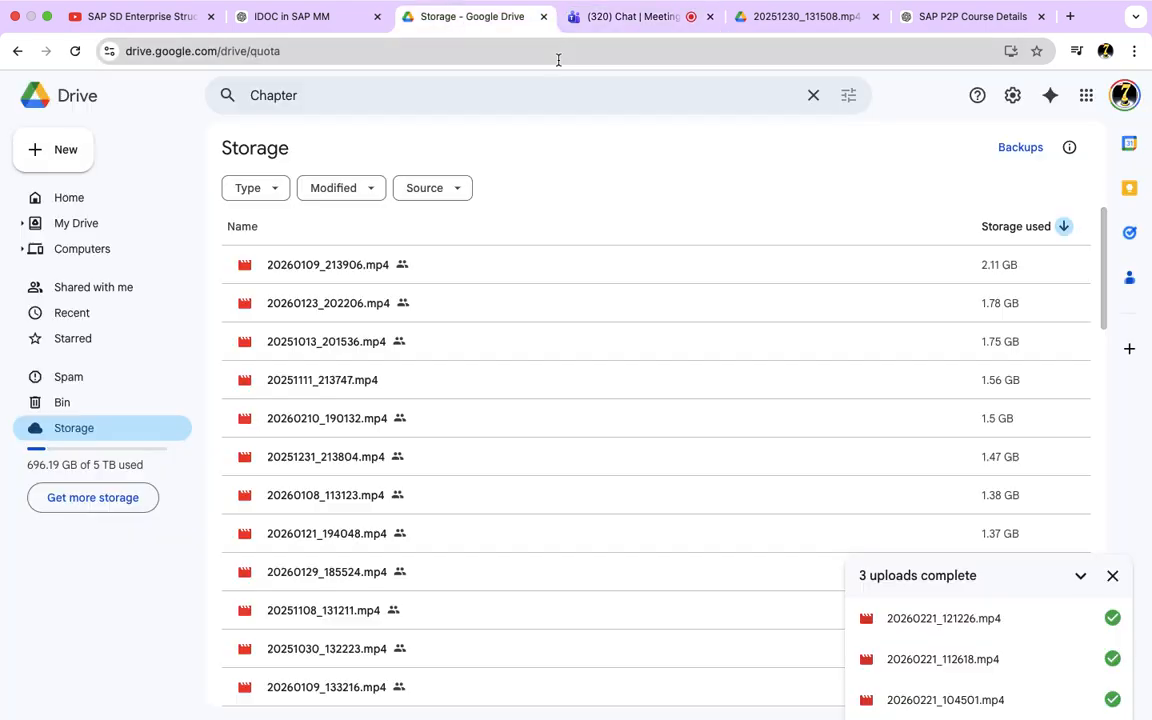
pyautogui.click(622, 20)
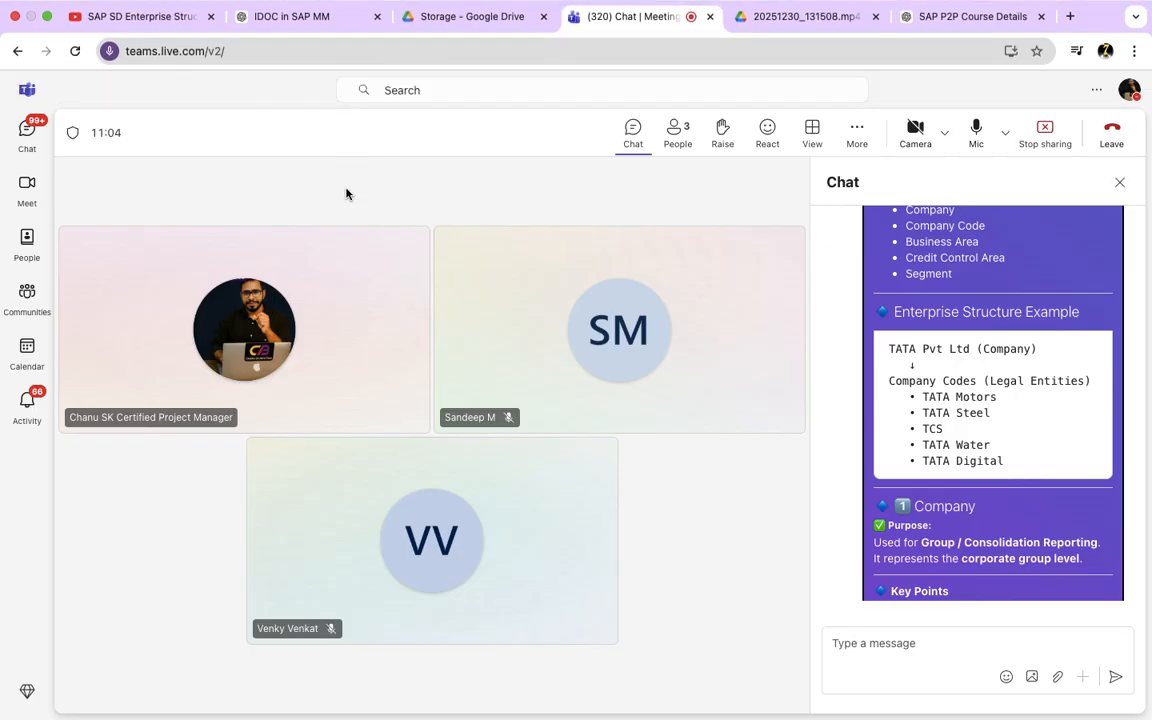
# Step: Switch back to SAP, run transaction SPRO and display the SAP Customizing Implementation Guide
pyautogui.press('super+Tab')
pyautogui.write('SPRO')
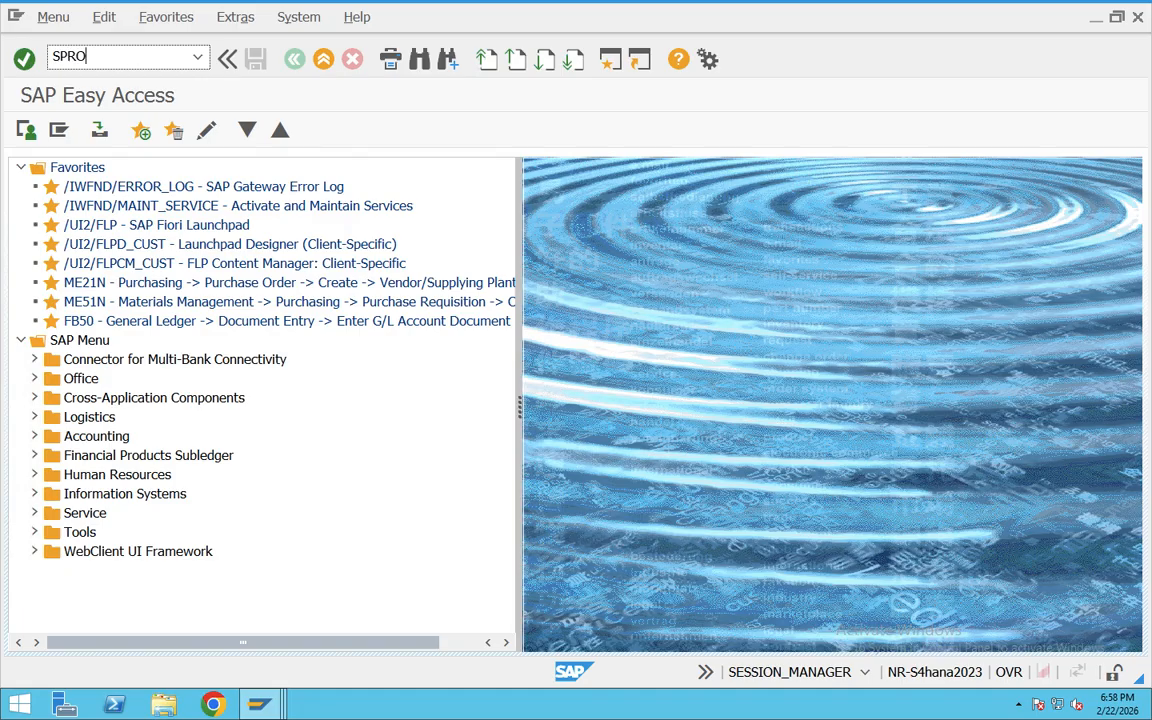
pyautogui.press('Return')
pyautogui.click(71, 141)
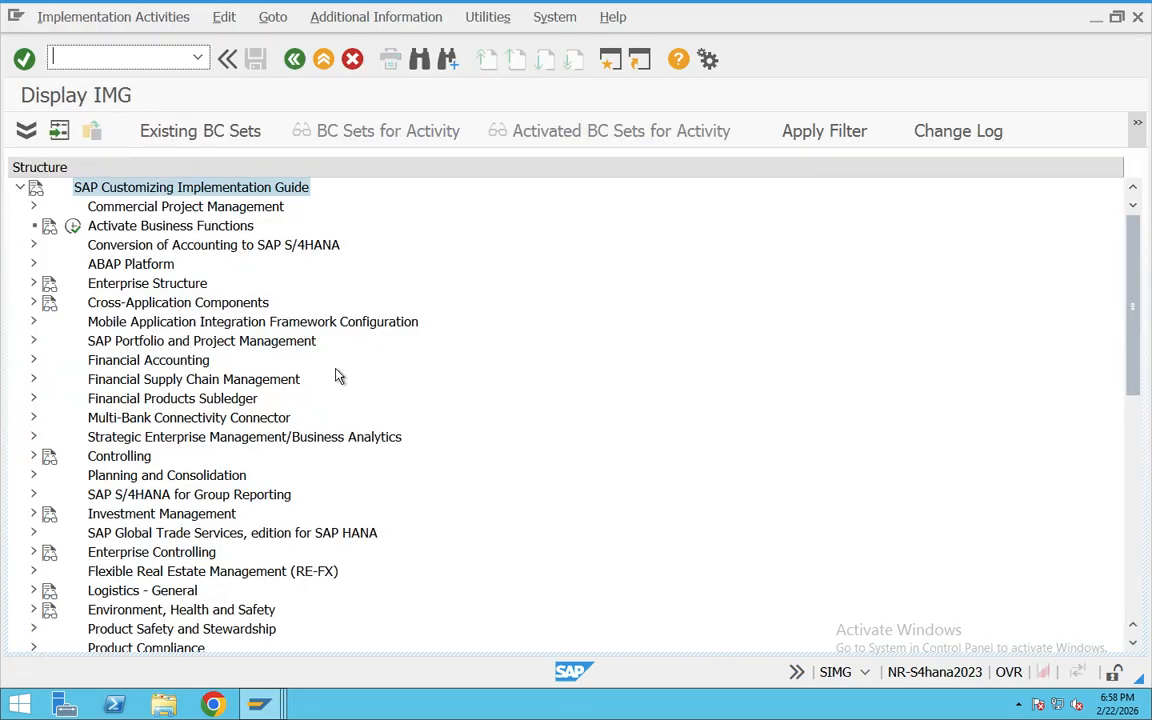
# Step: Expand the Sales and Distribution and Logistics - General nodes under Enterprise Structure > Definition and review their activities
pyautogui.click(119, 285)
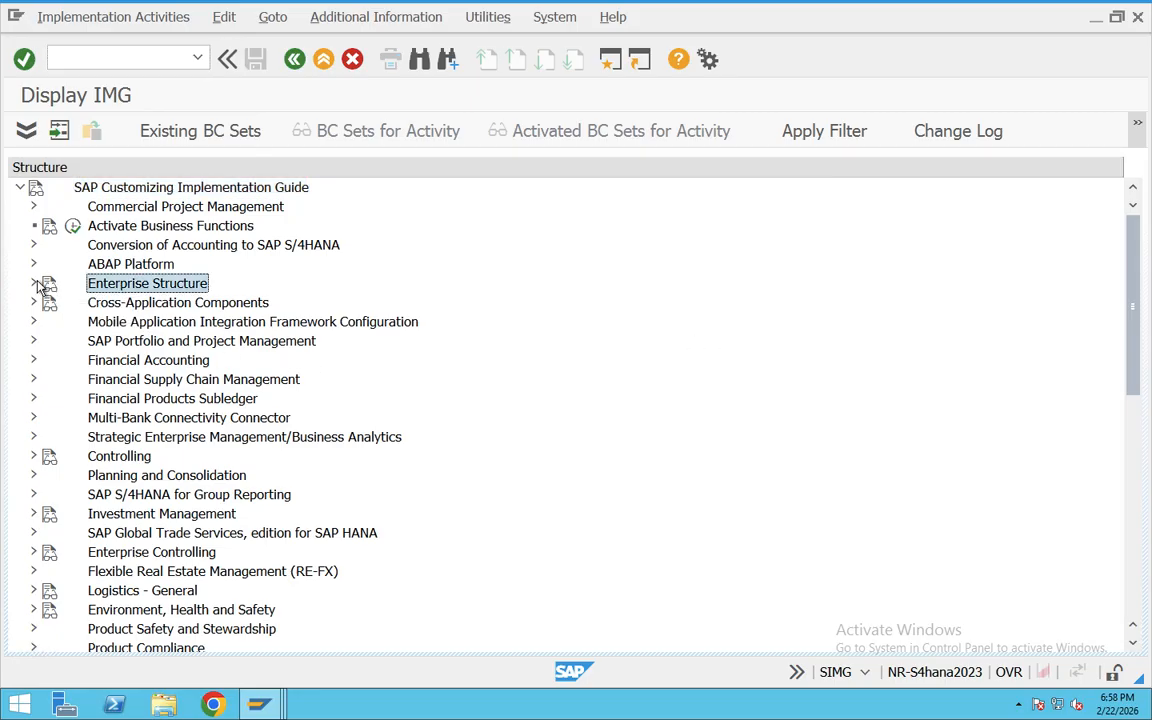
pyautogui.click(33, 283)
pyautogui.click(46, 302)
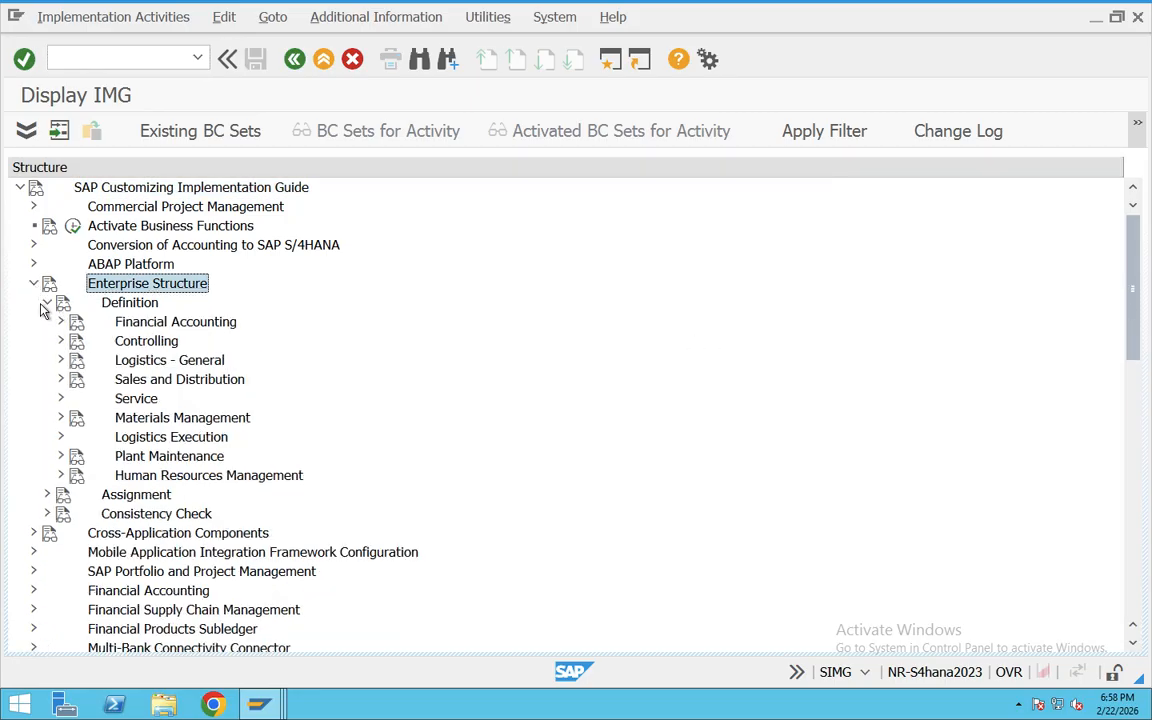
pyautogui.click(60, 380)
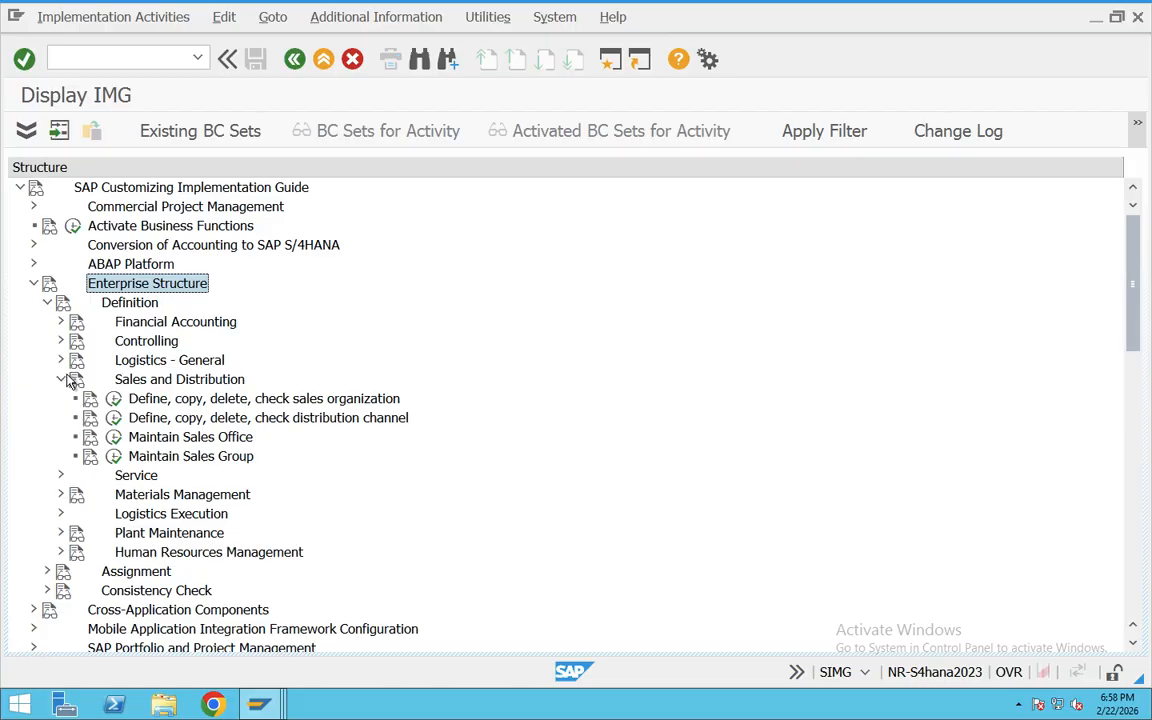
pyautogui.click(60, 360)
pyautogui.scroll(-2, 72, 376)
pyautogui.scroll(-3, 72, 376)
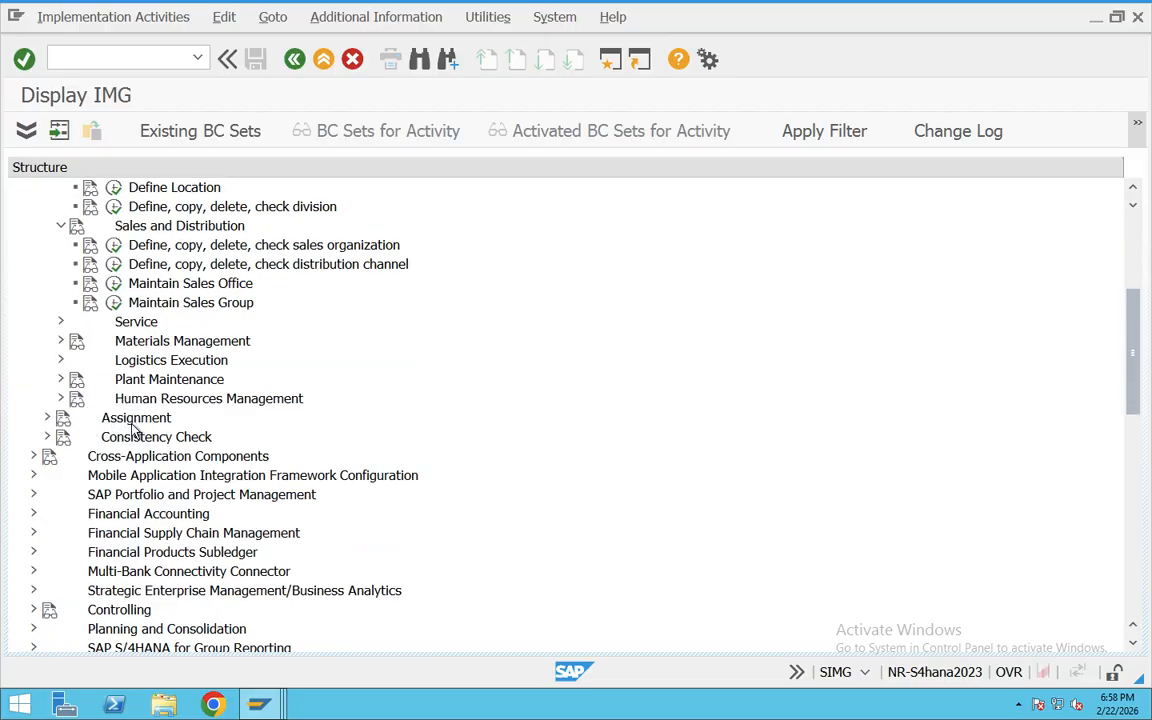
# Step: Expand Logistics - General under the Enterprise Structure Assignment node to show its assignment activities
pyautogui.click(100, 417)
pyautogui.click(47, 417)
pyautogui.scroll(-1, 72, 425)
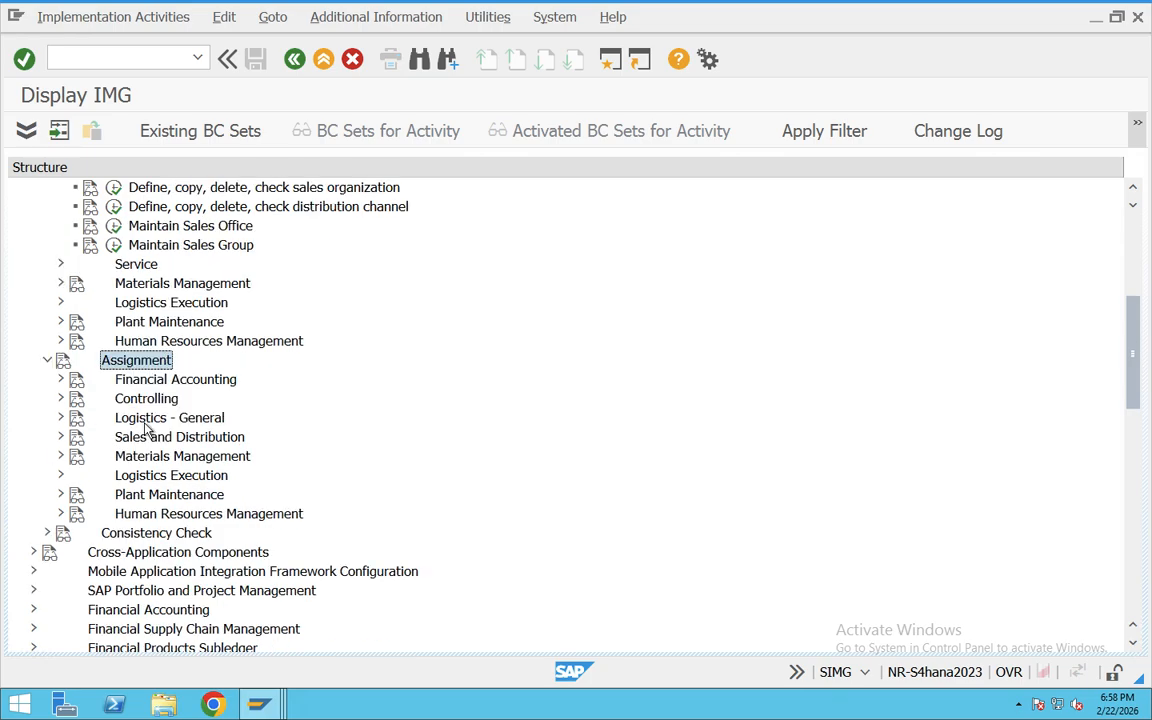
pyautogui.click(135, 417)
pyautogui.click(60, 419)
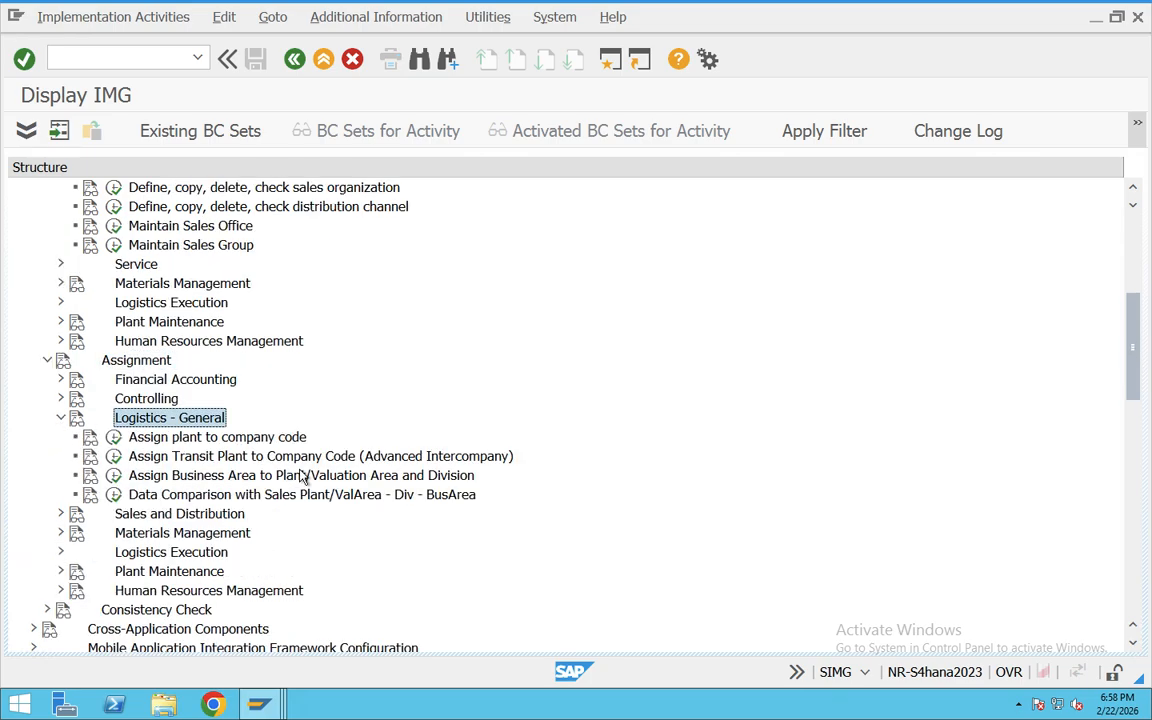
# Step: Expand Sales and Distribution under Assignment, and review the plant, sales organization, distribution channel, sales office and sales group activities under Definition
pyautogui.click(60, 513)
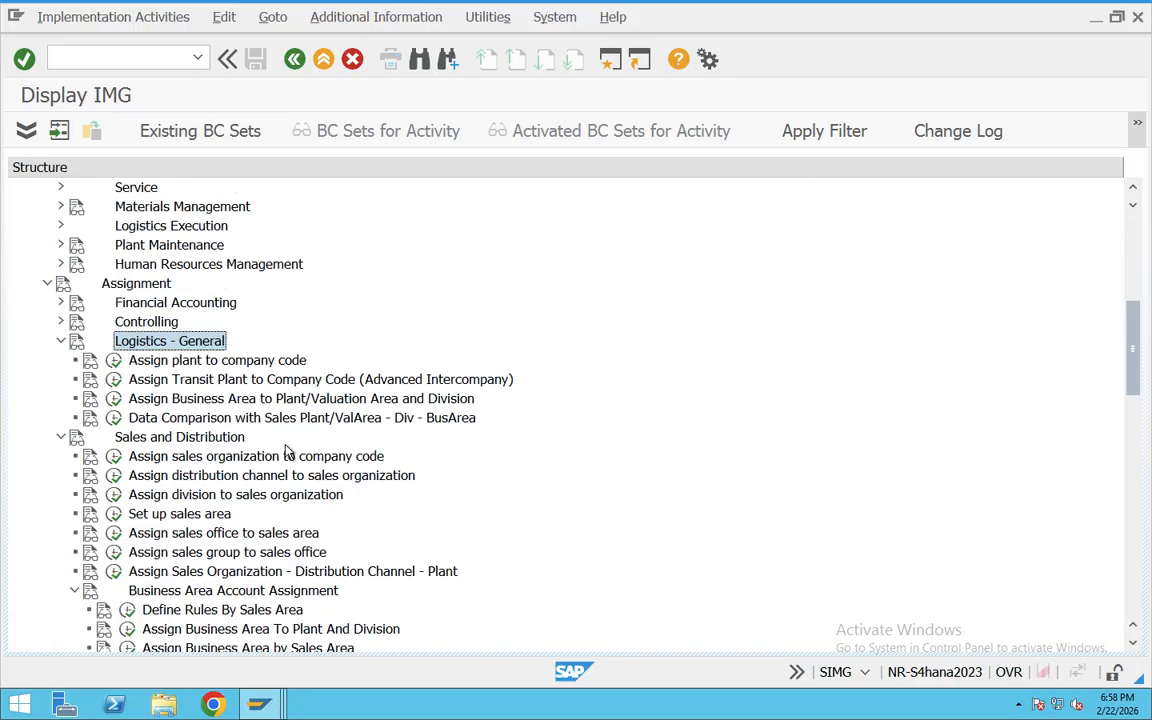
pyautogui.scroll(5, 257, 450)
pyautogui.scroll(2, 280, 444)
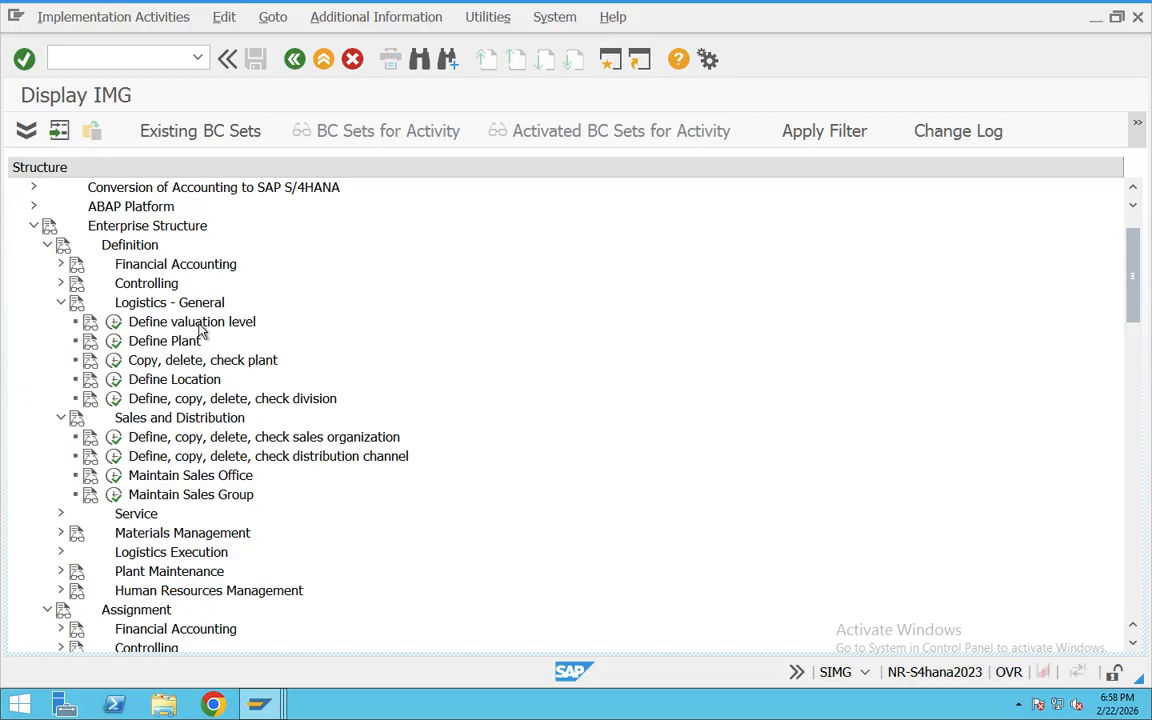
pyautogui.click(172, 300)
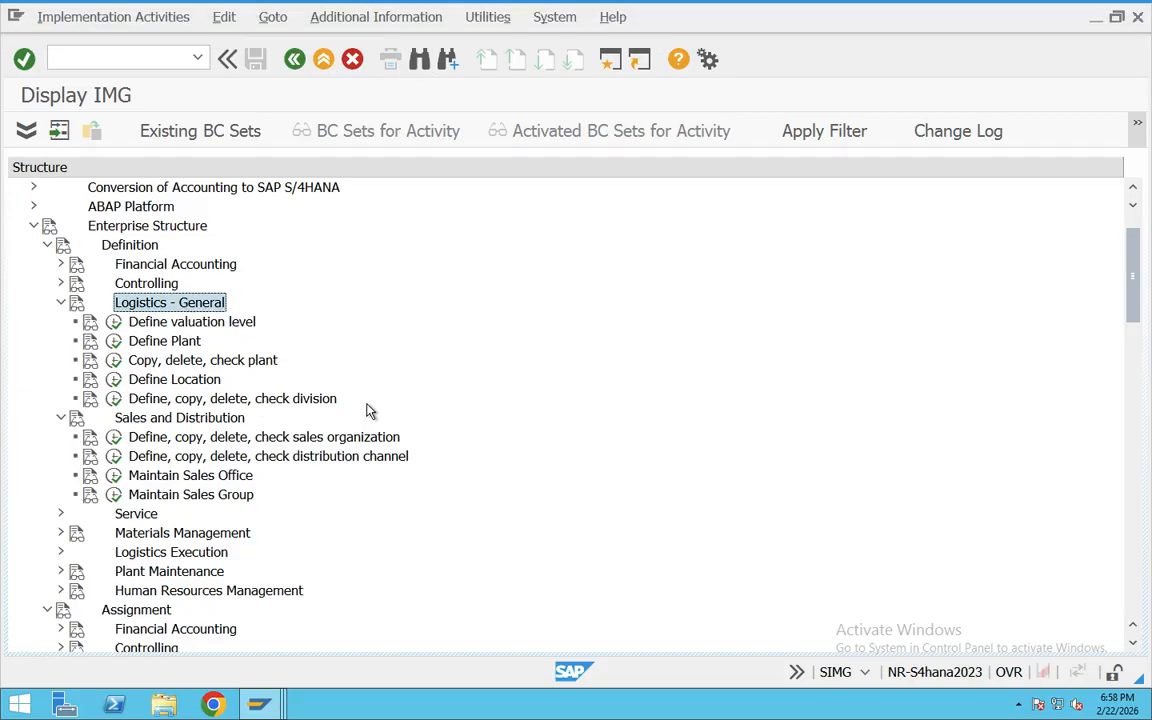
pyautogui.click(192, 341)
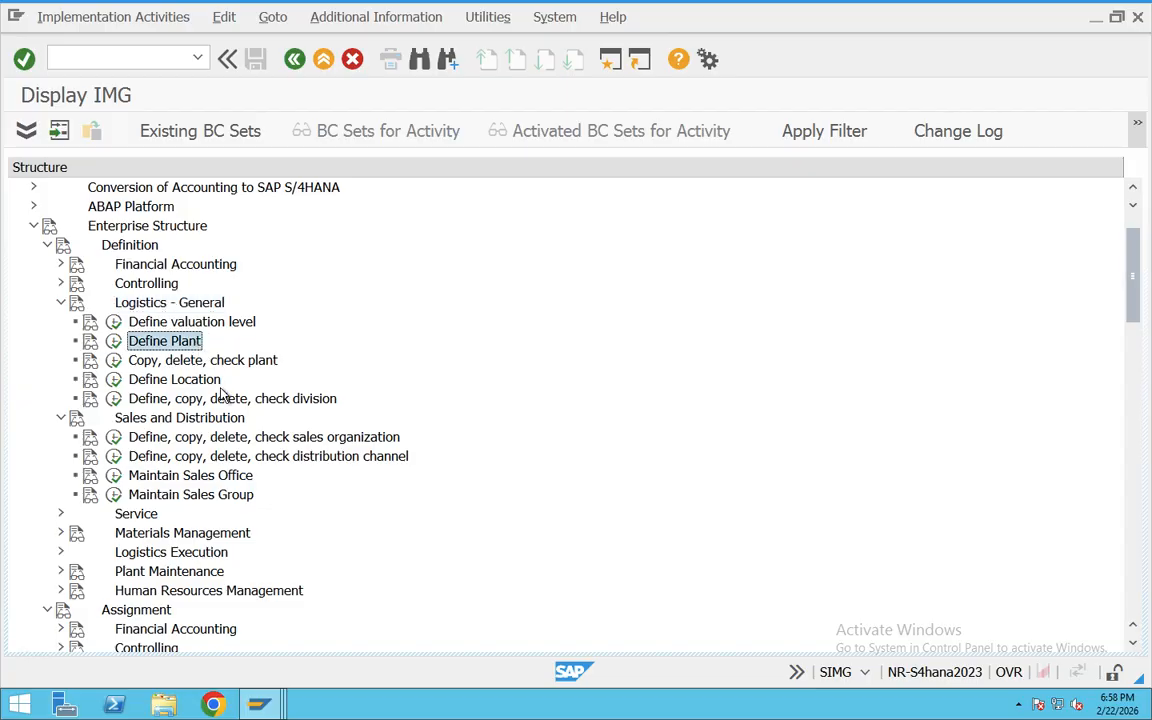
pyautogui.click(290, 440)
pyautogui.click(316, 459)
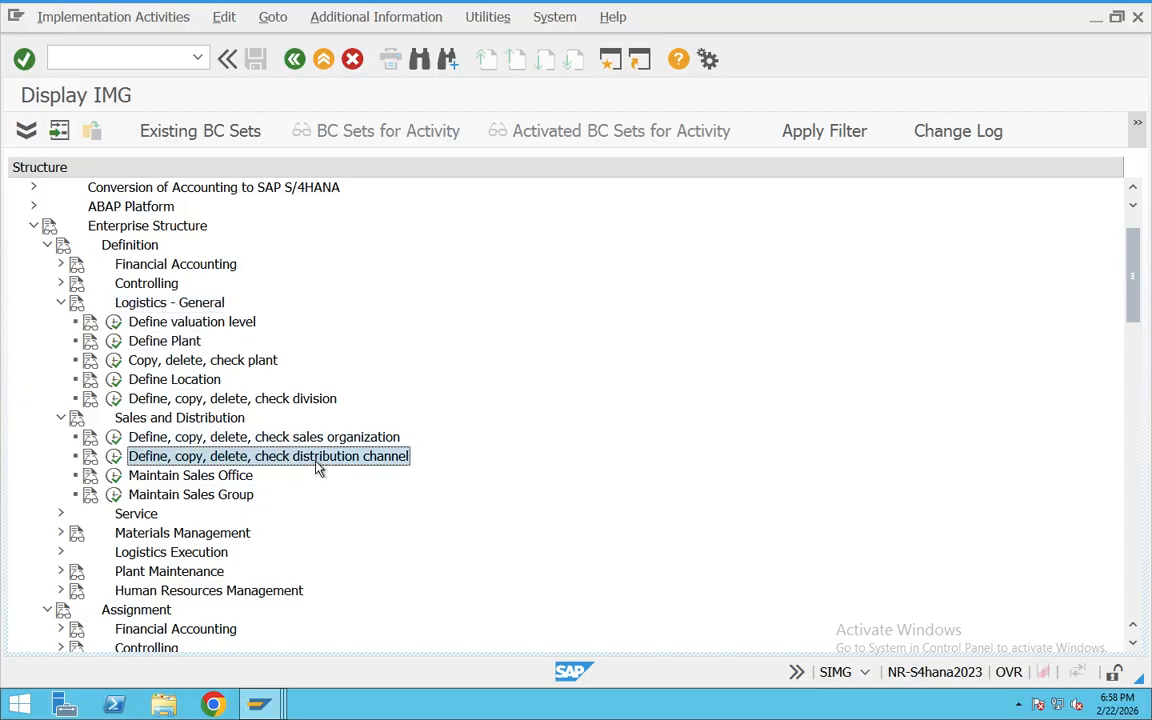
pyautogui.click(231, 493)
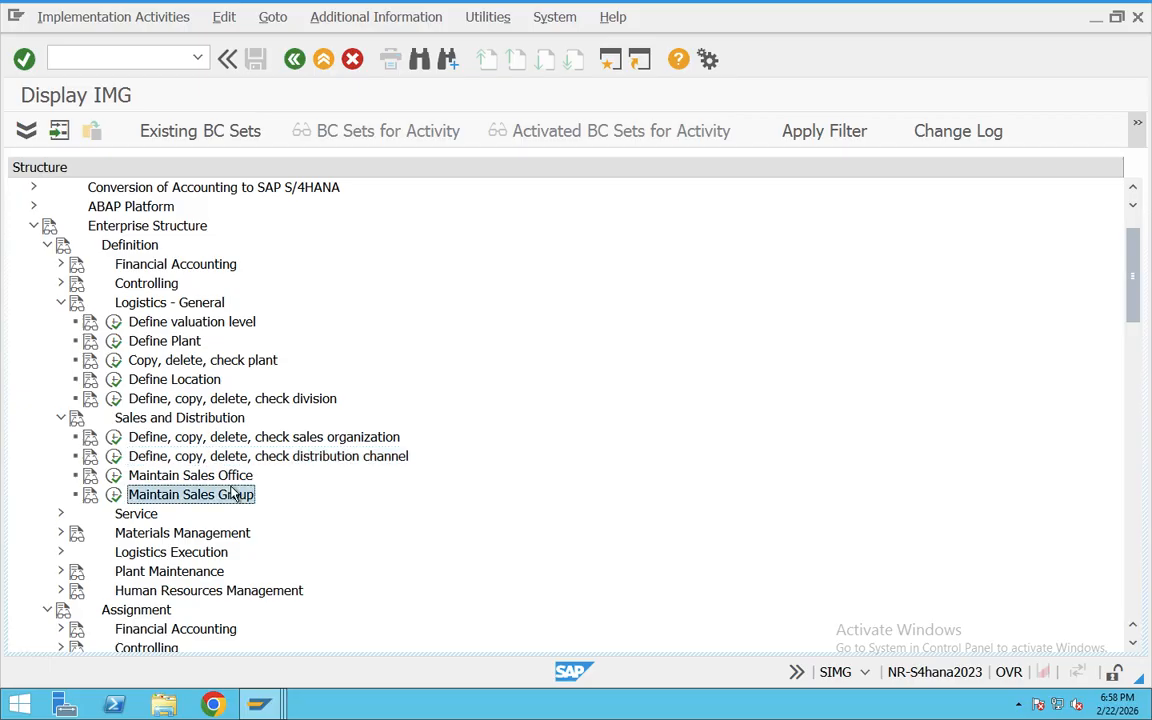
pyautogui.click(216, 476)
pyautogui.click(213, 438)
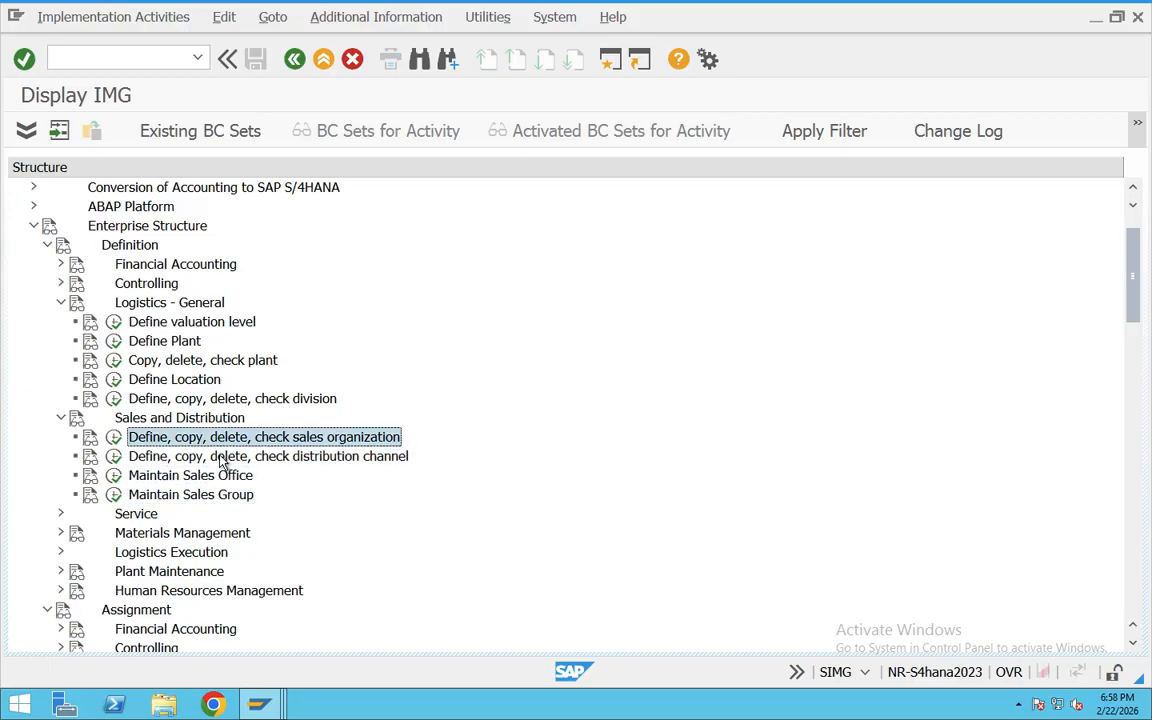
pyautogui.click(229, 477)
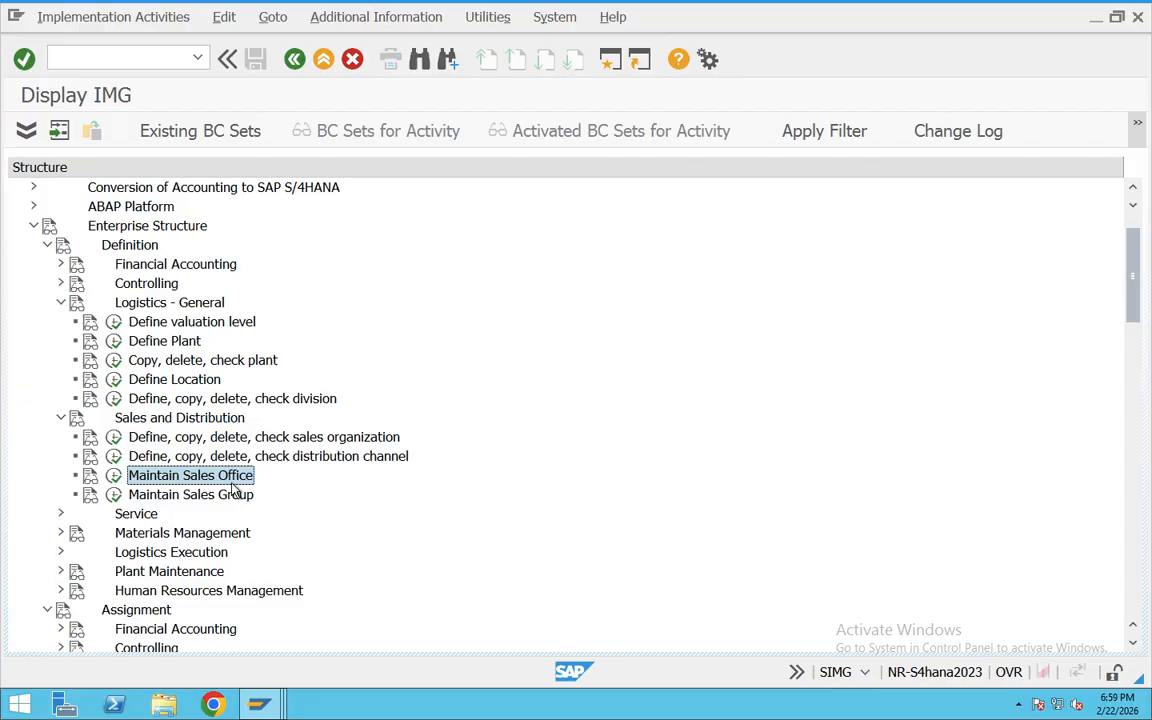
pyautogui.click(200, 323)
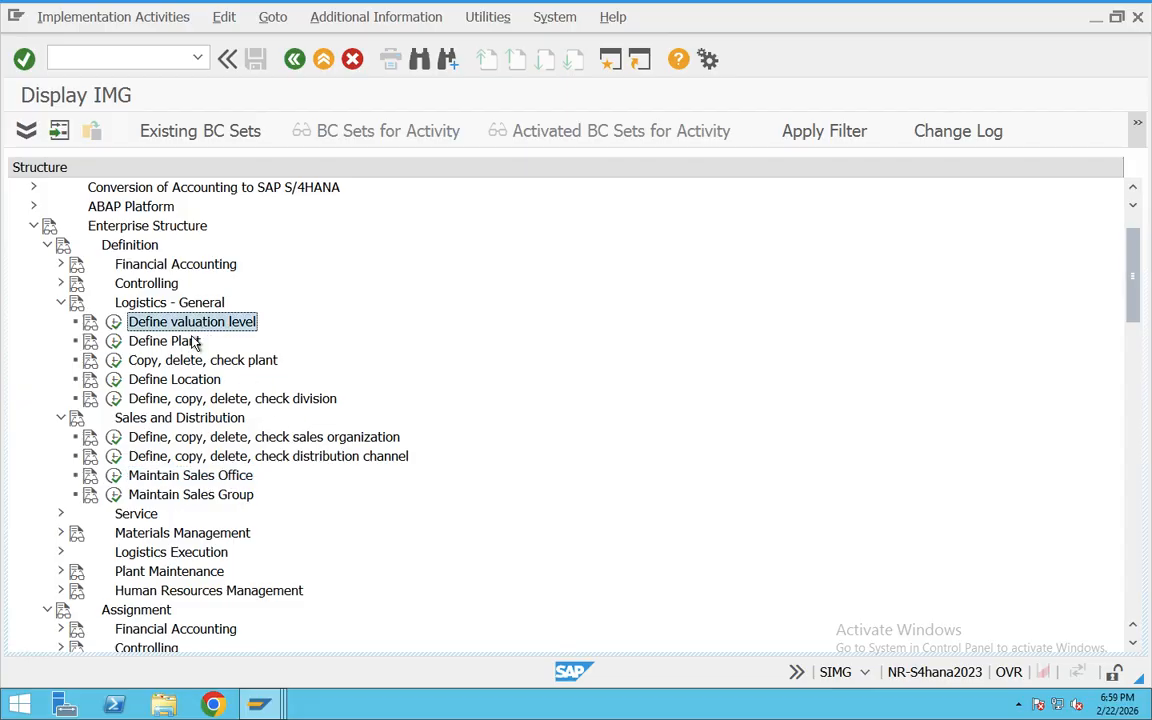
pyautogui.click(175, 341)
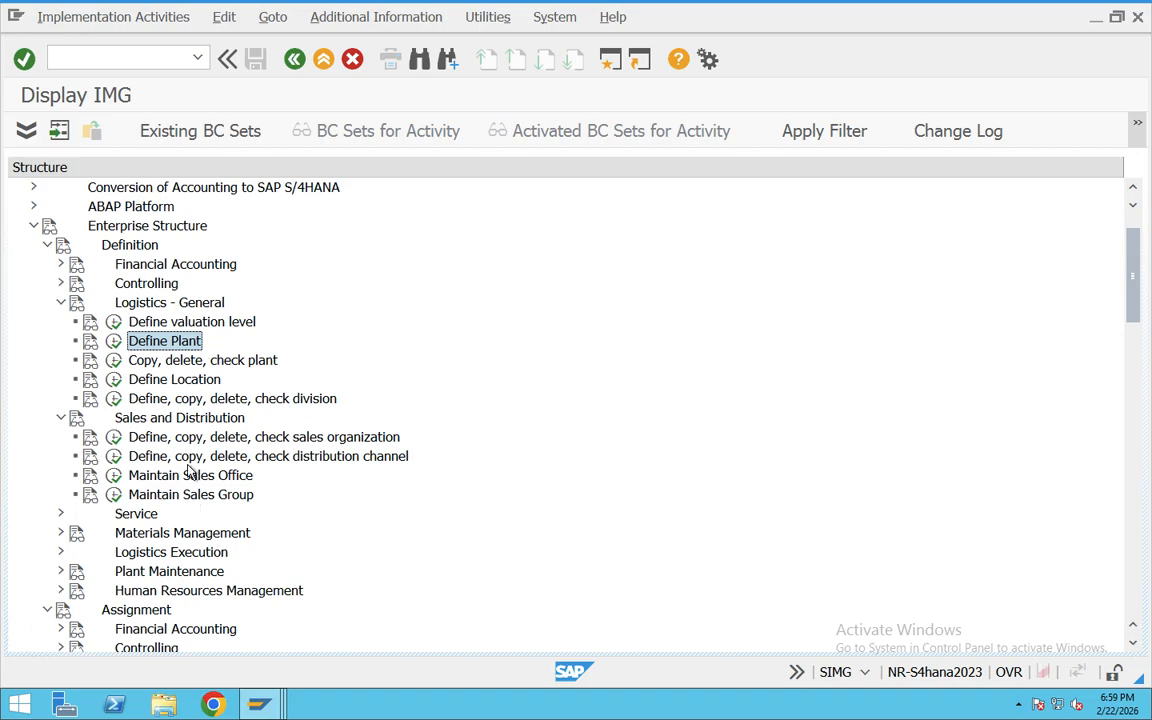
# Step: Review the Assignment activities from Assign plant to company code through Assign Sales Organization - Distribution Channel - Plant
pyautogui.scroll(-3, 190, 500)
pyautogui.scroll(-1, 212, 462)
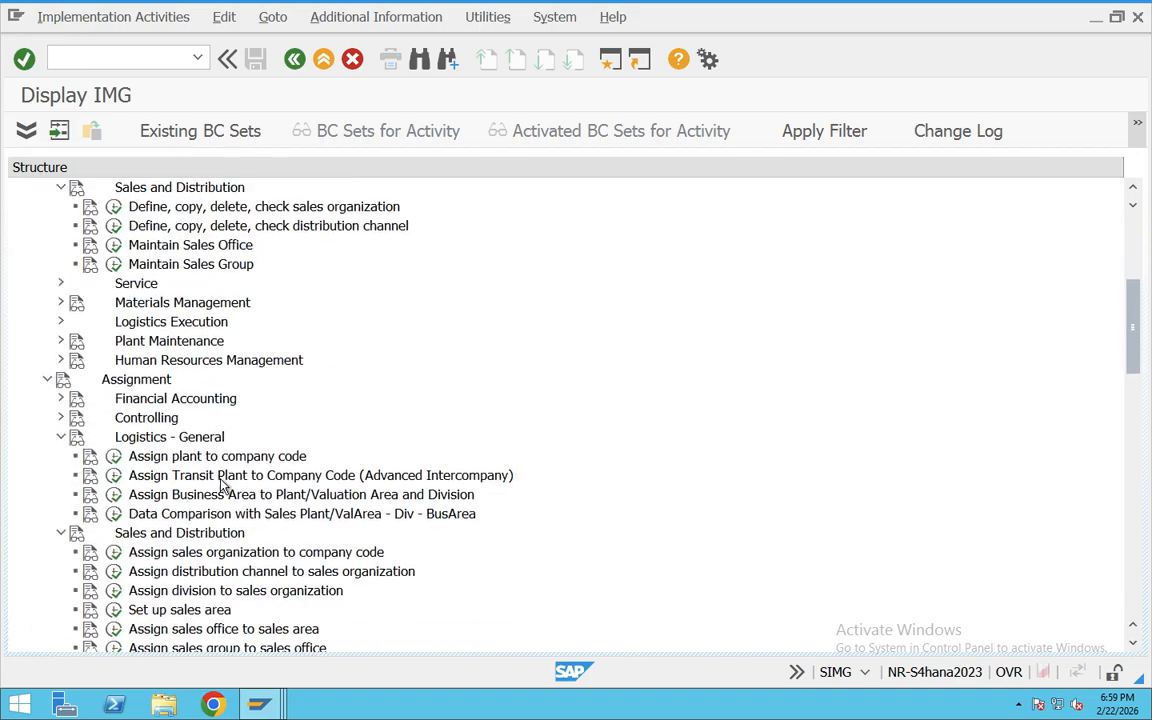
pyautogui.click(220, 457)
pyautogui.scroll(-1, 232, 540)
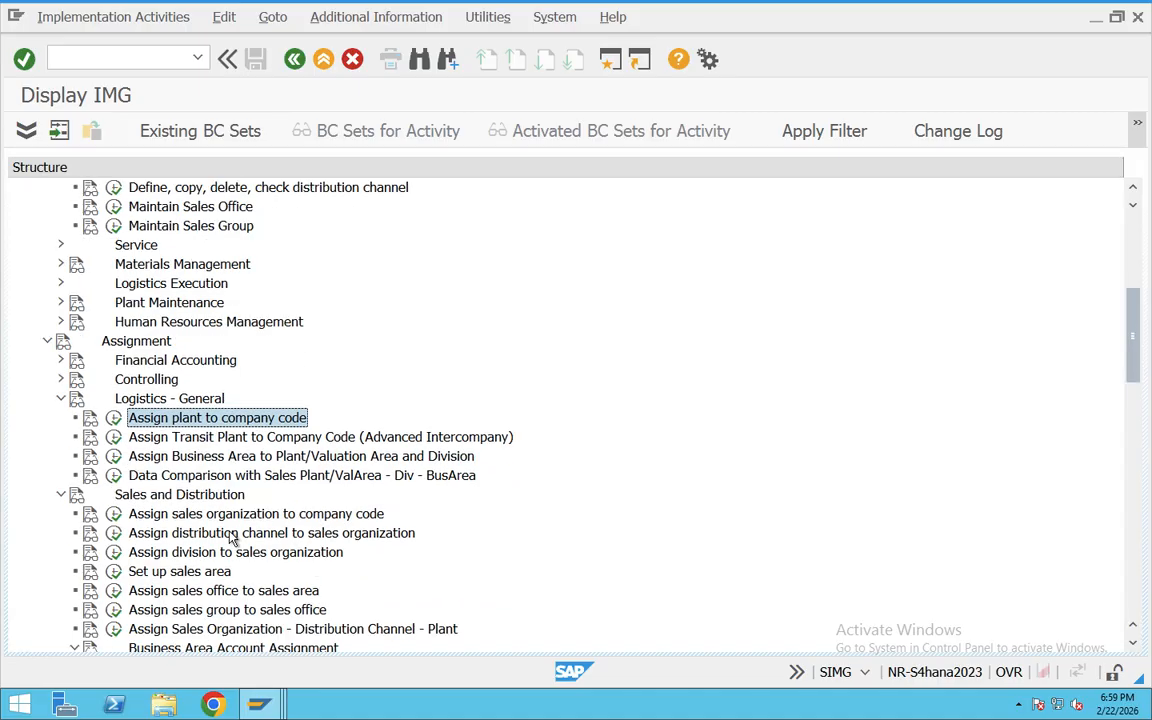
pyautogui.click(232, 514)
pyautogui.click(243, 536)
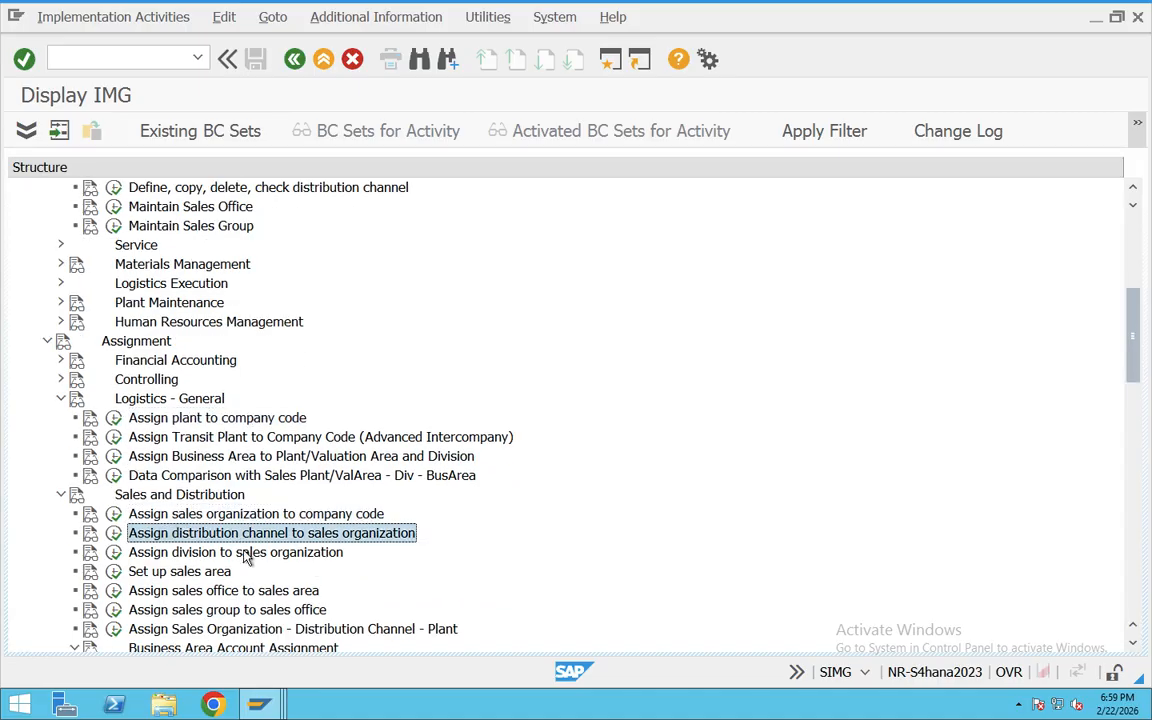
pyautogui.click(246, 553)
pyautogui.click(203, 572)
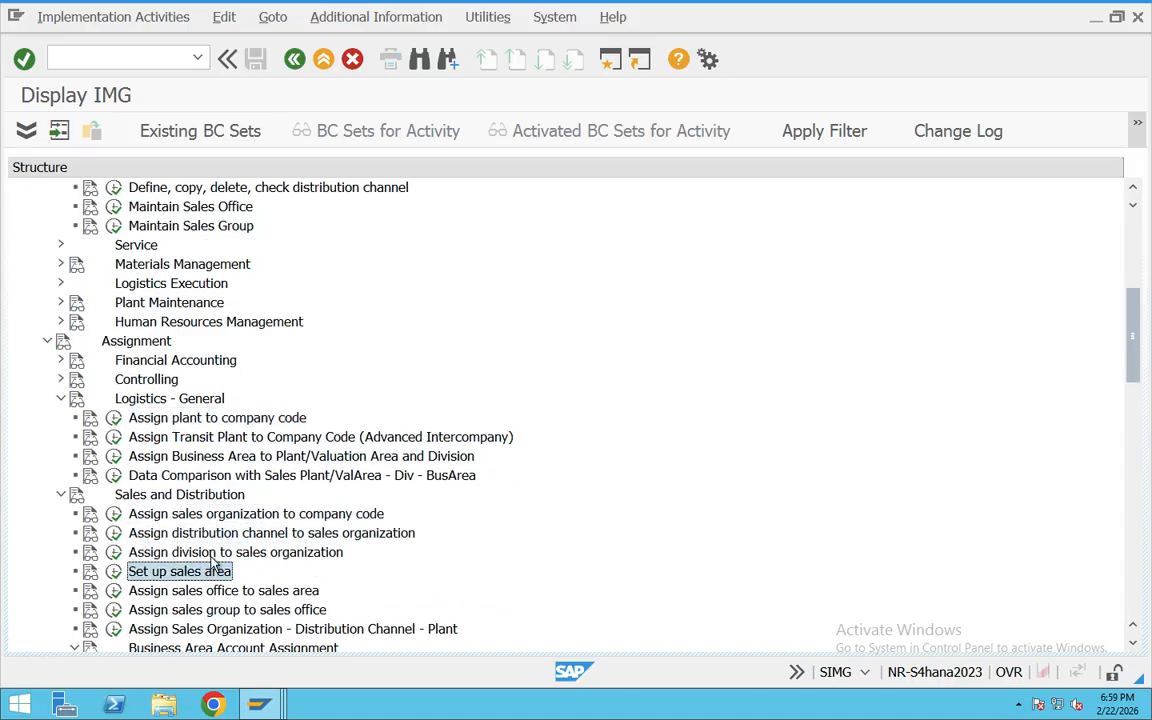
pyautogui.scroll(-1, 210, 560)
pyautogui.click(236, 553)
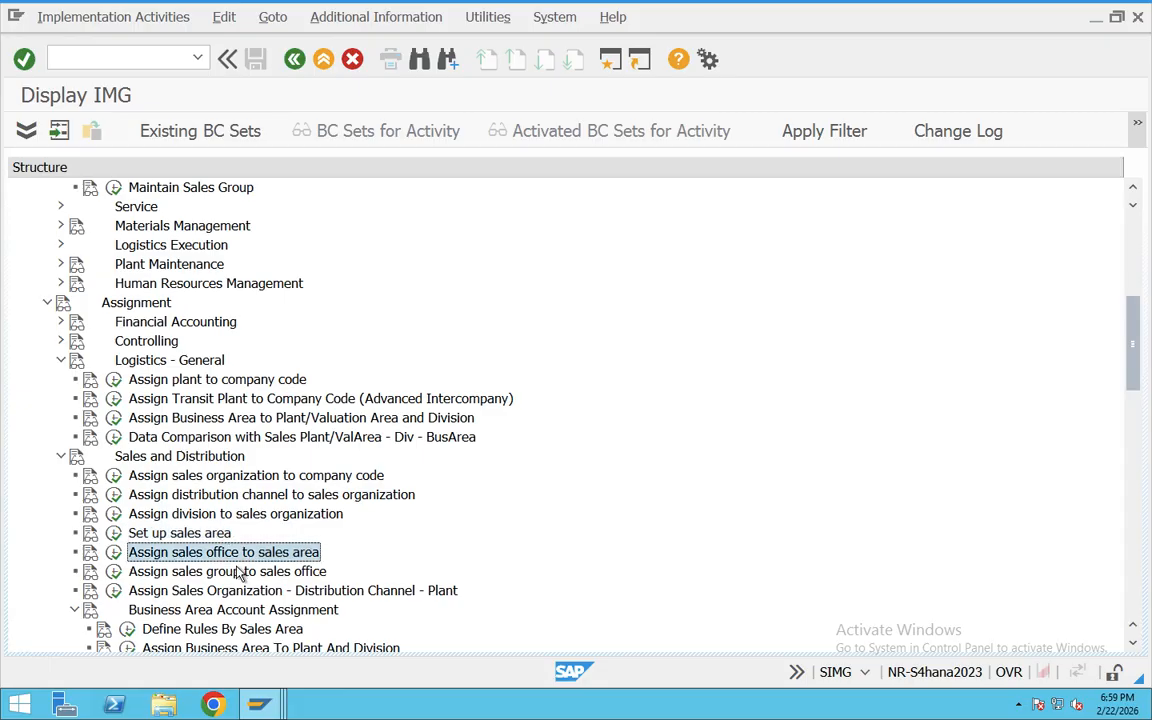
pyautogui.click(242, 571)
pyautogui.scroll(-1, 246, 573)
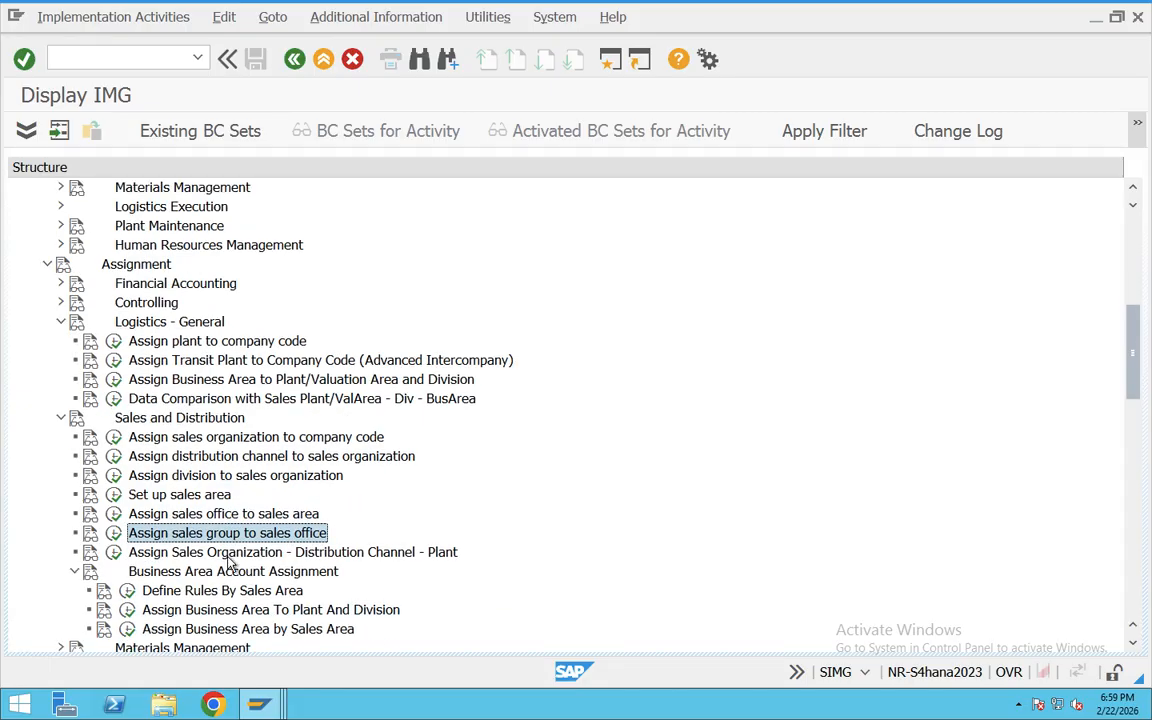
pyautogui.click(218, 553)
pyautogui.scroll(-1, 215, 560)
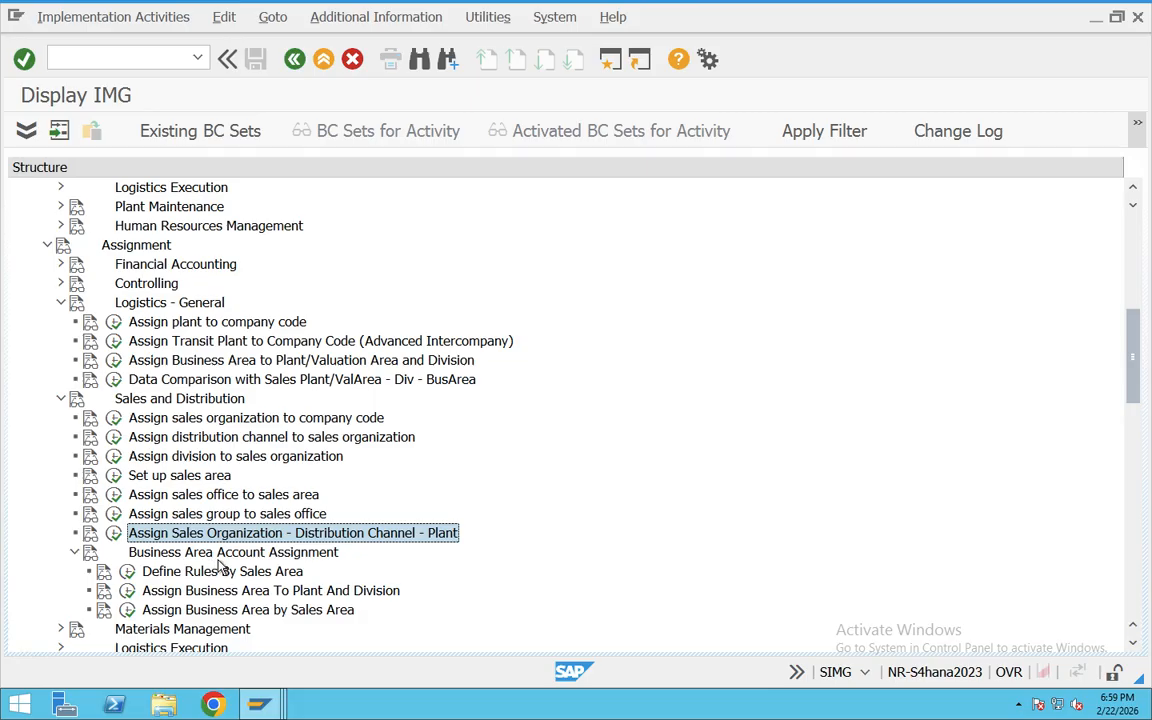
# Step: Return to the Definition node and examine its valuation level, plant and sales organization activities
pyautogui.scroll(1, 207, 510)
pyautogui.scroll(1, 225, 535)
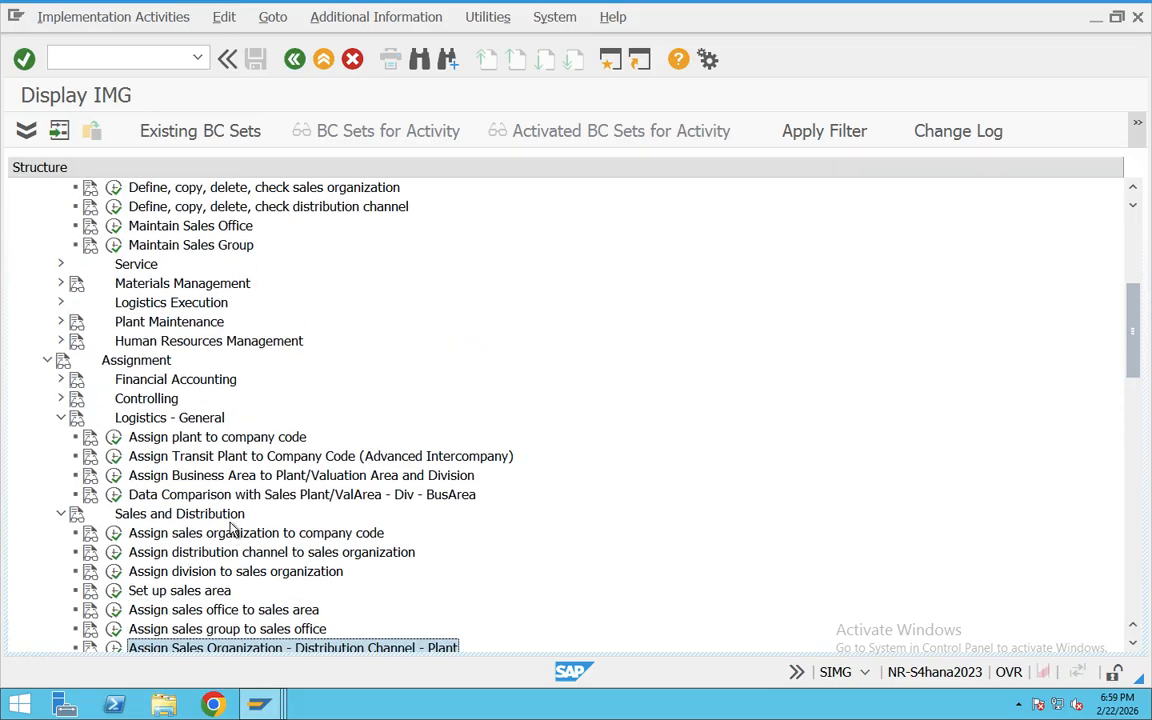
pyautogui.scroll(1, 230, 516)
pyautogui.scroll(3, 232, 515)
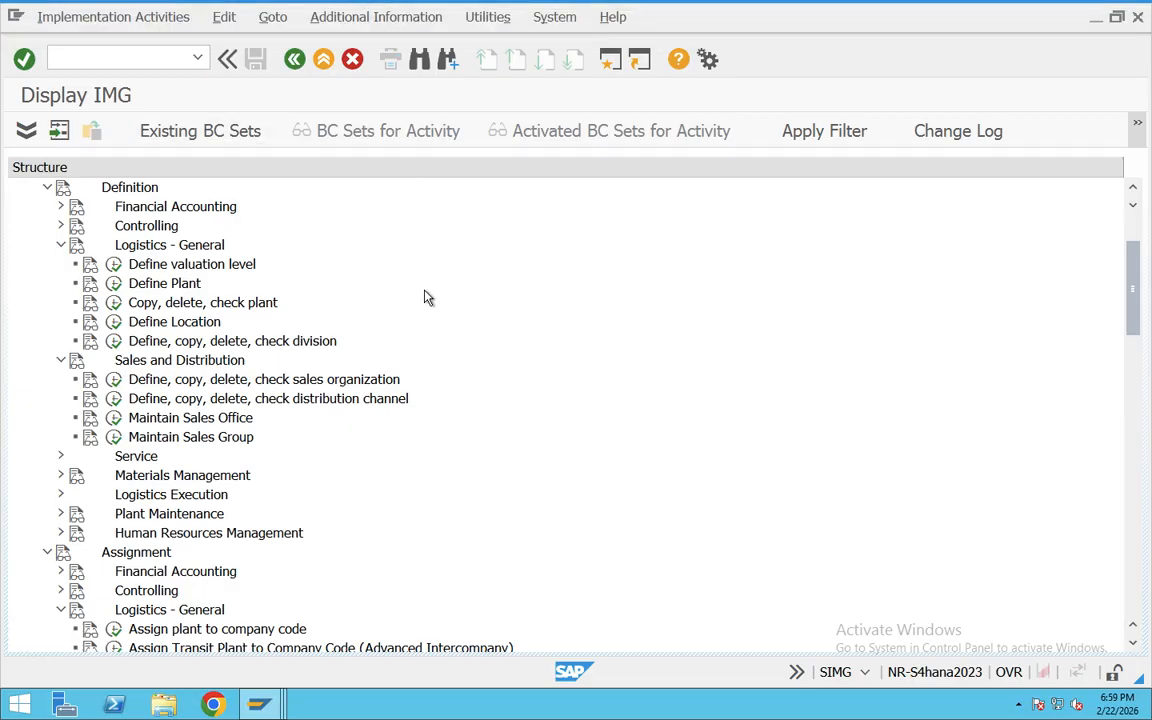
pyautogui.click(172, 245)
pyautogui.click(211, 268)
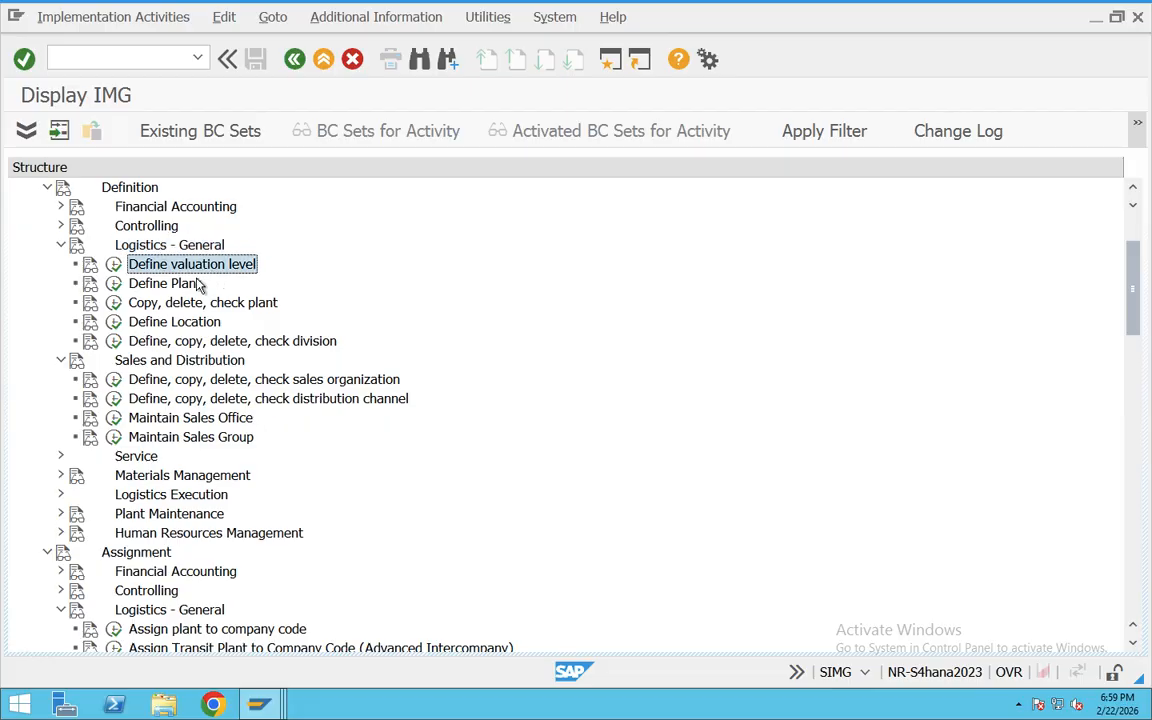
pyautogui.click(181, 284)
pyautogui.click(240, 380)
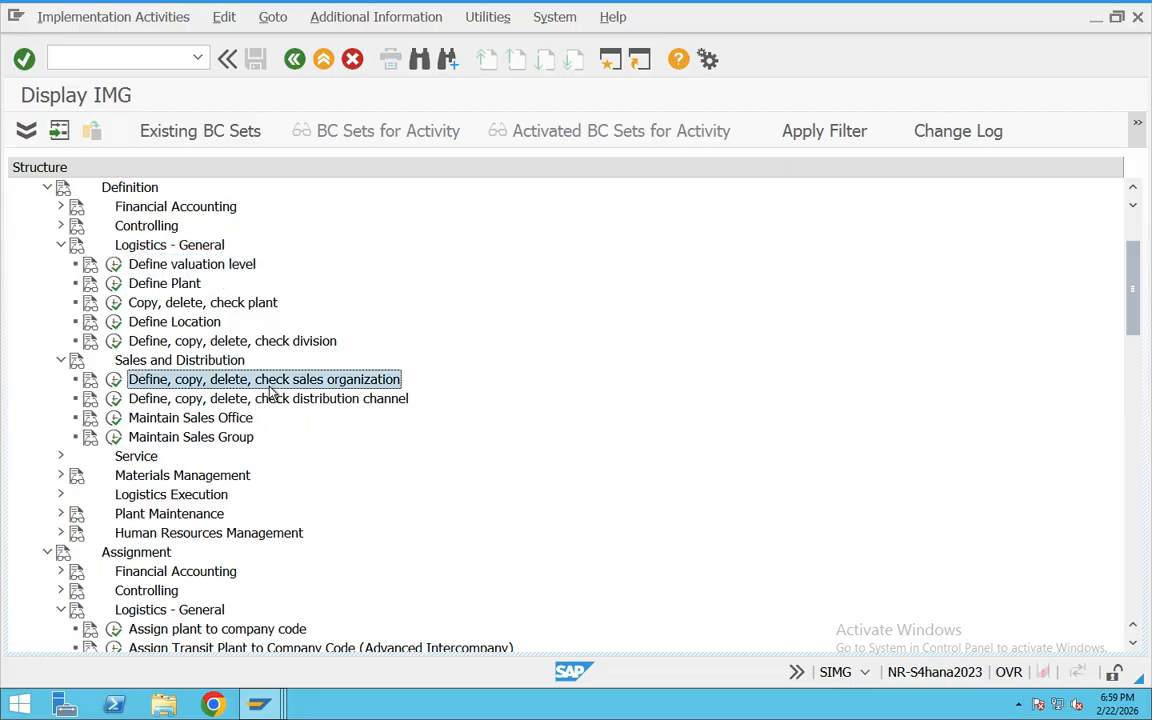
# Step: Try to open the Define Sales Organization activity, declining to display the locked data and closing the activity selection
pyautogui.click(112, 382)
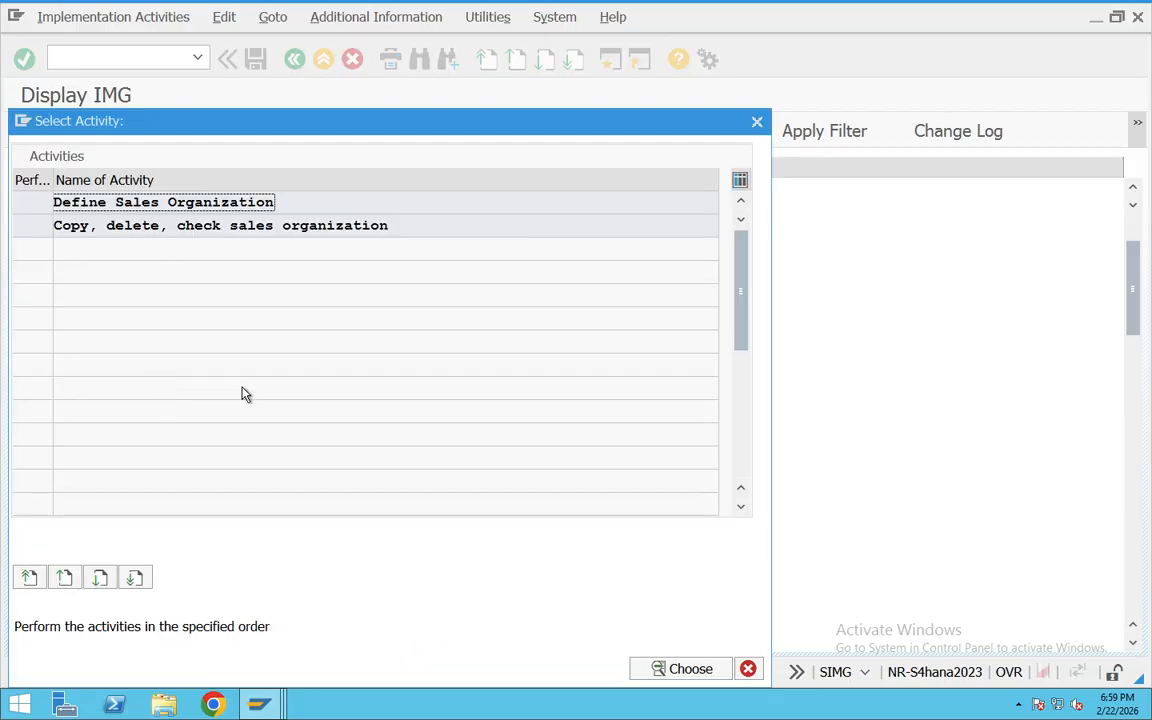
pyautogui.moveTo(255, 202); pyautogui.dragTo(50, 203)
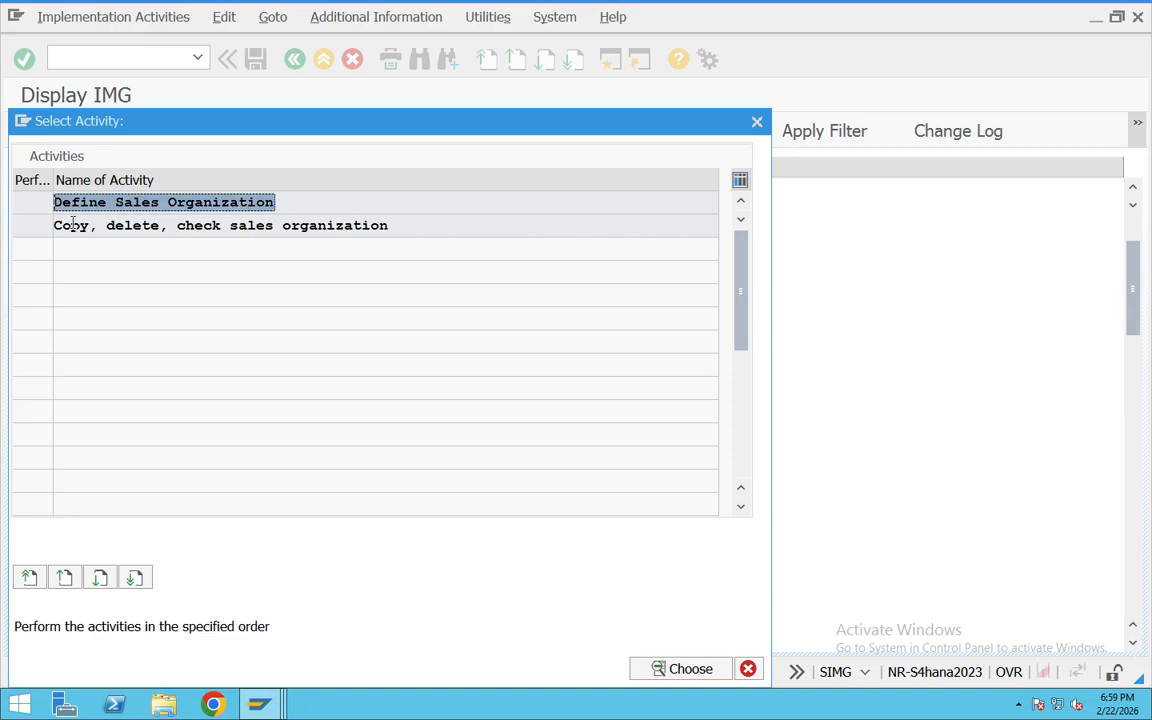
pyautogui.moveTo(413, 227); pyautogui.dragTo(25, 228)
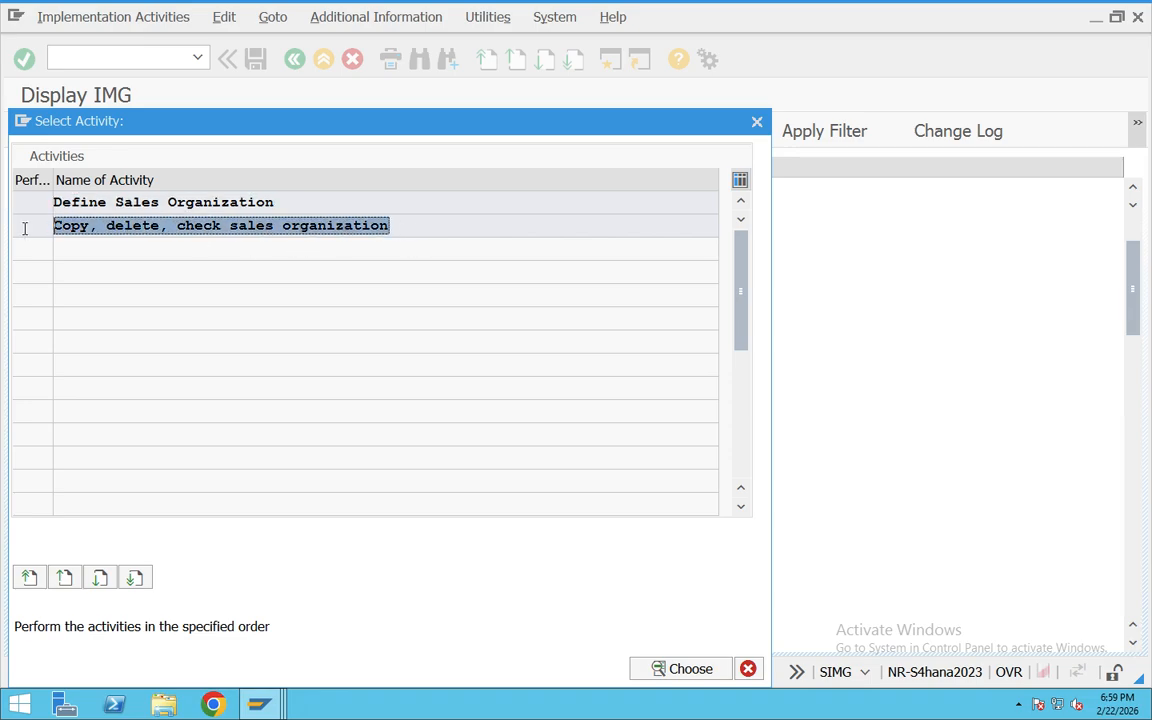
pyautogui.doubleClick(165, 204)
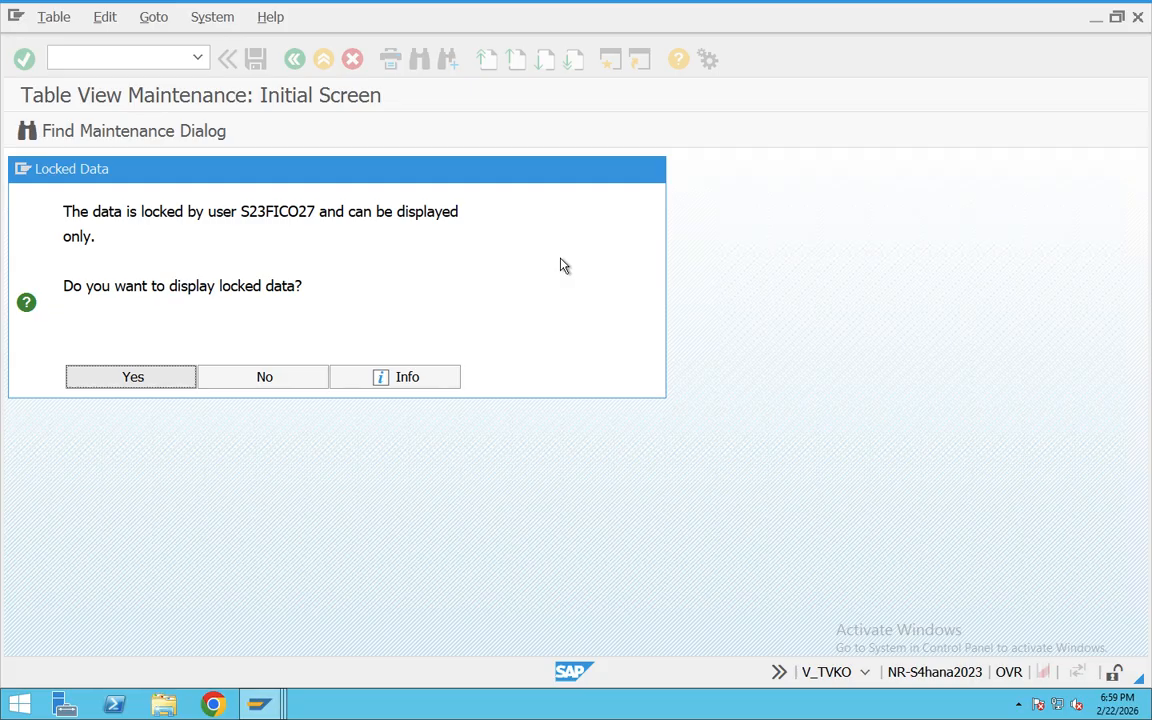
pyautogui.moveTo(236, 211); pyautogui.dragTo(311, 260)
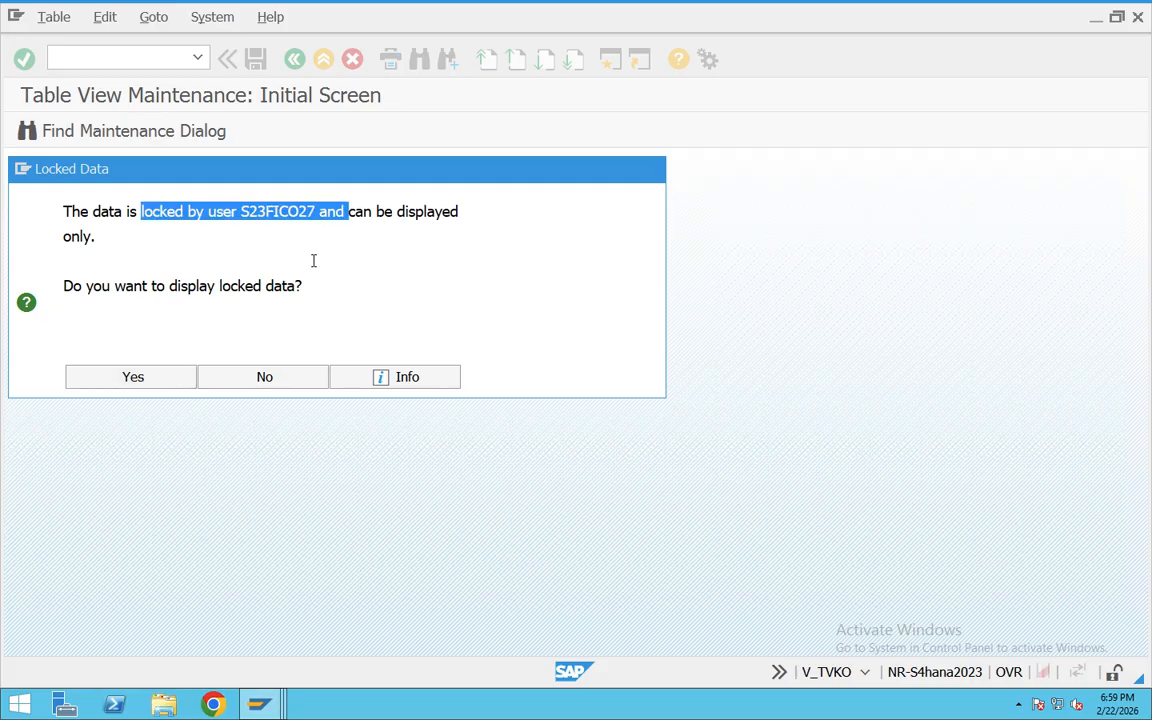
pyautogui.click(265, 376)
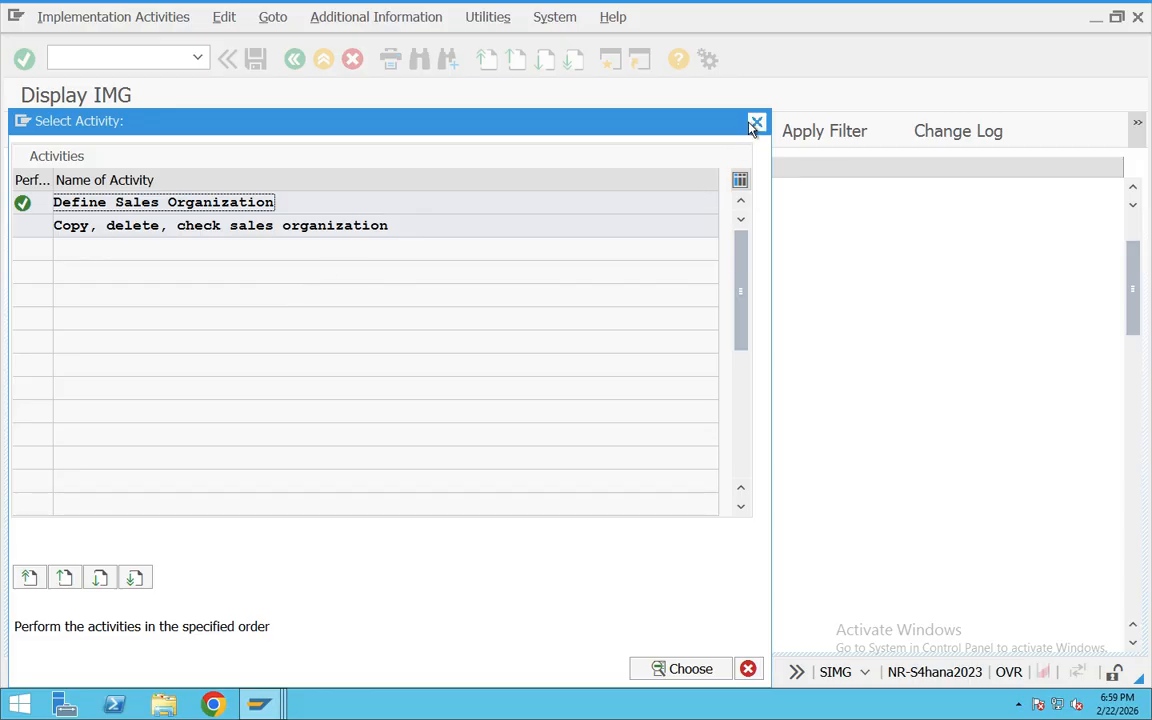
pyautogui.click(756, 123)
# Step: Run transaction SM12 in a new session and search the lock entries of client 100 for all users
pyautogui.click(609, 61)
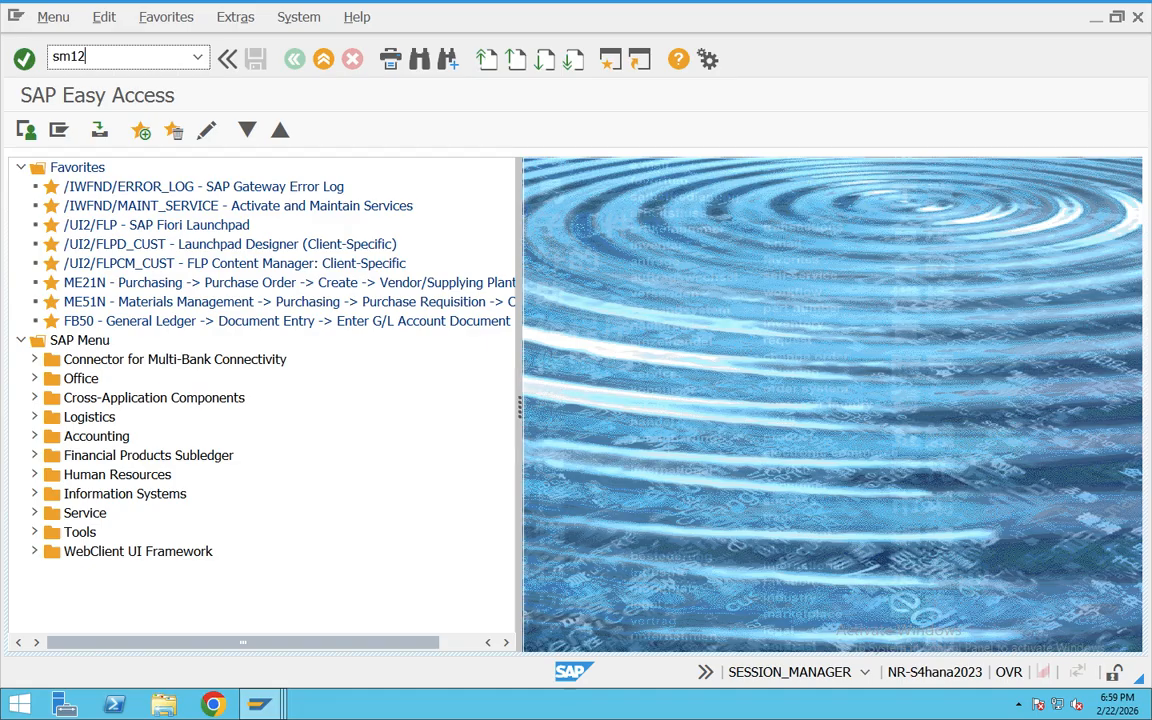
pyautogui.press('Return')
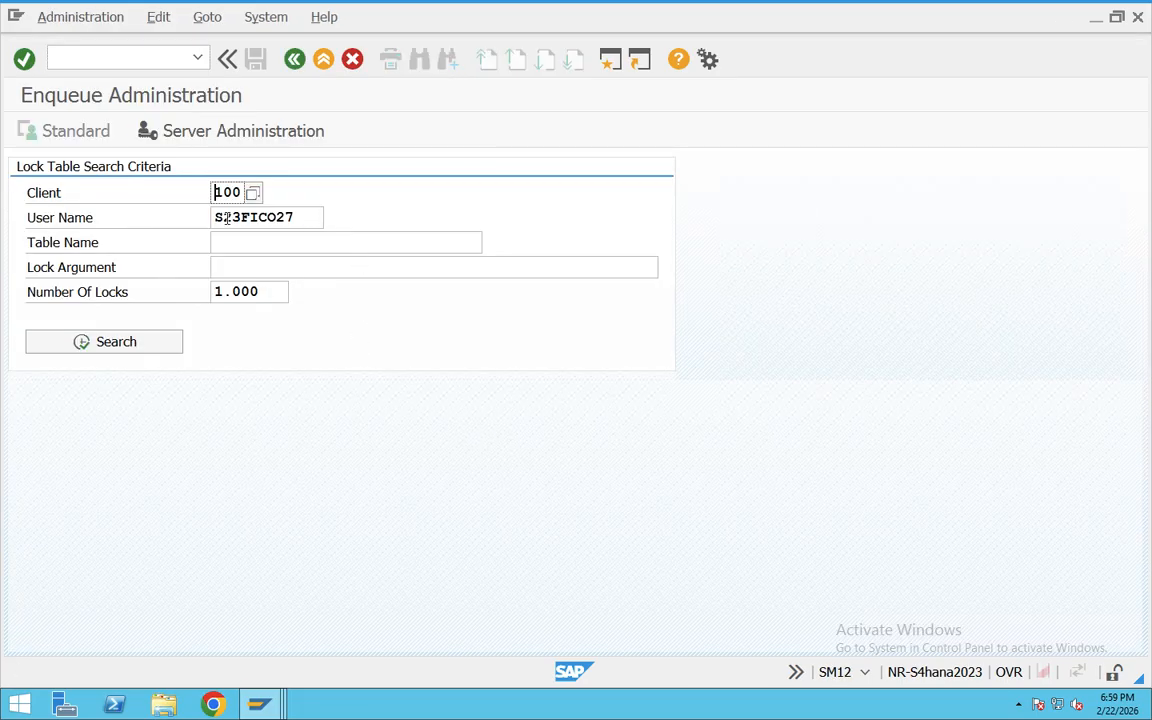
pyautogui.doubleClick(267, 218)
pyautogui.press('BackSpace')
pyautogui.click(160, 344)
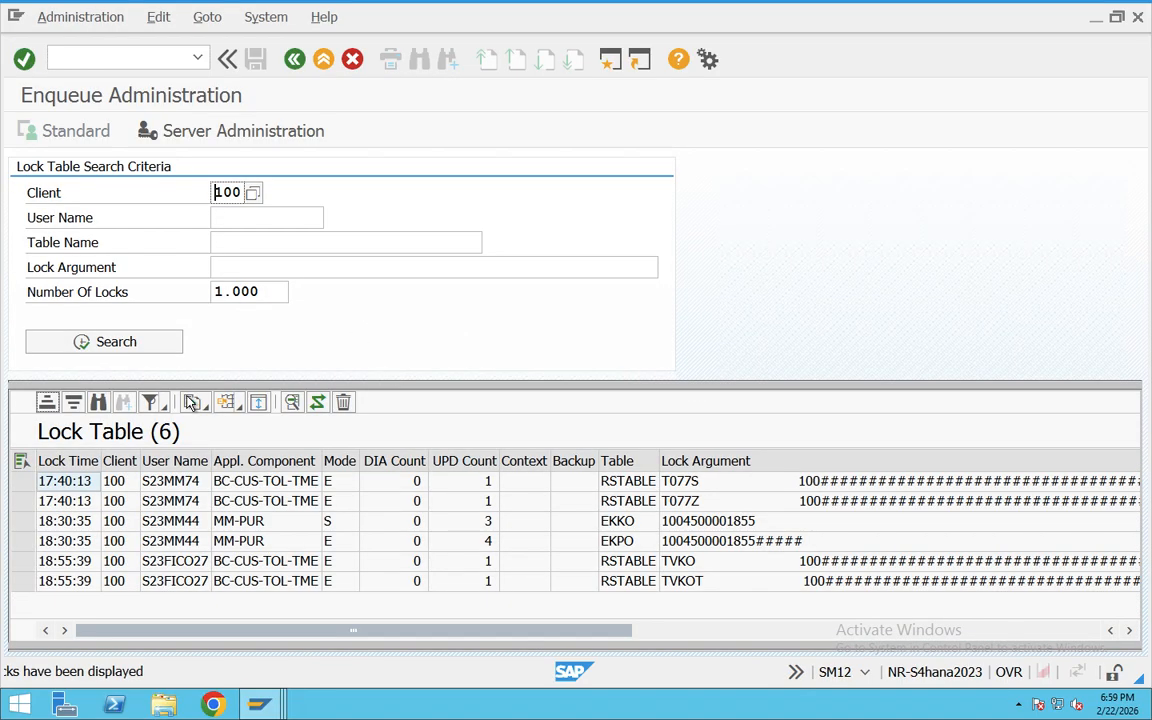
# Step: Delete all entries from the lock table and confirm the deletion
pyautogui.click(21, 461)
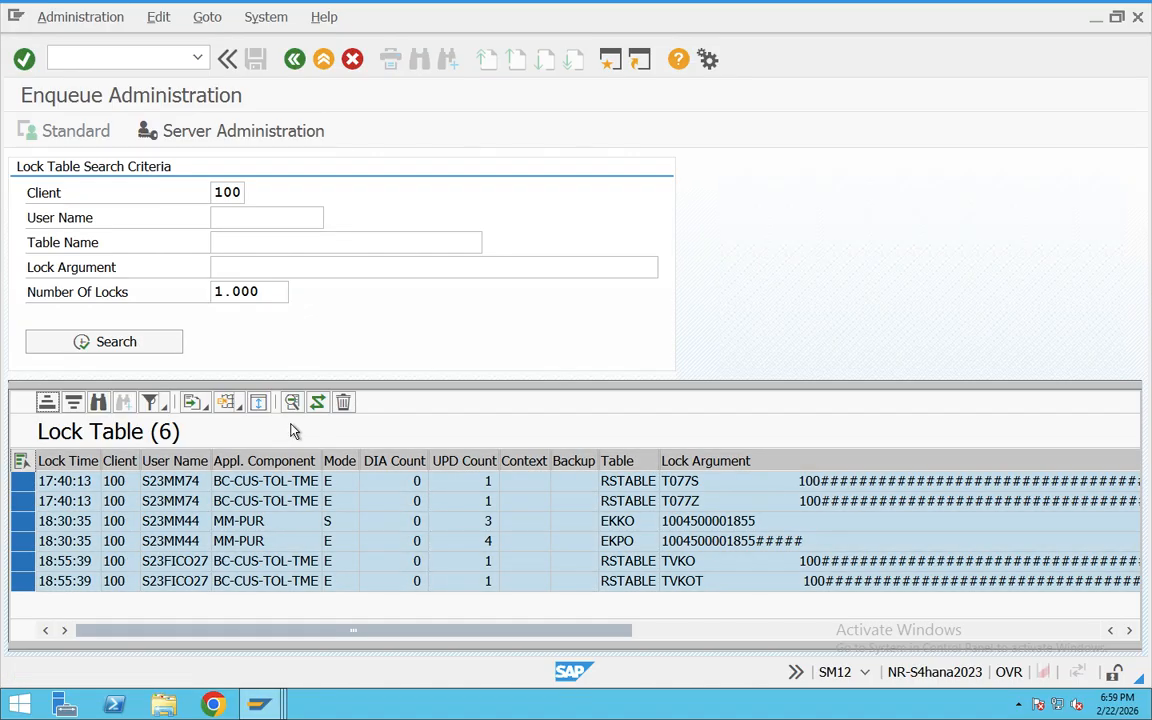
pyautogui.click(342, 402)
pyautogui.click(338, 478)
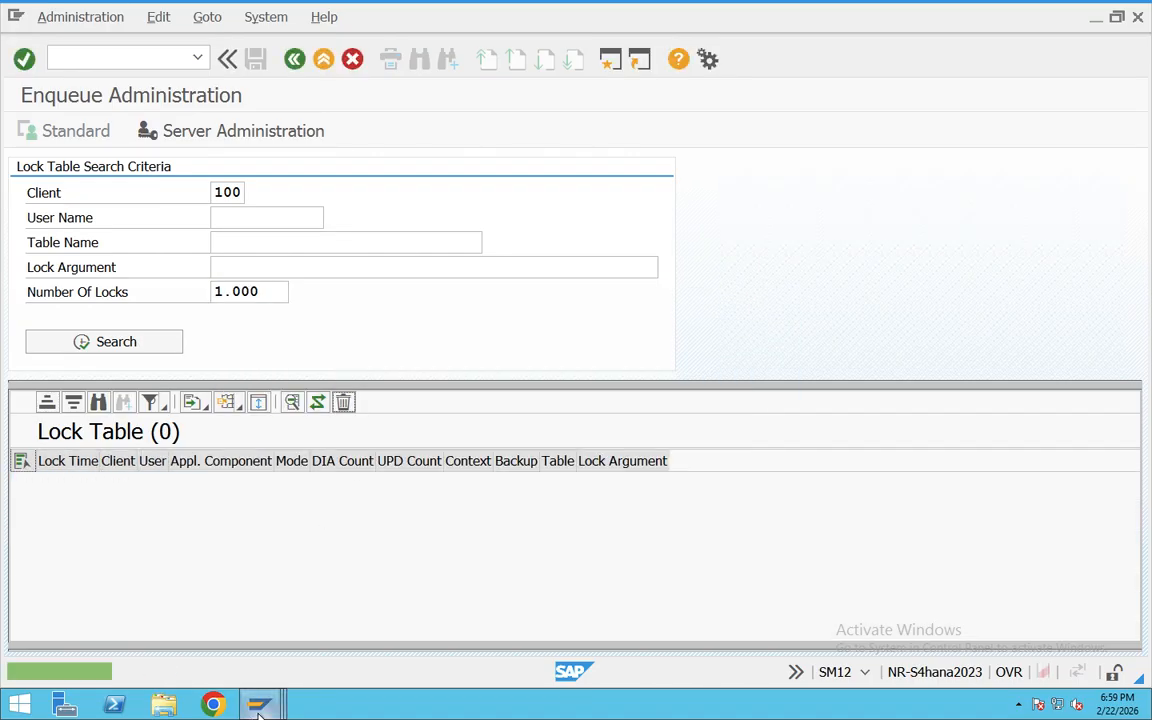
# Step: Return to the Display IMG session and show the IMG Activity keys as additional information beside the structure
pyautogui.moveTo(258, 706)
pyautogui.click(400, 630)
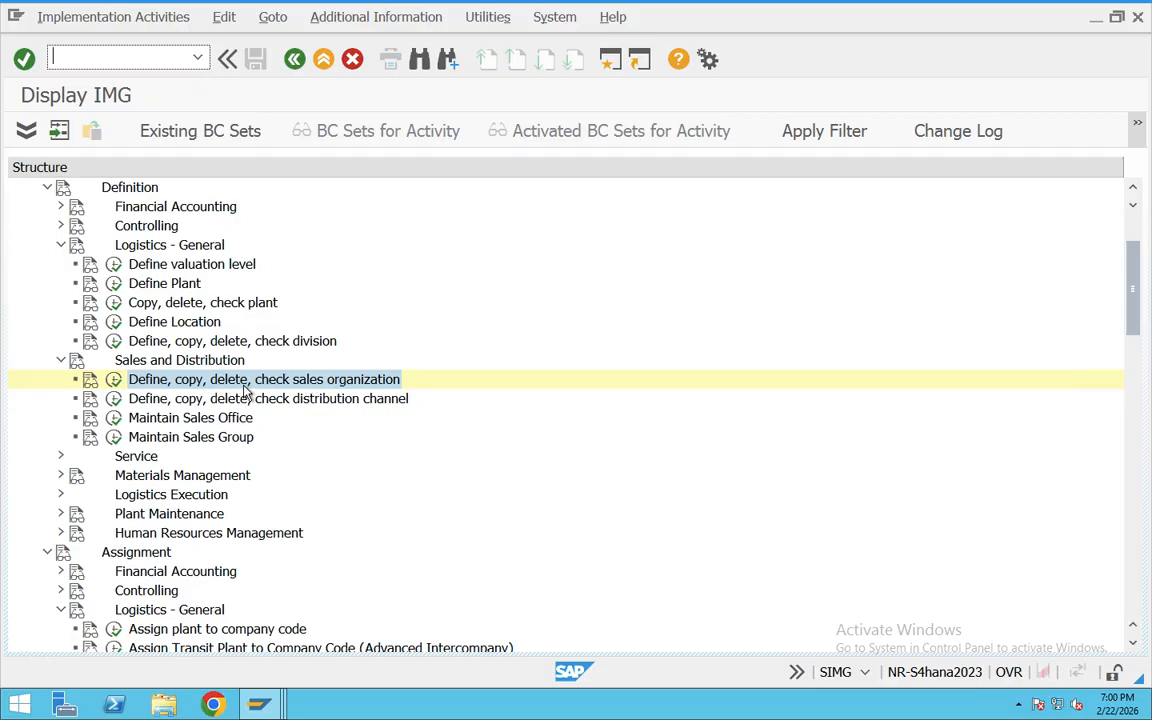
pyautogui.click(400, 20)
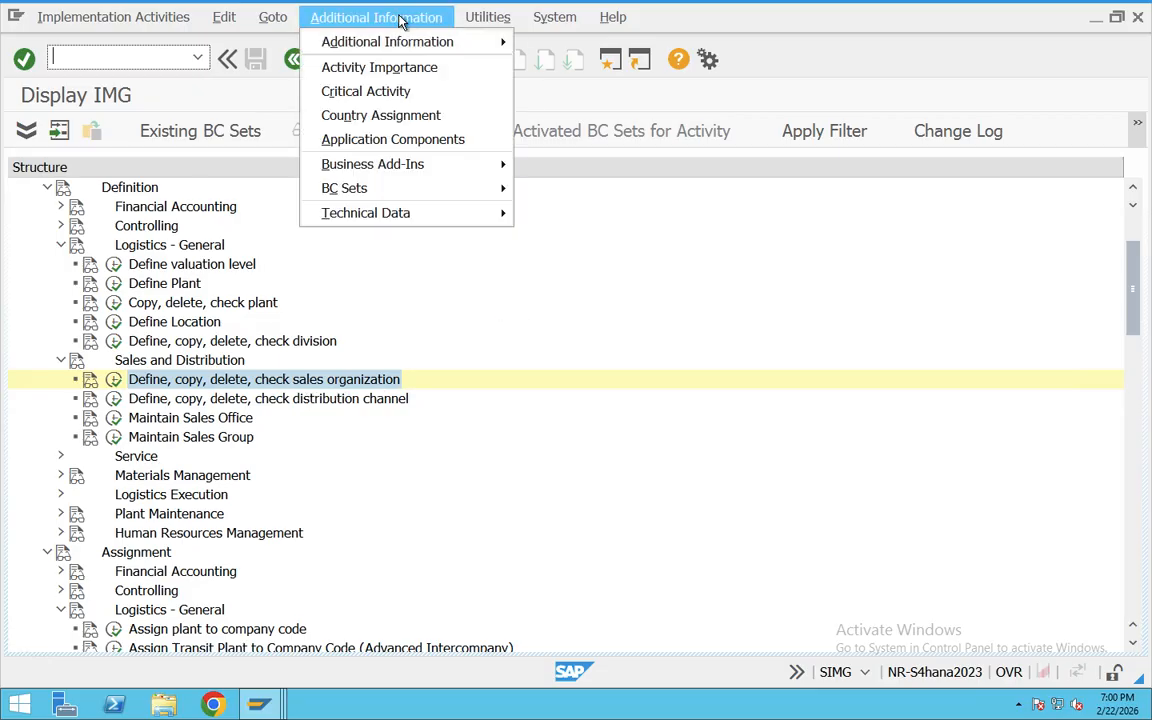
pyautogui.moveTo(430, 41)
pyautogui.moveTo(566, 66)
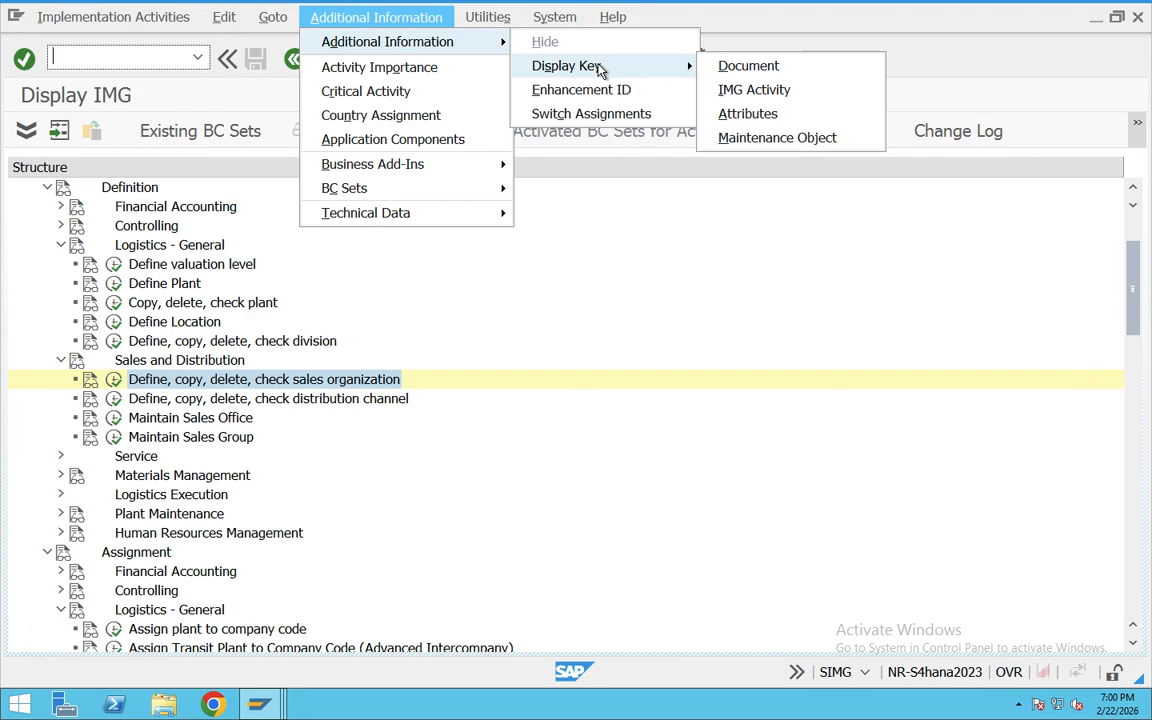
pyautogui.click(754, 90)
pyautogui.moveTo(800, 161); pyautogui.dragTo(856, 167)
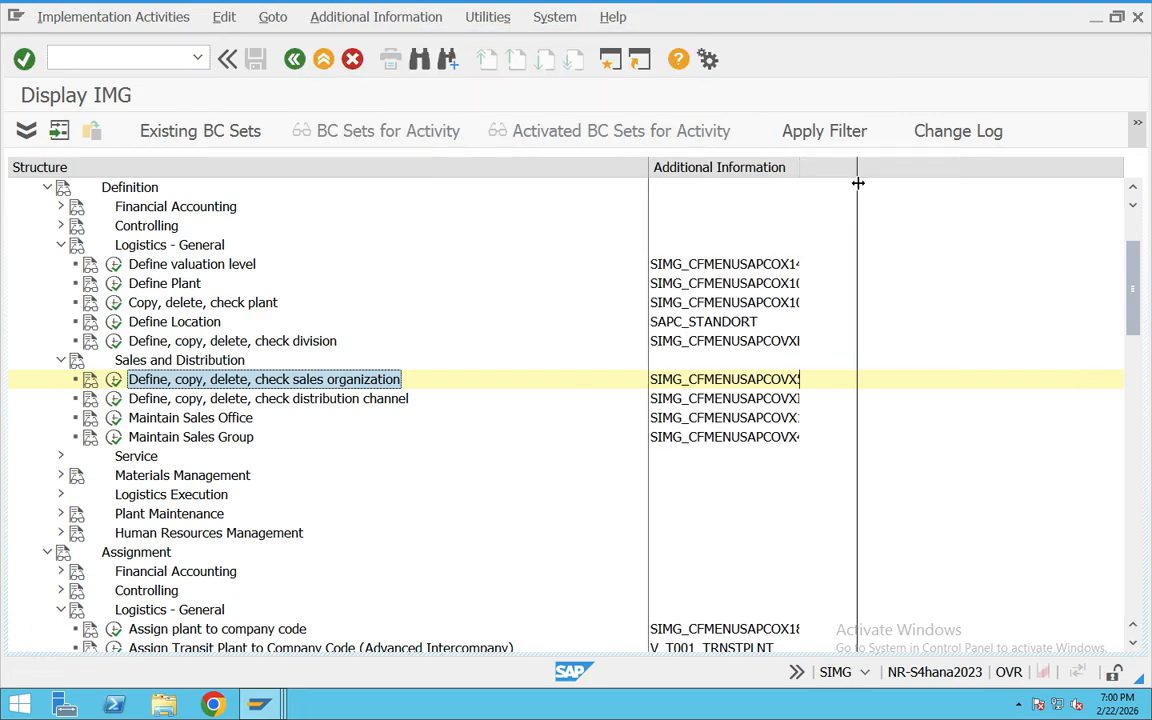
# Step: Open the documentation of the Define, copy, delete, check sales organization activity and copy its heading, introduction and full check list
pyautogui.click(90, 379)
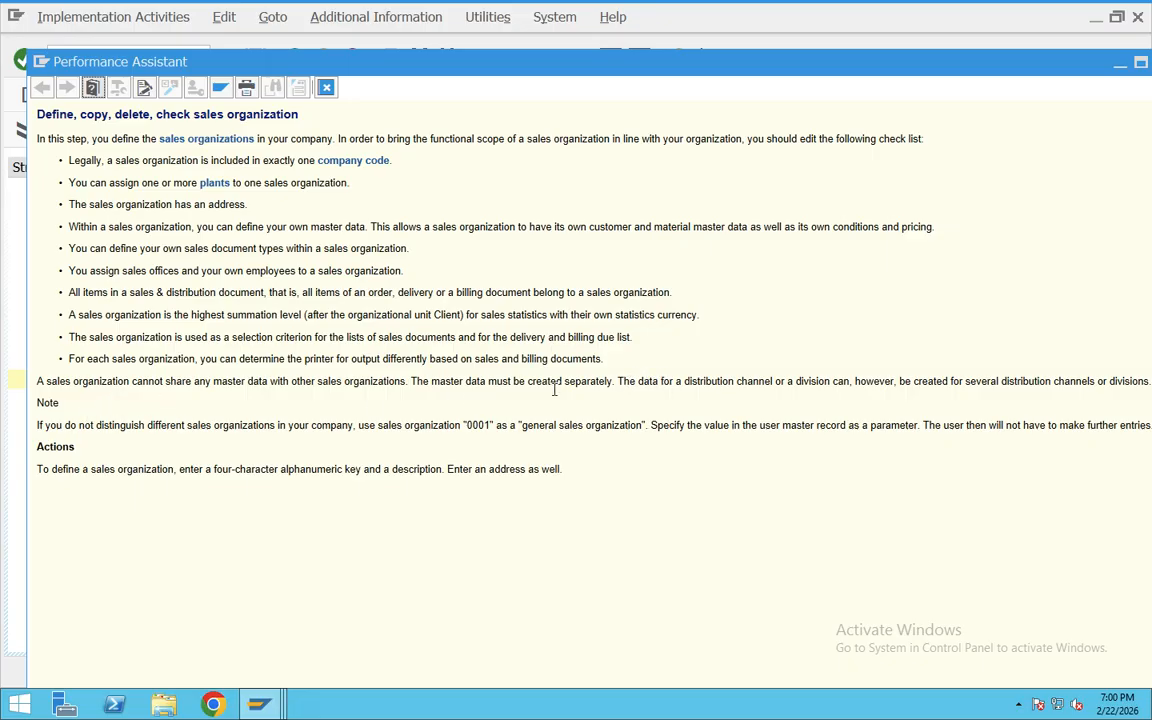
pyautogui.moveTo(604, 360); pyautogui.dragTo(38, 130)
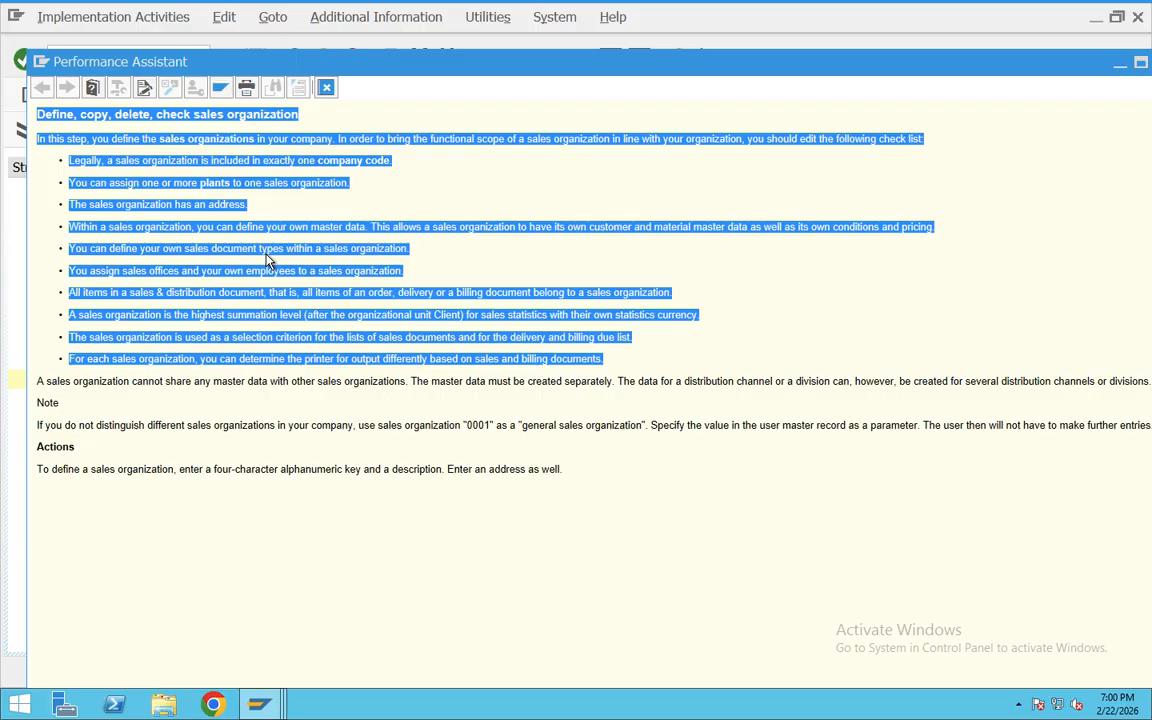
# Step: Switch to the ChatGPT conversation in the browser and submit the copied sales organization text followed by "--make this simplfy"
pyautogui.hotkey('ctrl', 'Right')
pyautogui.click(304, 17)
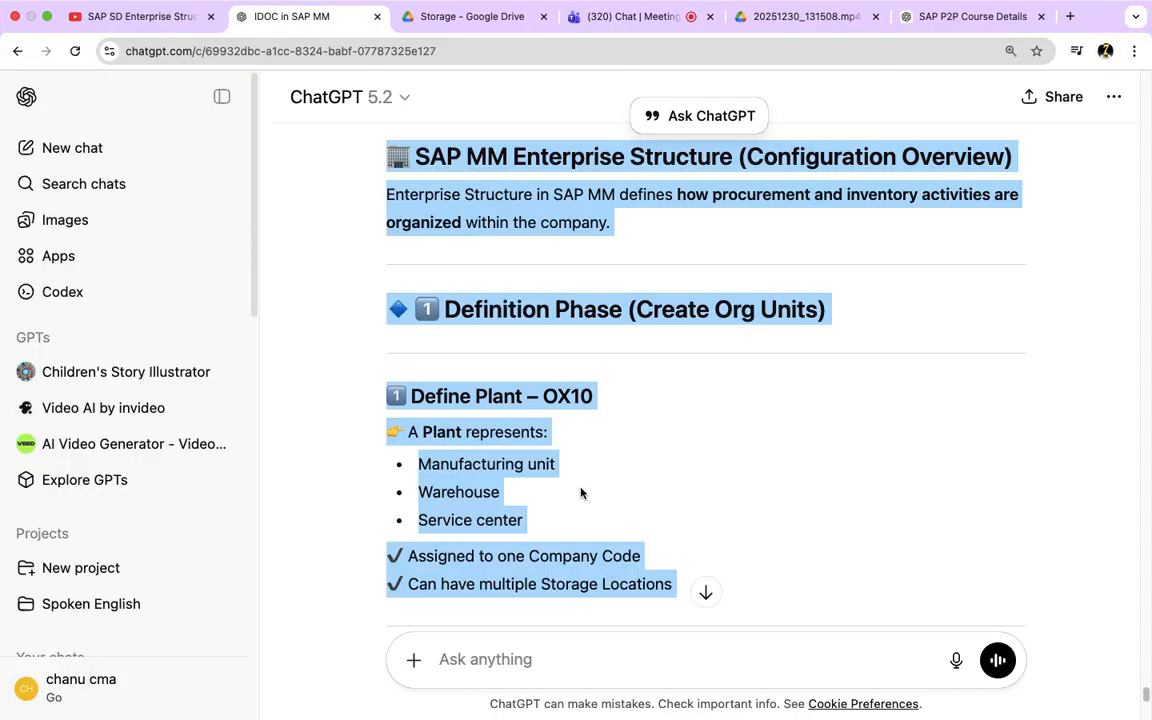
pyautogui.click(481, 659)
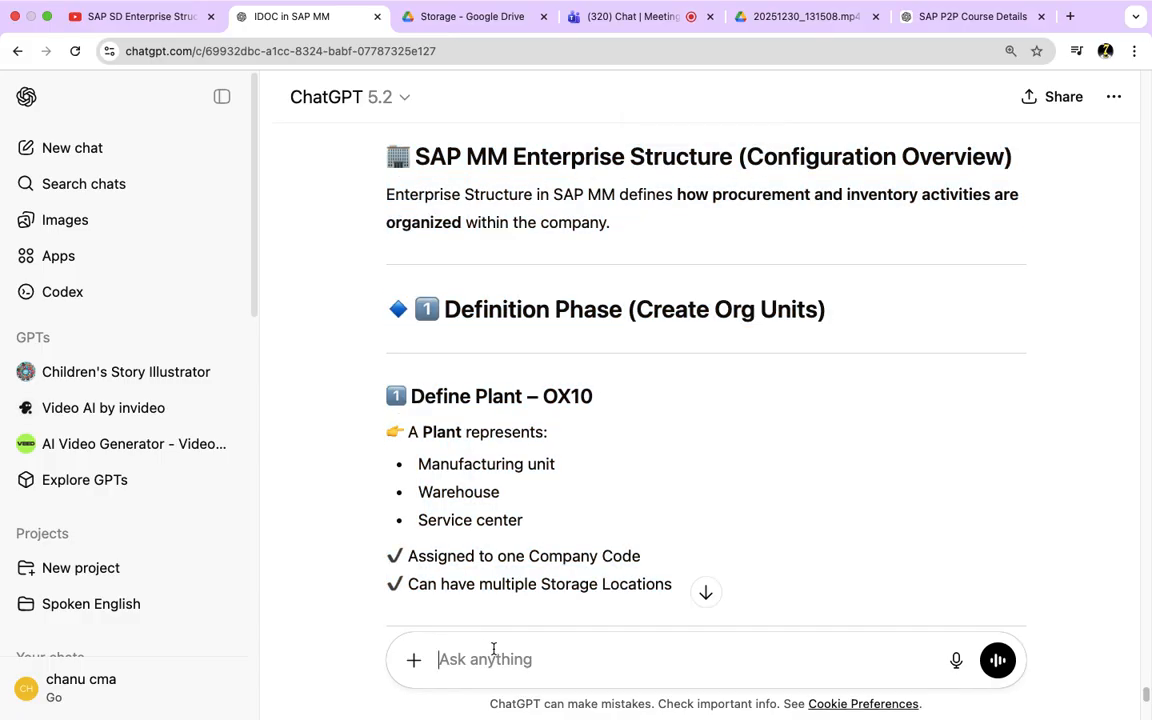
pyautogui.scroll(3, 623, 660)
pyautogui.scroll(-15, 623, 640)
pyautogui.scroll(-5, 515, 662)
pyautogui.press('super+v')
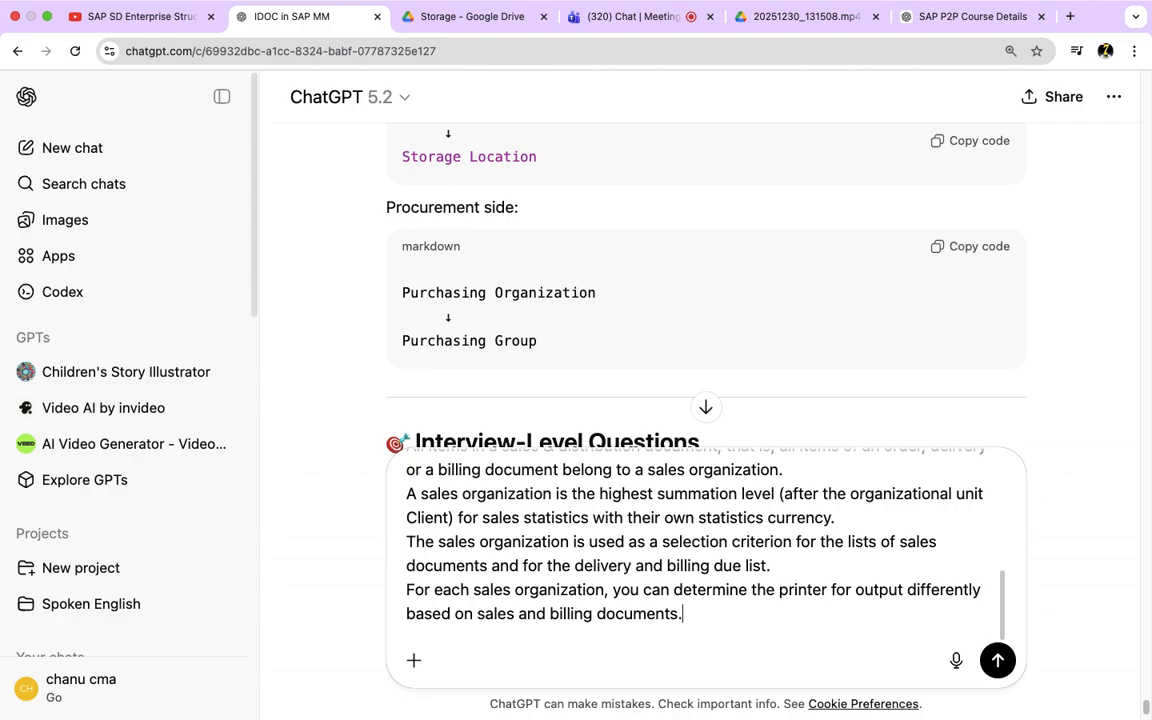
pyautogui.write('--make this simplfy')
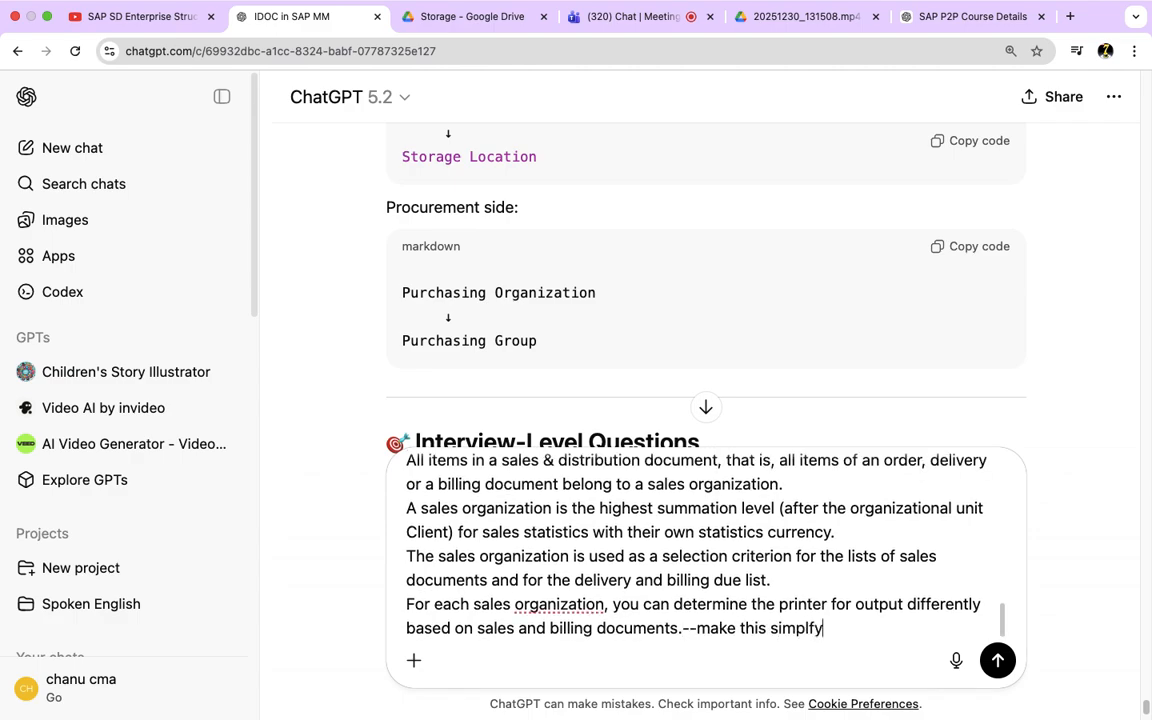
pyautogui.press('Return')
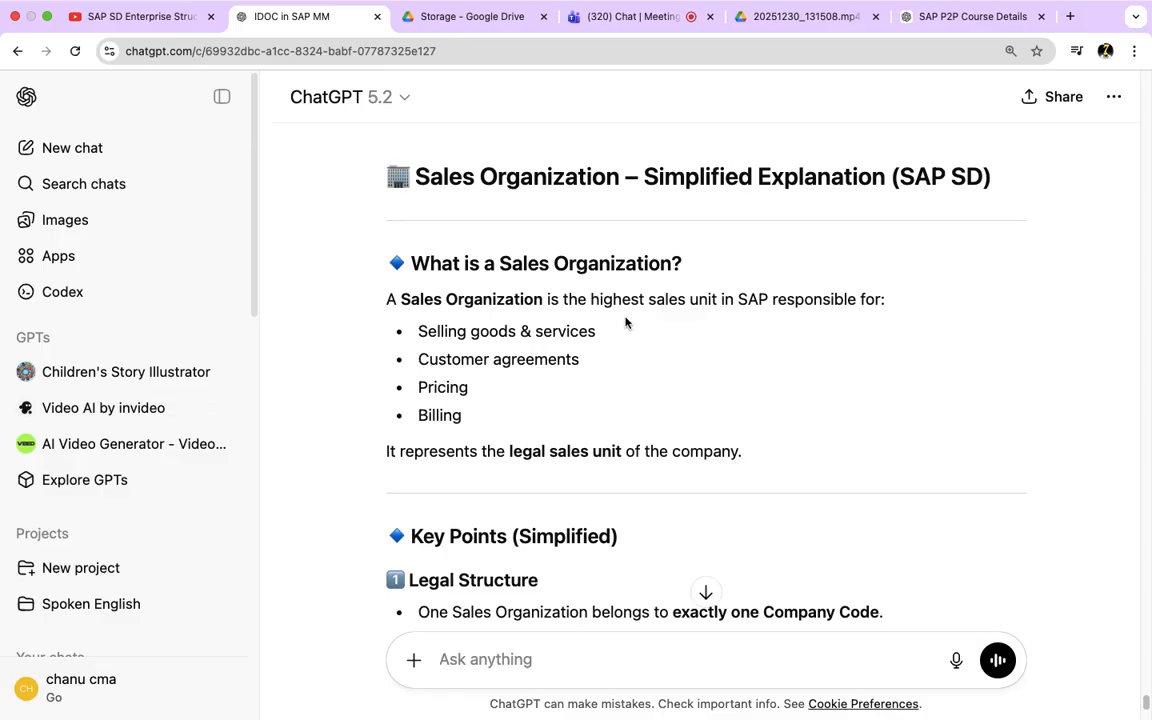
# Step: Read the "What is a Sales Organization?" section, highlighting its definition and the listed sales responsibilities
pyautogui.moveTo(593, 297); pyautogui.dragTo(880, 300)
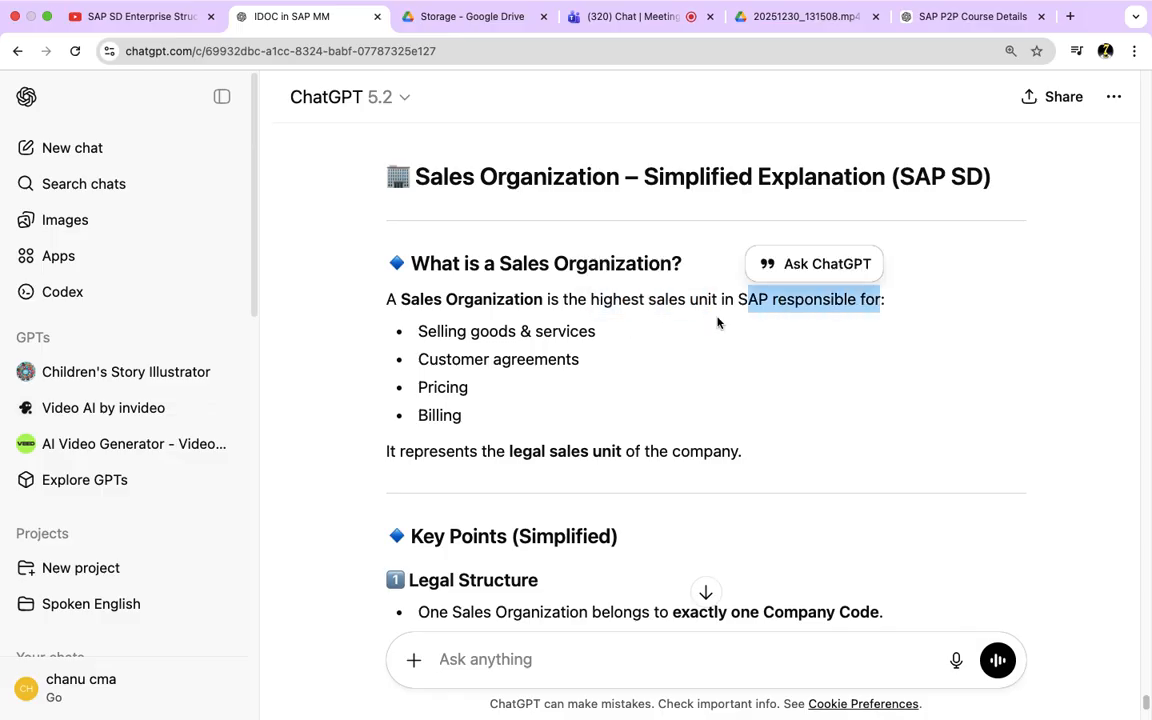
pyautogui.moveTo(418, 331); pyautogui.dragTo(607, 334)
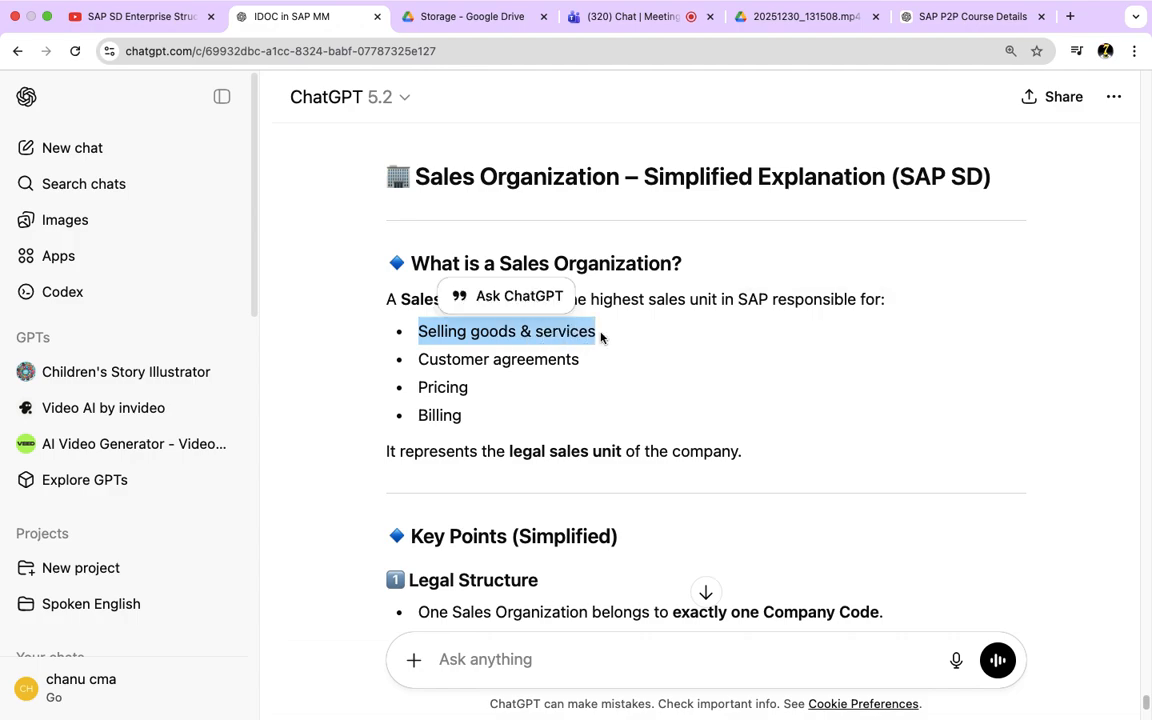
pyautogui.moveTo(418, 359); pyautogui.dragTo(579, 360)
pyautogui.moveTo(419, 387); pyautogui.dragTo(461, 415)
pyautogui.moveTo(741, 451); pyautogui.dragTo(385, 315)
pyautogui.click(681, 420)
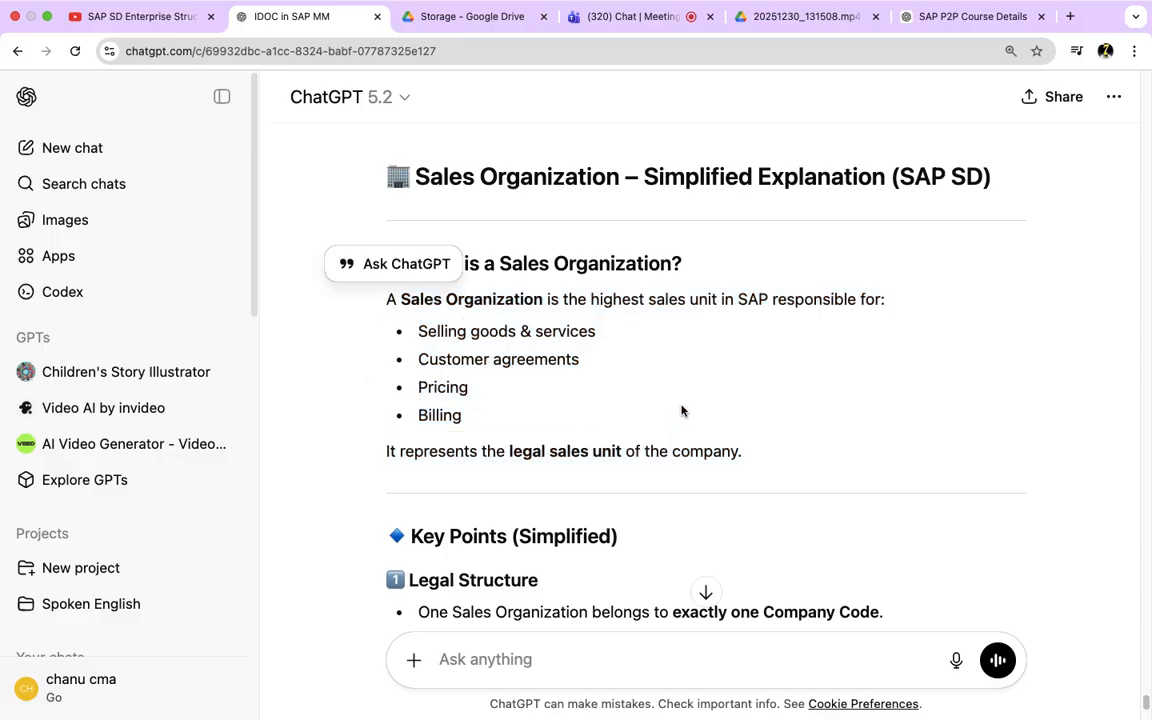
pyautogui.moveTo(590, 298); pyautogui.dragTo(681, 299)
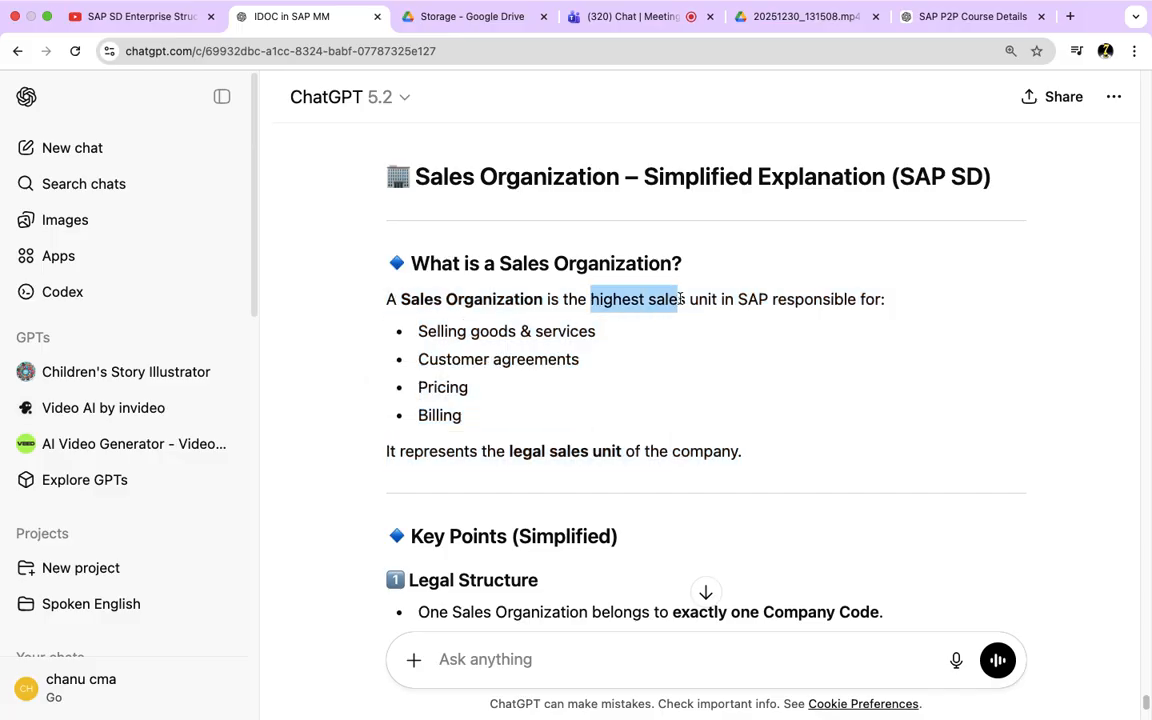
pyautogui.click(674, 365)
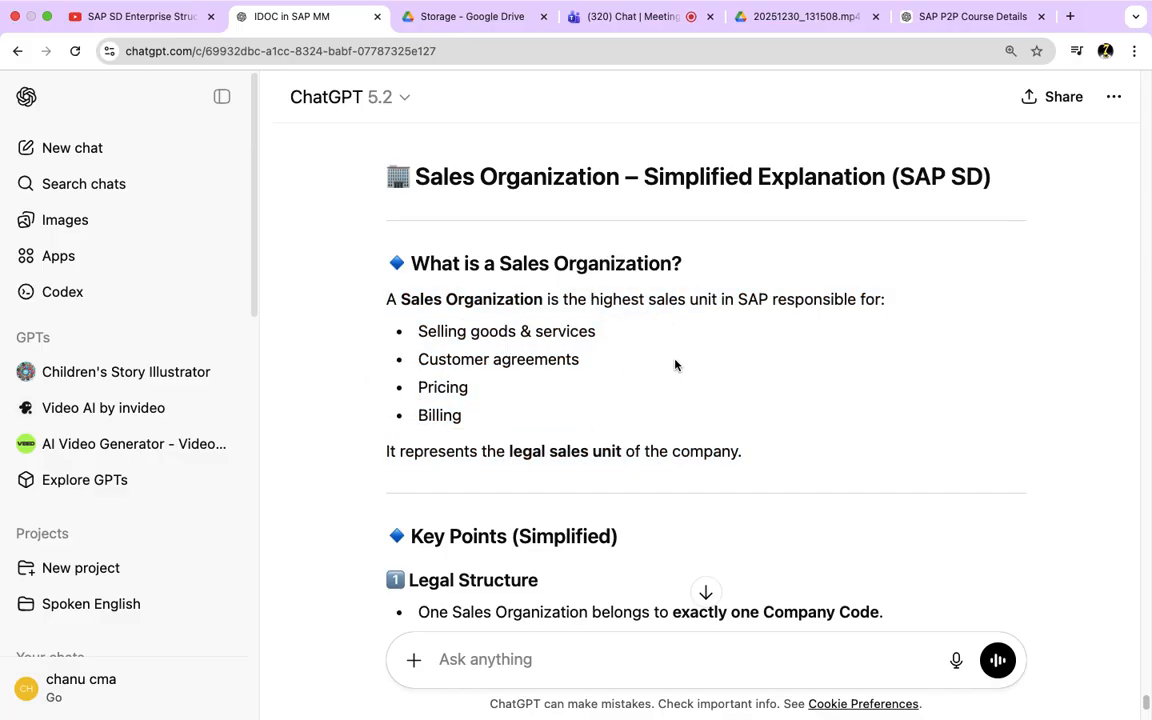
pyautogui.moveTo(782, 460); pyautogui.dragTo(356, 309)
pyautogui.click(523, 362)
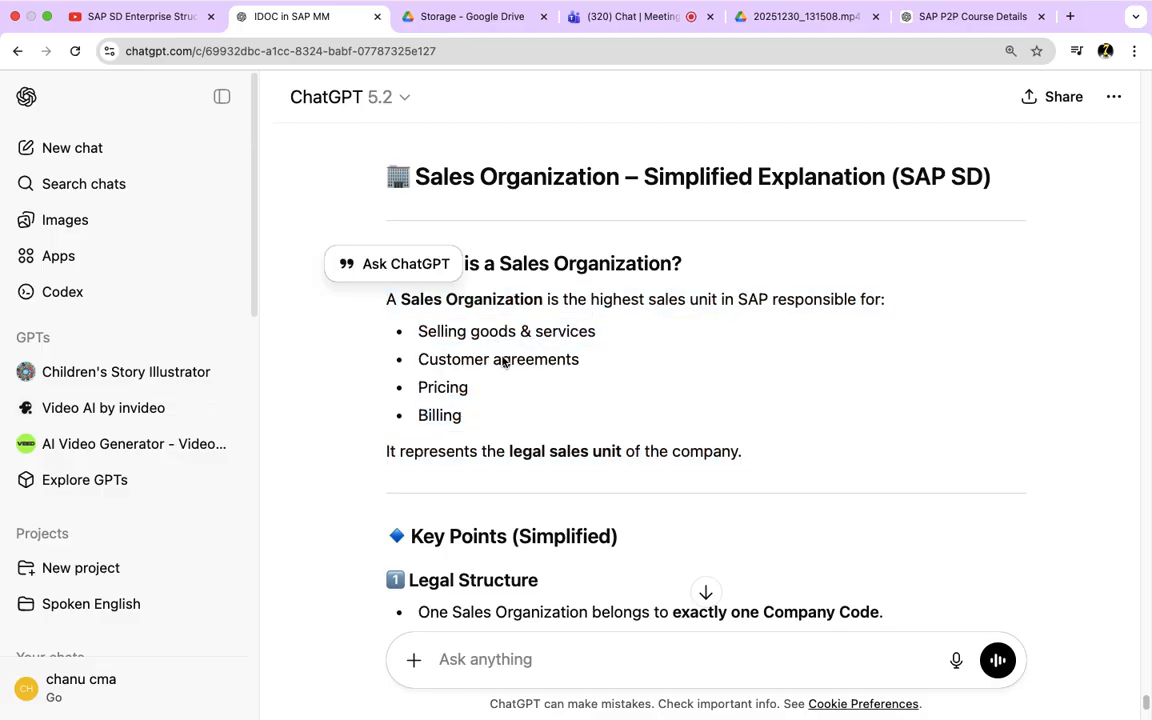
pyautogui.moveTo(419, 338); pyautogui.dragTo(615, 343)
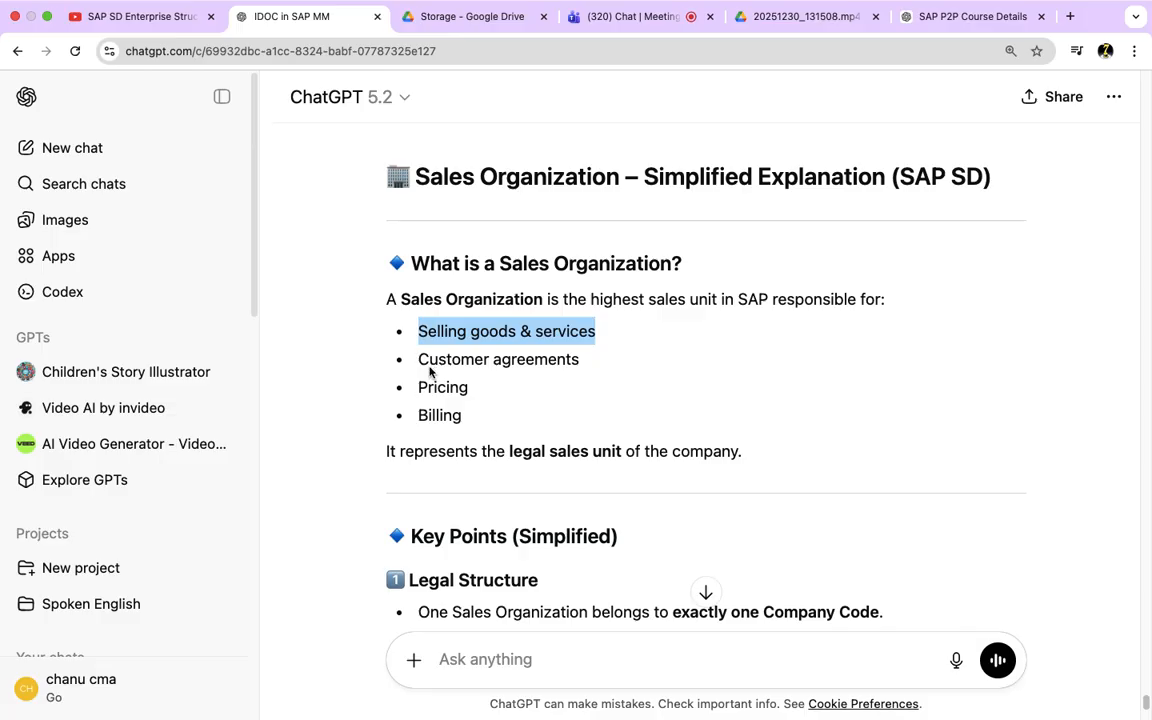
pyautogui.moveTo(430, 372); pyautogui.dragTo(589, 374)
pyautogui.moveTo(418, 387); pyautogui.dragTo(472, 389)
pyautogui.moveTo(418, 416); pyautogui.dragTo(563, 437)
pyautogui.moveTo(788, 458); pyautogui.dragTo(384, 300)
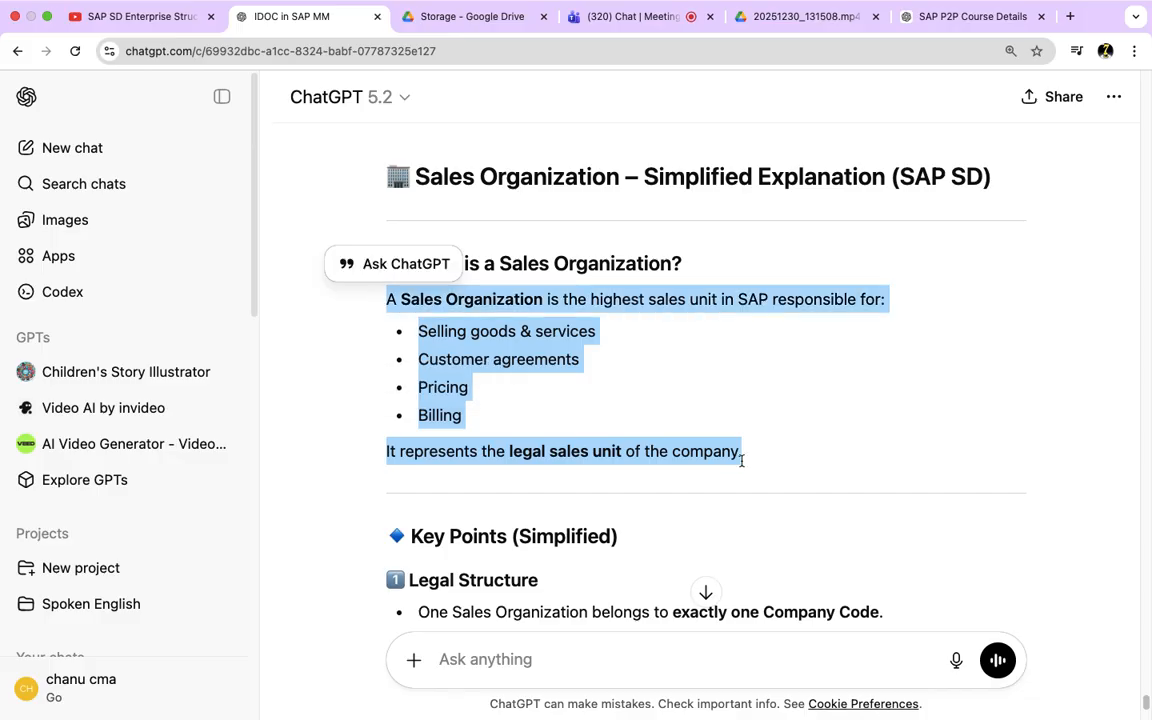
# Step: Review the Legal Structure and Plant Assignment key points, highlighting the company code and plant relationships
pyautogui.scroll(-3, 848, 485)
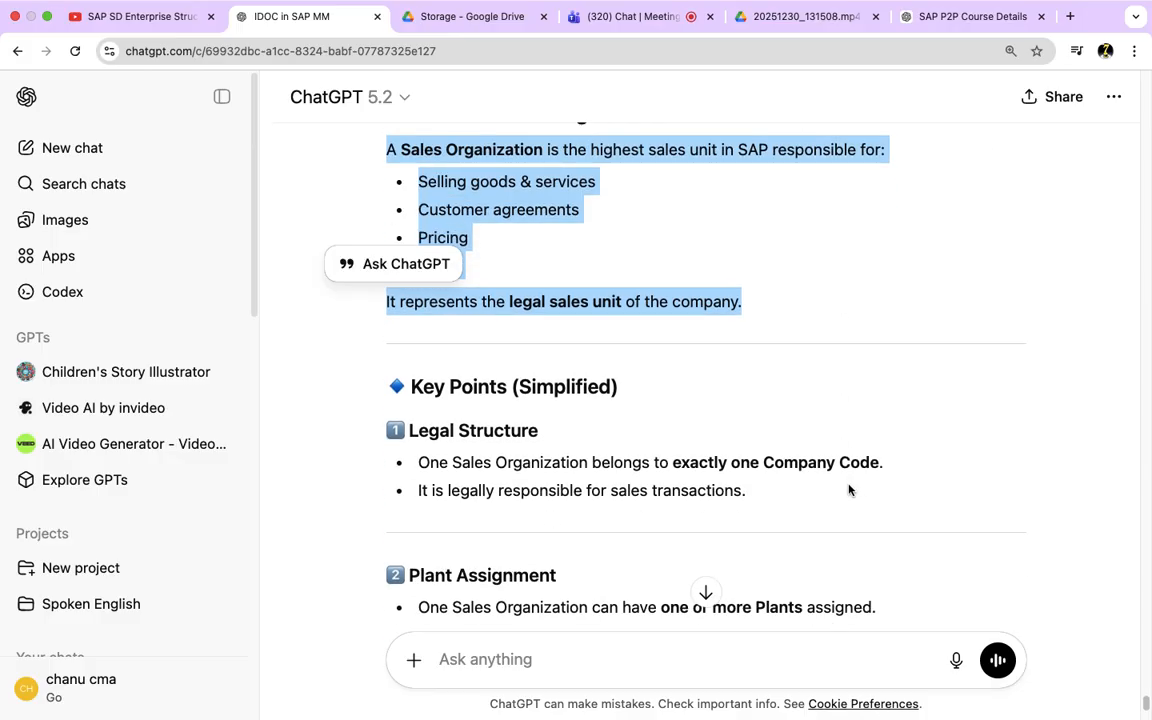
pyautogui.scroll(-2, 834, 510)
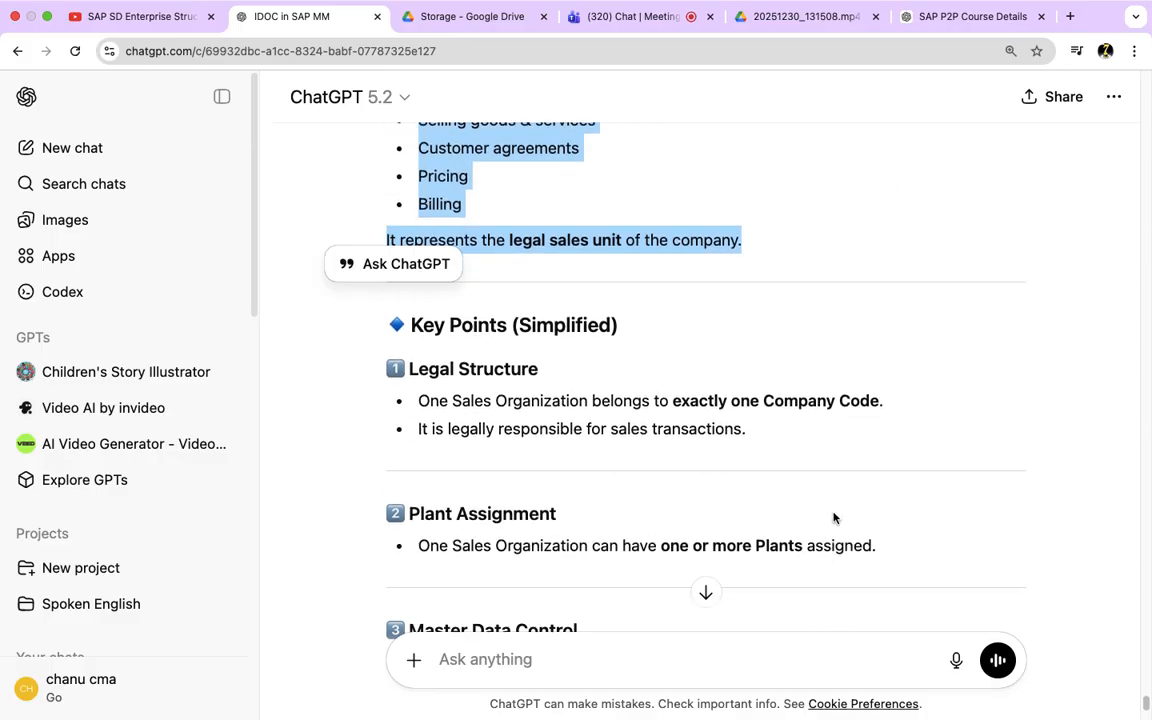
pyautogui.moveTo(890, 370); pyautogui.dragTo(761, 376)
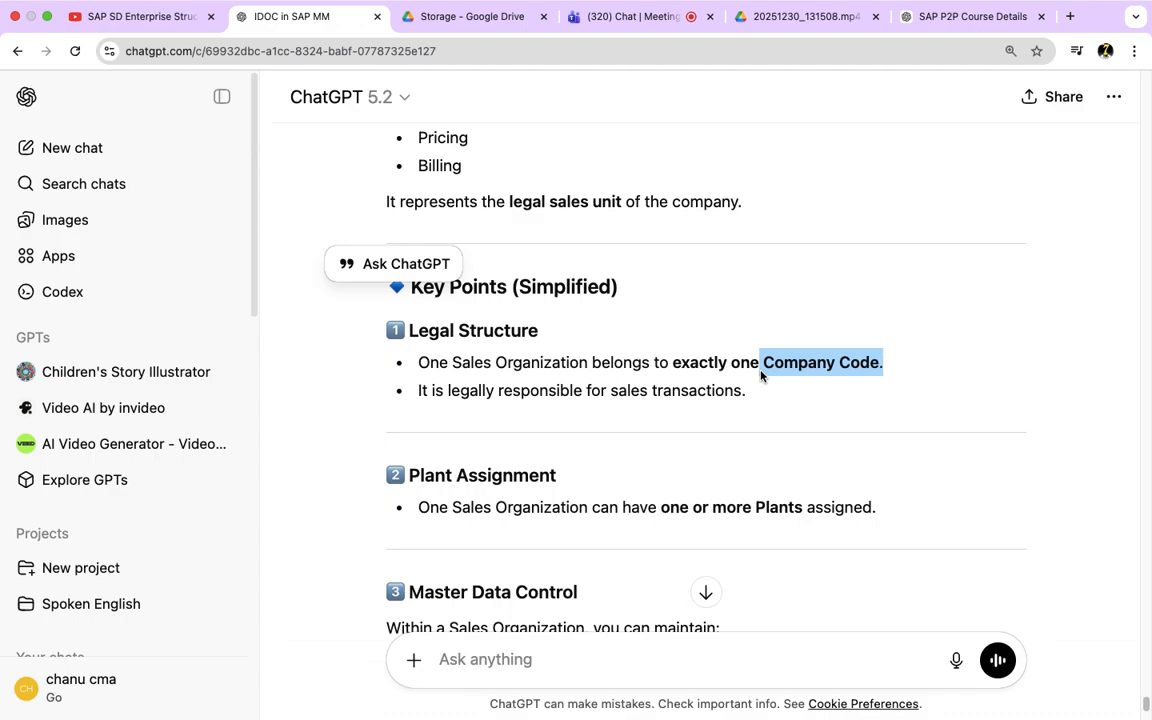
pyautogui.moveTo(883, 364); pyautogui.dragTo(776, 370)
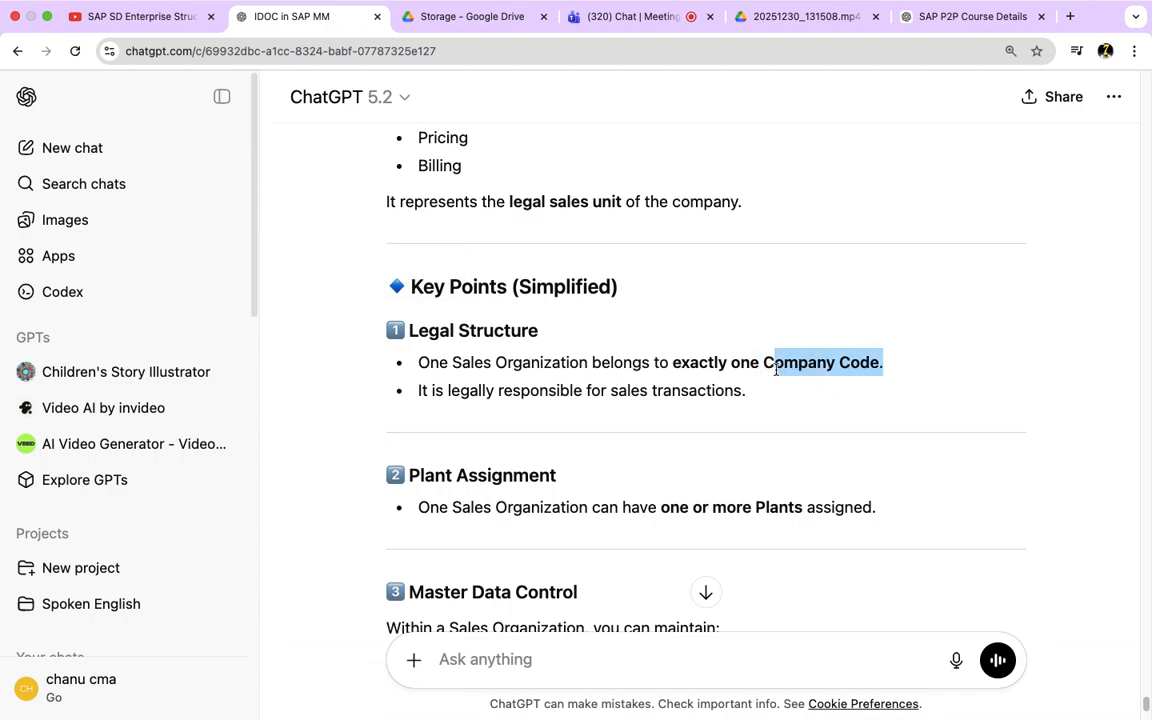
pyautogui.moveTo(657, 368); pyautogui.dragTo(450, 378)
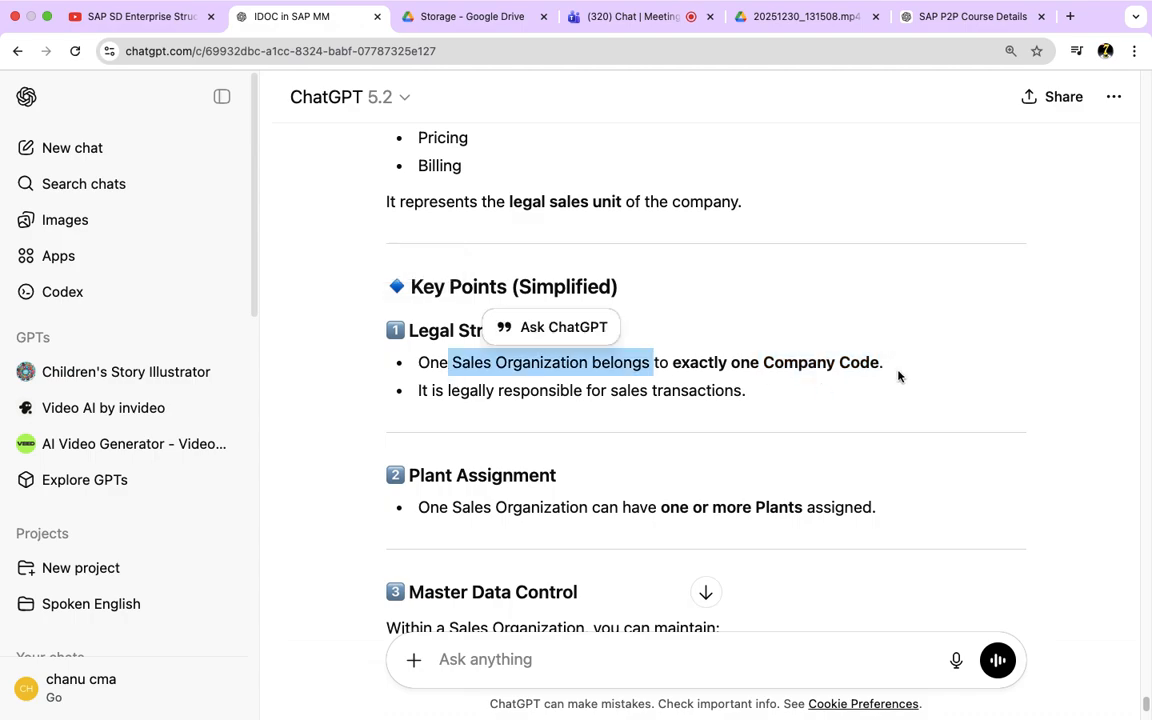
pyautogui.scroll(-3, 623, 497)
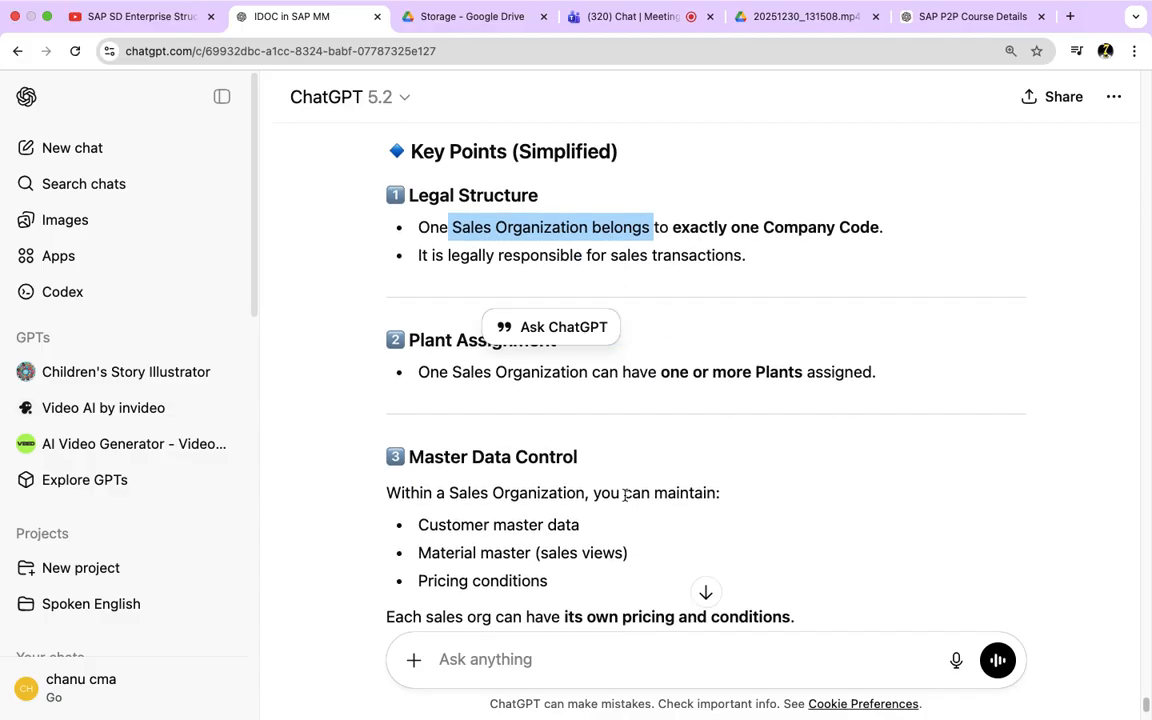
pyautogui.moveTo(418, 372); pyautogui.dragTo(896, 384)
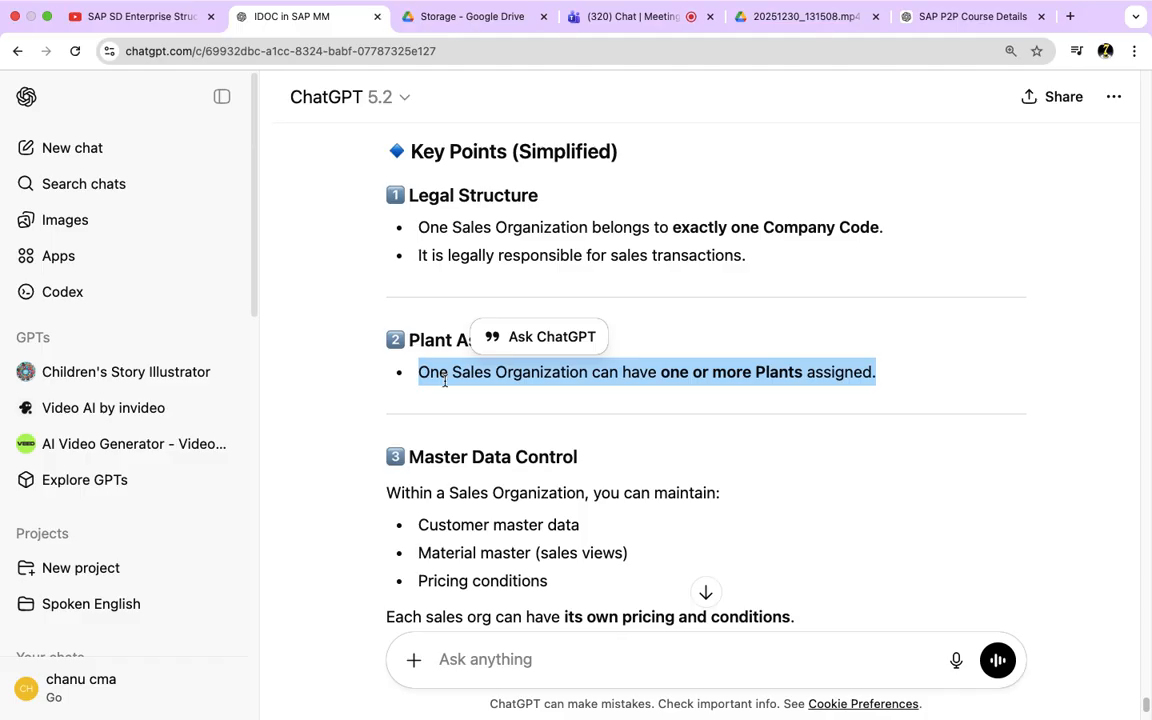
# Step: Review the Master Data Control and Sales Documents key points, highlighting the maintainable data and the document types
pyautogui.scroll(-3, 420, 400)
pyautogui.scroll(2, 464, 453)
pyautogui.scroll(1, 464, 453)
pyautogui.moveTo(579, 482); pyautogui.dragTo(446, 483)
pyautogui.moveTo(628, 511); pyautogui.dragTo(415, 521)
pyautogui.moveTo(561, 543); pyautogui.dragTo(400, 418)
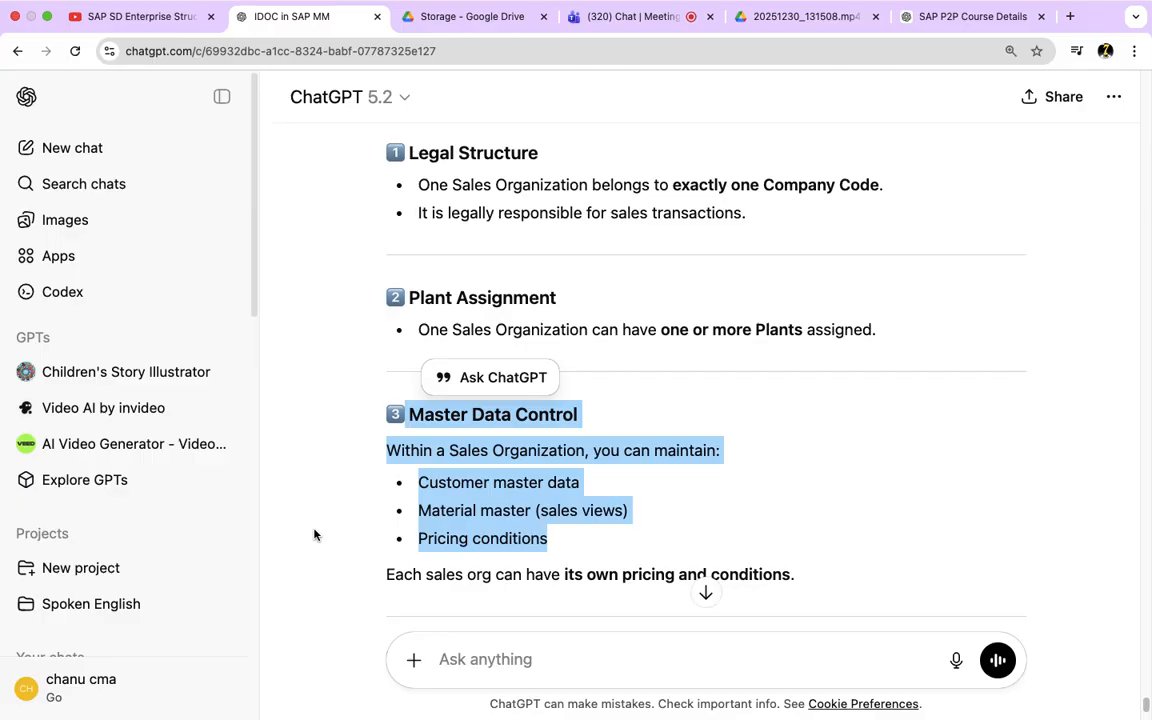
pyautogui.scroll(-6, 314, 535)
pyautogui.scroll(2, 314, 535)
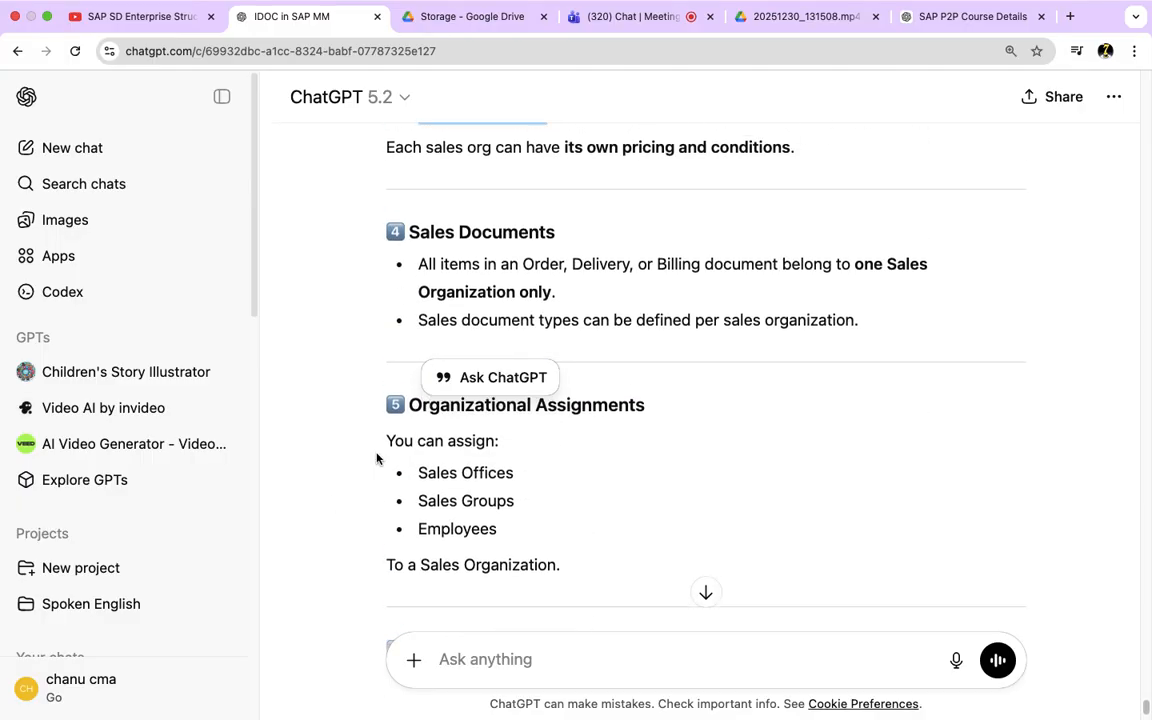
pyautogui.moveTo(568, 236); pyautogui.dragTo(431, 232)
pyautogui.moveTo(576, 266); pyautogui.dragTo(700, 264)
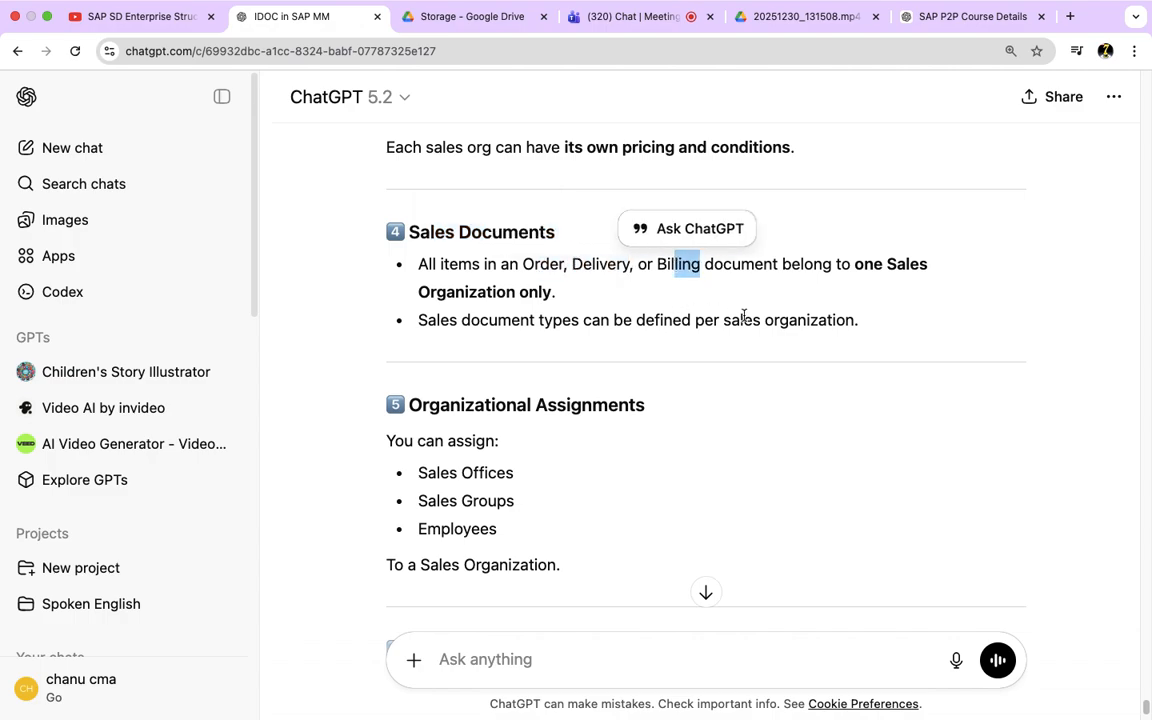
# Step: Review the Organizational Assignments key point, highlighting the sales offices, sales groups and employees assignable to a sales organization
pyautogui.scroll(-3, 612, 410)
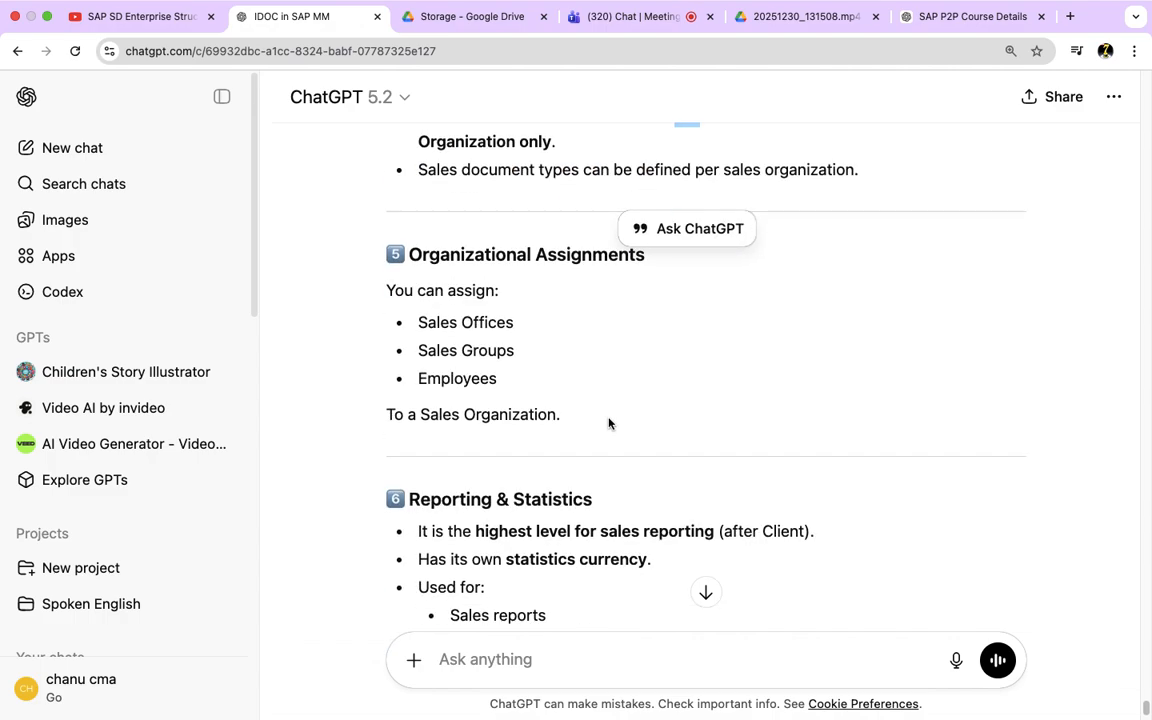
pyautogui.moveTo(559, 414); pyautogui.dragTo(390, 278)
pyautogui.click(494, 342)
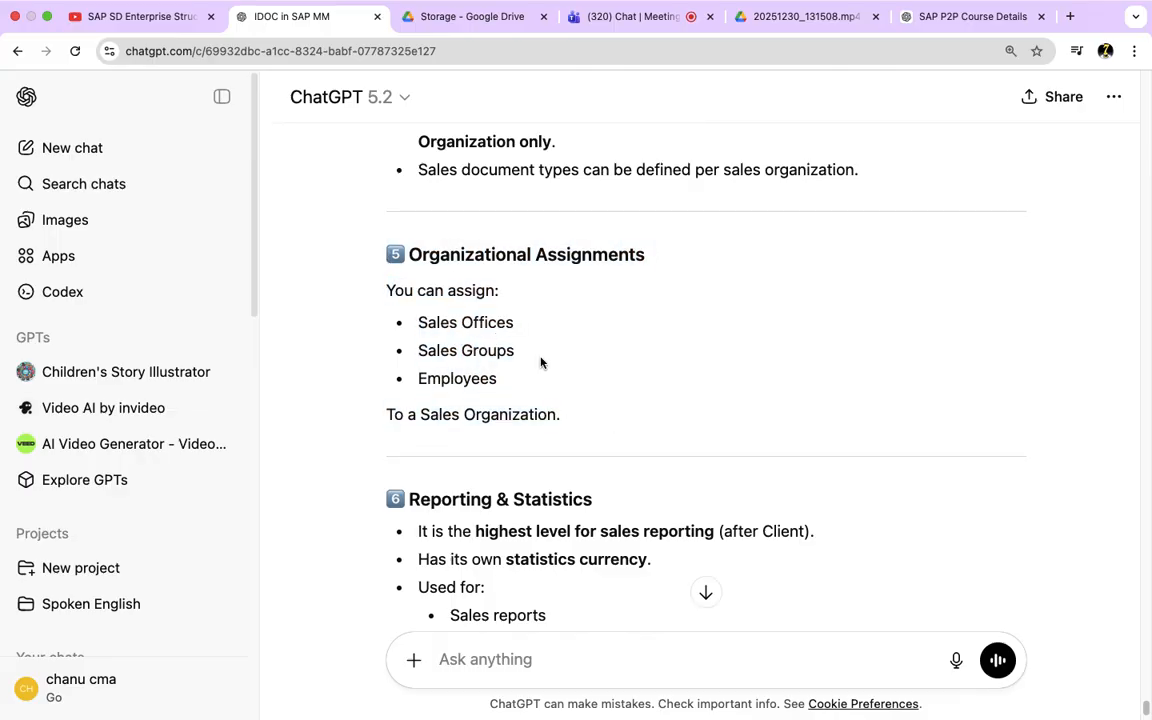
pyautogui.moveTo(522, 356); pyautogui.dragTo(405, 360)
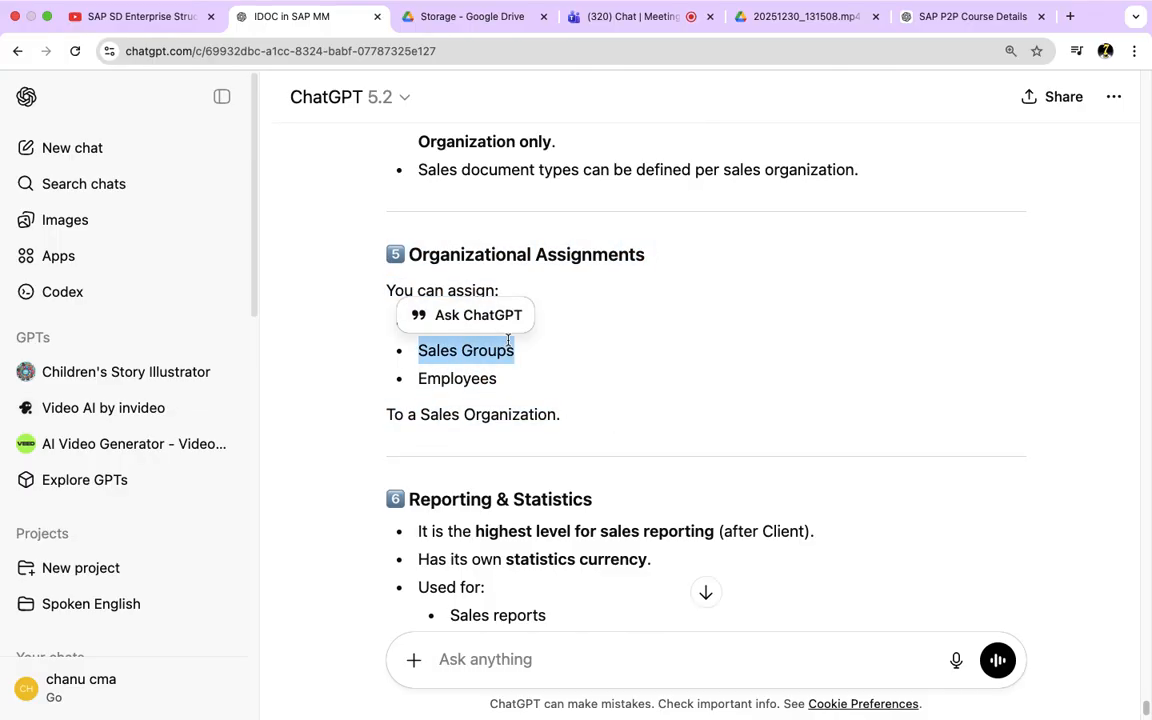
pyautogui.moveTo(522, 388); pyautogui.dragTo(404, 290)
pyautogui.moveTo(555, 412); pyautogui.dragTo(393, 285)
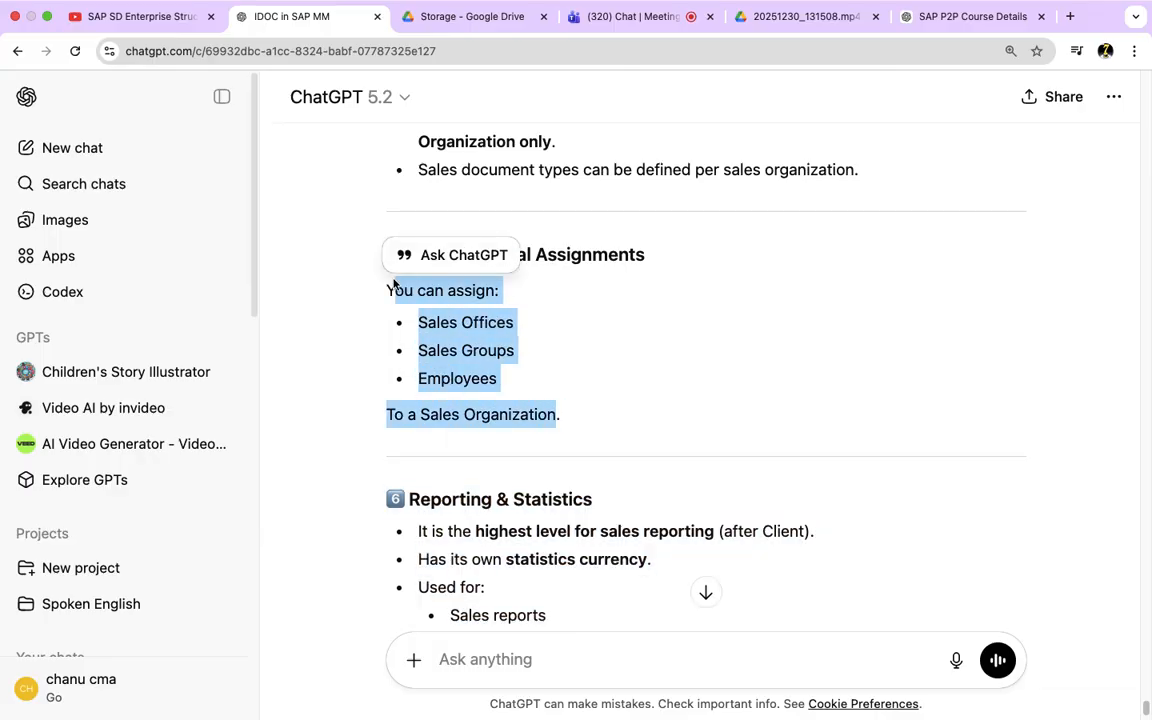
pyautogui.click(508, 383)
# Step: Review the Reporting & Statistics and Output Control key points, highlighting "highest level for sales reporting"
pyautogui.scroll(-4, 508, 383)
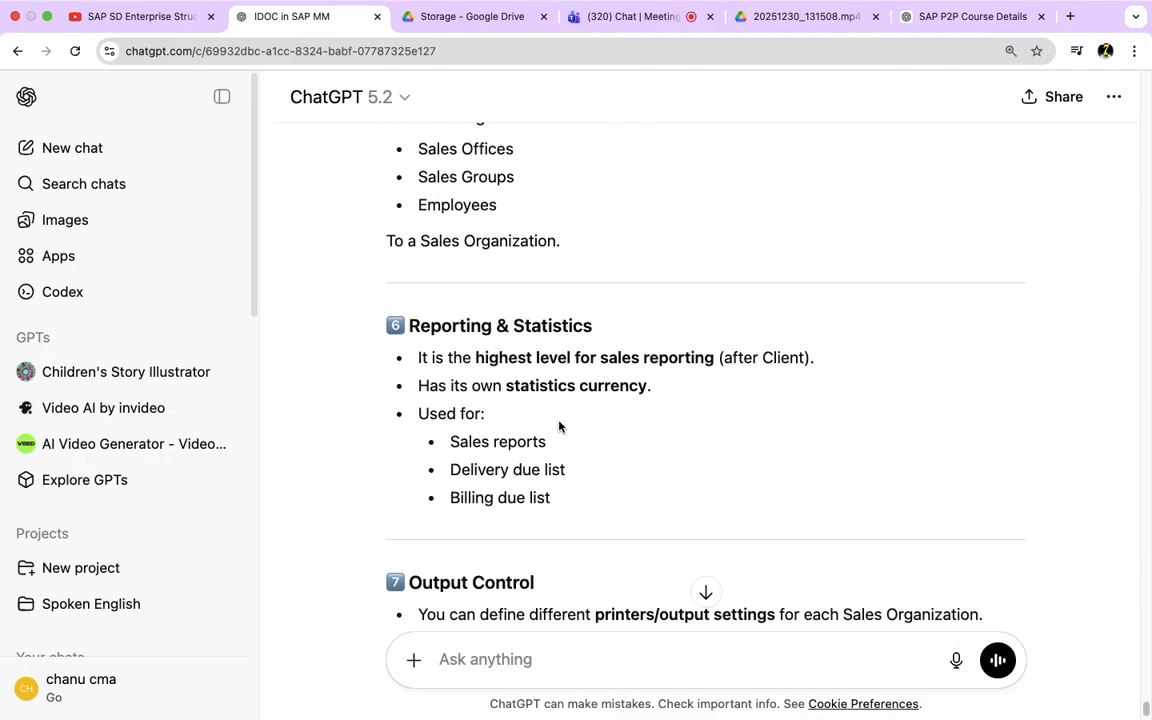
pyautogui.moveTo(477, 346); pyautogui.dragTo(723, 341)
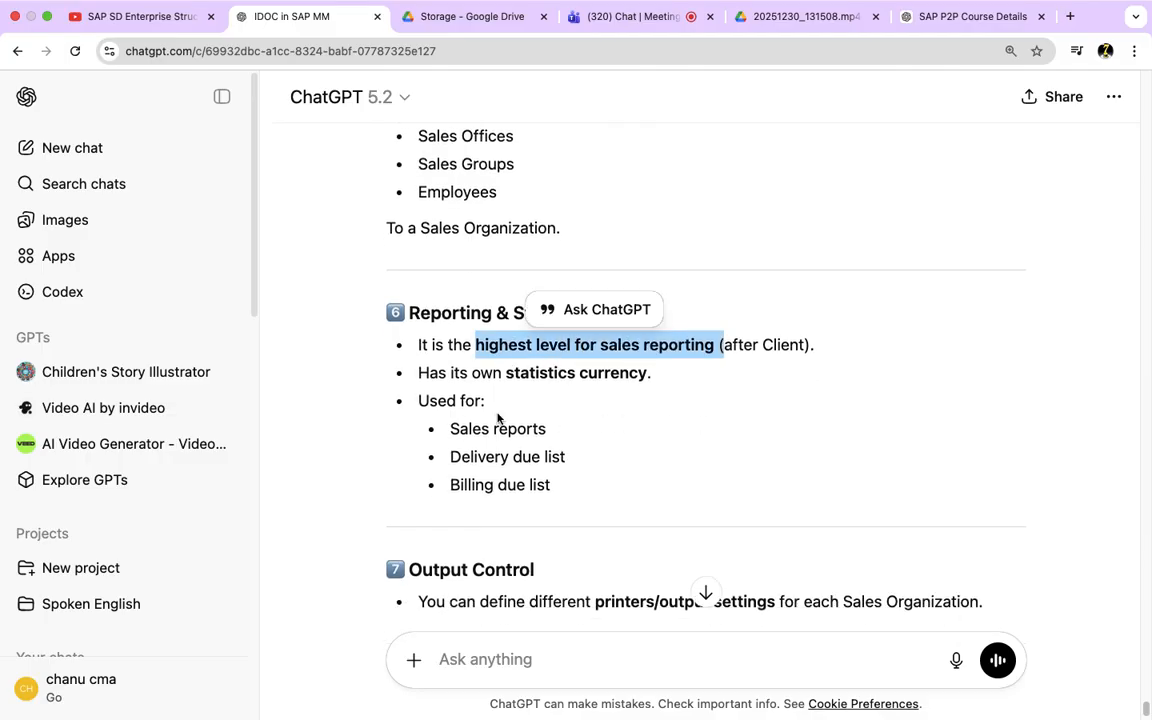
pyautogui.scroll(-10, 497, 418)
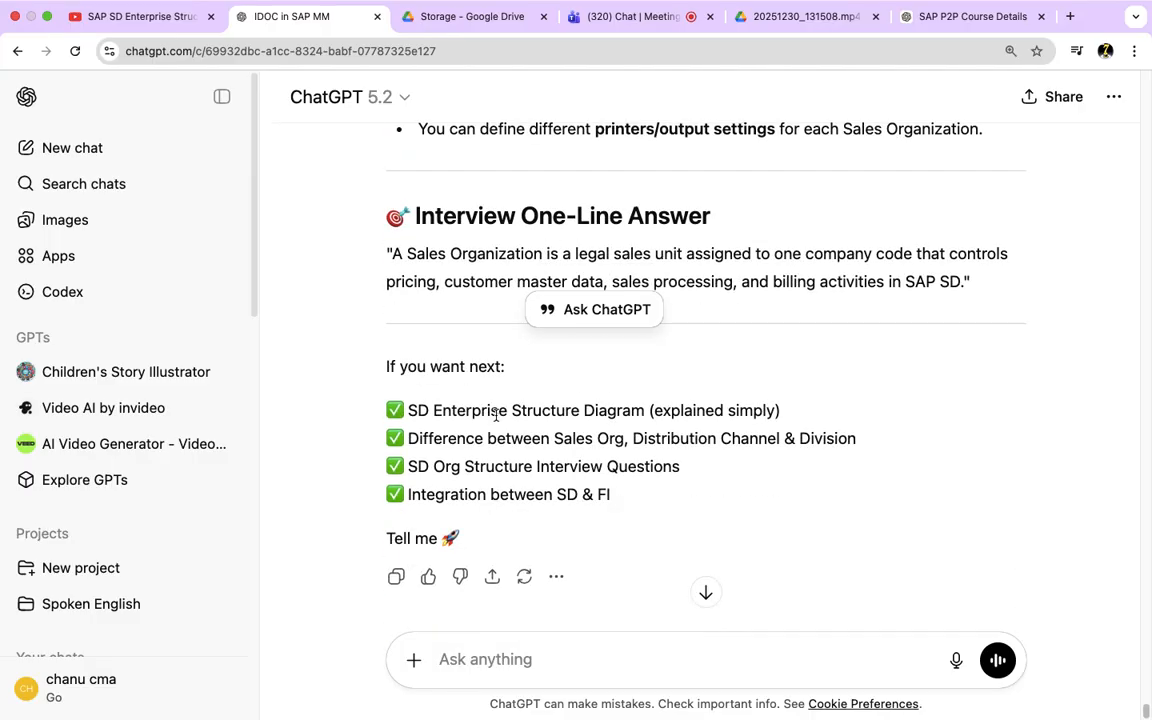
pyautogui.scroll(6, 497, 418)
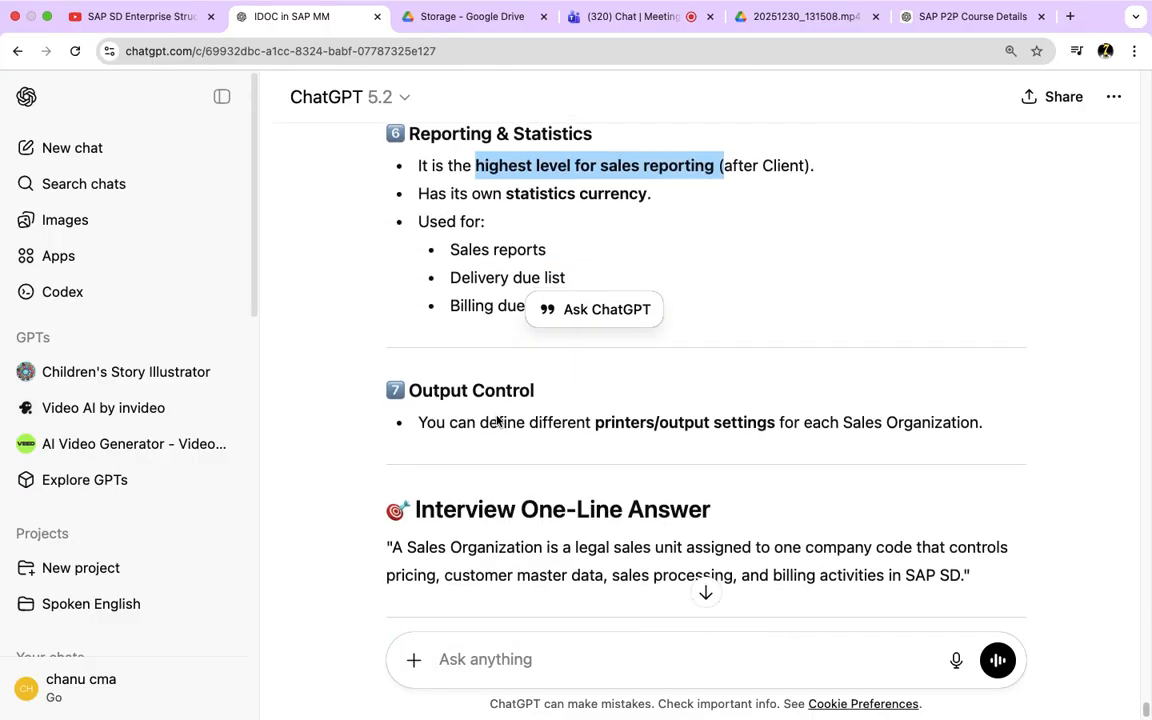
# Step: Copy the whole simplified sales organization explanation, including the interview one-line answer, and send it in the Teams meeting chat
pyautogui.scroll(-3, 830, 470)
pyautogui.moveTo(977, 455); pyautogui.dragTo(381, 284)
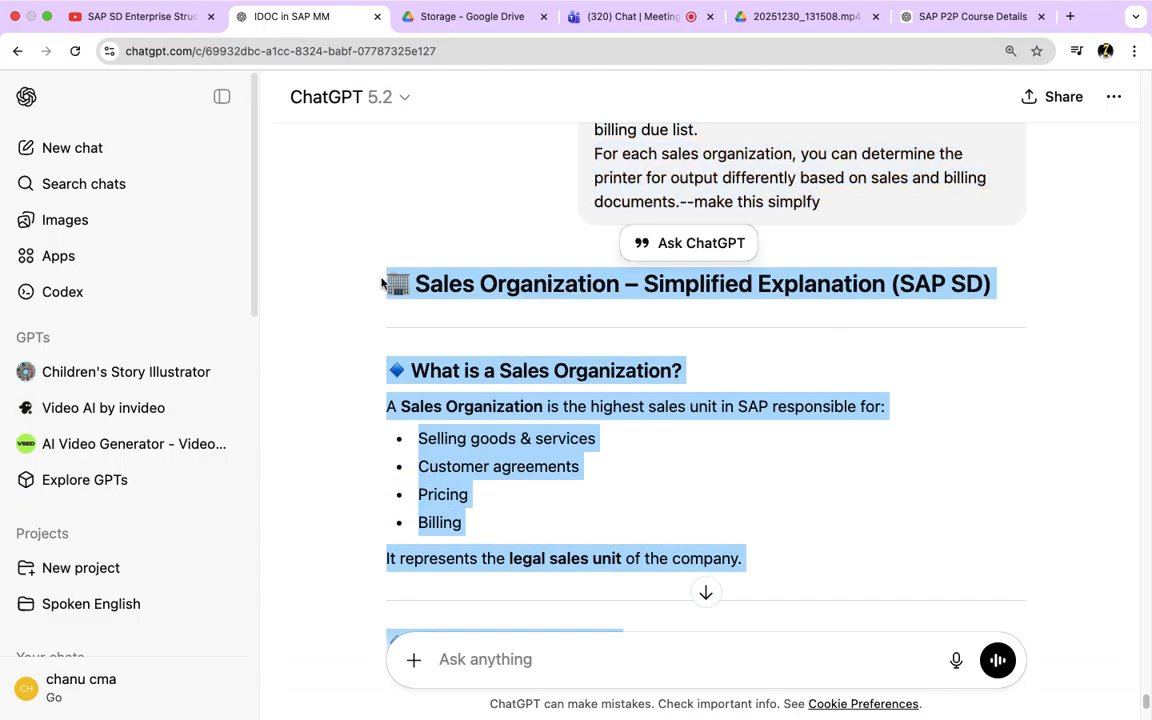
pyautogui.click(613, 27)
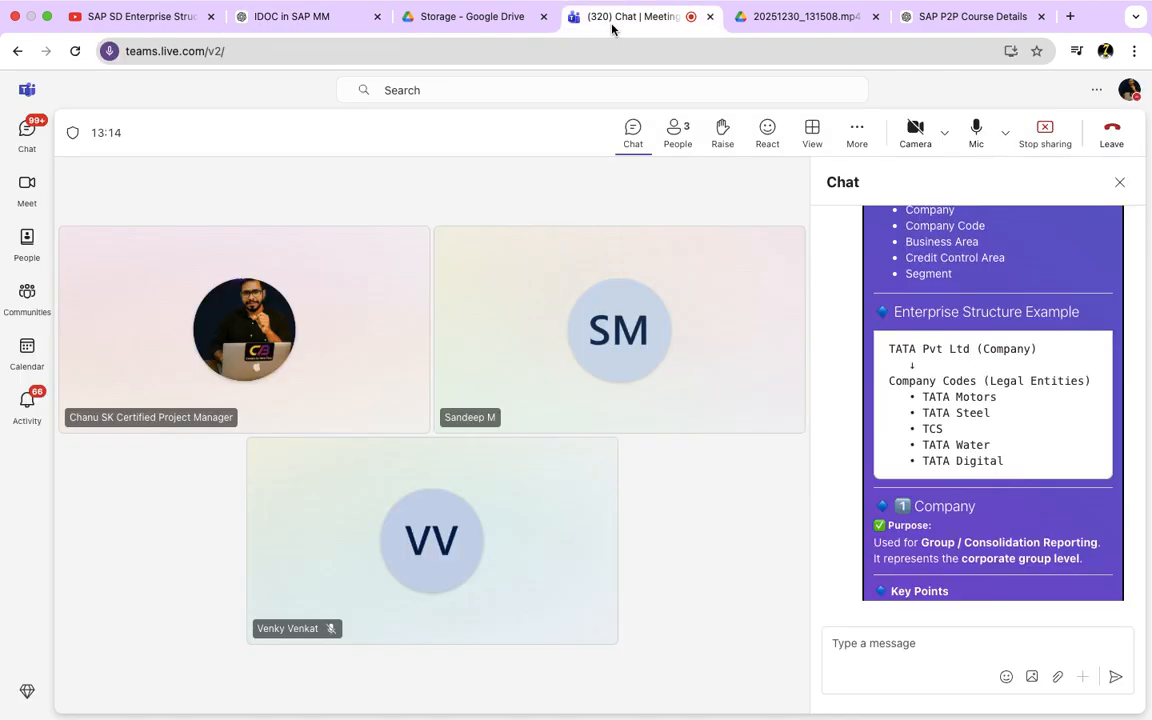
pyautogui.click(861, 645)
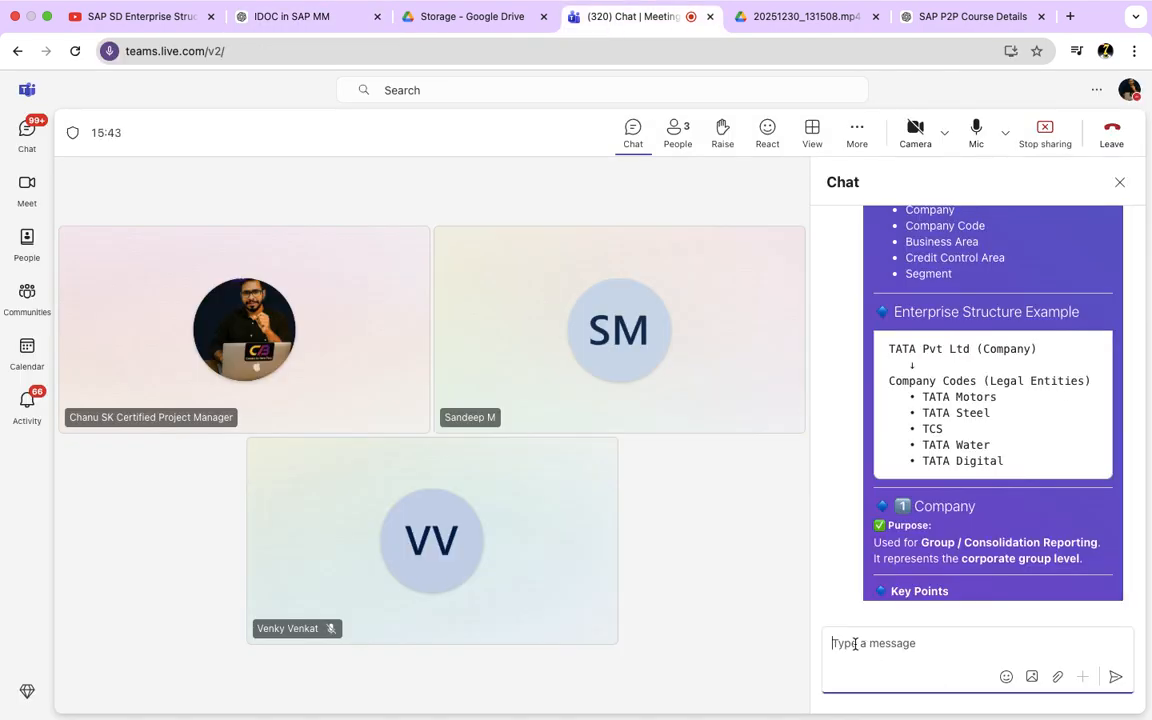
pyautogui.press('super+v')
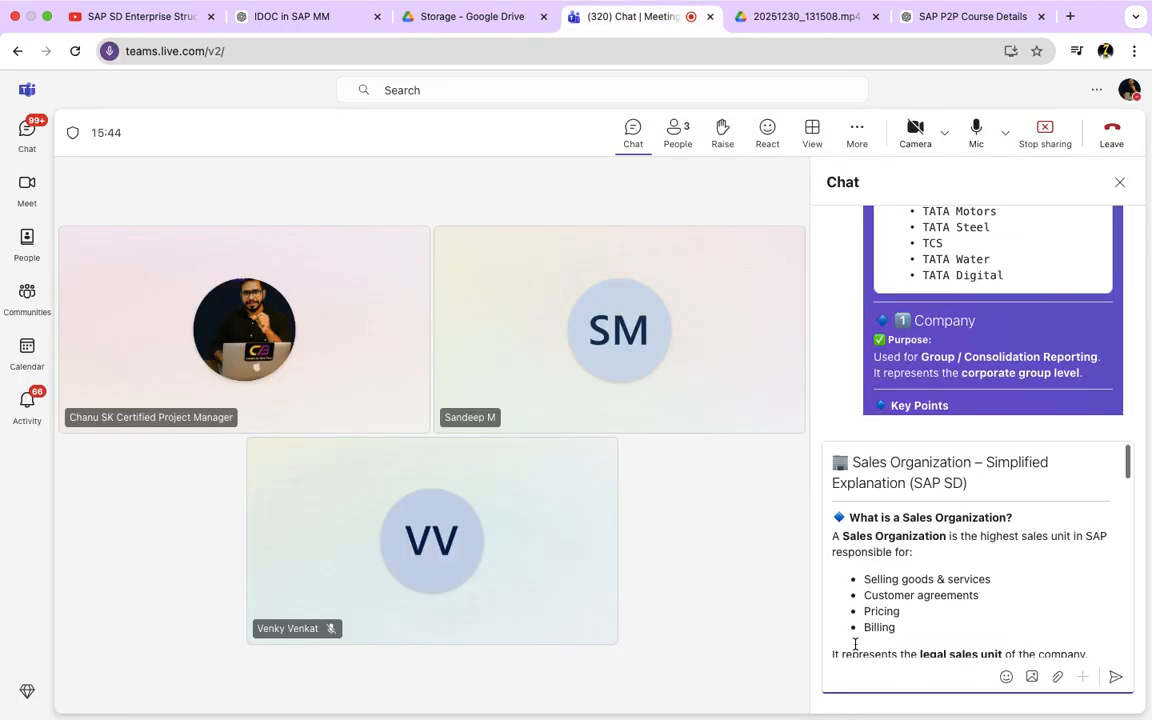
pyautogui.click(1146, 682)
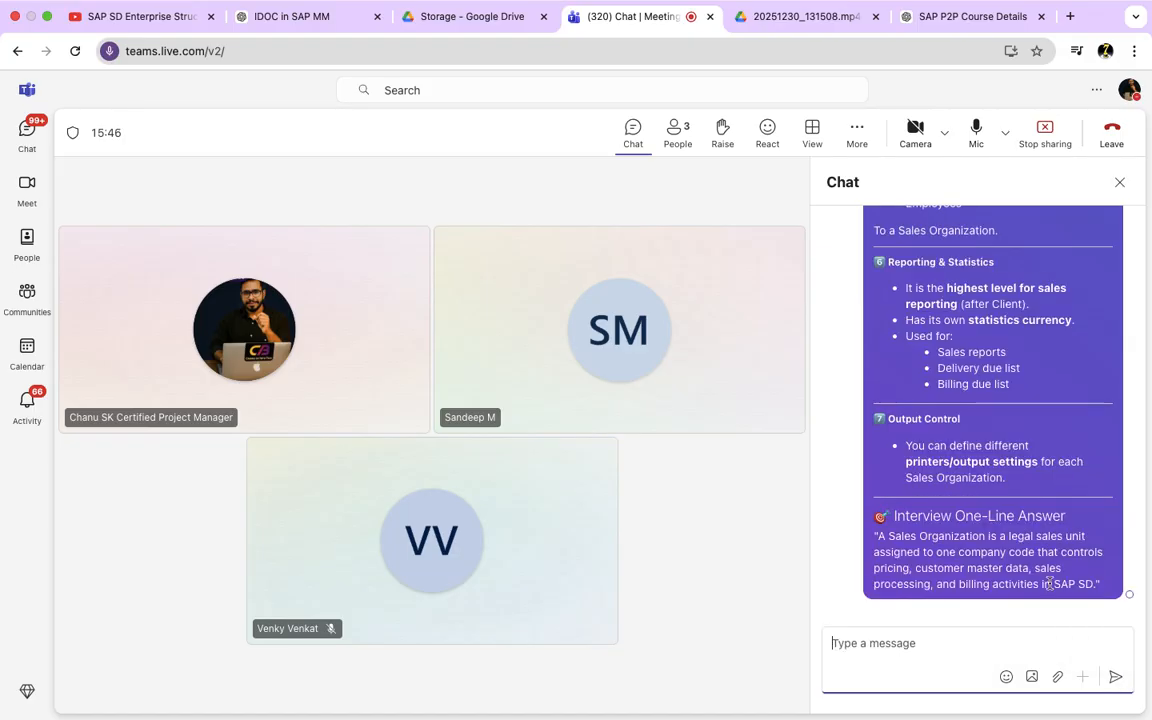
# Step: Switch back to the ChatGPT conversation and recap the "What is a Sales Organization?" section, highlighting its definition and responsibilities
pyautogui.click(290, 18)
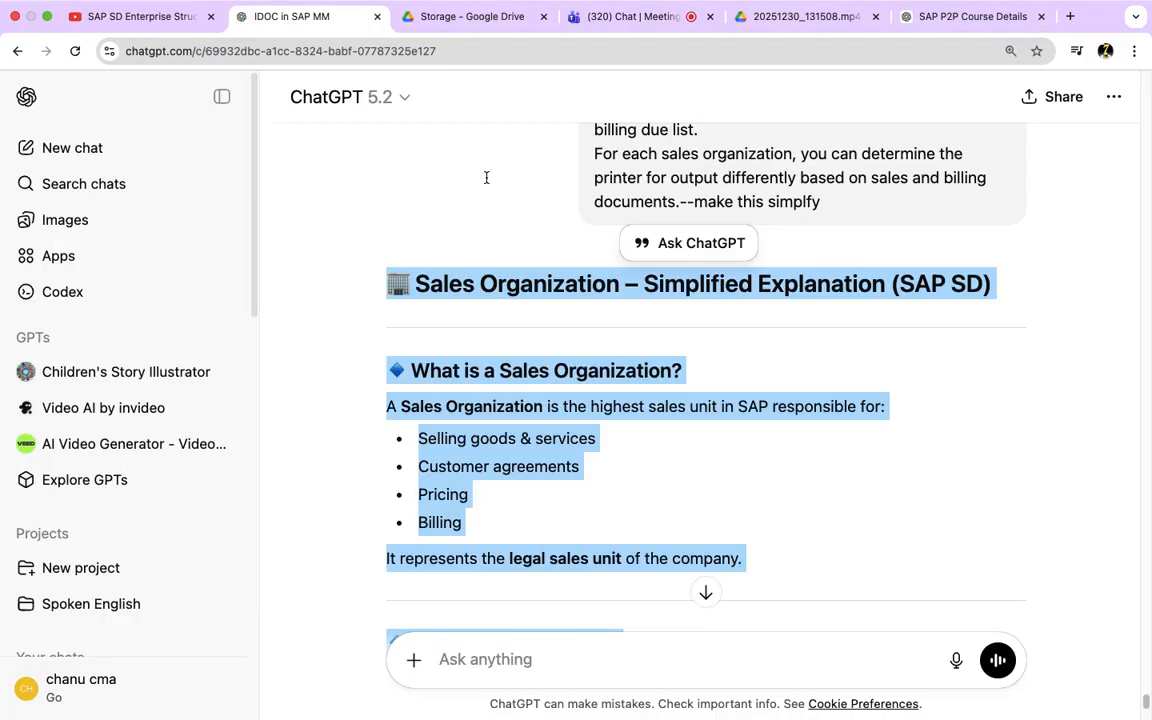
pyautogui.click(617, 467)
pyautogui.scroll(-3, 563, 465)
pyautogui.scroll(2, 590, 475)
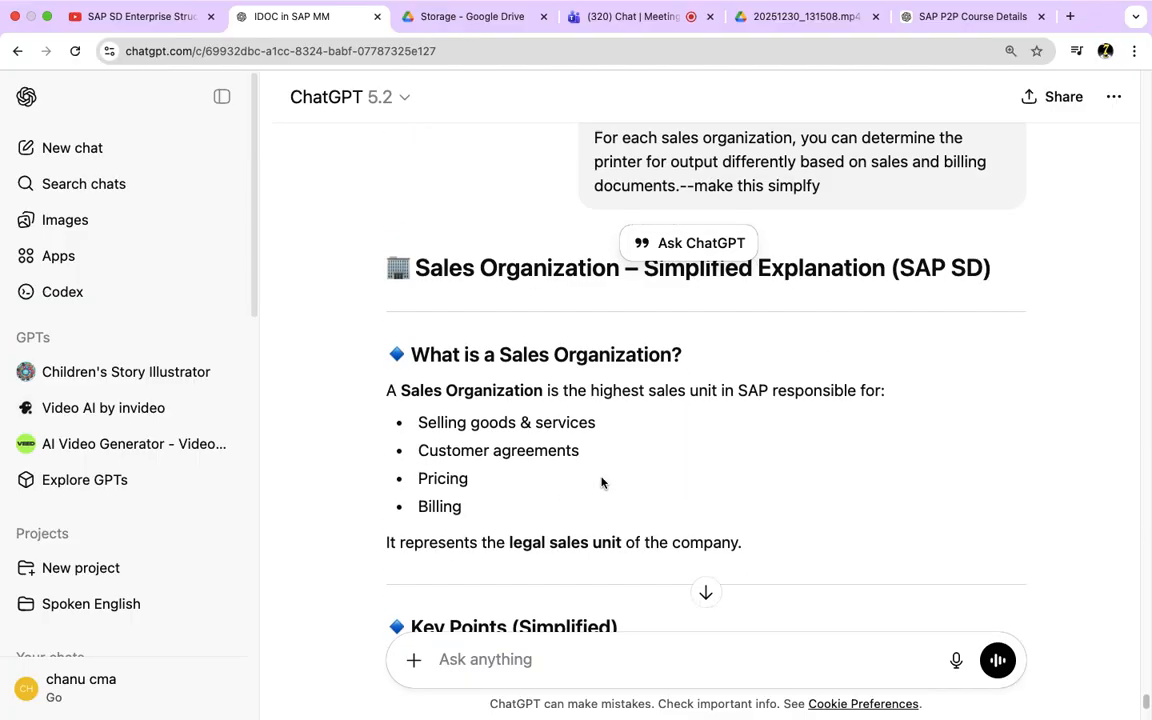
pyautogui.moveTo(489, 423); pyautogui.dragTo(614, 432)
pyautogui.moveTo(484, 451); pyautogui.dragTo(566, 451)
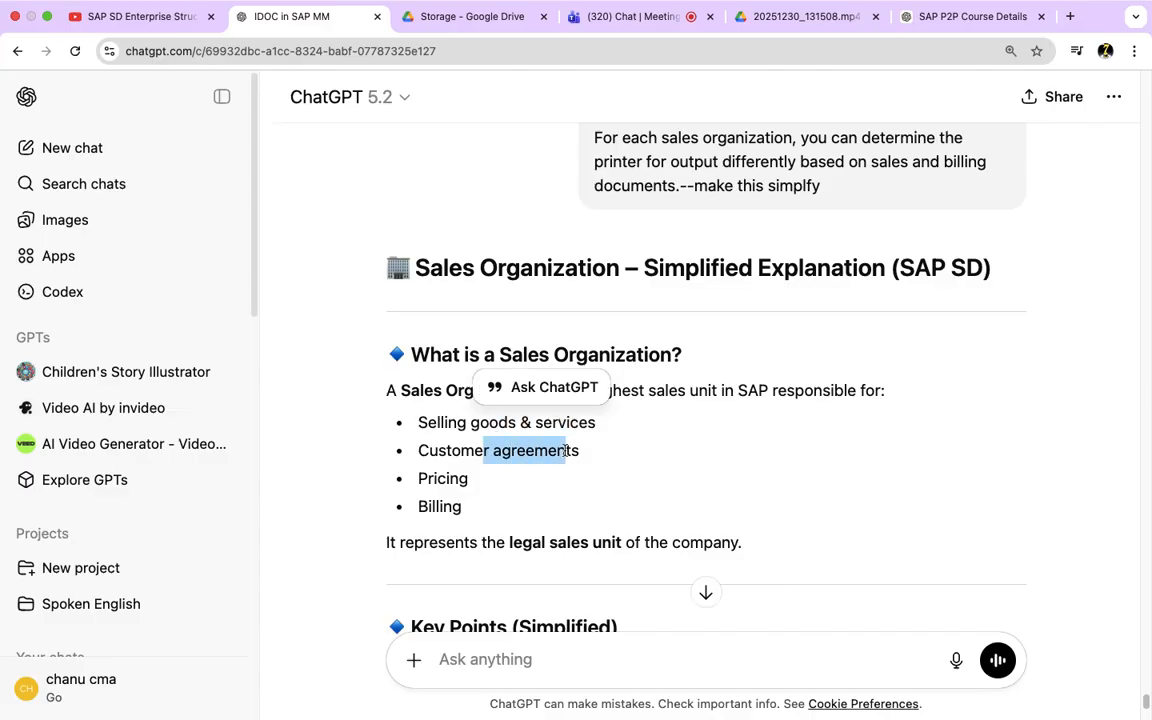
pyautogui.moveTo(461, 483); pyautogui.dragTo(391, 395)
pyautogui.click(452, 507)
# Step: Recap the Legal Structure and Plant Assignment points, highlighting "exactly one Company Code" and "one or more Plants"
pyautogui.scroll(-5, 467, 471)
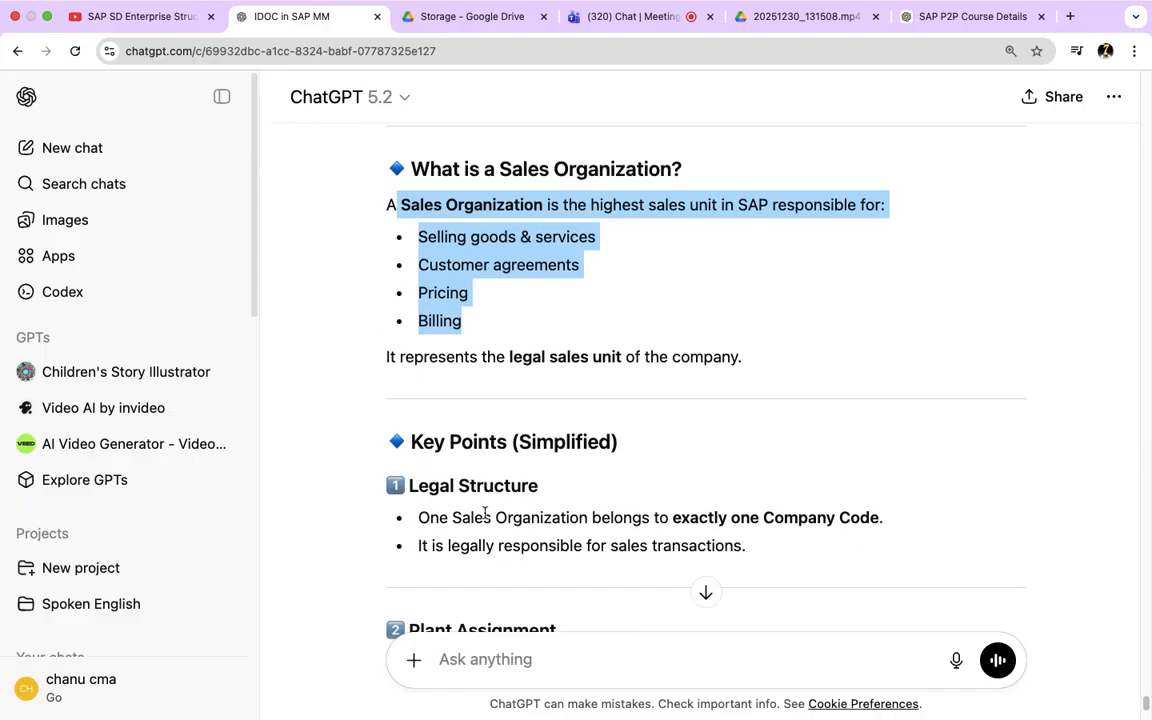
pyautogui.moveTo(465, 466); pyautogui.dragTo(694, 483)
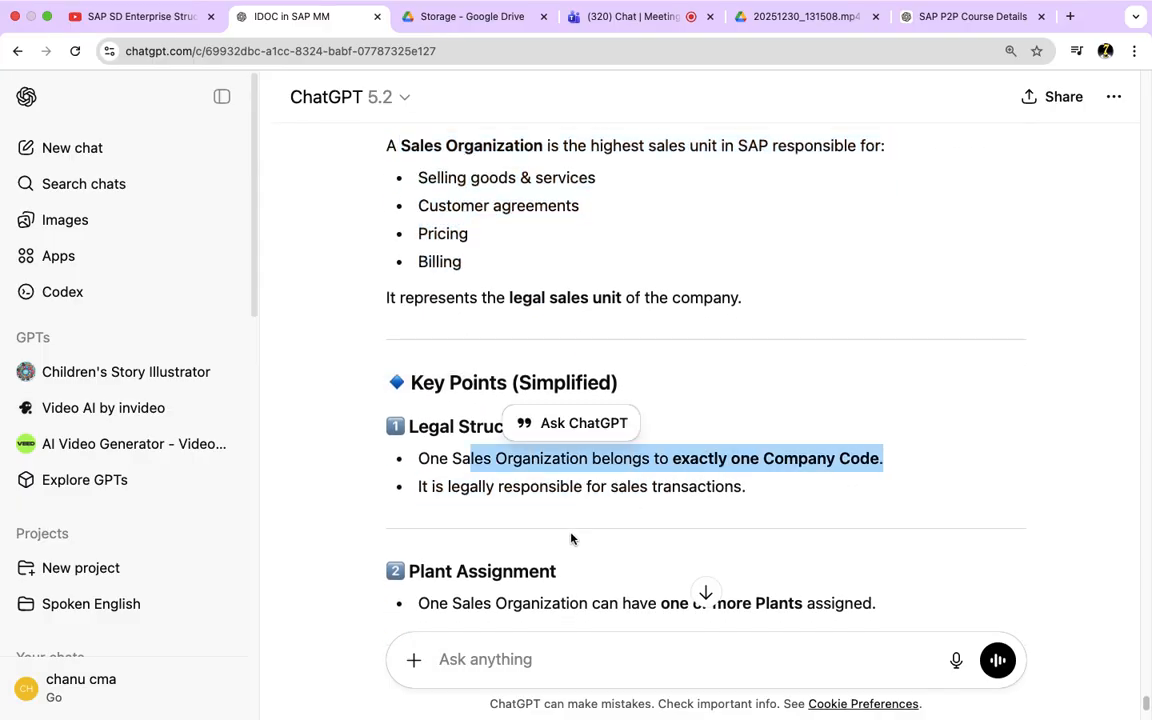
pyautogui.scroll(-3, 571, 537)
pyautogui.moveTo(450, 456); pyautogui.dragTo(590, 460)
pyautogui.moveTo(680, 455); pyautogui.dragTo(873, 456)
# Step: Recap the Master Data Control point, highlighting customer master data, material master sales views and pricing conditions
pyautogui.scroll(-3, 700, 500)
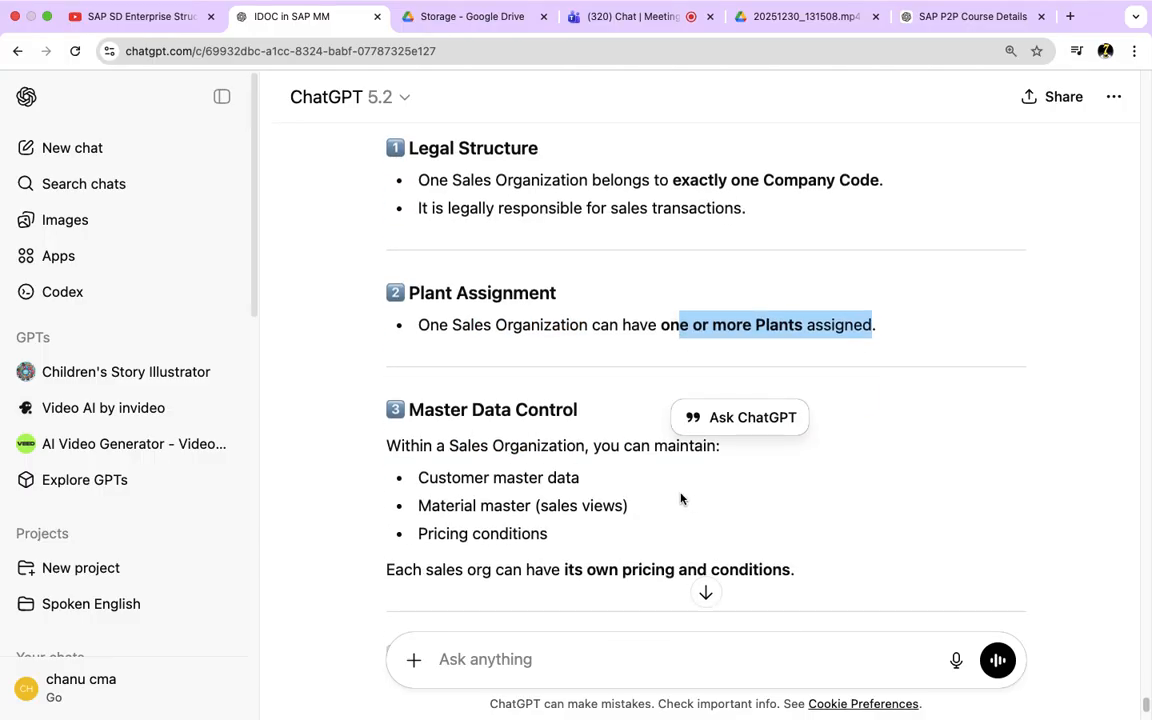
pyautogui.moveTo(462, 484); pyautogui.dragTo(545, 523)
pyautogui.scroll(-3, 600, 540)
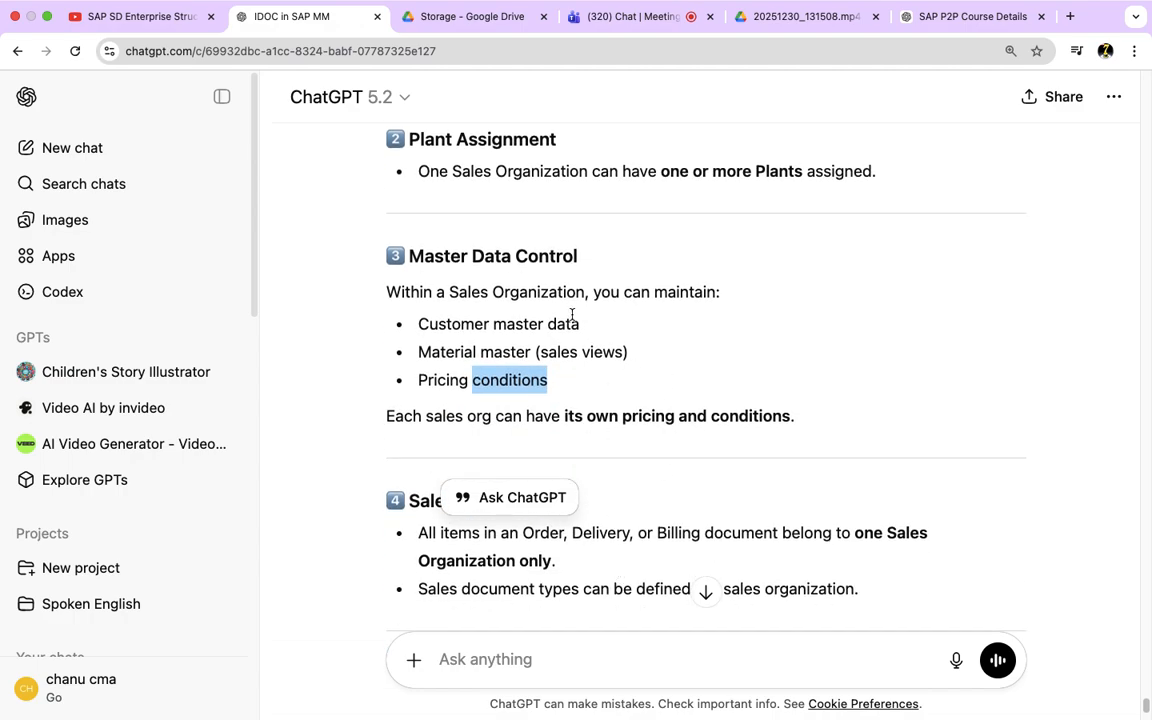
pyautogui.moveTo(579, 324); pyautogui.dragTo(451, 324)
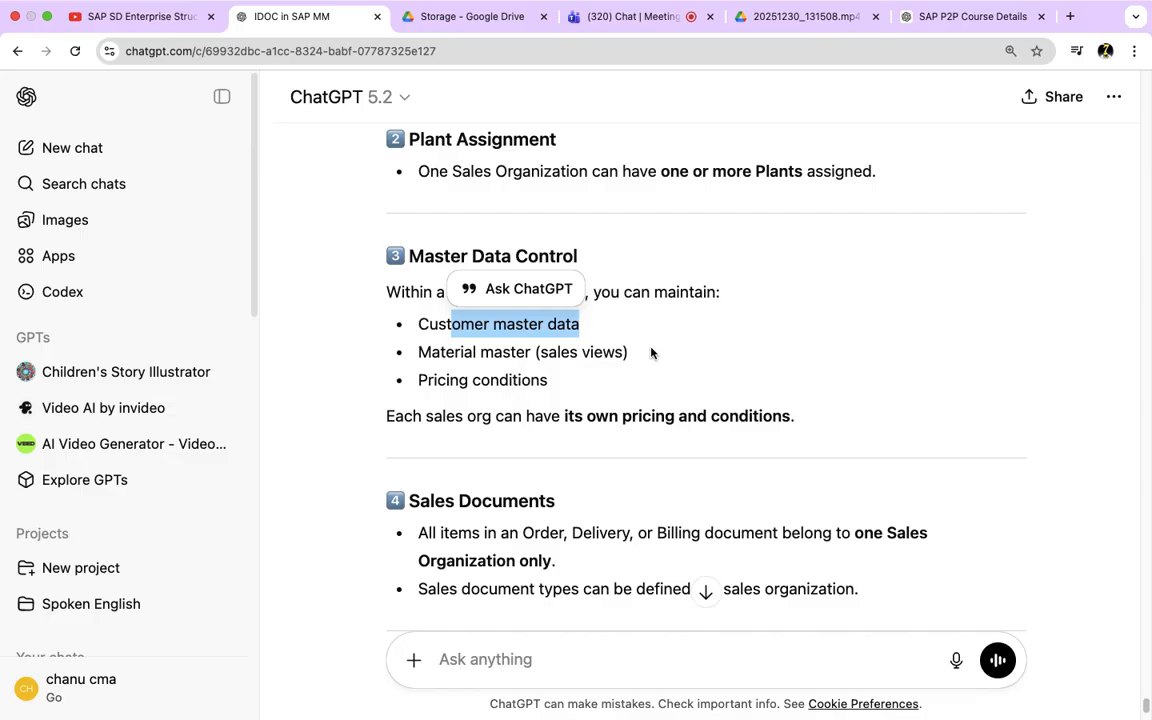
pyautogui.moveTo(650, 352); pyautogui.dragTo(478, 352)
pyautogui.click(421, 377)
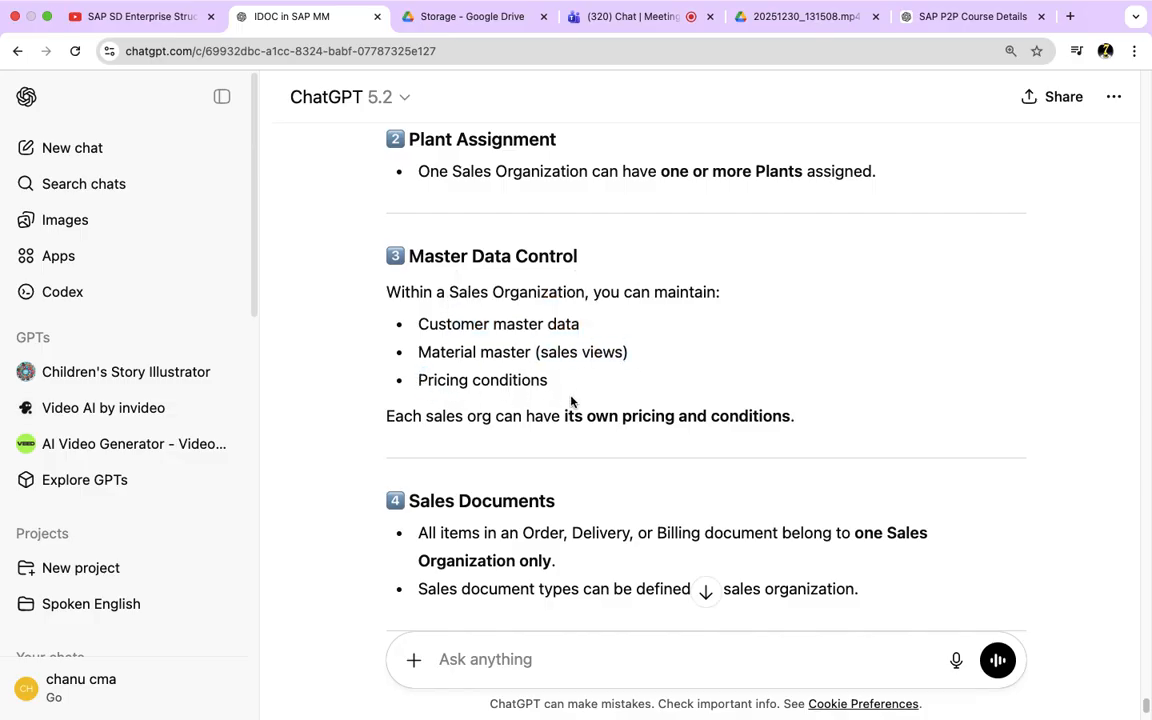
pyautogui.moveTo(560, 384); pyautogui.dragTo(430, 378)
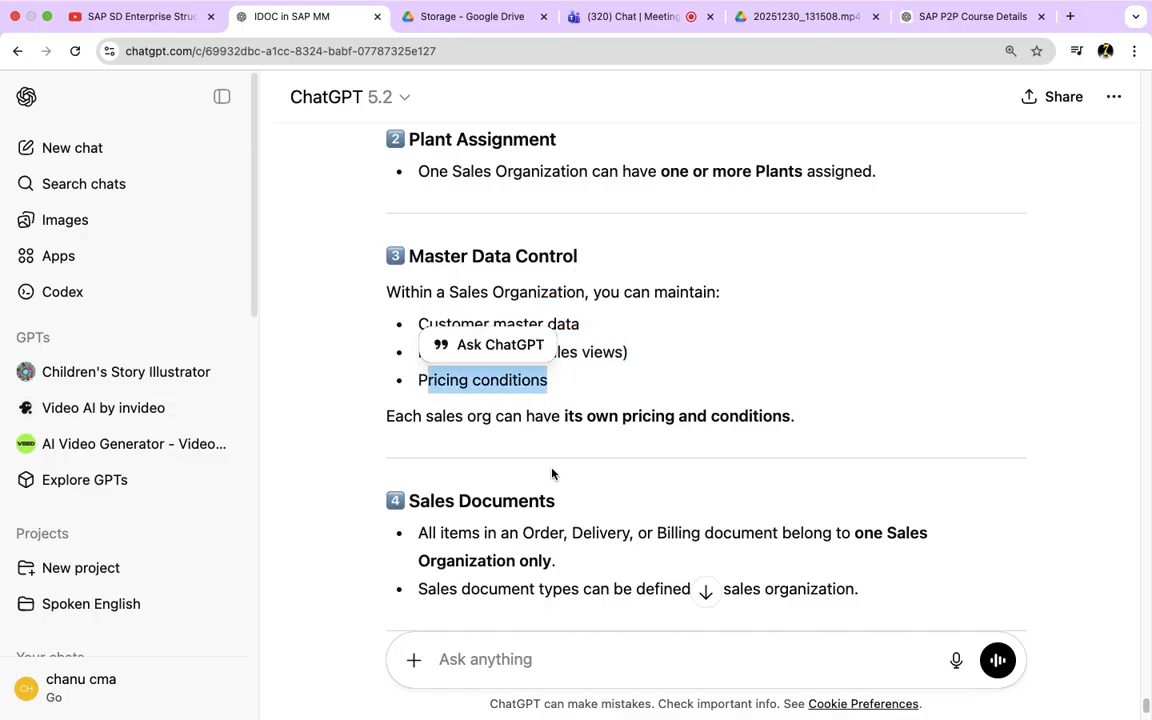
# Step: Recap the Sales Documents point, highlighting the one-sales-organization rule, and skim the Organizational Assignments and Reporting & Statistics sections
pyautogui.scroll(-1, 555, 475)
pyautogui.click(534, 396)
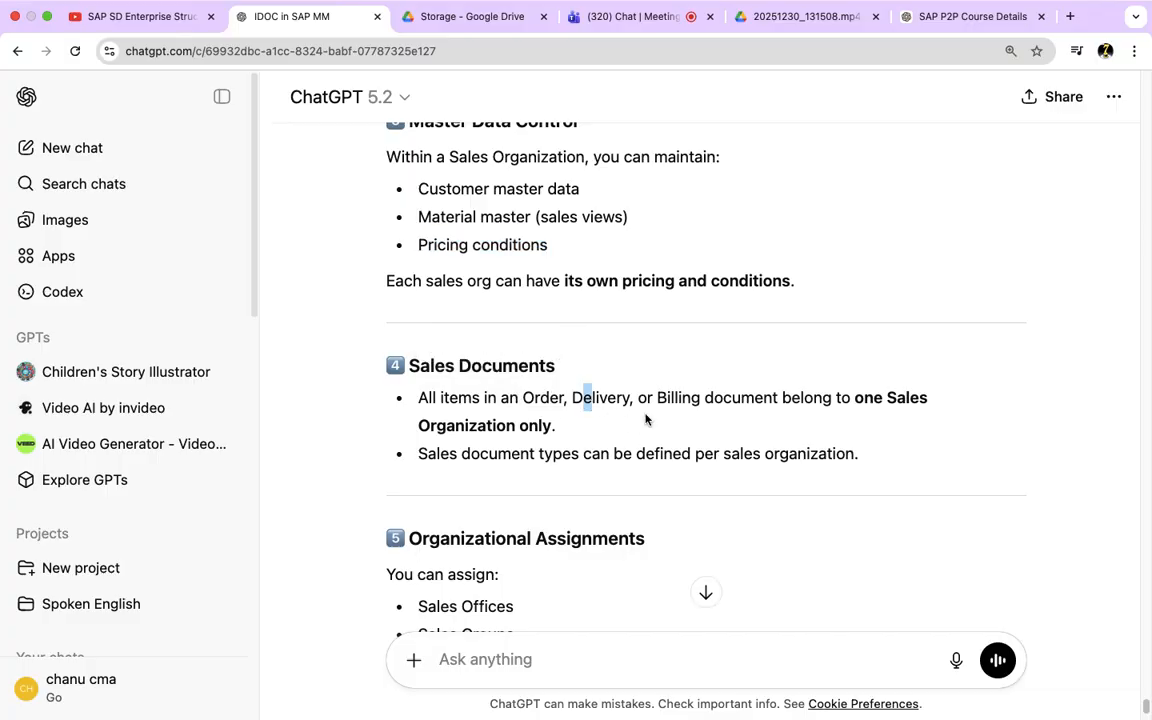
pyautogui.moveTo(657, 397); pyautogui.dragTo(705, 396)
pyautogui.moveTo(566, 439); pyautogui.dragTo(403, 396)
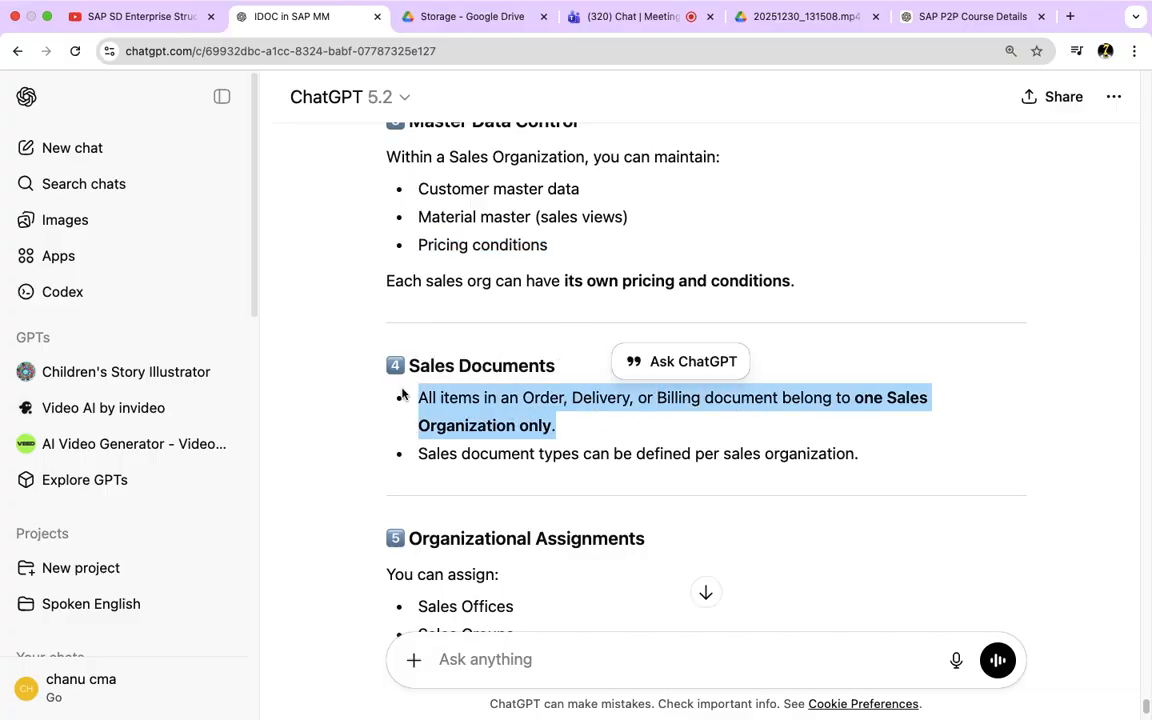
pyautogui.scroll(-1, 540, 525)
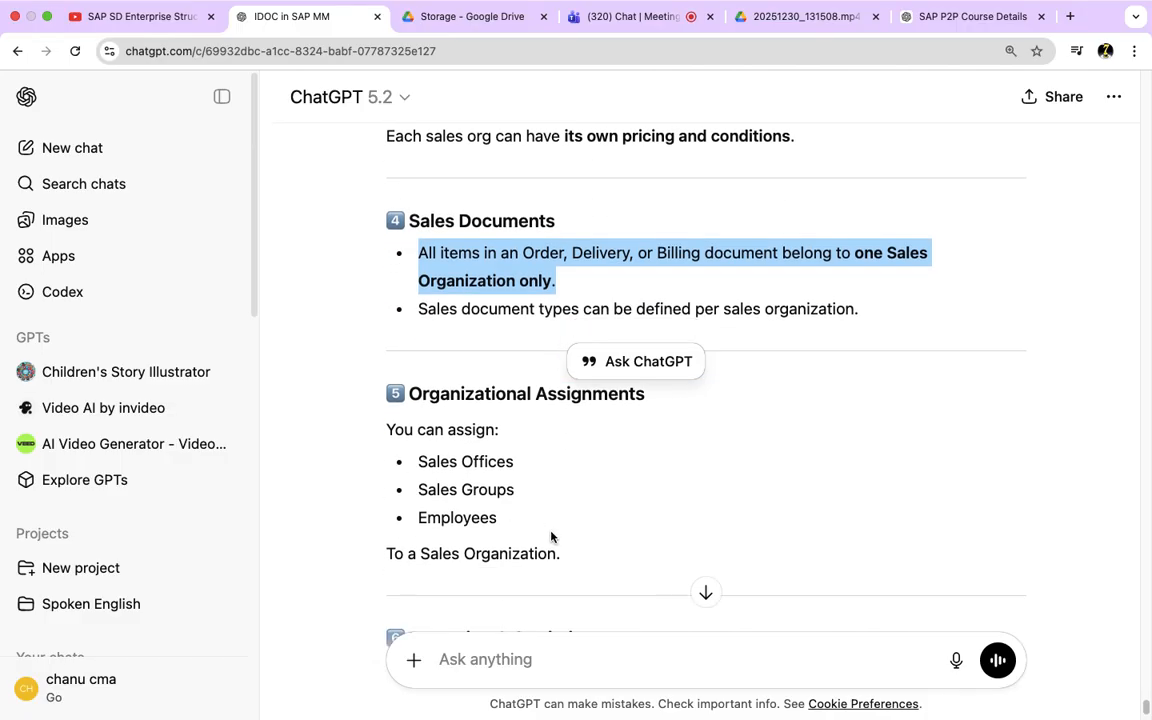
pyautogui.scroll(2, 551, 537)
pyautogui.scroll(-2, 452, 508)
pyautogui.scroll(-1, 556, 552)
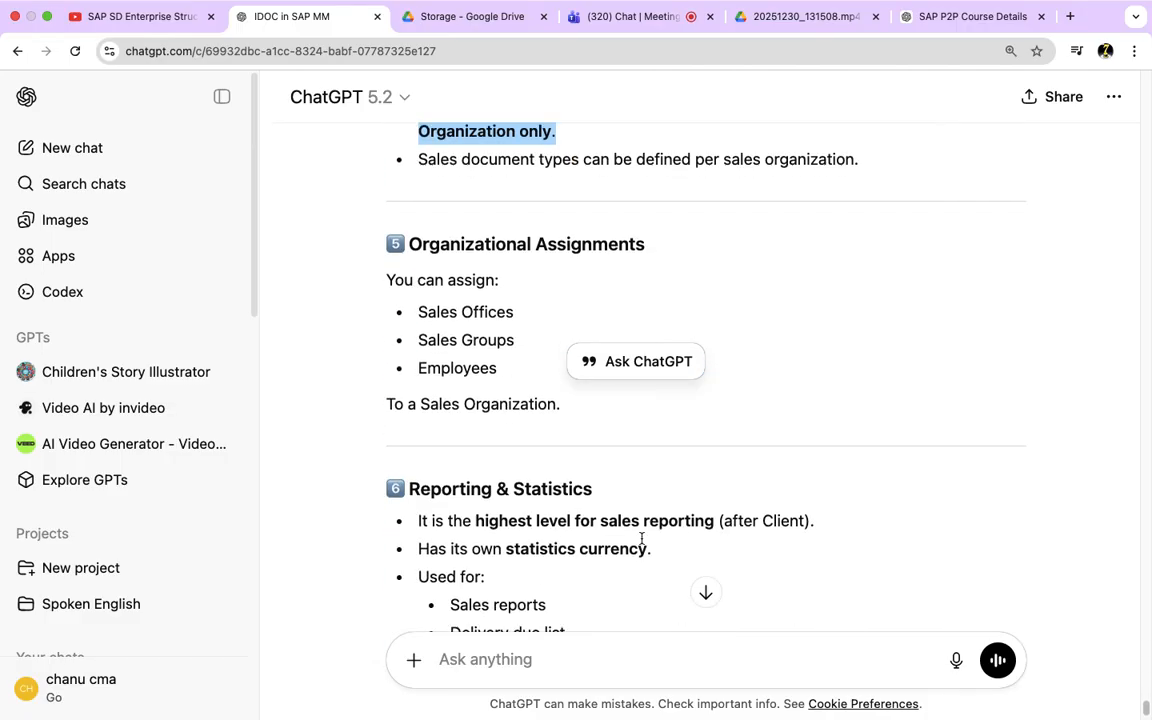
# Step: Switch to the SAP system and close the sales organization documentation in the Performance Assistant
pyautogui.moveTo(377, 4)
pyautogui.hotkey('ctrl', 'Left')
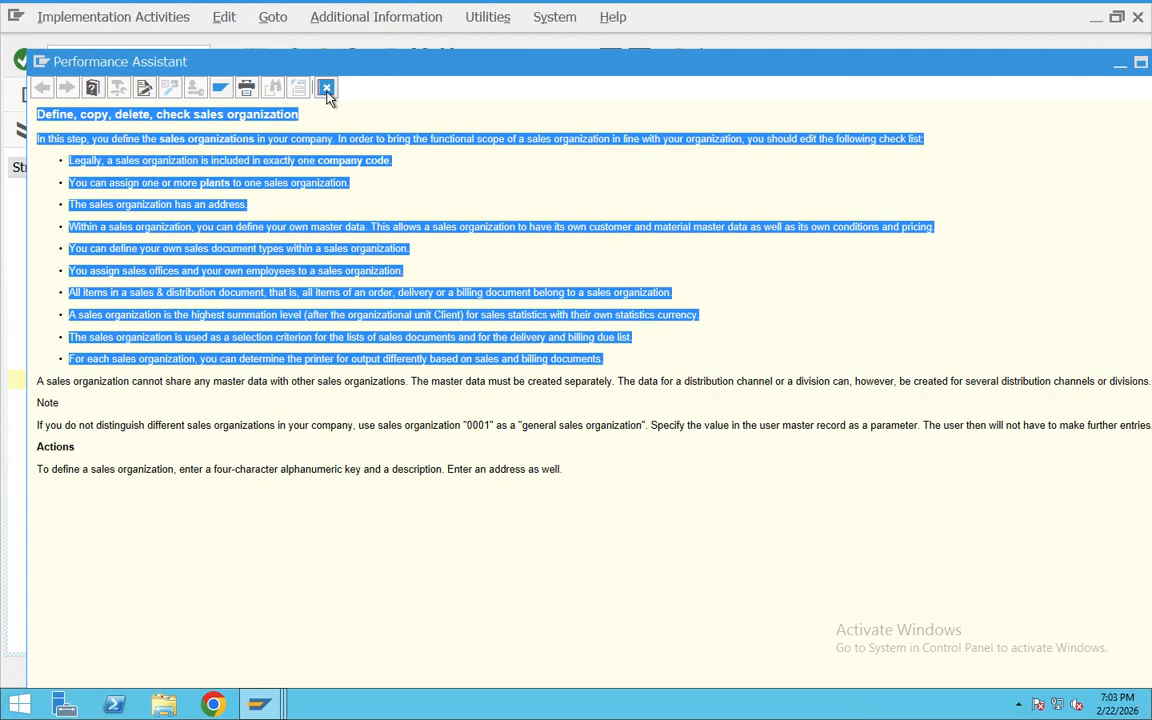
pyautogui.click(327, 89)
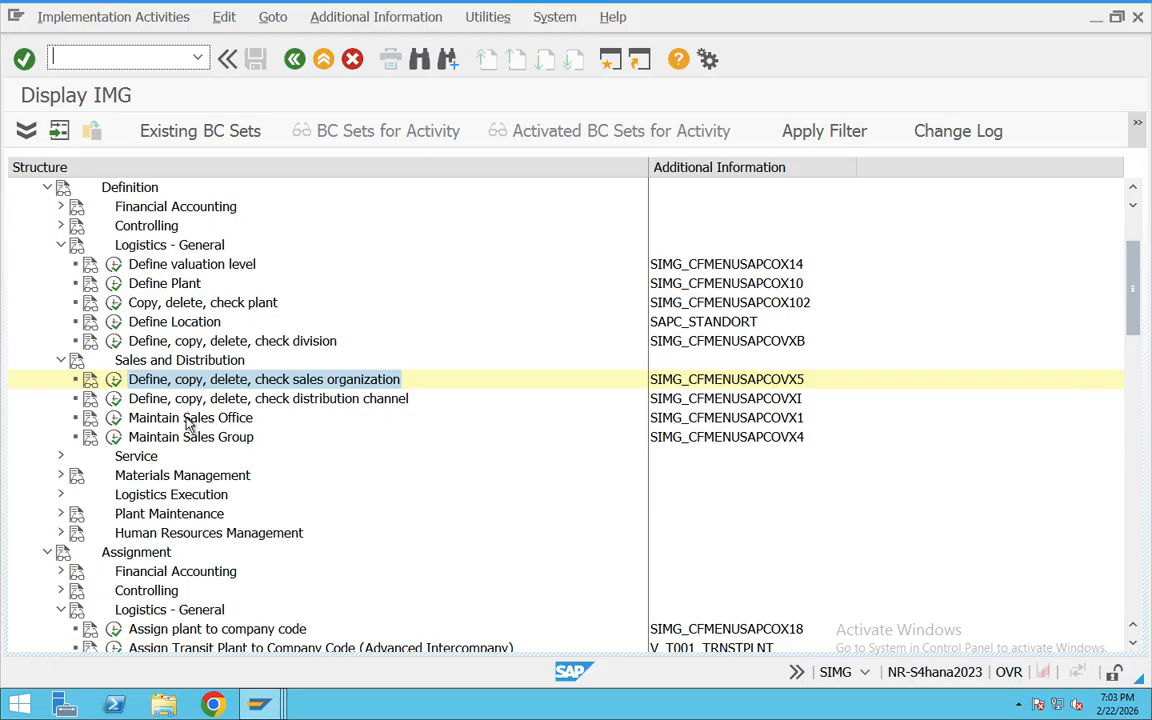
# Step: Execute the "Define, copy, delete, check sales organization" IMG activity and open Define Sales Organization
pyautogui.click(327, 386)
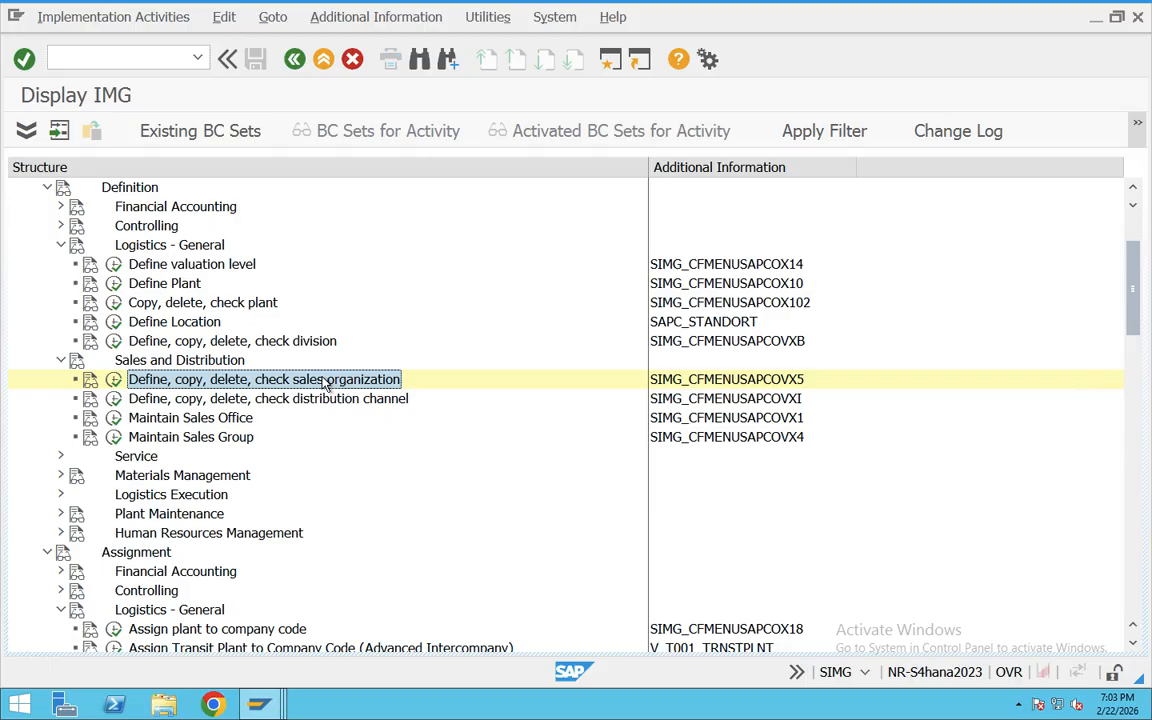
pyautogui.click(112, 380)
pyautogui.moveTo(285, 201); pyautogui.dragTo(55, 203)
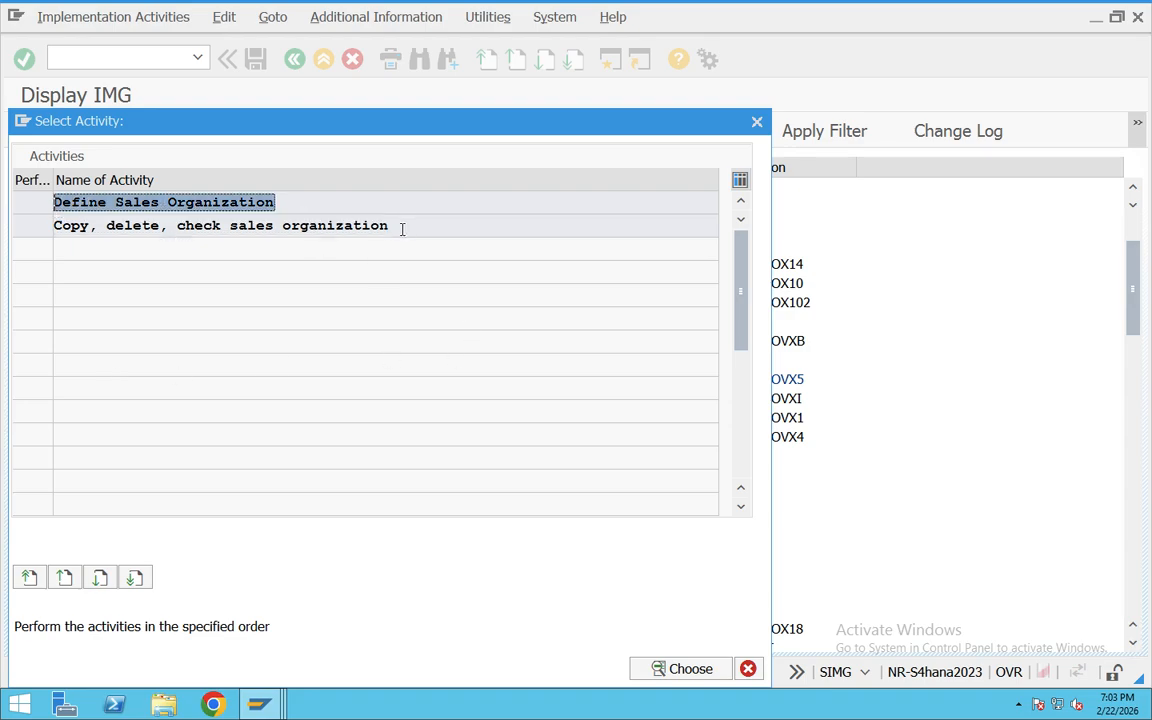
pyautogui.doubleClick(205, 201)
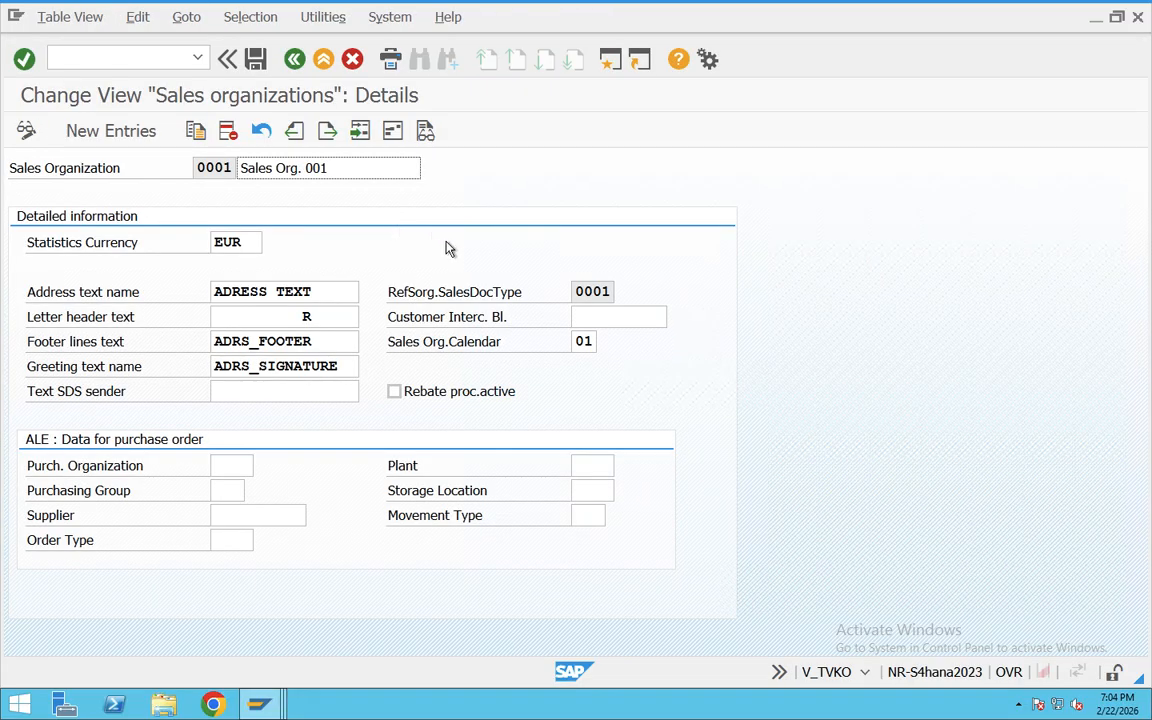
# Step: View the details of sales organization 0001, return to the overview and select its row
pyautogui.click(294, 60)
pyautogui.doubleClick(80, 192)
pyautogui.click(294, 60)
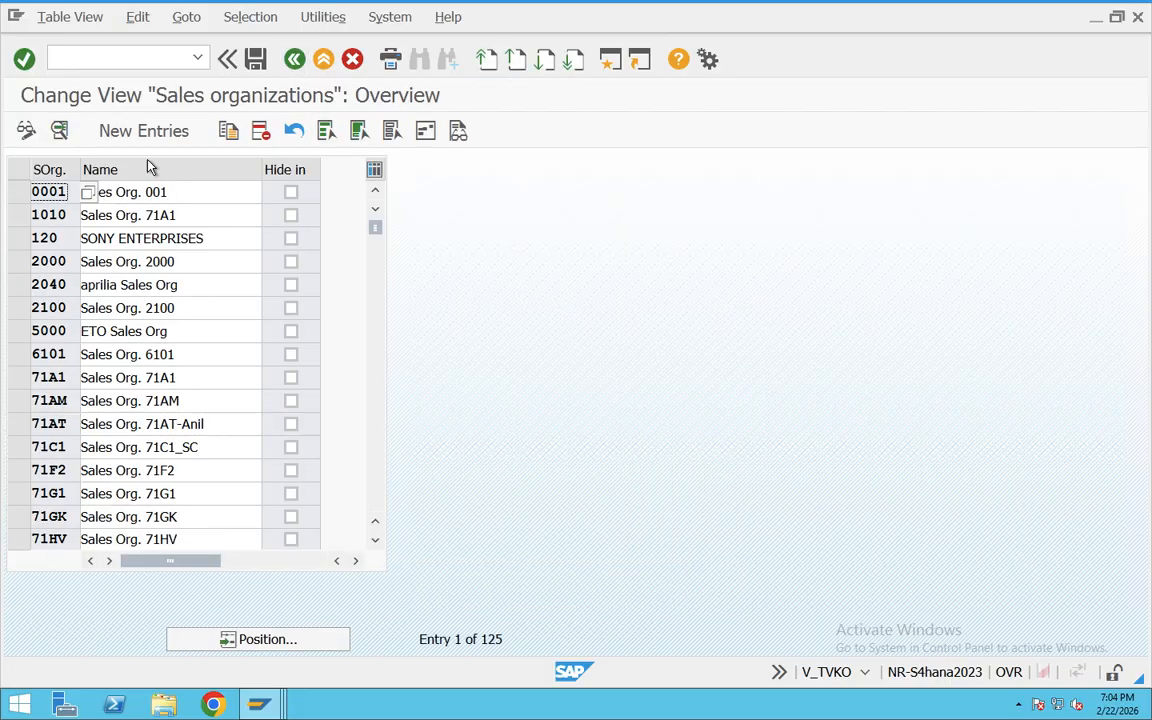
pyautogui.click(17, 195)
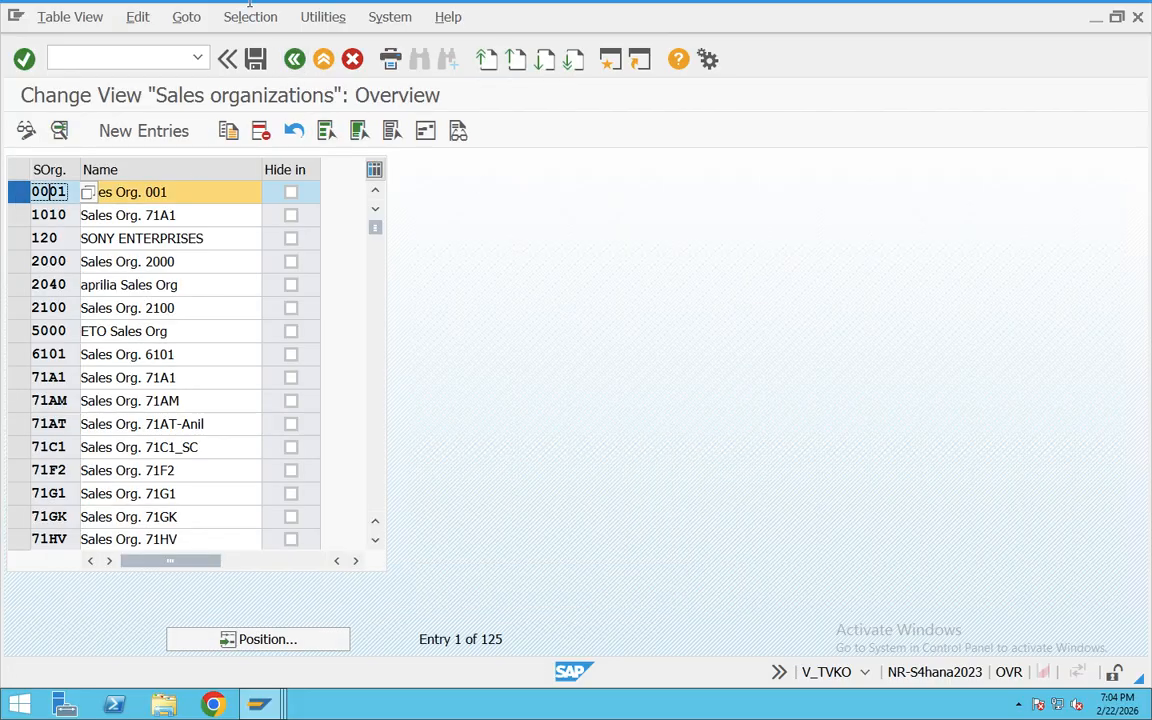
# Step: Copy sales organization 0001 as TA03 and name the copy Sales Org. TA03
pyautogui.moveTo(250, 6)
pyautogui.click(228, 130)
pyautogui.moveTo(232, 168); pyautogui.dragTo(162, 166)
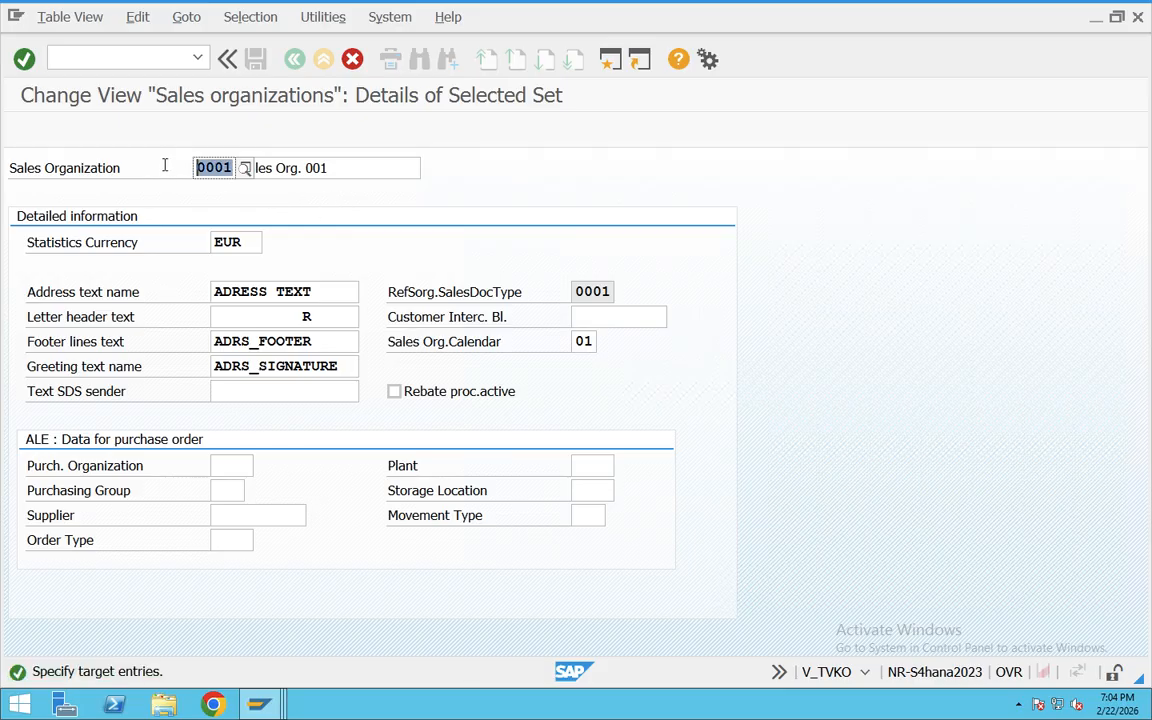
pyautogui.press('BackSpace')
pyautogui.write('TA0')
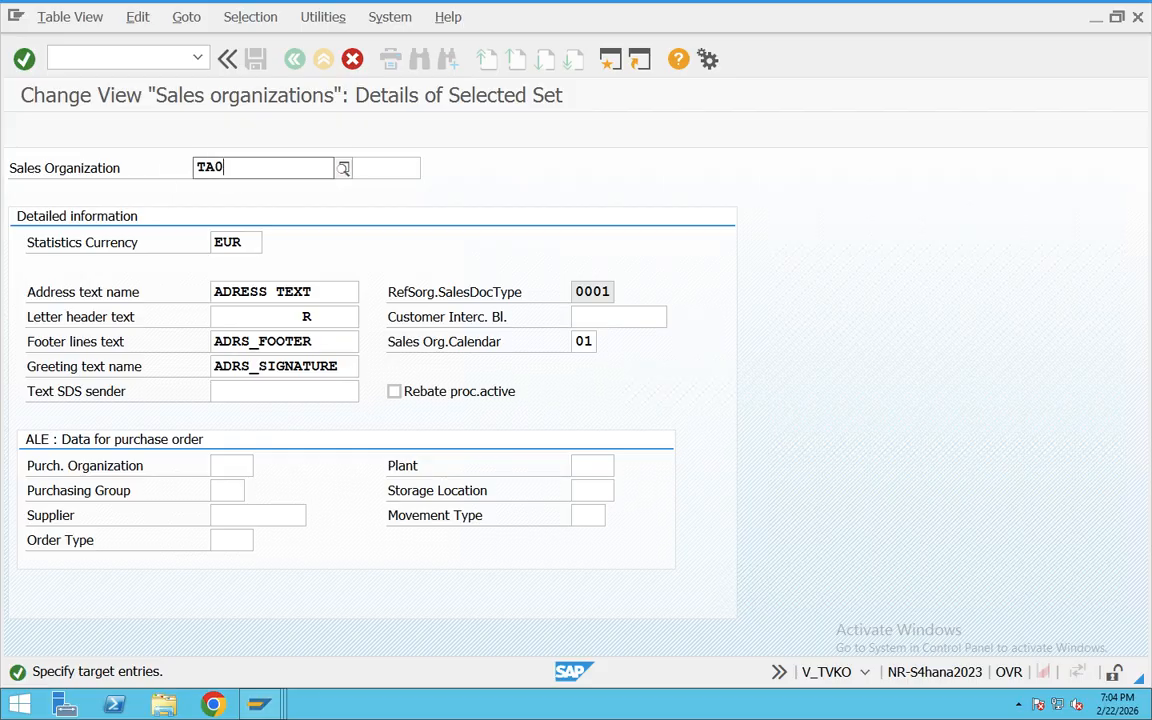
pyautogui.write('3')
pyautogui.click(376, 164)
pyautogui.press('BackSpace')
pyautogui.press('BackSpace')
pyautogui.press('BackSpace')
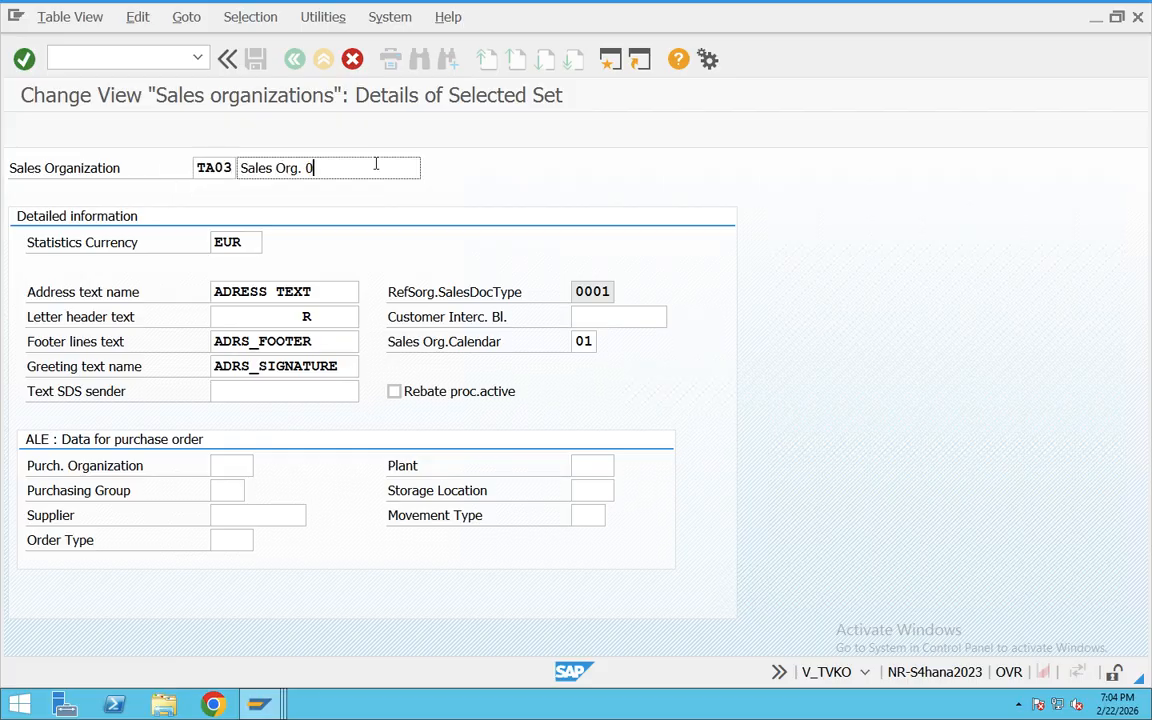
pyautogui.write('TA03')
# Step: Set the statistics currency of sales organization TA03 to INR
pyautogui.moveTo(252, 240); pyautogui.dragTo(162, 240)
pyautogui.press('BackSpace')
pyautogui.write('INR')
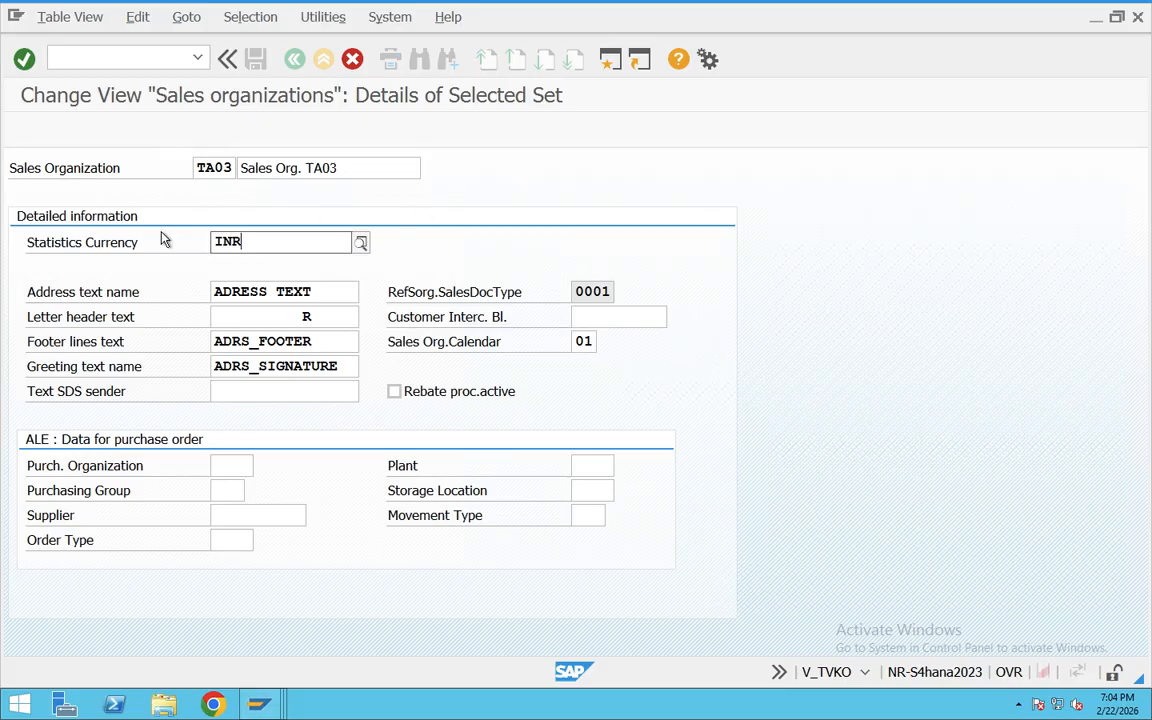
pyautogui.press('Return')
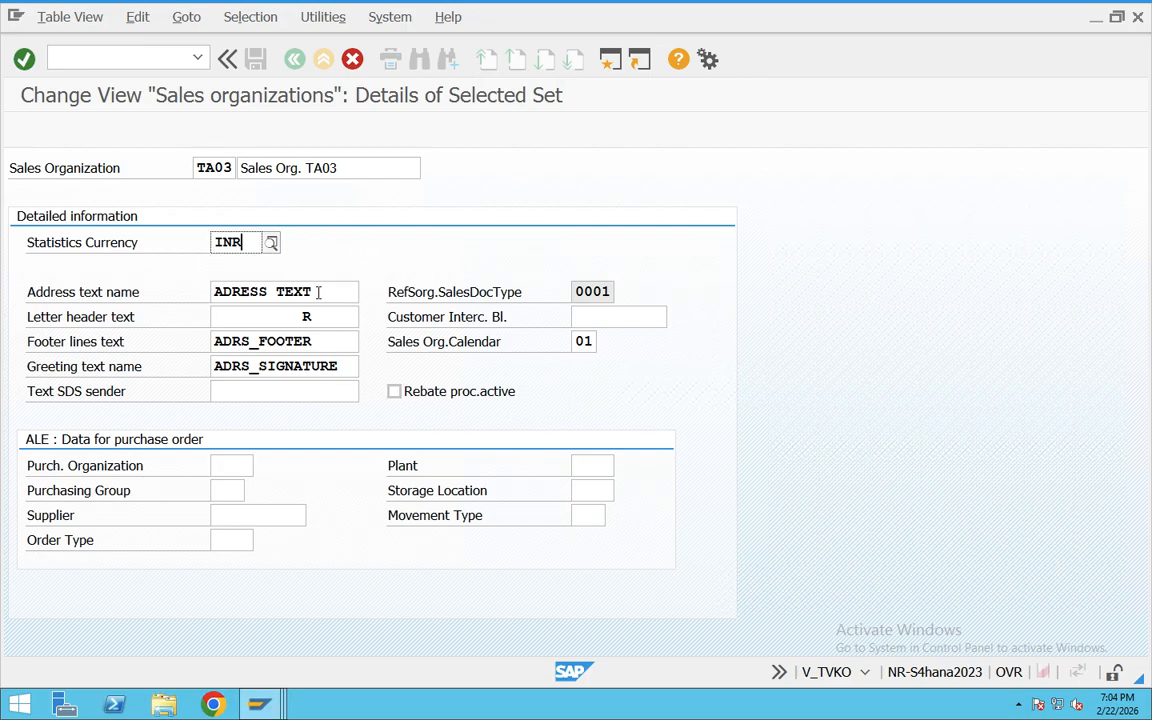
# Step: Go over the address, footer and greeting text names, plus the code and name of the copied sales organization
pyautogui.press('Tab')
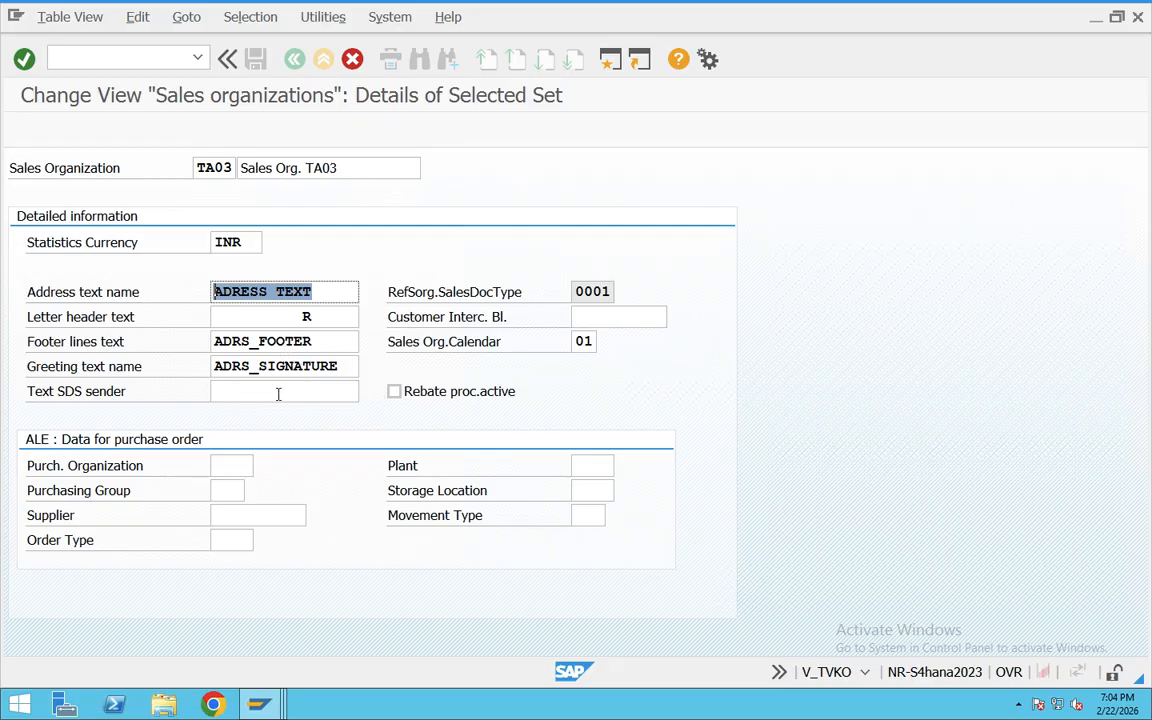
pyautogui.moveTo(321, 343); pyautogui.dragTo(232, 341)
pyautogui.moveTo(345, 366); pyautogui.dragTo(232, 366)
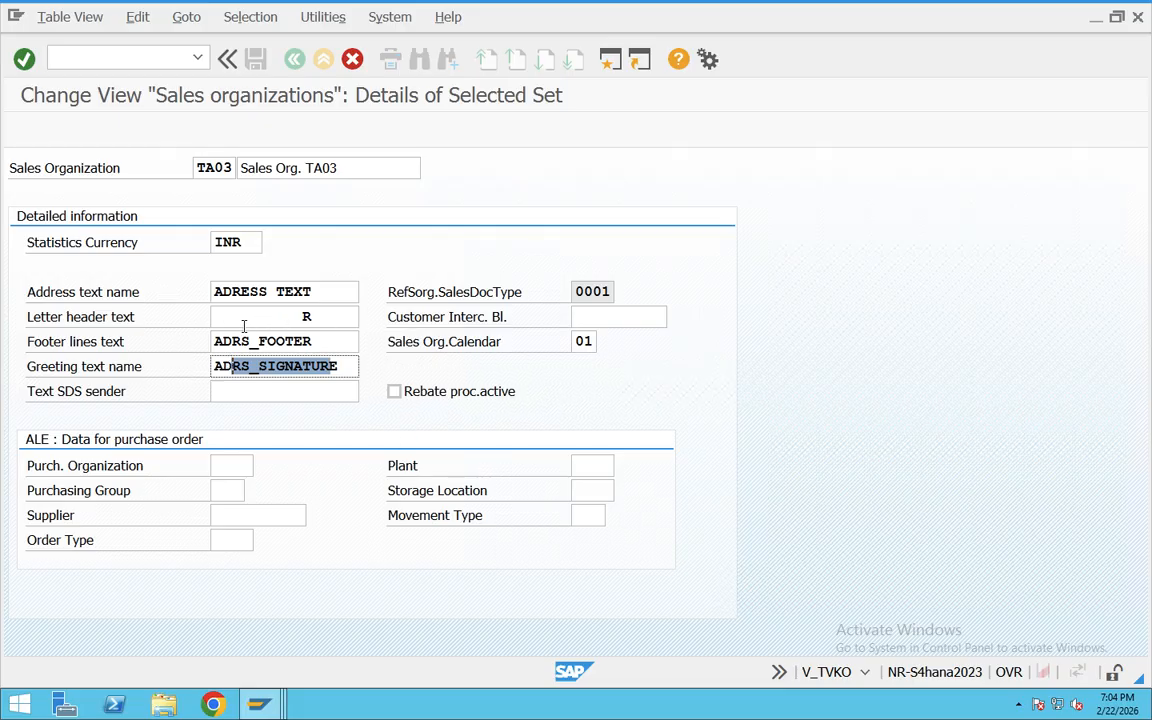
pyautogui.moveTo(229, 170); pyautogui.dragTo(154, 158)
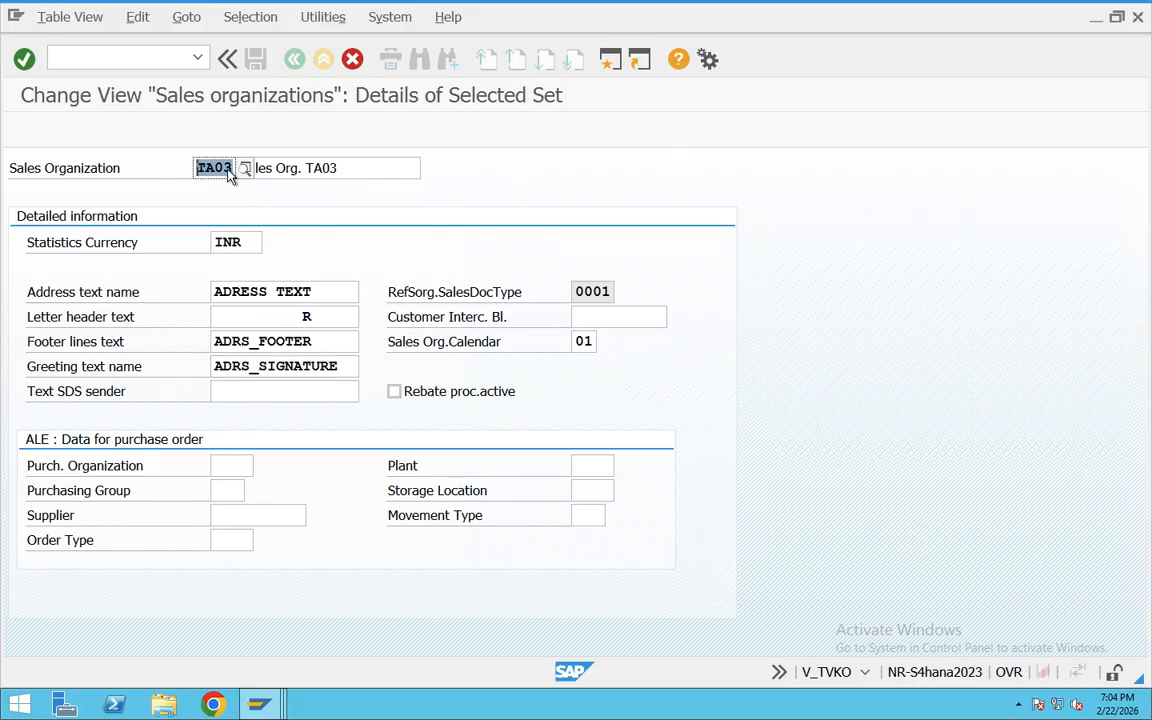
pyautogui.moveTo(338, 168); pyautogui.dragTo(190, 160)
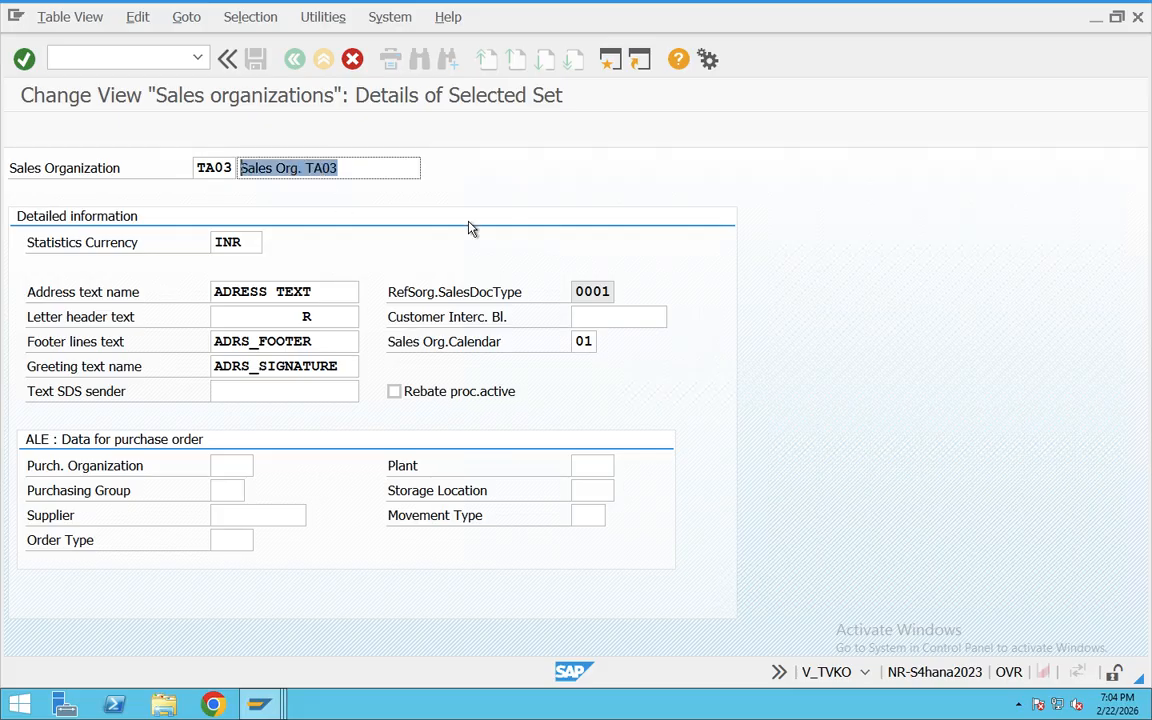
# Step: Accept the copied entry and give its address the title Company, name TATA Moters and search term Tata Moters
pyautogui.press('Return')
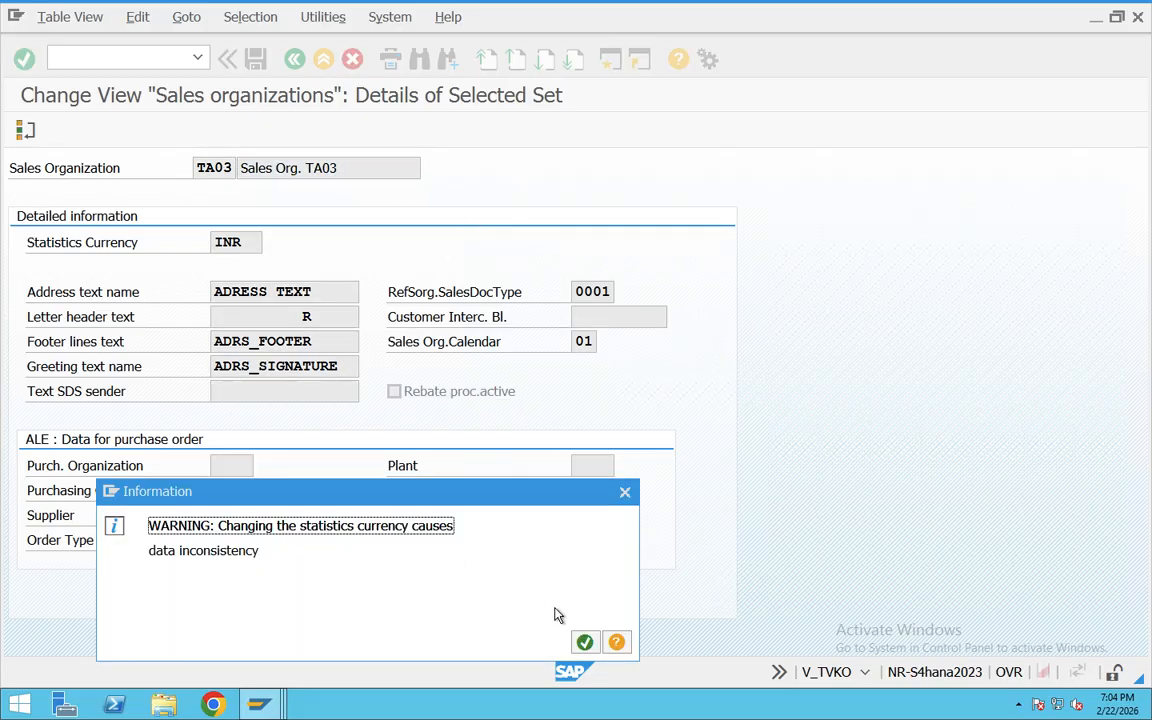
pyautogui.click(586, 642)
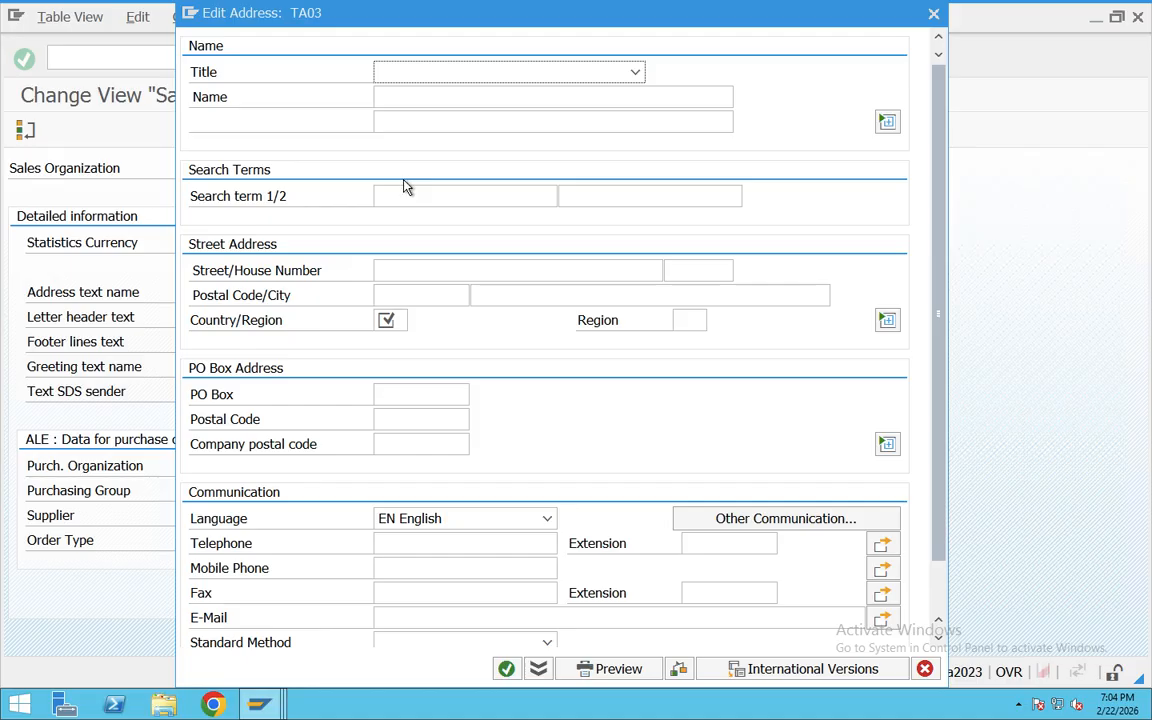
pyautogui.click(600, 72)
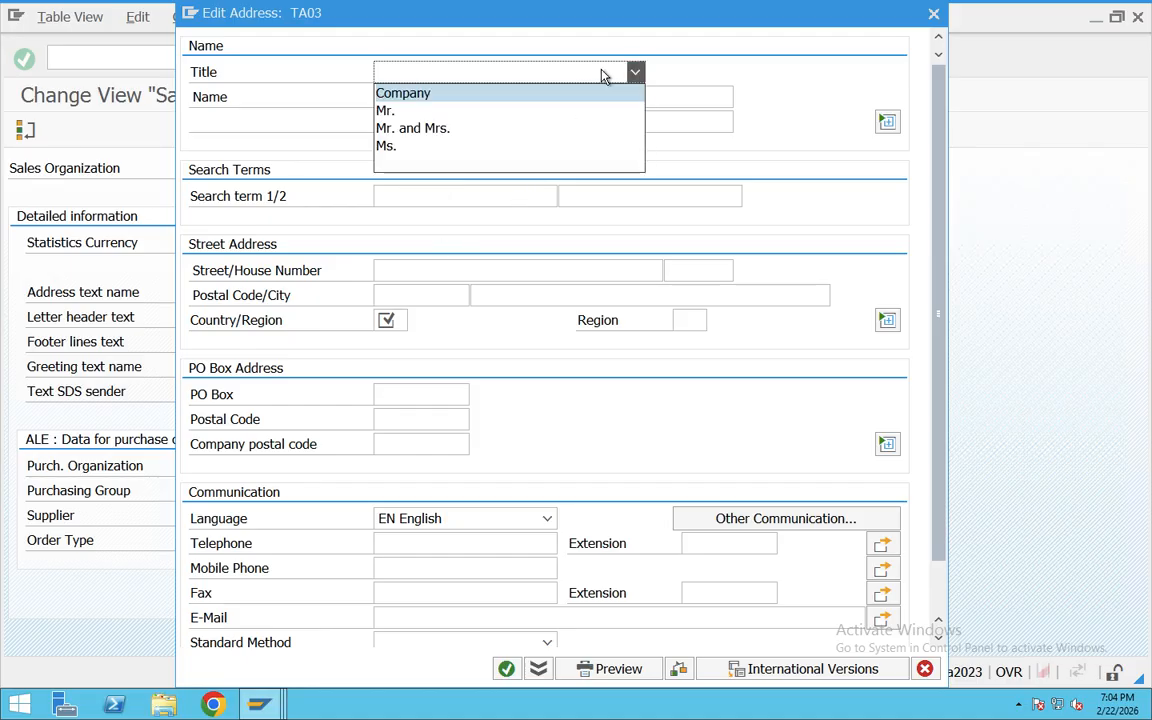
pyautogui.click(480, 100)
pyautogui.click(445, 97)
pyautogui.write('TATA Moters')
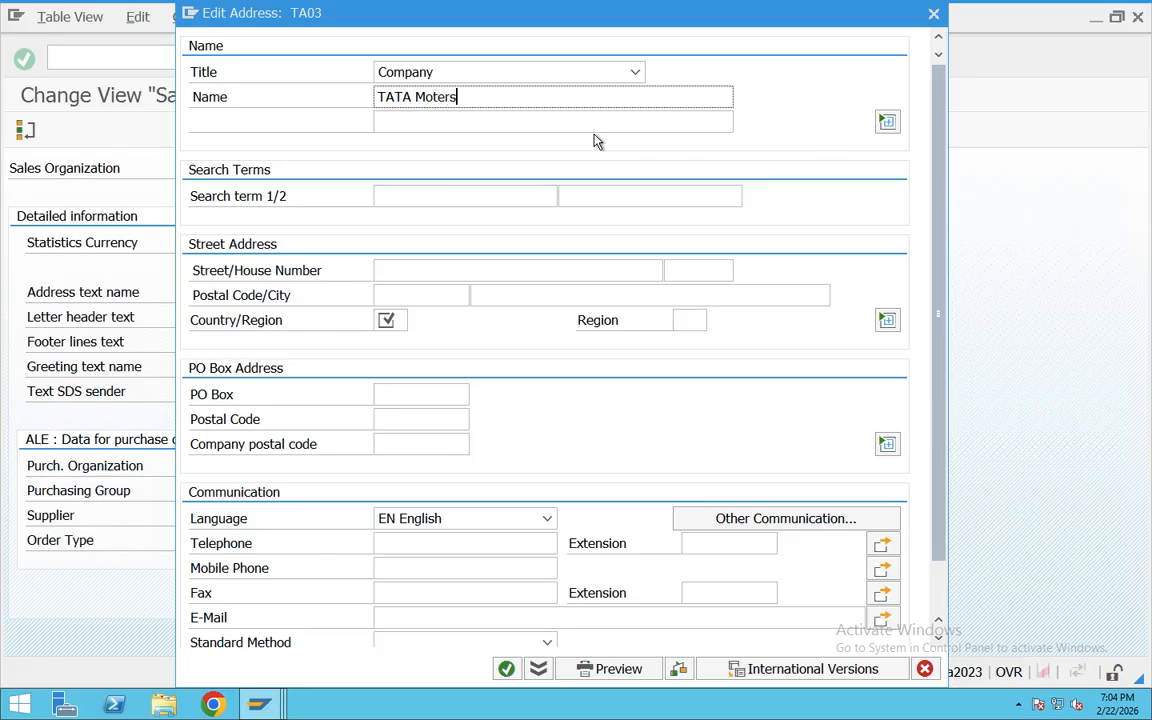
pyautogui.click(478, 198)
pyautogui.write('Tata')
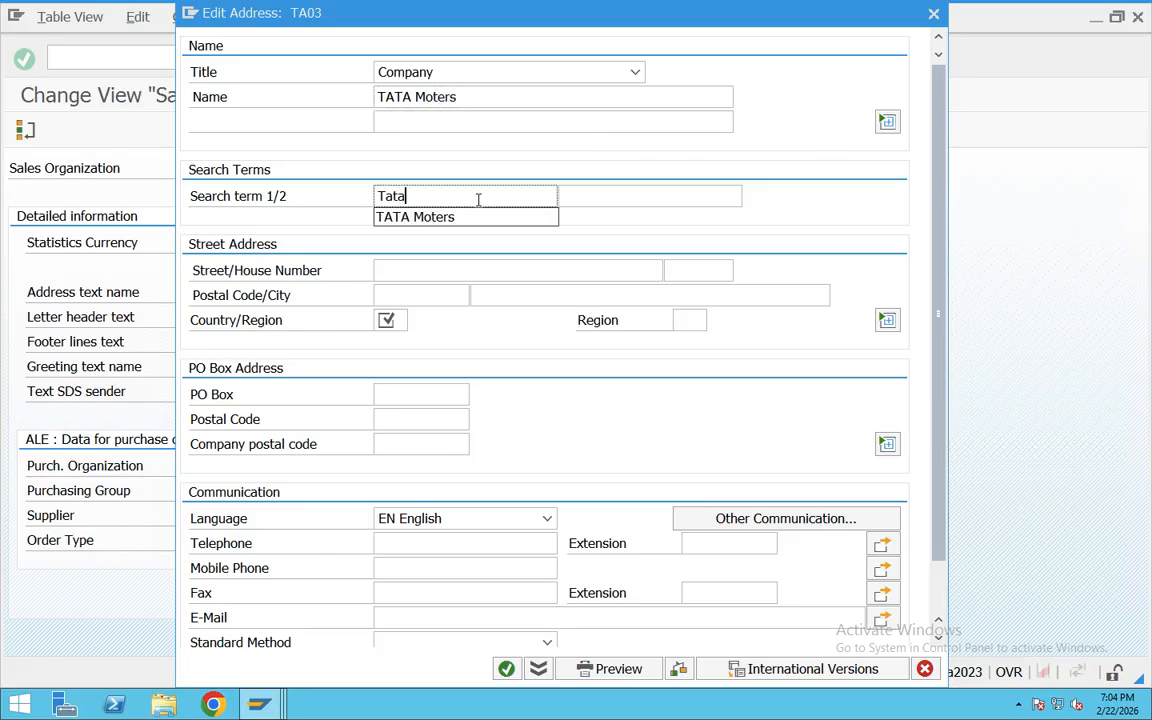
pyautogui.write(' Moters')
# Step: Enter the street, house number, postal code and city in the street address of TA03
pyautogui.click(409, 272)
pyautogui.write('Sr Nagar')
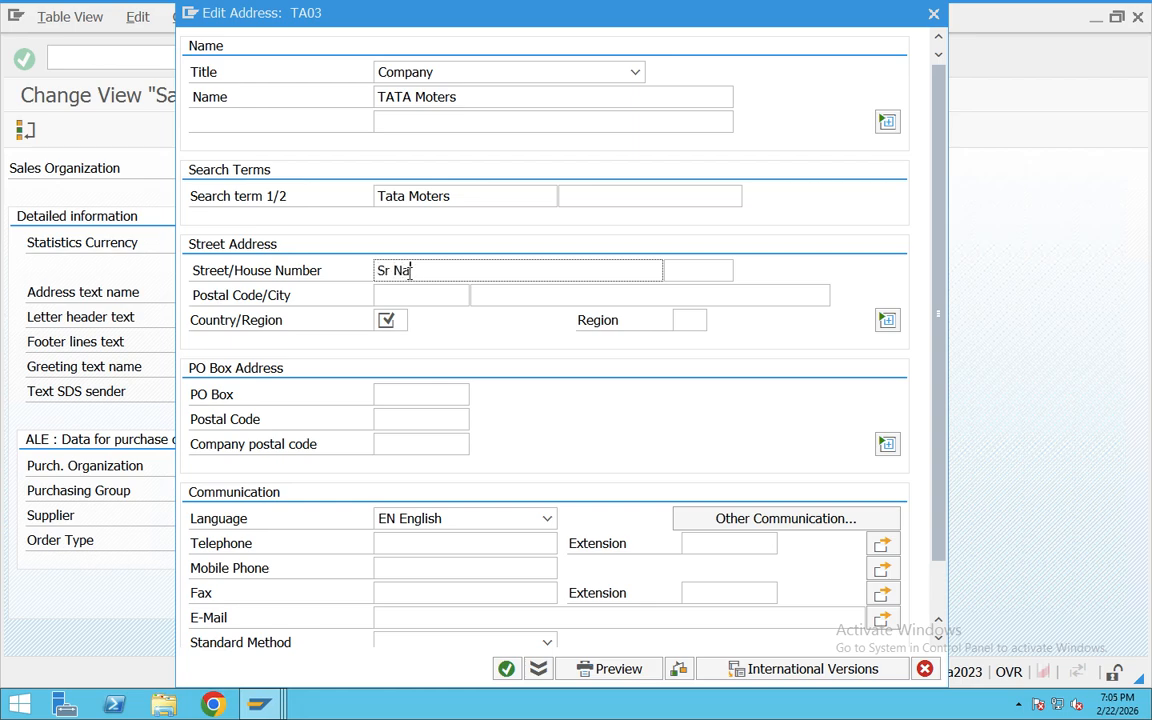
pyautogui.write('ar')
pyautogui.click(717, 272)
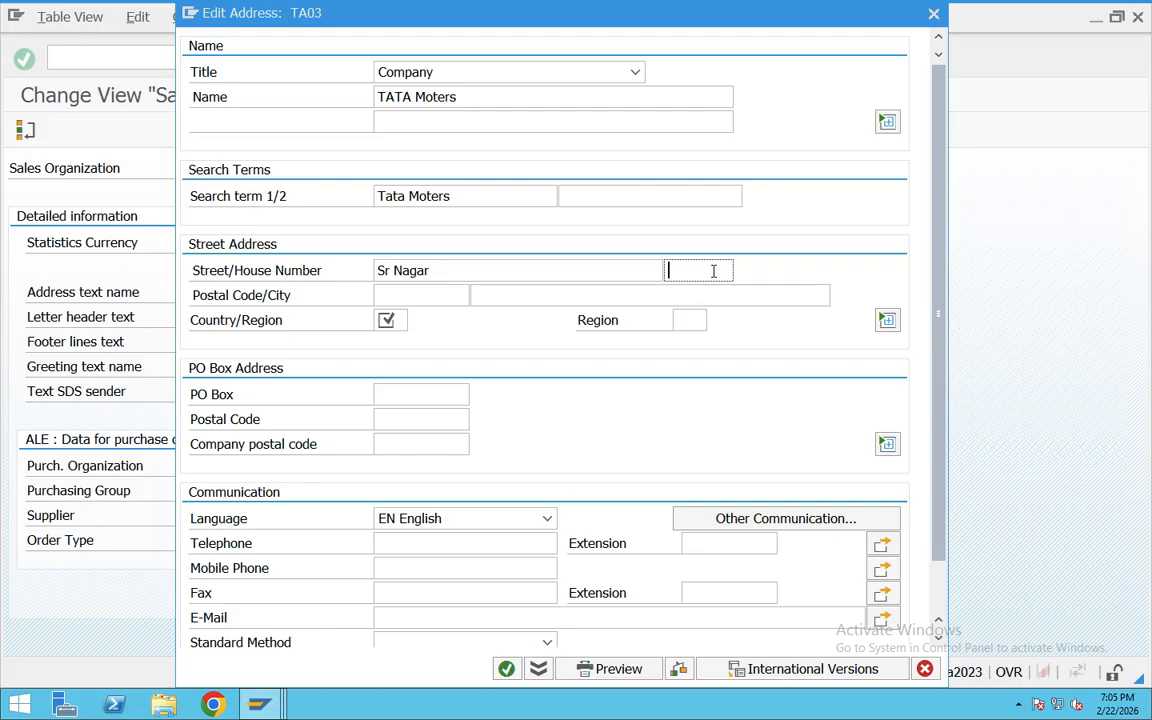
pyautogui.write('45/65')
pyautogui.click(440, 296)
pyautogui.write('560076')
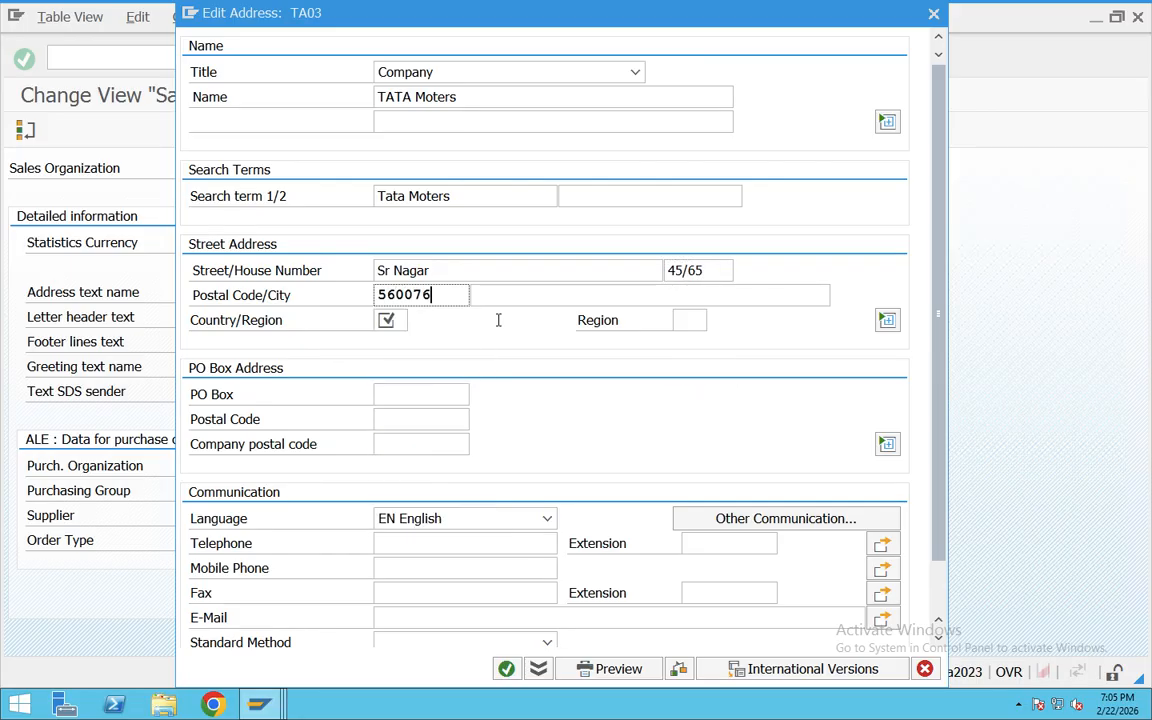
pyautogui.click(516, 299)
pyautogui.write('Hyder')
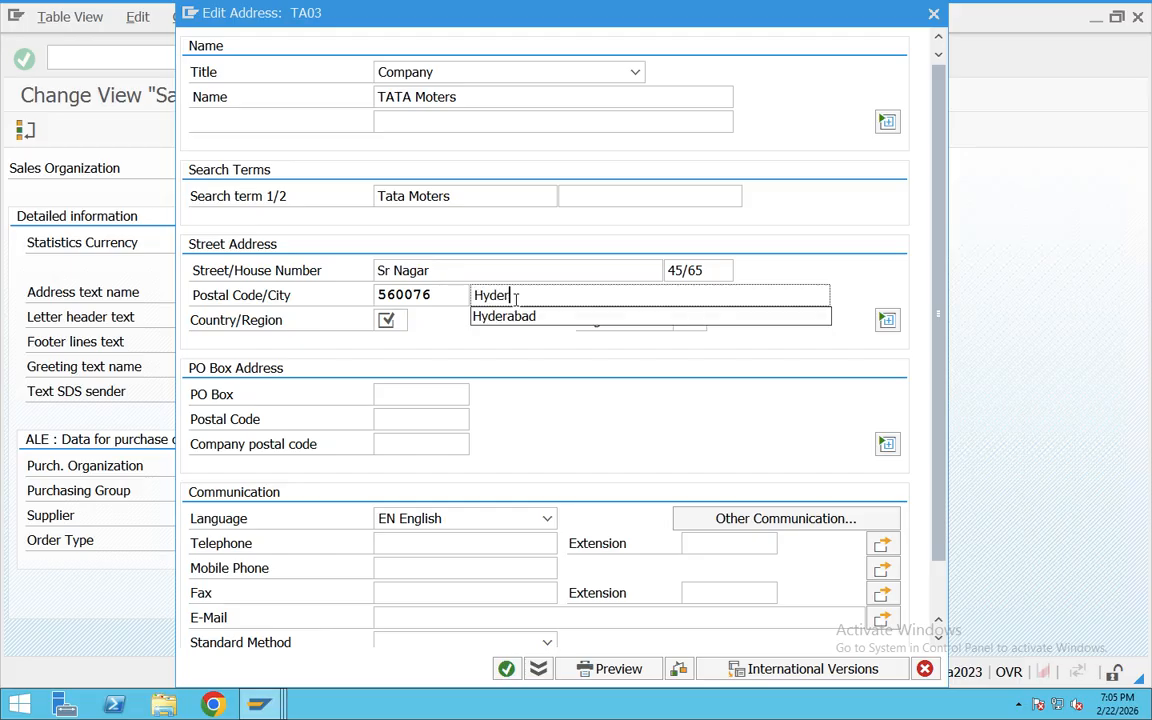
pyautogui.click(512, 316)
# Step: Set the address country to IN and the region to 01, Andhra Pradesh
pyautogui.click(406, 320)
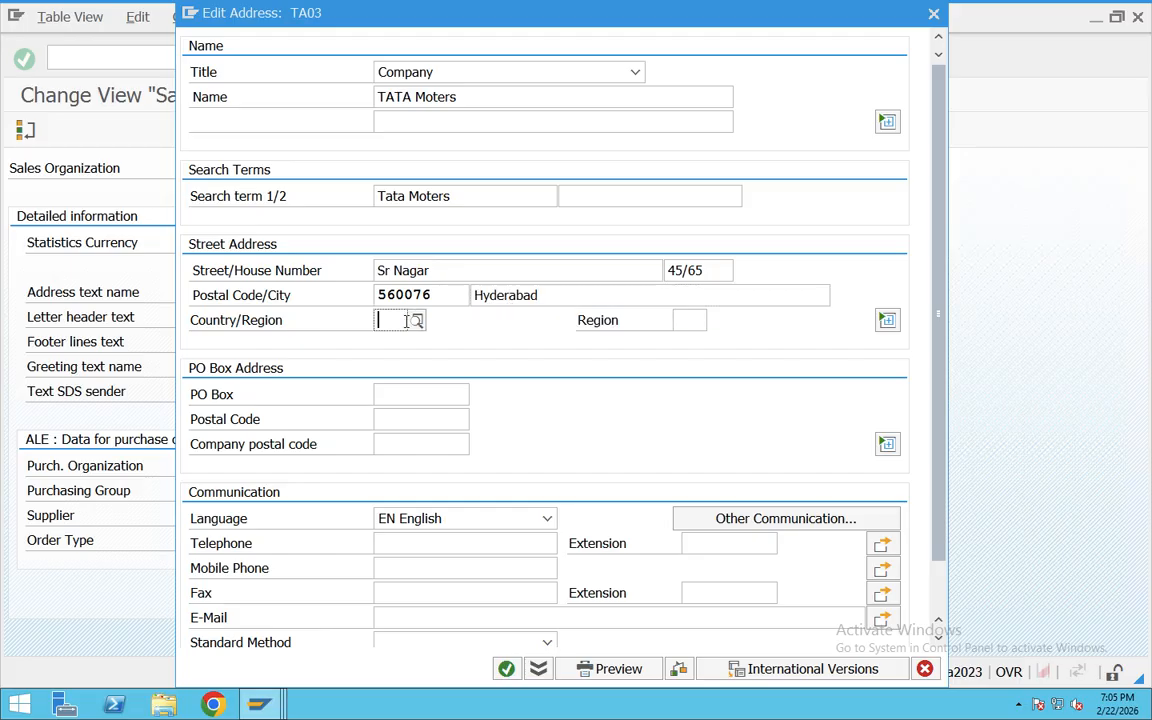
pyautogui.write('IN')
pyautogui.click(694, 321)
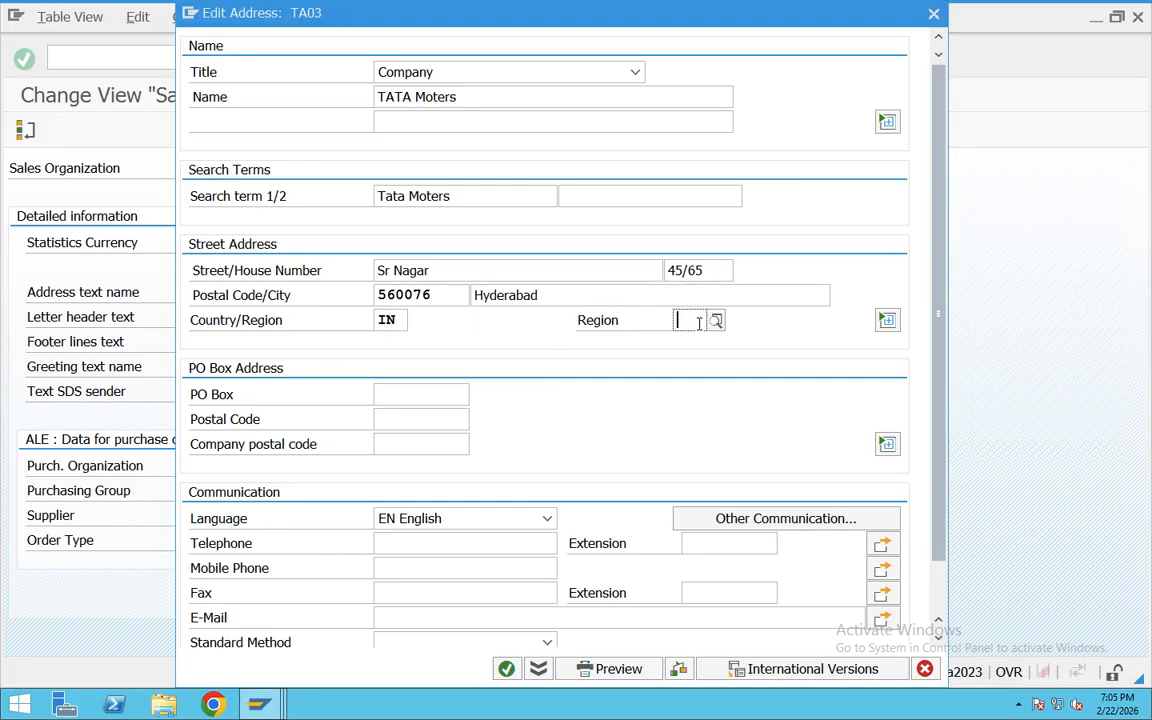
pyautogui.click(716, 320)
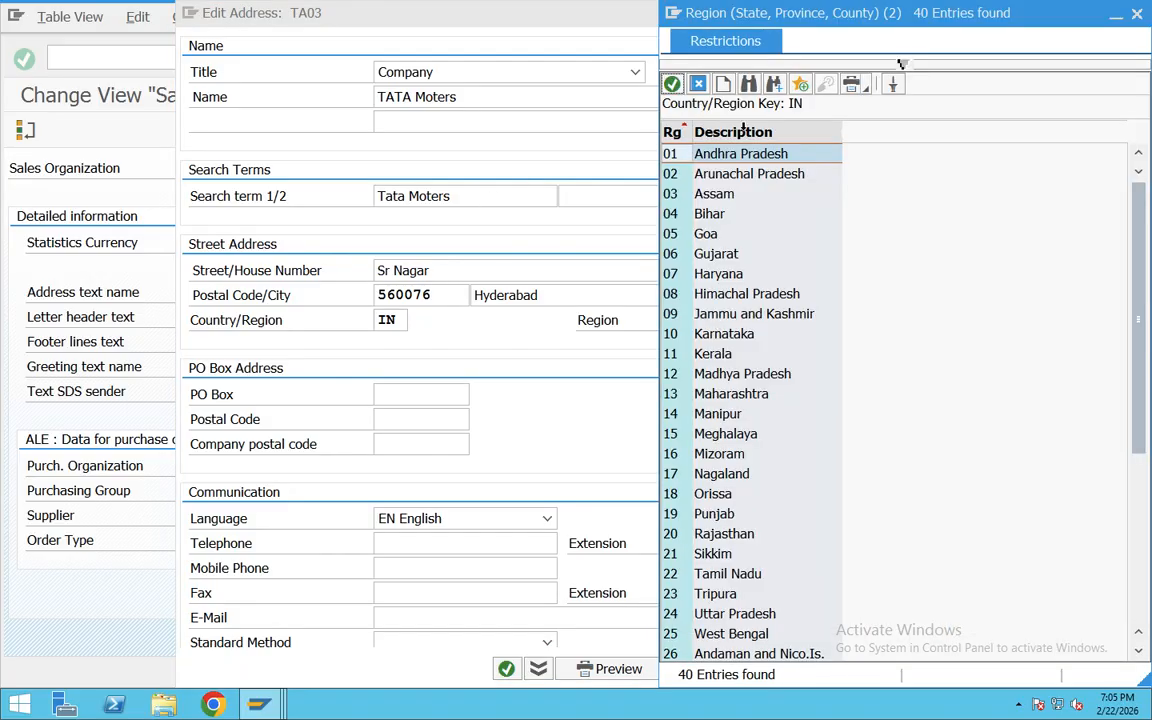
pyautogui.doubleClick(668, 156)
# Step: Fill the PO box and its postal code with the copied street postal code
pyautogui.hotkey('ctrl', 'c')
pyautogui.click(414, 391)
pyautogui.hotkey('ctrl', 'v')
pyautogui.click(436, 419)
pyautogui.hotkey('ctrl', 'v')
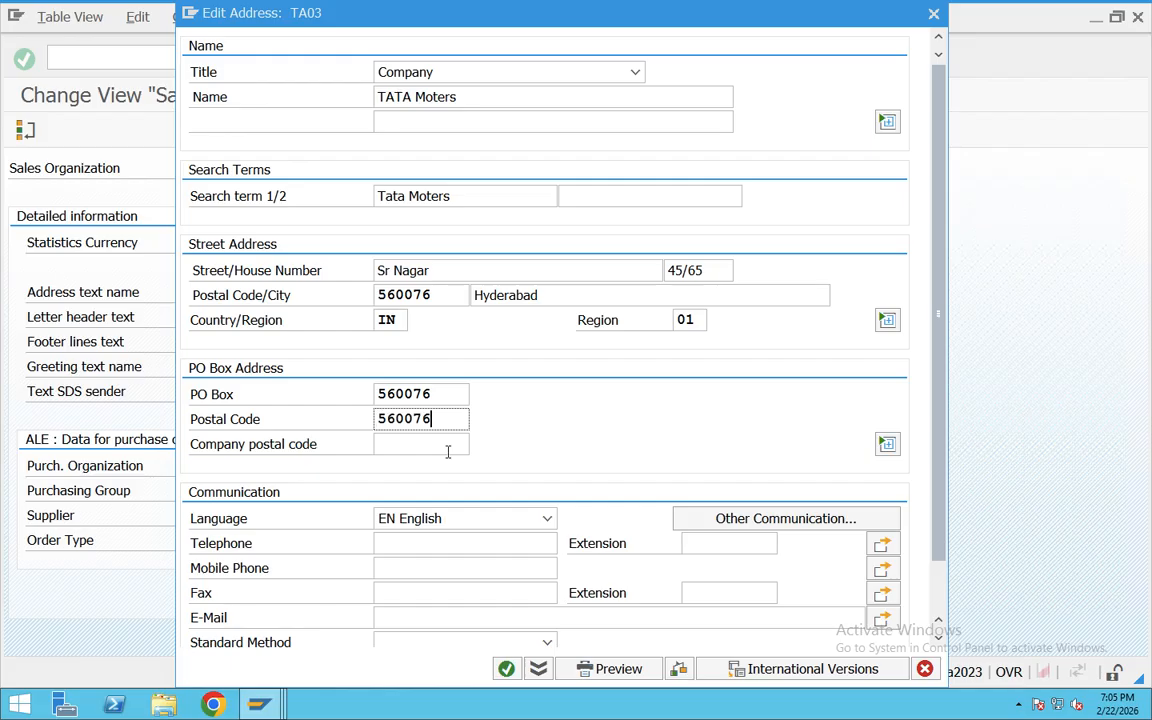
# Step: Enter the telephone and mobile phone numbers and confirm the address of TA03
pyautogui.click(408, 546)
pyautogui.write('901')
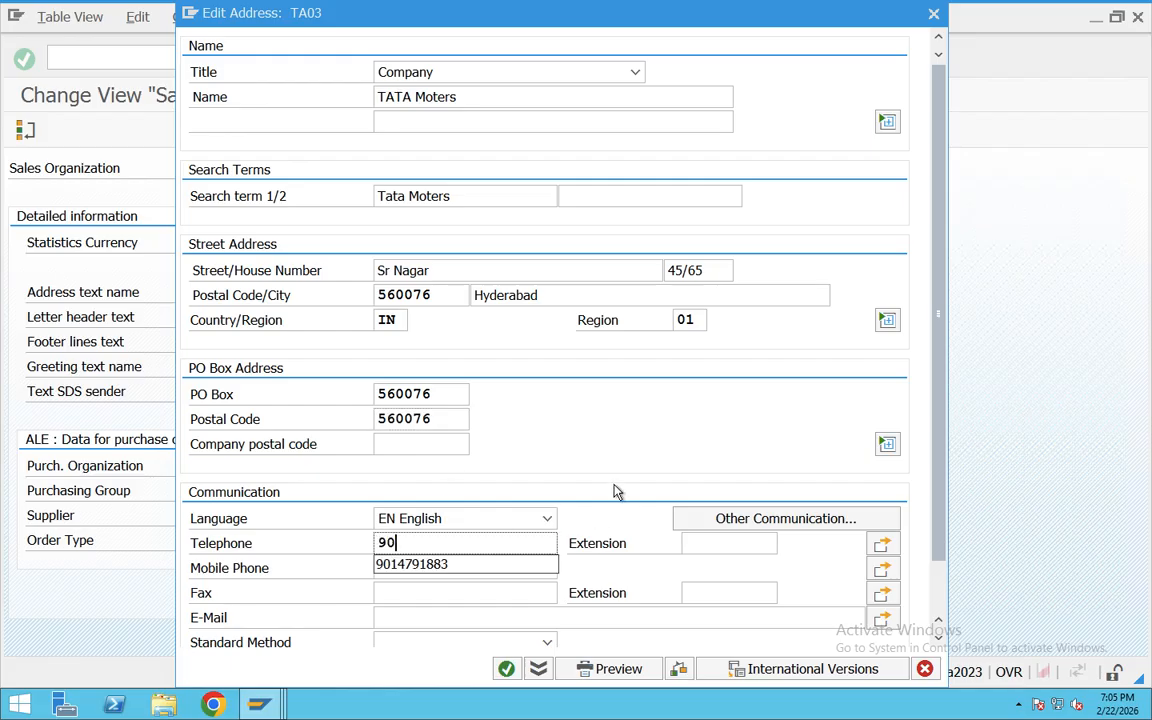
pyautogui.click(437, 566)
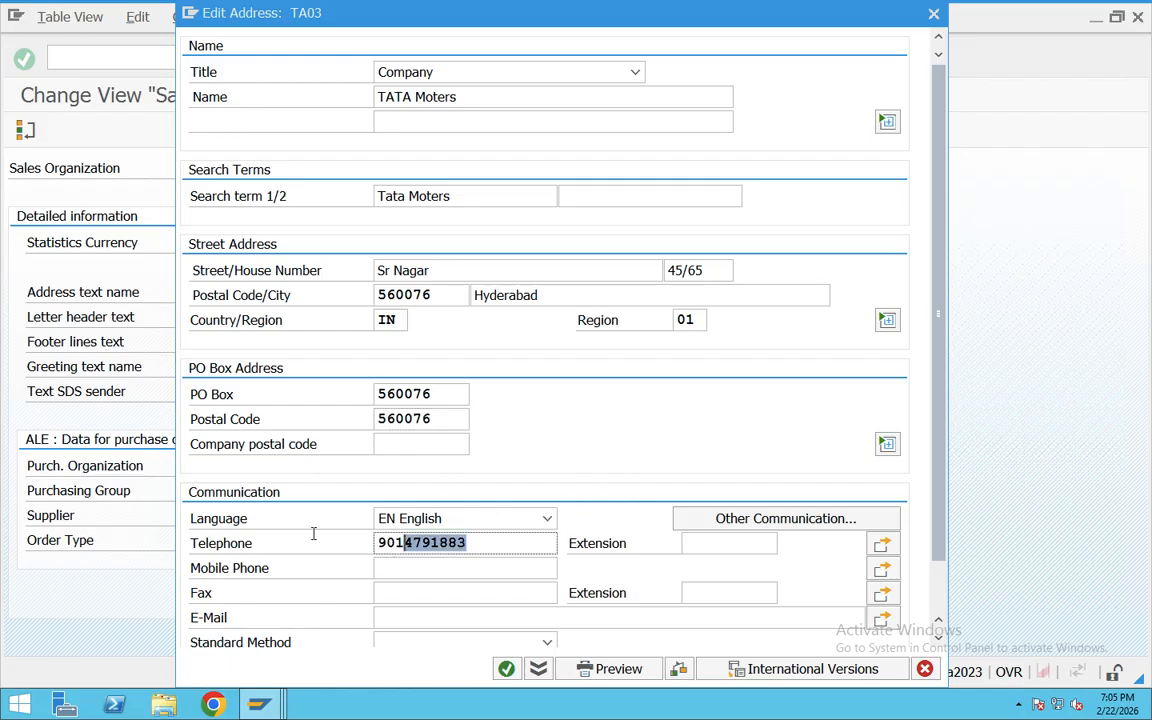
pyautogui.click(410, 568)
pyautogui.hotkey('ctrl', 'v')
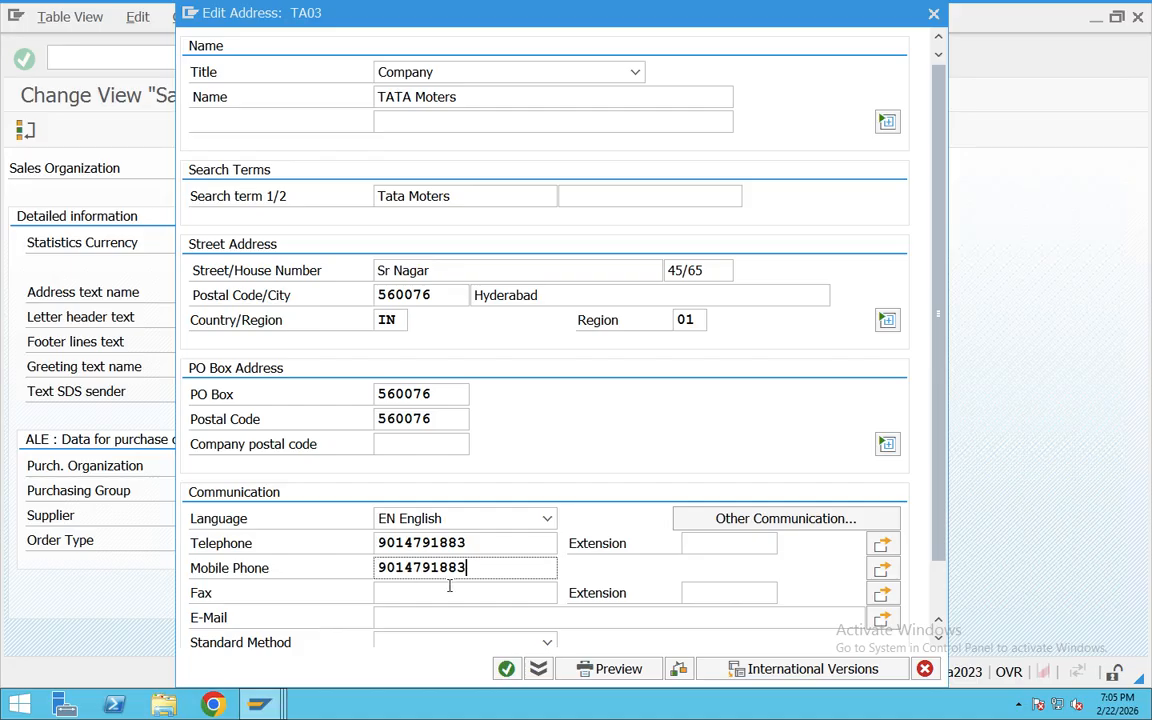
pyautogui.scroll(-2, 449, 587)
pyautogui.scroll(2, 453, 545)
pyautogui.scroll(-2, 454, 541)
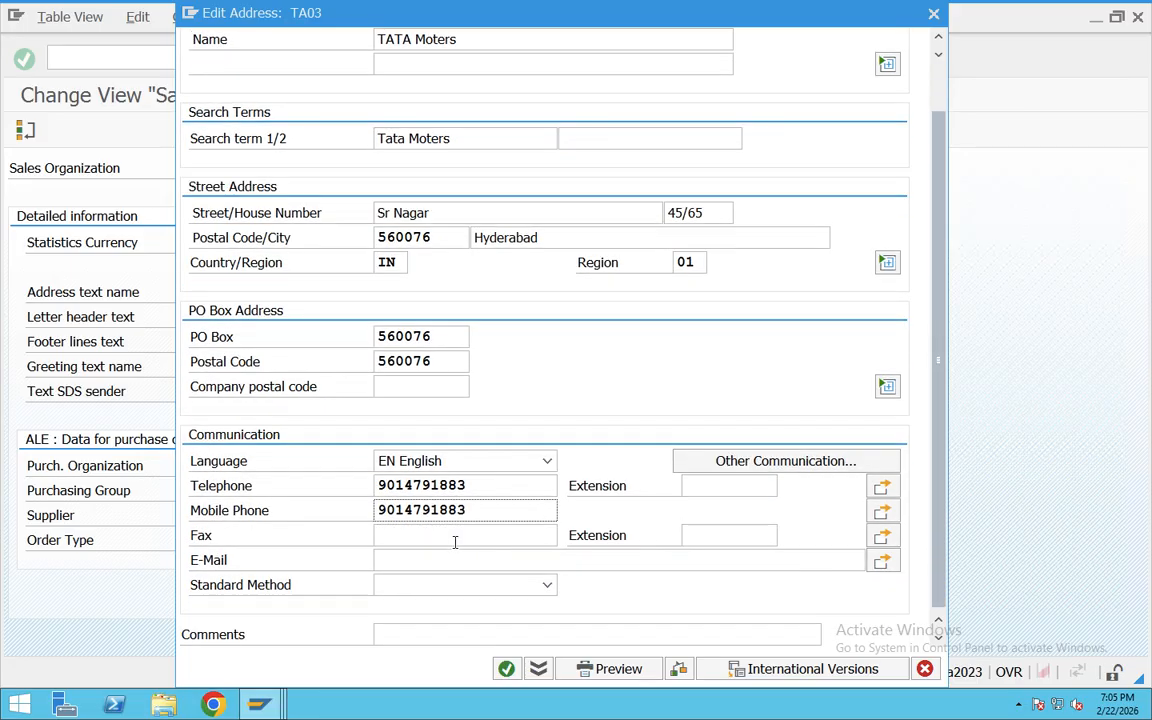
pyautogui.scroll(2, 454, 541)
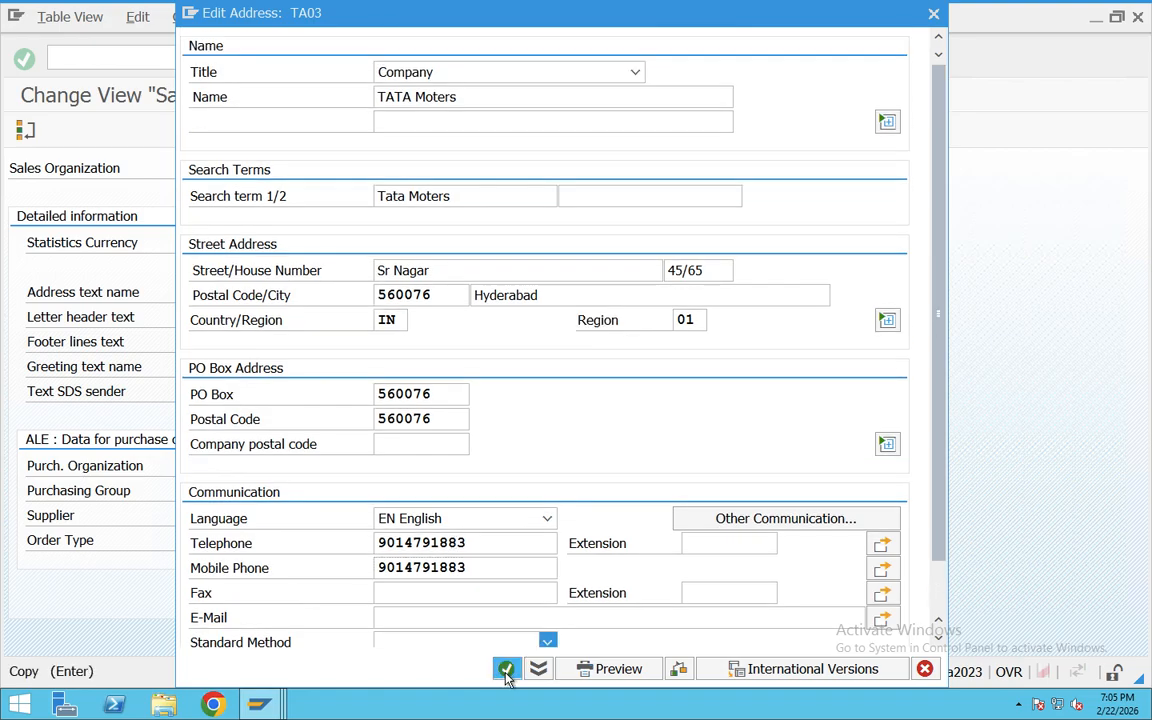
pyautogui.click(506, 670)
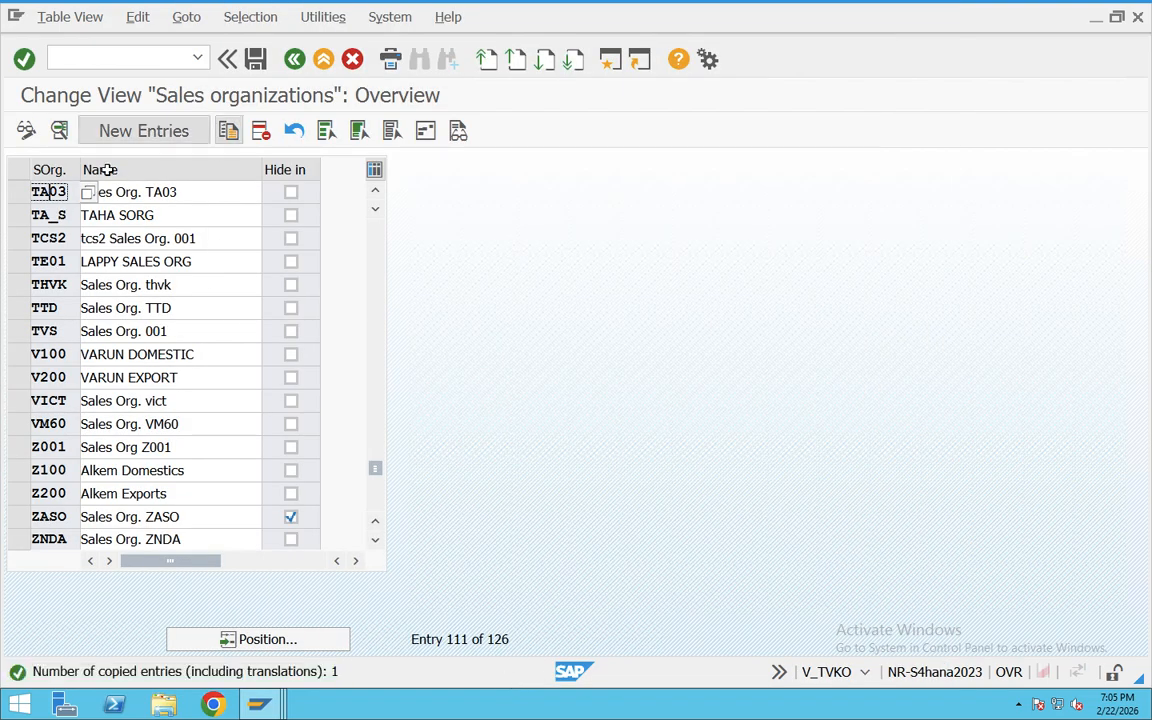
# Step: Save sales organization TA03 under a new customizing request described as "Enterprise strucutre _SD"
pyautogui.click(19, 191)
pyautogui.moveTo(180, 194); pyautogui.dragTo(68, 196)
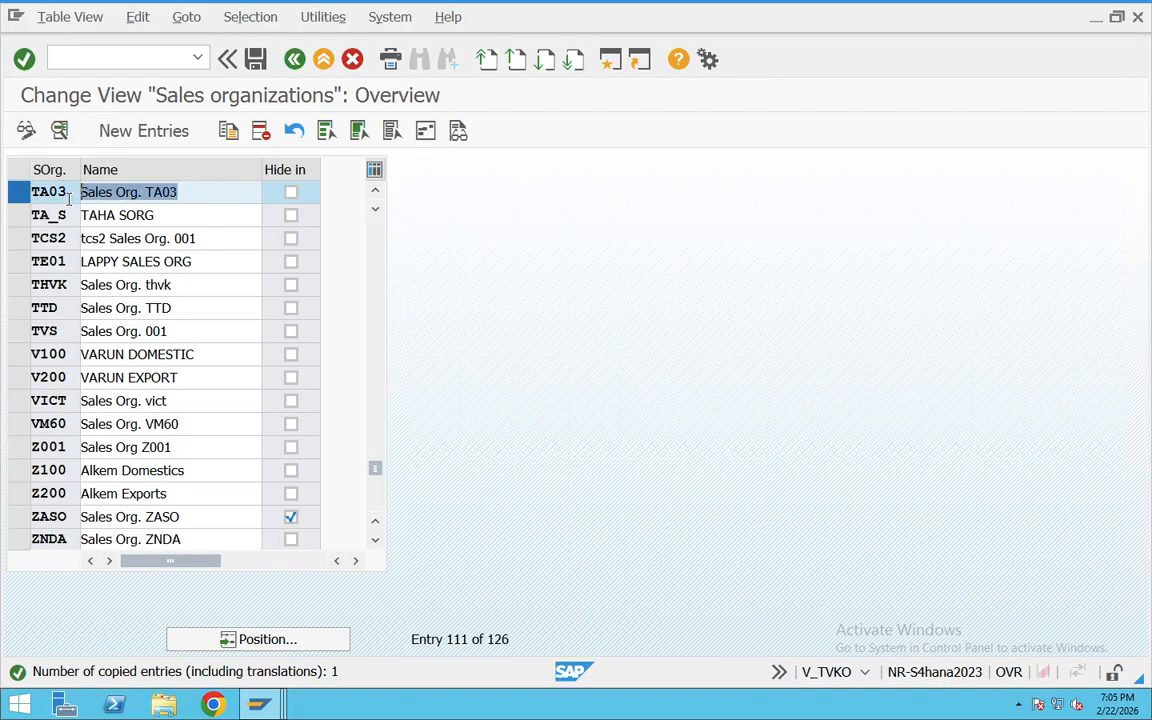
pyautogui.click(257, 60)
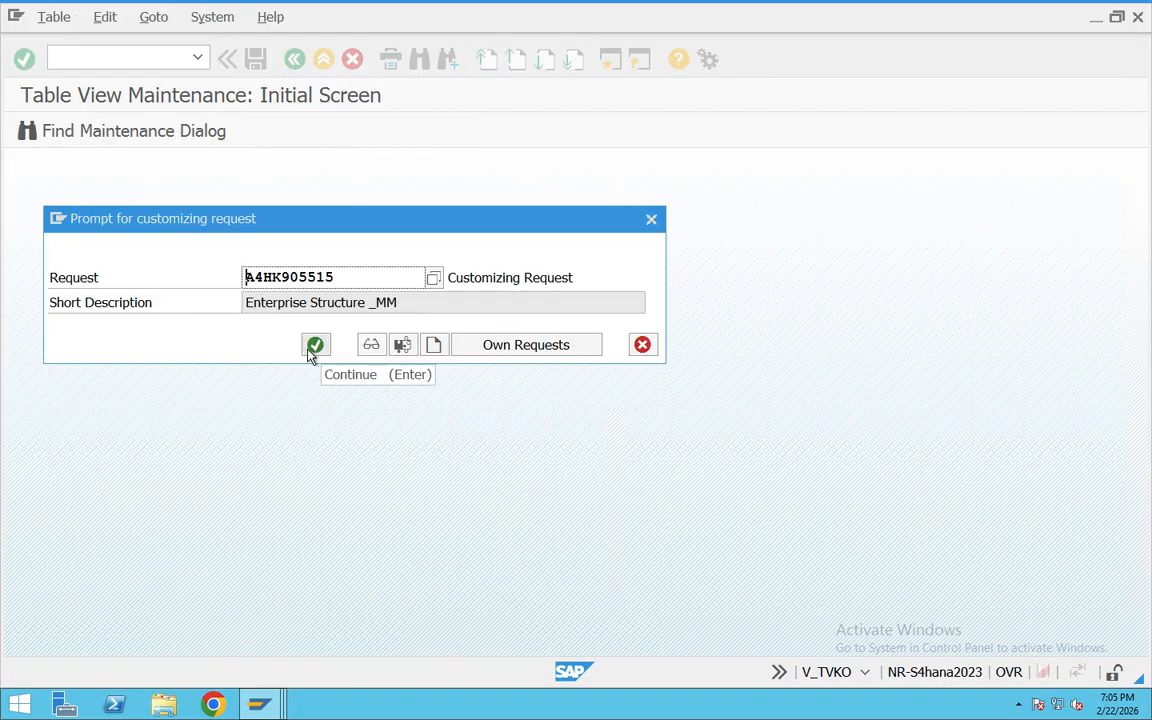
pyautogui.click(433, 344)
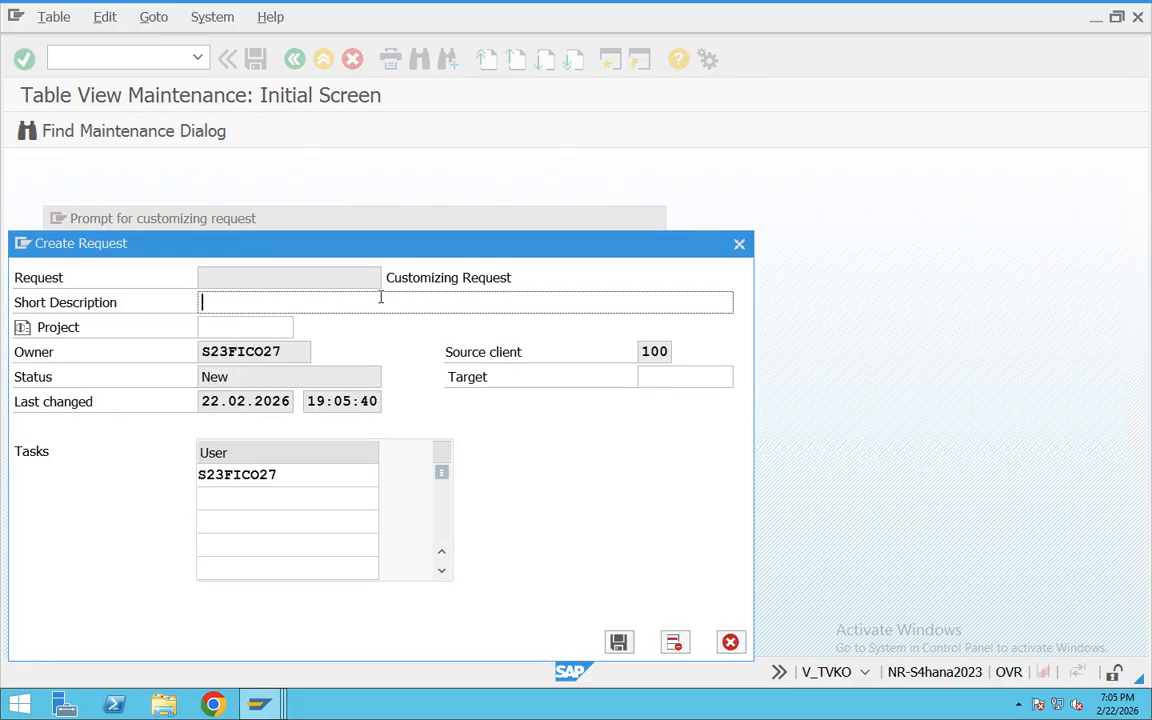
pyautogui.write('Enterprise strucutre _SD')
pyautogui.click(617, 641)
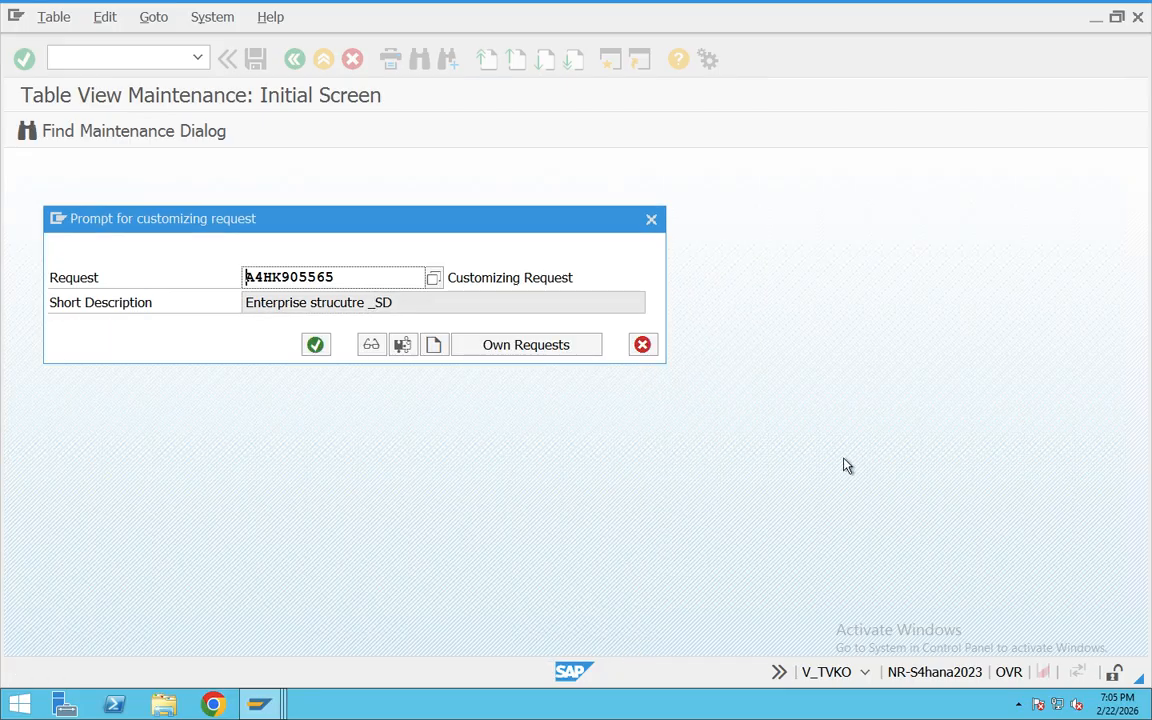
pyautogui.click(318, 347)
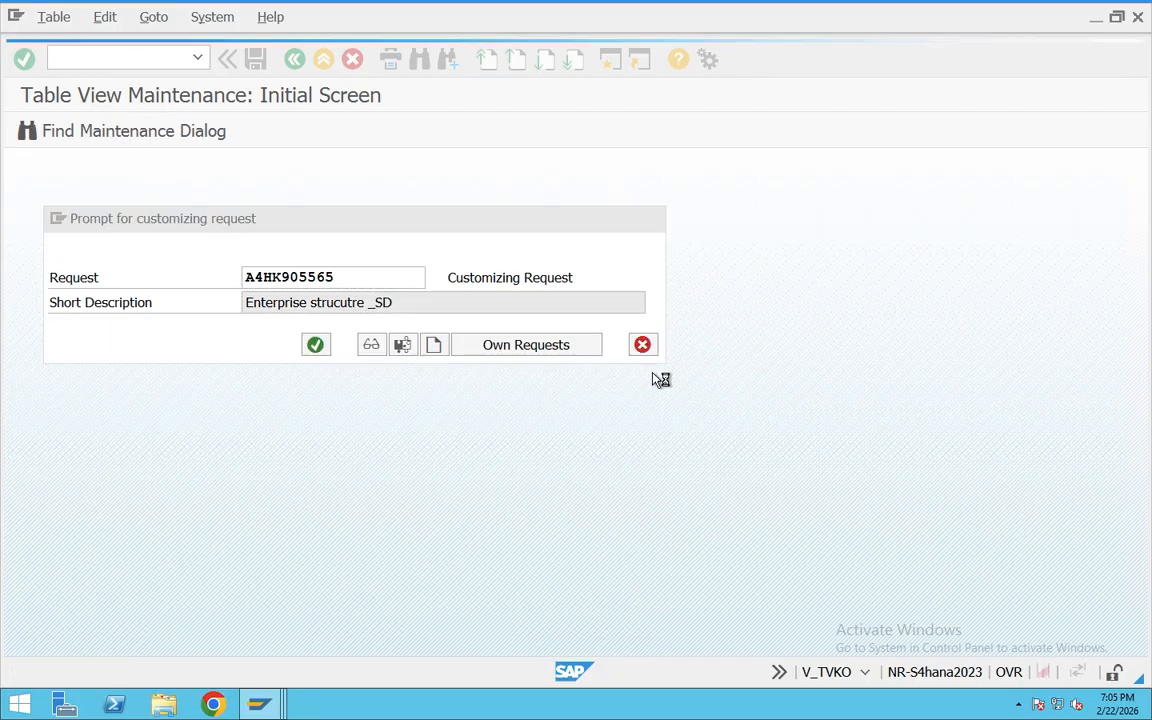
# Step: Review the code and name of the saved sales organization TA03 in the overview
pyautogui.moveTo(86, 183); pyautogui.dragTo(23, 195)
pyautogui.click(23, 195)
pyautogui.moveTo(180, 194); pyautogui.dragTo(23, 195)
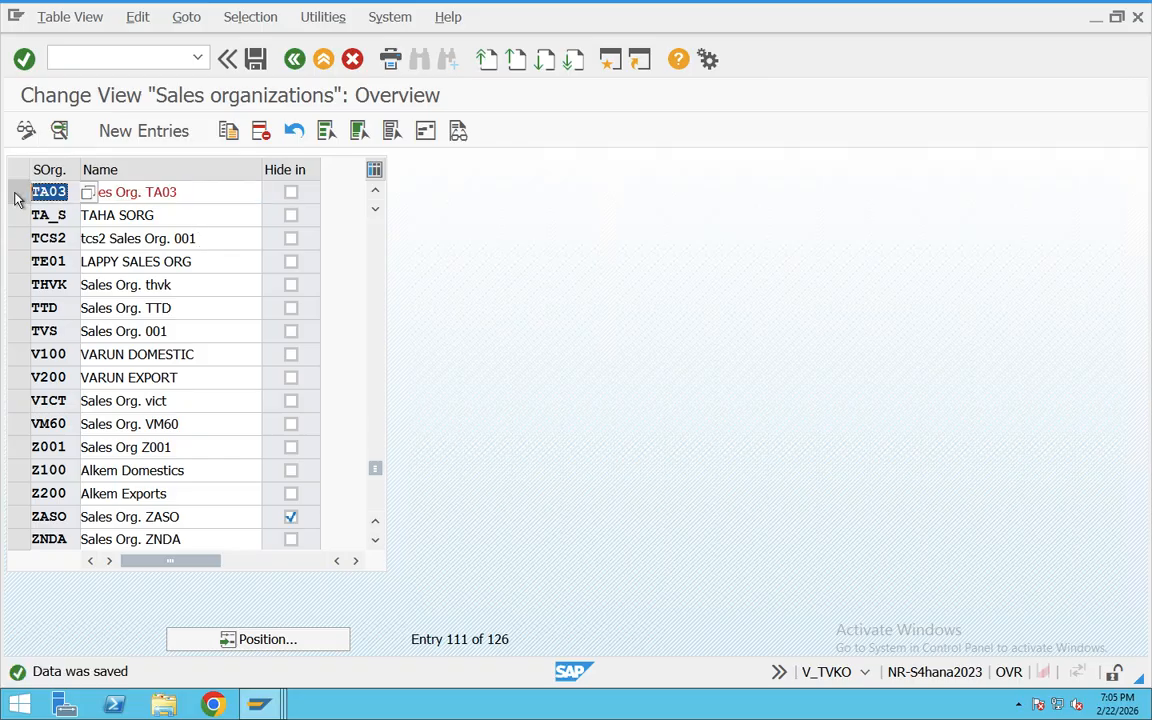
pyautogui.click(16, 196)
pyautogui.moveTo(177, 193); pyautogui.dragTo(39, 192)
pyautogui.moveTo(222, 192); pyautogui.dragTo(88, 192)
pyautogui.click(257, 62)
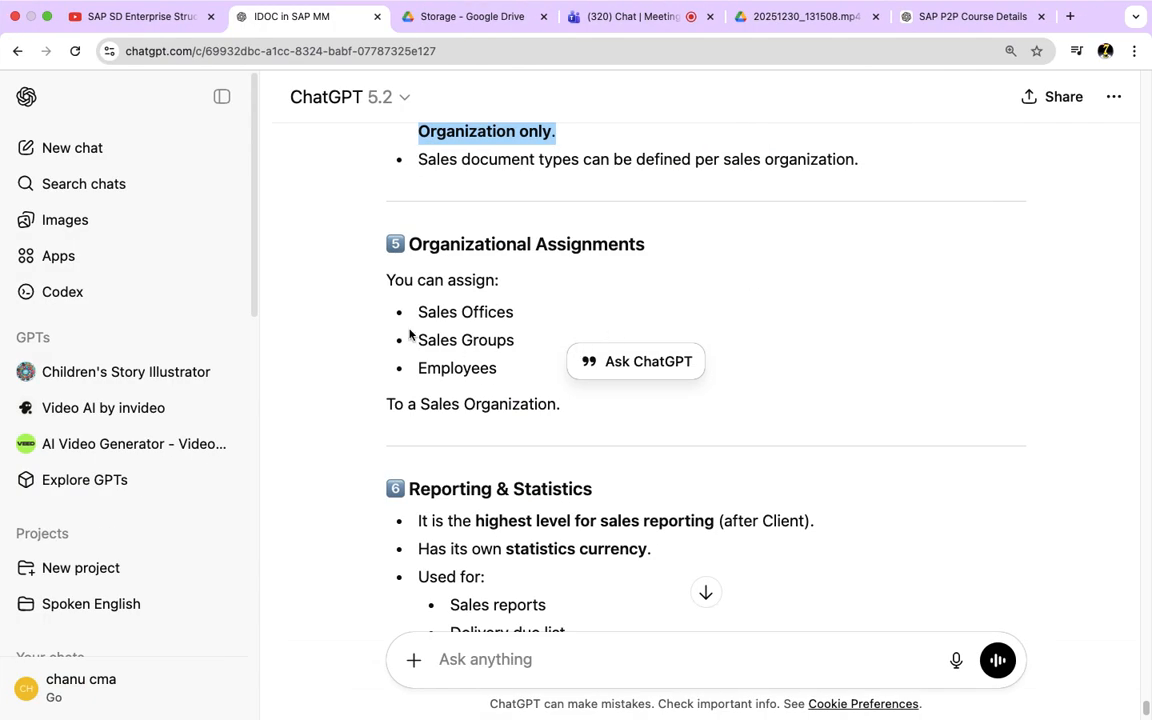
# Step: Switch to the Teams meeting and review the shared Sales Organization explanation in the chat from its definition through the key points
pyautogui.click(129, 18)
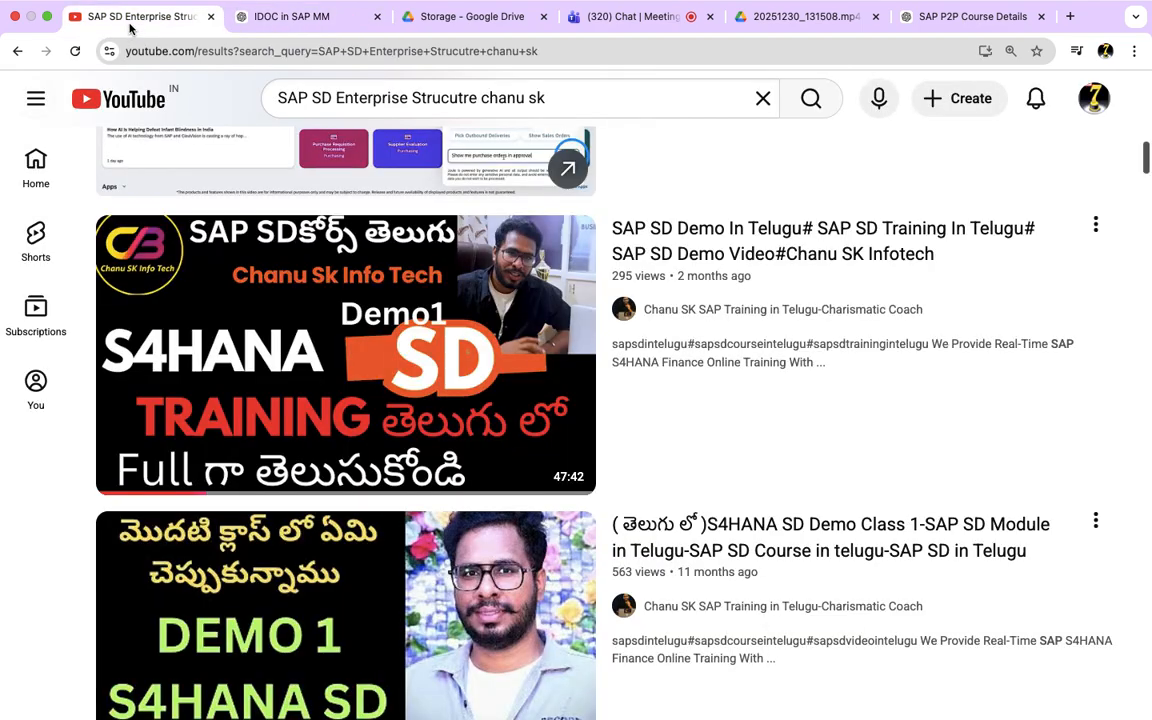
pyautogui.click(226, 18)
pyautogui.click(600, 18)
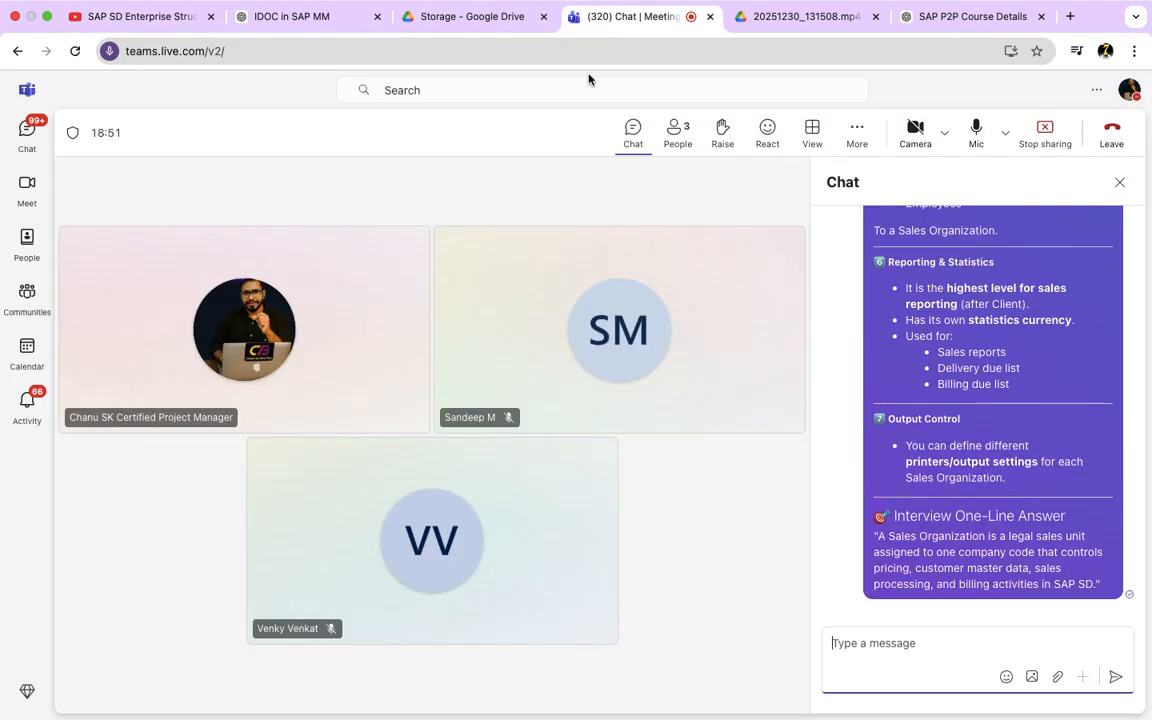
pyautogui.scroll(5, 841, 401)
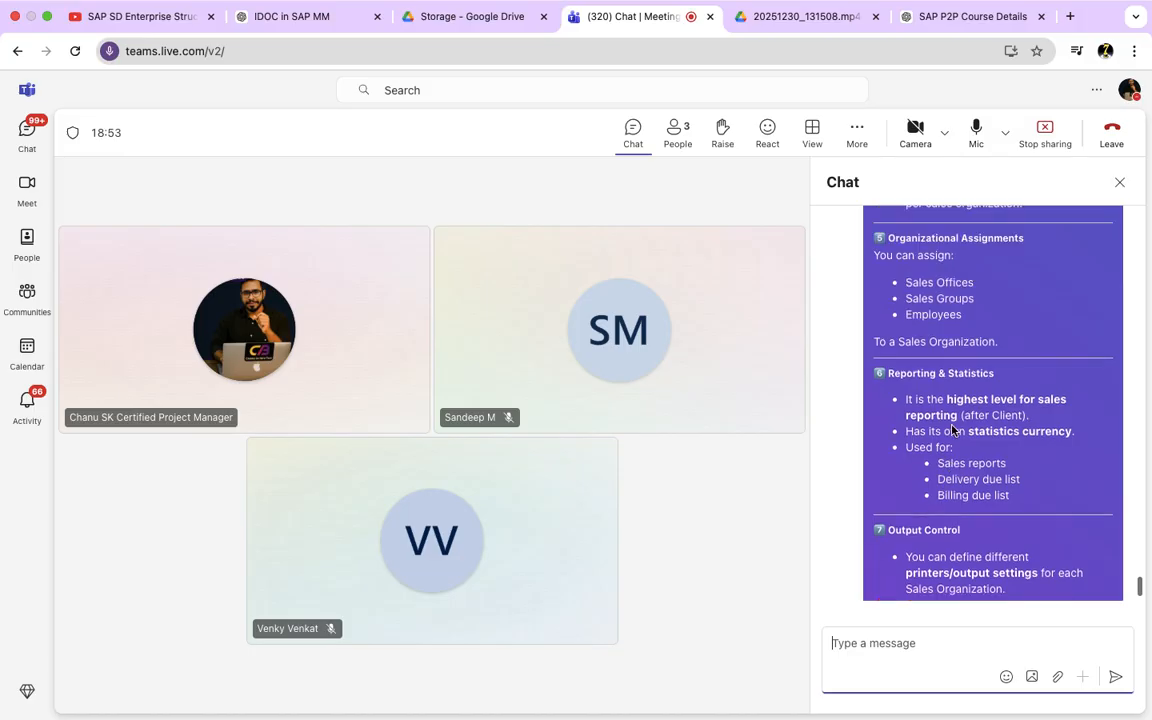
pyautogui.scroll(5, 952, 430)
pyautogui.scroll(-5, 952, 430)
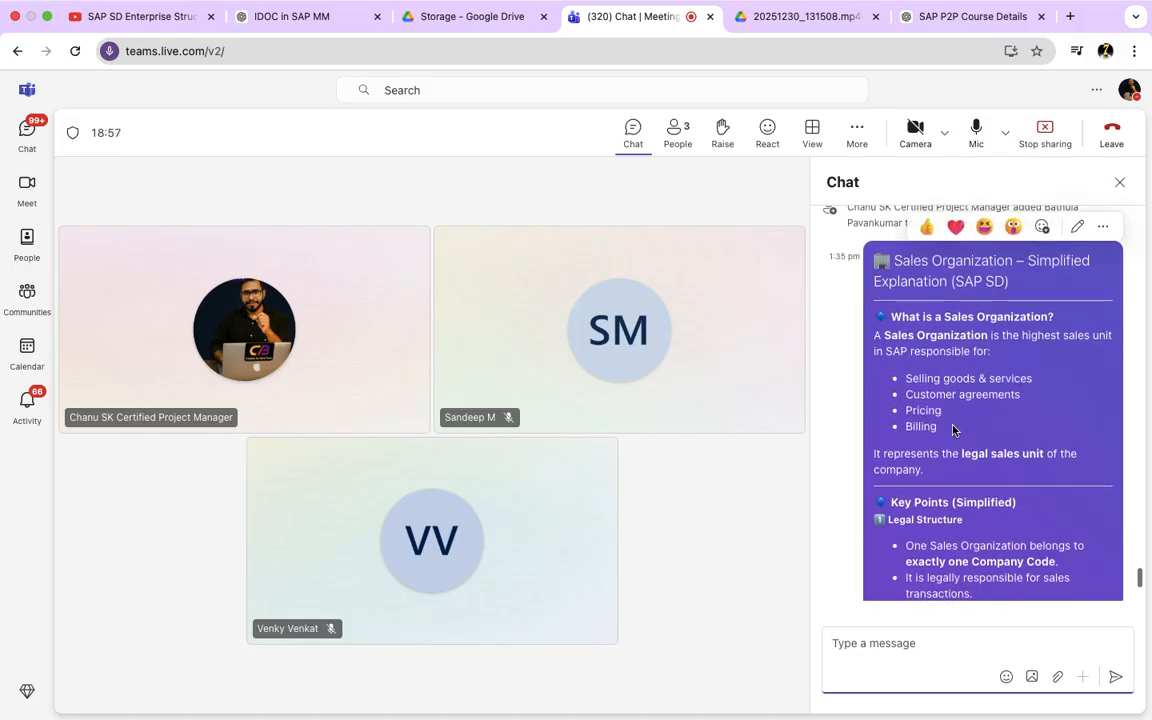
pyautogui.scroll(-4, 952, 430)
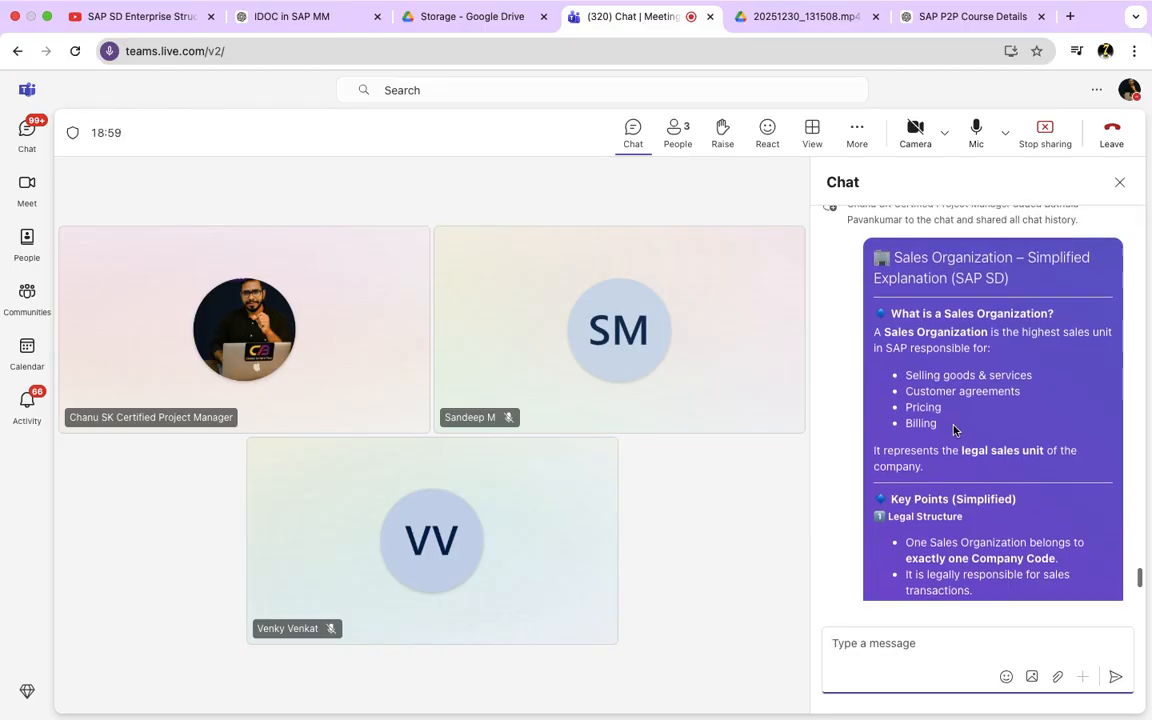
pyautogui.scroll(-4, 953, 430)
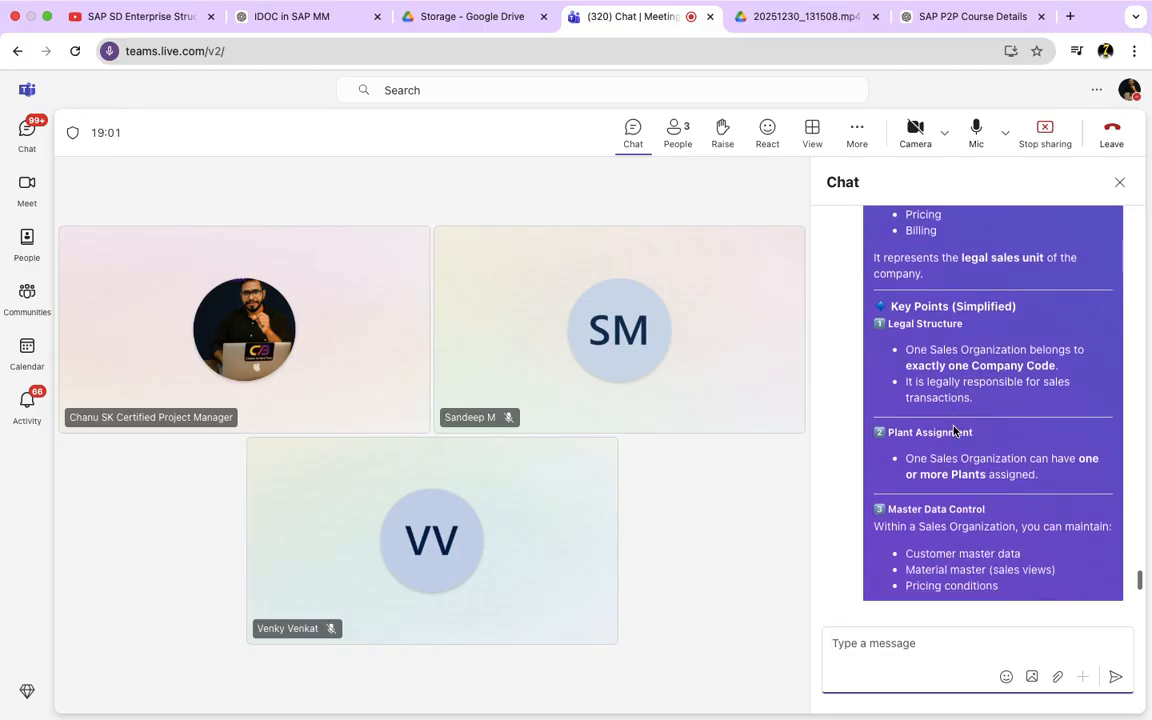
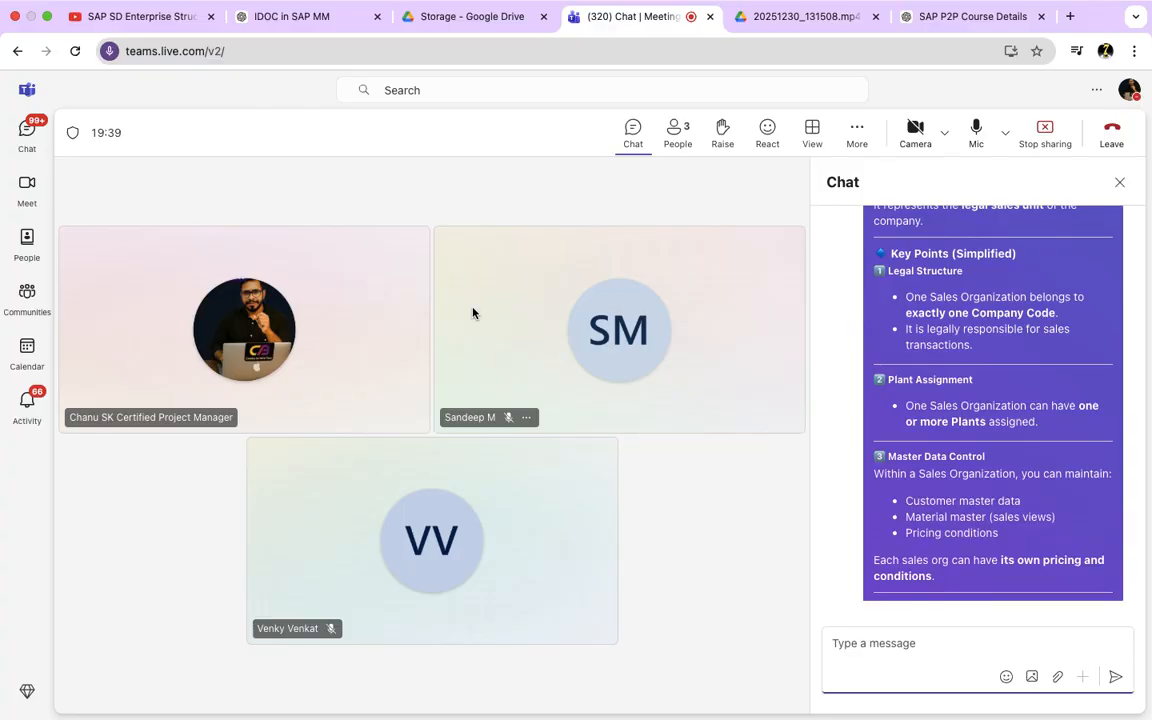
# Step: Switch back to SAP and leave the sales organization overview and its activity selection to return to the IMG structure
pyautogui.hotkey('ctrl', 'Left')
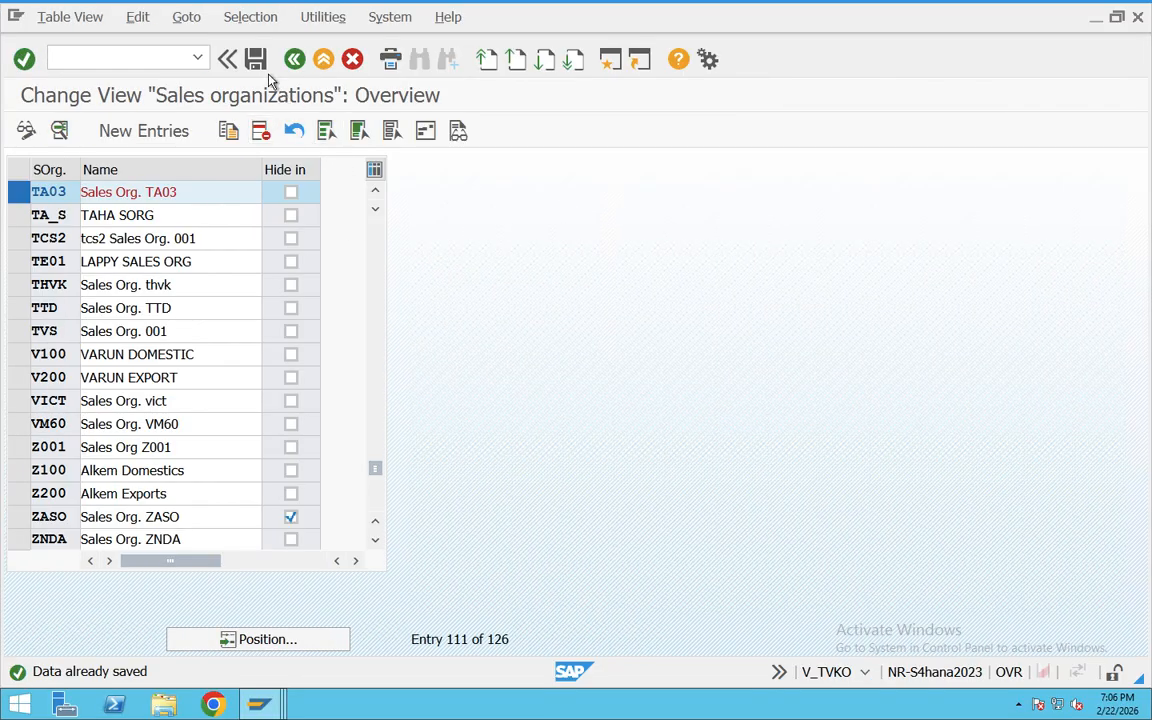
pyautogui.click(294, 59)
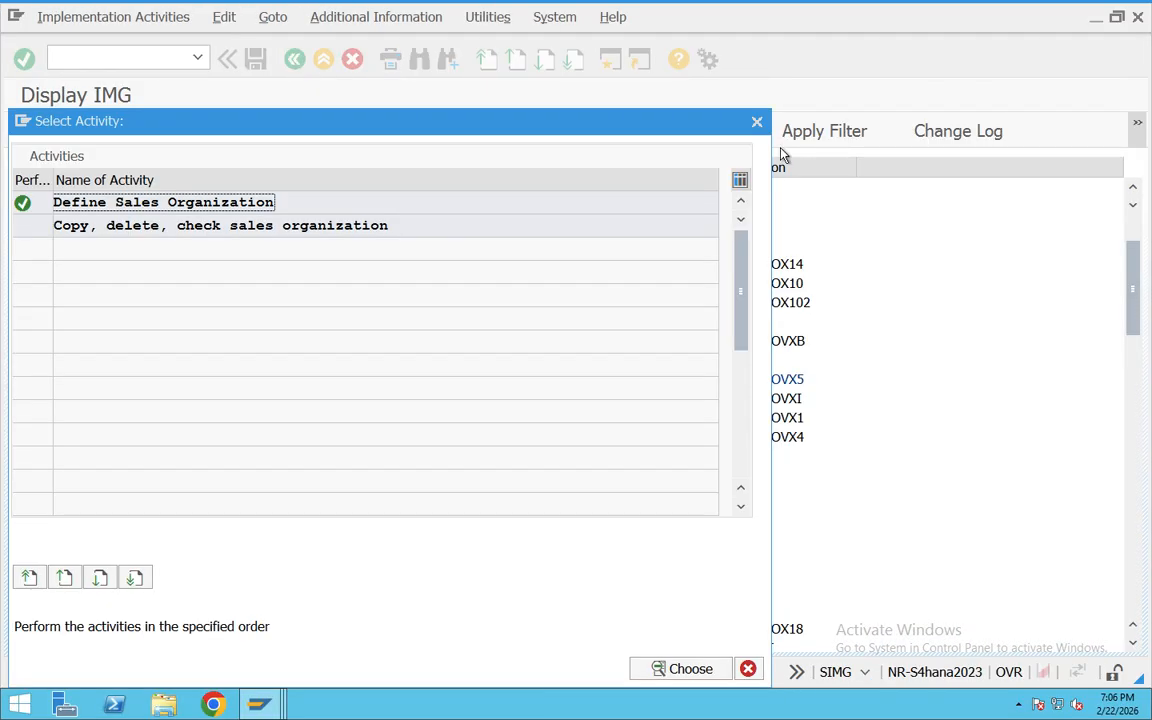
pyautogui.click(757, 121)
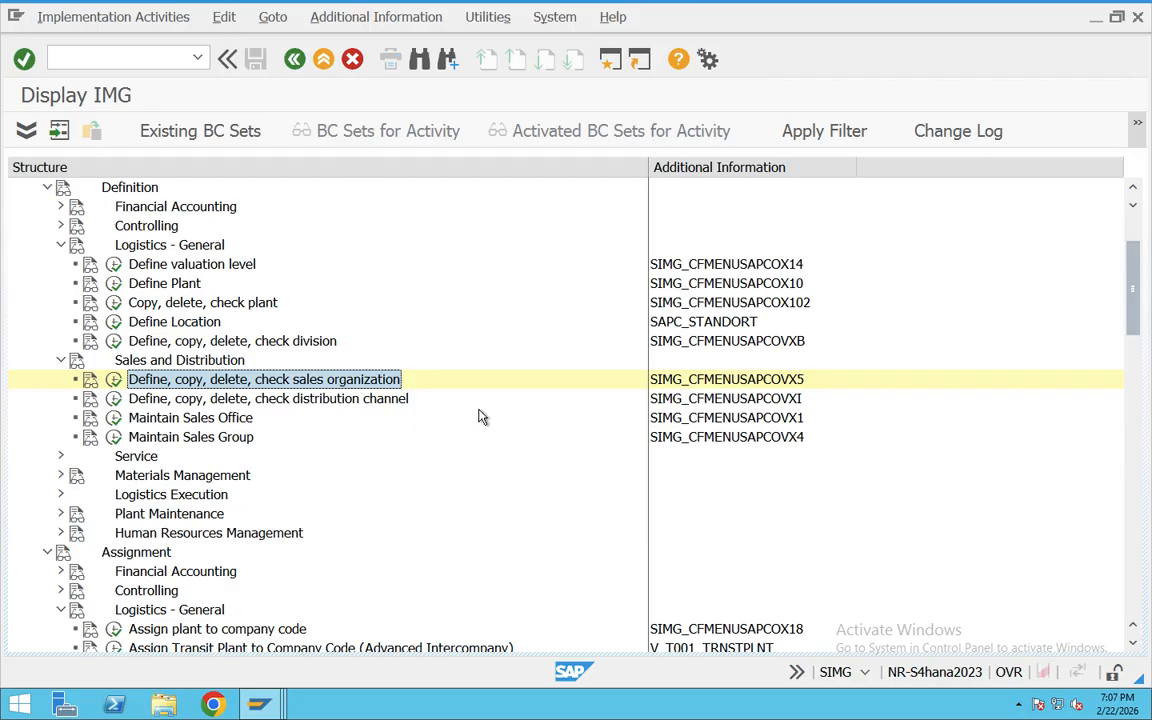
# Step: Open the documentation for "Define, copy, delete, check distribution channel" and copy its text from the title through the Recommendation section
pyautogui.click(330, 401)
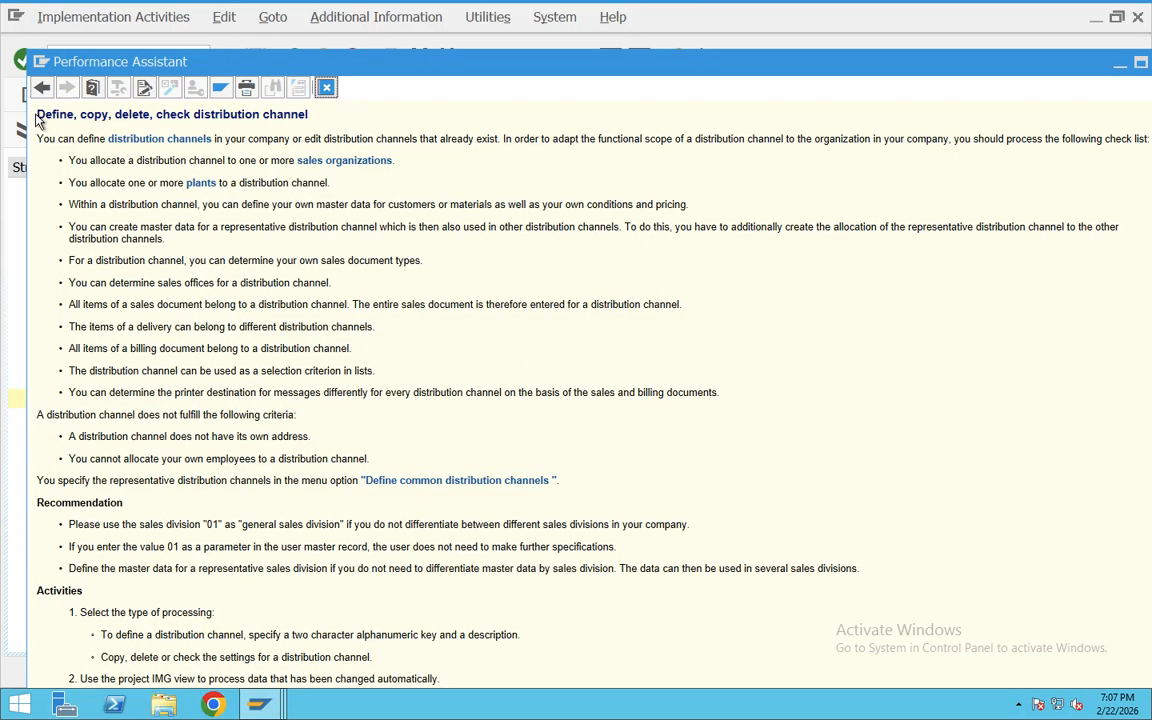
pyautogui.moveTo(36, 116); pyautogui.dragTo(874, 571)
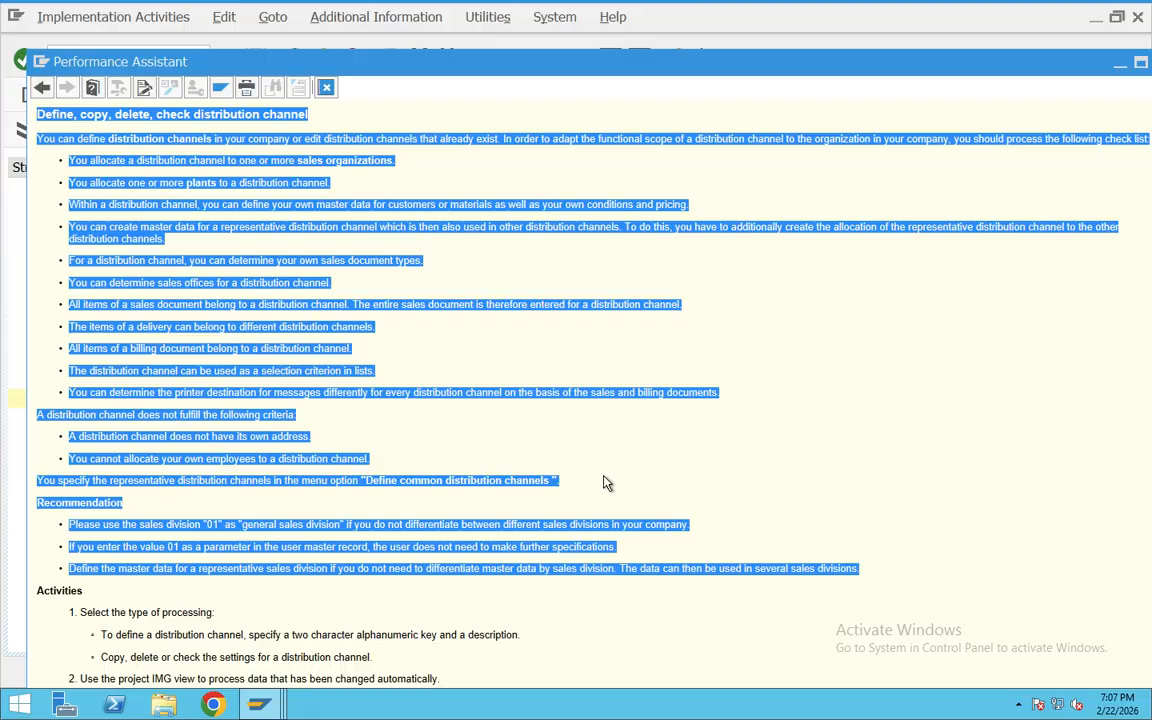
# Step: Switch to the ChatGPT conversation and submit the copied distribution channel documentation followed by "---Simplfy this"
pyautogui.hotkey('ctrl', 'Right')
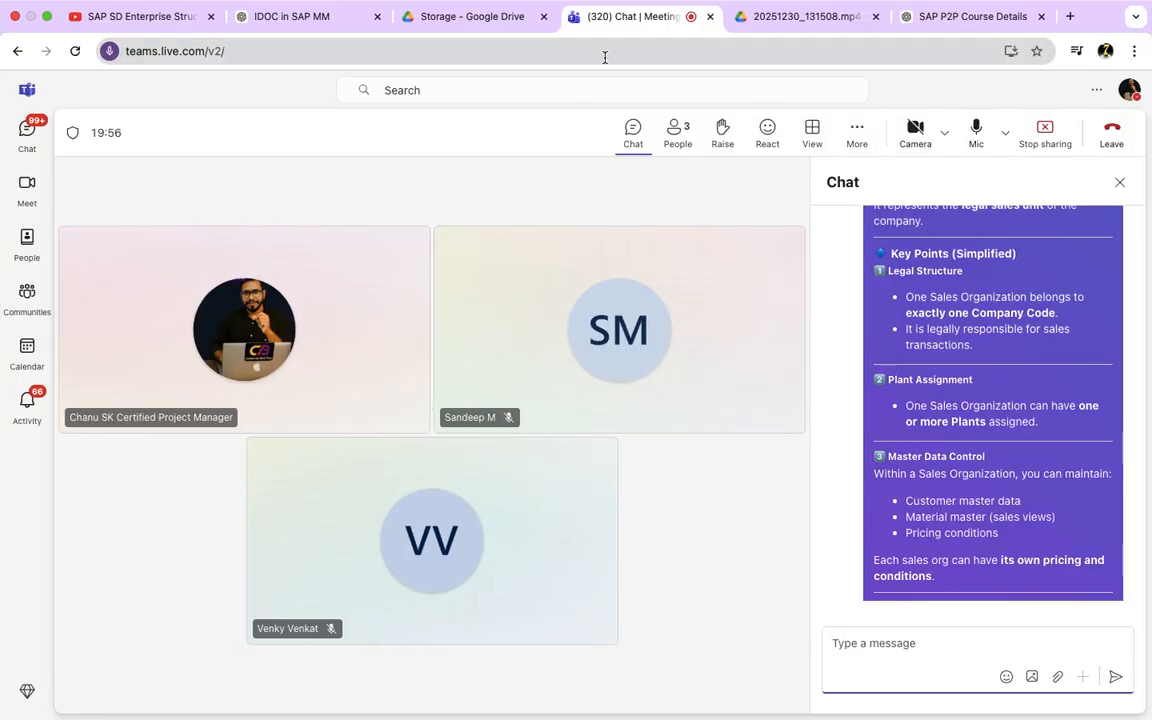
pyautogui.click(290, 16)
pyautogui.click(468, 668)
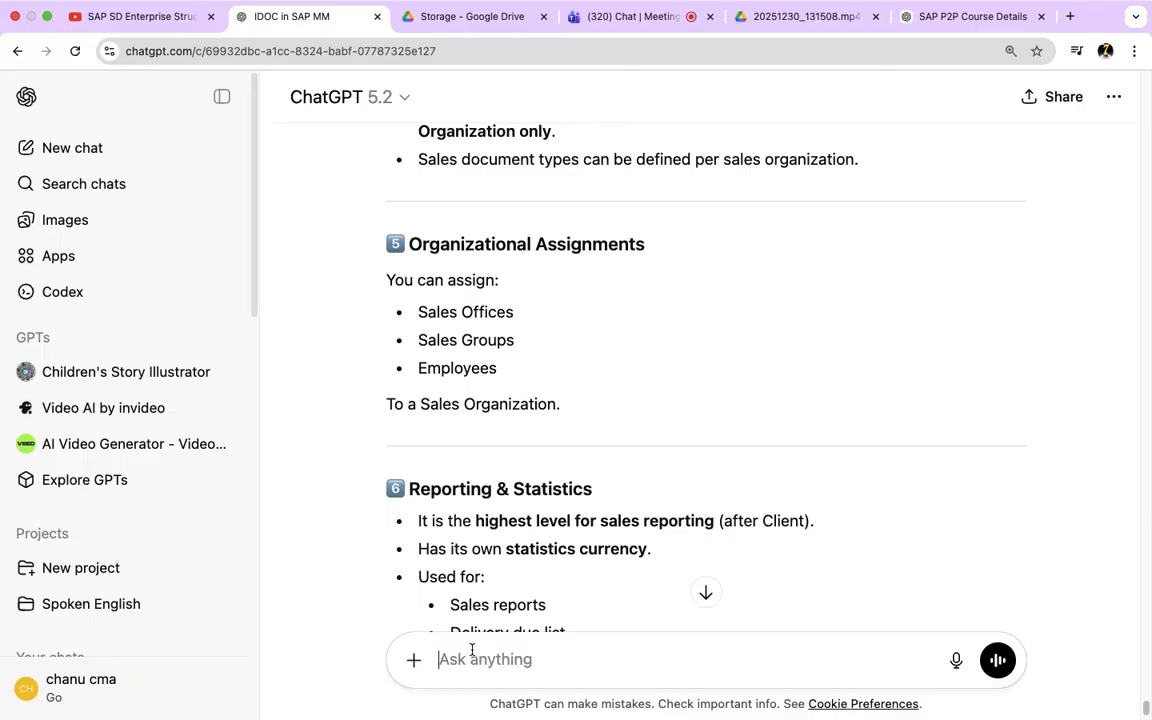
pyautogui.scroll(2, 457, 655)
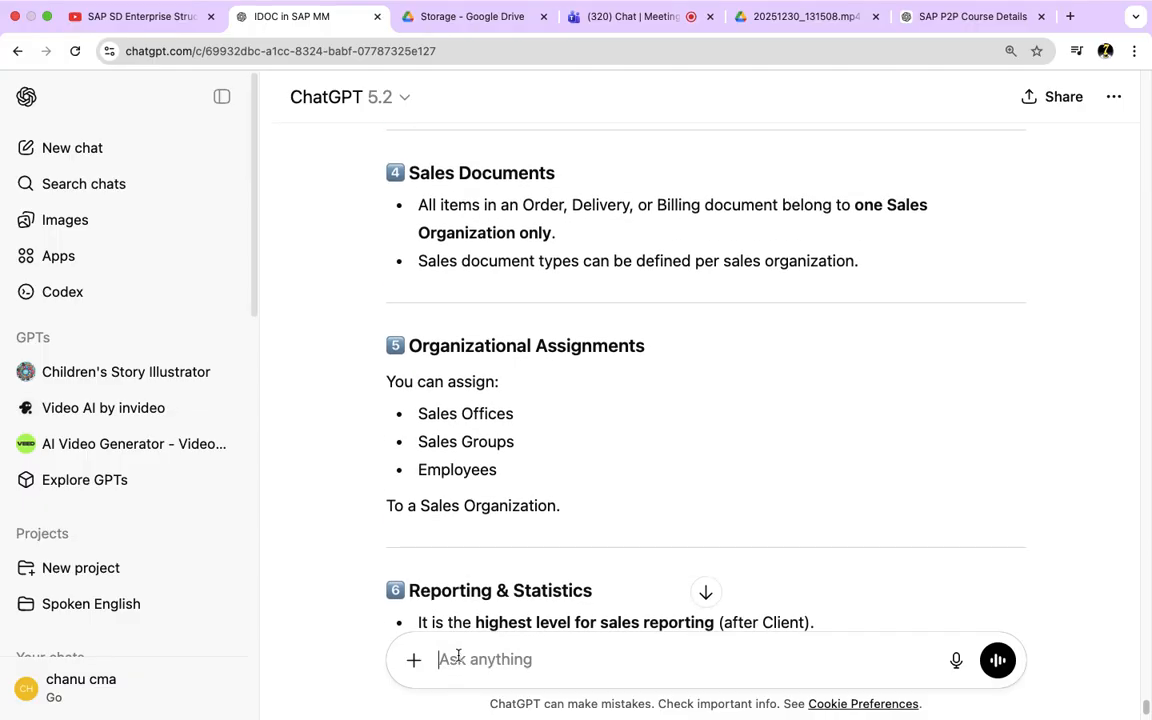
pyautogui.press('super+v')
pyautogui.write('---Simplfy this')
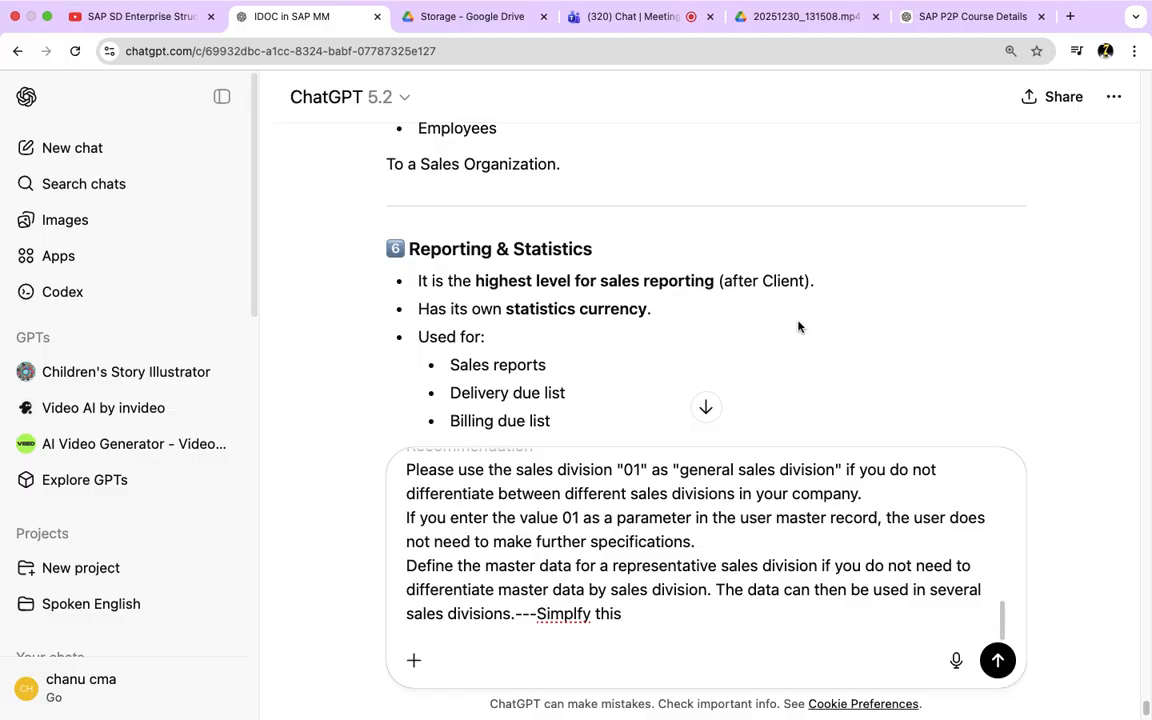
pyautogui.press('Return')
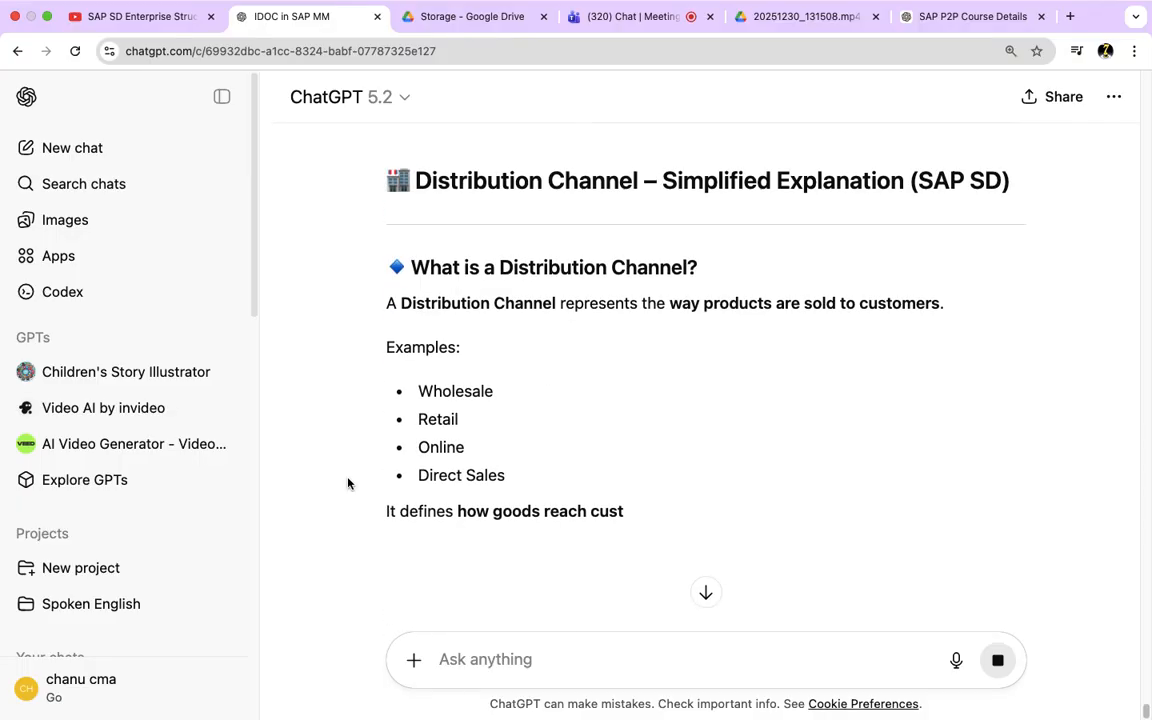
# Step: Review the definition of a distribution channel and its examples in the ChatGPT answer, highlighting the text being explained
pyautogui.moveTo(424, 311); pyautogui.dragTo(552, 305)
pyautogui.moveTo(840, 305); pyautogui.dragTo(682, 305)
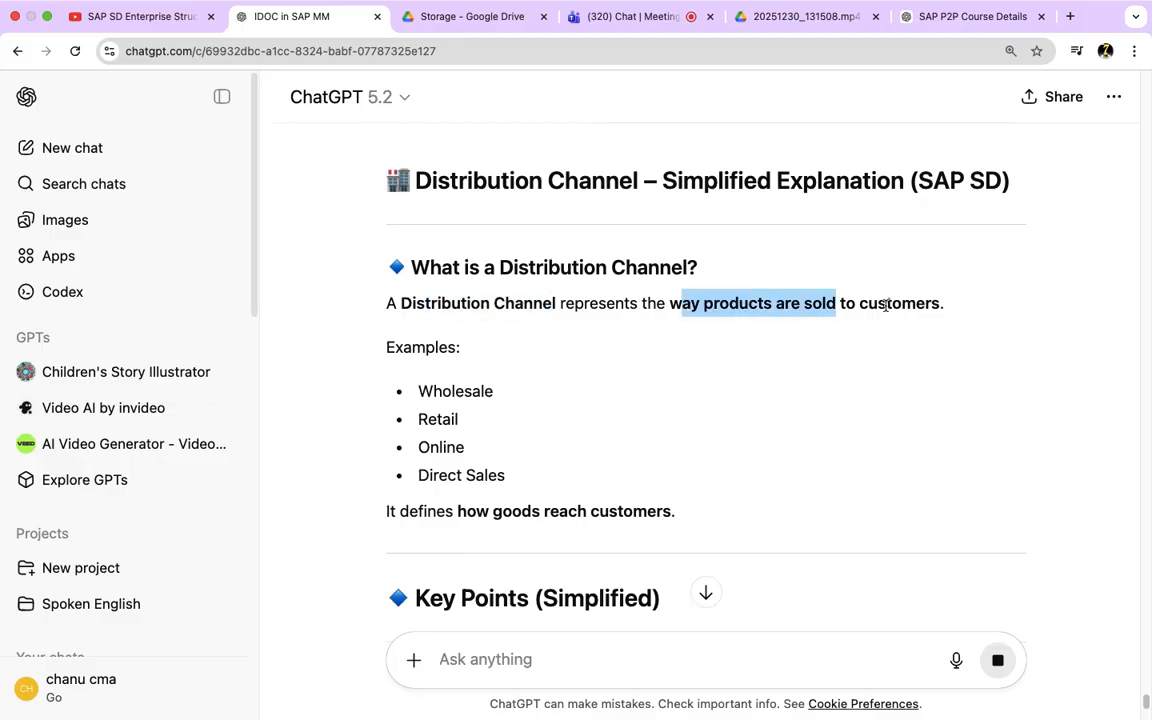
pyautogui.keyDown('shift'); pyautogui.click(940, 305); pyautogui.keyUp('shift')
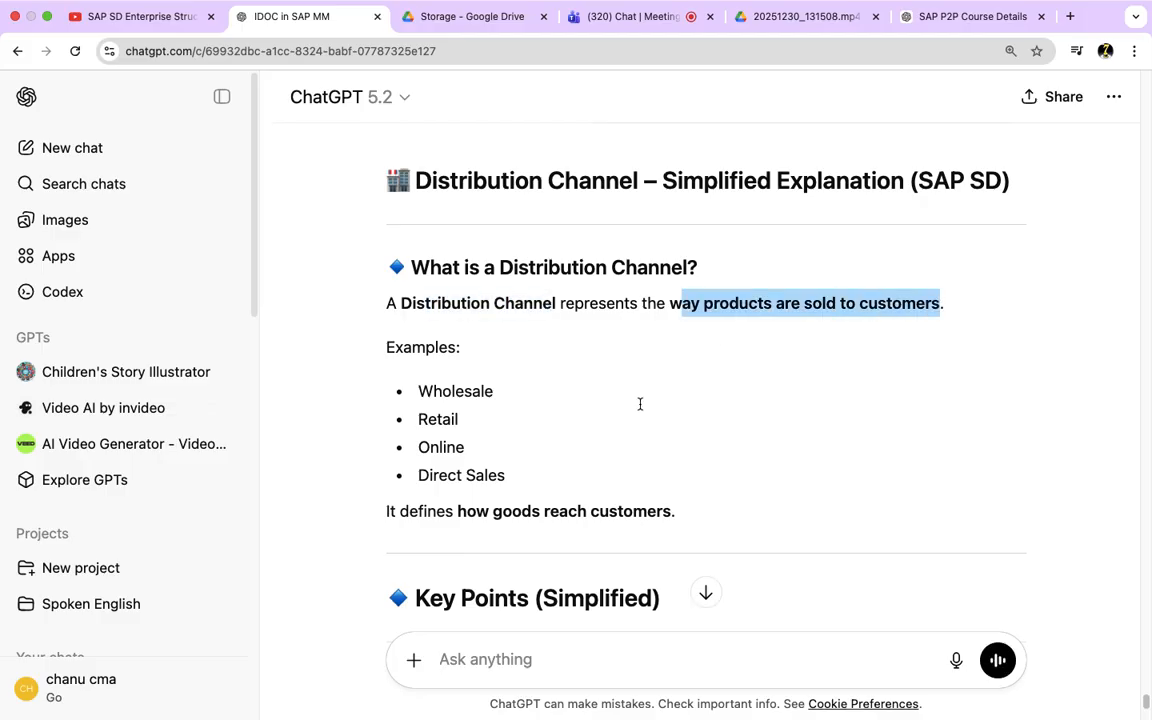
pyautogui.moveTo(437, 419); pyautogui.dragTo(451, 419)
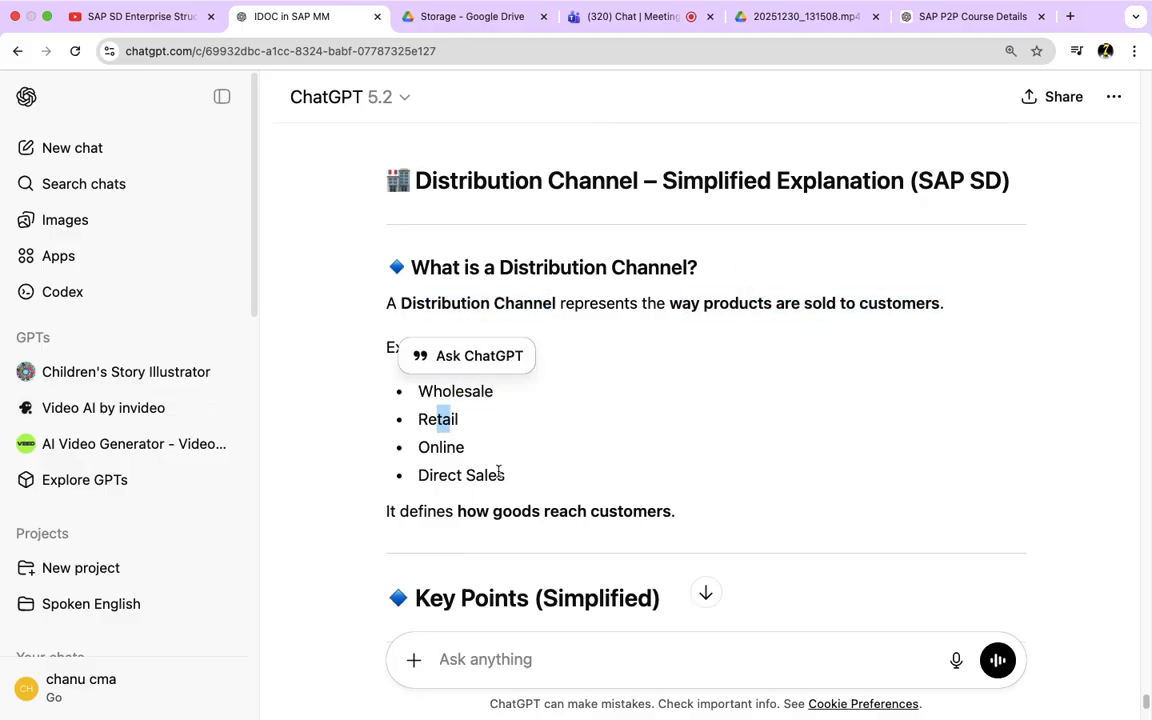
pyautogui.click(487, 467)
pyautogui.moveTo(492, 478); pyautogui.dragTo(407, 396)
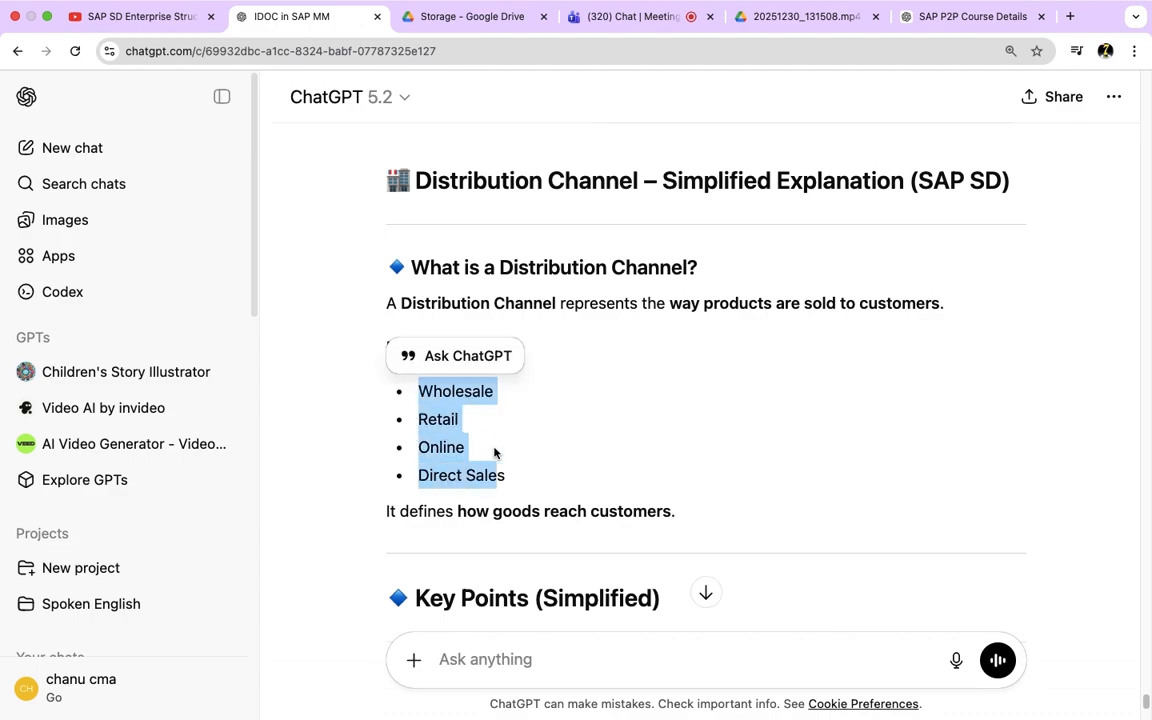
pyautogui.moveTo(671, 512); pyautogui.dragTo(365, 278)
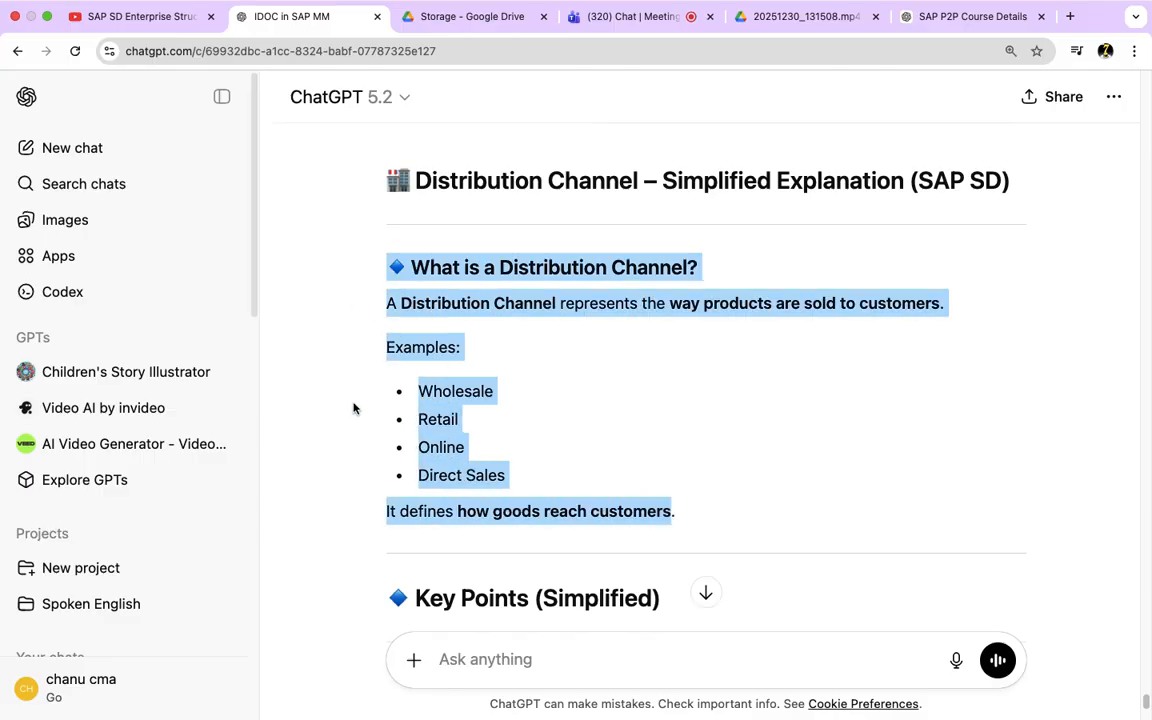
# Step: Review the Assignment and Master Data Control key points of the distribution channel, highlighting each line in turn
pyautogui.scroll(-3, 352, 408)
pyautogui.scroll(-3, 352, 408)
pyautogui.scroll(2, 355, 406)
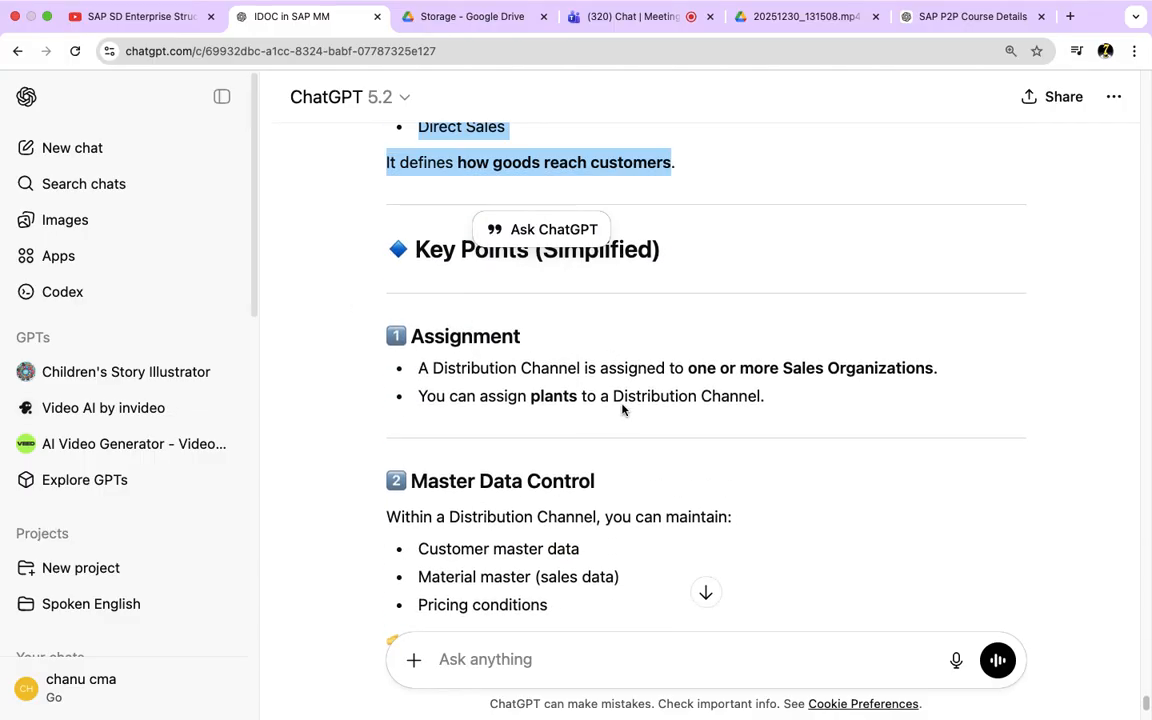
pyautogui.moveTo(492, 373); pyautogui.dragTo(977, 370)
pyautogui.moveTo(467, 399); pyautogui.dragTo(768, 408)
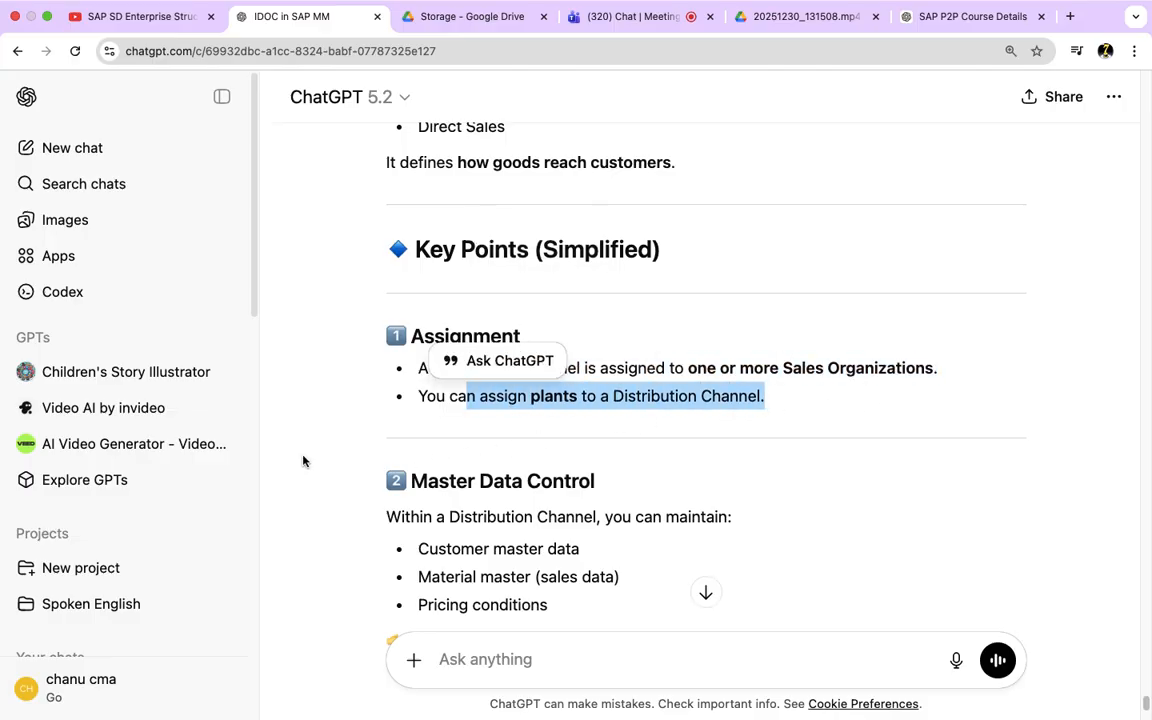
pyautogui.scroll(-2, 304, 461)
pyautogui.moveTo(424, 451); pyautogui.dragTo(580, 451)
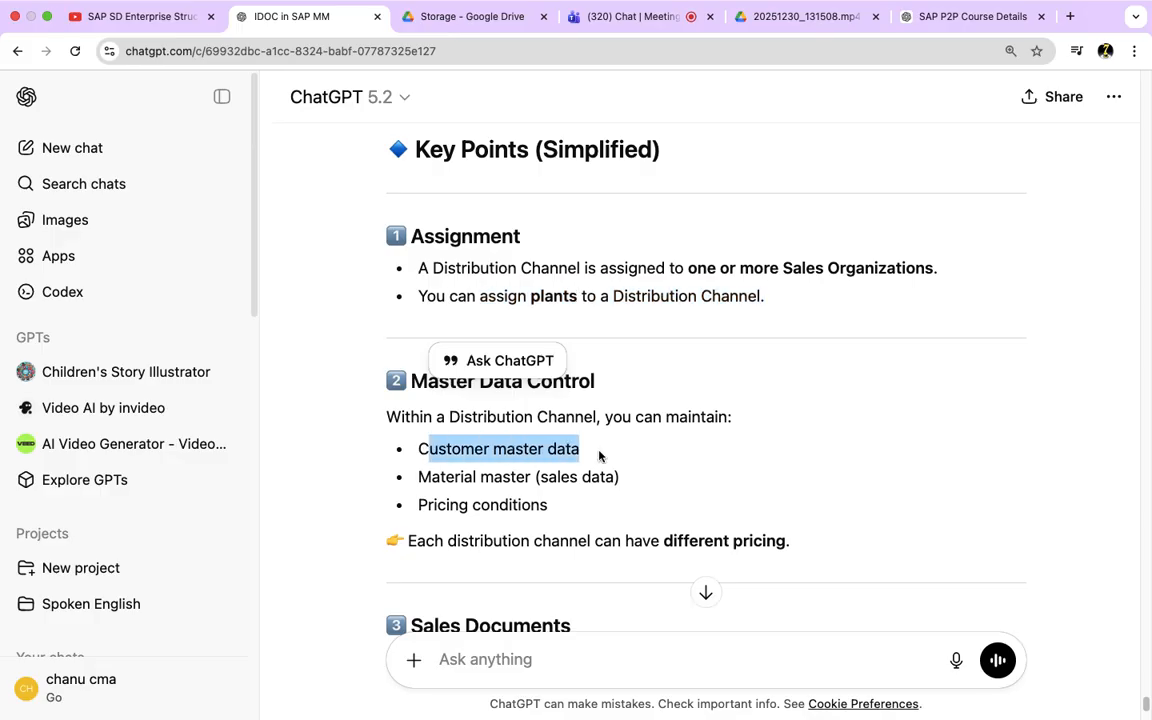
pyautogui.moveTo(418, 477); pyautogui.dragTo(532, 477)
pyautogui.moveTo(446, 505); pyautogui.dragTo(405, 380)
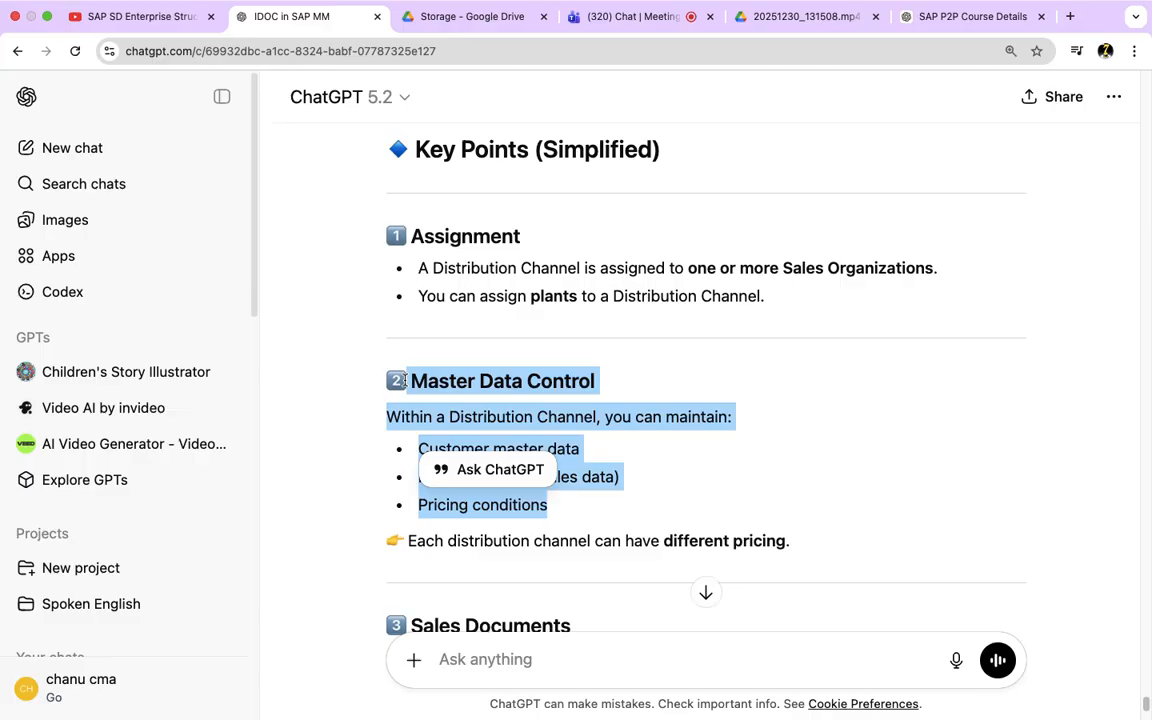
pyautogui.scroll(-5, 323, 439)
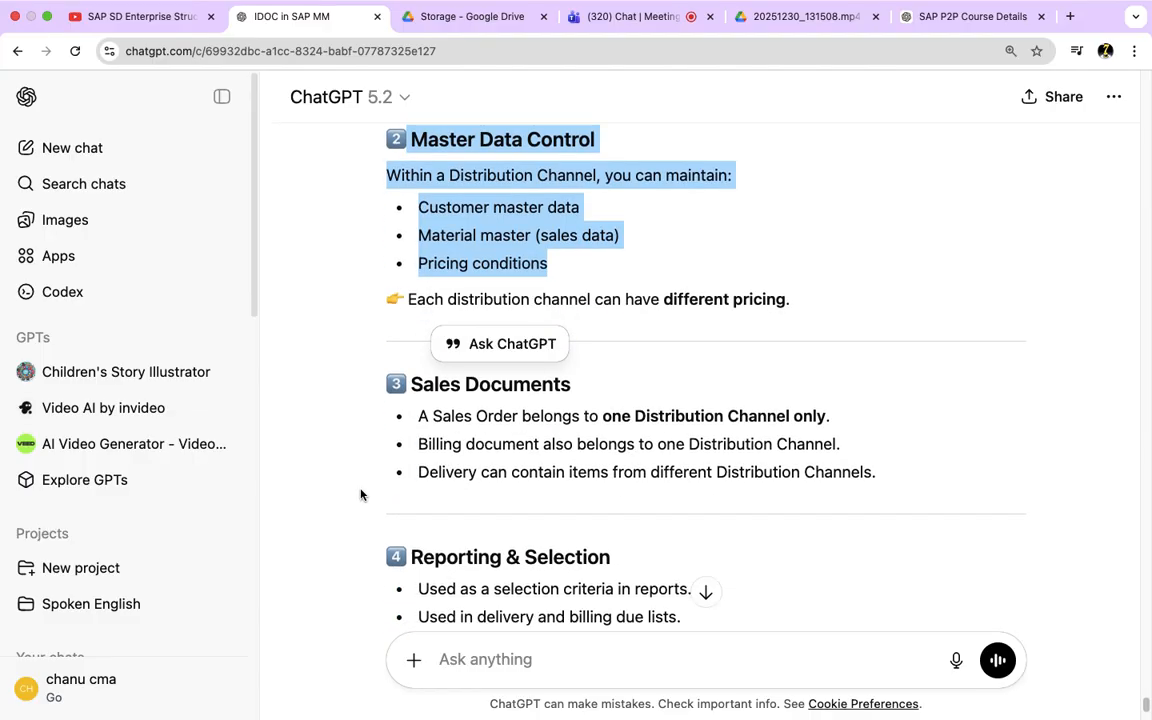
pyautogui.click(560, 232)
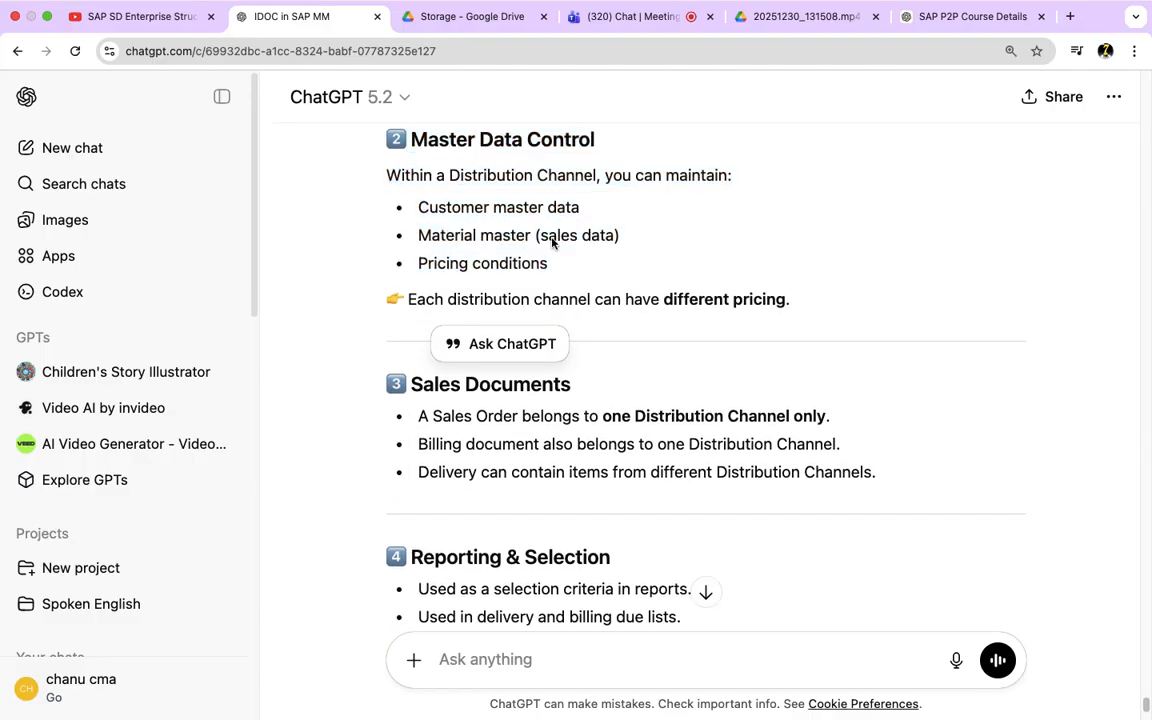
pyautogui.moveTo(528, 236); pyautogui.dragTo(480, 229)
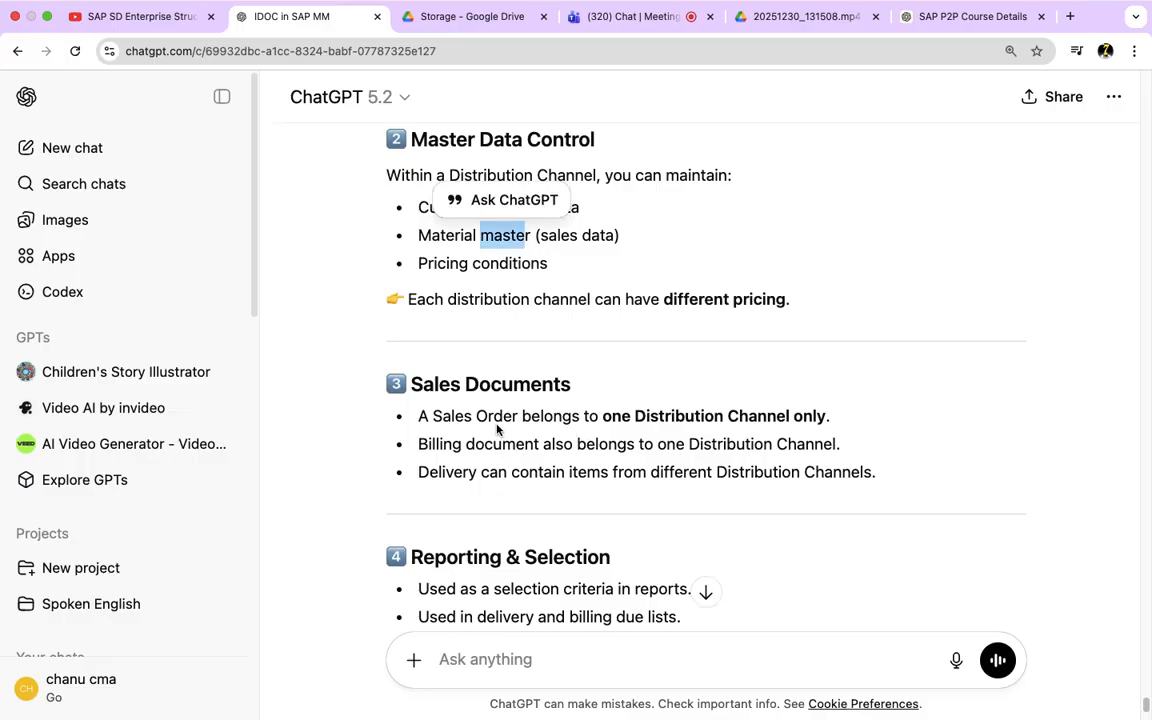
# Step: Review the Sales Documents rules for orders, billing and deliveries, and recap Master Data Control and Assignment
pyautogui.moveTo(416, 416); pyautogui.dragTo(517, 418)
pyautogui.moveTo(665, 416); pyautogui.dragTo(826, 416)
pyautogui.moveTo(434, 445); pyautogui.dragTo(516, 444)
pyautogui.moveTo(703, 444); pyautogui.dragTo(805, 445)
pyautogui.moveTo(418, 473); pyautogui.dragTo(572, 473)
pyautogui.moveTo(889, 473); pyautogui.dragTo(352, 386)
pyautogui.scroll(2, 355, 386)
pyautogui.moveTo(739, 388); pyautogui.dragTo(388, 245)
pyautogui.scroll(3, 319, 337)
pyautogui.moveTo(551, 288); pyautogui.dragTo(357, 290)
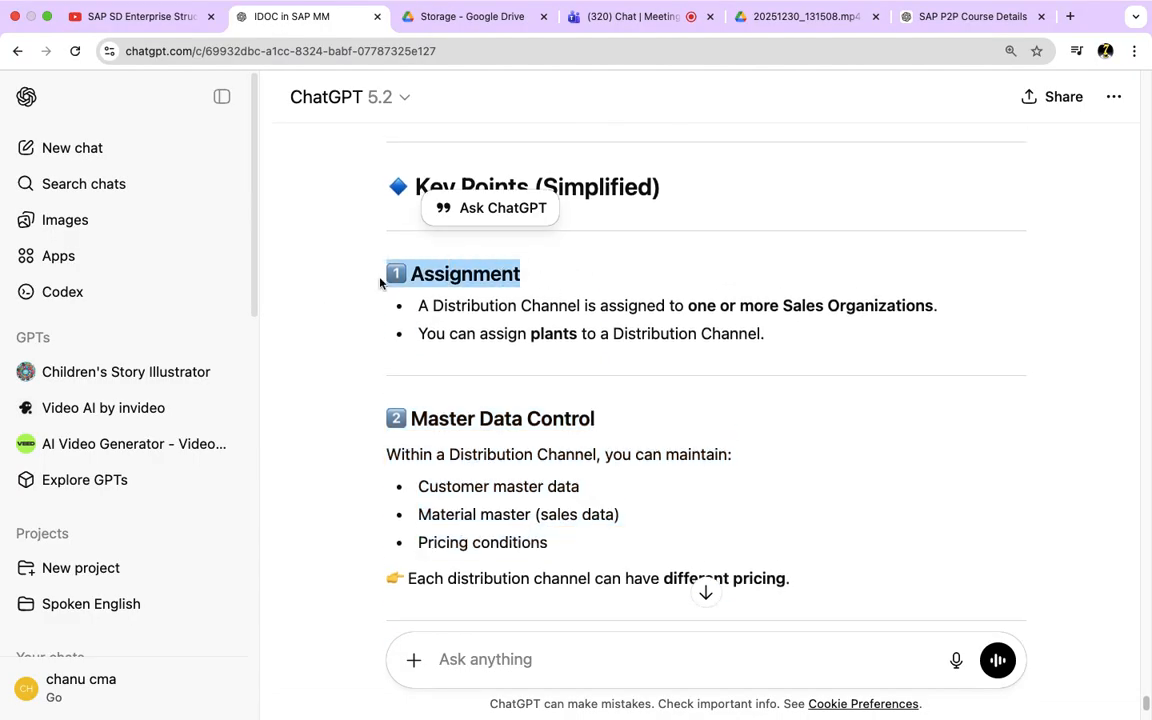
pyautogui.moveTo(509, 335); pyautogui.dragTo(700, 336)
# Step: Review the Reporting & Selection and Output Control points and what a distribution channel does not have
pyautogui.scroll(-3, 490, 430)
pyautogui.scroll(-3, 481, 445)
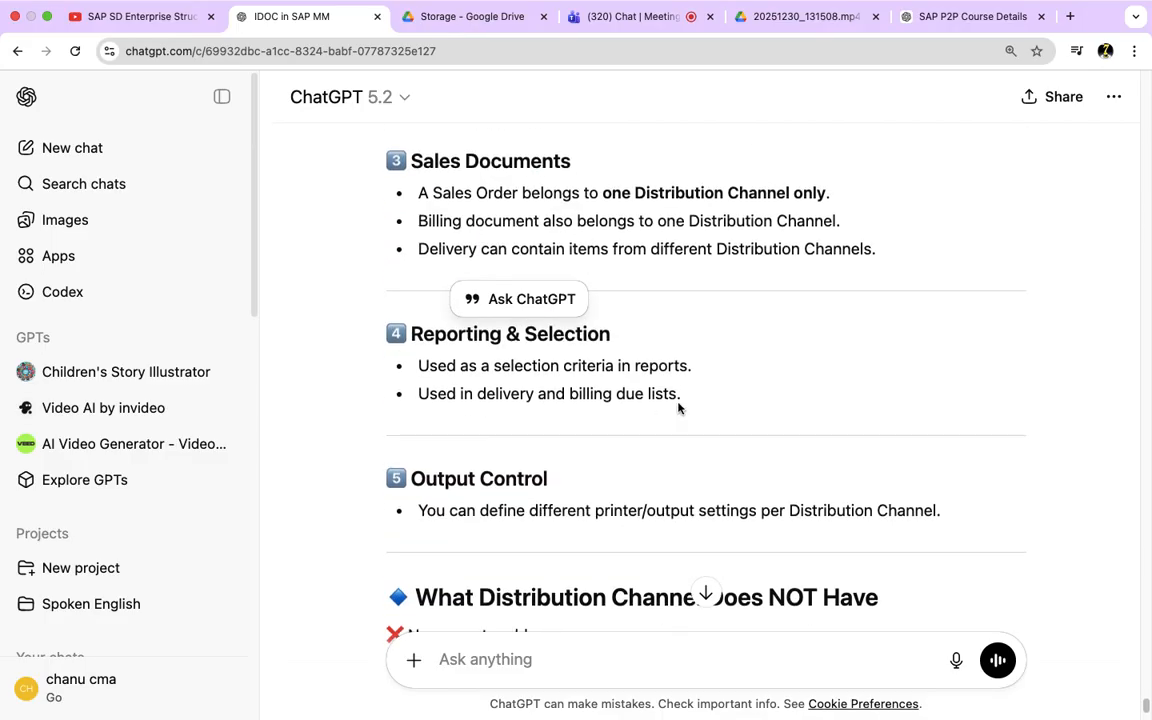
pyautogui.moveTo(689, 396); pyautogui.dragTo(391, 343)
pyautogui.scroll(-3, 309, 427)
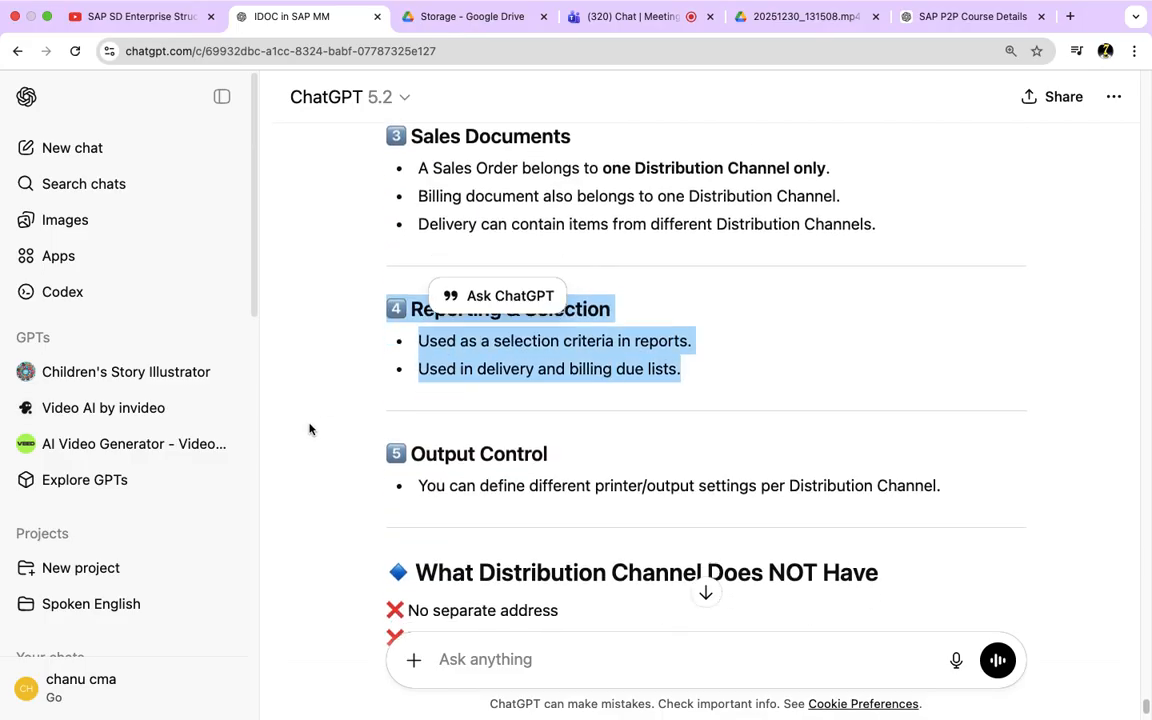
pyautogui.scroll(-1, 309, 429)
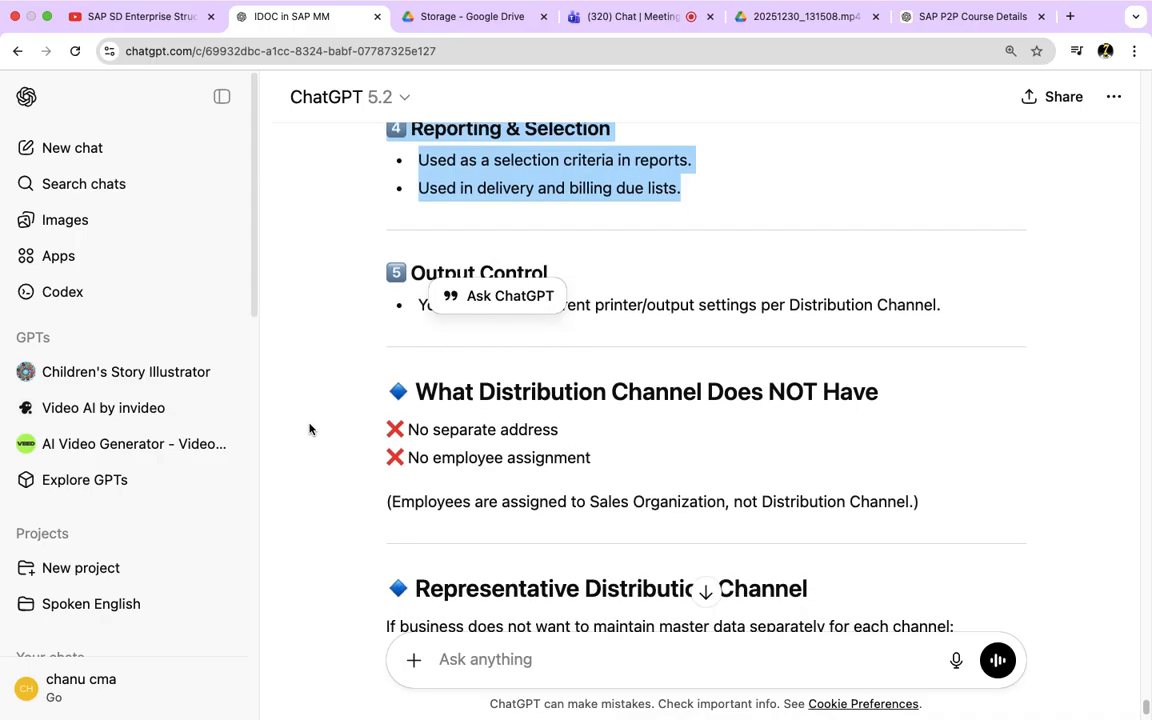
pyautogui.moveTo(592, 459); pyautogui.dragTo(382, 435)
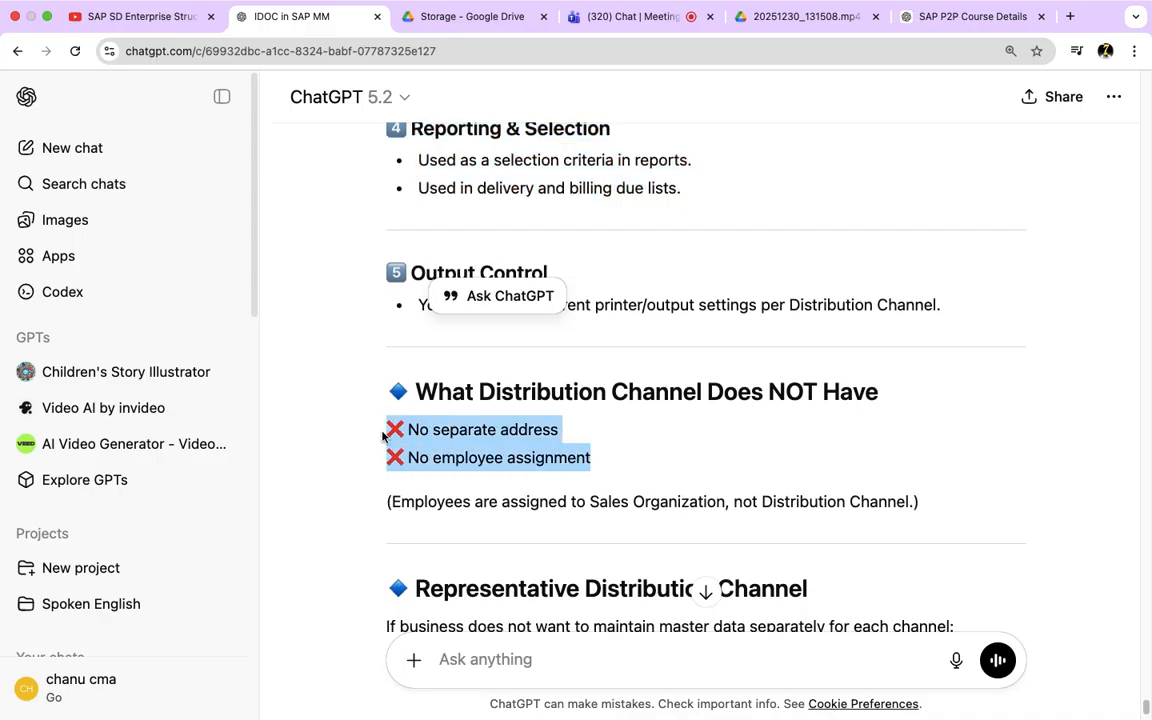
# Step: Revisit the distribution channel examples and read on through the representative channel, best-practice recommendation and interview answer
pyautogui.scroll(10, 540, 445)
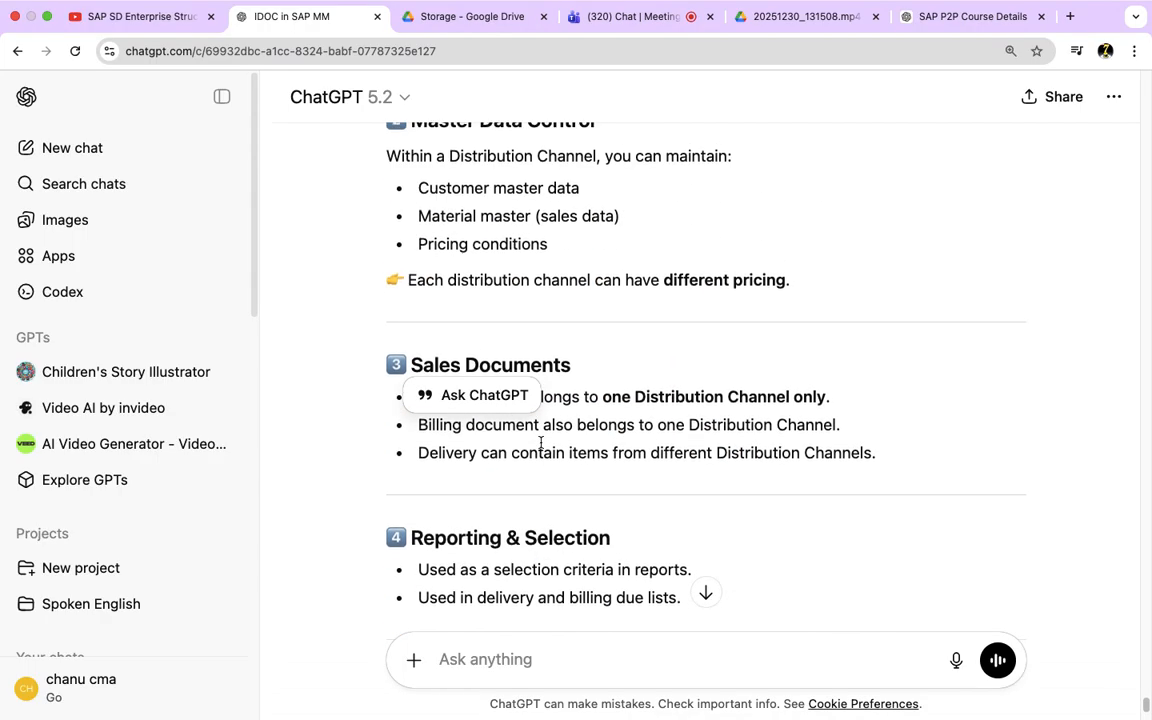
pyautogui.scroll(10, 540, 445)
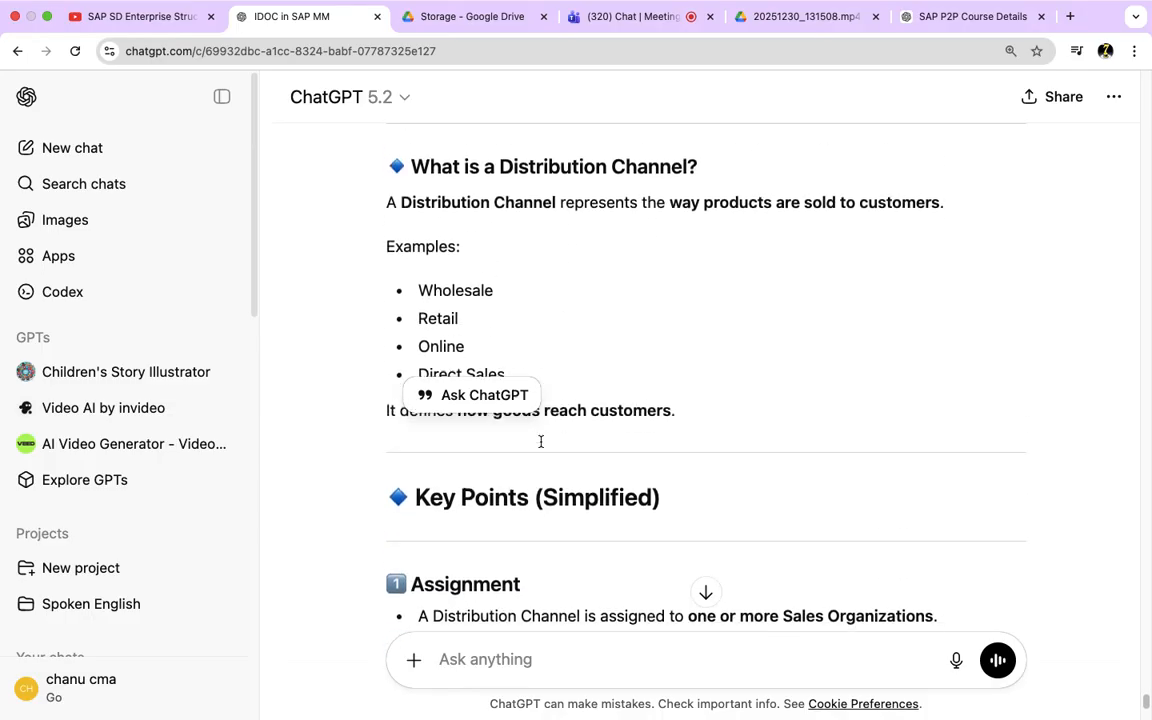
pyautogui.moveTo(451, 327); pyautogui.dragTo(431, 327)
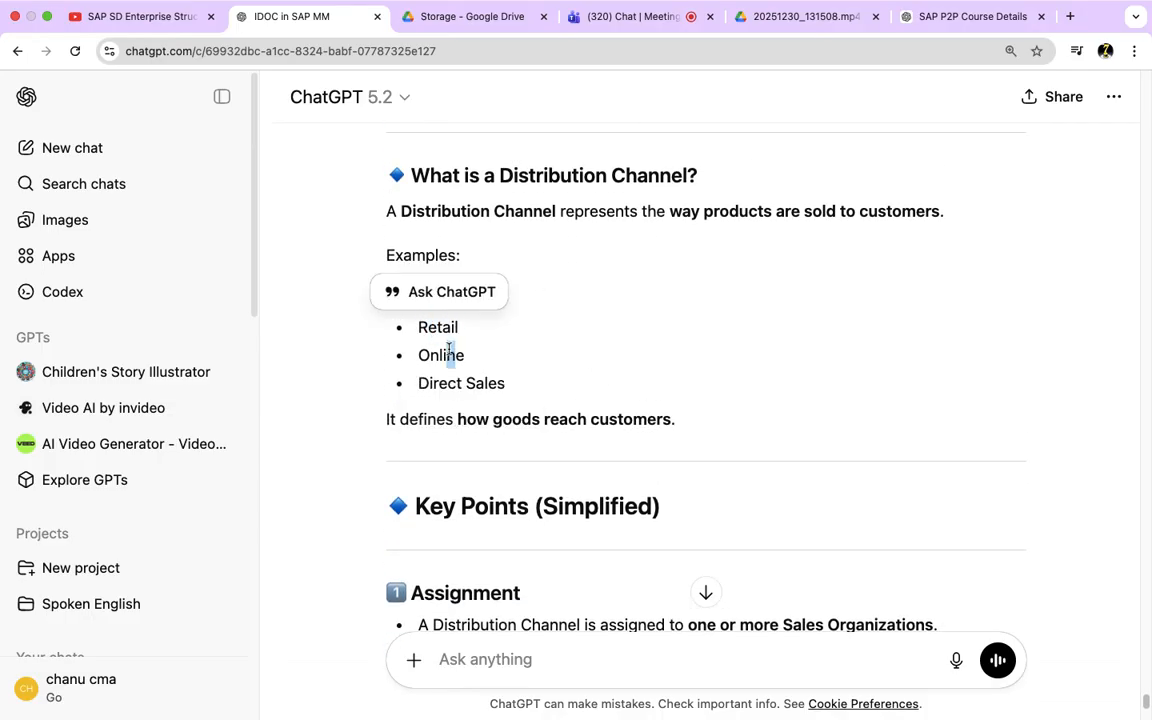
pyautogui.moveTo(446, 383); pyautogui.dragTo(504, 384)
pyautogui.scroll(-15, 558, 434)
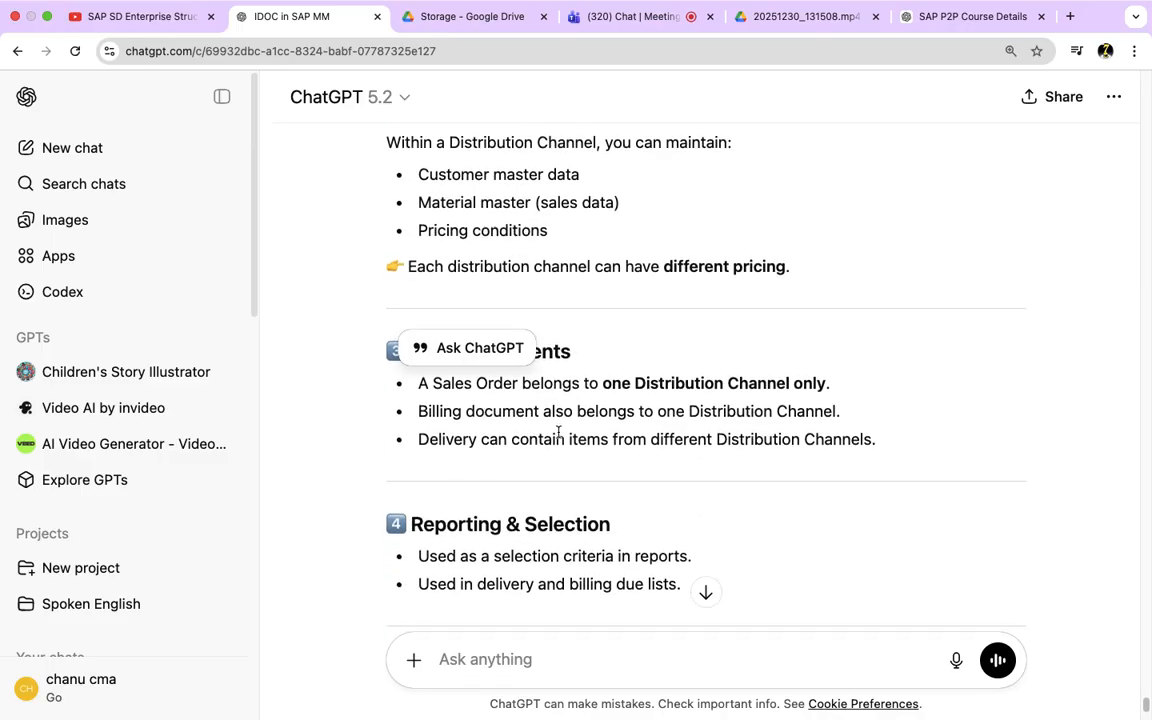
pyautogui.scroll(-8, 558, 432)
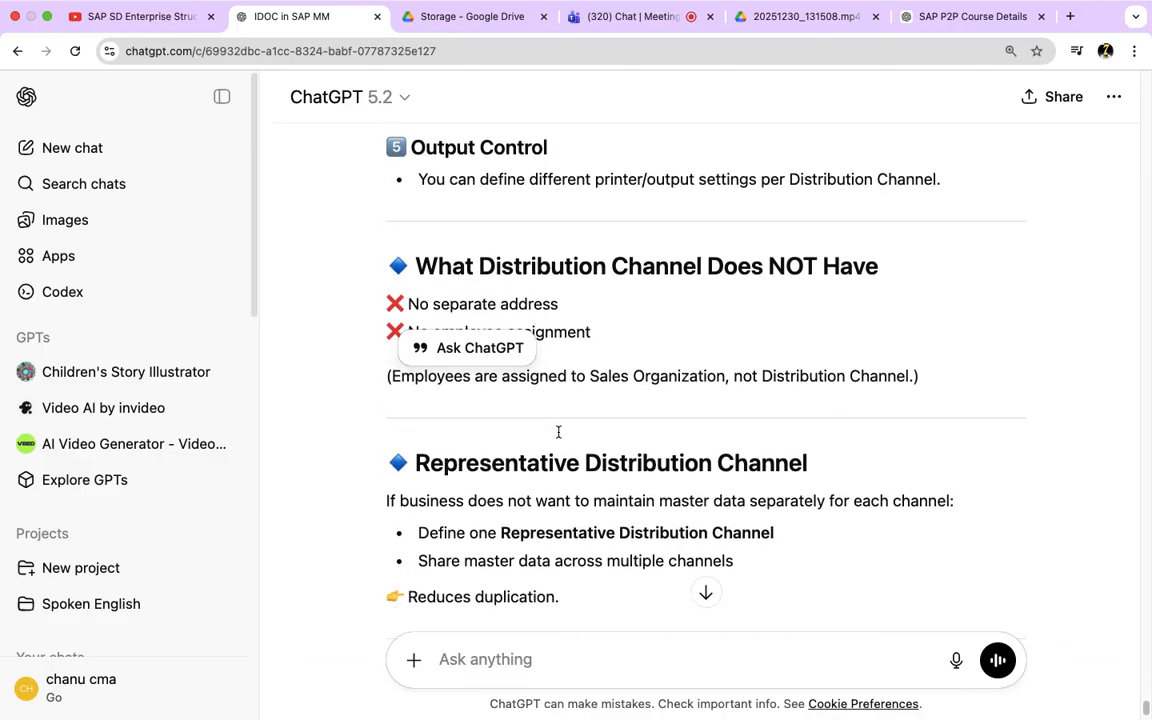
pyautogui.scroll(-5, 558, 432)
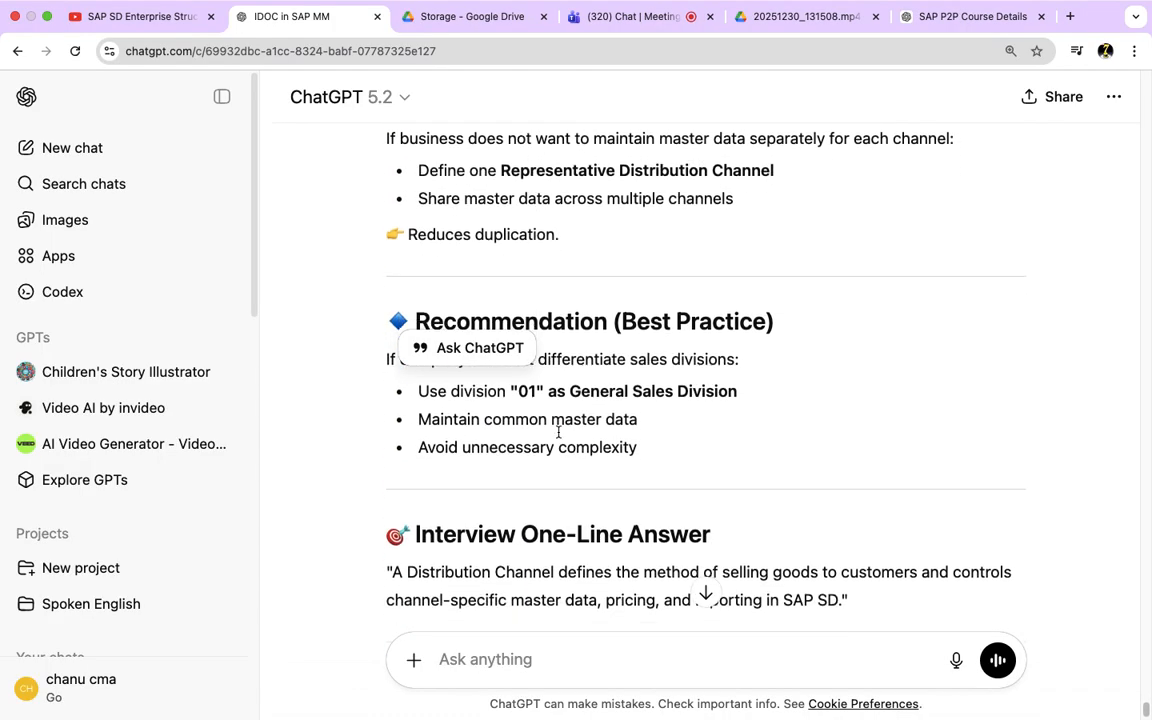
# Step: Copy the full simplified Distribution Channel explanation from ChatGPT and send it in the Teams meeting chat
pyautogui.scroll(-3, 590, 432)
pyautogui.moveTo(874, 428); pyautogui.dragTo(408, 442)
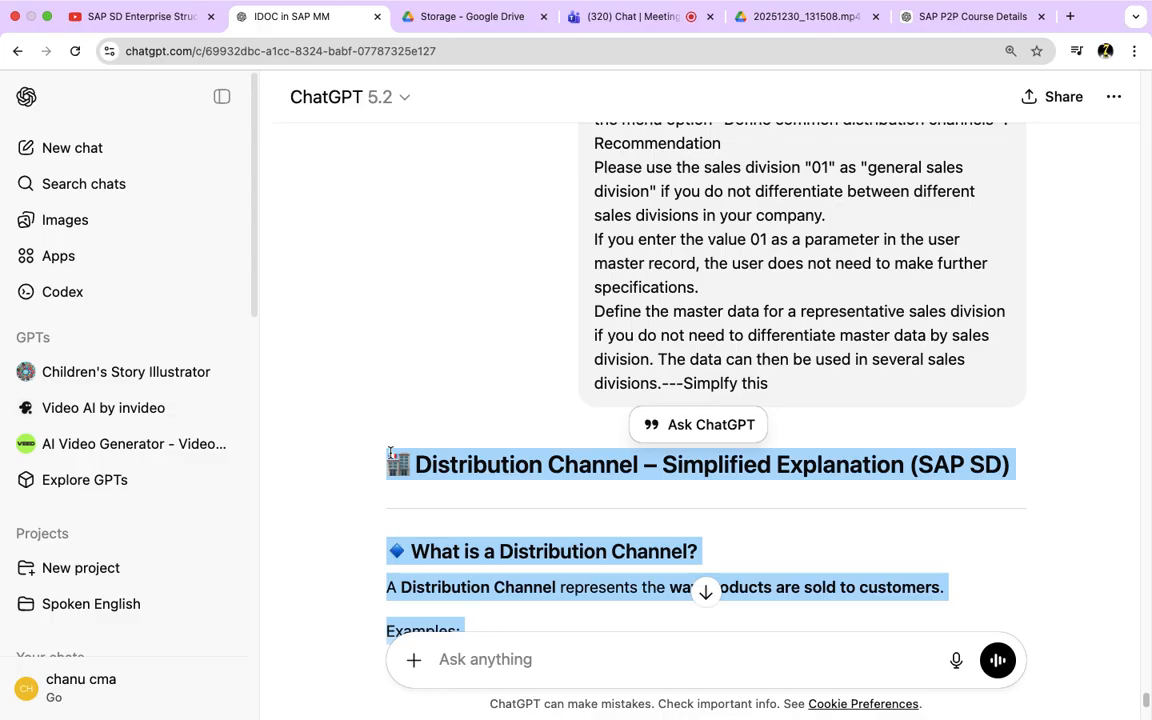
pyautogui.click(632, 17)
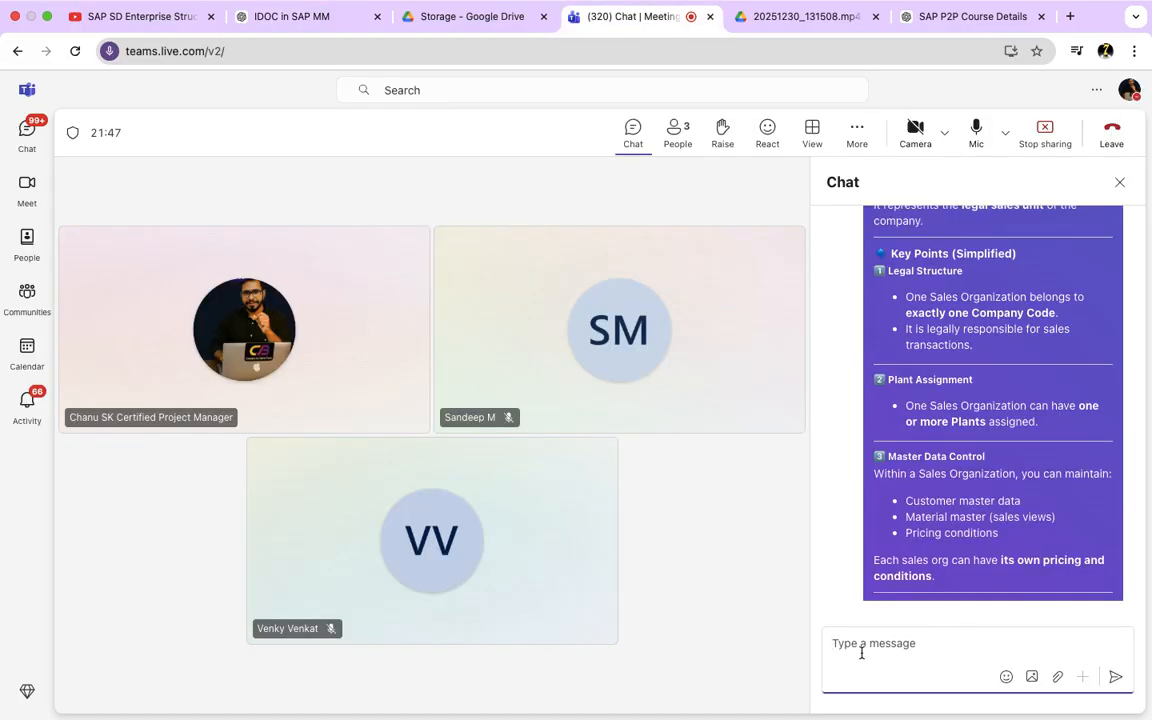
pyautogui.press('super+v')
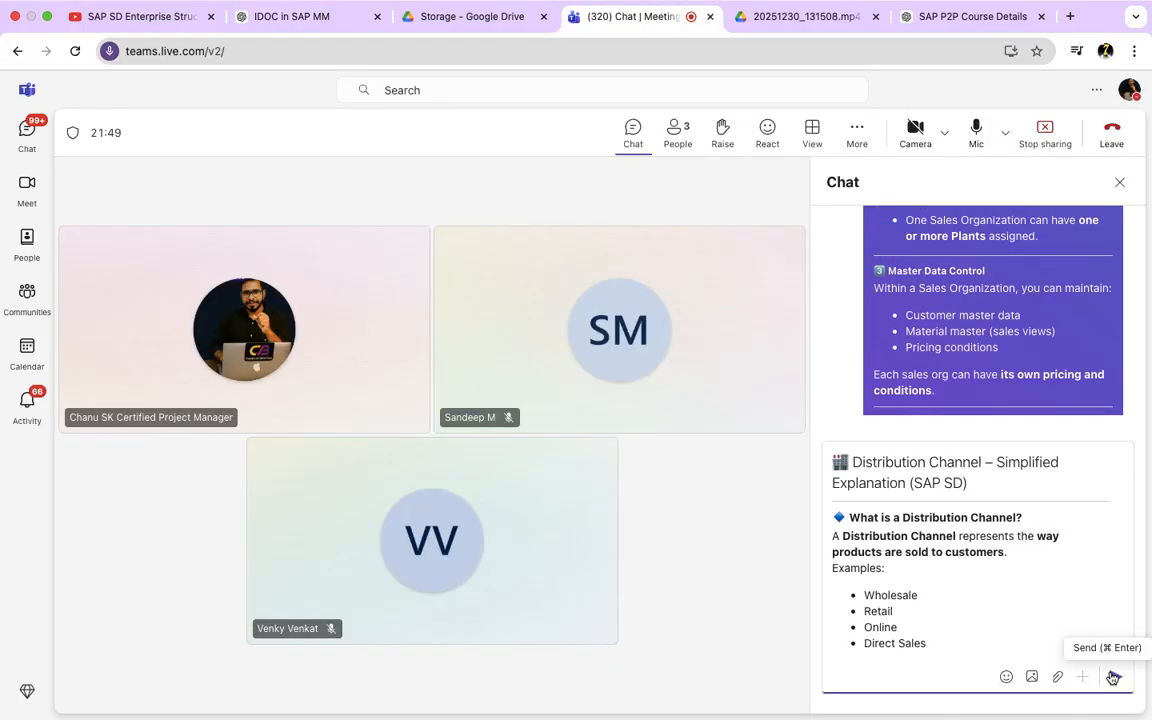
pyautogui.press('Return')
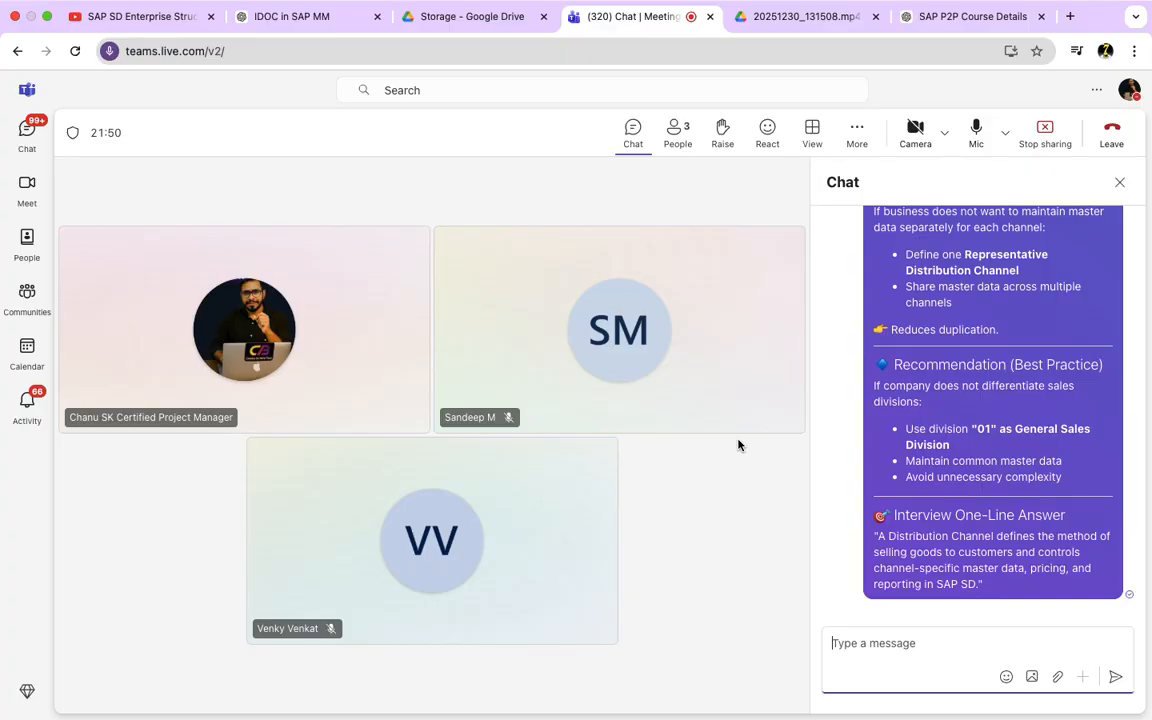
# Step: Switch to TextEdit and enter the heading "SAP SD Organisation Structure Hierarchy" on a blank page
pyautogui.hotkey('ctrl', 'Right')
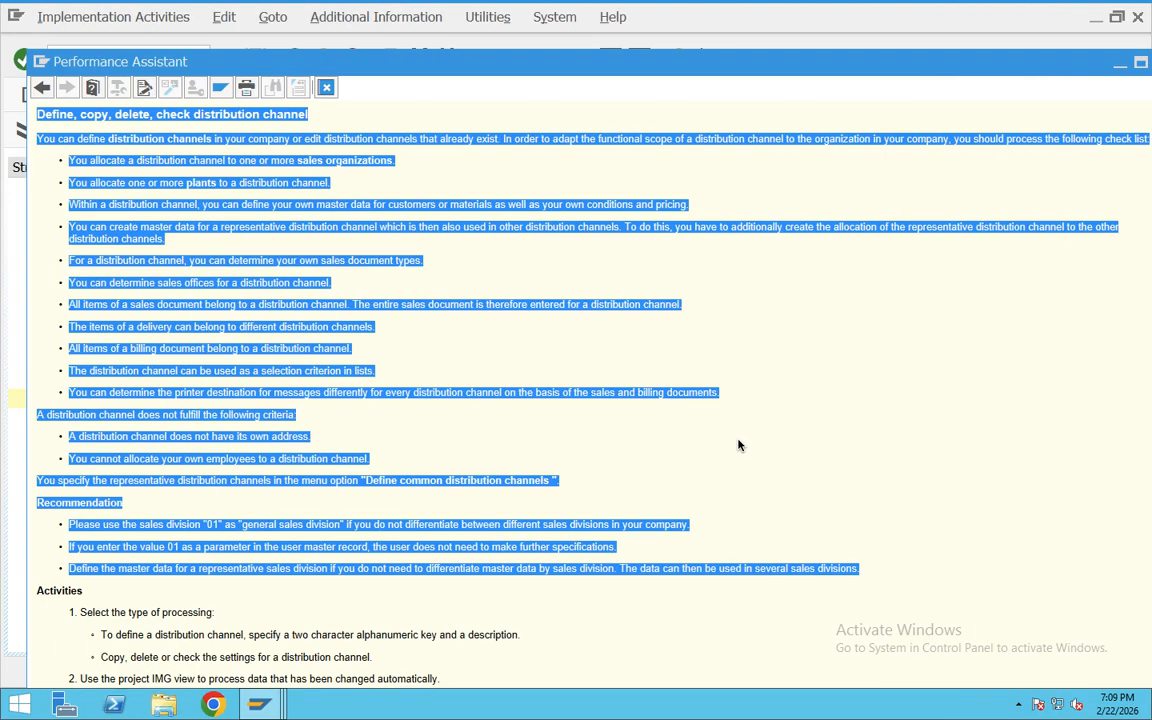
pyautogui.press('super+Tab')
pyautogui.press('super+Tab')
pyautogui.press('super+Tab')
pyautogui.press('super+Tab')
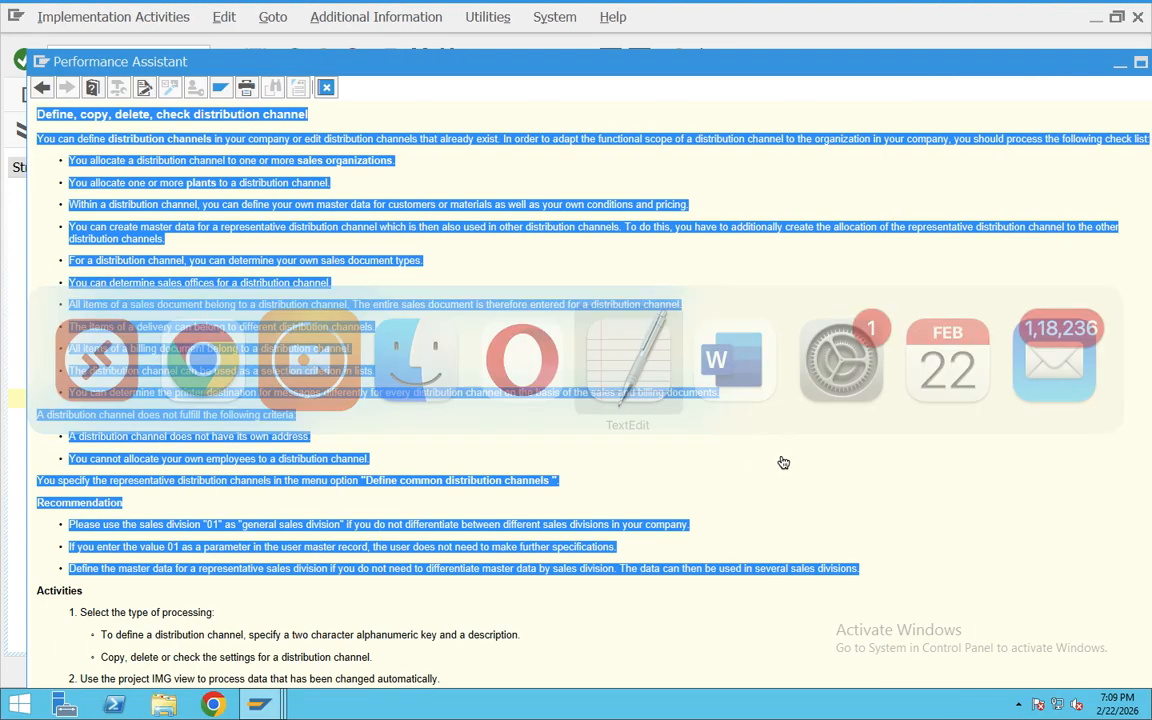
pyautogui.press('BackSpace')
pyautogui.press('Return')
pyautogui.press('Return')
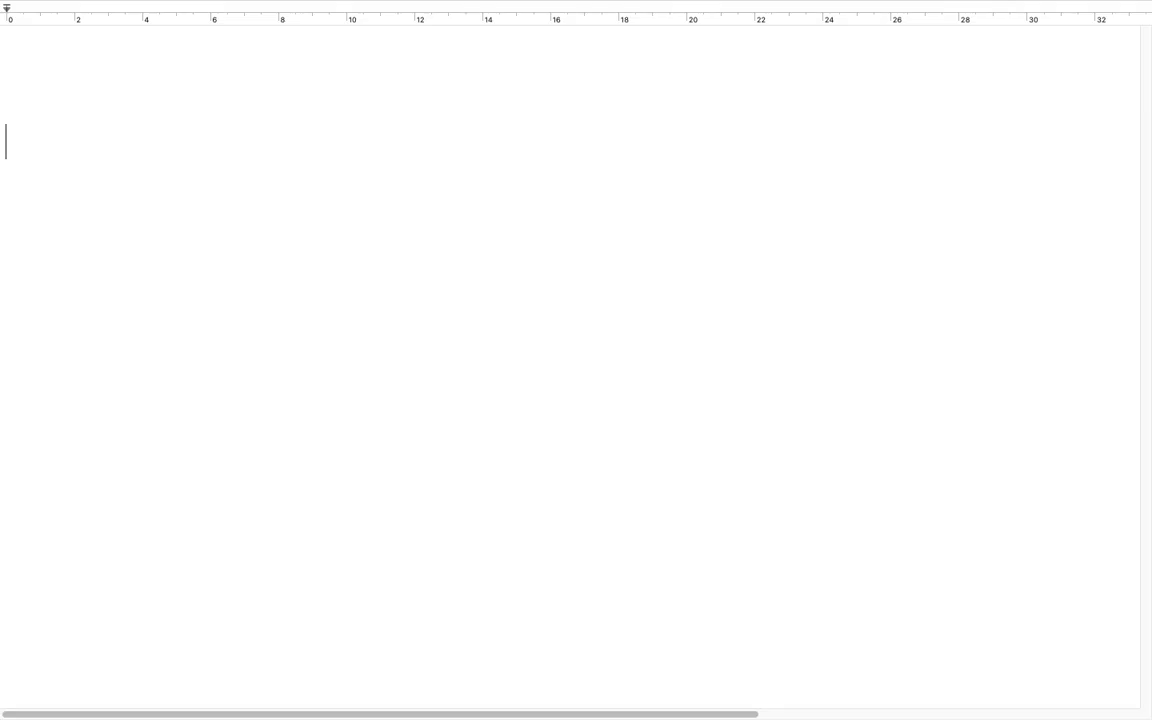
pyautogui.write('SAP SD ')
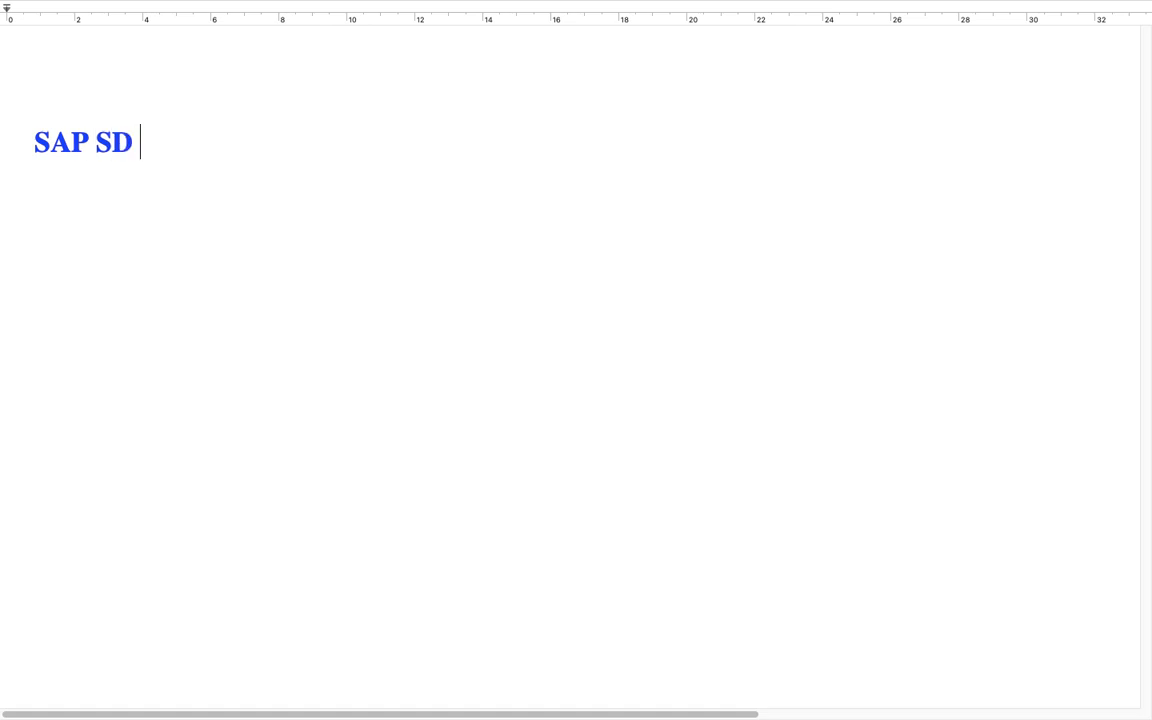
pyautogui.write('Organisation S')
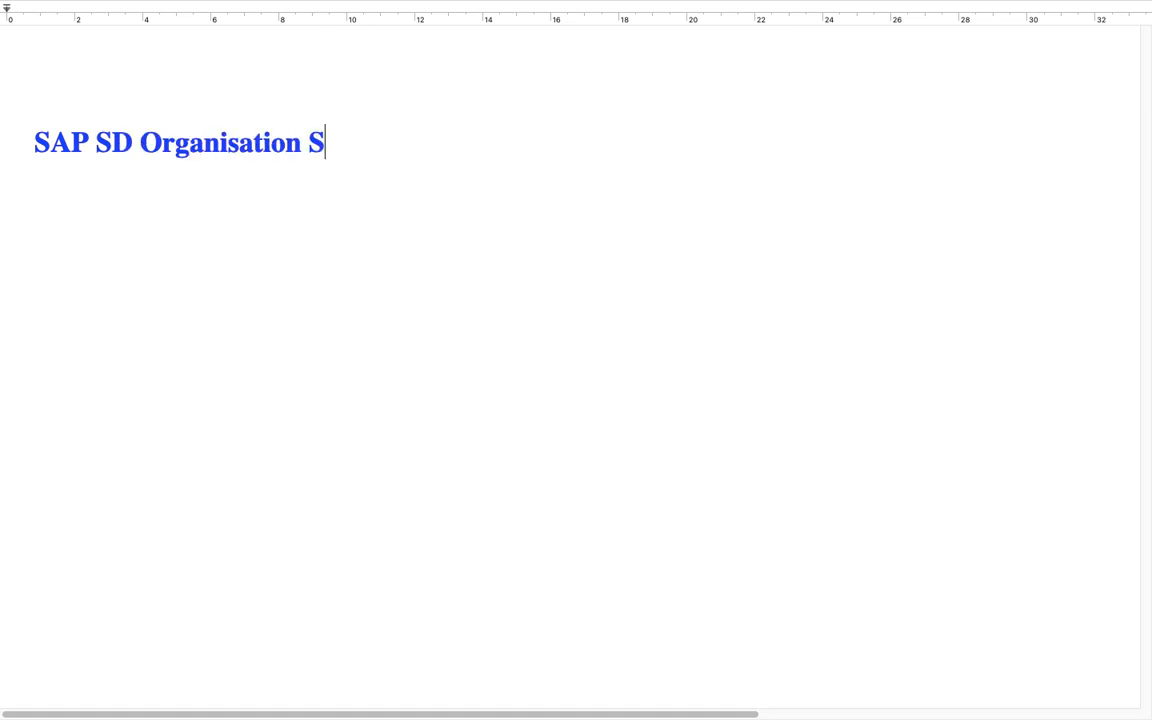
pyautogui.write('trucutre Hi')
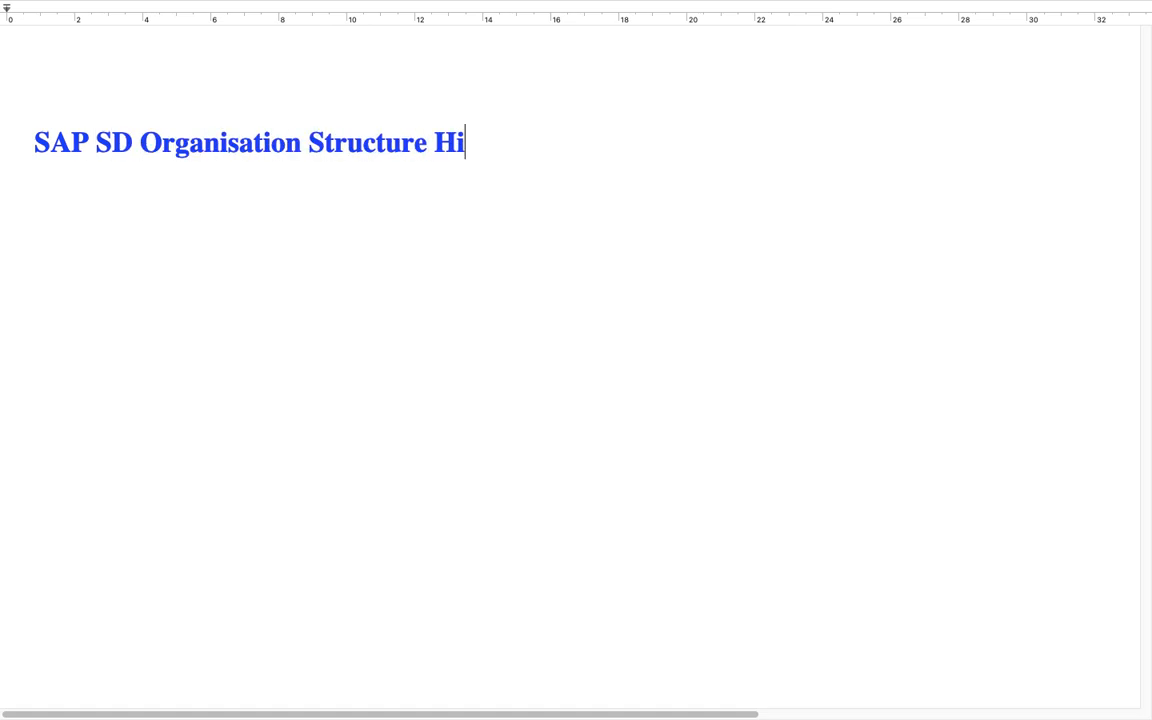
pyautogui.write('rarchy')
pyautogui.press('Return')
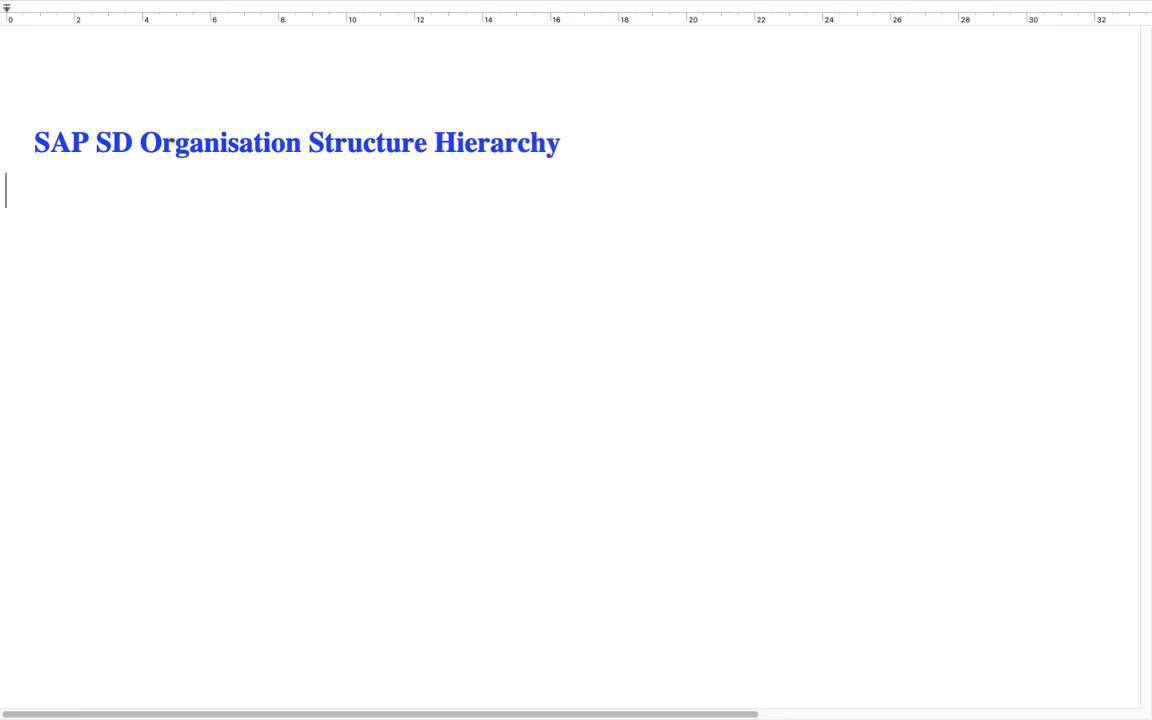
# Step: Add a long dashed separator line under the heading, followed by a blank line
pyautogui.write('---------------')
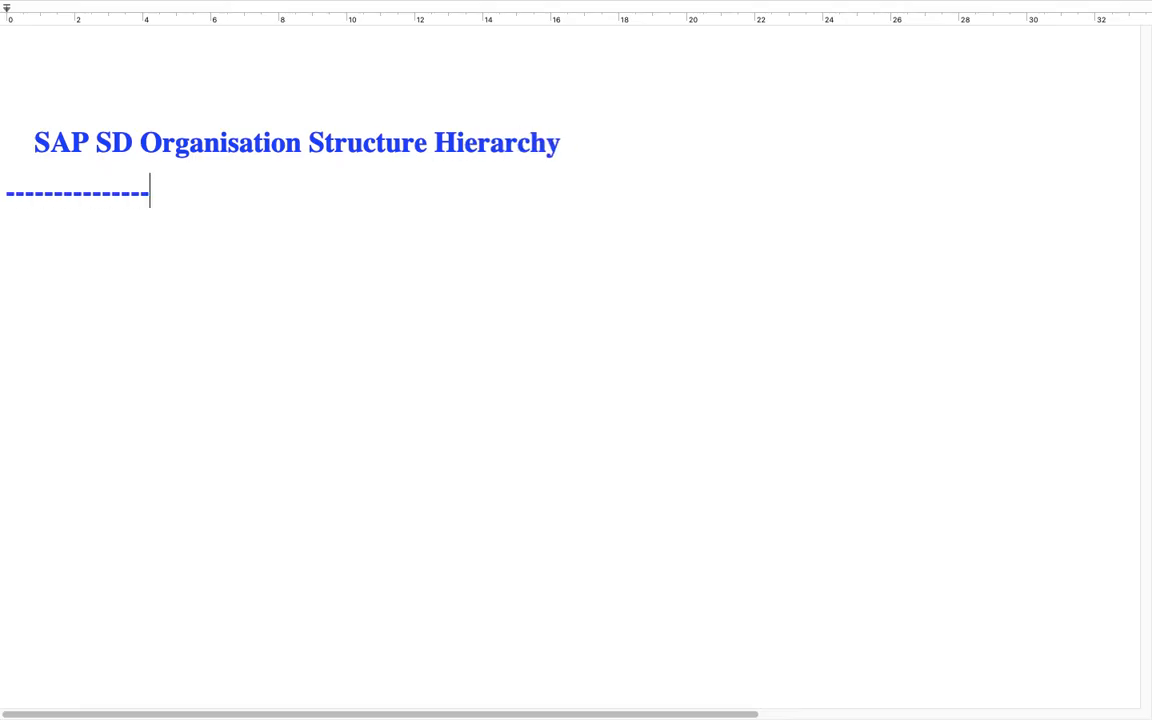
pyautogui.write('-----------------------------------------------------')
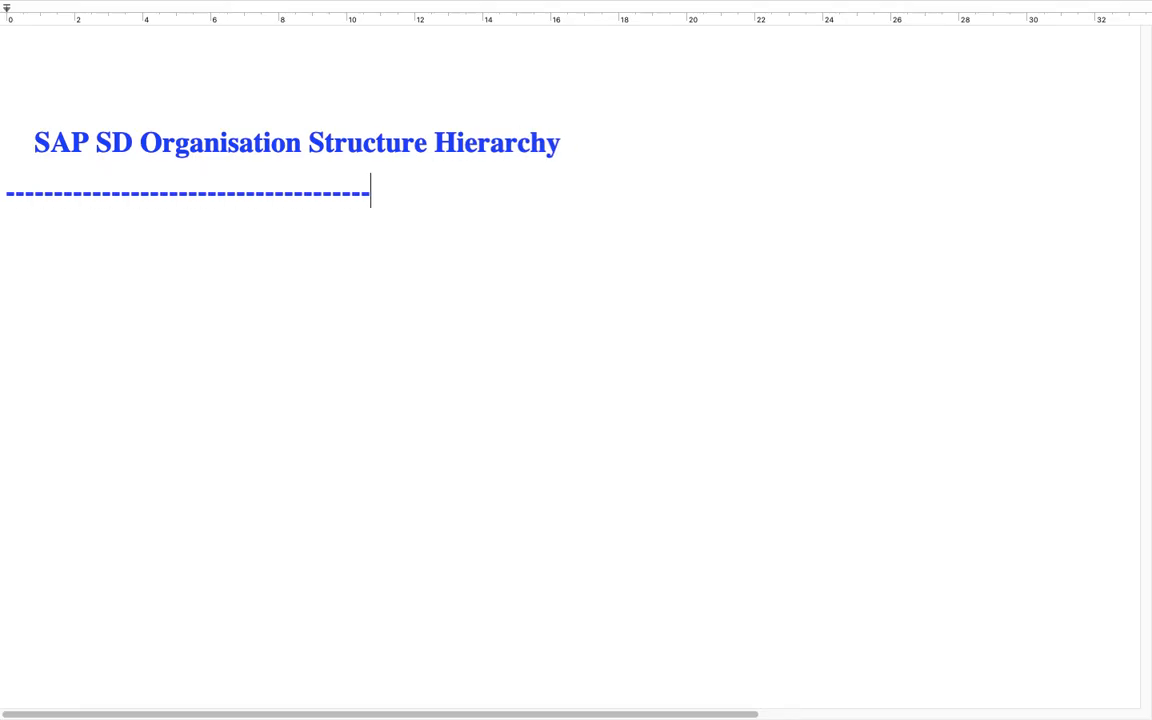
pyautogui.write('-----------------')
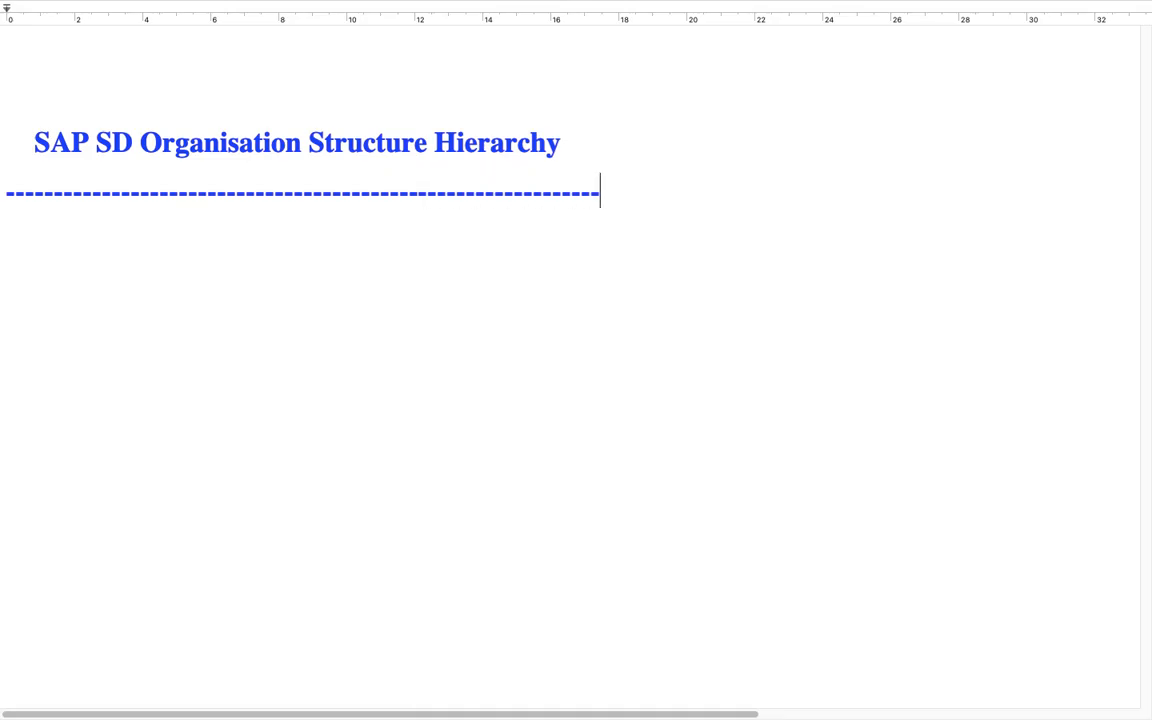
pyautogui.press('Return')
pyautogui.press('Return')
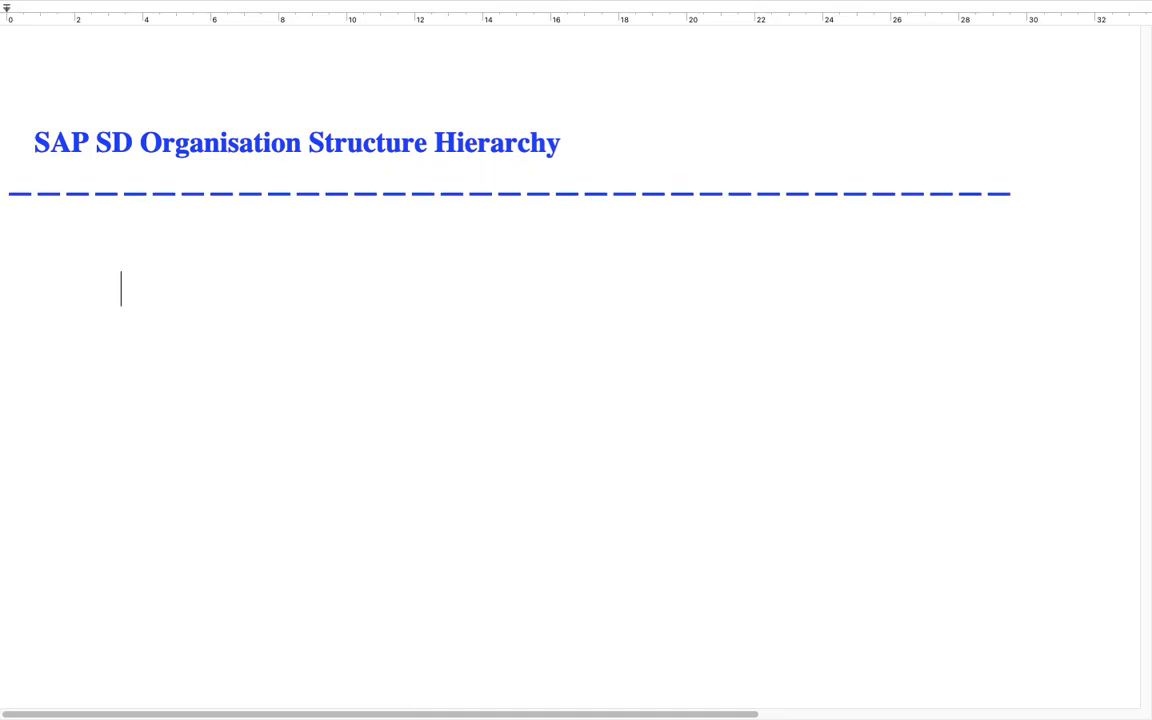
# Step: Write "Company" as the first hierarchy level and link it with a "||" connector to "Company Code" below
pyautogui.write('Cpm')
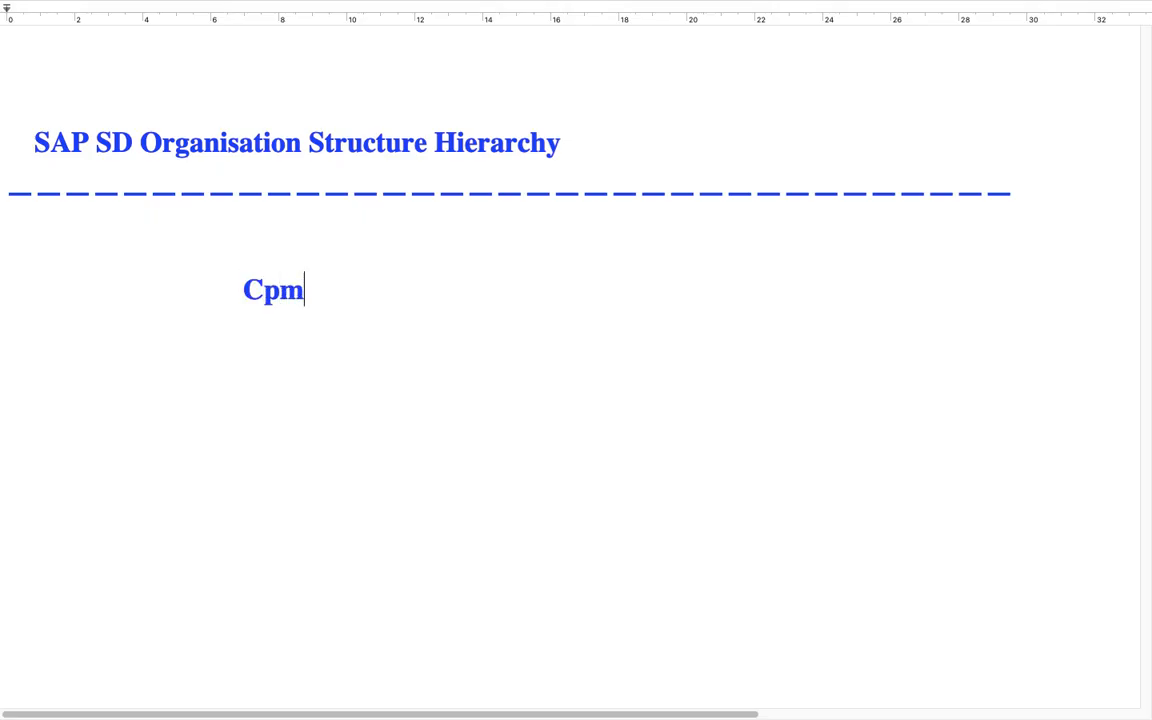
pyautogui.press('BackSpace')
pyautogui.press('BackSpace')
pyautogui.write('ompany')
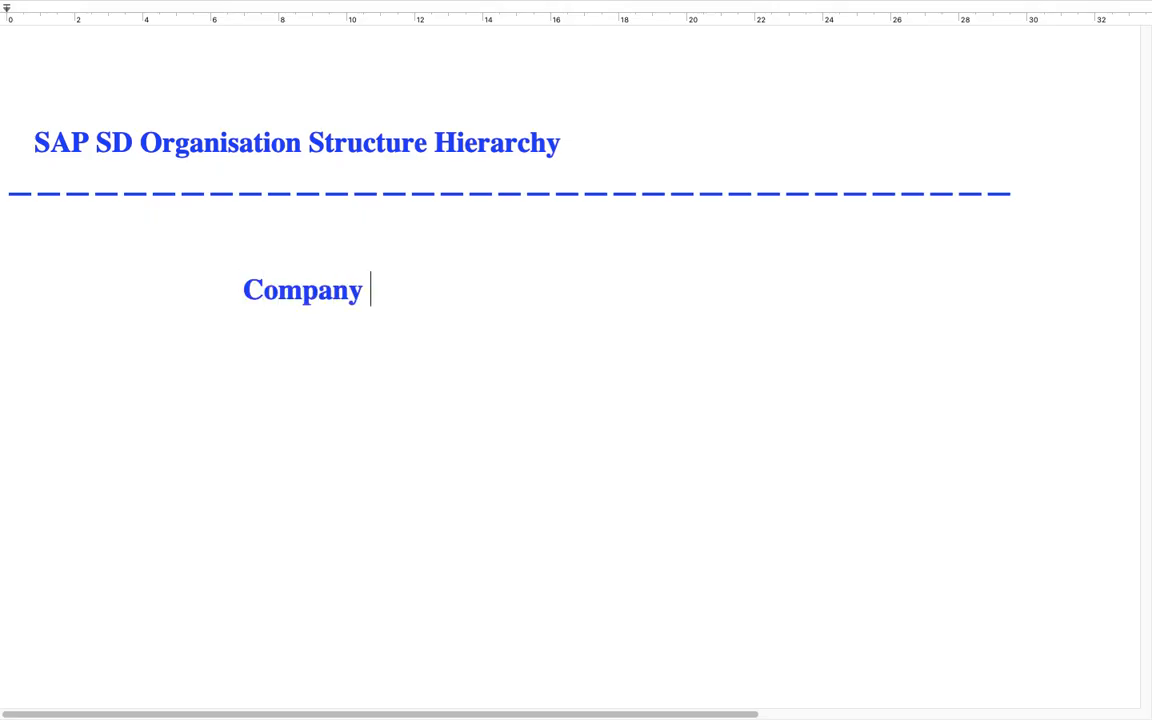
pyautogui.press('Return')
pyautogui.write('||')
pyautogui.write('Company Code')
pyautogui.press('Return')
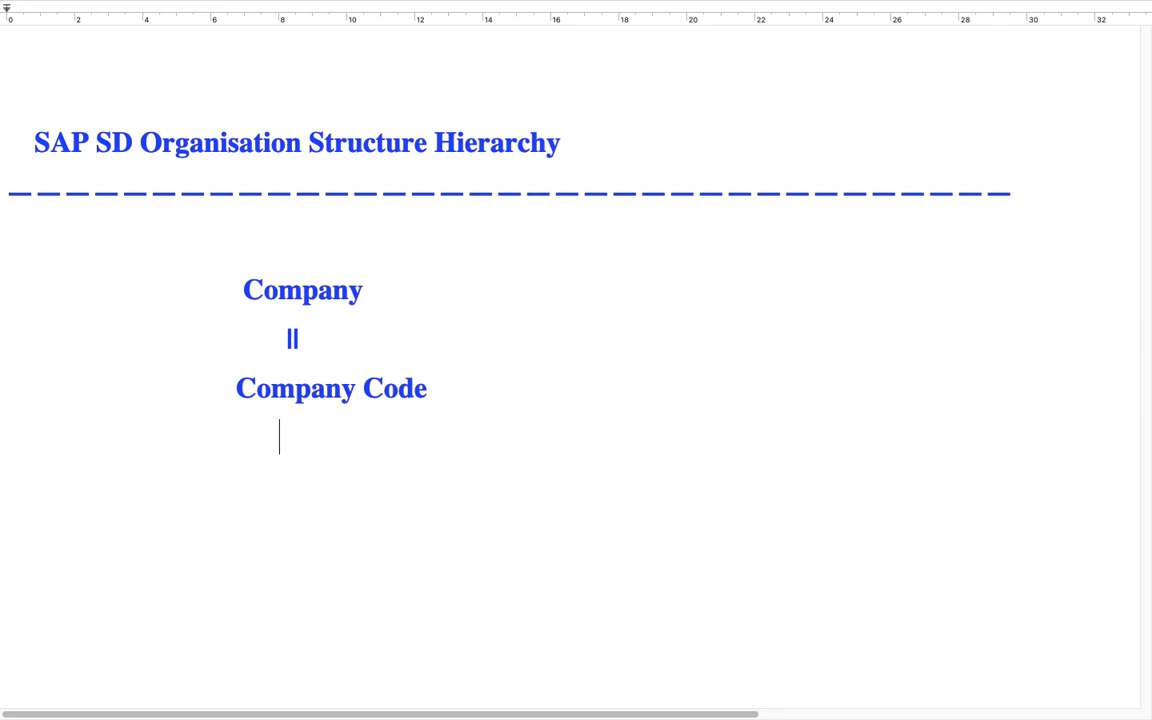
pyautogui.write('||')
# Step: Add a "||" connector under Company Code, the level "Sales Organisation", and another "||" connector beneath it
pyautogui.press('Return')
pyautogui.write('SAles')
pyautogui.press('BackSpace')
pyautogui.press('BackSpace')
pyautogui.press('BackSpace')
pyautogui.press('BackSpace')
pyautogui.write('ales Organ')
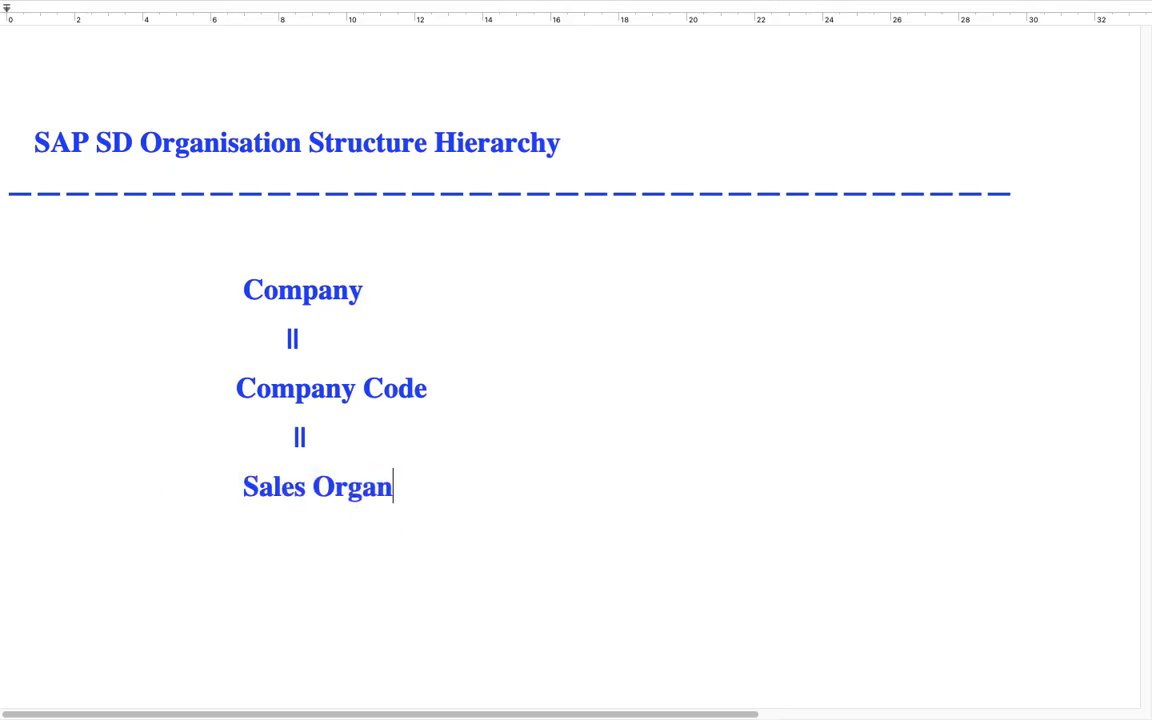
pyautogui.press('BackSpace')
pyautogui.write('nisation')
pyautogui.press('Return')
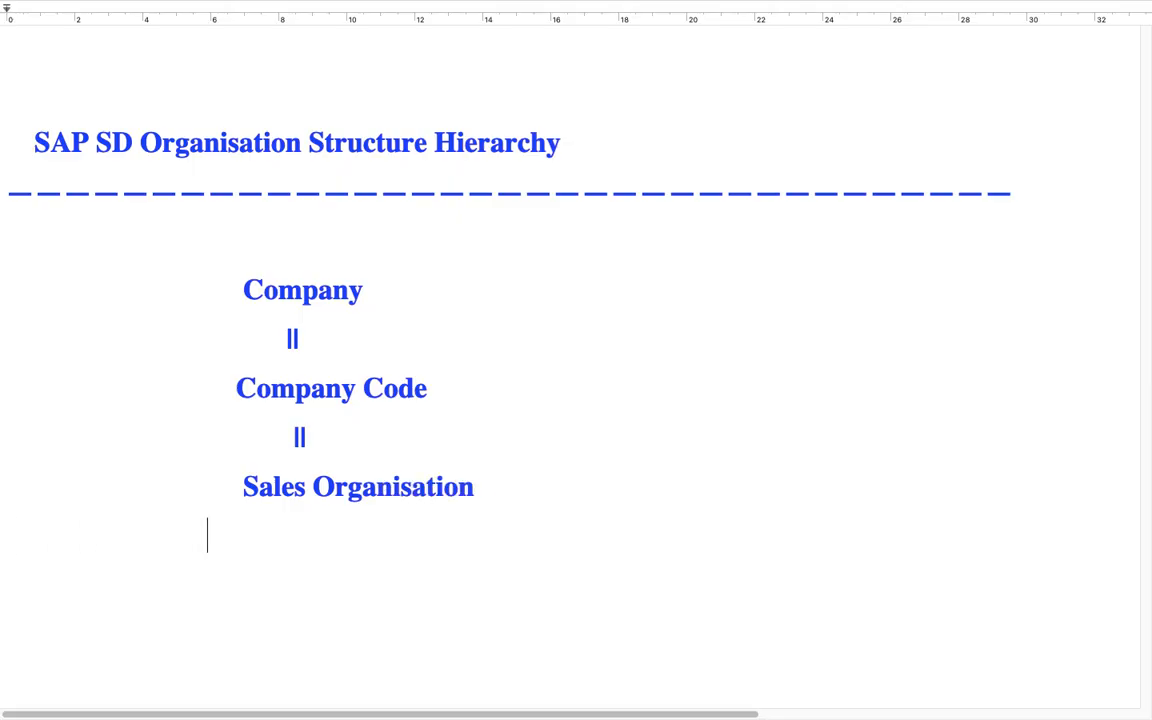
pyautogui.write('||')
pyautogui.press('Return')
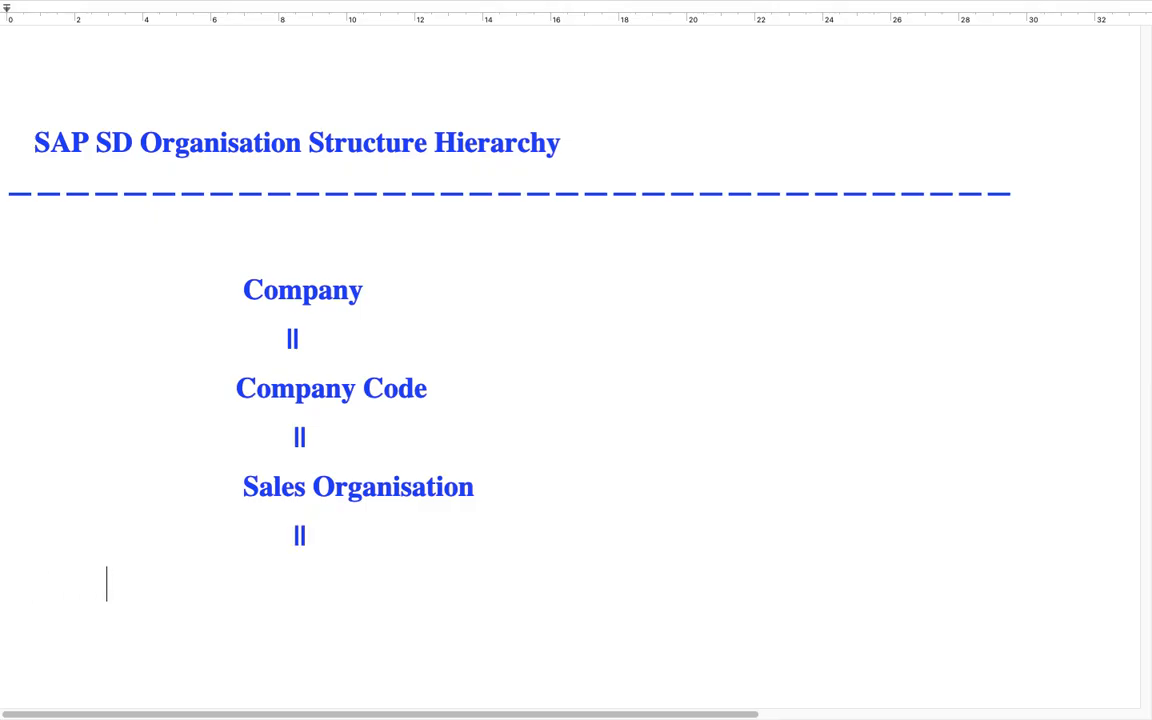
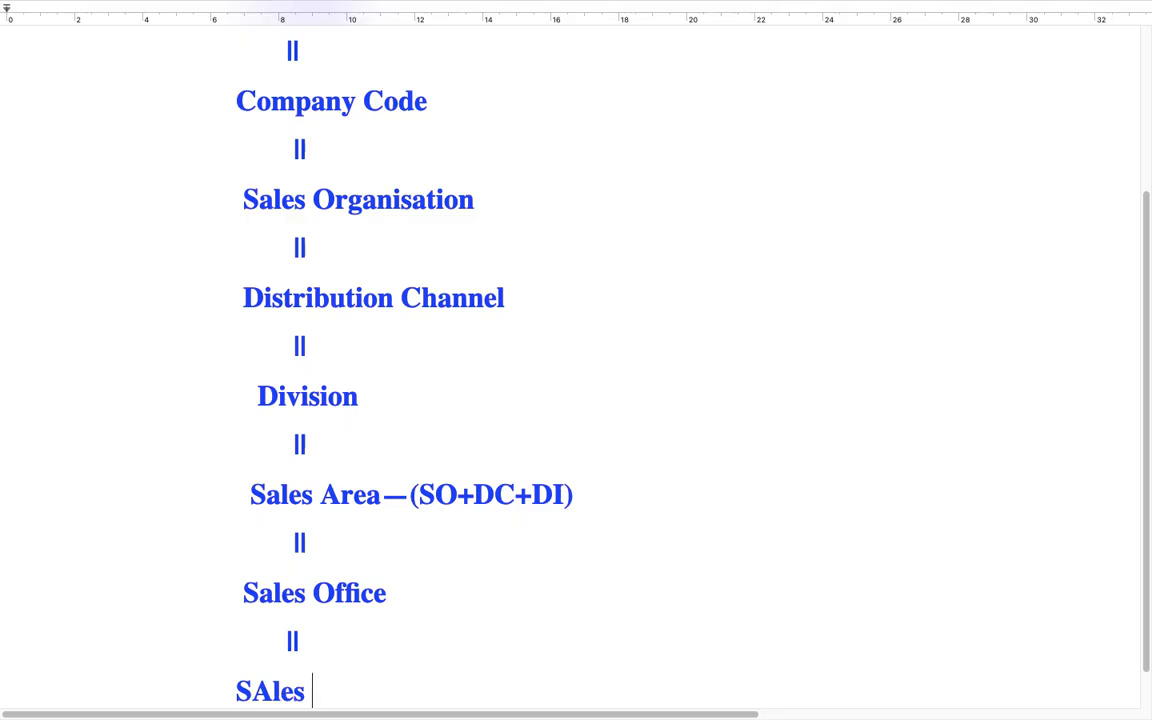
# Step: Write "Sales Group" as the level beneath the connector under Sales Office
pyautogui.press('BackSpace')
pyautogui.press('BackSpace')
pyautogui.press('BackSpace')
pyautogui.press('BackSpace')
pyautogui.write('ales Group')
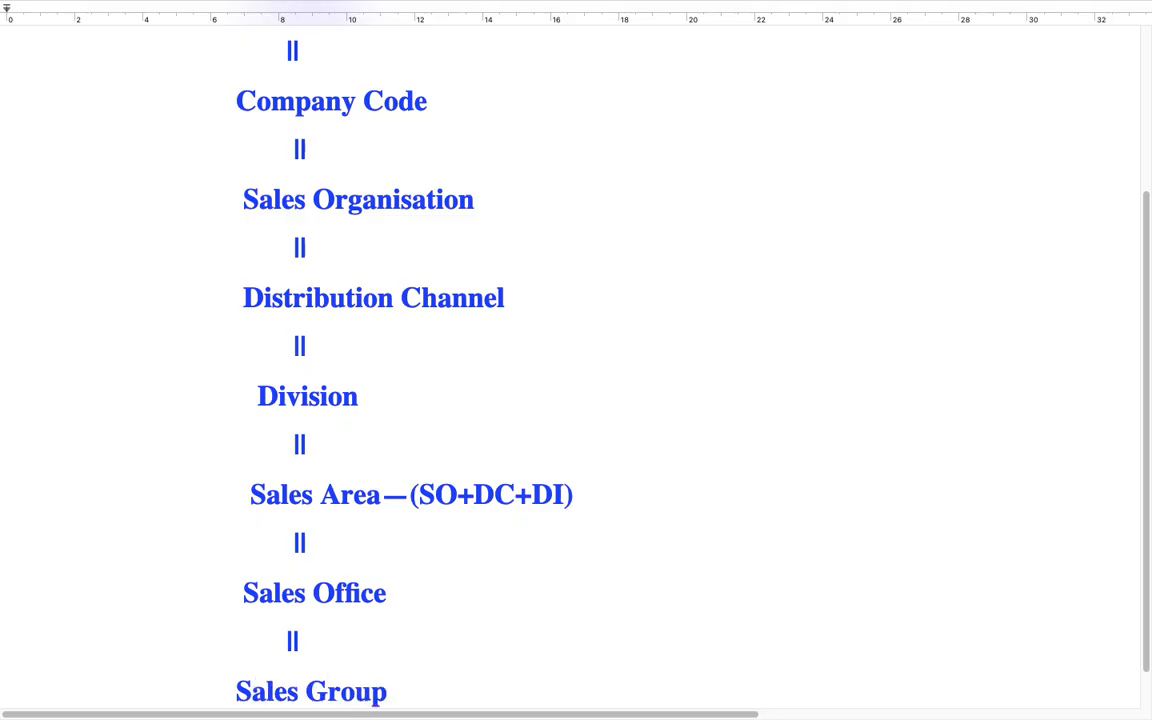
# Step: Review the SD hierarchy, highlighting the levels from Sales Organisation through Distribution Channel to Division
pyautogui.scroll(5, 397, 392)
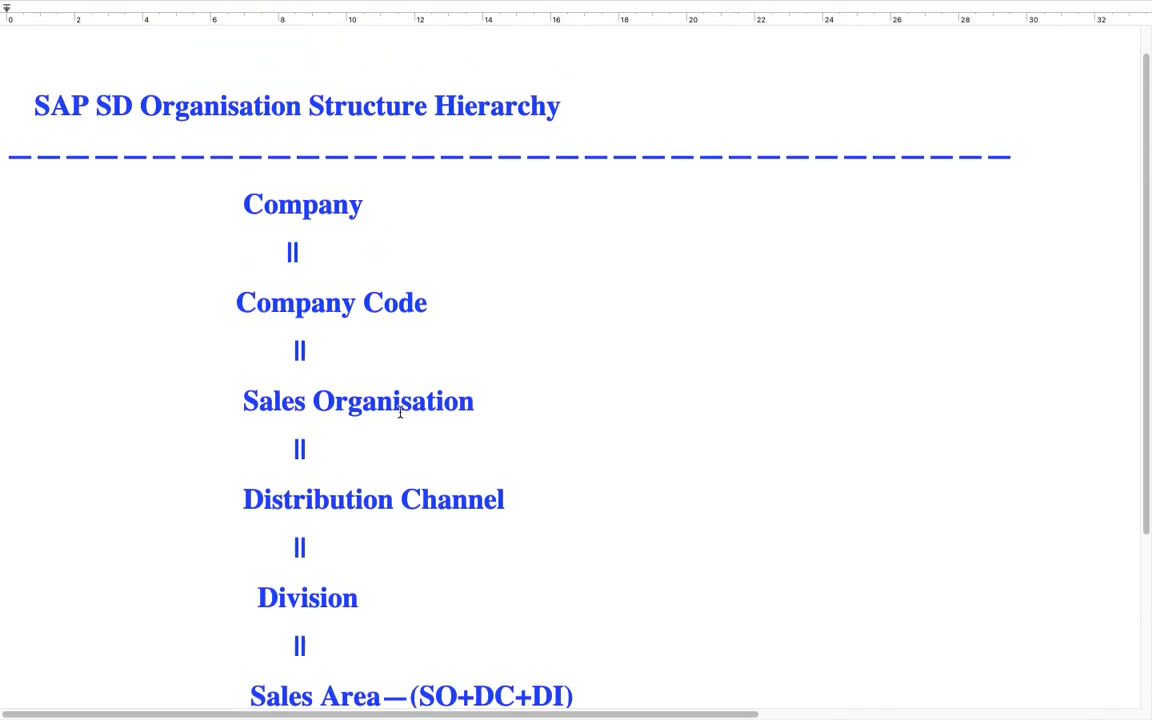
pyautogui.scroll(-5, 390, 415)
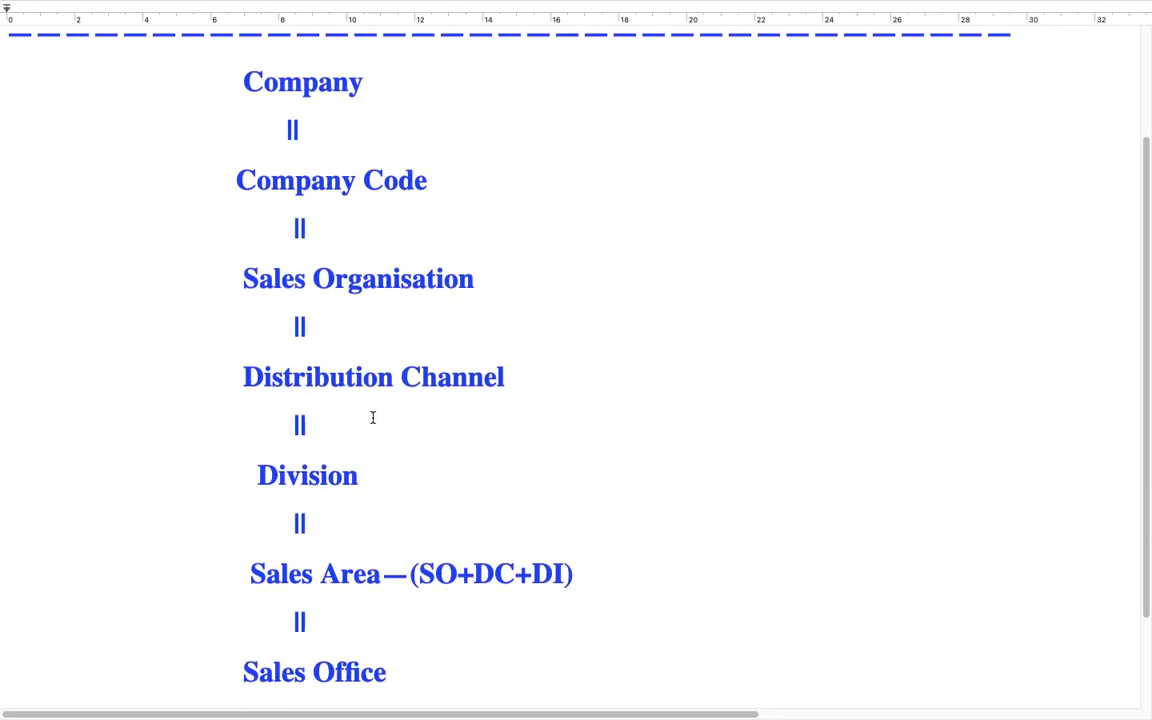
pyautogui.scroll(3, 386, 435)
pyautogui.scroll(2, 395, 410)
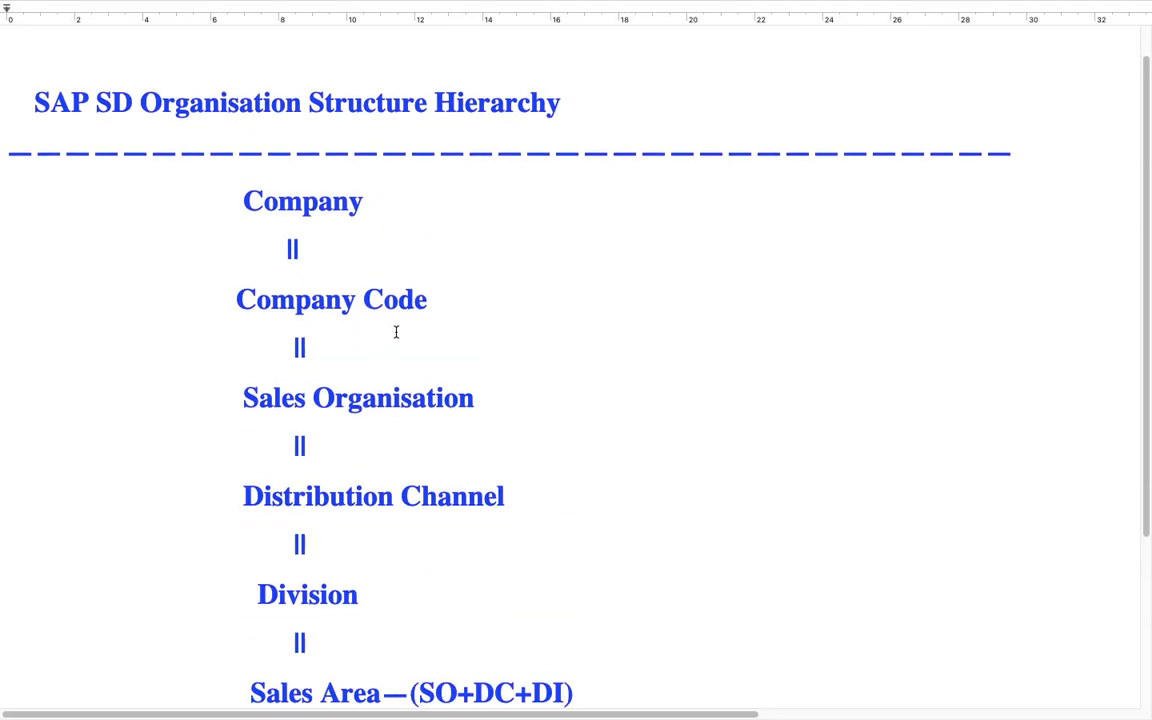
pyautogui.scroll(-1, 397, 325)
pyautogui.moveTo(505, 354); pyautogui.dragTo(207, 351)
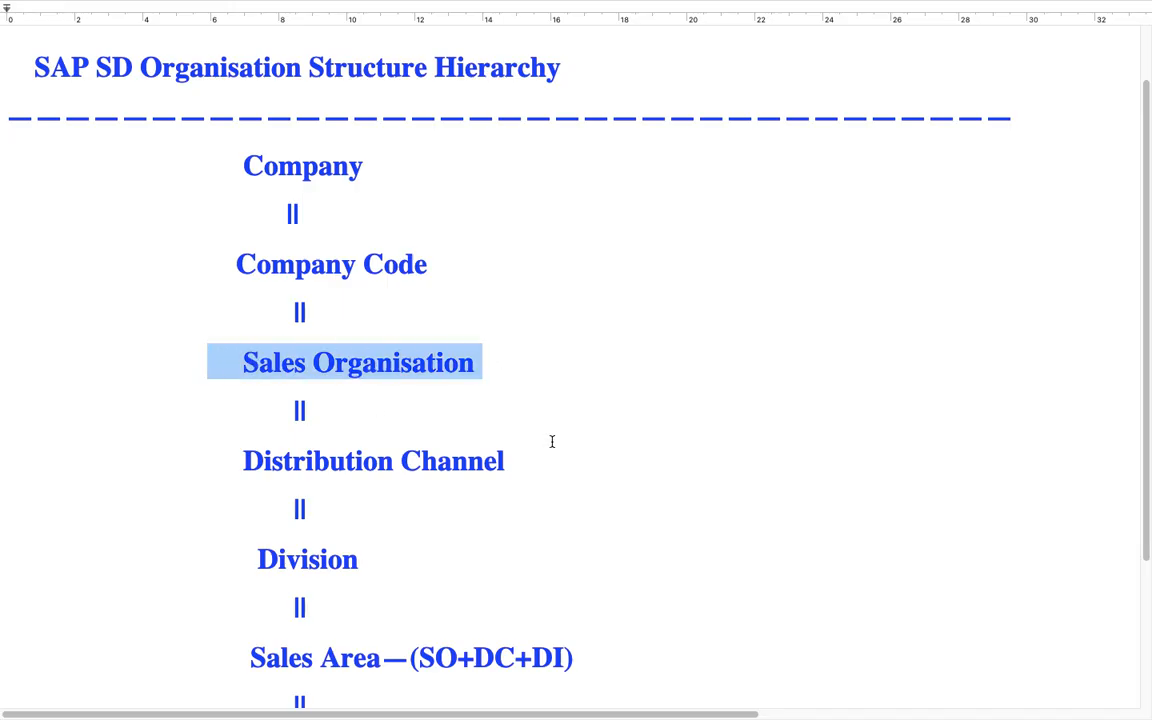
pyautogui.moveTo(551, 441); pyautogui.dragTo(211, 393)
pyautogui.scroll(-1, 211, 393)
pyautogui.click(370, 519)
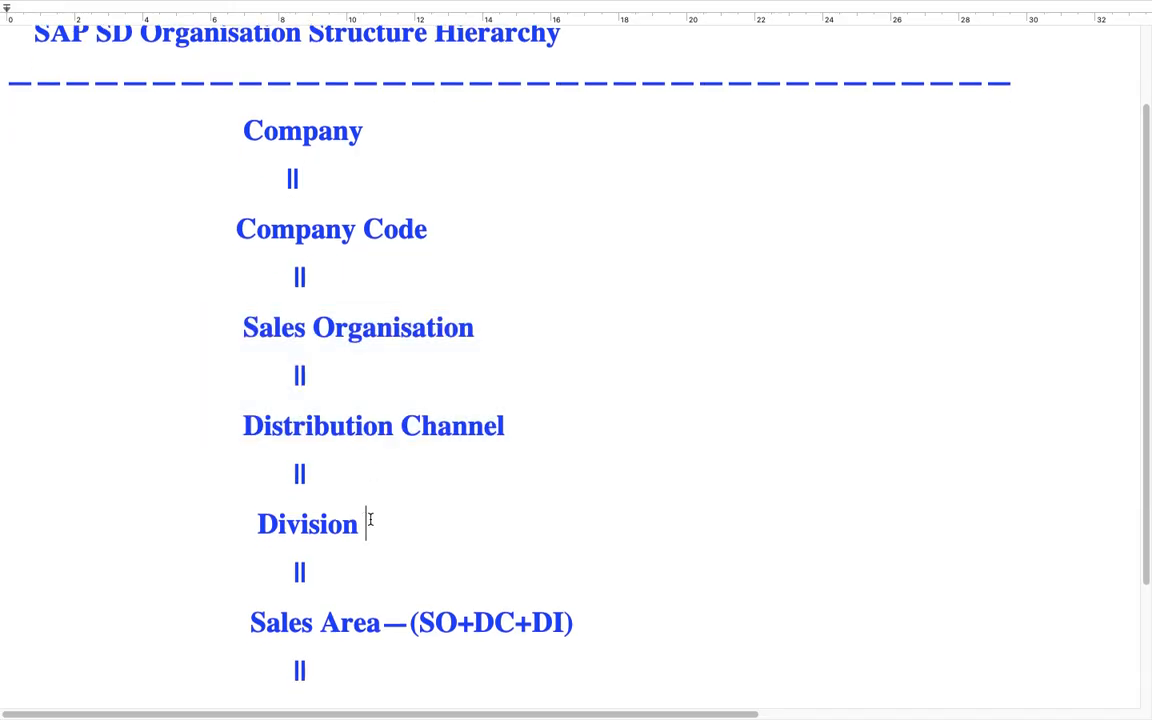
pyautogui.moveTo(370, 519); pyautogui.dragTo(228, 327)
pyautogui.scroll(-3, 566, 481)
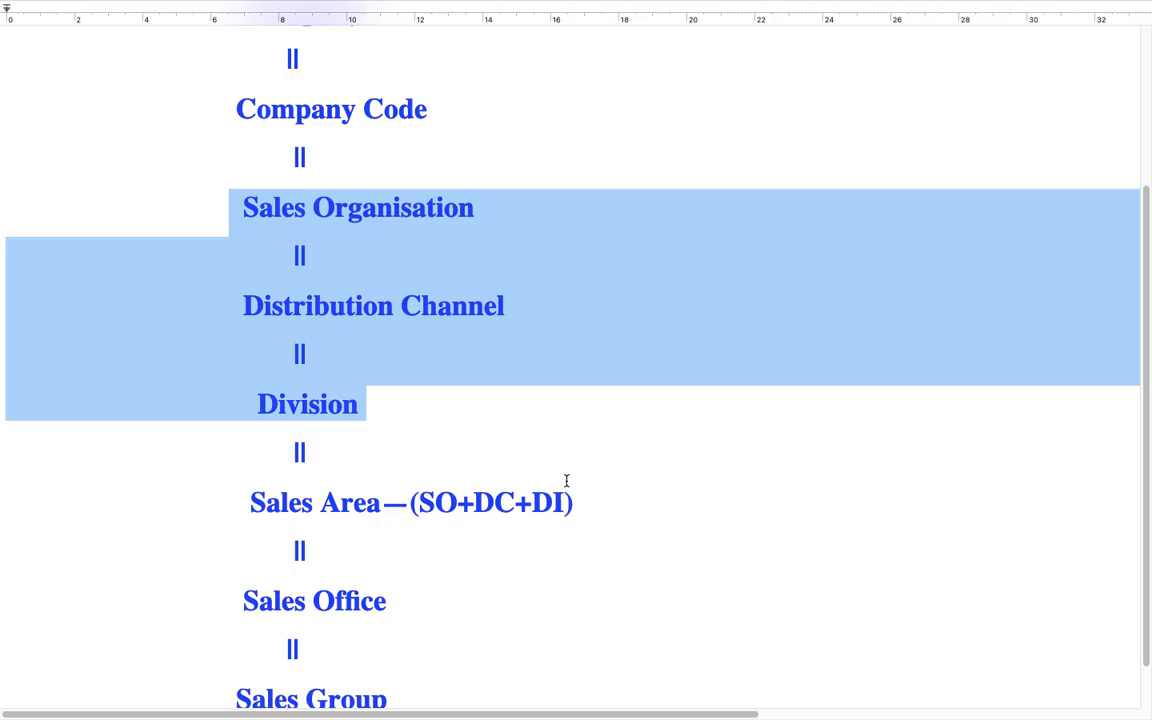
# Step: Colour the "Sales Area—(SO+DC+DI)" line and the connector above it magenta
pyautogui.moveTo(575, 500); pyautogui.dragTo(165, 440)
pyautogui.moveTo(249, 5)
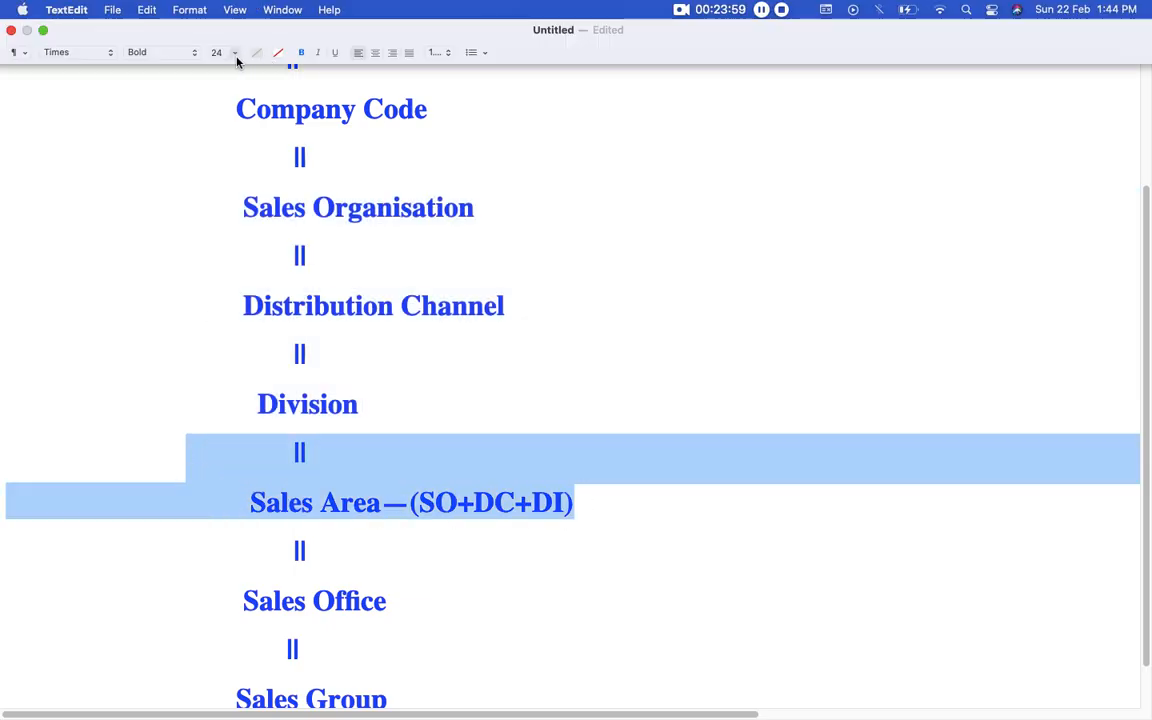
pyautogui.click(256, 52)
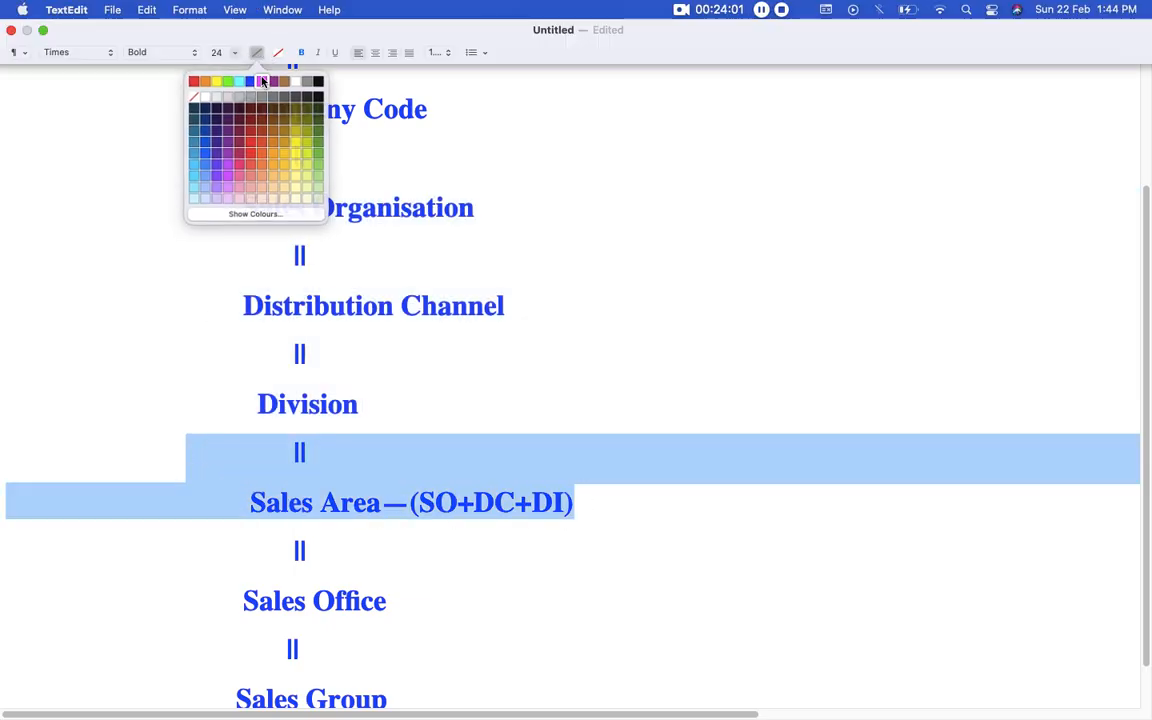
pyautogui.click(240, 78)
pyautogui.click(380, 385)
pyautogui.scroll(-1, 380, 386)
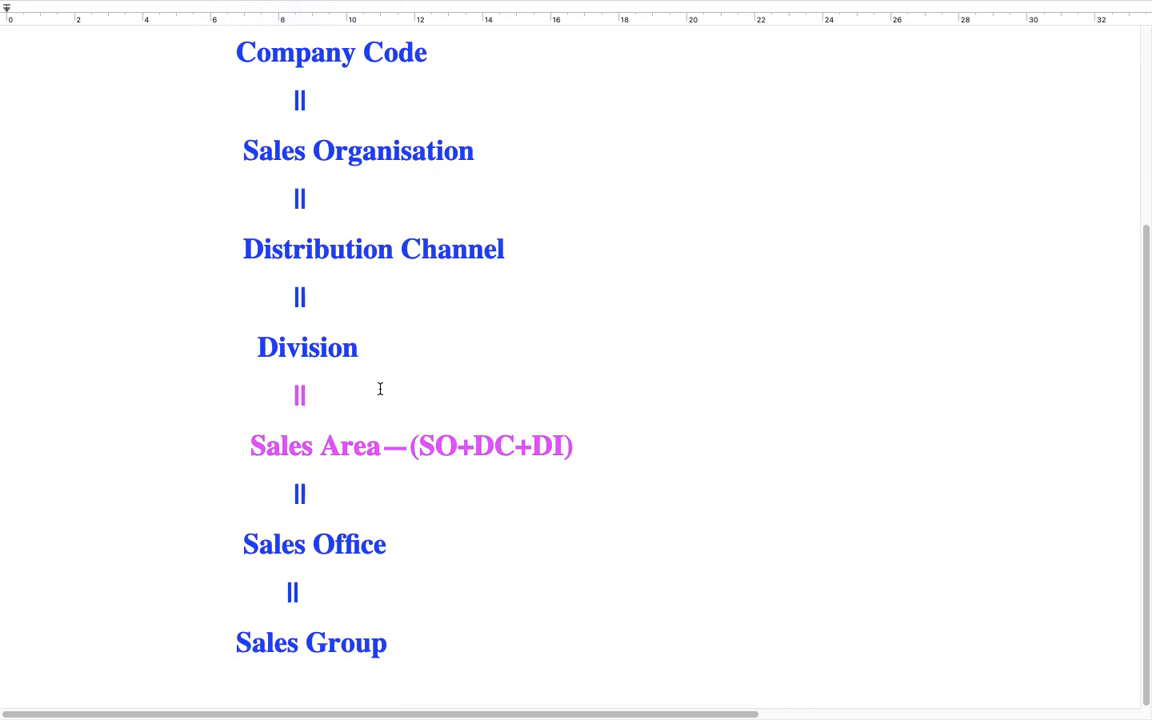
pyautogui.click(374, 543)
# Step: Shorten the dashed separator line under the SD heading by deleting dashes from its end
pyautogui.scroll(5, 377, 591)
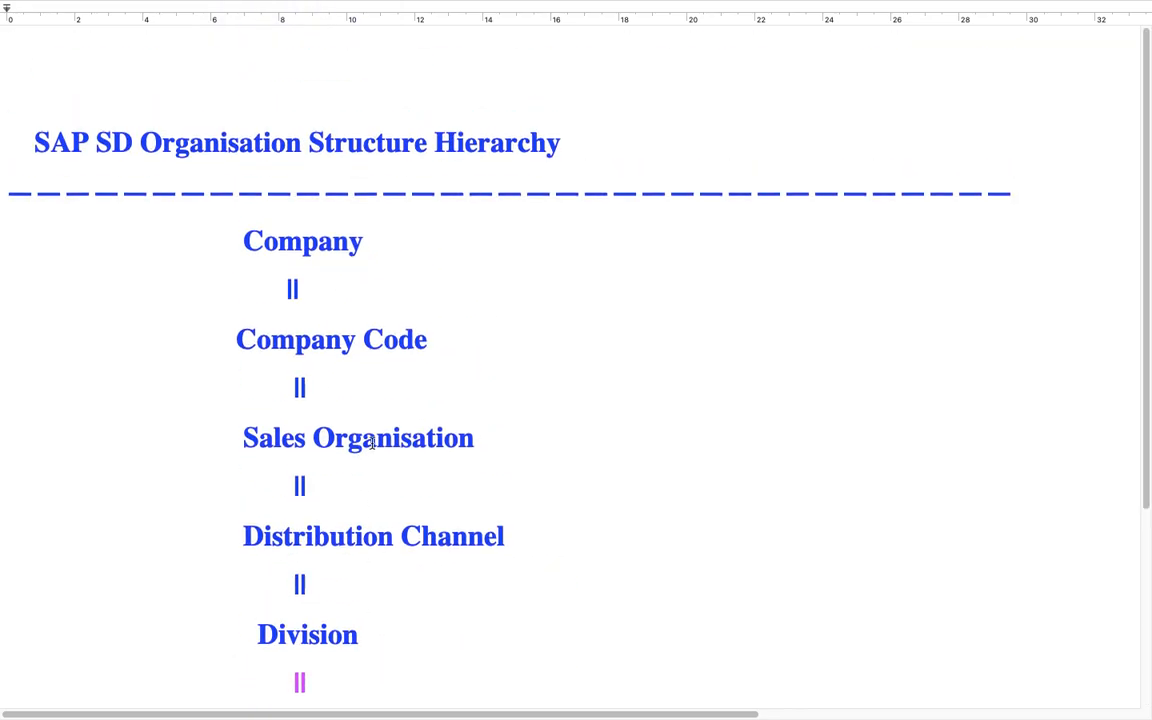
pyautogui.click(1008, 197)
pyautogui.press('BackSpace')
pyautogui.press('BackSpace')
pyautogui.press('BackSpace')
pyautogui.press('BackSpace')
pyautogui.press('BackSpace')
pyautogui.press('BackSpace')
pyautogui.press('BackSpace')
pyautogui.press('BackSpace')
pyautogui.press('BackSpace')
pyautogui.press('BackSpace')
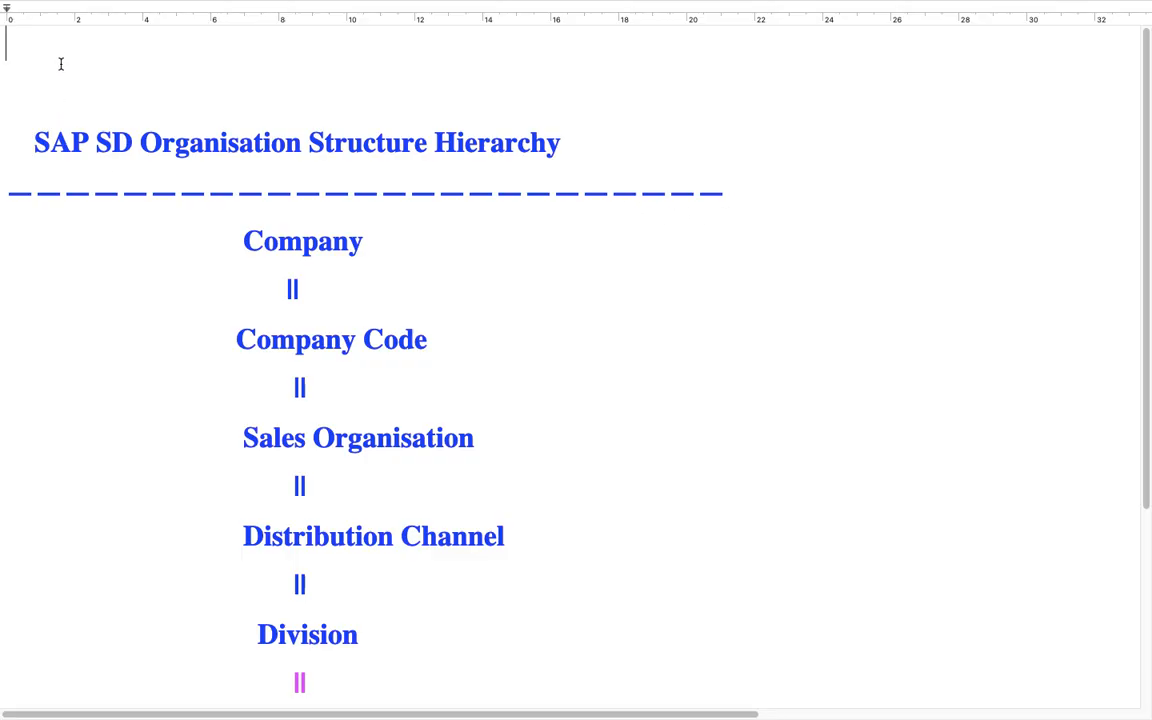
# Step: Insert several blank lines above the SD heading at the start of the document
pyautogui.press('super+Up')
pyautogui.press('Return')
pyautogui.press('Return')
pyautogui.press('Return')
pyautogui.press('Return')
pyautogui.press('Return')
pyautogui.press('Return')
pyautogui.press('Return')
pyautogui.press('Return')
pyautogui.press('Return')
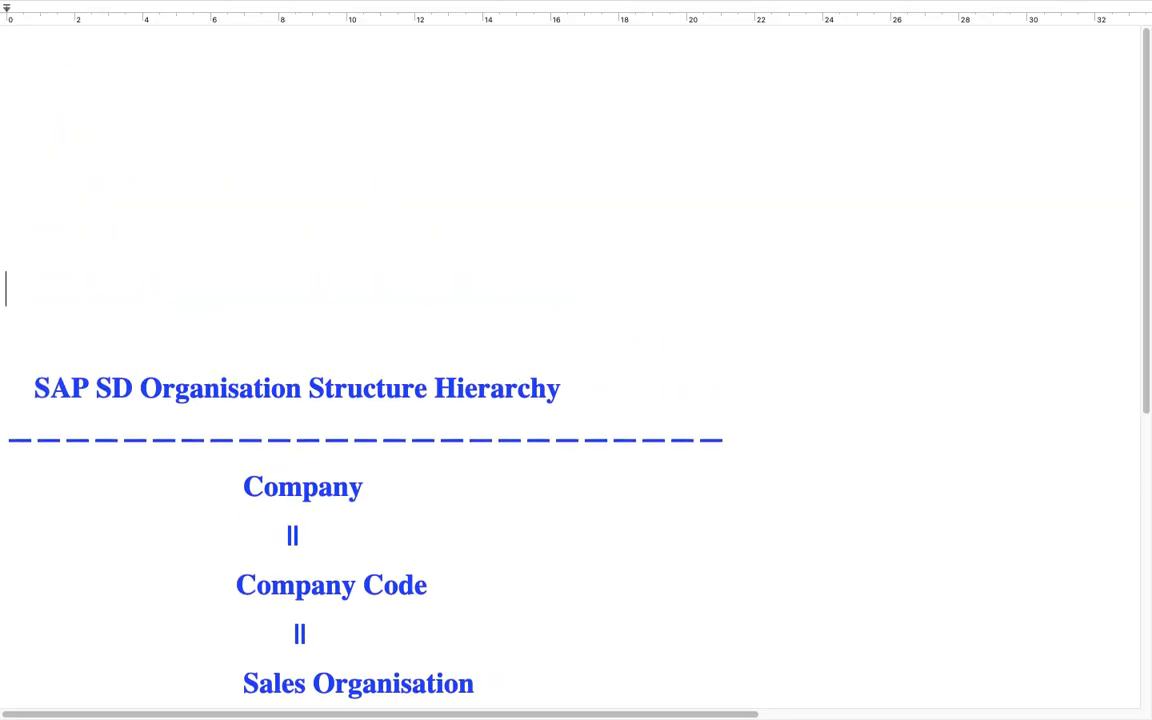
pyautogui.click(99, 122)
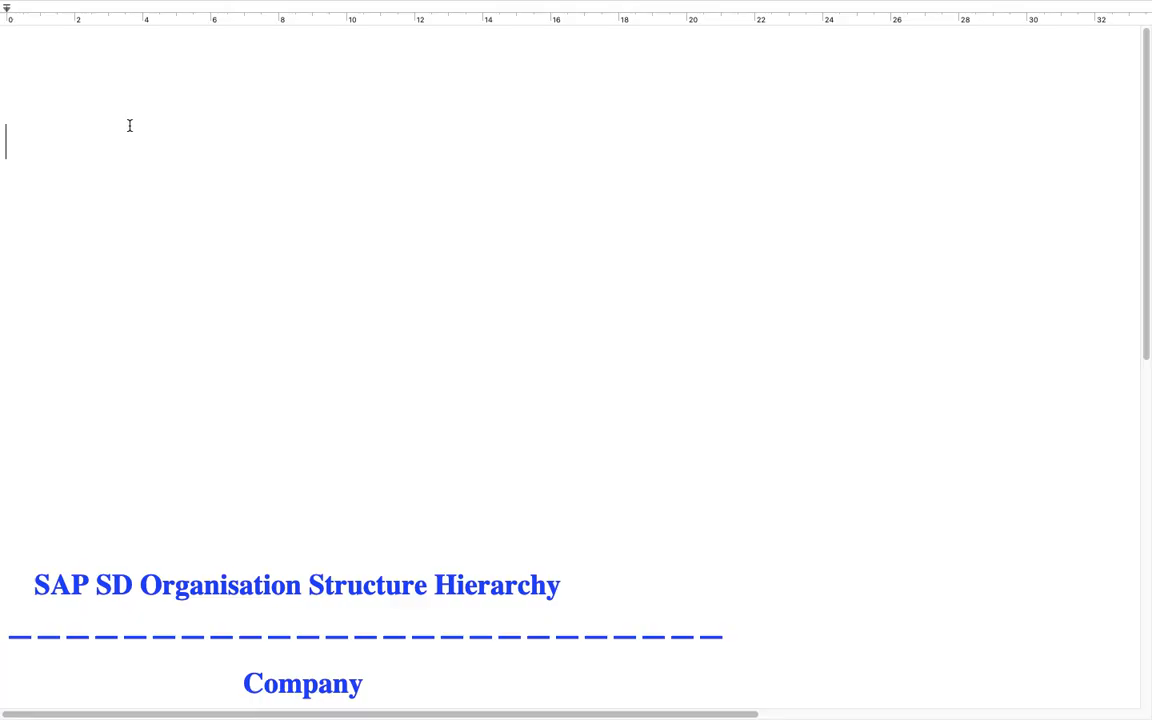
# Step: Enter the heading "SAP MM Organisation Structure" in the blank space above the SD hierarchy
pyautogui.write('SAP MM ORga')
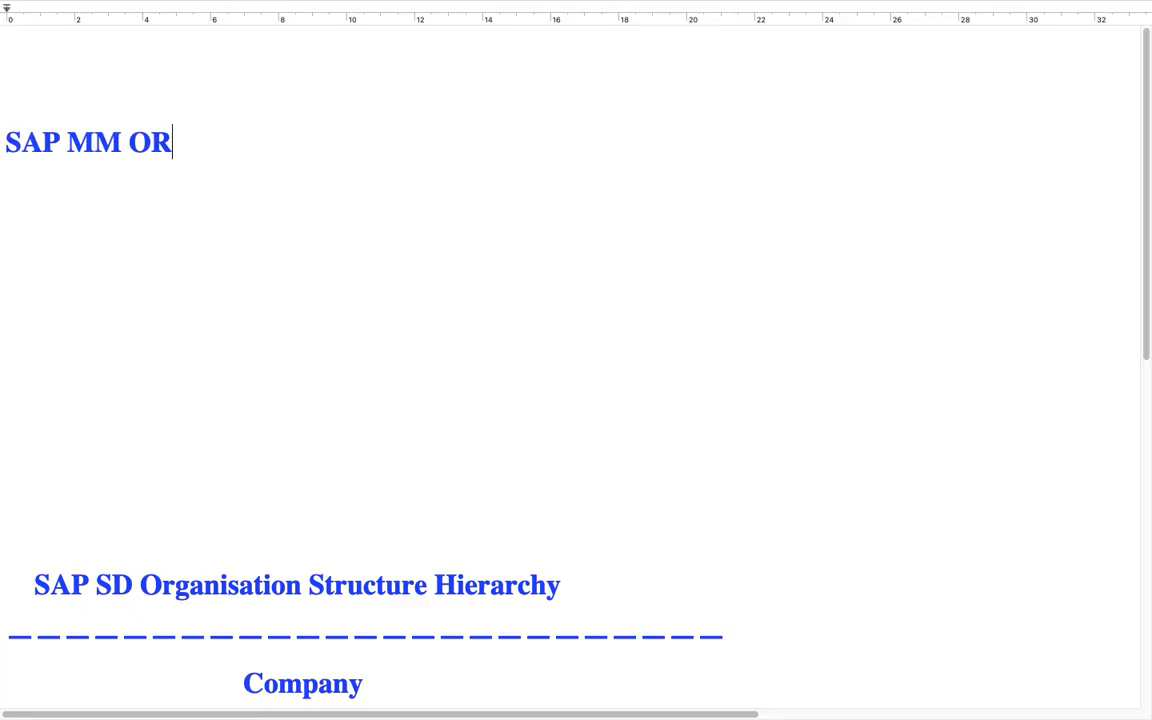
pyautogui.press('BackSpace')
pyautogui.press('BackSpace')
pyautogui.write('r')
pyautogui.press('BackSpace')
pyautogui.press('BackSpace')
pyautogui.write('rganisa')
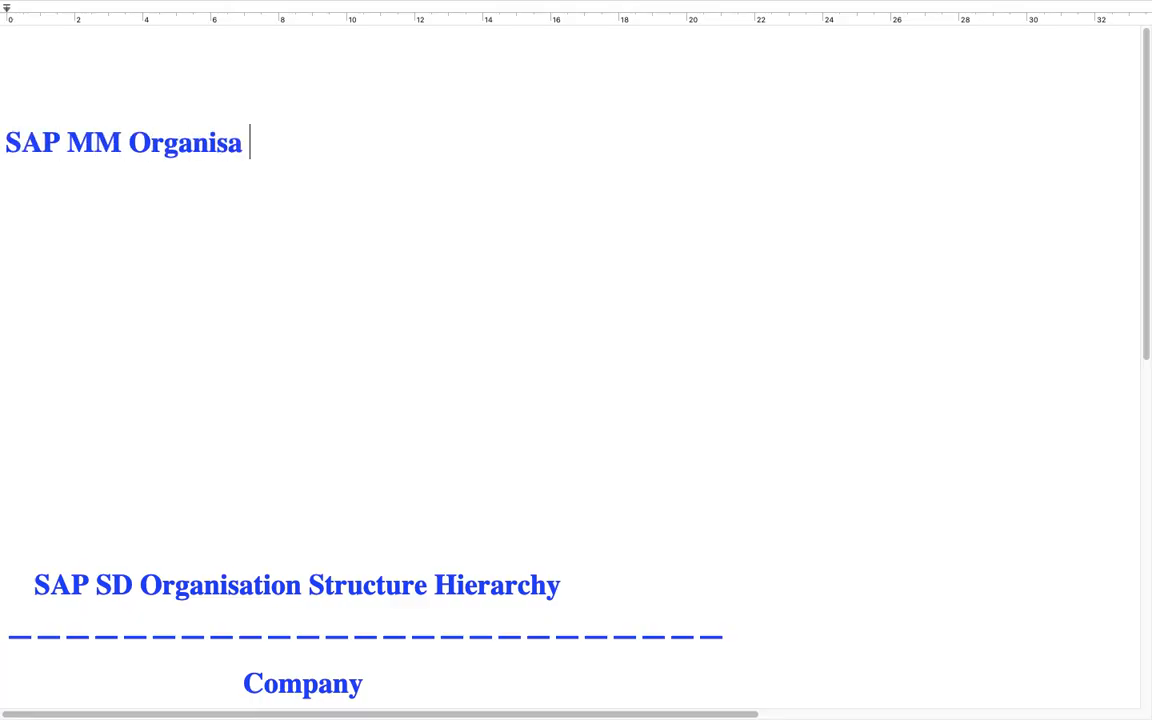
pyautogui.press('BackSpace')
pyautogui.write('tion St')
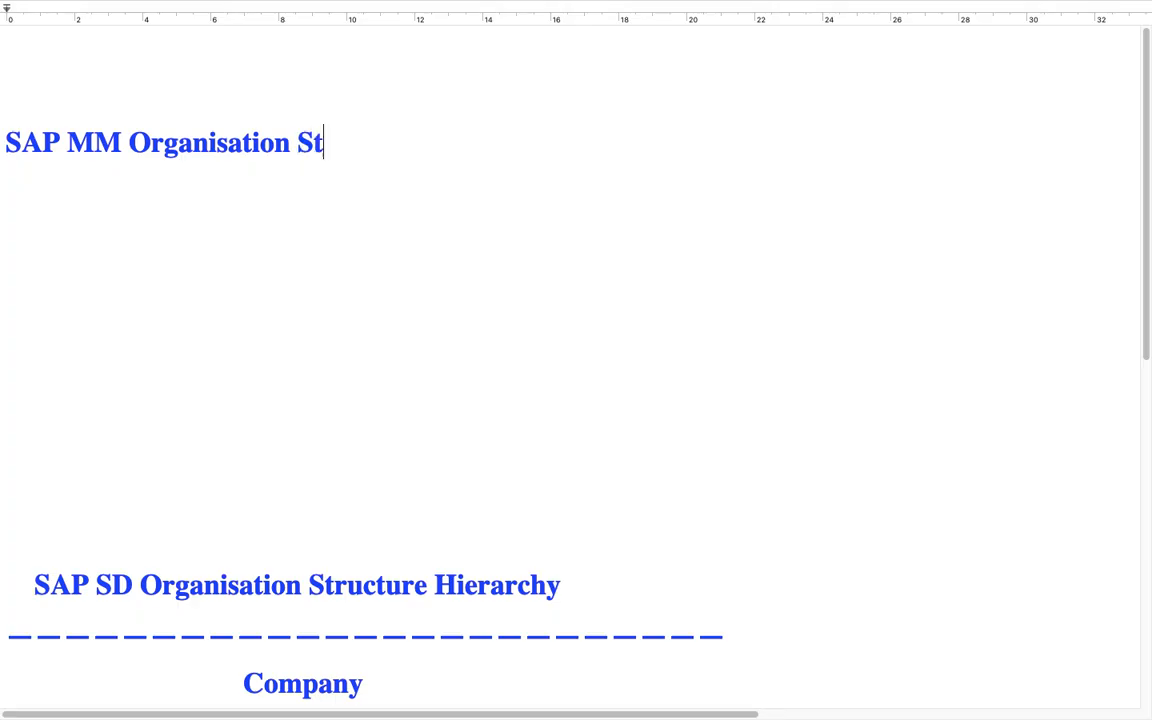
pyautogui.write('rucuter')
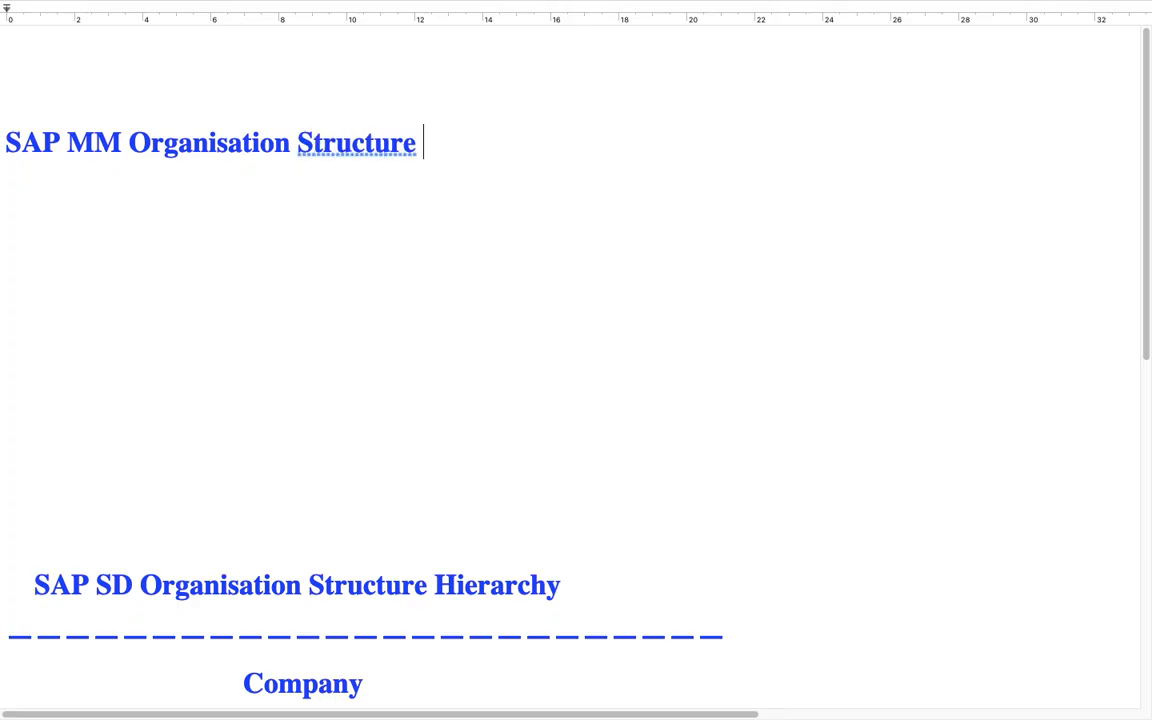
# Step: Add a dashed separator line under the MM heading and begin a new line below it
pyautogui.press('Return')
pyautogui.write('-----')
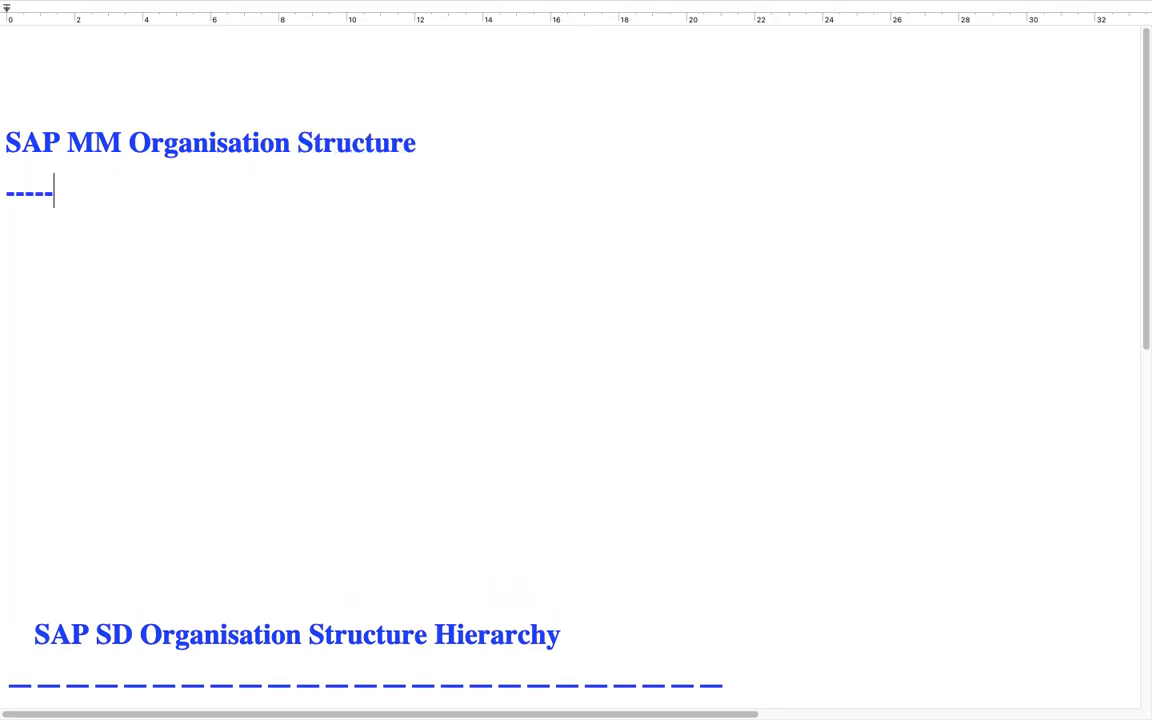
pyautogui.write('--------------------------------------')
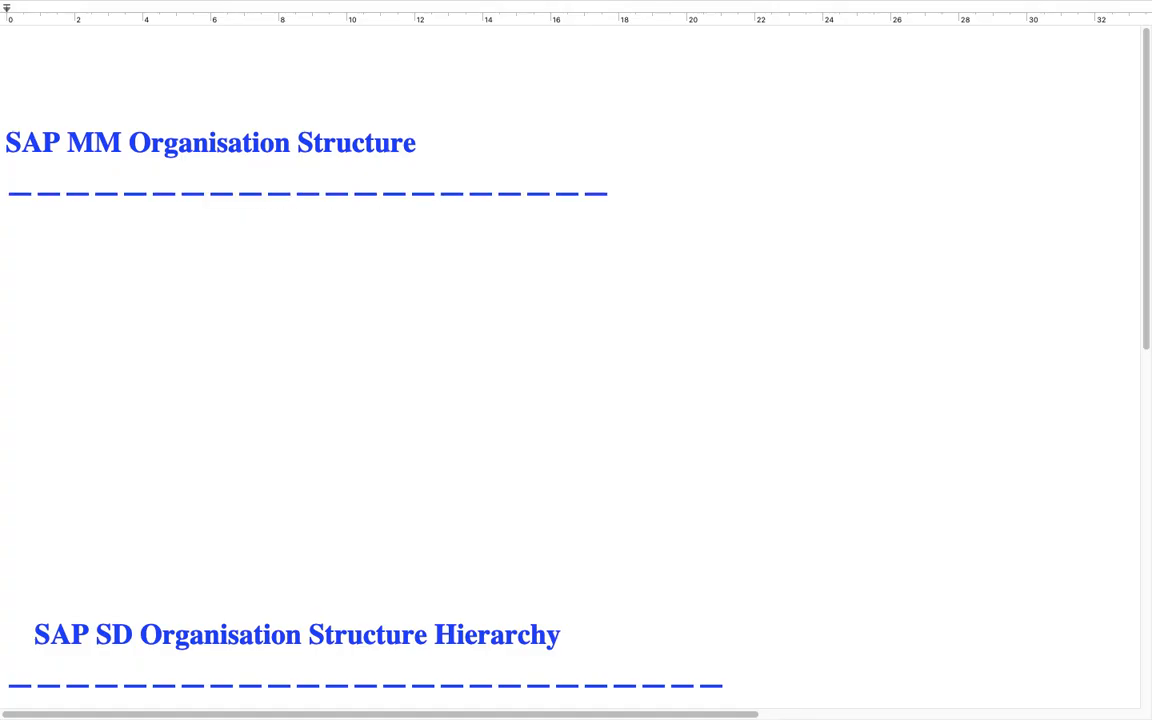
pyautogui.press('Return')
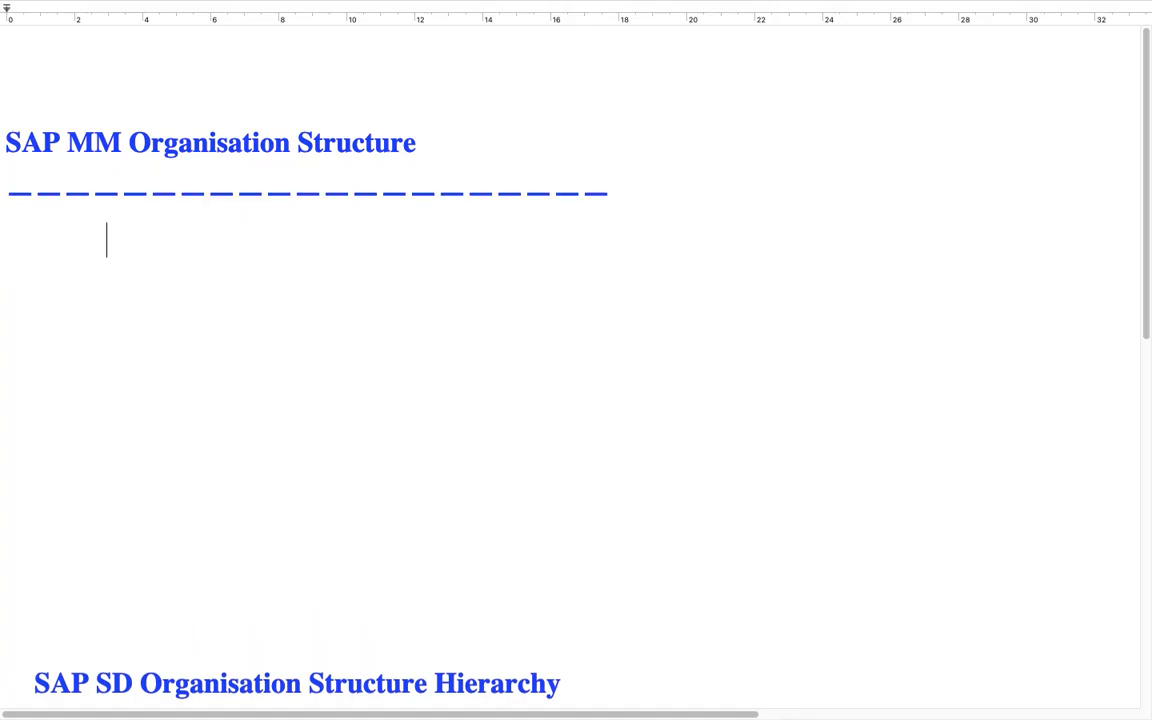
# Step: Write "Company Code" as the indented first level of the MM structure
pyautogui.write('Cpm')
pyautogui.press('BackSpace')
pyautogui.press('BackSpace')
pyautogui.write('pm')
pyautogui.press('BackSpace')
pyautogui.press('BackSpace')
pyautogui.write('ompany Code')
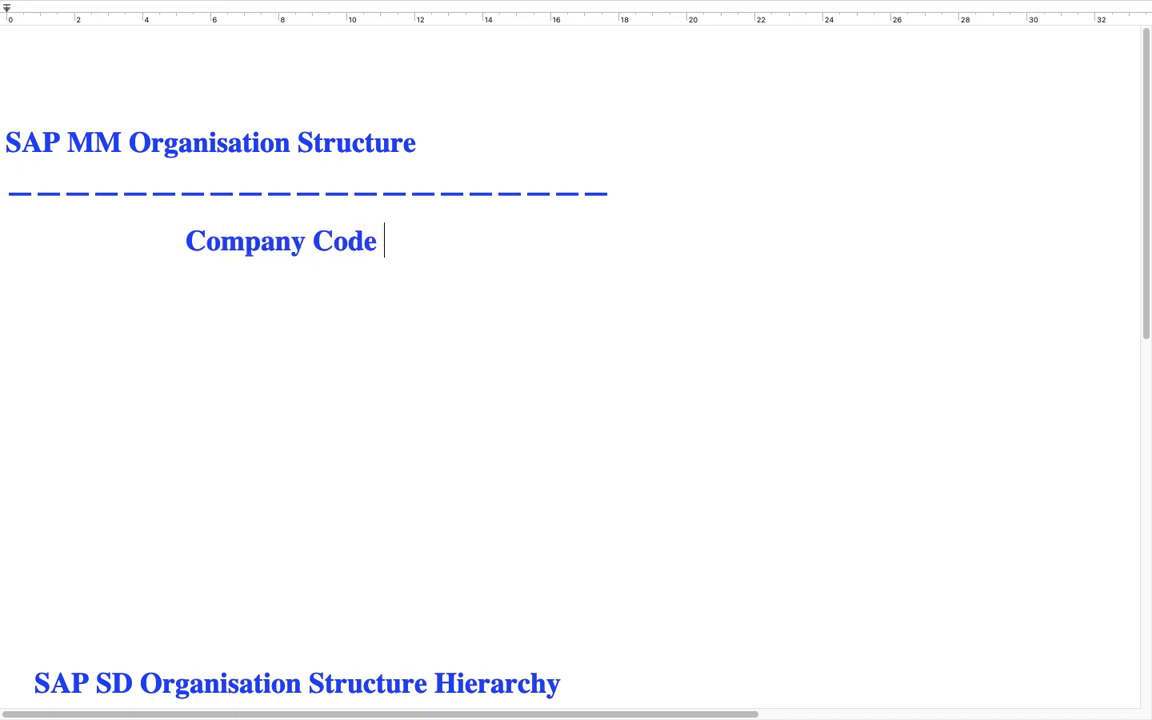
# Step: Add a long line of equals signs beneath the MM Company Code level
pyautogui.press('Return')
pyautogui.write('====')
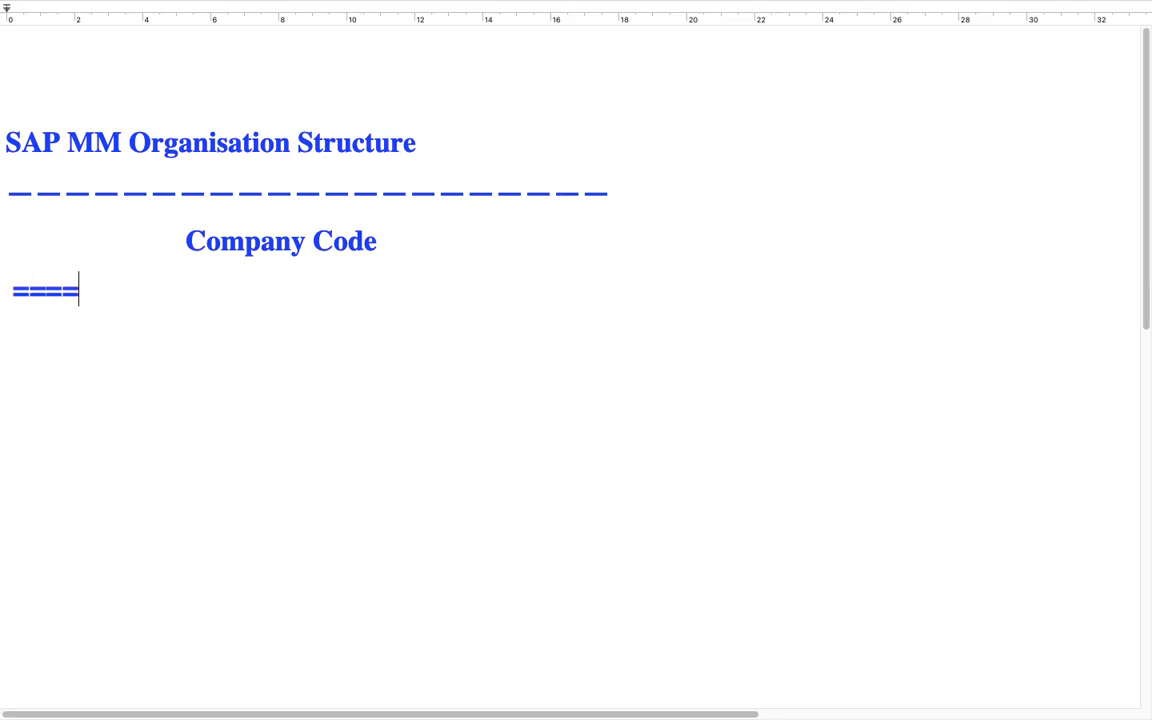
pyautogui.write('=======================')
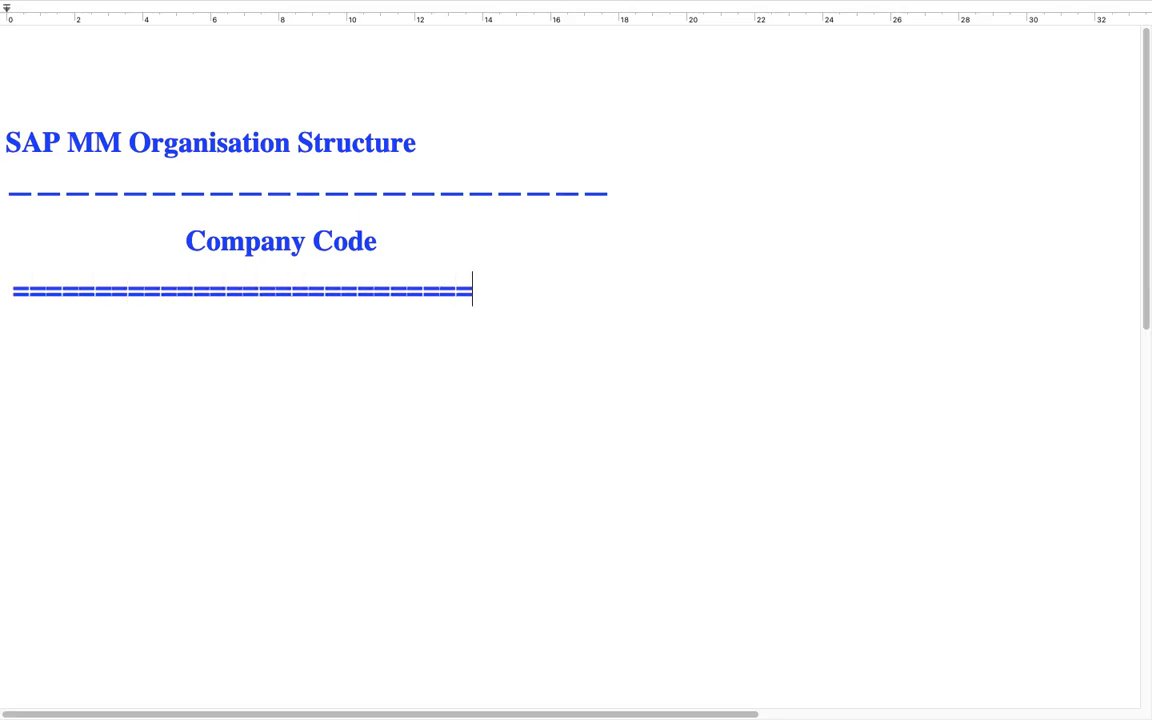
pyautogui.write('=========')
pyautogui.press('Return')
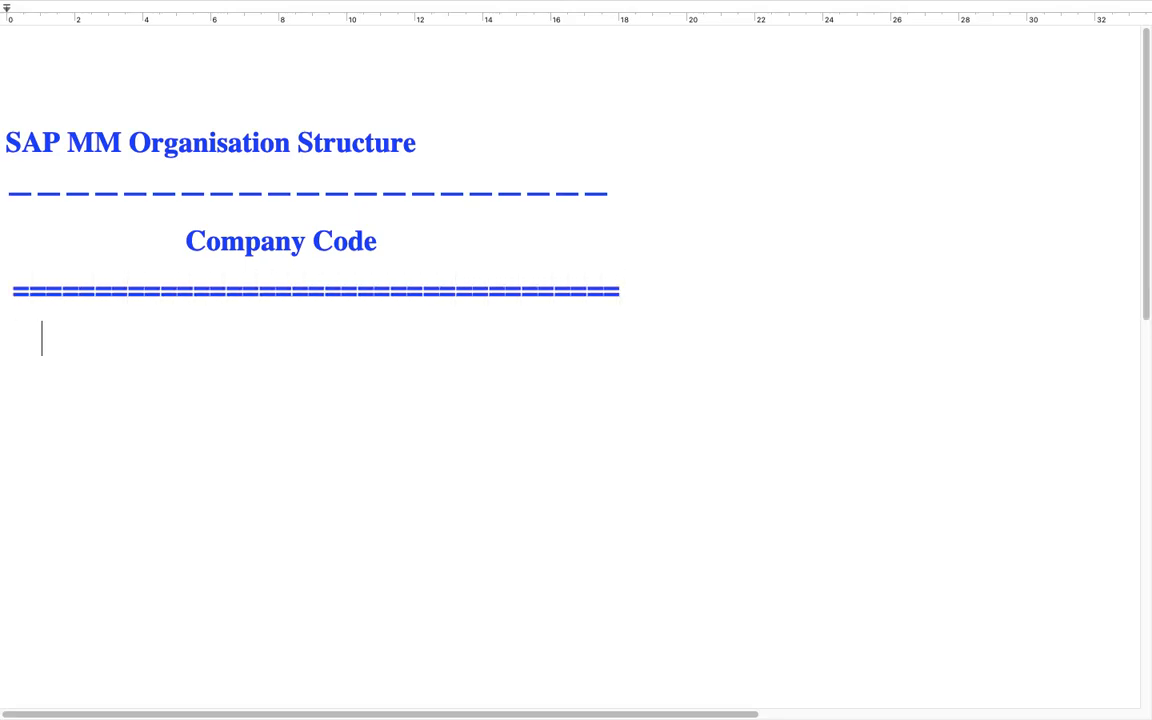
# Step: Write "Plants" as the level below the equals line and add a "||" connector under it
pyautogui.write('plant s')
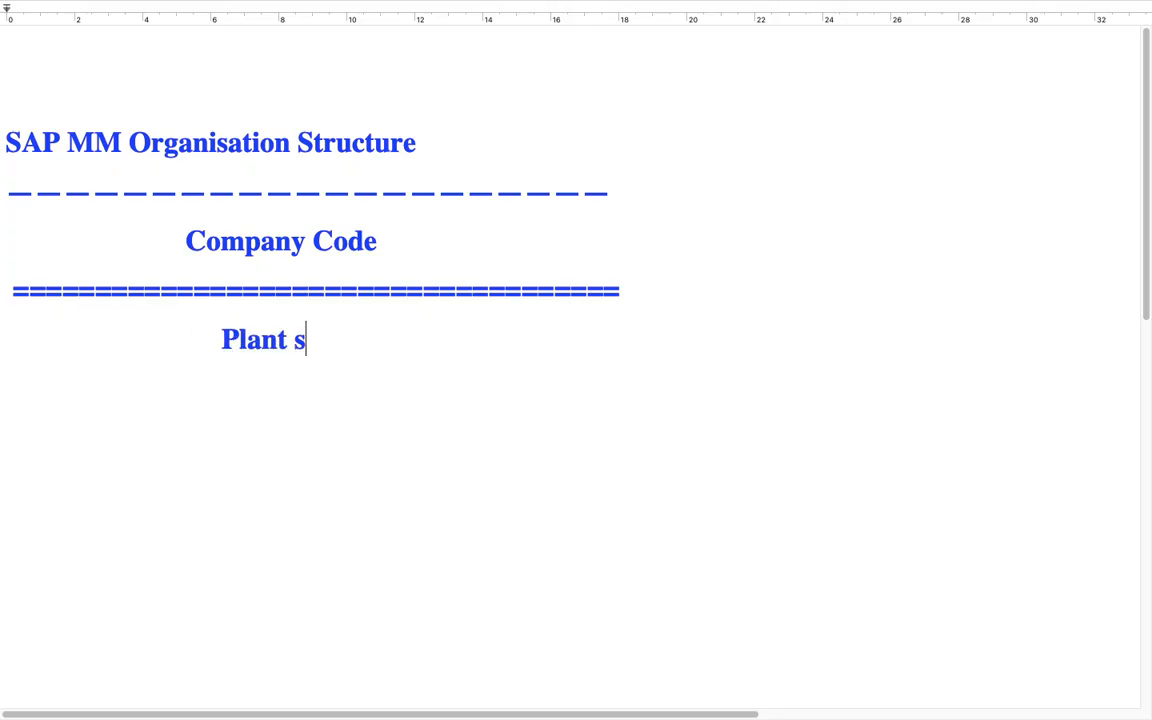
pyautogui.press('BackSpace')
pyautogui.press('BackSpace')
pyautogui.write('s')
pyautogui.press('Return')
pyautogui.write('||')
pyautogui.press('Return')
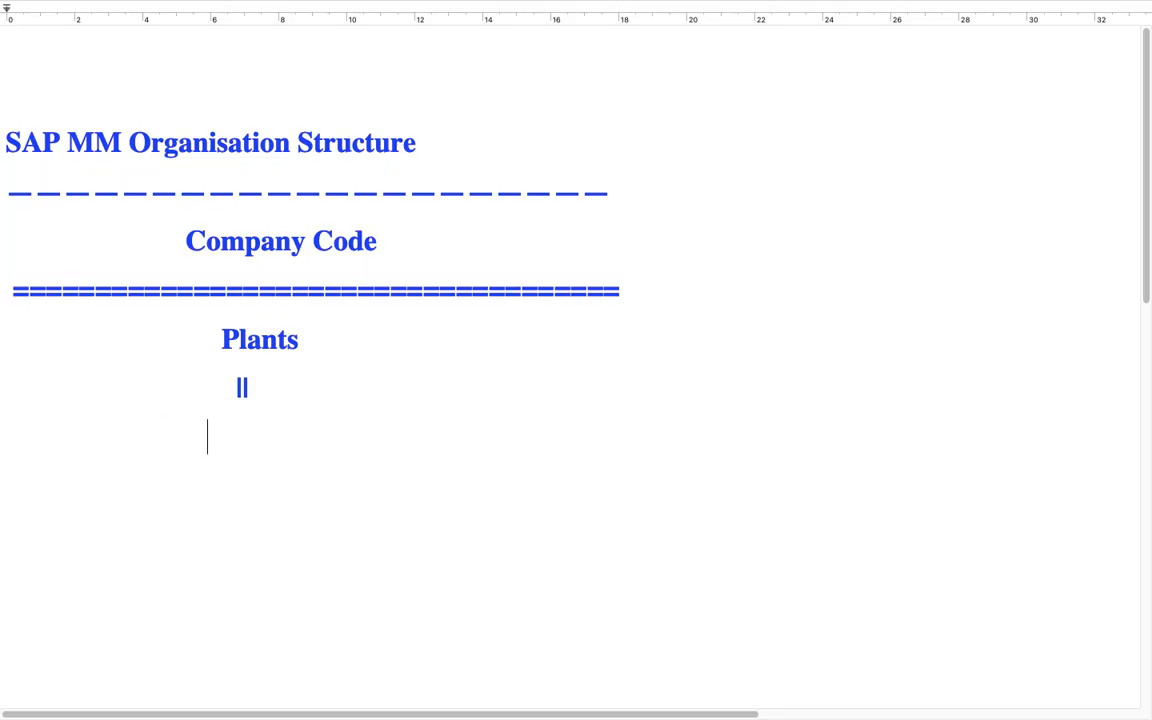
pyautogui.write('Storage Lcoation')
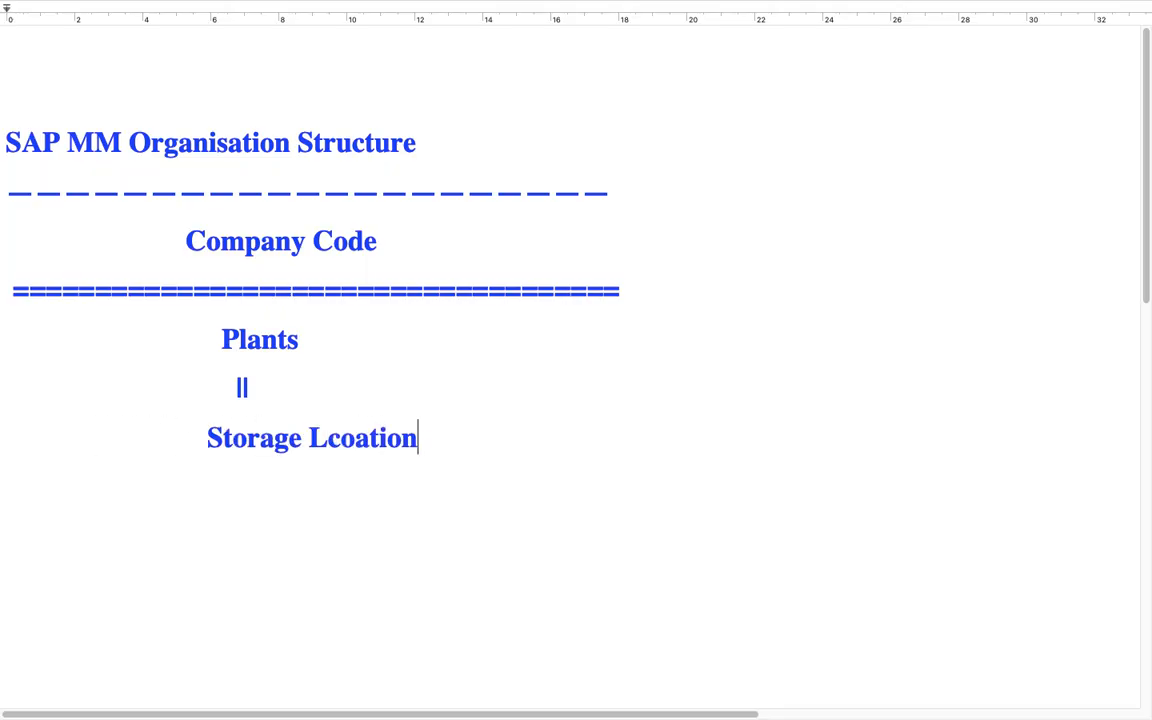
pyautogui.press('BackSpace')
pyautogui.press('BackSpace')
pyautogui.press('BackSpace')
pyautogui.press('BackSpace')
pyautogui.press('BackSpace')
pyautogui.press('BackSpace')
pyautogui.press('BackSpace')
pyautogui.write('ocation s')
# Step: Write "Storage Locations" below Plants and add a "||" connector beneath it
pyautogui.press('BackSpace')
pyautogui.press('BackSpace')
pyautogui.write('s')
pyautogui.press('Return')
pyautogui.write('||')
pyautogui.press('Return')
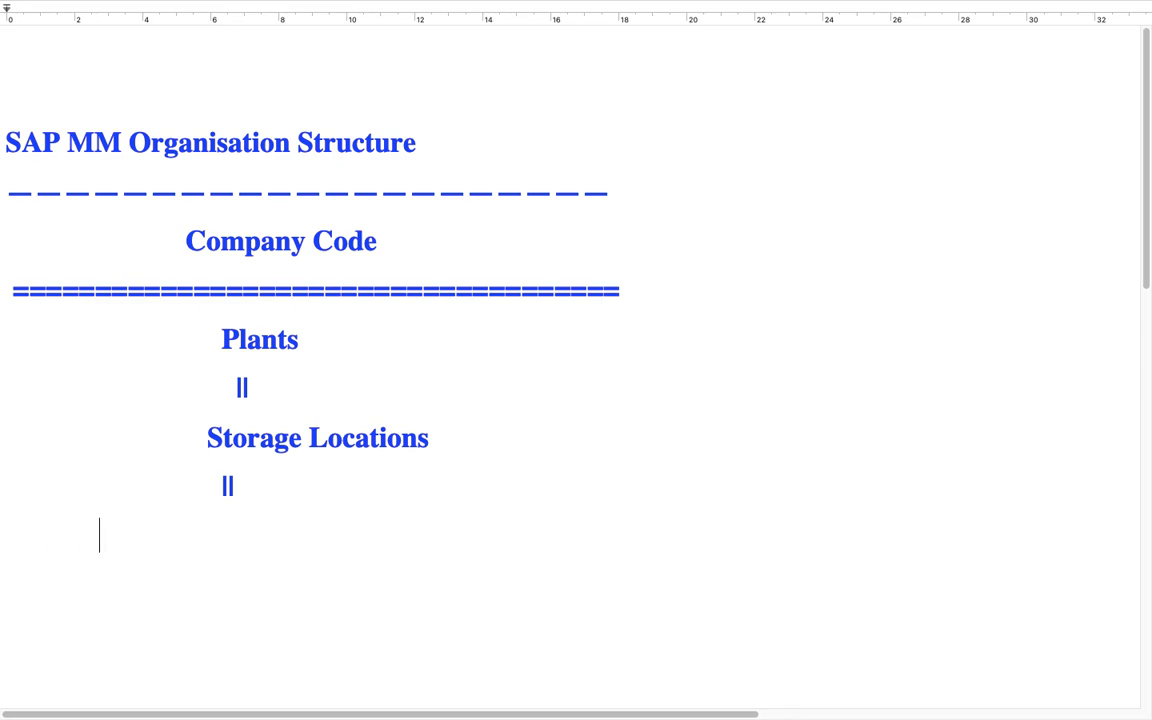
# Step: Write "Purchase Organisation" below Storage Locations and link it with a "||" connector to "Purchasing Group"
pyautogui.write('Purchase Organisation')
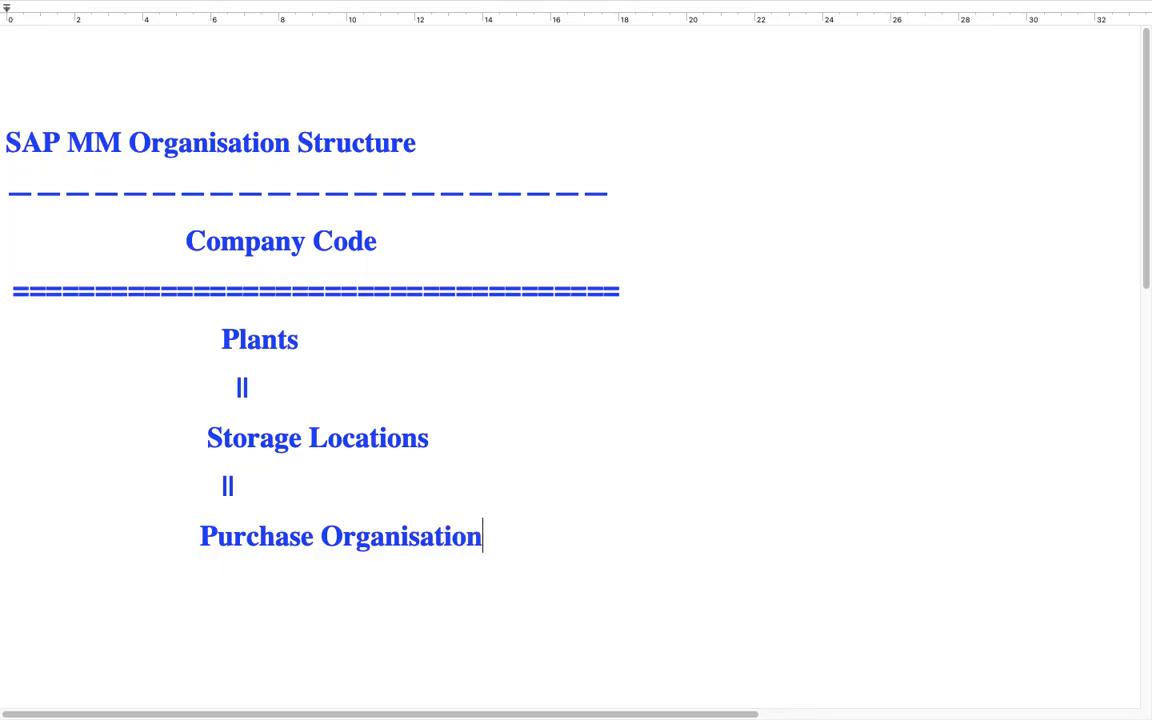
pyautogui.press('Return')
pyautogui.write('||')
pyautogui.press('Return')
pyautogui.write('Purchasin')
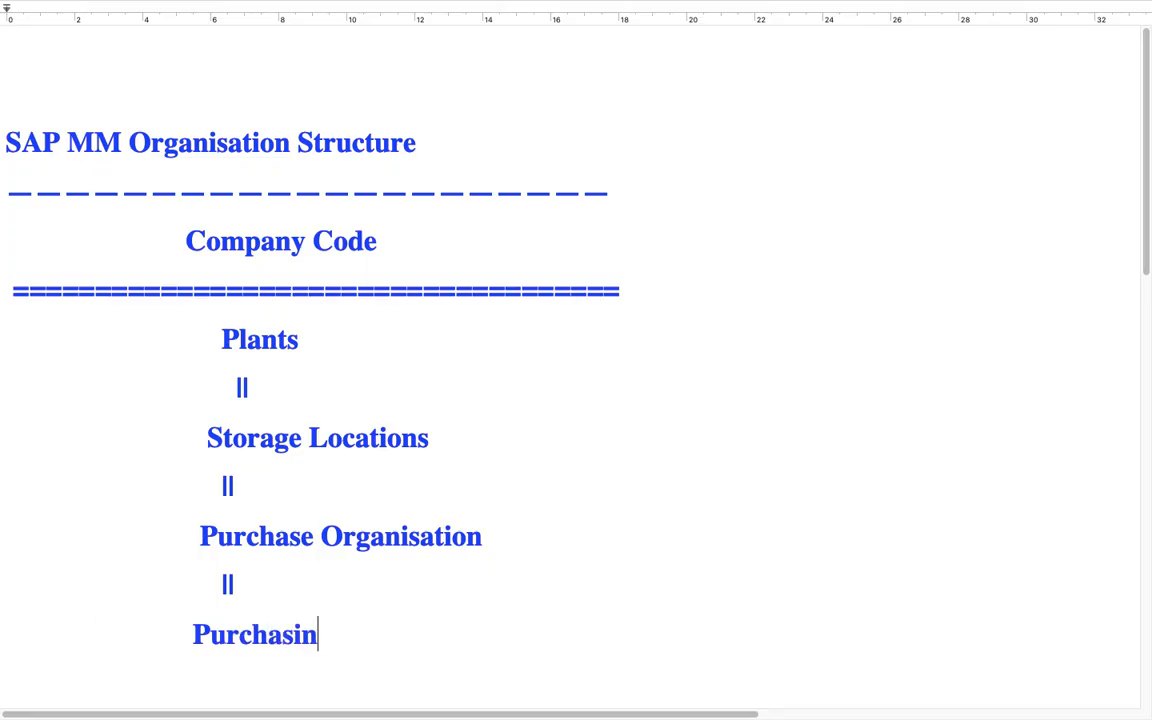
pyautogui.write('g Group')
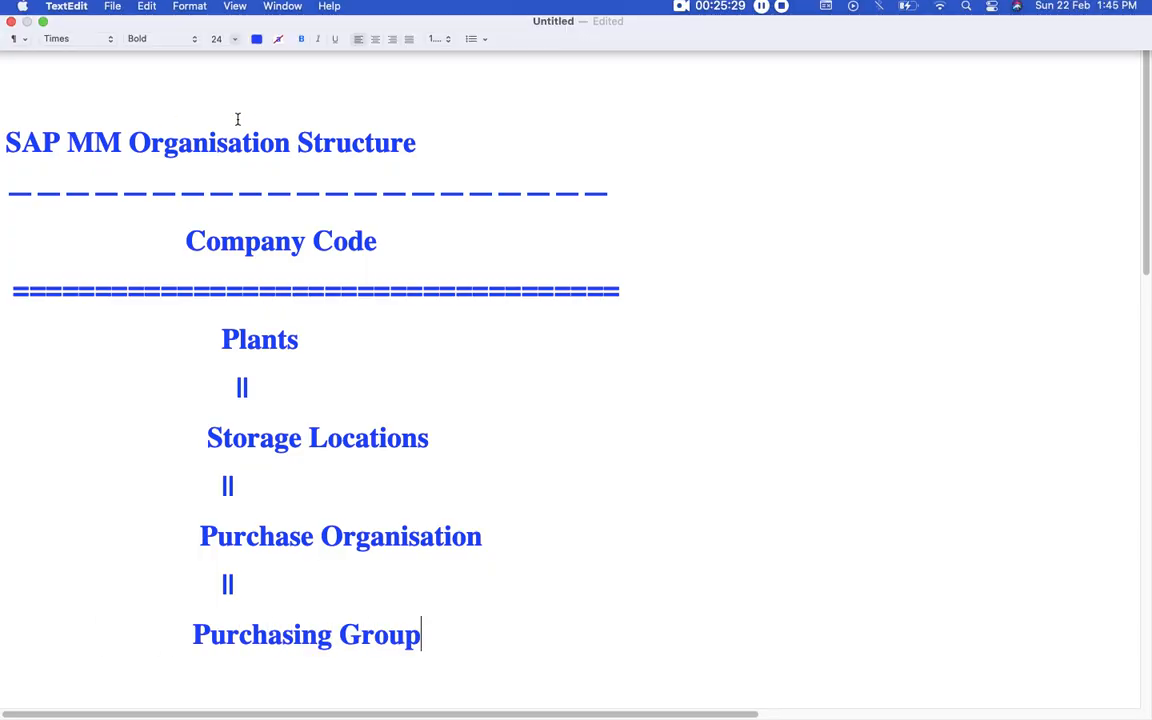
pyautogui.scroll(-8, 167, 262)
pyautogui.scroll(3, 167, 264)
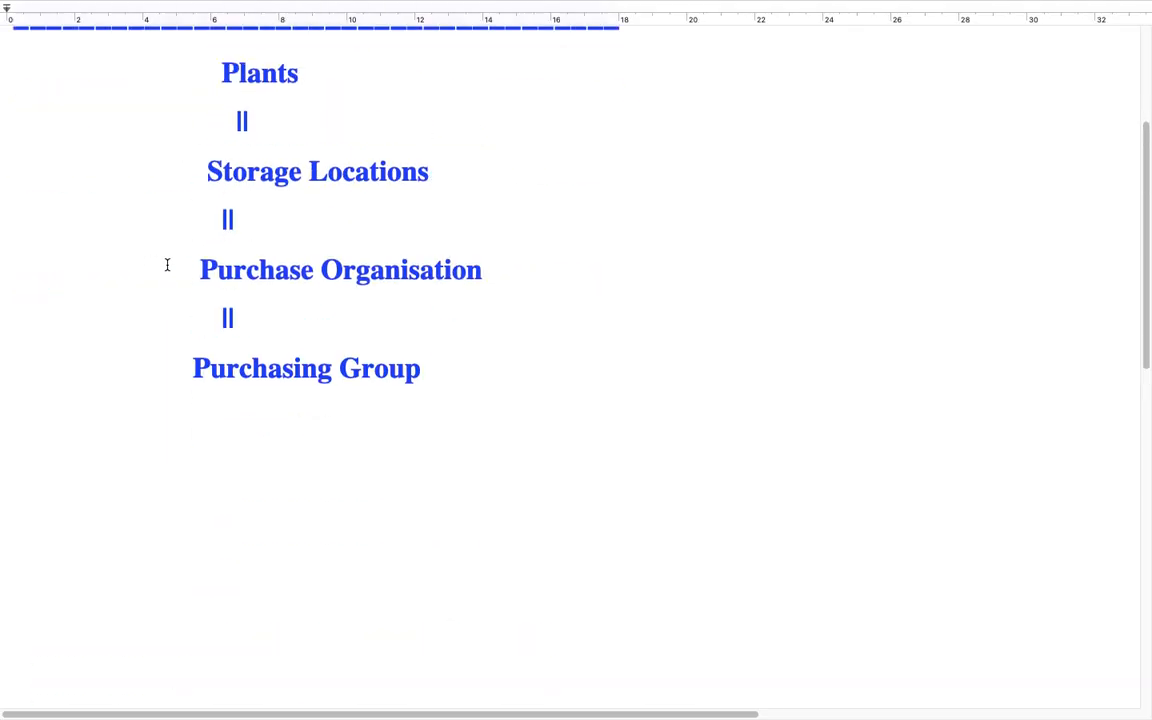
pyautogui.scroll(5, 160, 290)
pyautogui.scroll(-9, 136, 381)
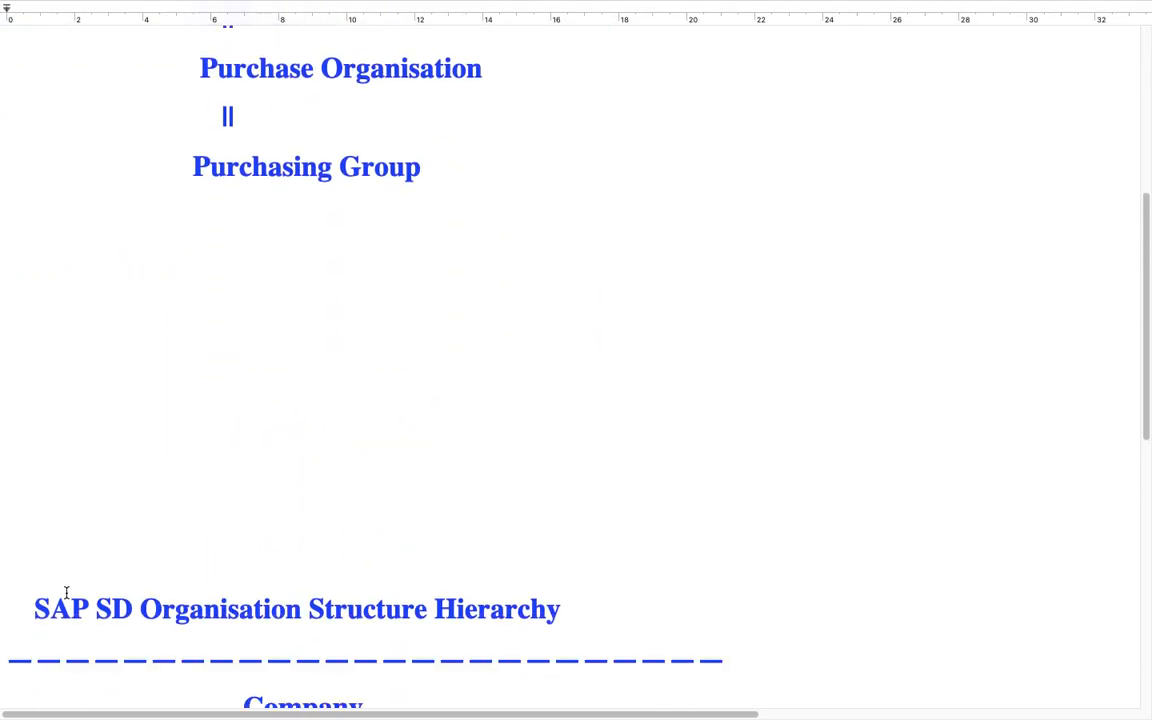
# Step: Remove the surplus blank lines between "Purchasing Group" and the "SAP SD Organisation Structure Hierarchy" heading
pyautogui.click(47, 512)
pyautogui.press('BackSpace')
pyautogui.press('BackSpace')
pyautogui.press('BackSpace')
pyautogui.press('BackSpace')
pyautogui.press('BackSpace')
pyautogui.press('BackSpace')
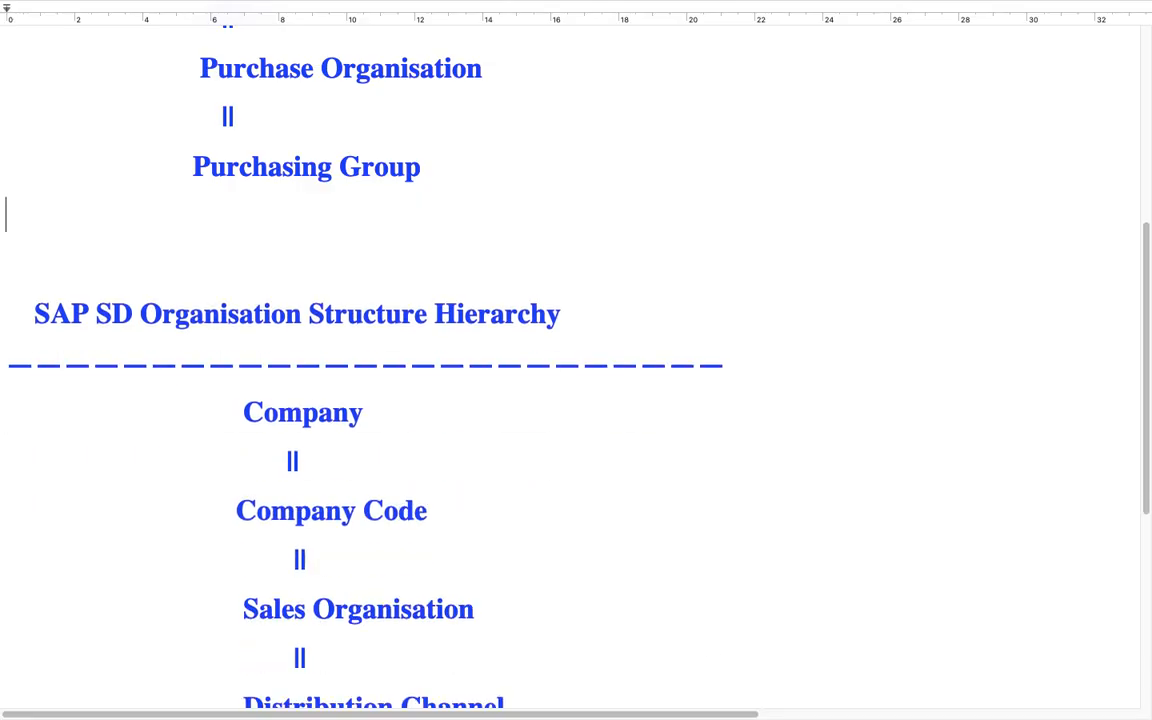
# Step: Review the SD organisation hierarchy, highlighting the levels one by one from Company Code down to Sales Group
pyautogui.scroll(5, 224, 483)
pyautogui.scroll(-6, 309, 424)
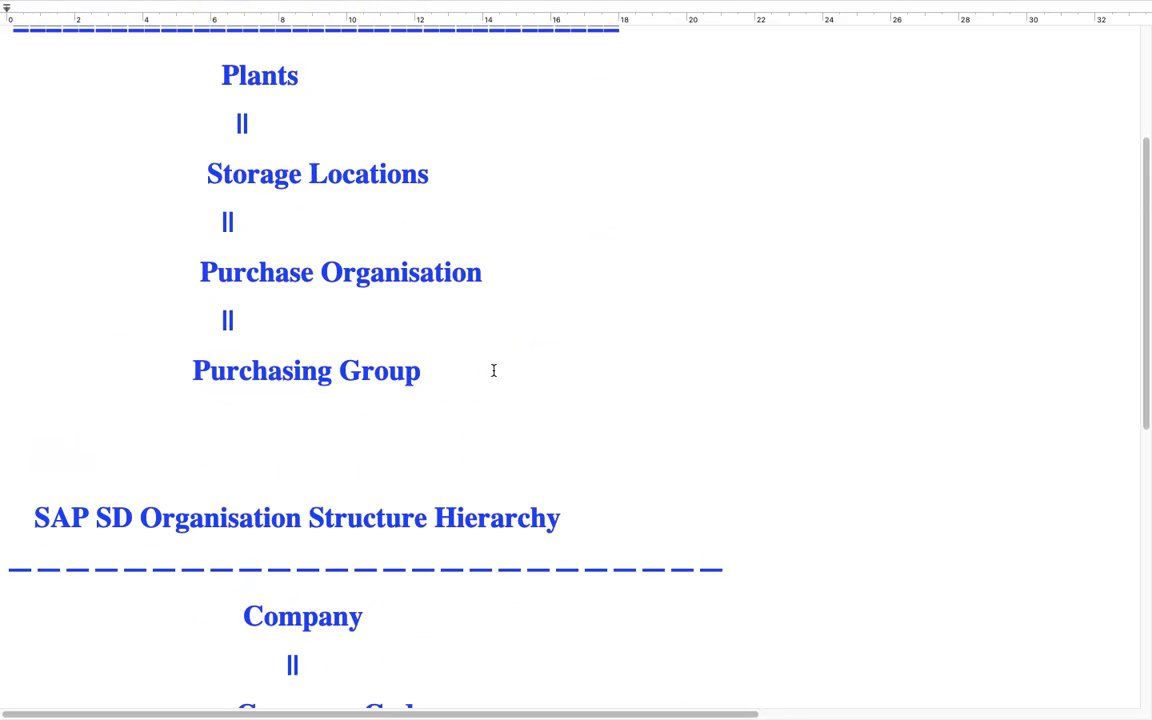
pyautogui.scroll(-6, 558, 343)
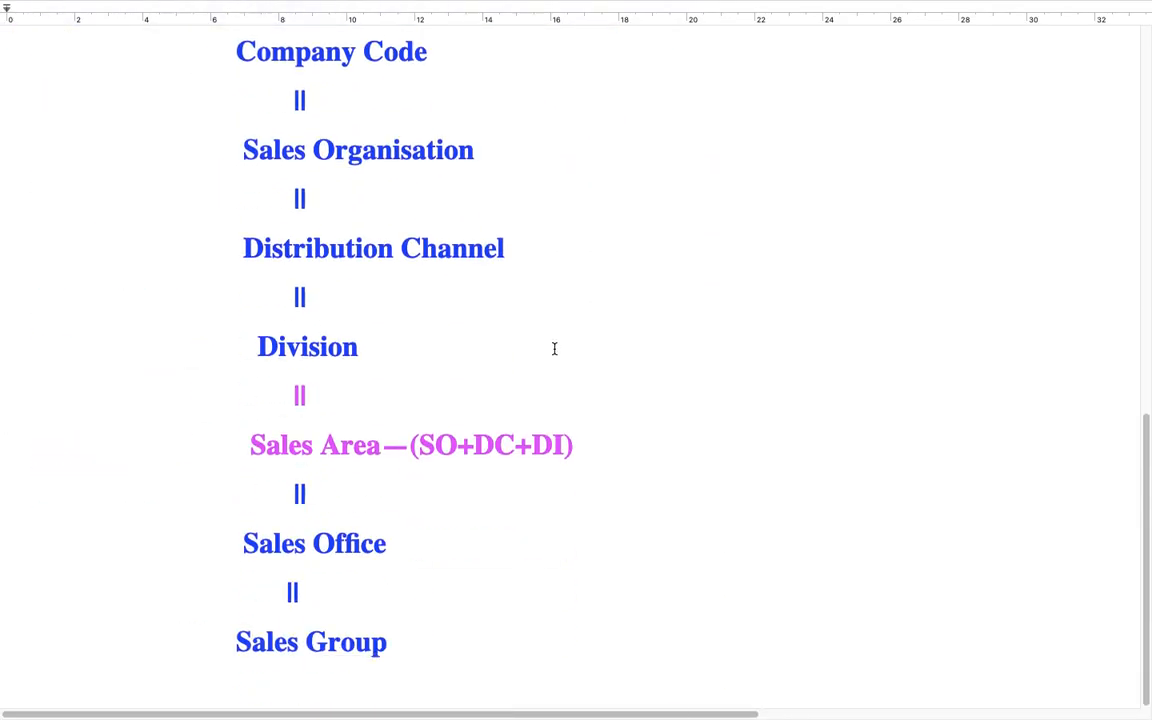
pyautogui.scroll(3, 545, 360)
pyautogui.scroll(5, 527, 376)
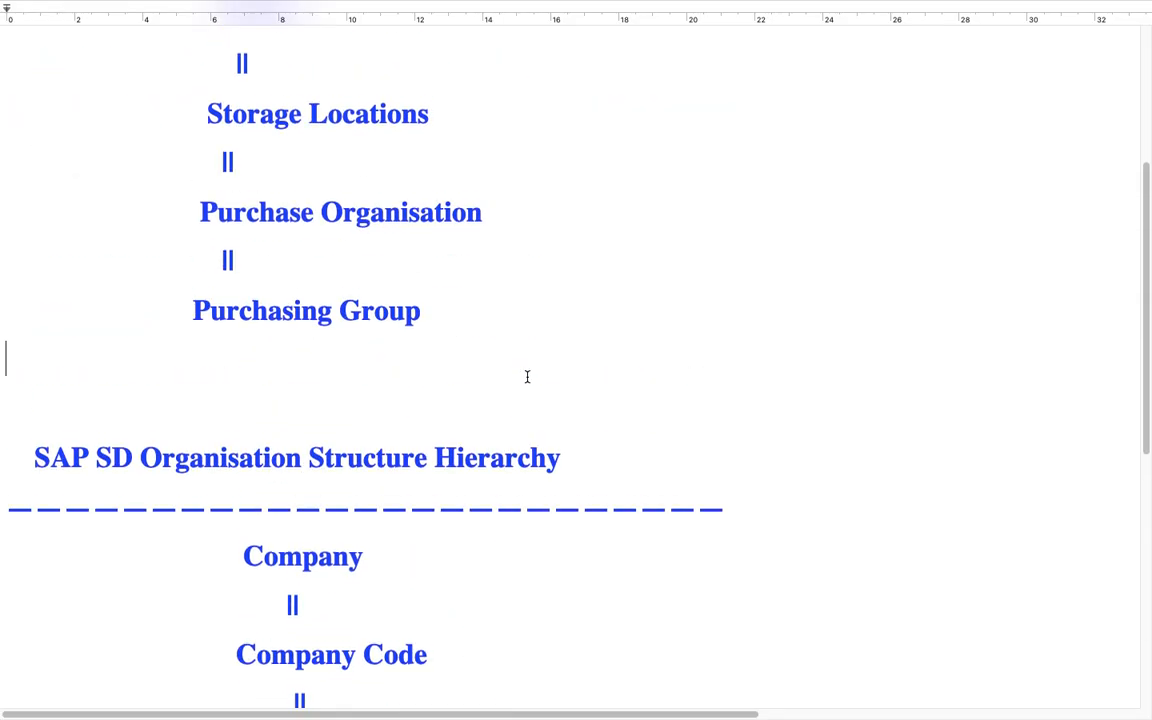
pyautogui.scroll(-3, 450, 400)
pyautogui.moveTo(435, 430); pyautogui.dragTo(193, 430)
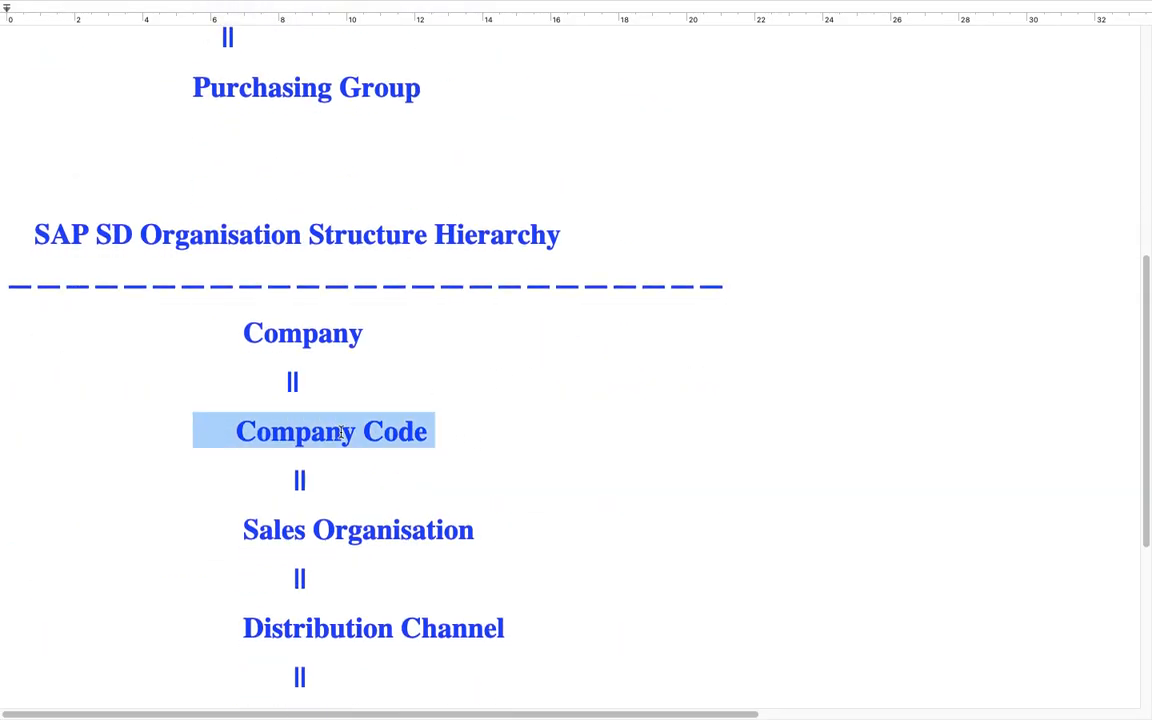
pyautogui.scroll(-3, 474, 438)
pyautogui.moveTo(496, 414); pyautogui.dragTo(216, 411)
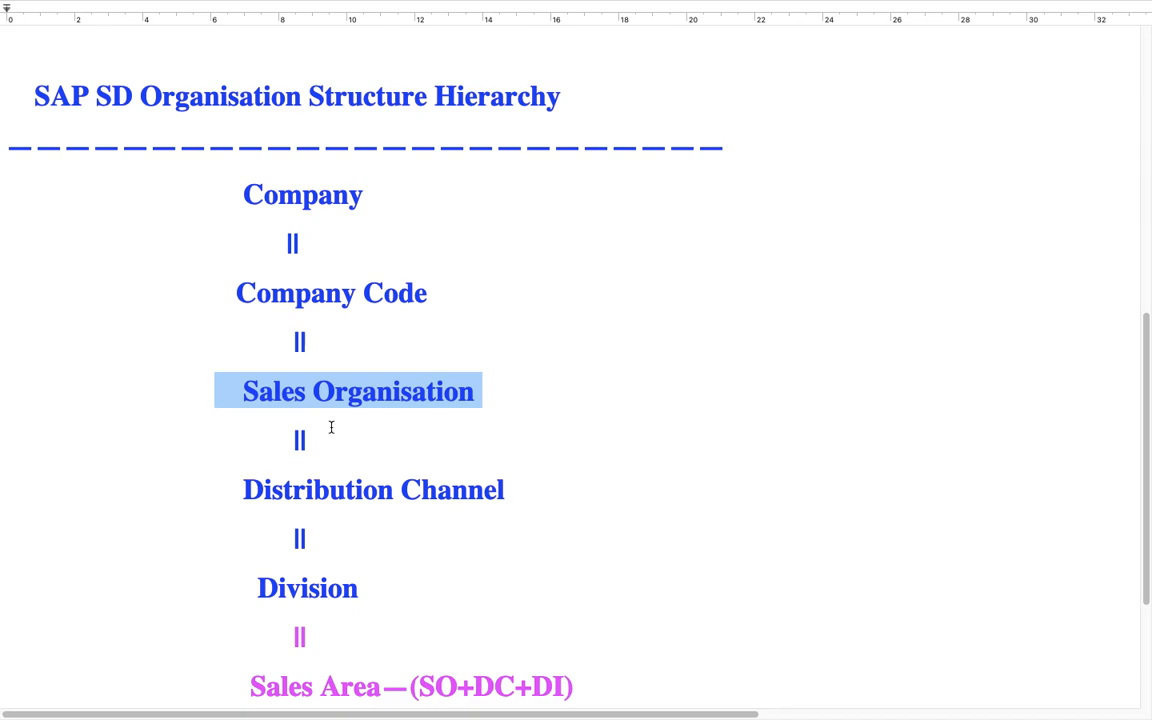
pyautogui.moveTo(480, 392); pyautogui.dragTo(118, 392)
pyautogui.moveTo(523, 480); pyautogui.dragTo(171, 465)
pyautogui.scroll(-2, 480, 525)
pyautogui.moveTo(366, 502); pyautogui.dragTo(213, 503)
pyautogui.scroll(-3, 480, 480)
pyautogui.moveTo(578, 483); pyautogui.dragTo(228, 479)
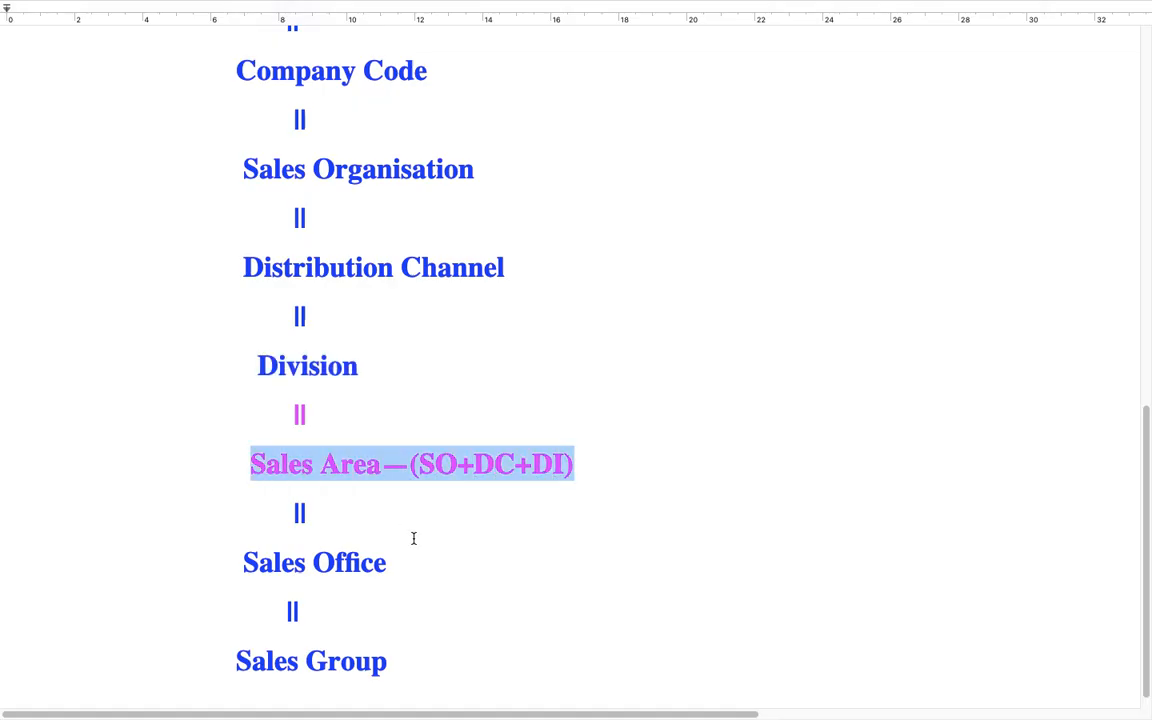
pyautogui.moveTo(395, 561); pyautogui.dragTo(198, 556)
pyautogui.scroll(-1, 387, 614)
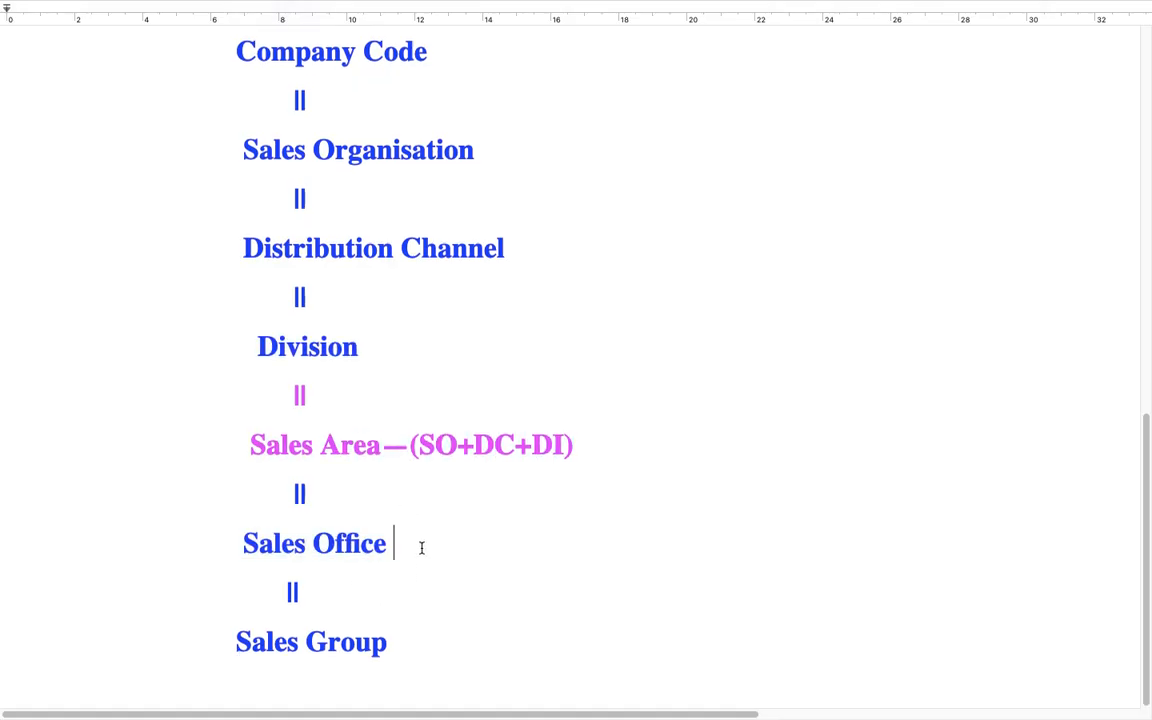
pyautogui.moveTo(422, 545); pyautogui.dragTo(180, 538)
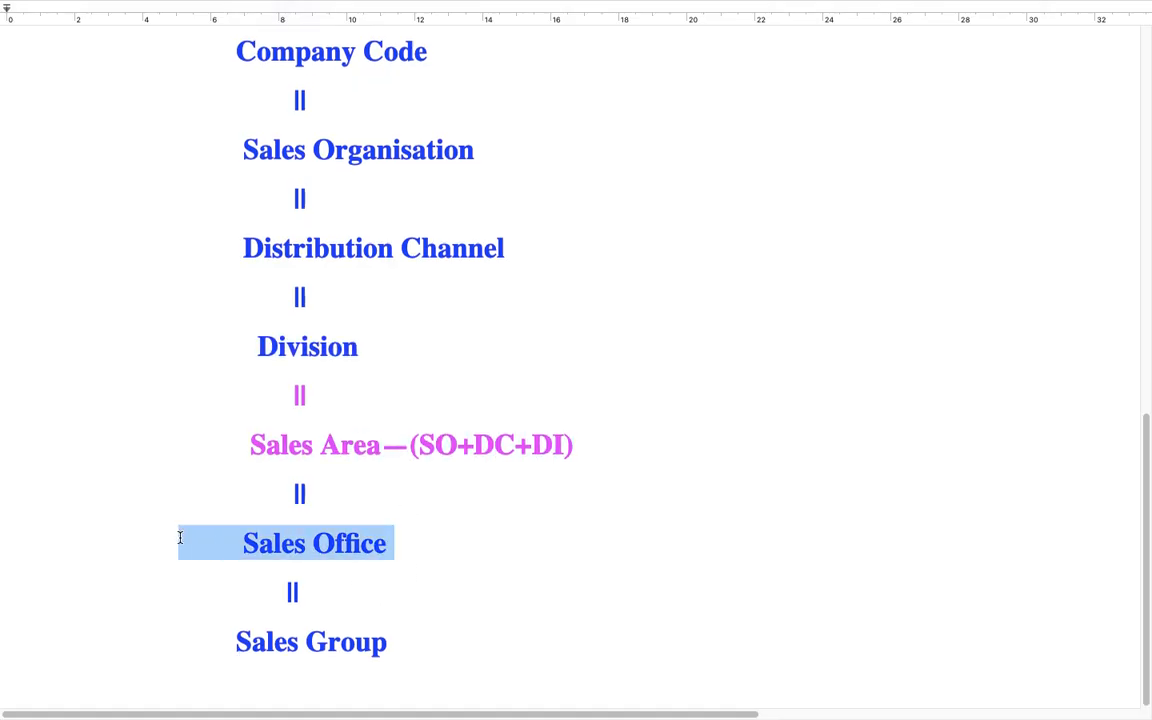
pyautogui.click(305, 545)
pyautogui.moveTo(404, 540); pyautogui.dragTo(187, 533)
pyautogui.moveTo(400, 645); pyautogui.dragTo(172, 649)
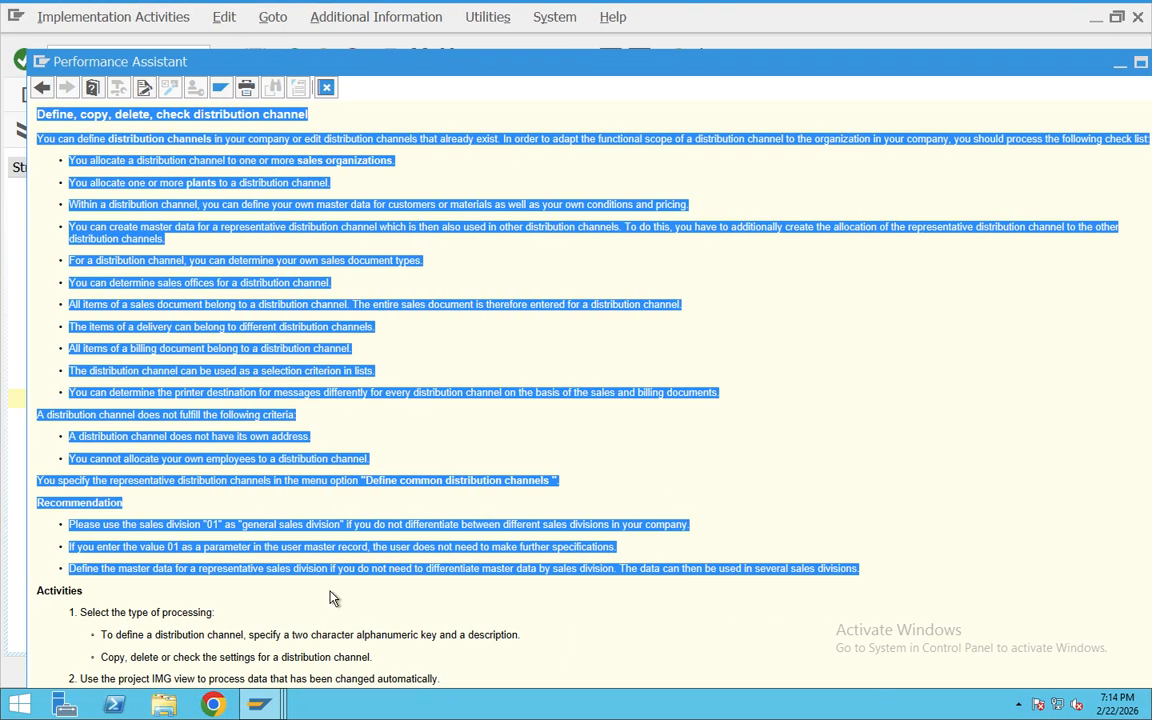
# Step: Switch to the Teams meeting in Chrome and review the Distribution Channel and Sales Organization summaries in the chat
pyautogui.click(215, 705)
pyautogui.press('super+Tab')
pyautogui.press('super+Tab')
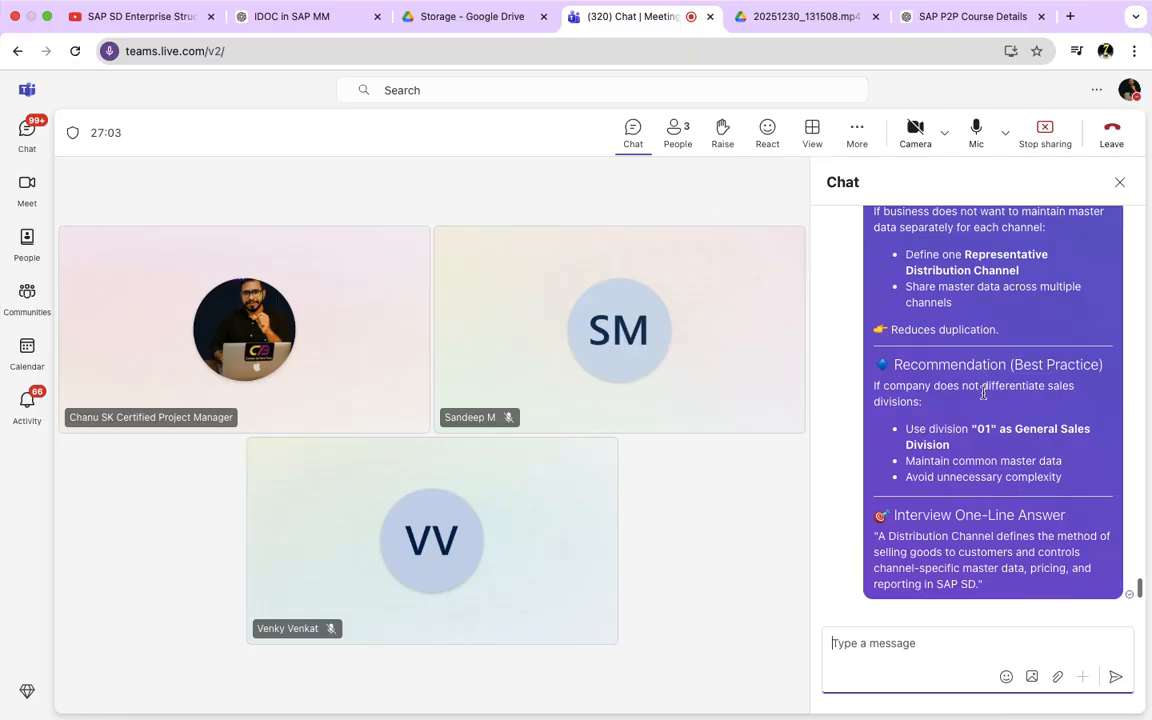
pyautogui.scroll(6, 983, 400)
pyautogui.scroll(10, 985, 414)
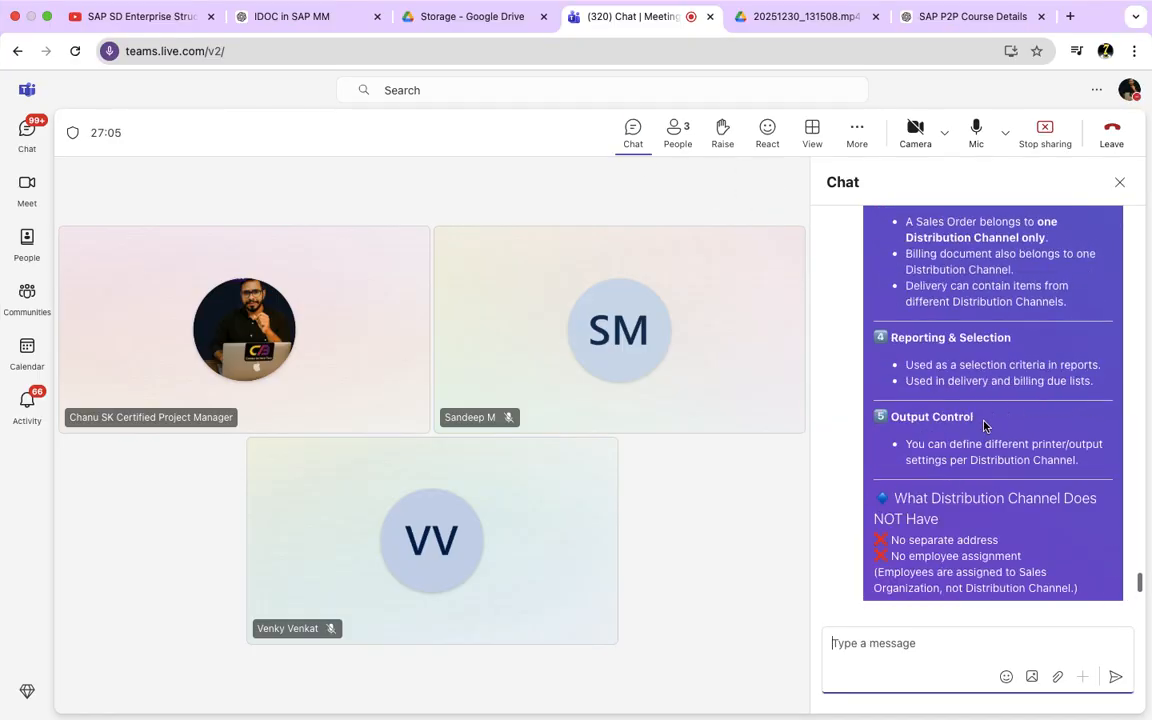
pyautogui.scroll(10, 983, 425)
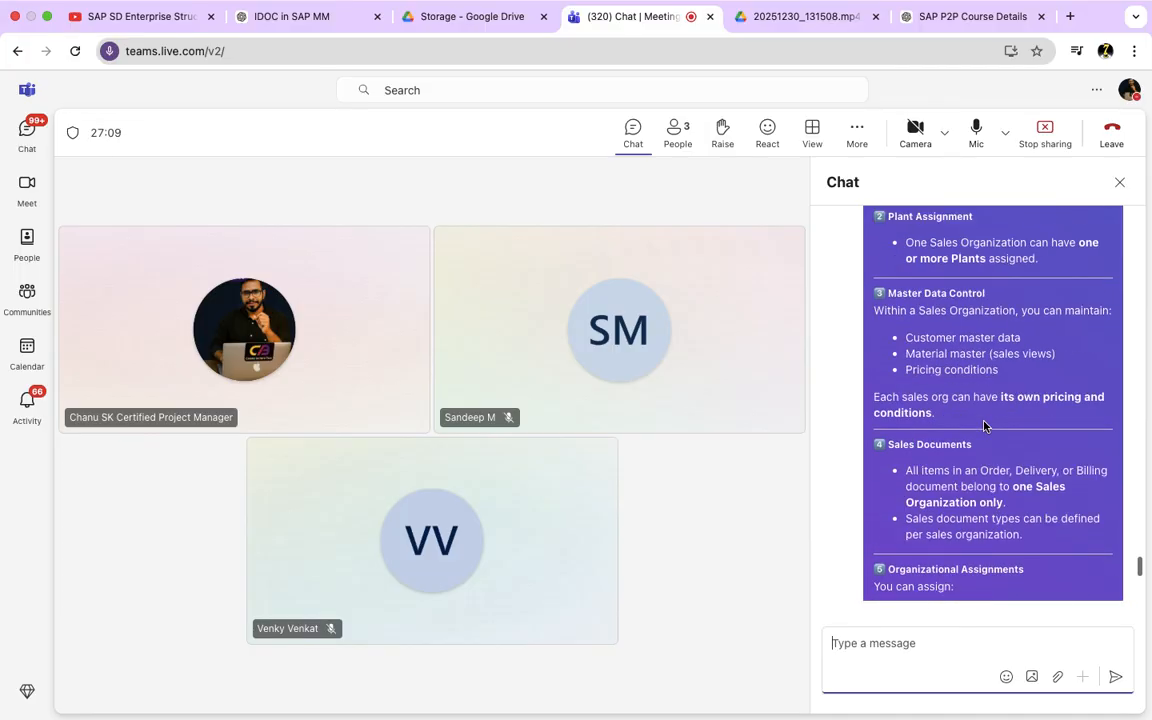
pyautogui.scroll(1, 983, 425)
# Step: Switch to SAP in Microsoft Remote Desktop and leave the Display IMG session, returning to SAP Easy Access
pyautogui.press('super+Tab')
pyautogui.press('super+Tab')
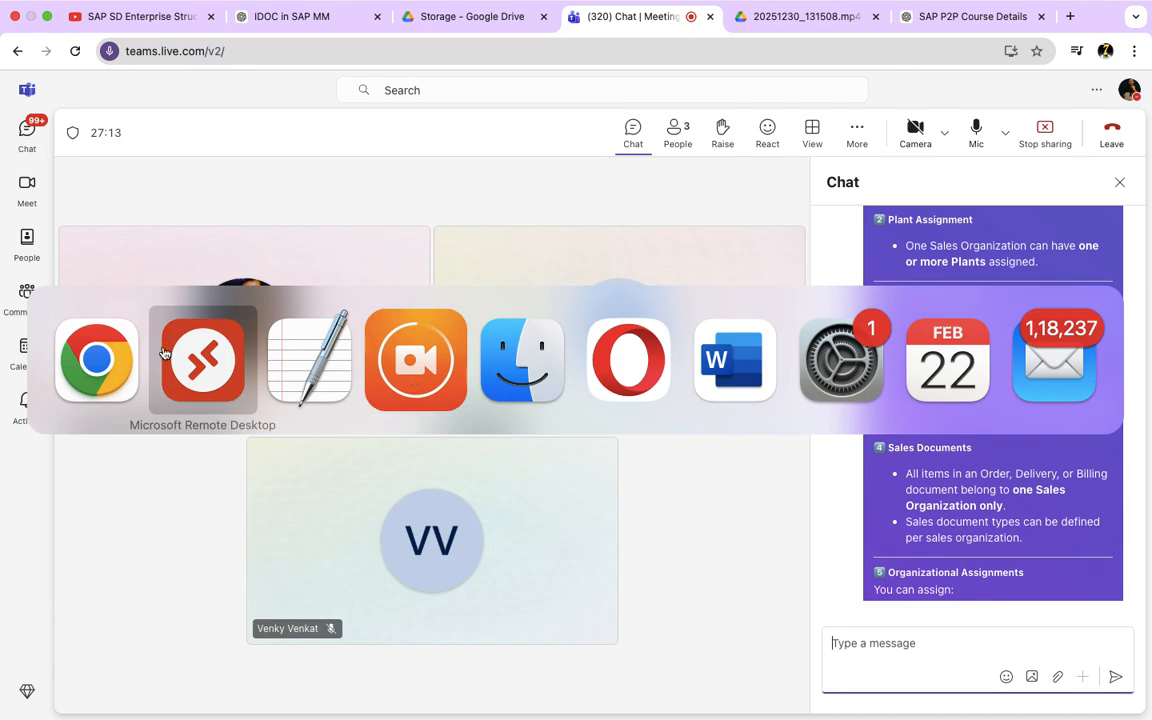
pyautogui.click(200, 360)
pyautogui.moveTo(254, 712)
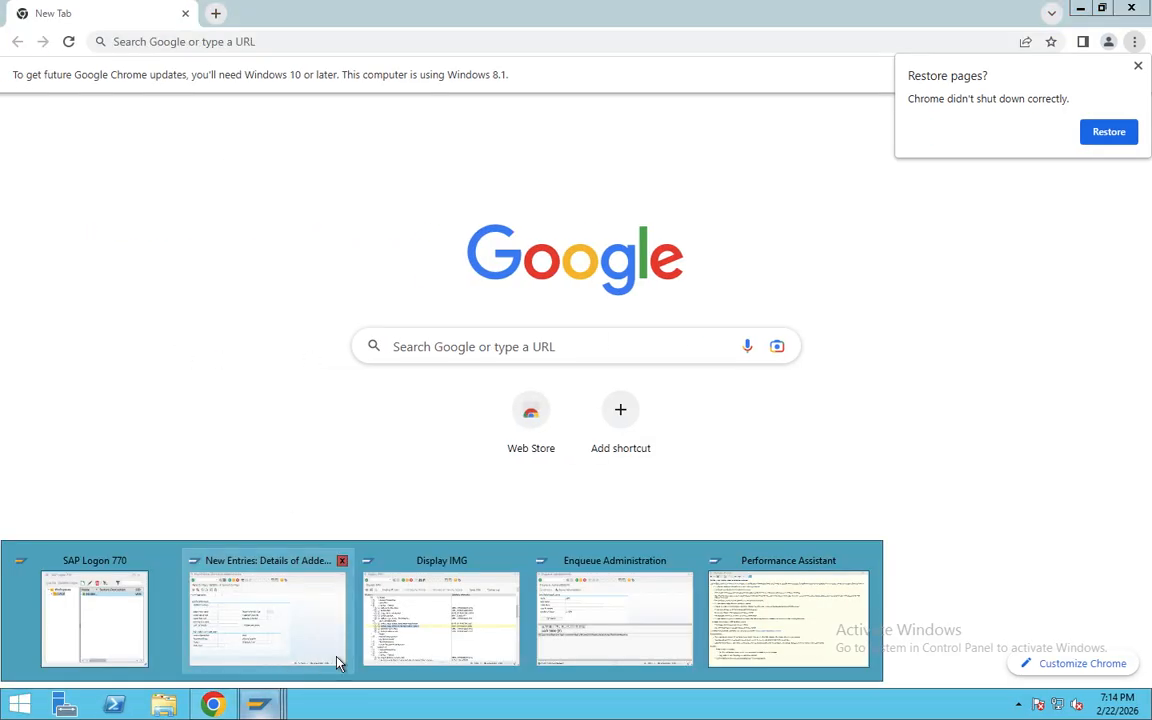
pyautogui.click(409, 620)
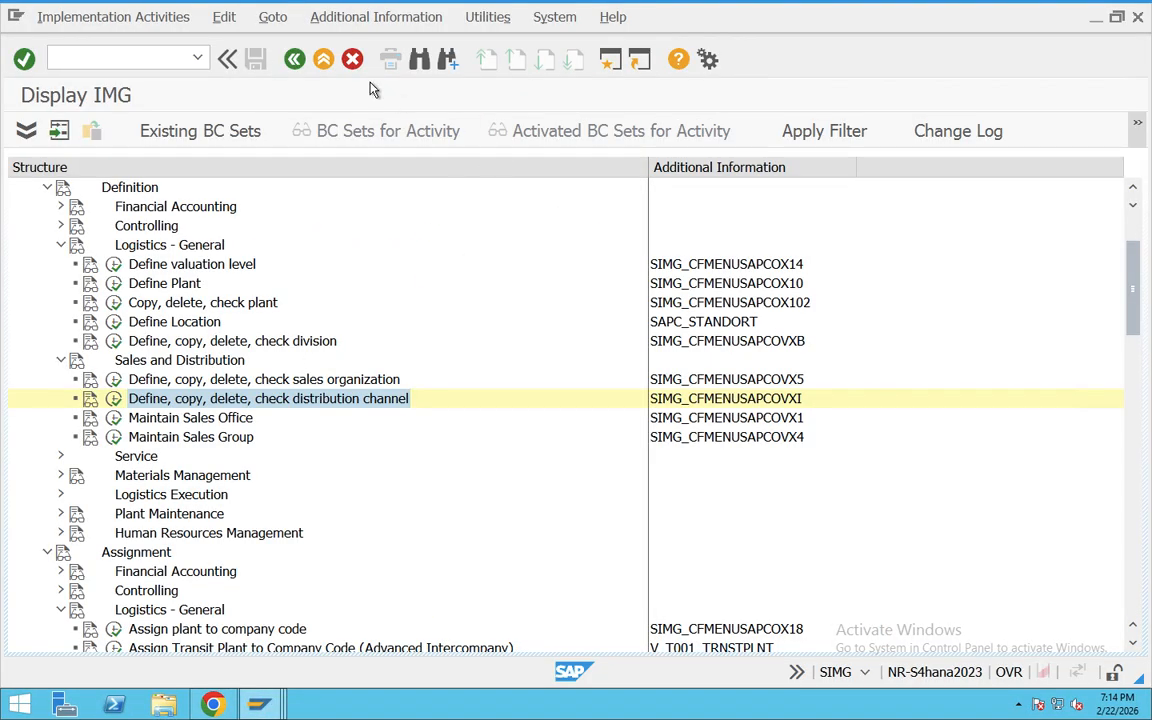
pyautogui.click(323, 62)
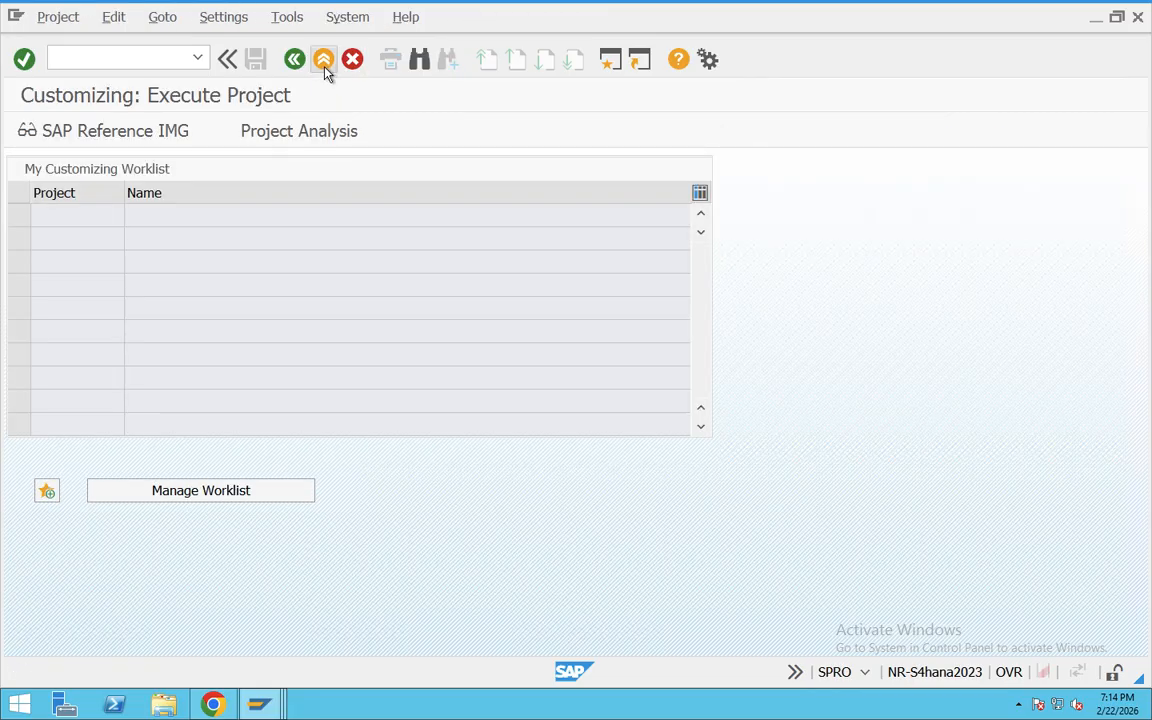
pyautogui.click(324, 62)
pyautogui.moveTo(338, 8)
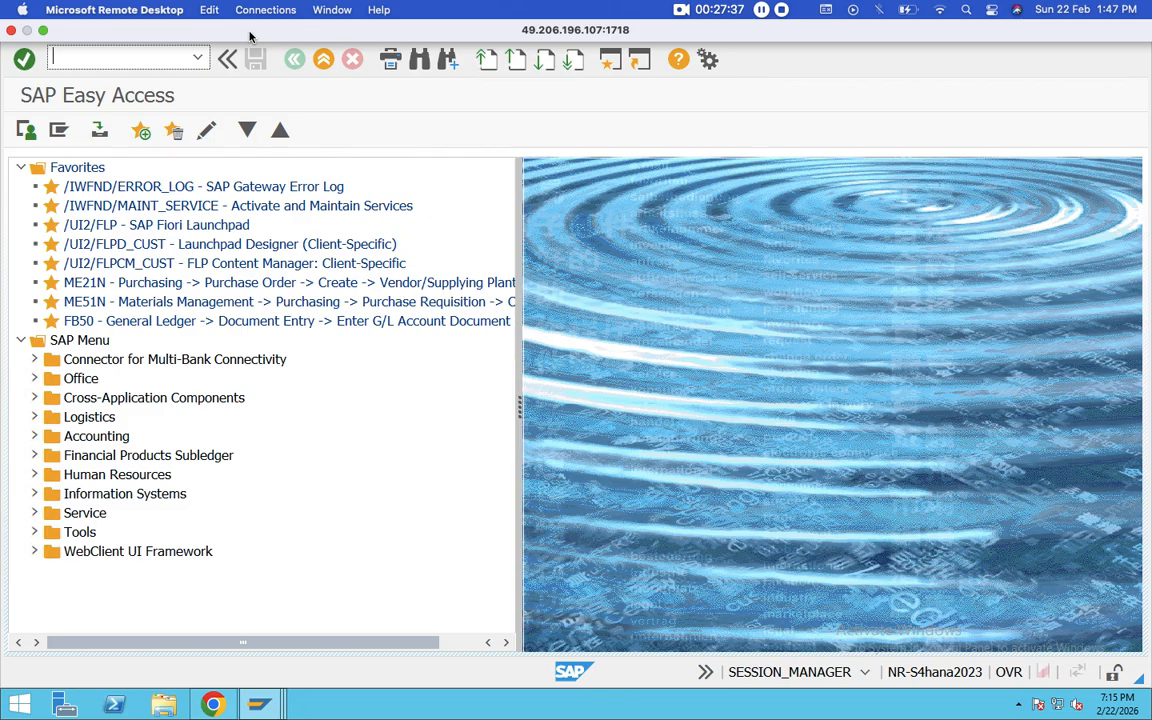
# Step: Run transaction SPRO and open the SAP Reference IMG
pyautogui.write('SPRO')
pyautogui.press('Return')
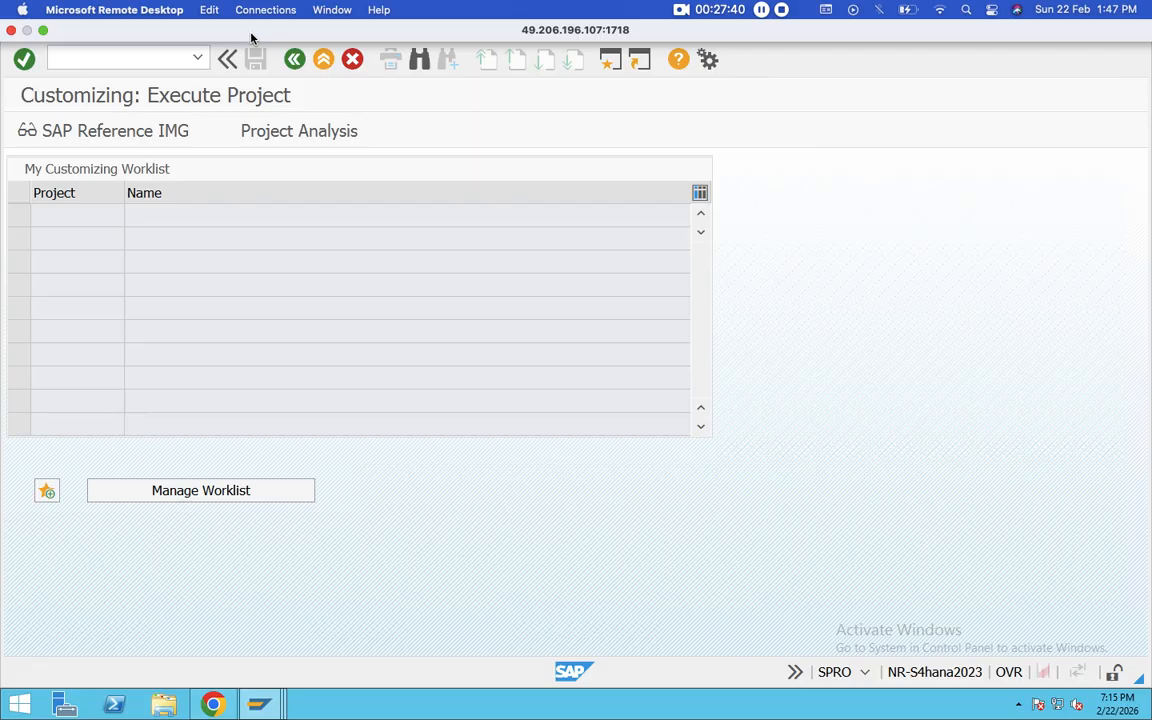
pyautogui.click(112, 116)
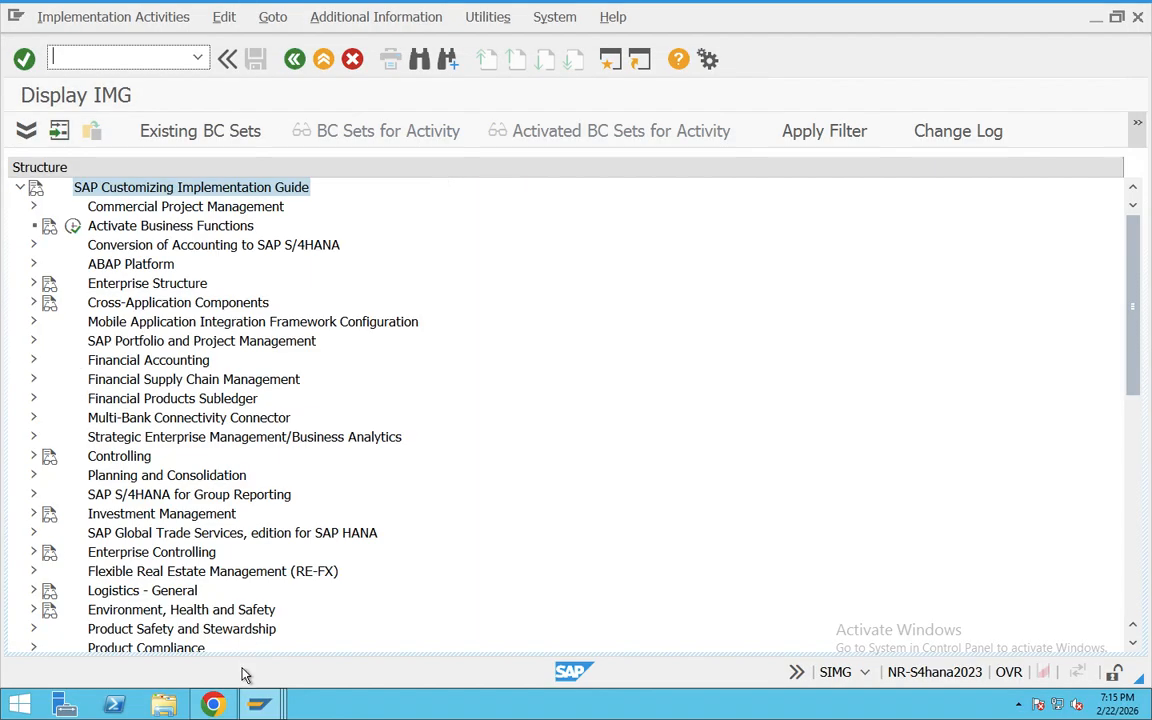
pyautogui.click(258, 704)
pyautogui.click(372, 582)
# Step: Expand Enterprise Structure, Definition, Sales and Distribution and select "Define, copy, delete, check distribution channel"
pyautogui.click(32, 284)
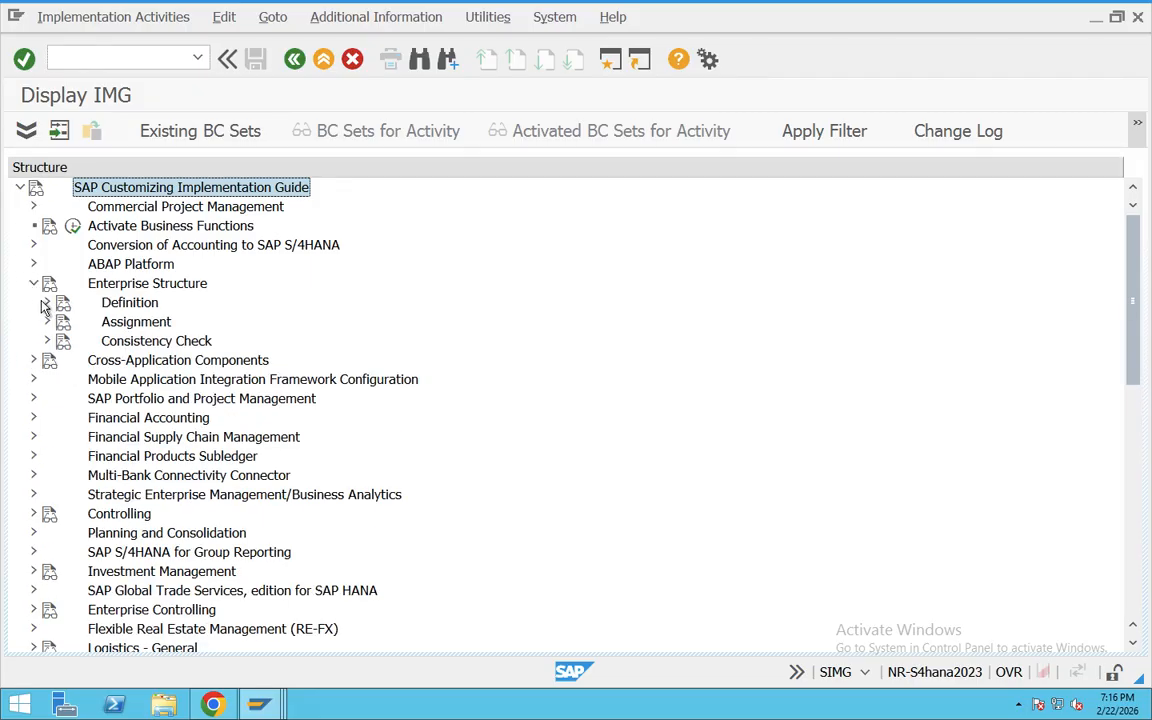
pyautogui.click(47, 302)
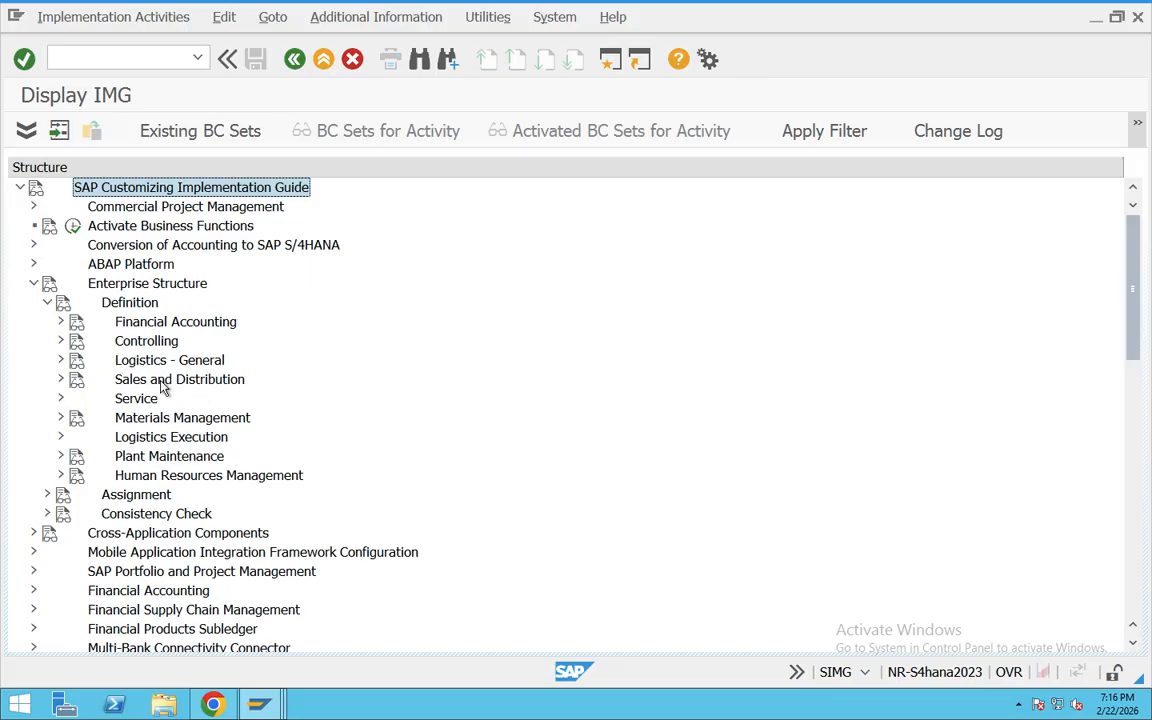
pyautogui.click(160, 380)
pyautogui.click(60, 379)
pyautogui.click(240, 419)
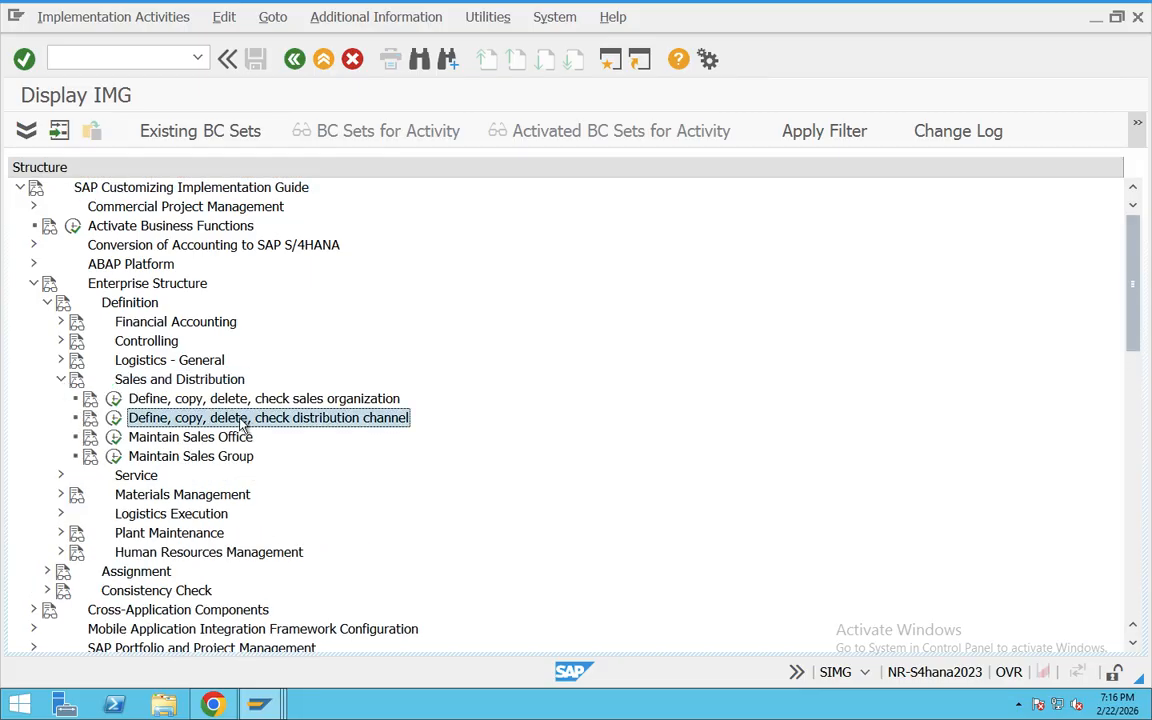
# Step: Show the IMG activity keys as additional information and widen that column to fit the full keys
pyautogui.click(376, 17)
pyautogui.moveTo(380, 44)
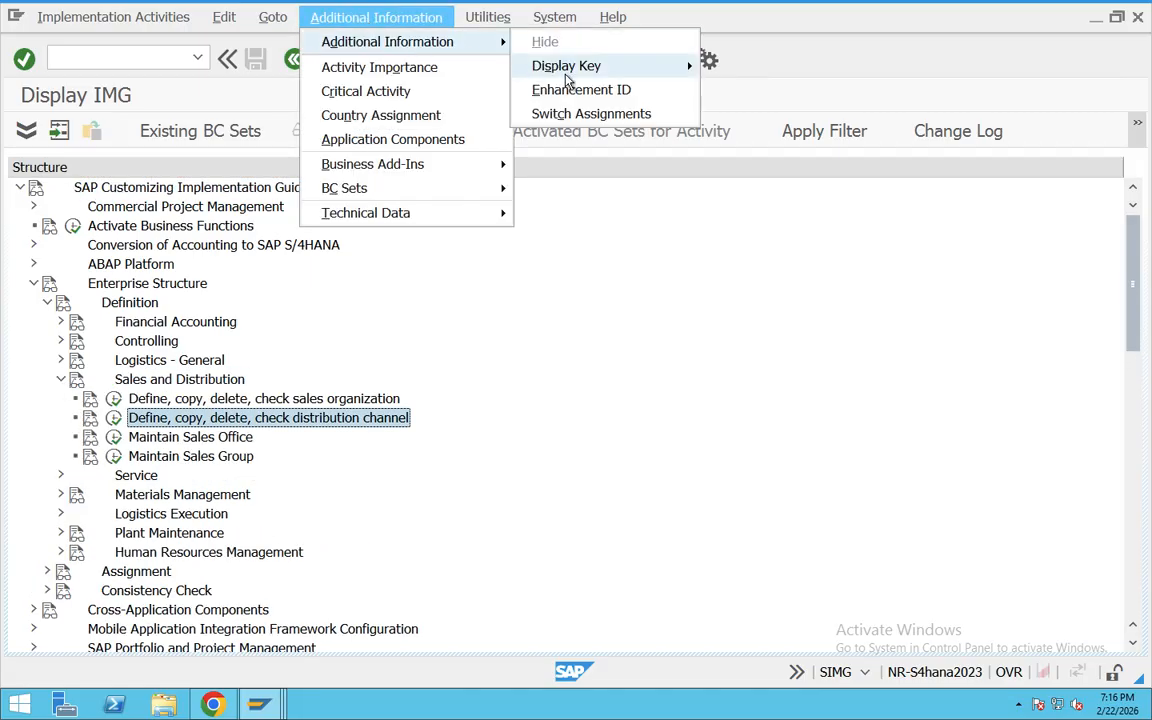
pyautogui.moveTo(570, 66)
pyautogui.click(745, 88)
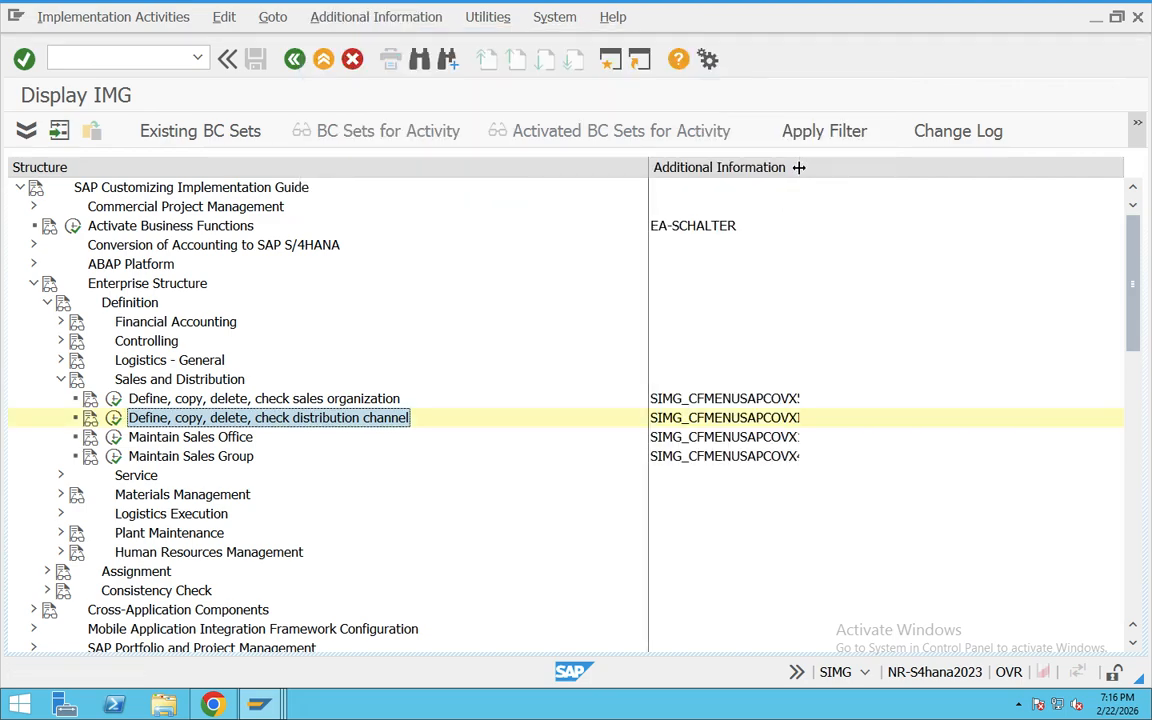
pyautogui.moveTo(798, 167); pyautogui.dragTo(856, 215)
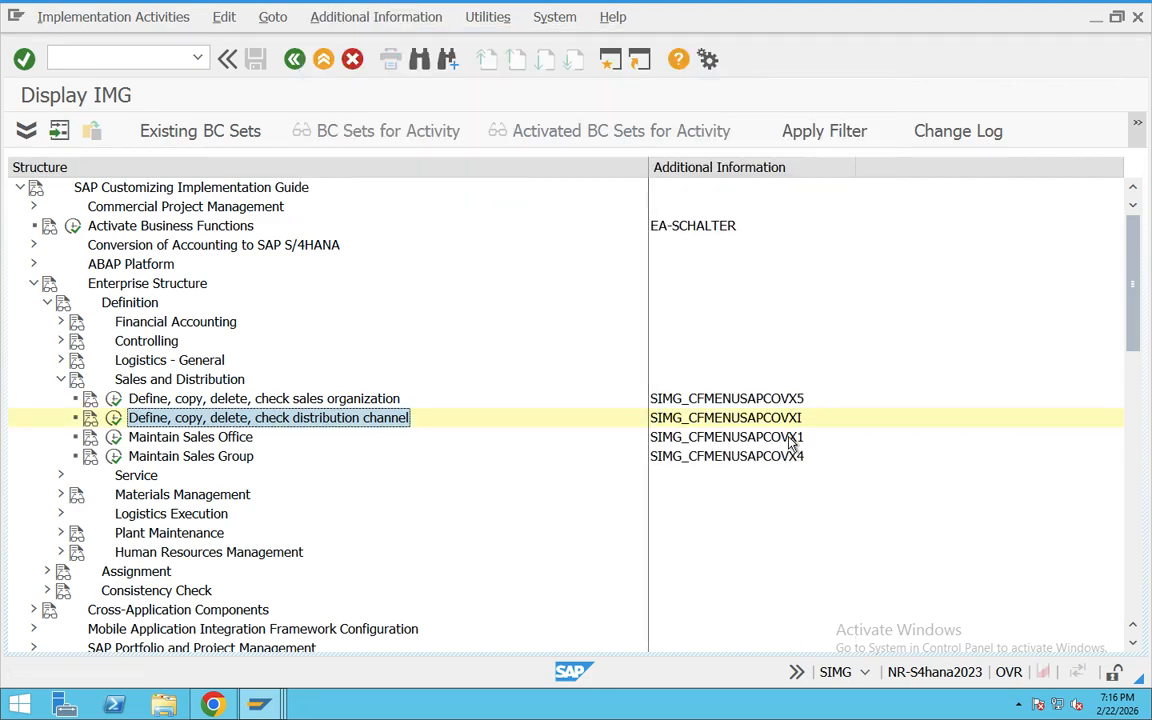
# Step: Execute the "Define distribution channel" activity and start new entries in the distribution channels view
pyautogui.click(115, 421)
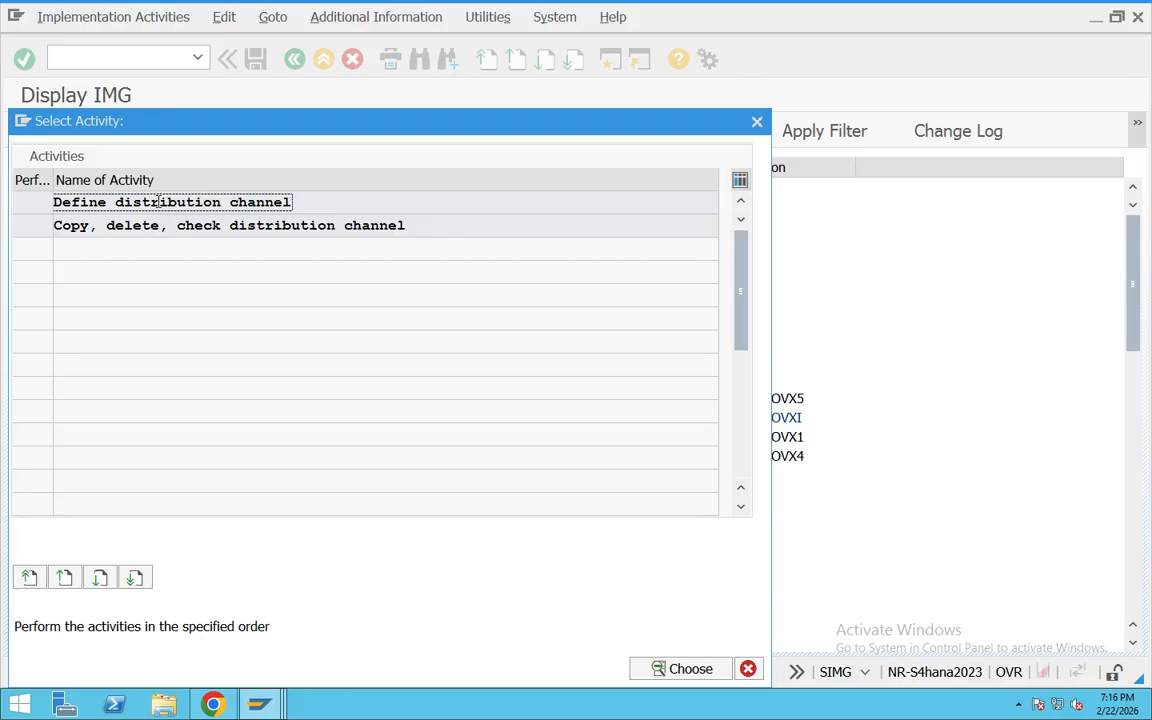
pyautogui.doubleClick(303, 202)
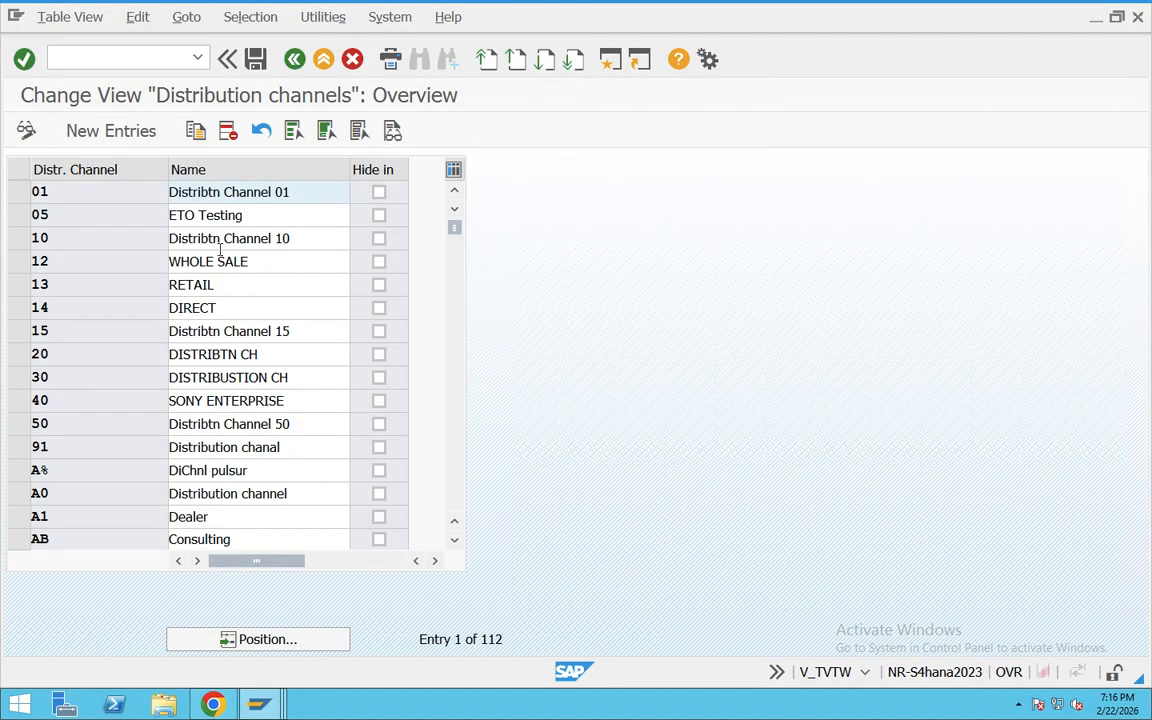
pyautogui.click(110, 133)
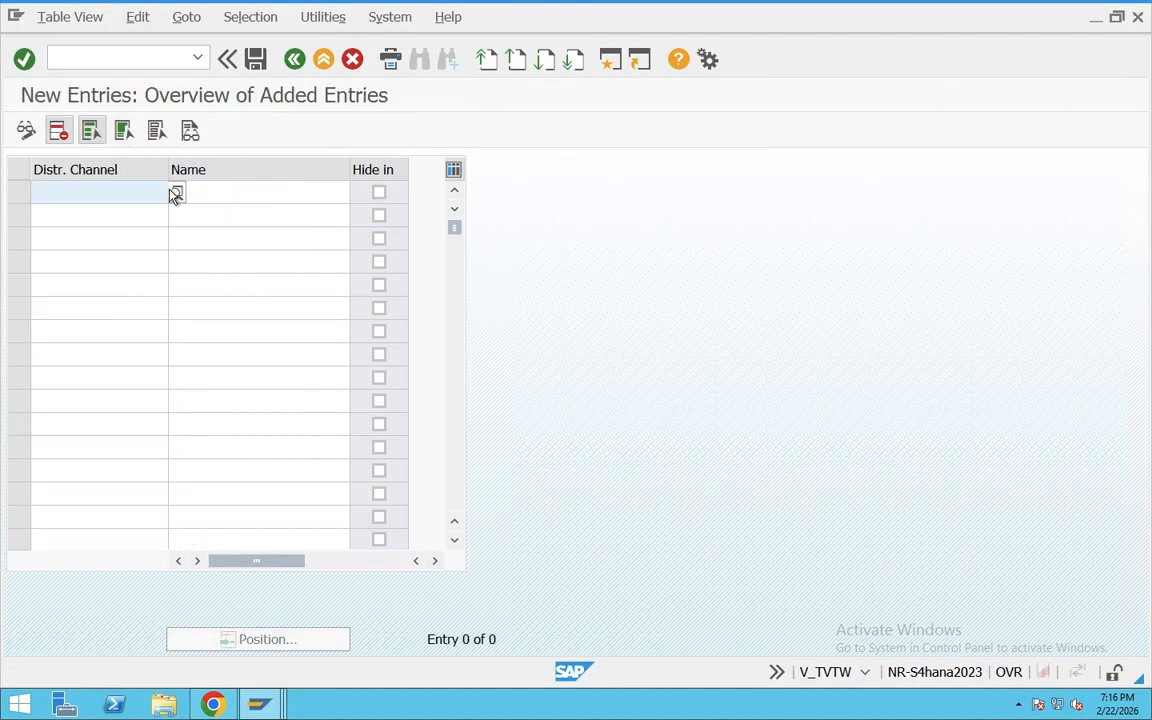
# Step: Enter T3 as the code of the new distribution channel
pyautogui.click(66, 195)
pyautogui.write('T02')
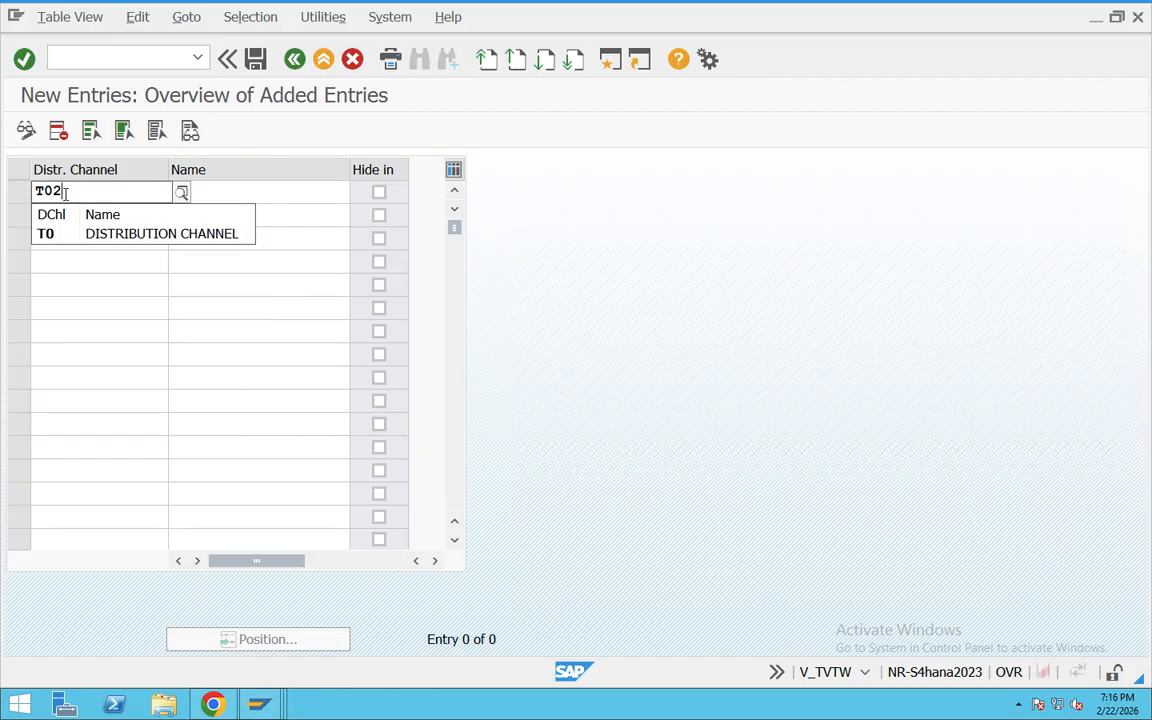
pyautogui.press('BackSpace')
pyautogui.press('BackSpace')
pyautogui.write('3')
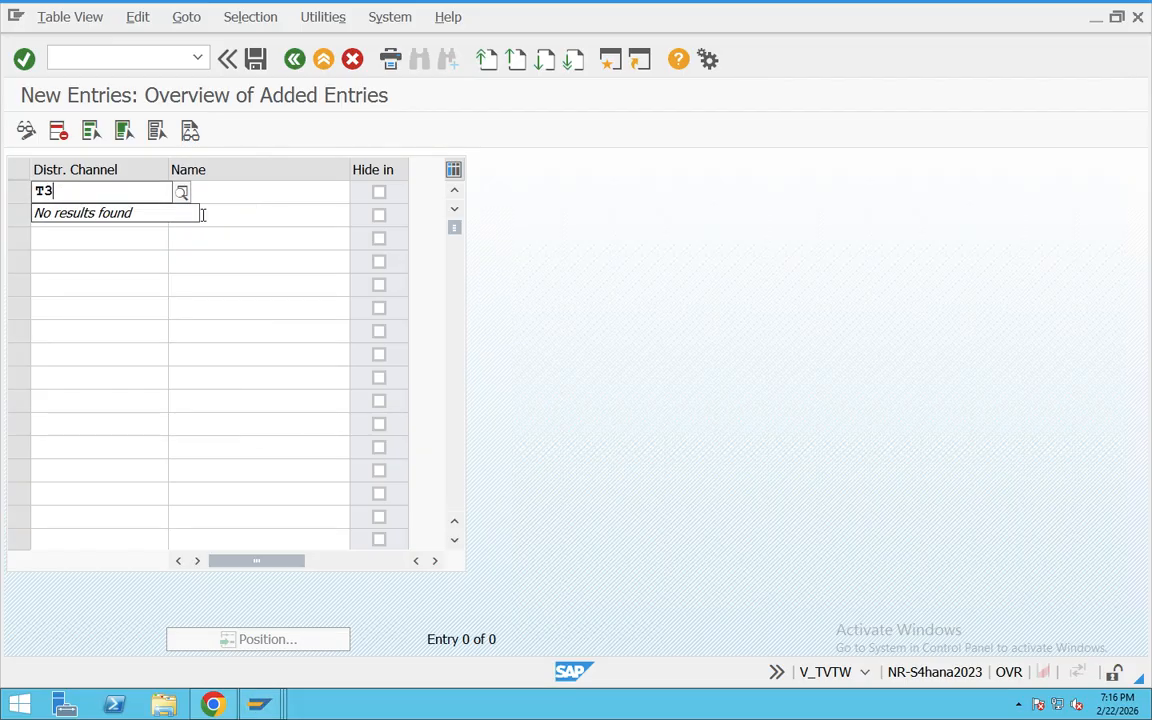
pyautogui.click(225, 186)
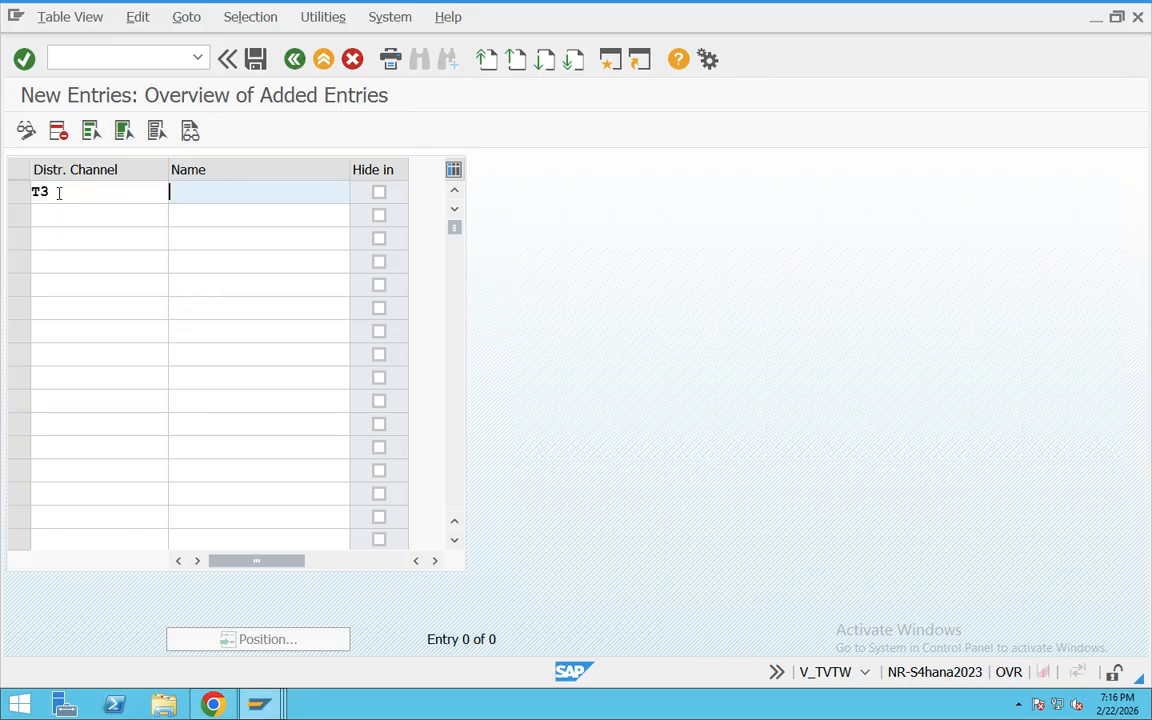
pyautogui.moveTo(55, 190); pyautogui.dragTo(29, 190)
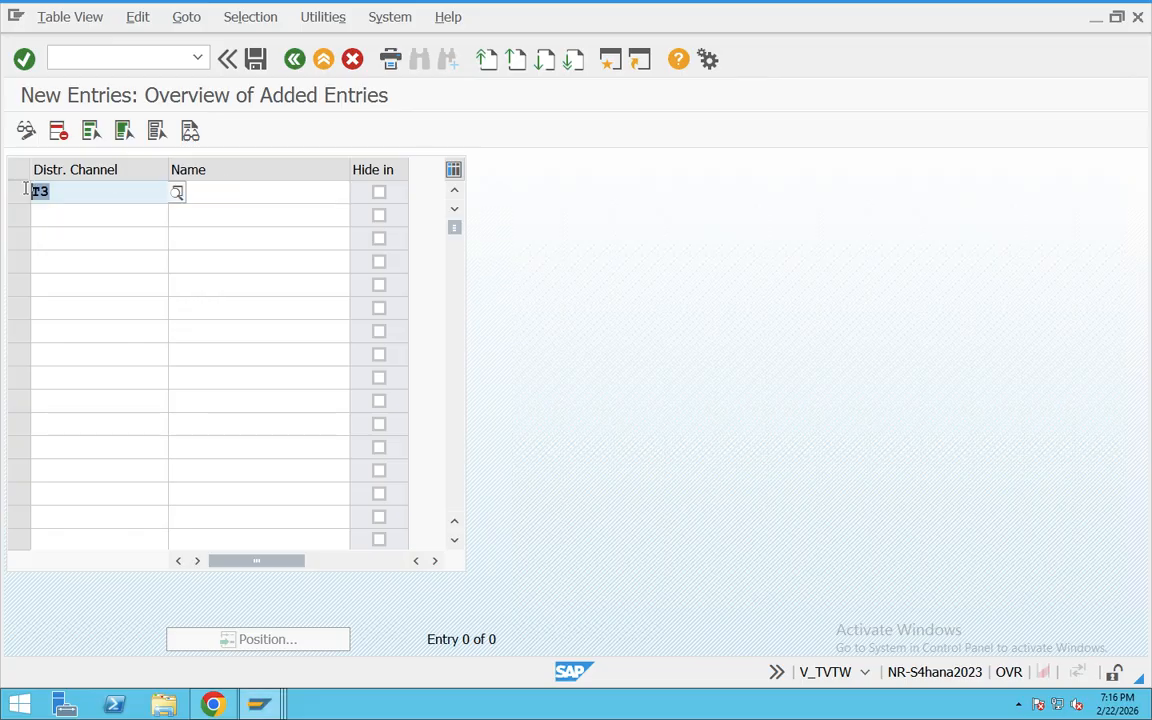
pyautogui.click(228, 199)
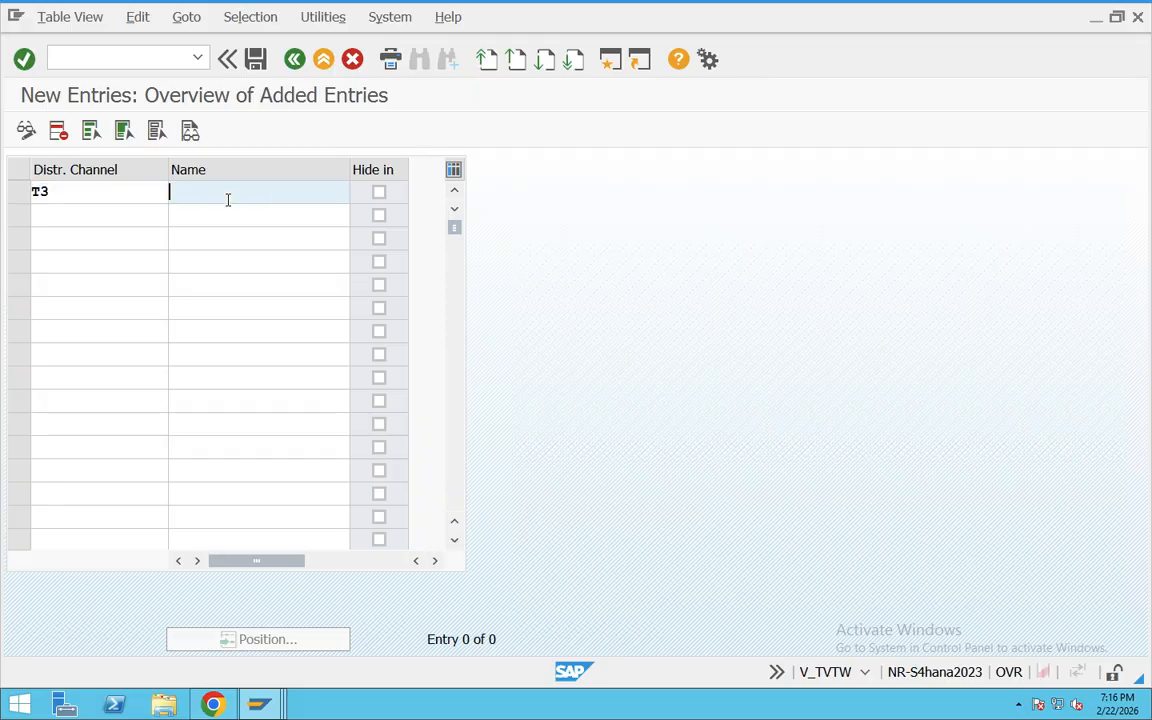
pyautogui.write('W+Onl')
pyautogui.press('BackSpace')
pyautogui.press('BackSpace')
pyautogui.press('BackSpace')
pyautogui.press('BackSpace')
pyautogui.press('BackSpace')
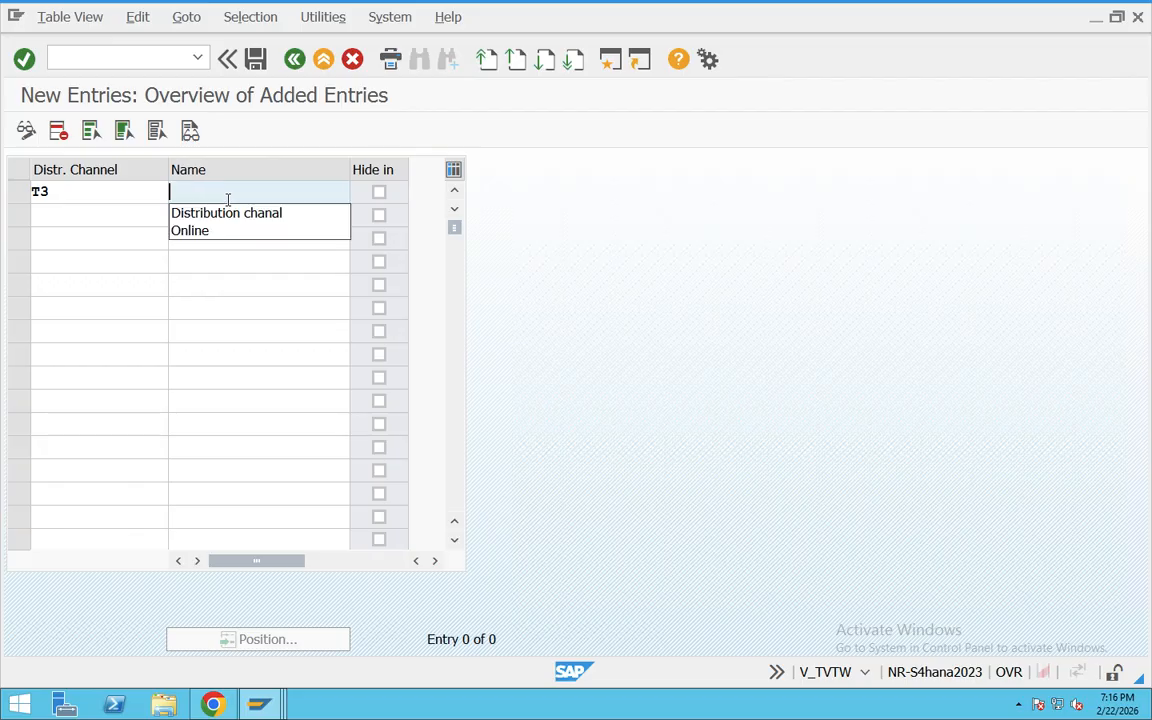
# Step: Name distribution channel T3 "Distribution chanal" and save the new entry
pyautogui.write('O')
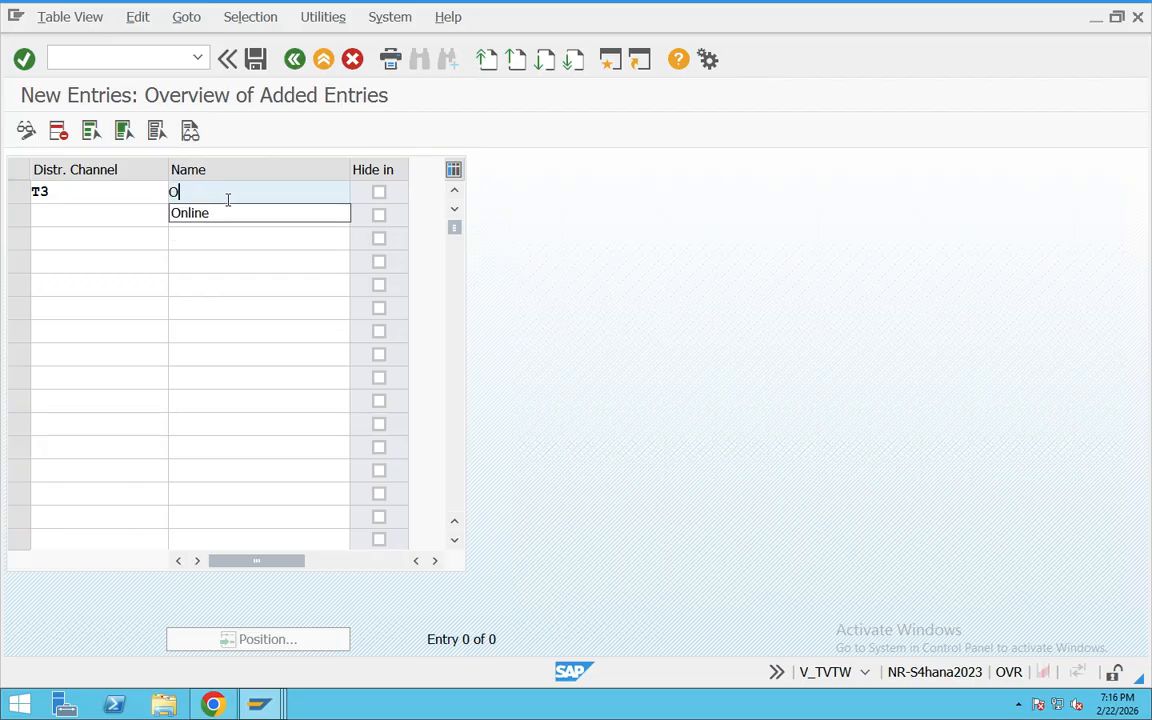
pyautogui.press('BackSpace')
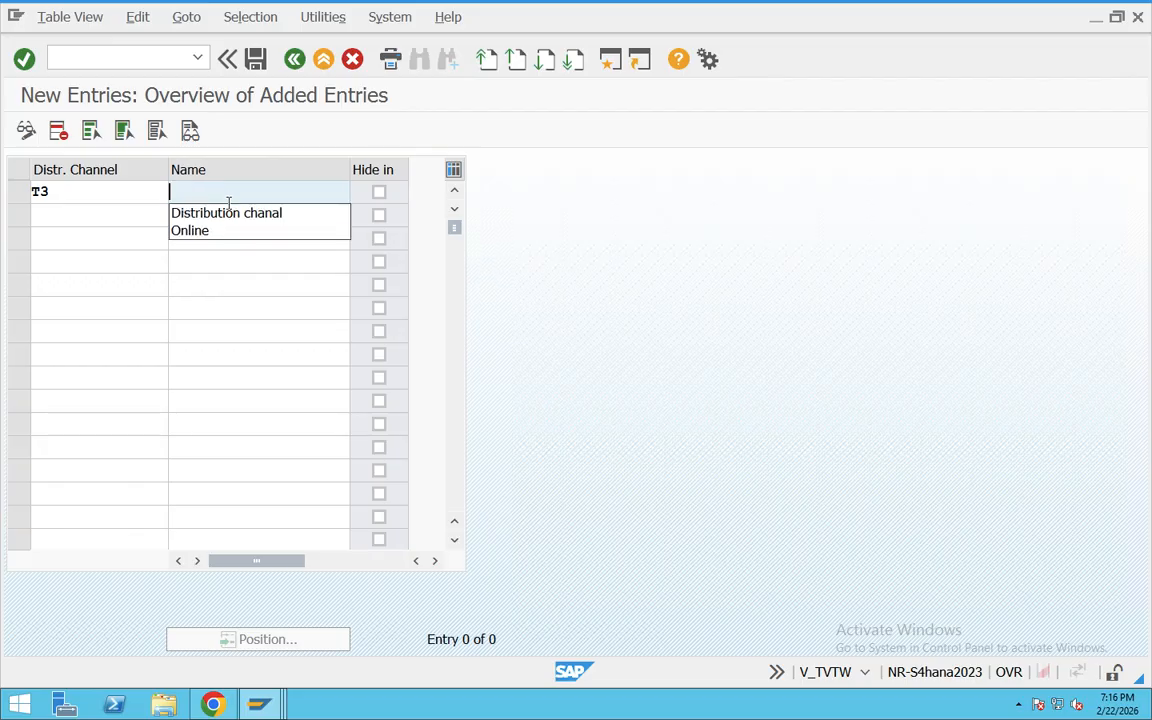
pyautogui.click(250, 213)
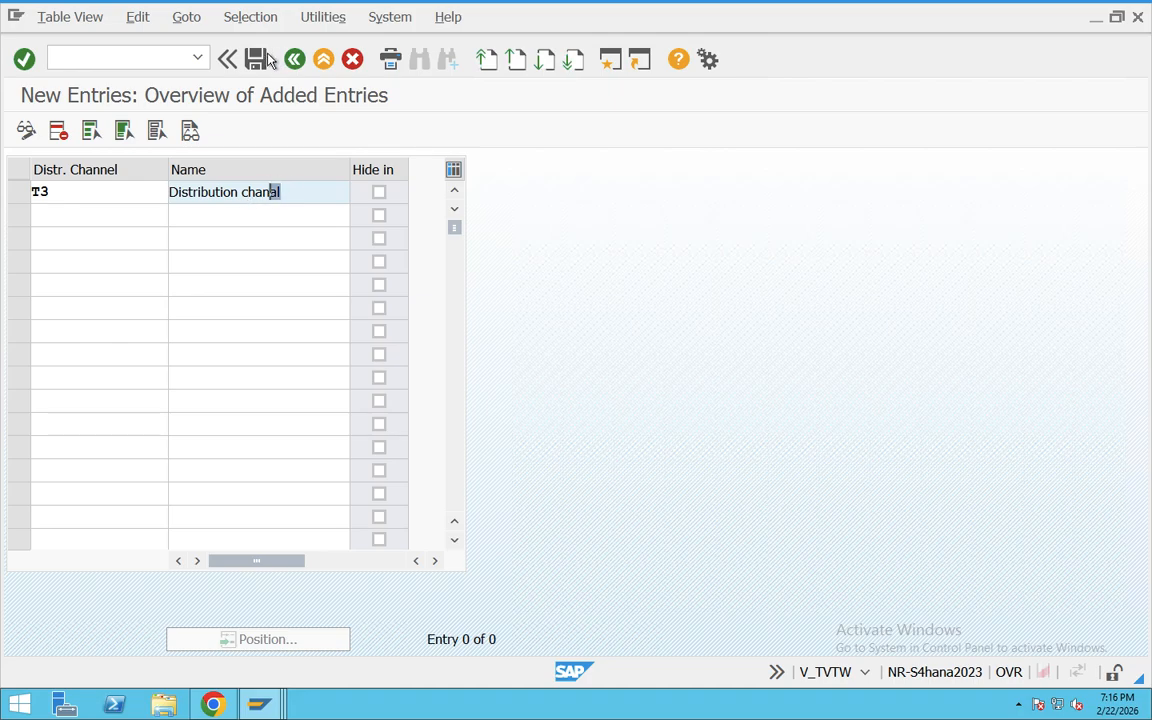
pyautogui.click(255, 59)
pyautogui.click(316, 370)
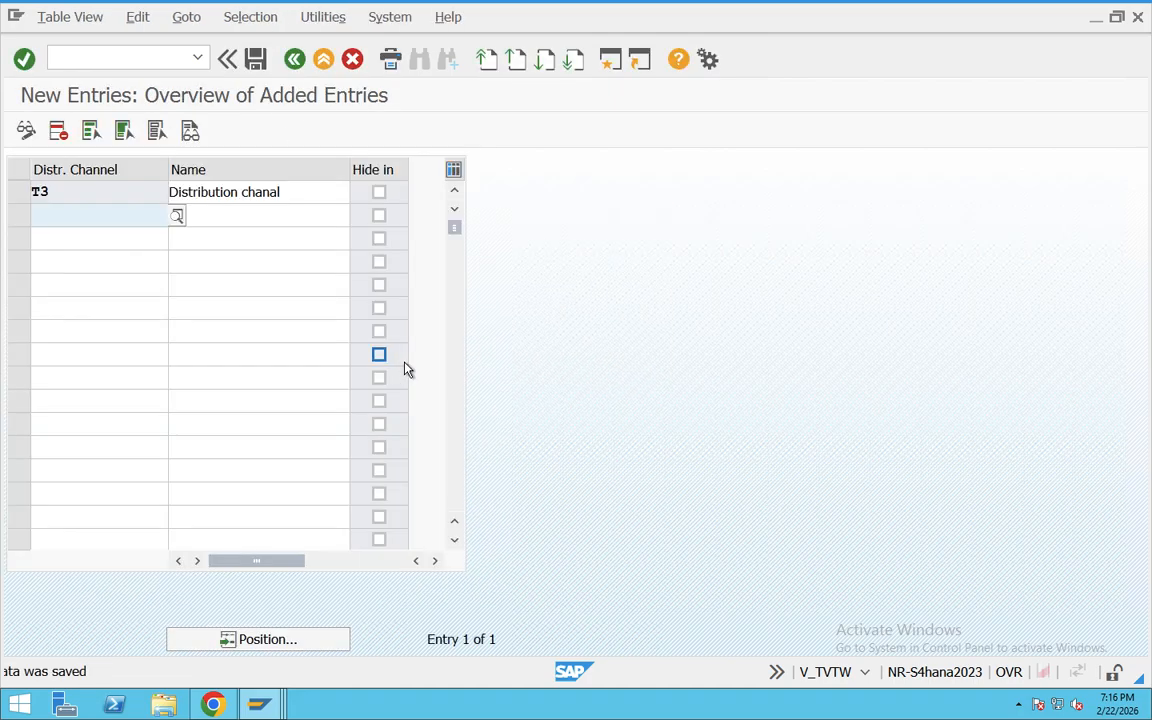
# Step: Leave the distribution channels view and close the activity selection to return to the IMG structure
pyautogui.click(295, 60)
pyautogui.click(295, 61)
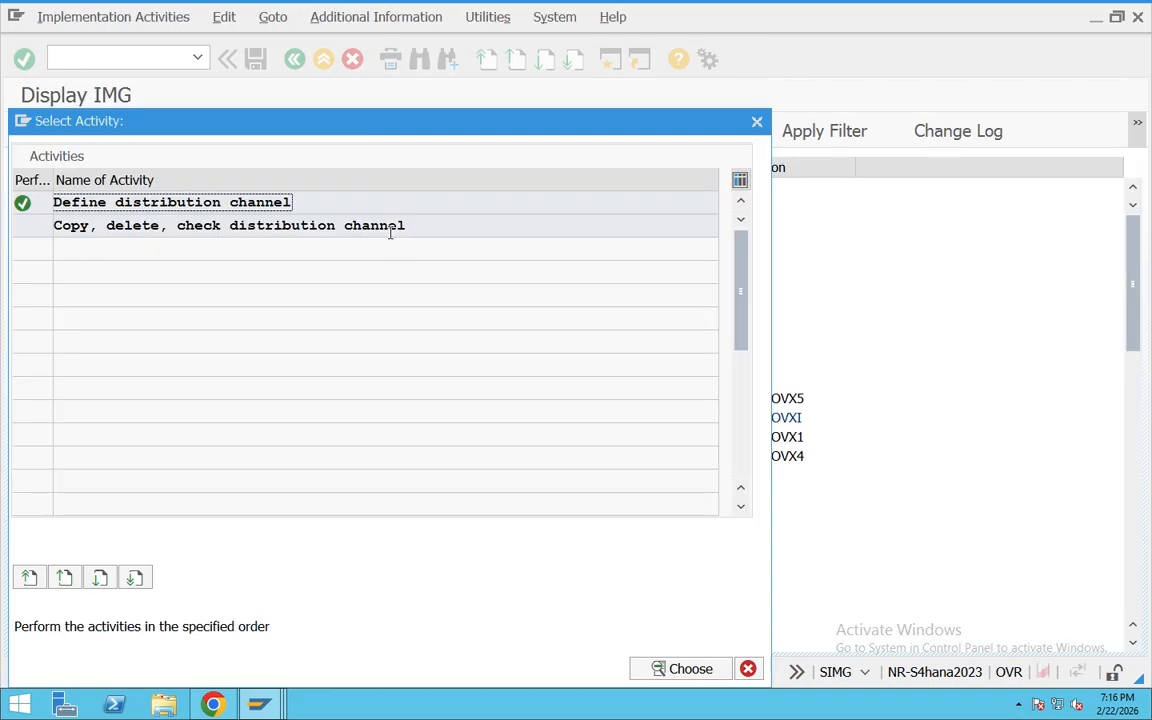
pyautogui.click(757, 124)
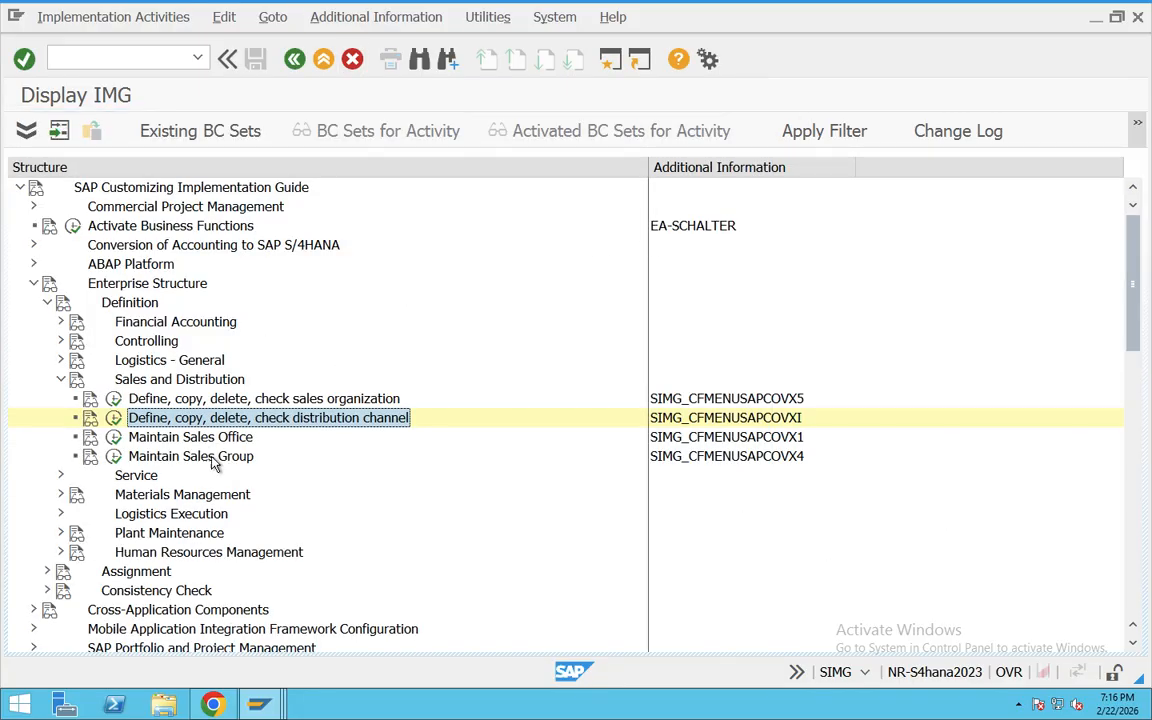
# Step: Expand Logistics - General under Enterprise Structure, Definition, and select "Define, copy, delete, check division"
pyautogui.click(320, 405)
pyautogui.click(320, 419)
pyautogui.click(60, 361)
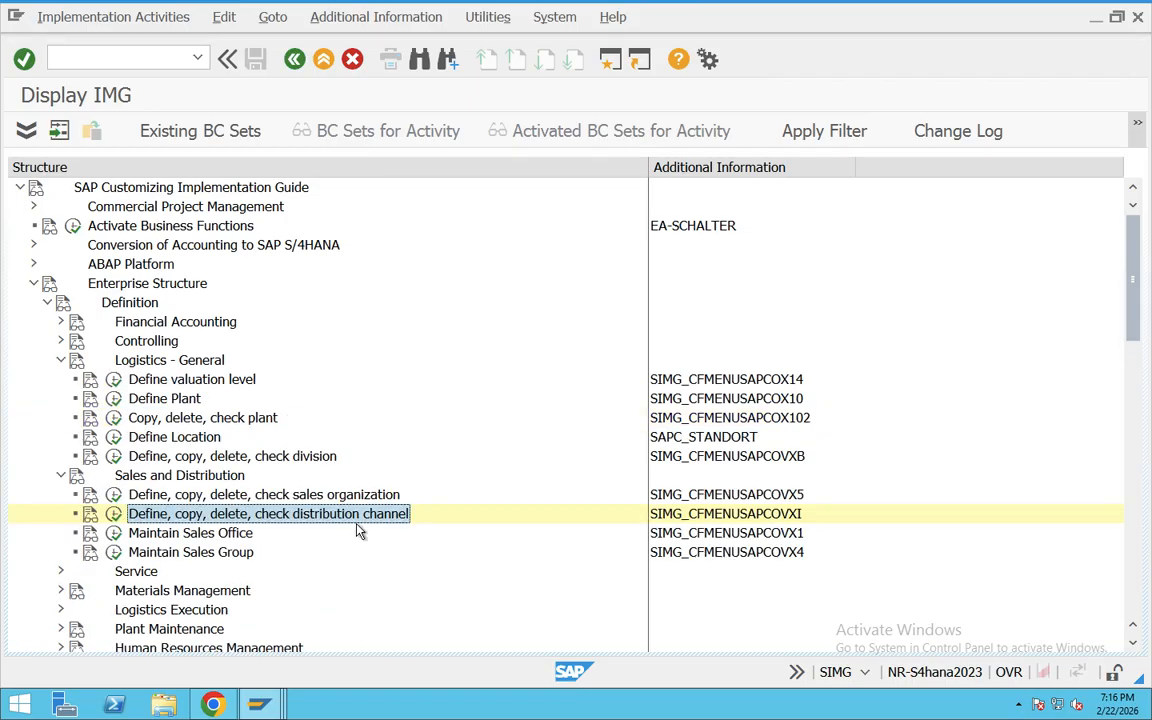
pyautogui.click(250, 458)
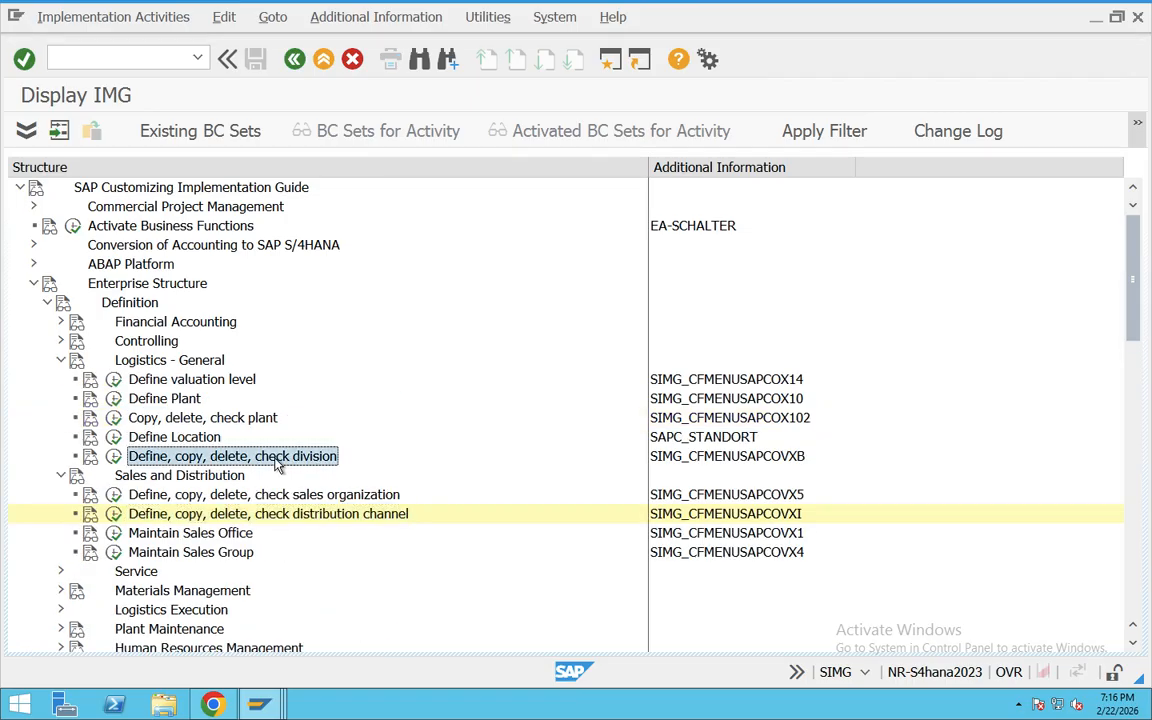
pyautogui.click(795, 462)
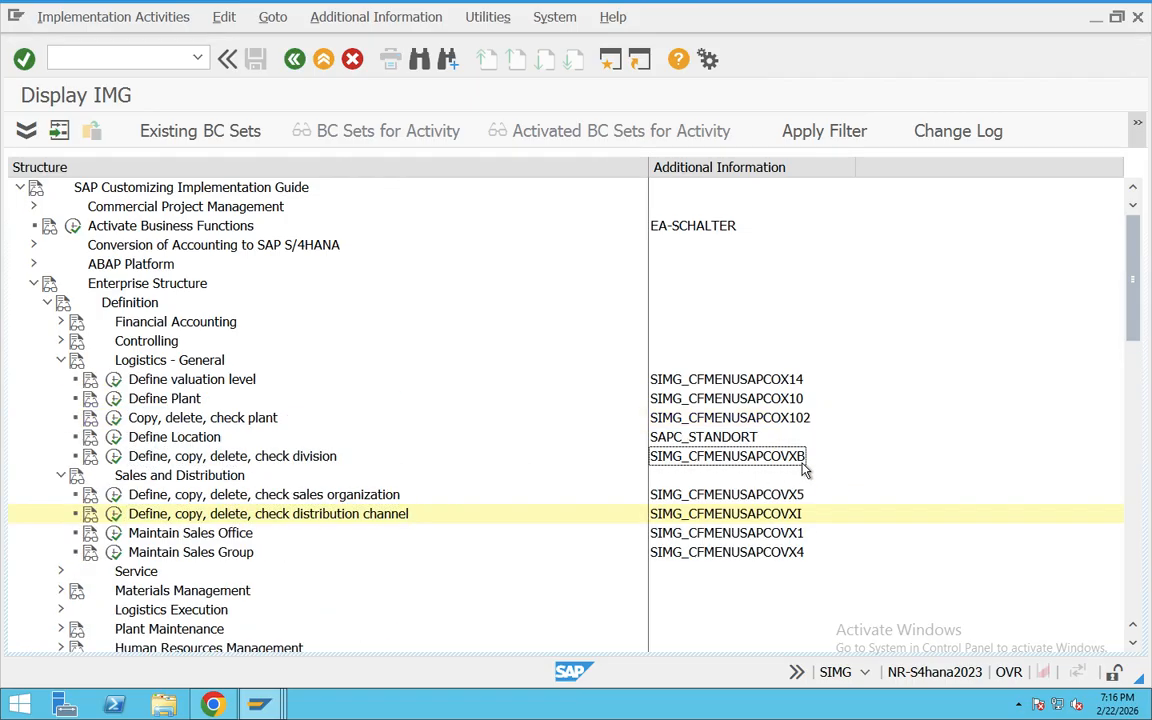
pyautogui.click(278, 460)
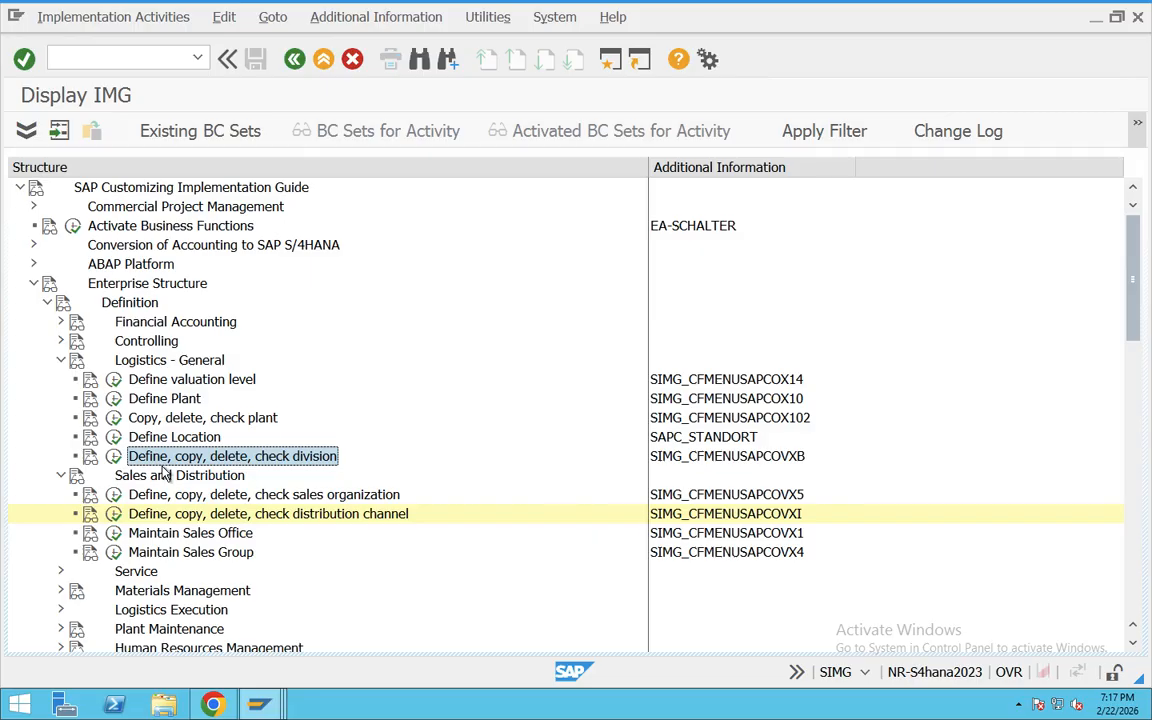
# Step: Open the division activity's documentation and copy its text from the heading through the end of the check list
pyautogui.click(88, 456)
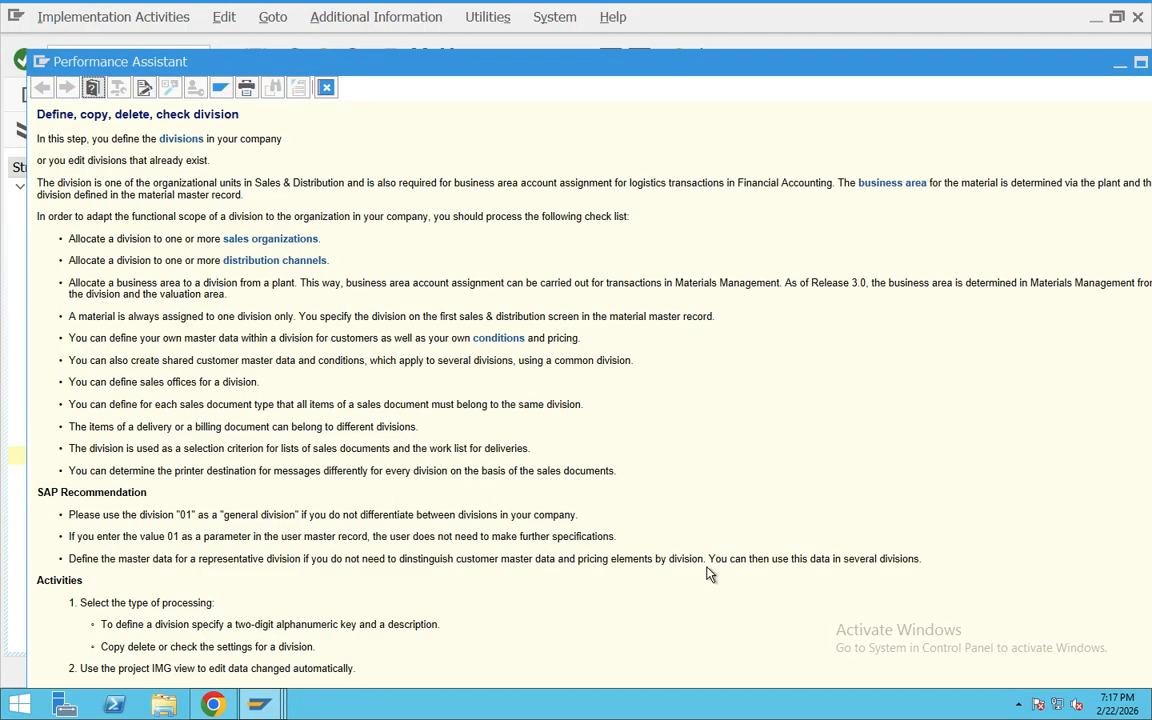
pyautogui.moveTo(631, 489); pyautogui.dragTo(37, 110)
# Step: Switch to ChatGPT in the browser and send the copied division documentation in the "IDOC in SAP MM" chat
pyautogui.press('super+Tab')
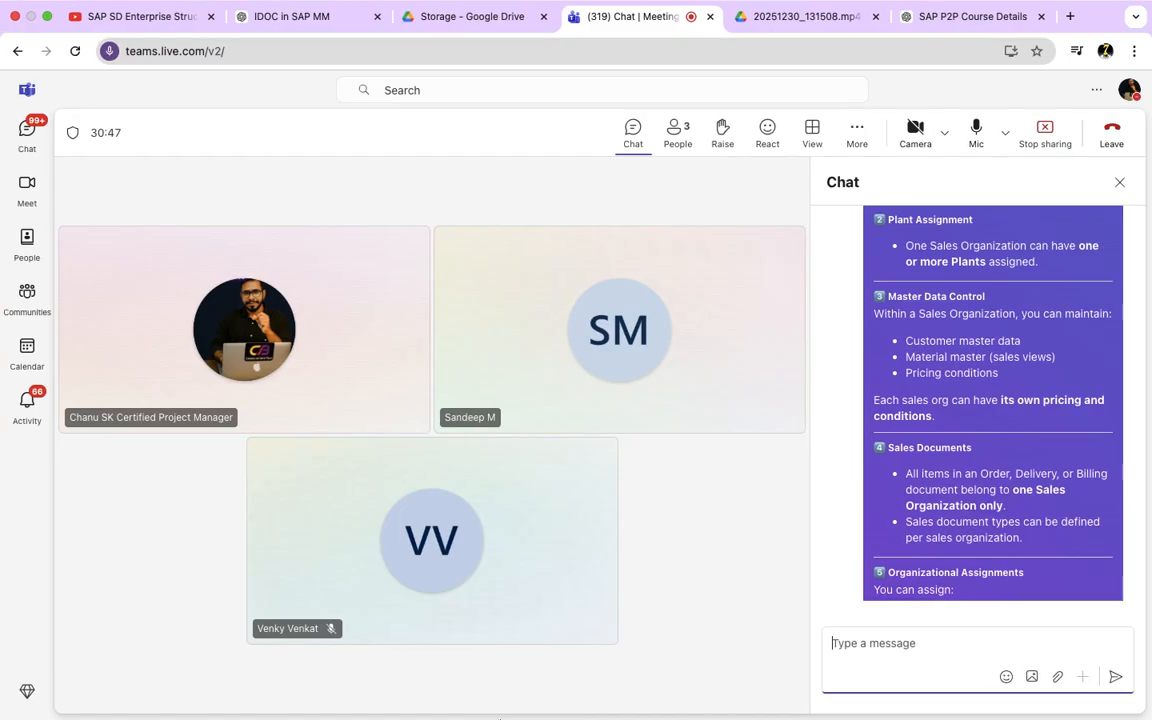
pyautogui.click(273, 22)
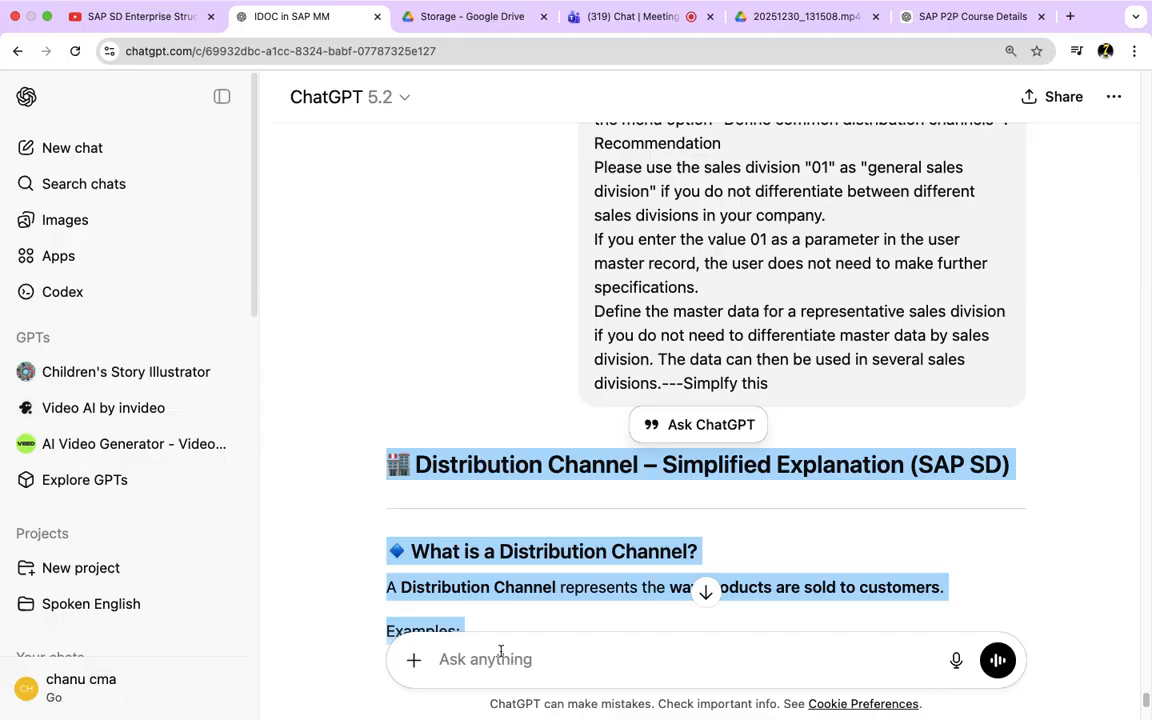
pyautogui.click(501, 655)
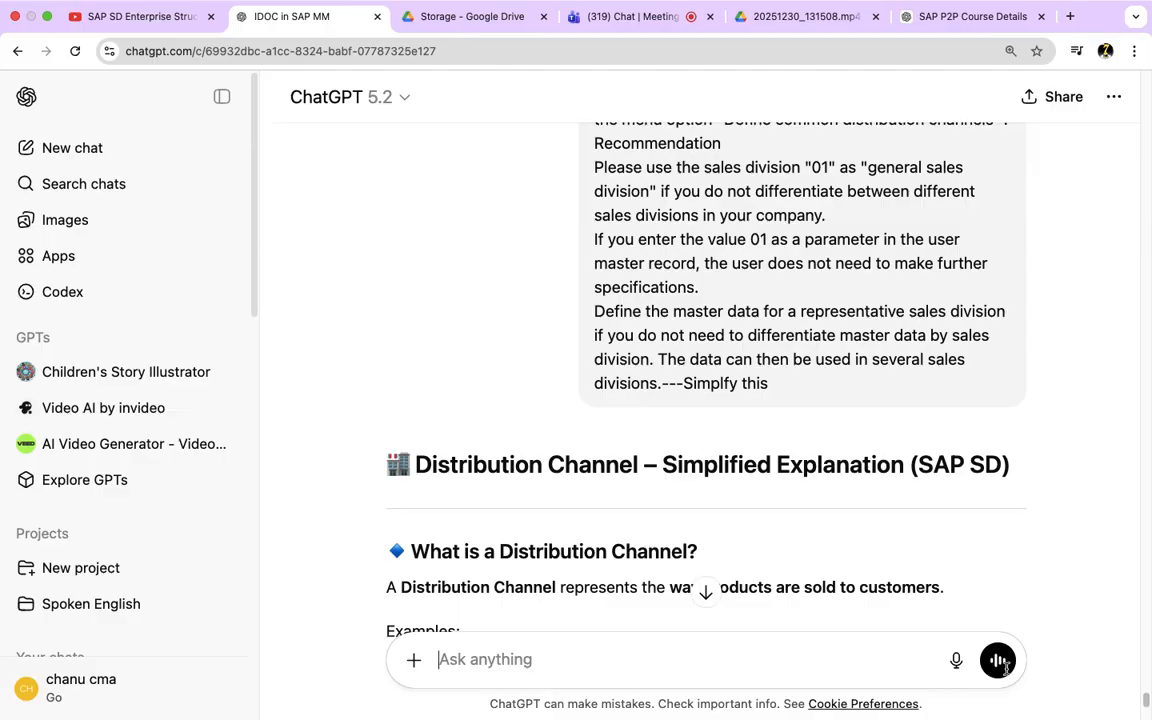
pyautogui.press('super+v')
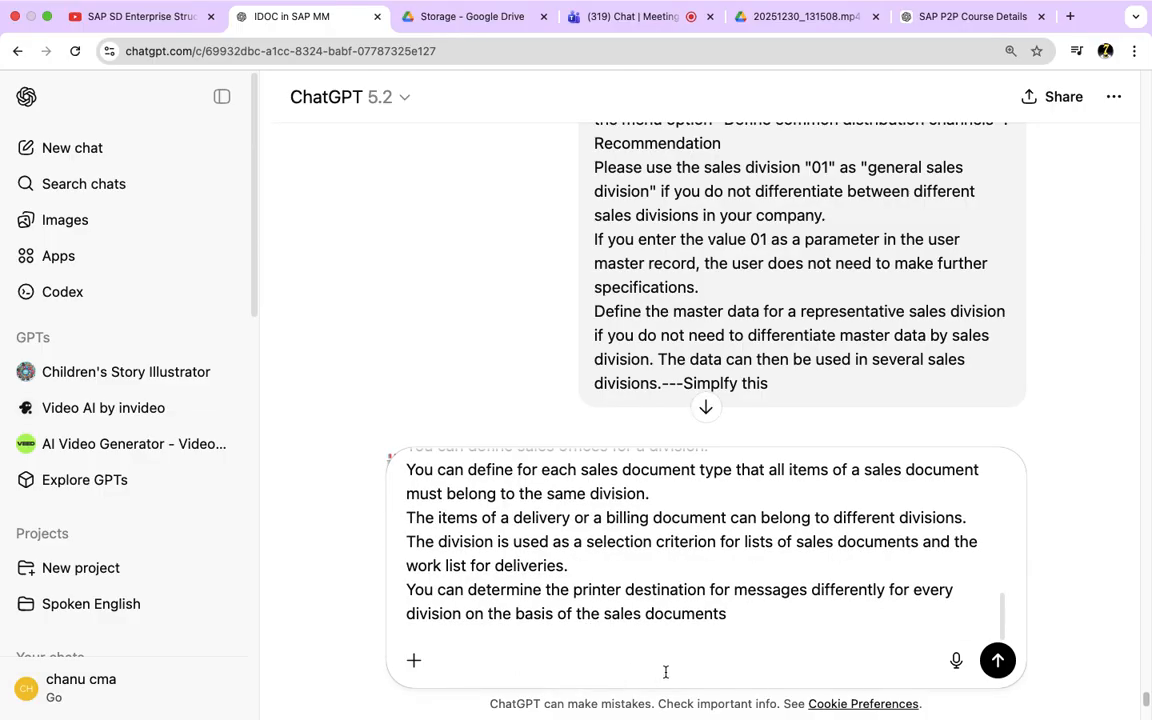
pyautogui.click(992, 670)
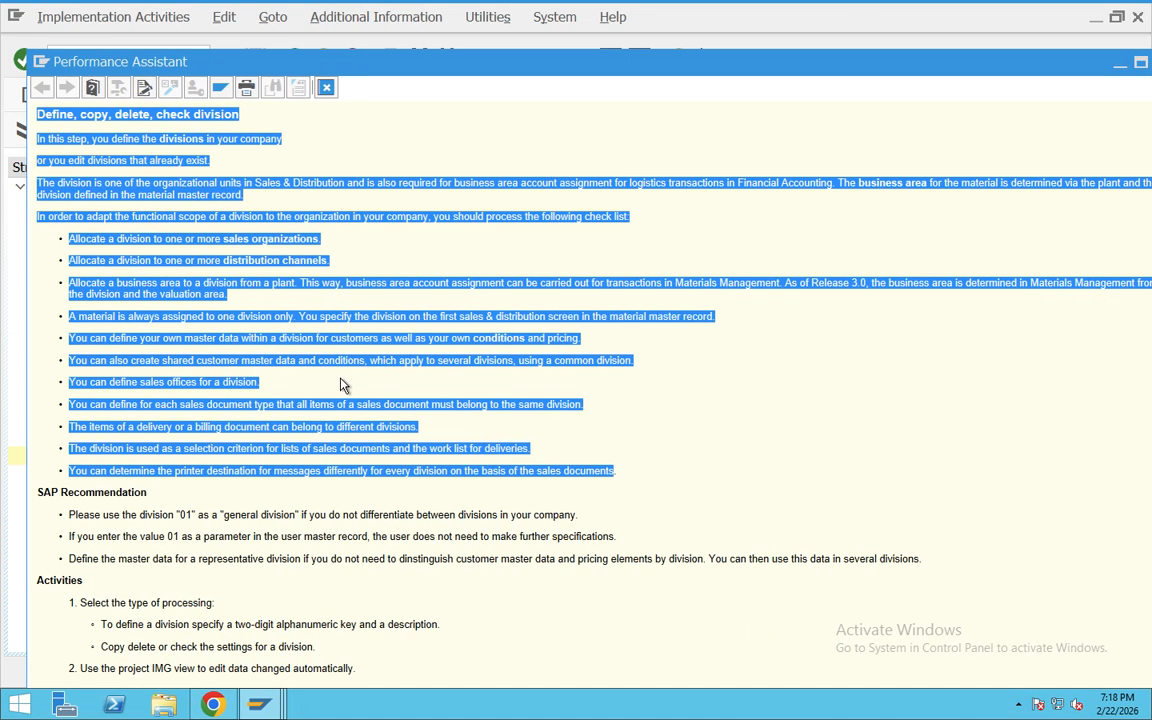
# Step: Check the "IDOC in SAP MM" chat for a reply to the division text
pyautogui.hotkey('ctrl', 'Right')
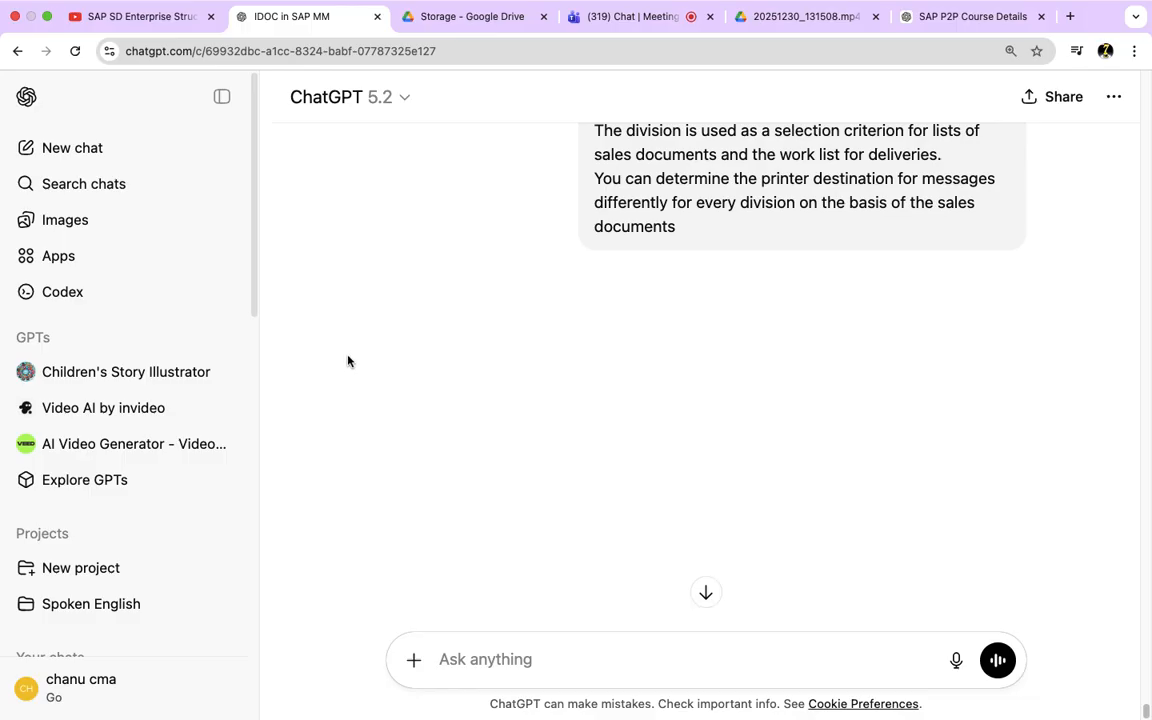
pyautogui.moveTo(364, 3)
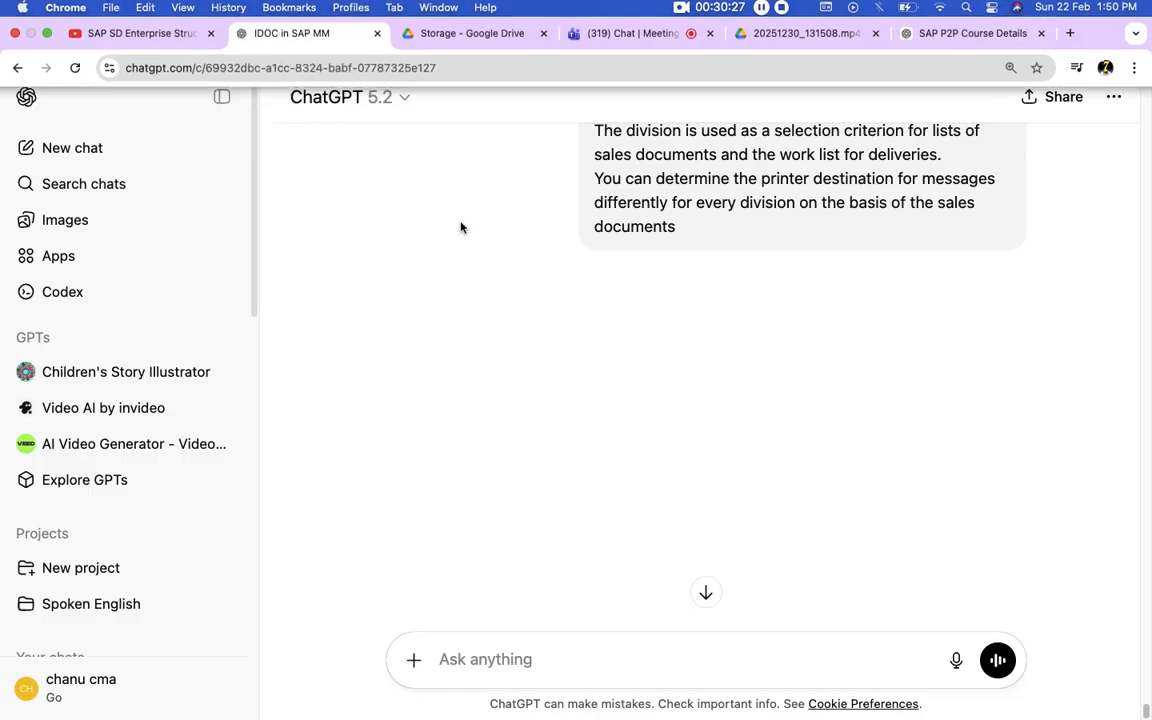
pyautogui.scroll(8, 697, 505)
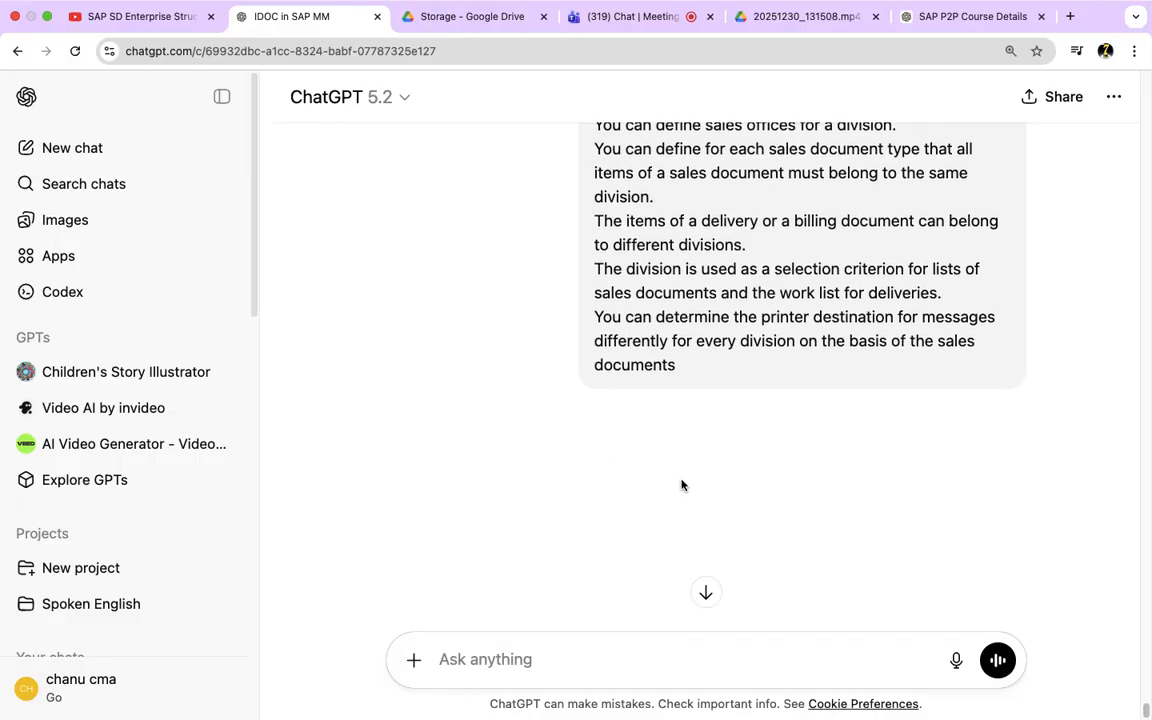
pyautogui.scroll(-5, 563, 470)
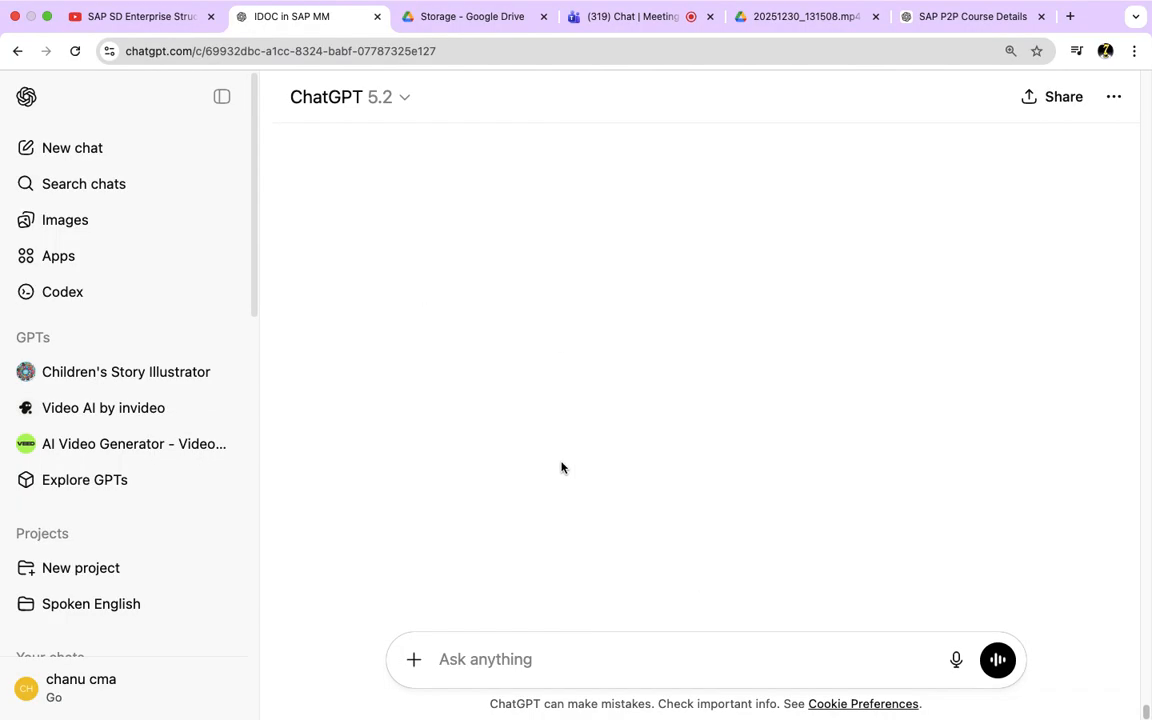
pyautogui.scroll(1, 510, 500)
pyautogui.scroll(5, 483, 518)
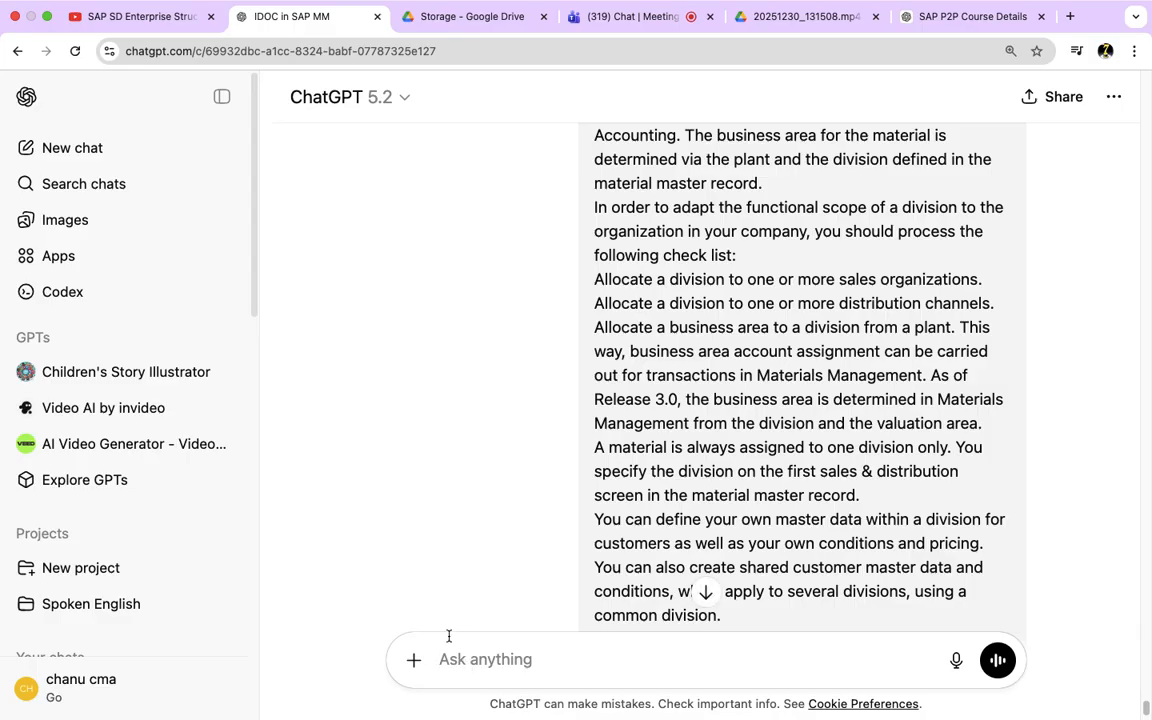
pyautogui.scroll(-10, 560, 540)
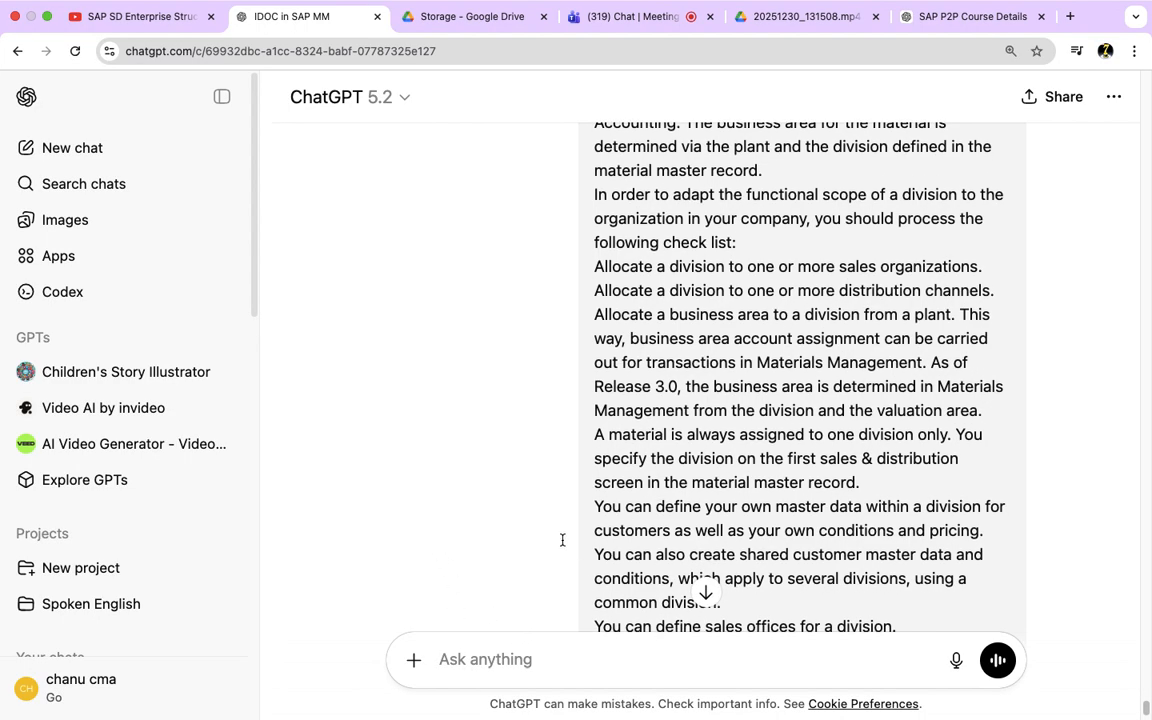
# Step: Send the copied division documentation in the "SAP P2P Course Details" chat with a request to make this simple
pyautogui.click(975, 30)
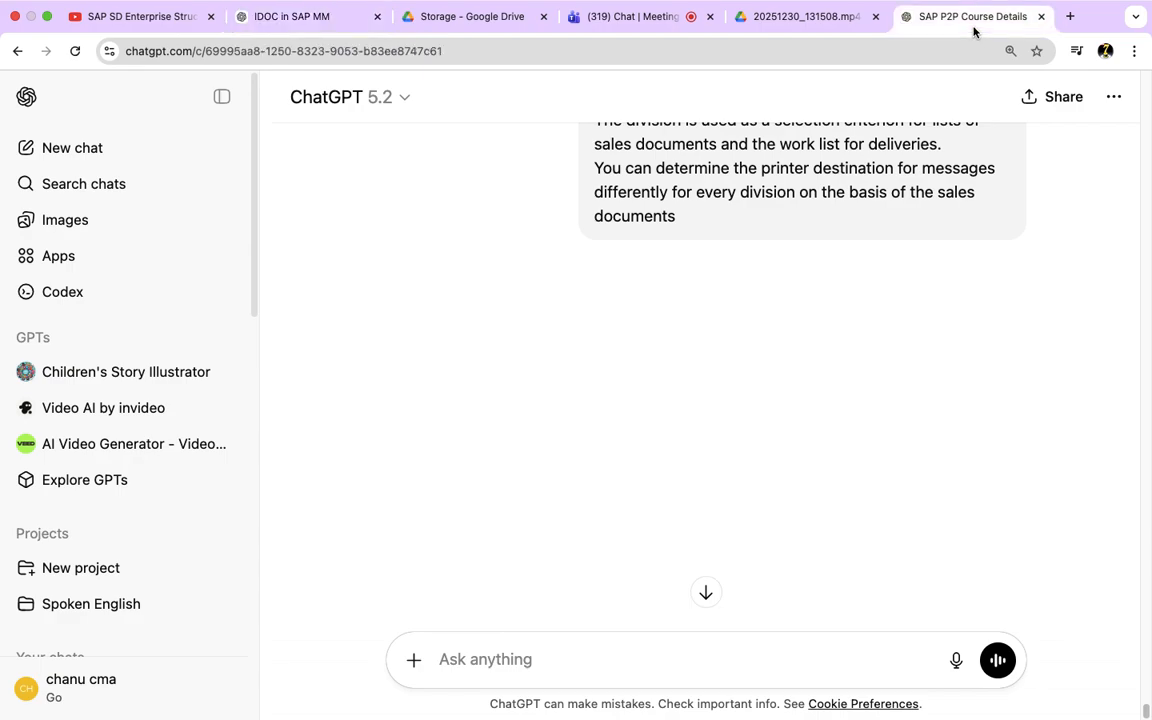
pyautogui.click(511, 662)
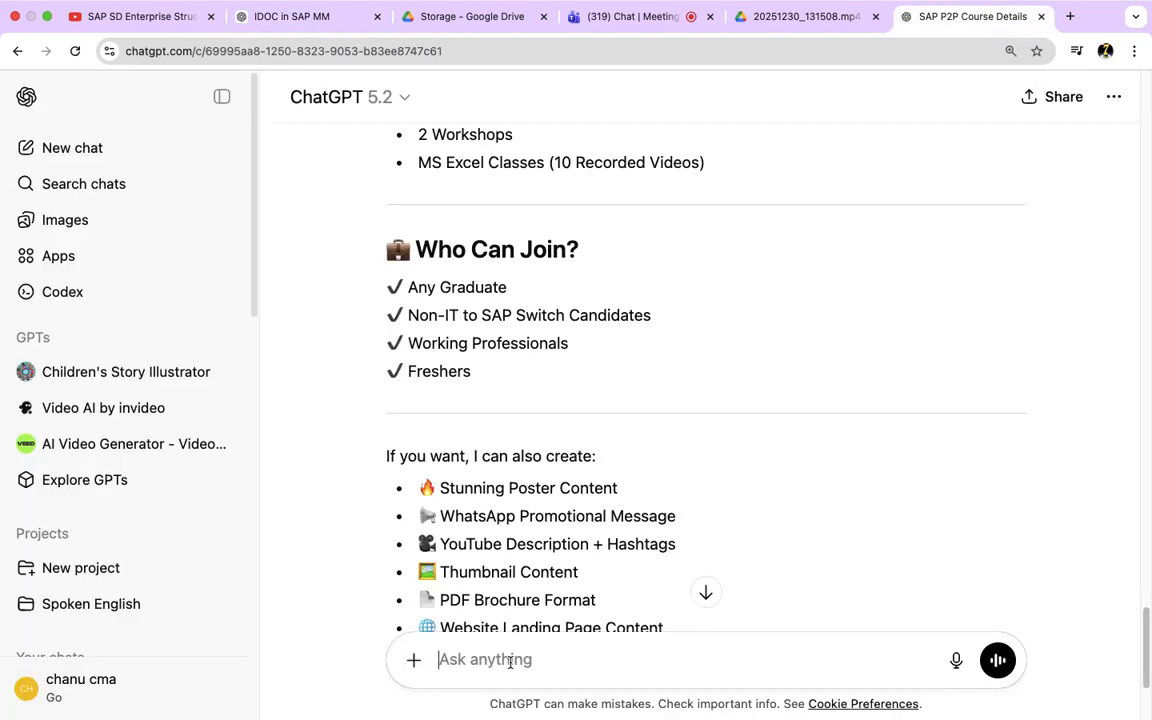
pyautogui.press('super+v')
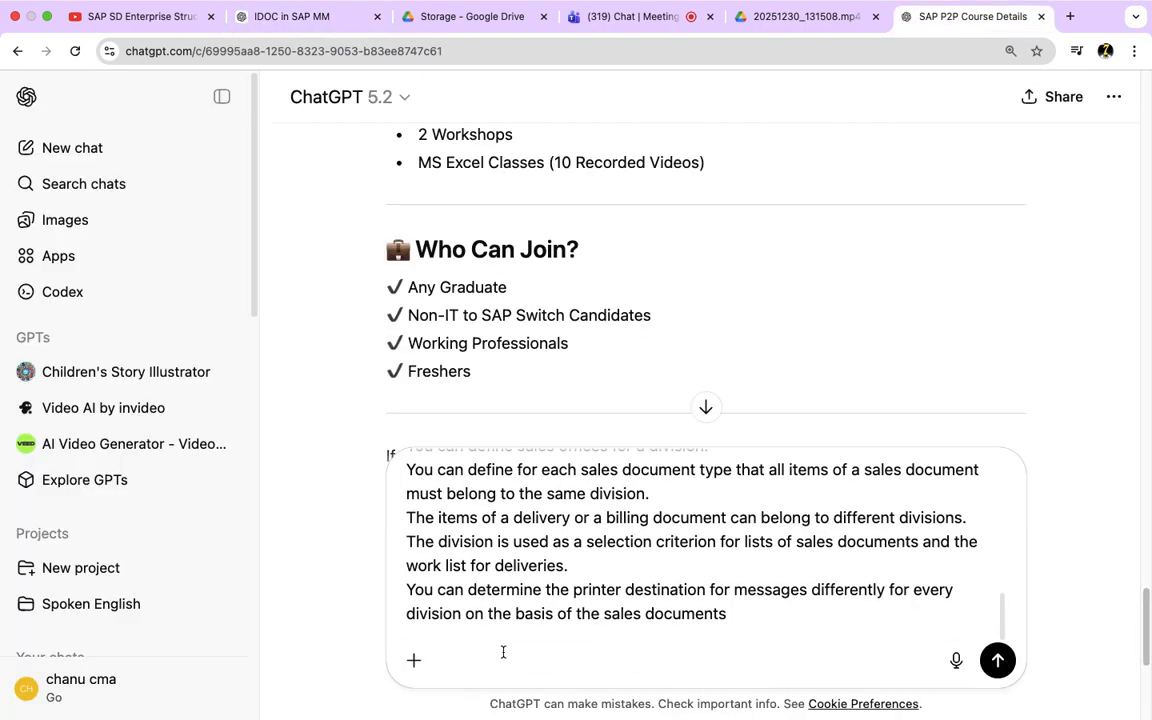
pyautogui.write('--Make this simplfy')
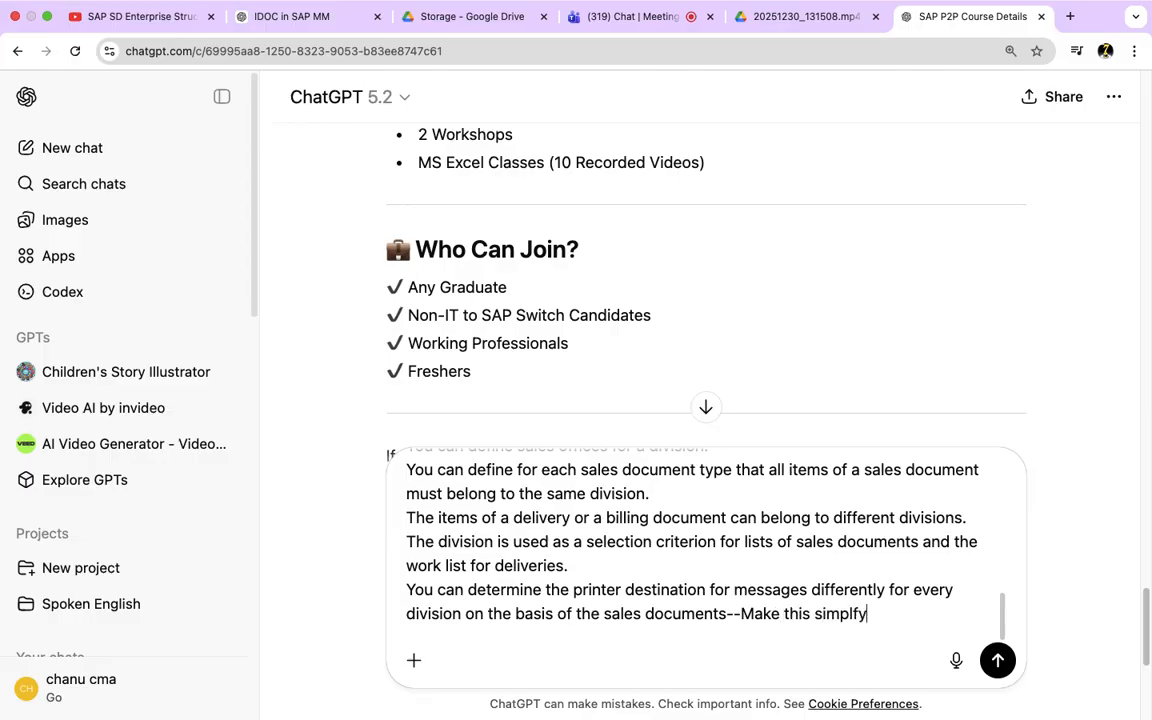
pyautogui.press('Return')
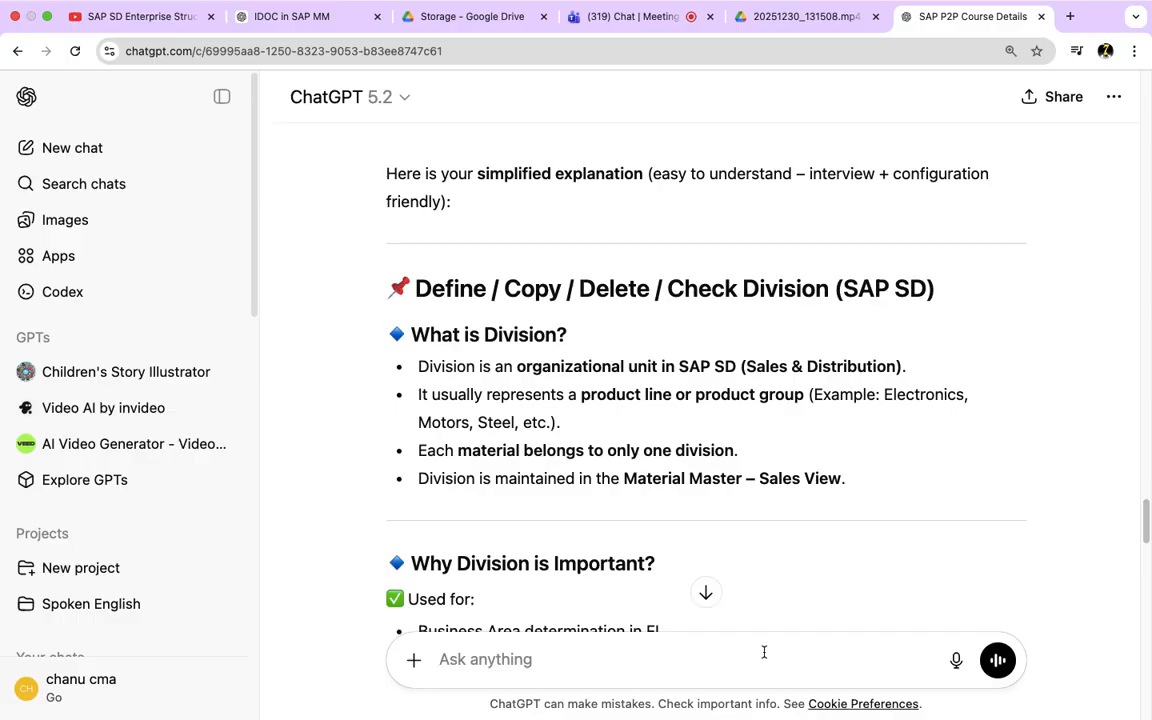
# Step: Read the reply's "Why Division is Important?" section, highlighting the listed uses and the Materials Management note
pyautogui.scroll(-5, 764, 652)
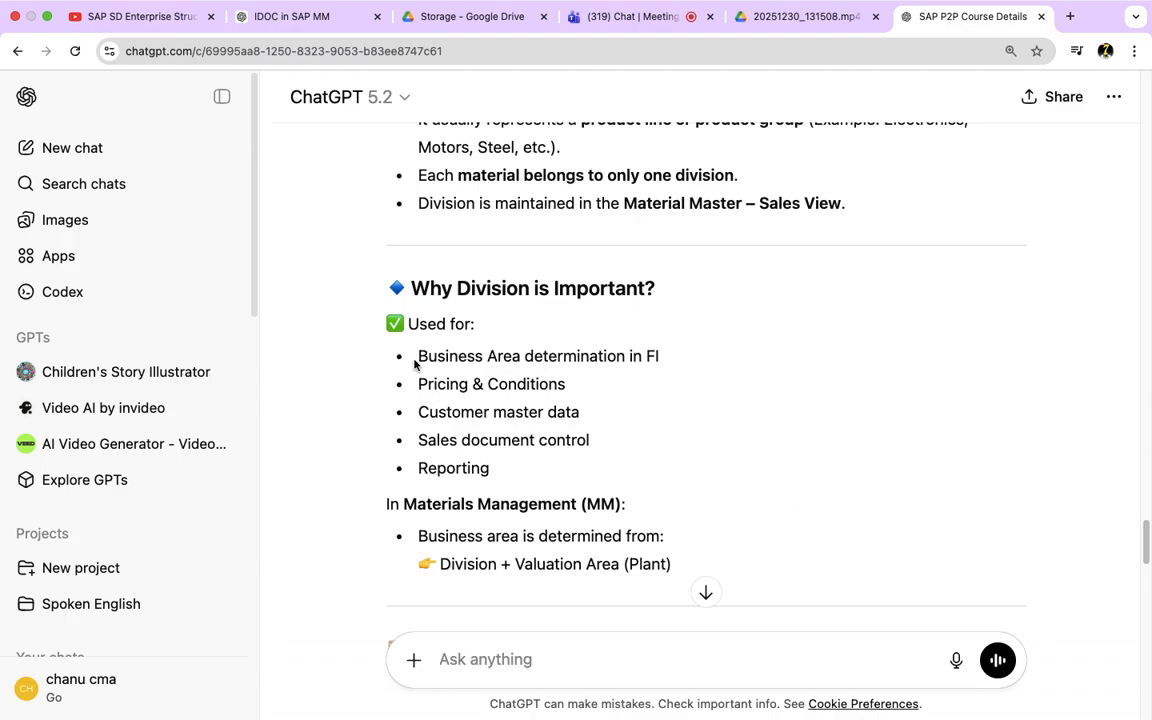
pyautogui.moveTo(418, 357); pyautogui.dragTo(566, 386)
pyautogui.moveTo(439, 413); pyautogui.dragTo(577, 413)
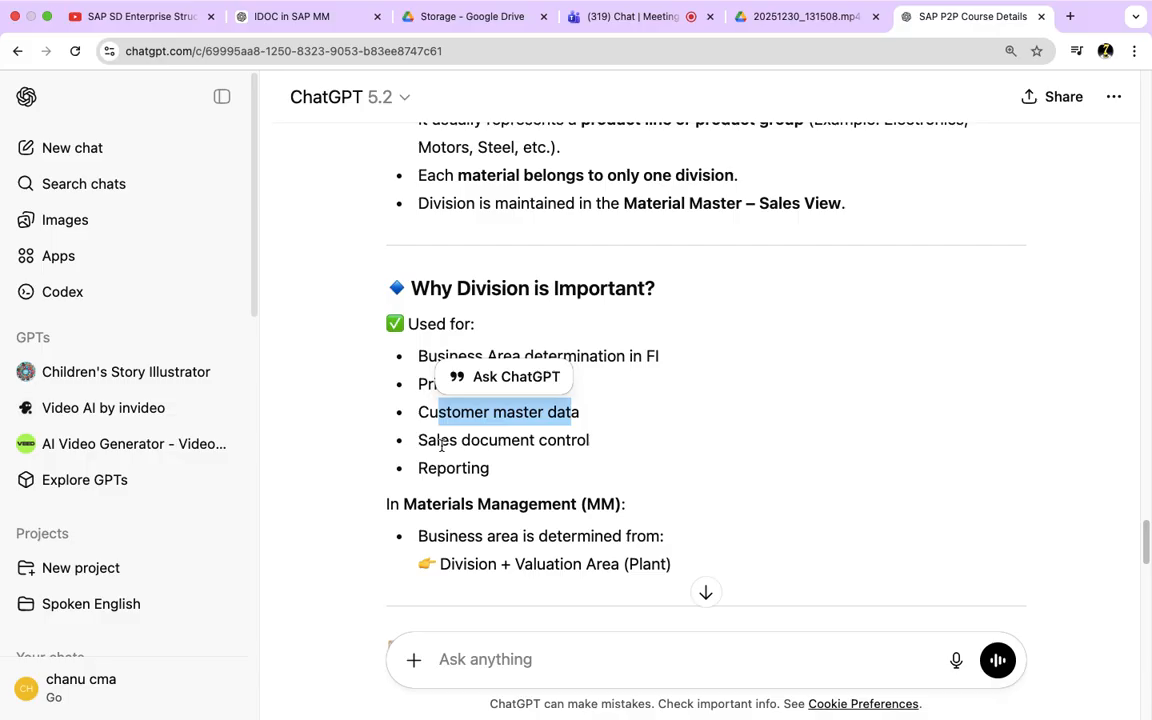
pyautogui.moveTo(440, 441); pyautogui.dragTo(576, 441)
pyautogui.moveTo(436, 468); pyautogui.dragTo(495, 468)
pyautogui.scroll(-1, 505, 470)
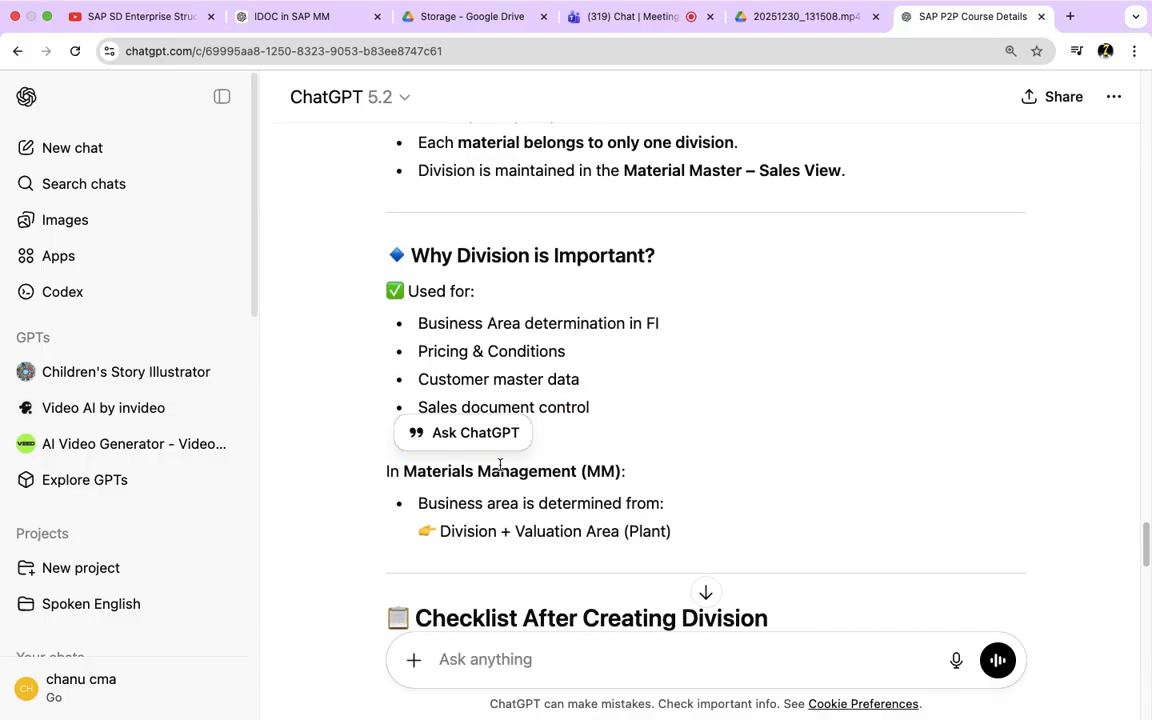
pyautogui.moveTo(440, 505); pyautogui.dragTo(380, 285)
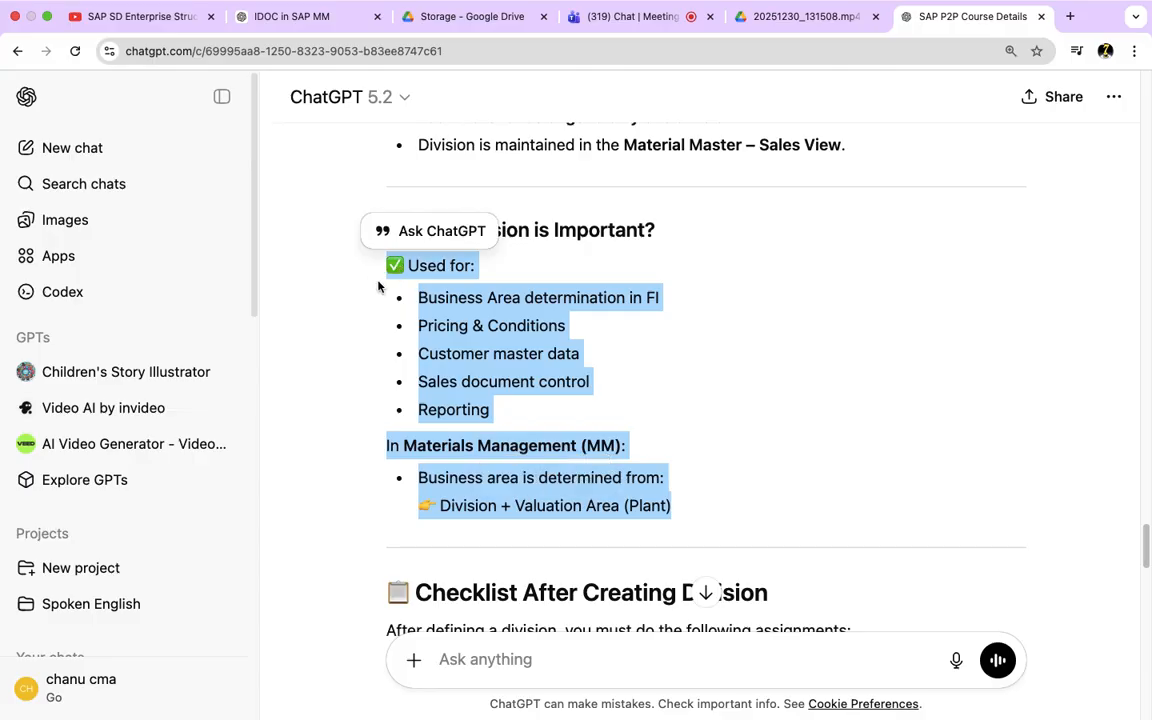
# Step: Read the checklist after creating a division, highlighting the three assignments, and continue to the important functional points
pyautogui.scroll(-3, 687, 416)
pyautogui.scroll(-5, 688, 418)
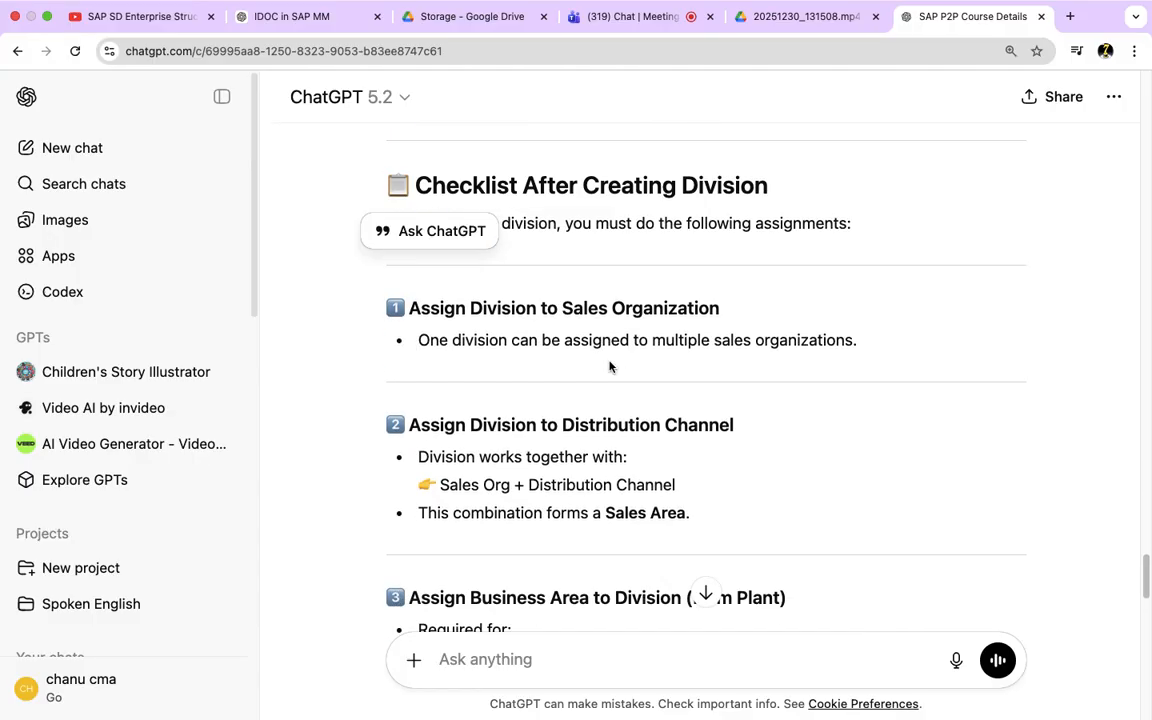
pyautogui.moveTo(538, 310); pyautogui.dragTo(725, 314)
pyautogui.moveTo(527, 425); pyautogui.dragTo(734, 419)
pyautogui.scroll(-3, 558, 440)
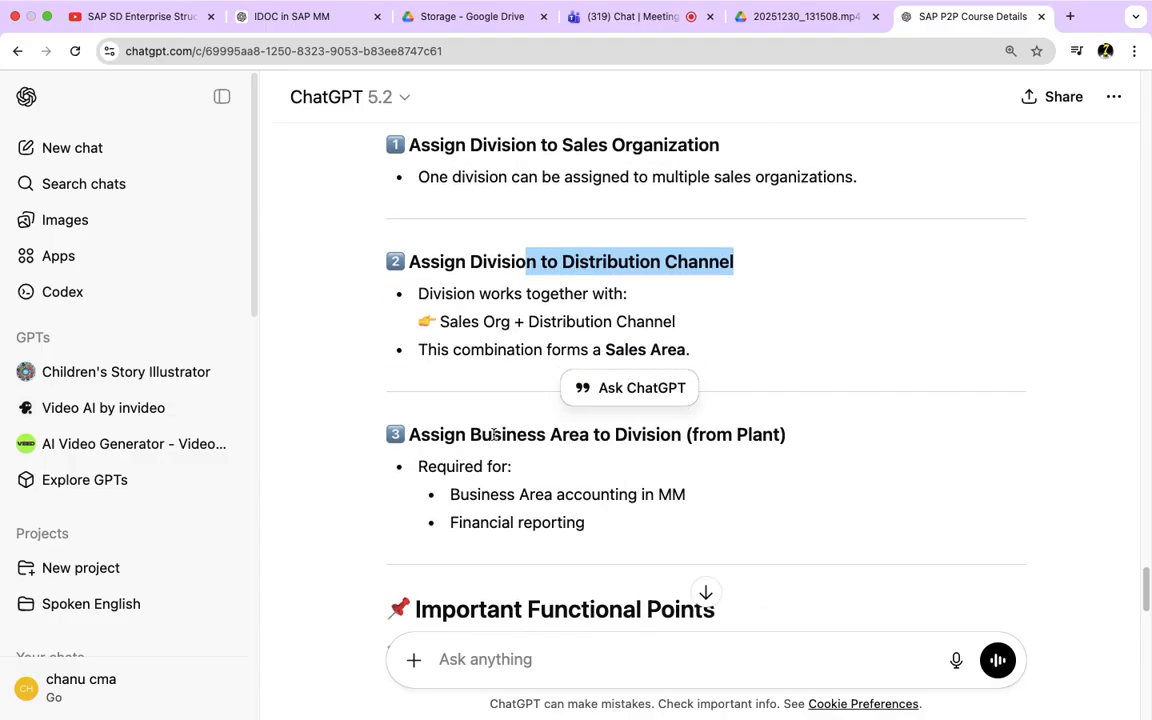
pyautogui.moveTo(493, 436); pyautogui.dragTo(787, 437)
pyautogui.scroll(-1, 764, 443)
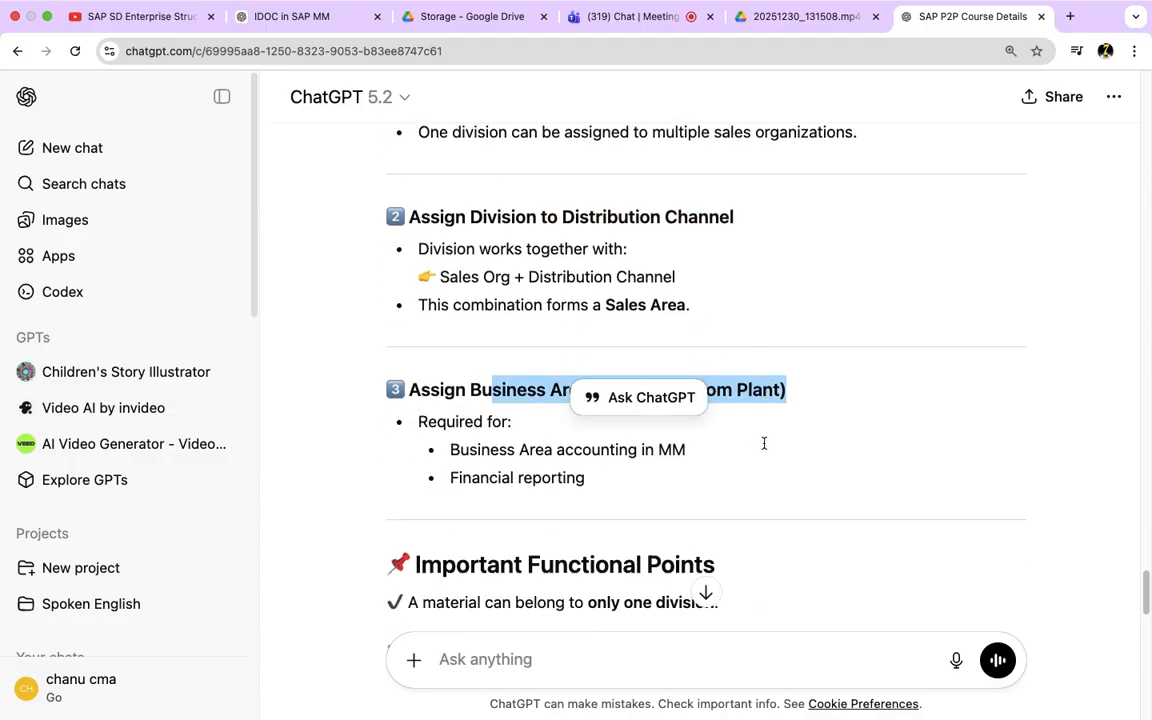
pyautogui.scroll(-7, 764, 443)
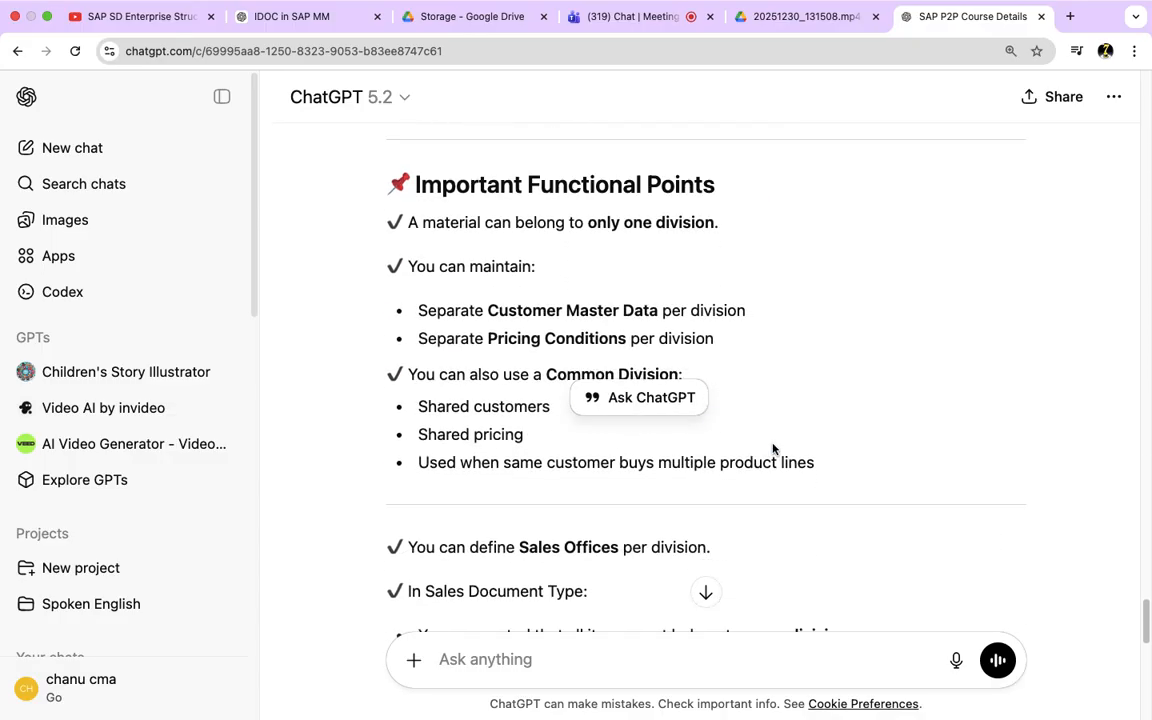
# Step: Read the important functional points on divisions, highlighting the separate master data and pricing and the sales offices, and continue to the real-time example
pyautogui.moveTo(498, 311); pyautogui.dragTo(725, 355)
pyautogui.scroll(-1, 785, 402)
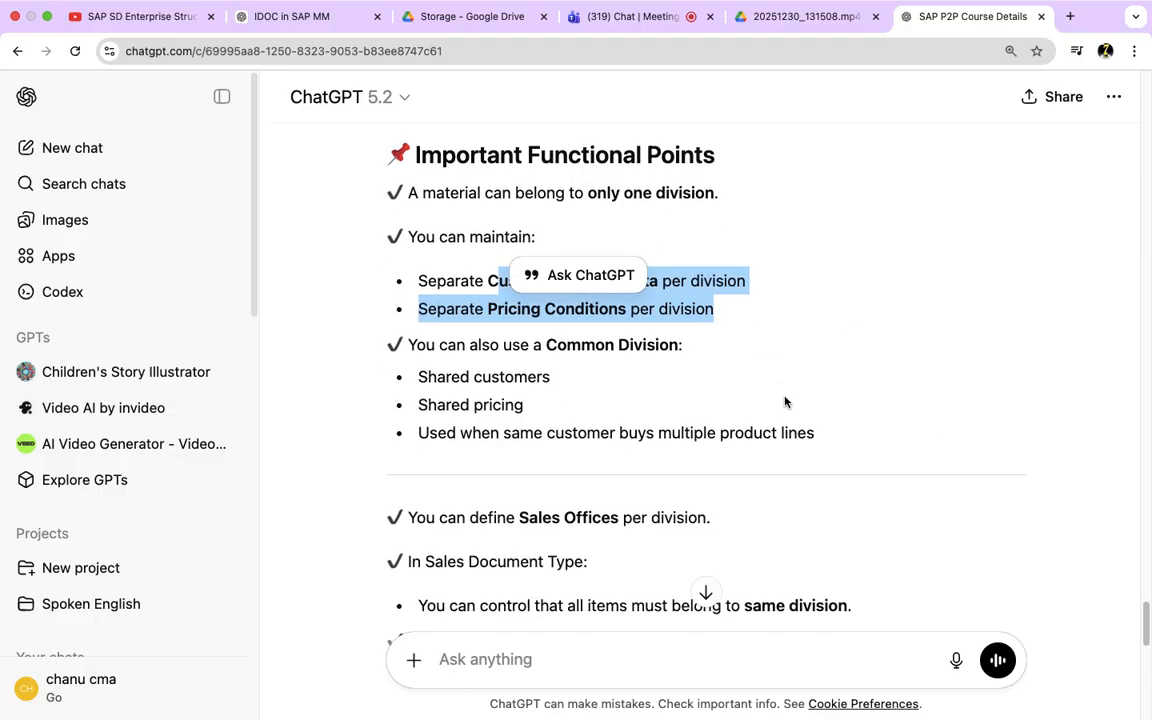
pyautogui.scroll(-4, 785, 402)
pyautogui.moveTo(530, 318); pyautogui.dragTo(648, 320)
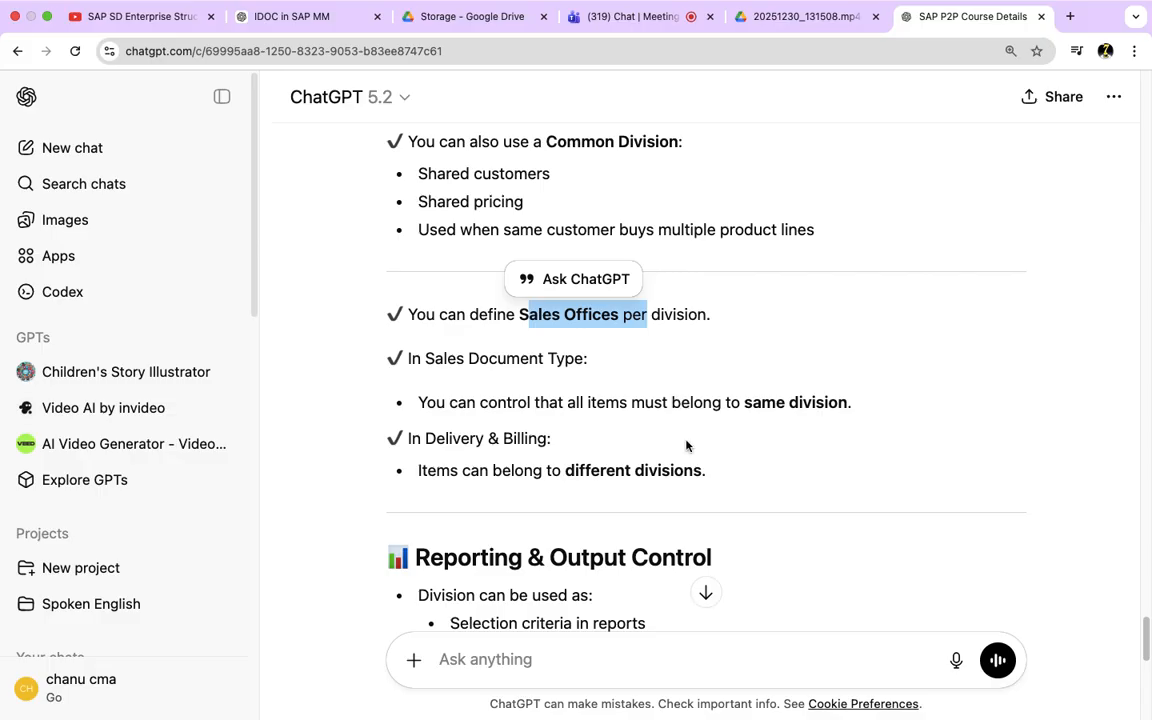
pyautogui.scroll(-6, 686, 446)
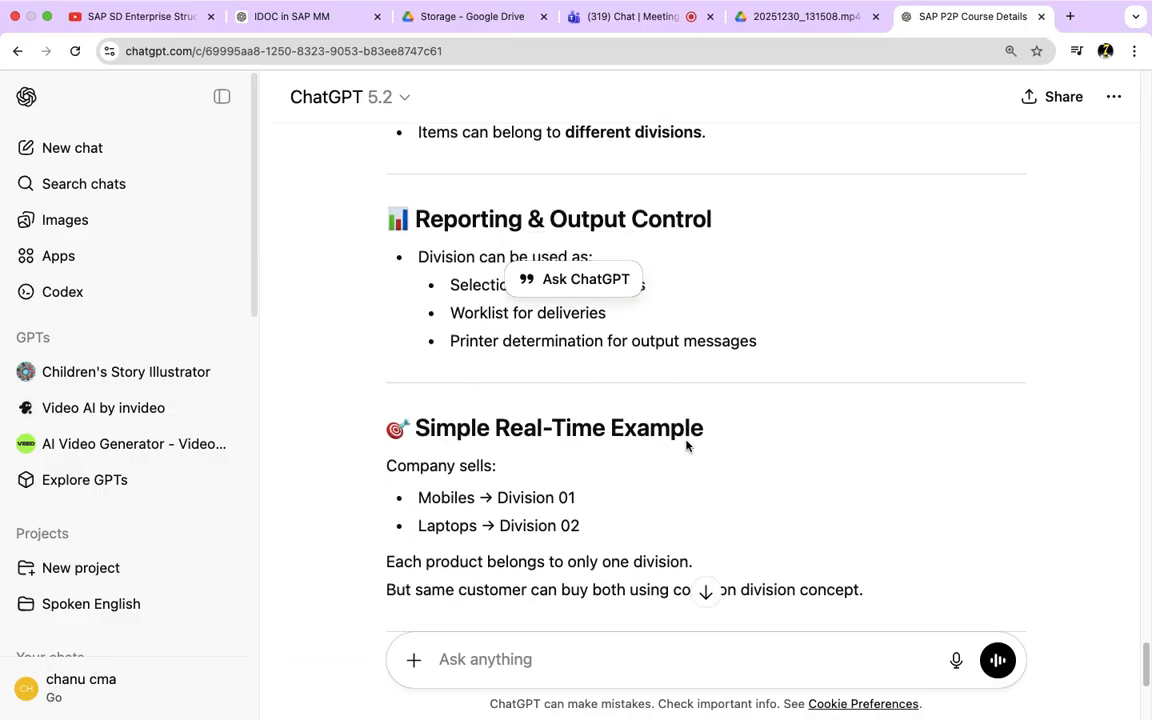
# Step: Copy the full simplified division summary from the ChatGPT reply and send it in the Teams meeting chat
pyautogui.scroll(-3, 686, 446)
pyautogui.moveTo(866, 445); pyautogui.dragTo(380, 147)
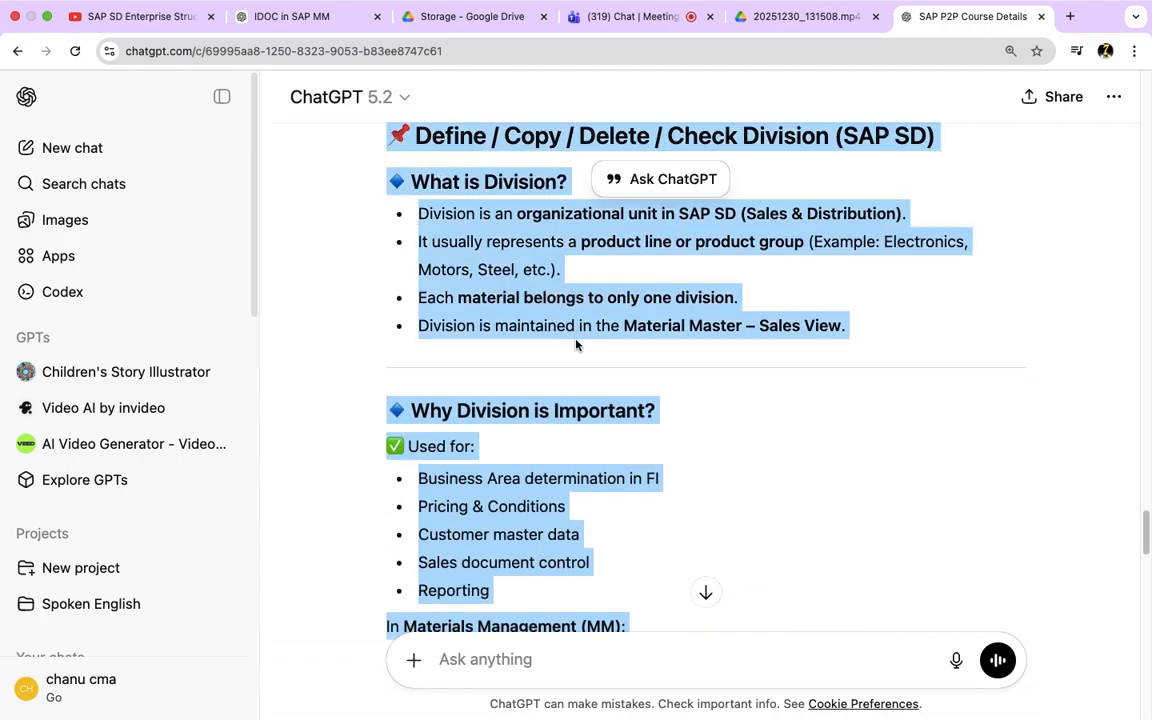
pyautogui.click(620, 17)
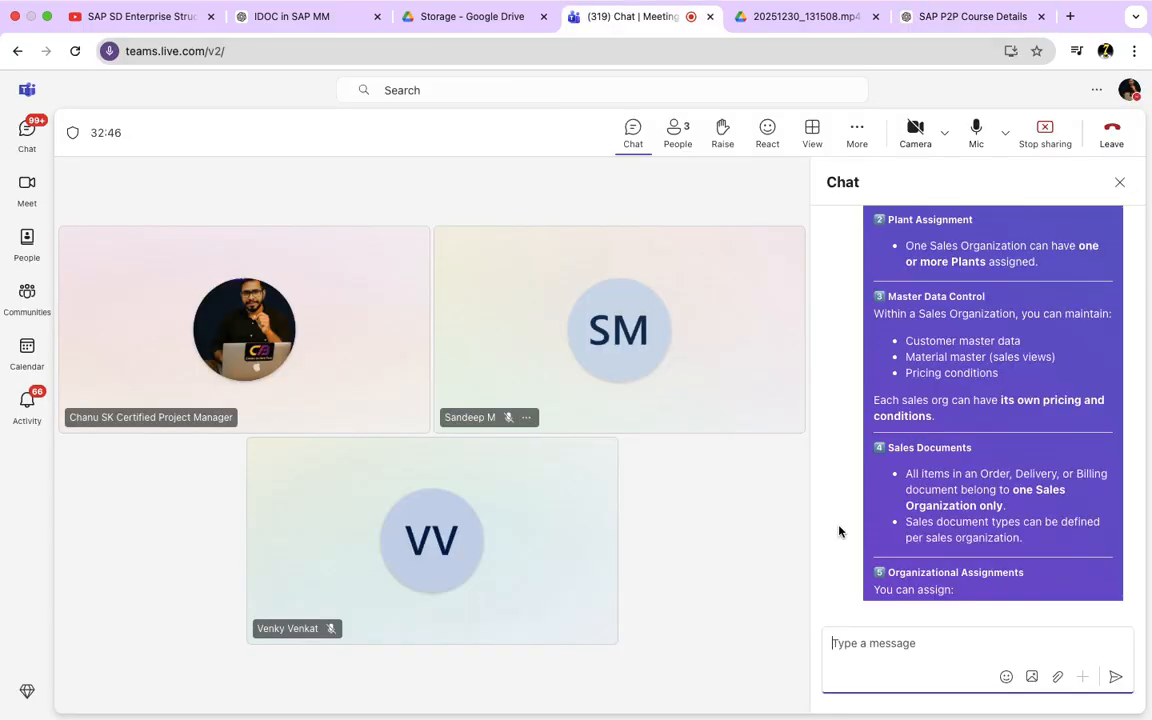
pyautogui.click(863, 644)
pyautogui.write('📌 Define / Copy / Delete / Check Division (SAP SD) 🔷 What is Division? Division is an organizational unit in SAP SD (Sales & Distribution). It usually represents a product line or product group (Example: Electronics, Motors, Steel, etc.). Each material belongs to only one division. Division is maintained in the Material Master – Sales View.')
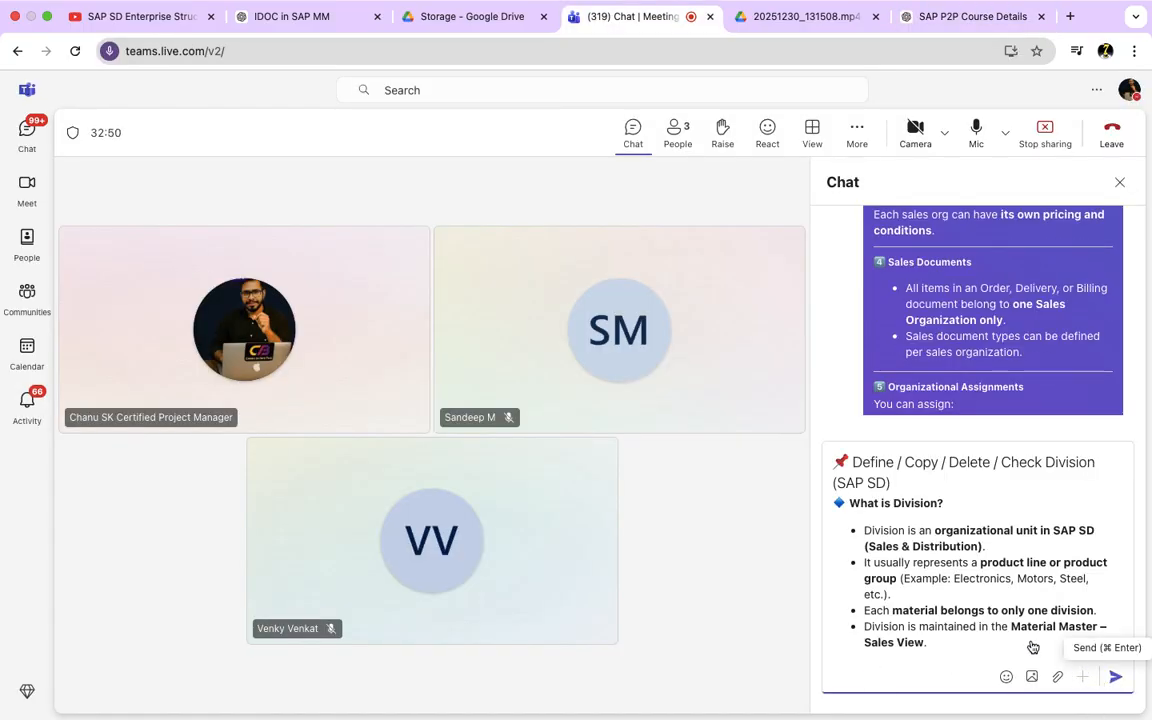
pyautogui.press('super+Return')
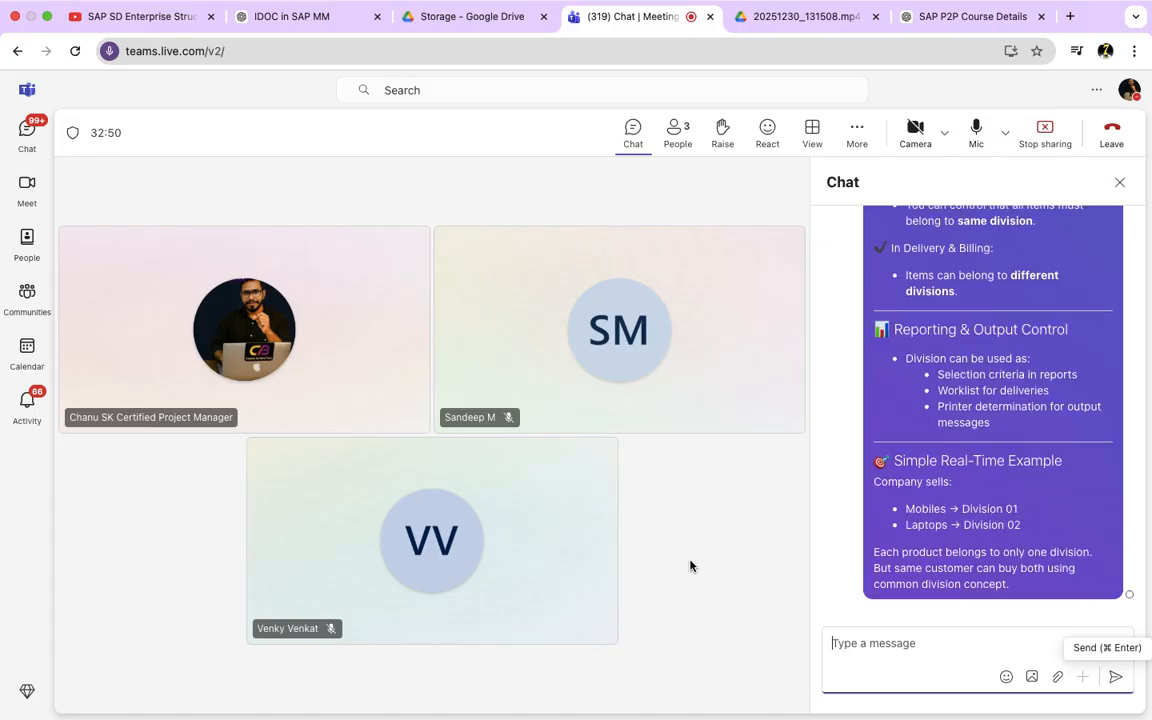
# Step: Switch back to SAP and close the division documentation
pyautogui.press('super+Tab')
pyautogui.press('super+Tab')
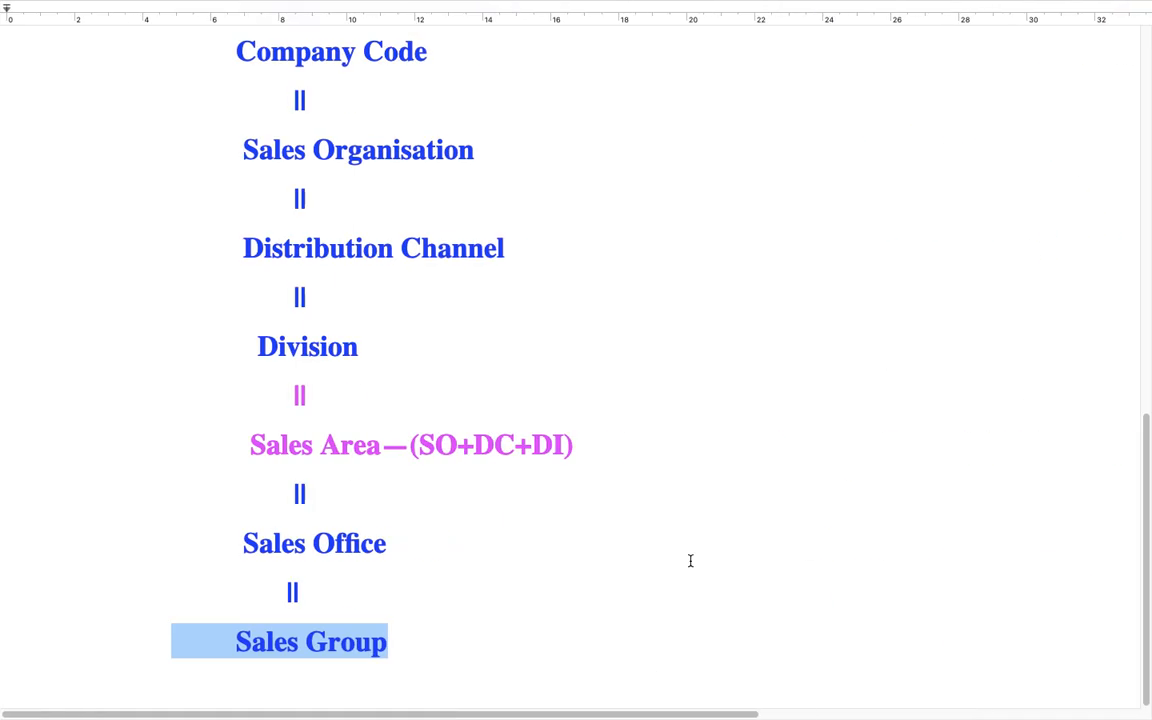
pyautogui.press('super+Tab')
pyautogui.press('super+Tab')
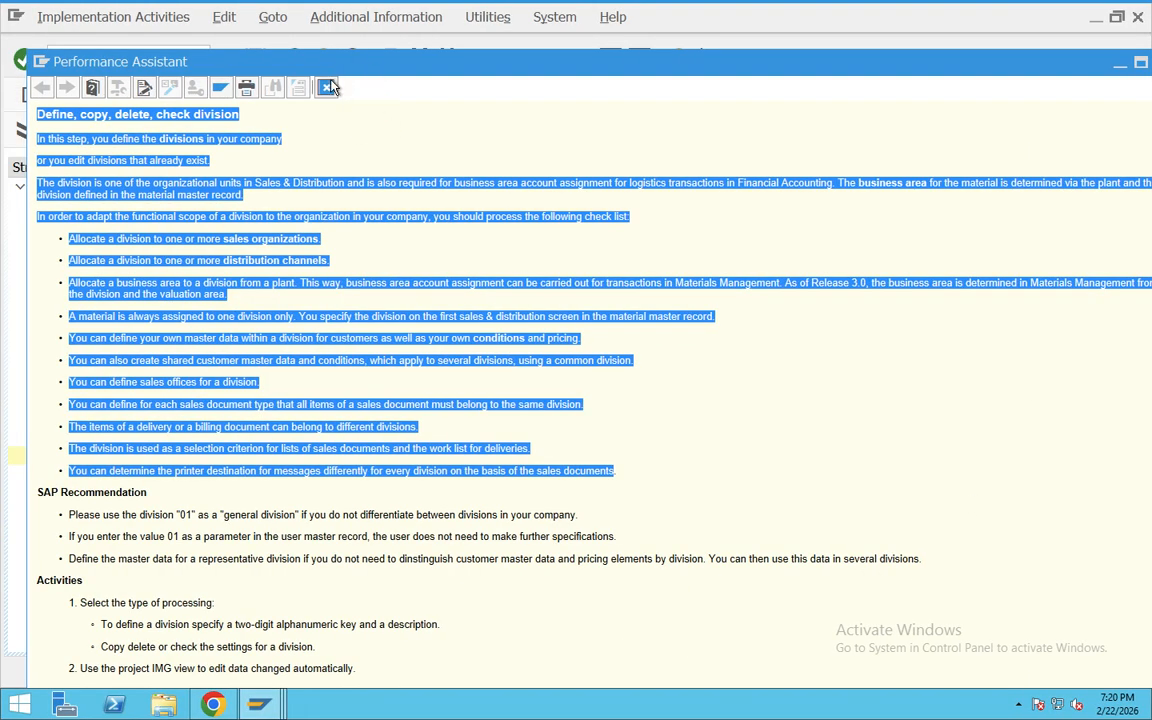
pyautogui.click(327, 88)
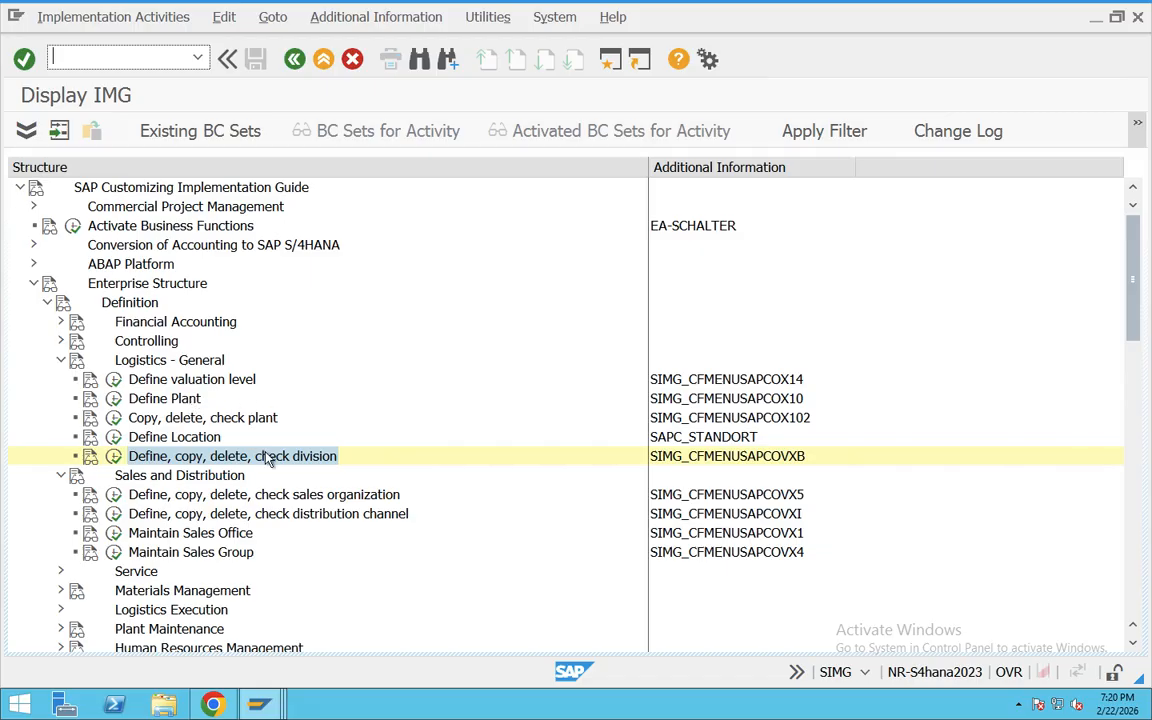
# Step: Open the Define Division activity from "Define, copy, delete, check division" under Logistics - General
pyautogui.click(320, 497)
pyautogui.click(345, 516)
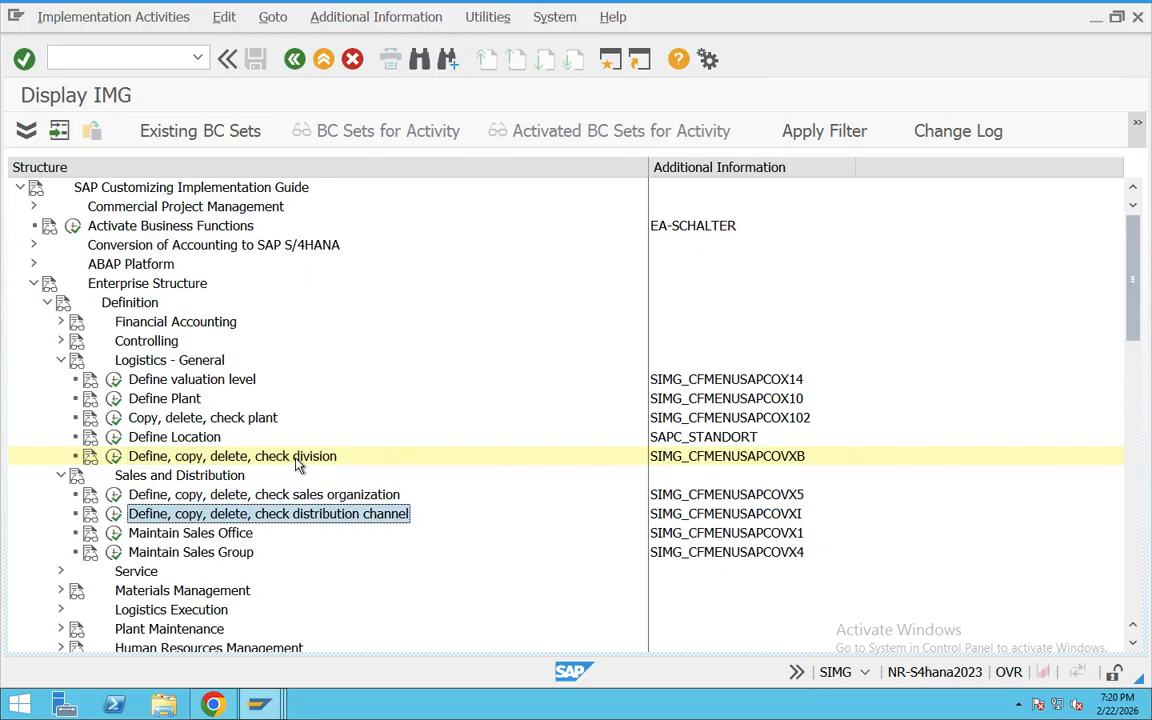
pyautogui.click(296, 460)
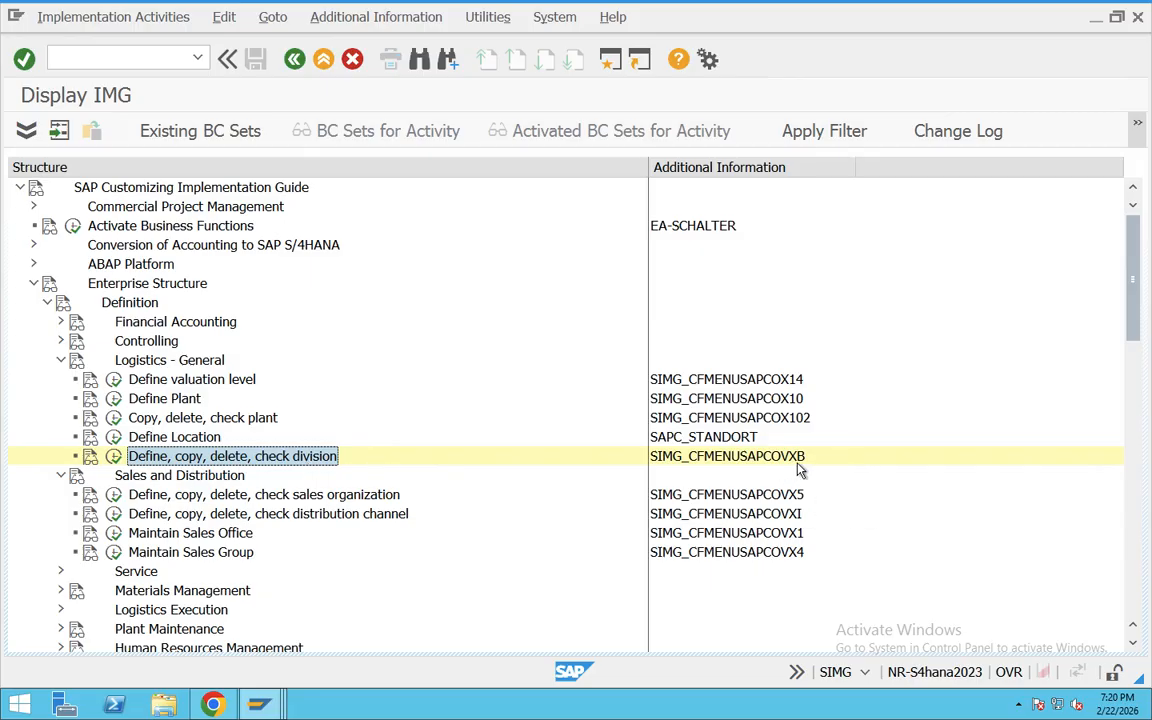
pyautogui.click(113, 456)
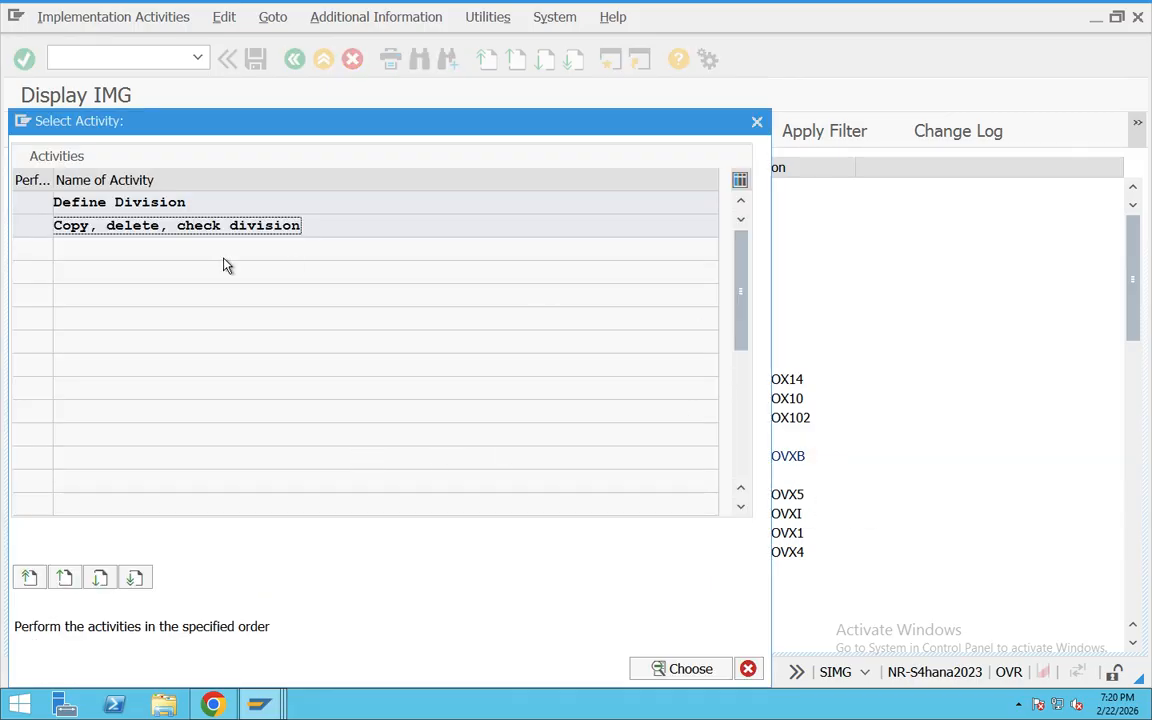
pyautogui.doubleClick(192, 205)
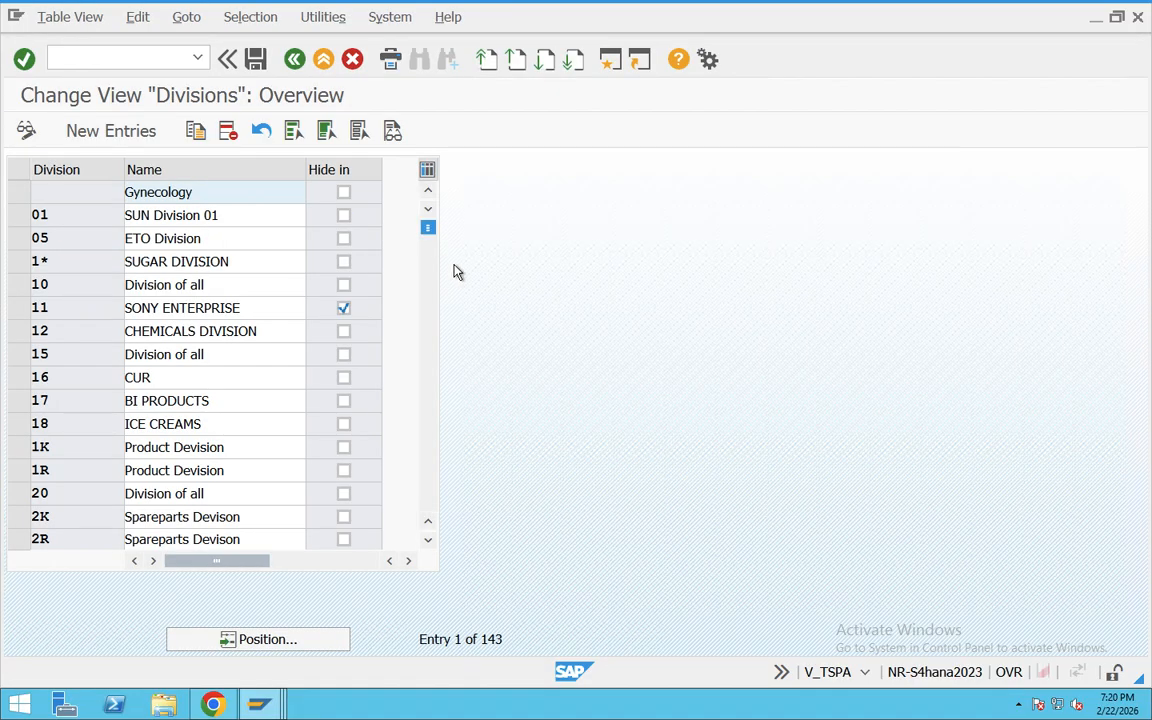
# Step: Add a new division entry with key T3 and the name Division
pyautogui.click(105, 128)
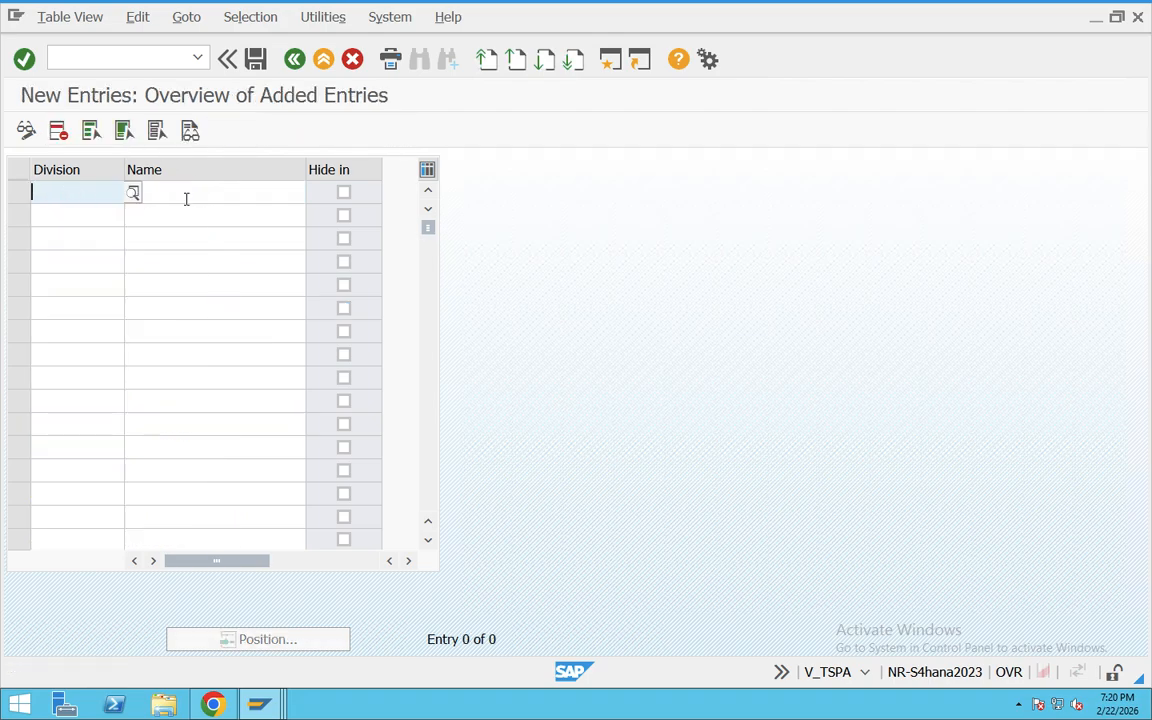
pyautogui.write('T3')
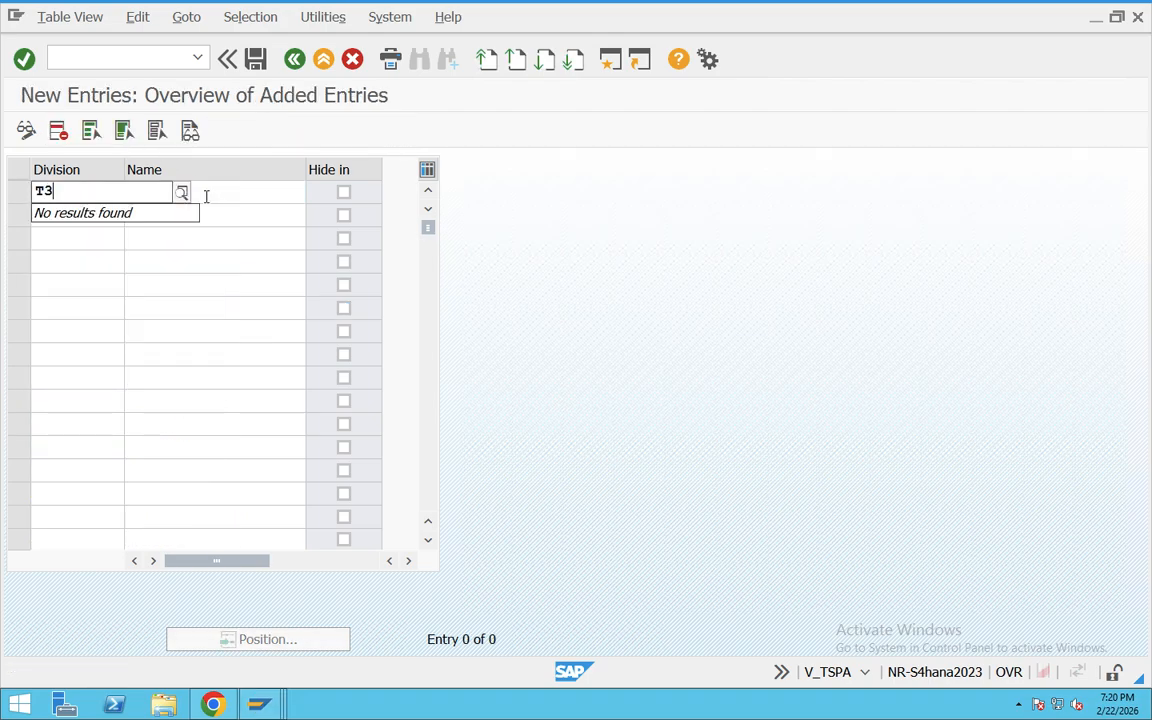
pyautogui.click(222, 197)
pyautogui.write('Divi')
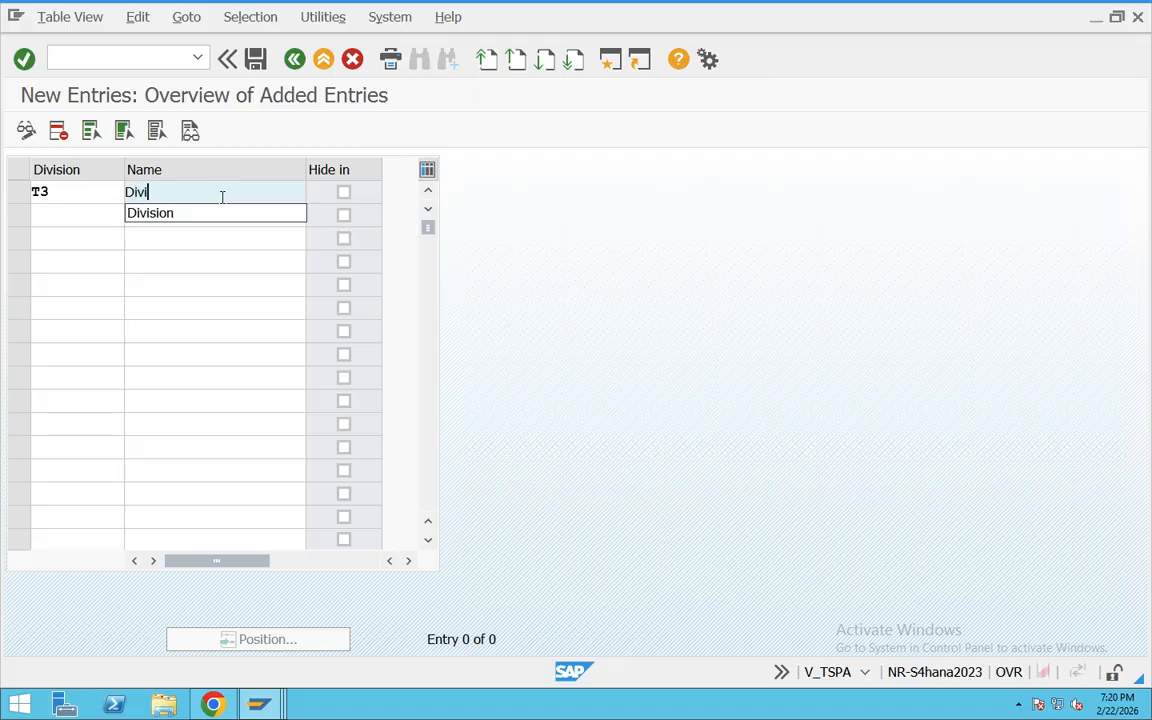
pyautogui.write('sion')
pyautogui.press('Return')
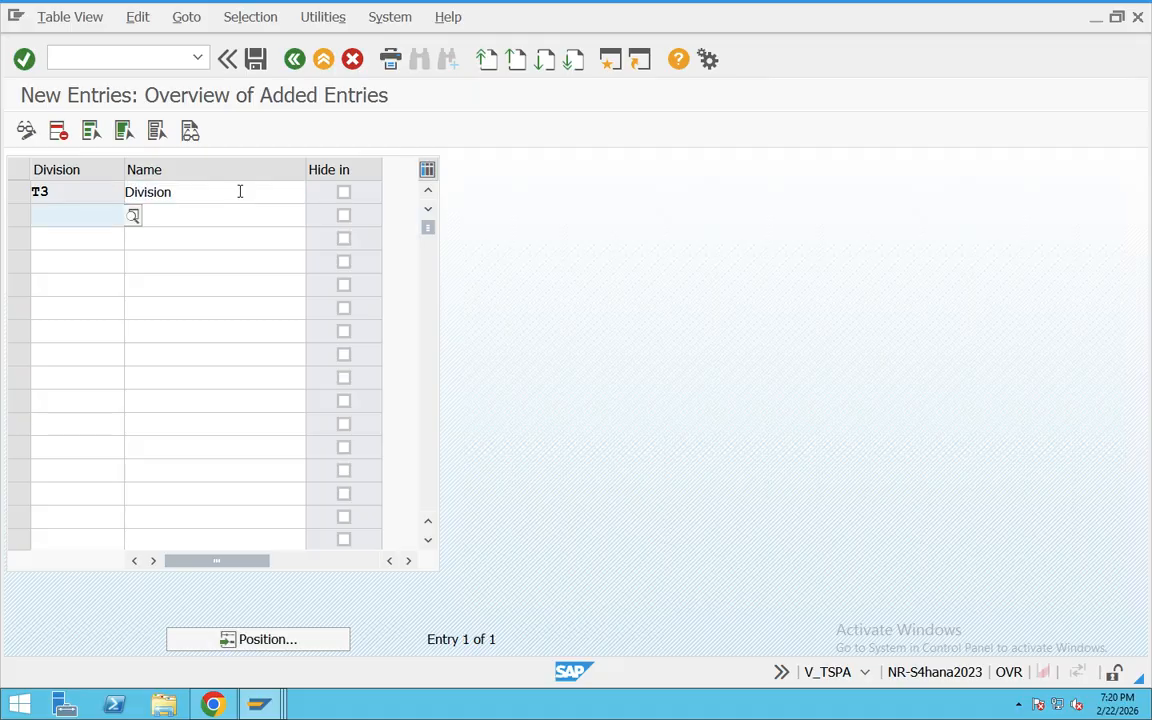
# Step: Save the new division T3 and highlight its row in the table
pyautogui.moveTo(206, 195); pyautogui.dragTo(72, 195)
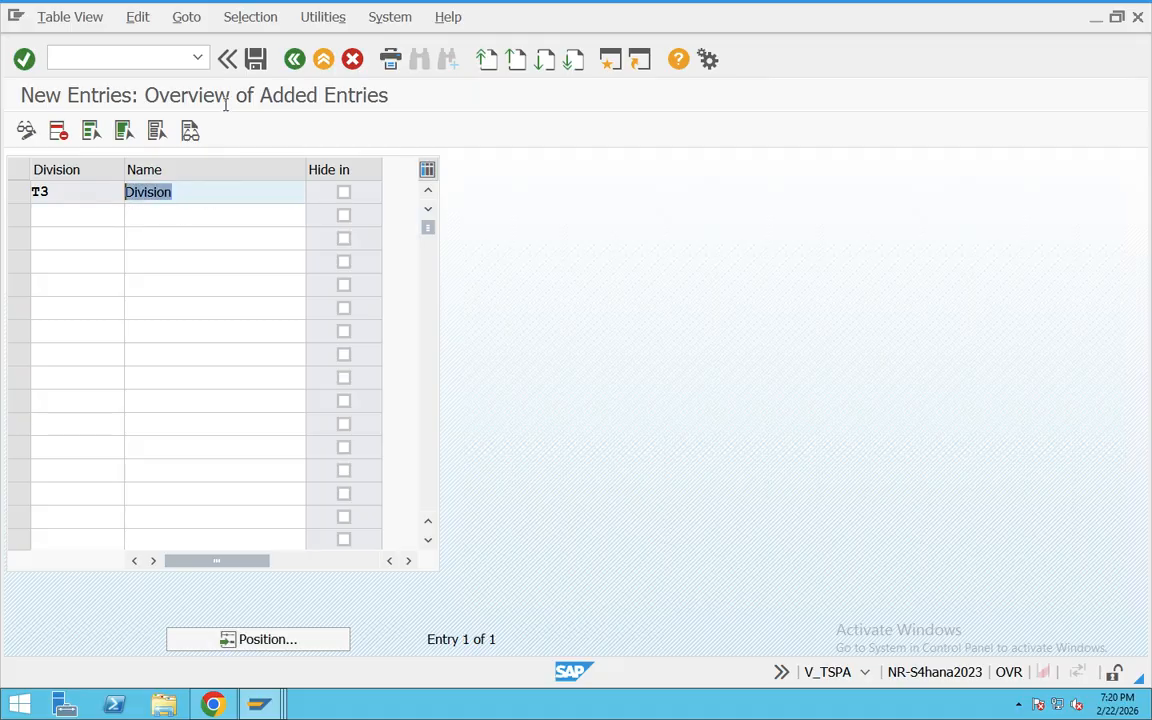
pyautogui.click(255, 59)
pyautogui.click(316, 371)
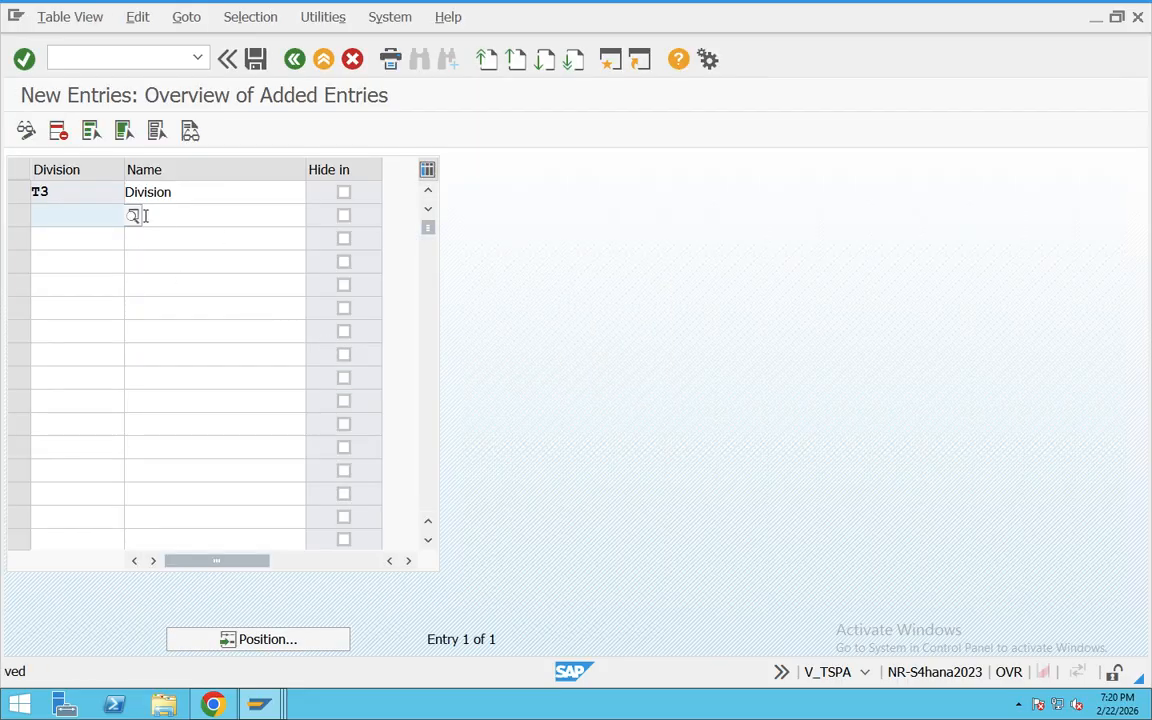
pyautogui.moveTo(180, 195); pyautogui.dragTo(36, 191)
pyautogui.click(18, 190)
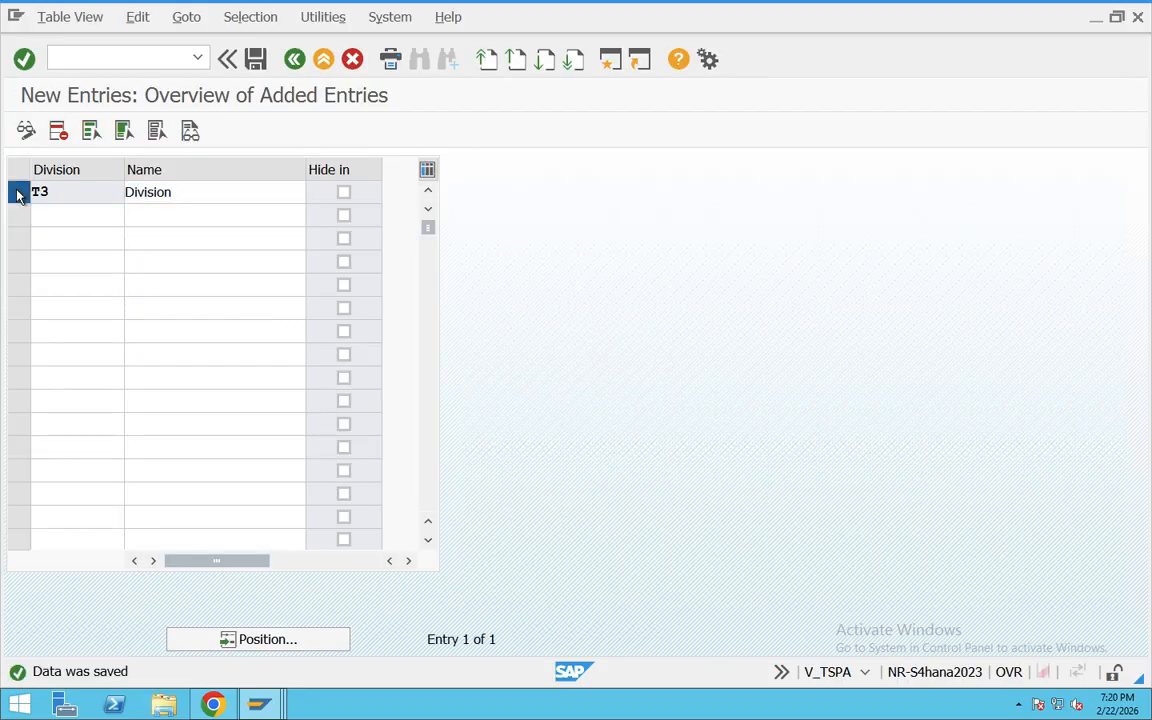
pyautogui.moveTo(185, 191); pyautogui.dragTo(34, 193)
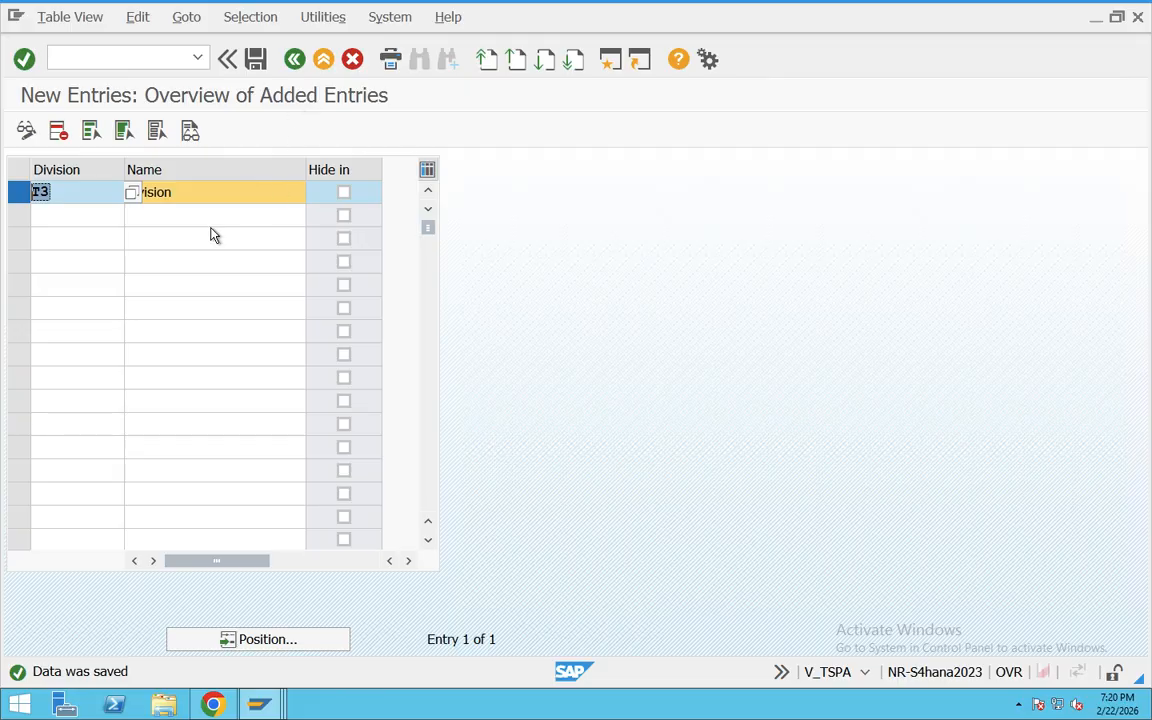
# Step: Switch to the SD organisation structure document and review the hierarchy, highlighting levels from Company Code down to Sales Group
pyautogui.hotkey('ctrl', 'Right')
pyautogui.scroll(5, 524, 440)
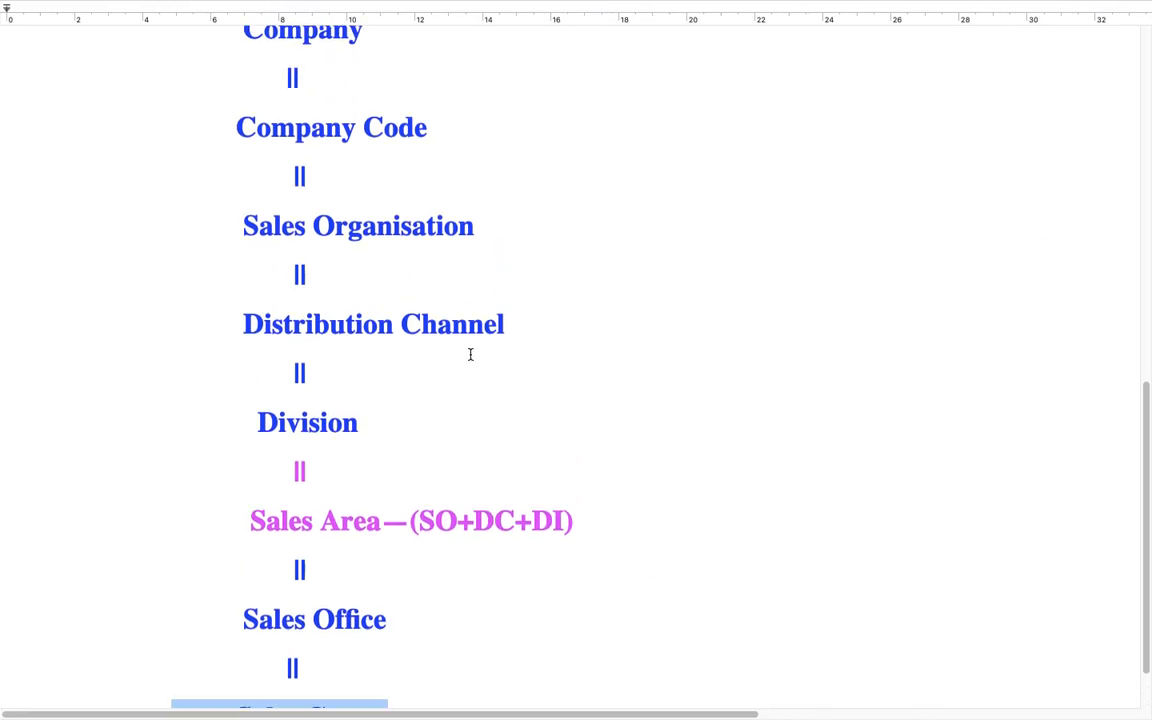
pyautogui.moveTo(440, 291); pyautogui.dragTo(162, 302)
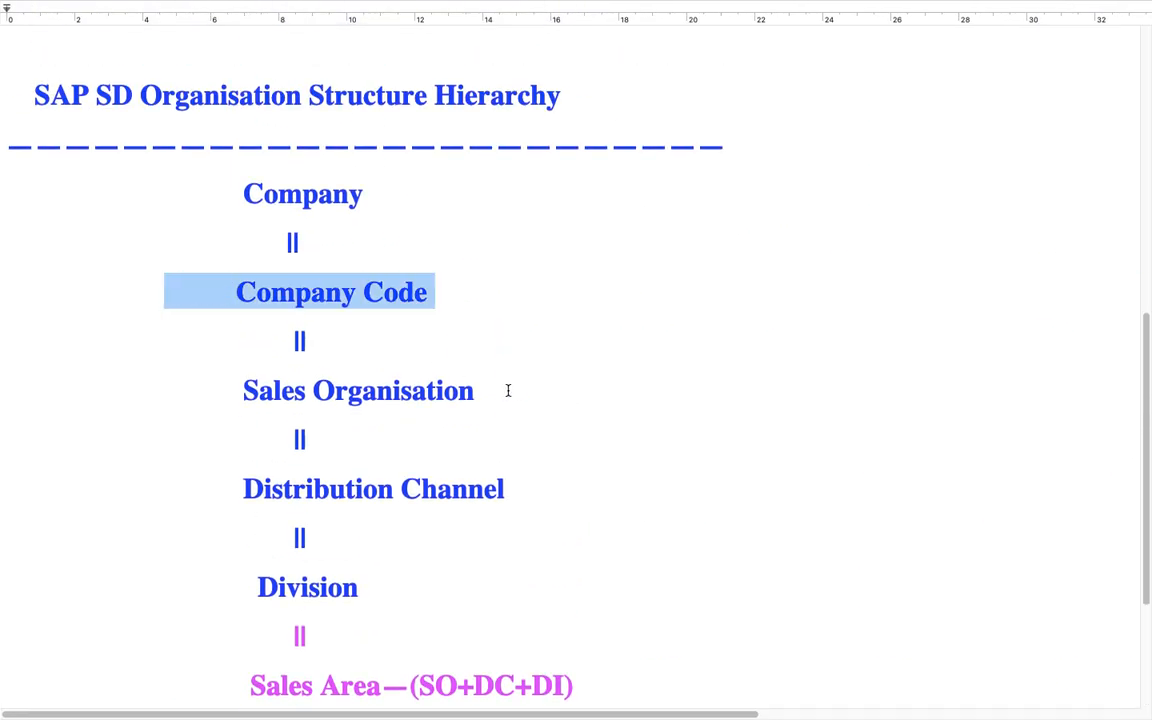
pyautogui.moveTo(508, 390); pyautogui.dragTo(211, 393)
pyautogui.moveTo(540, 489); pyautogui.dragTo(231, 489)
pyautogui.moveTo(324, 537); pyautogui.dragTo(232, 535)
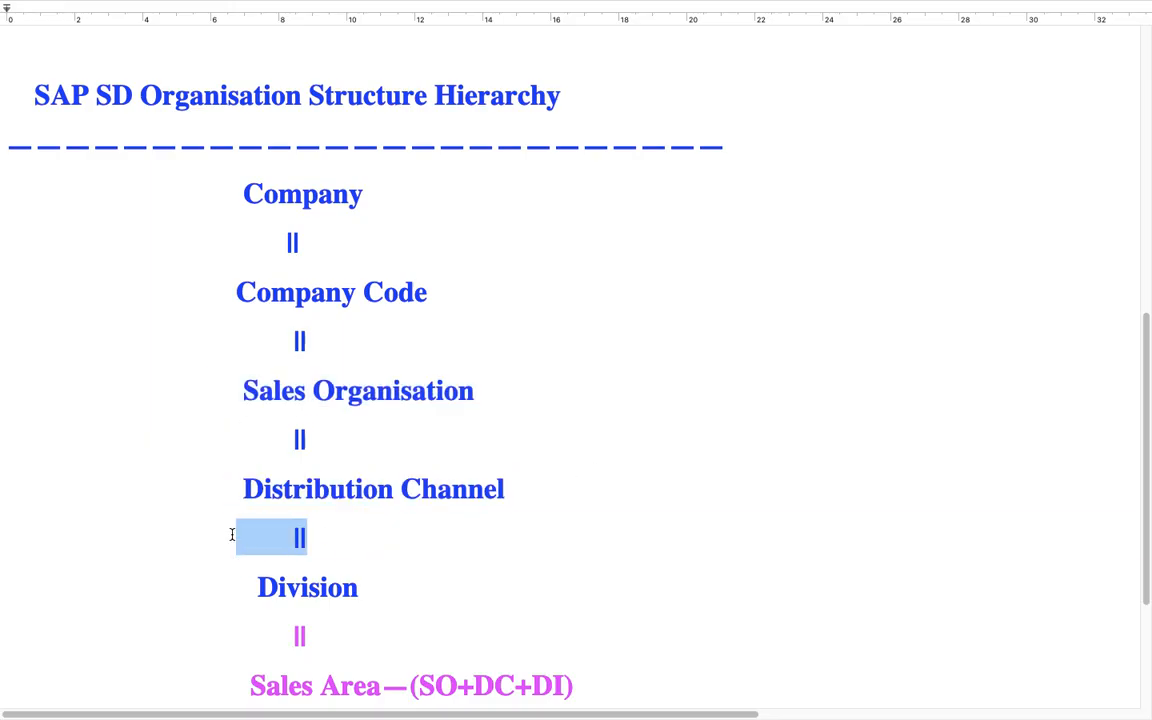
pyautogui.scroll(-3, 524, 499)
pyautogui.moveTo(575, 547); pyautogui.dragTo(230, 547)
pyautogui.scroll(-2, 421, 546)
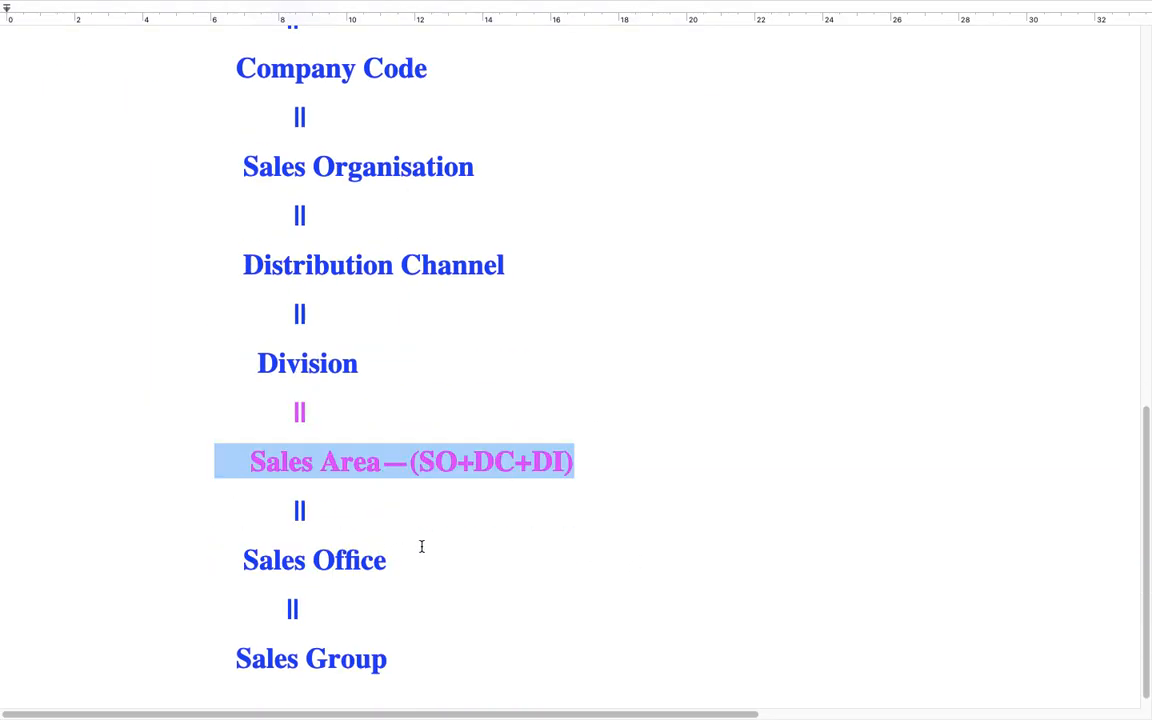
pyautogui.moveTo(396, 560); pyautogui.dragTo(209, 561)
pyautogui.moveTo(389, 657); pyautogui.dragTo(208, 556)
pyautogui.scroll(-1, 229, 523)
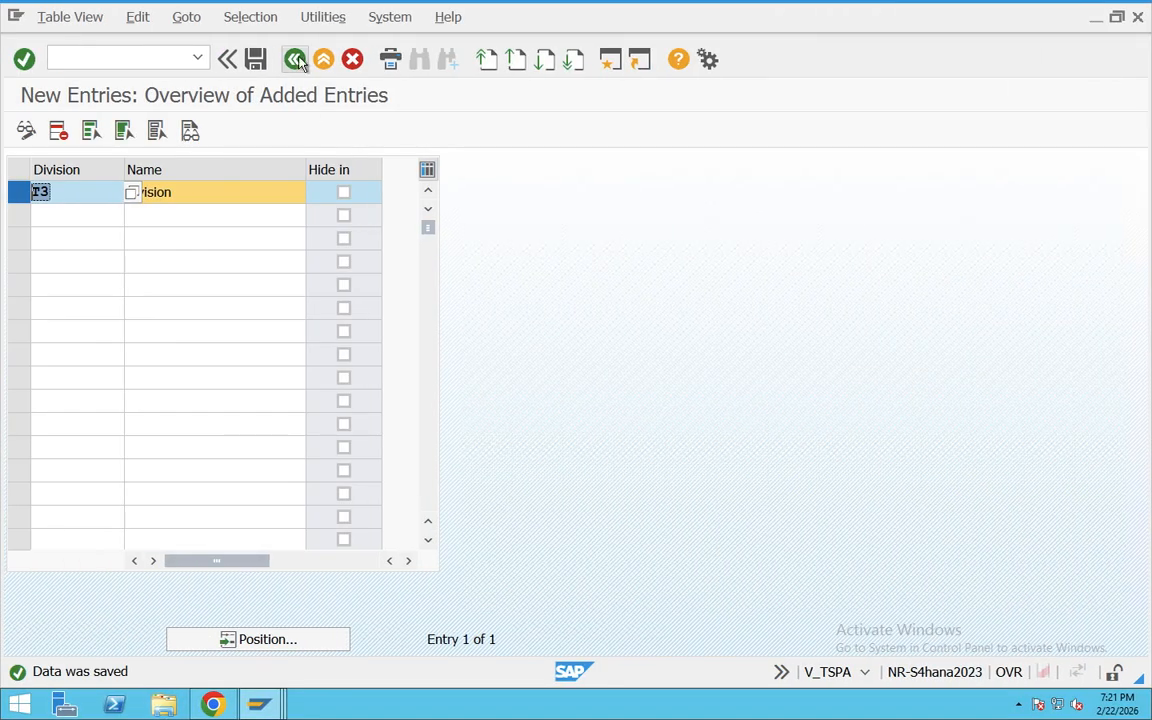
# Step: Switch to SAP, leave the Divisions table and open Maintain Sales Office under Sales and Distribution in the customizing tree
pyautogui.click(295, 60)
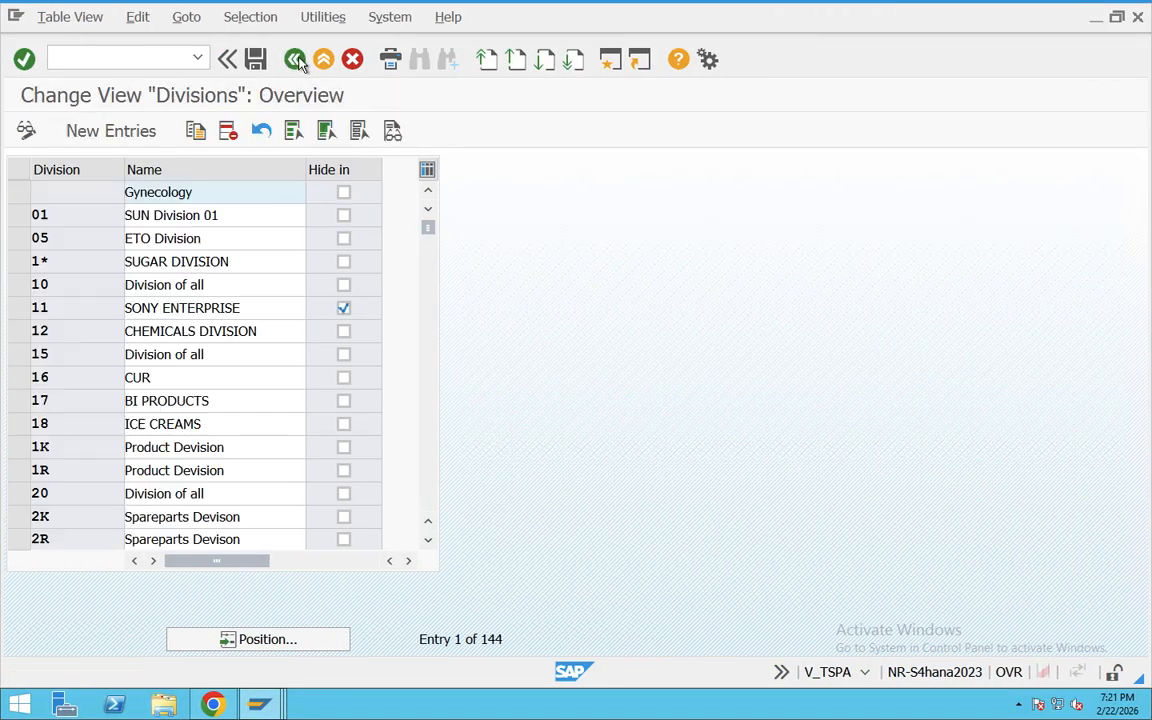
pyautogui.click(296, 60)
pyautogui.click(757, 121)
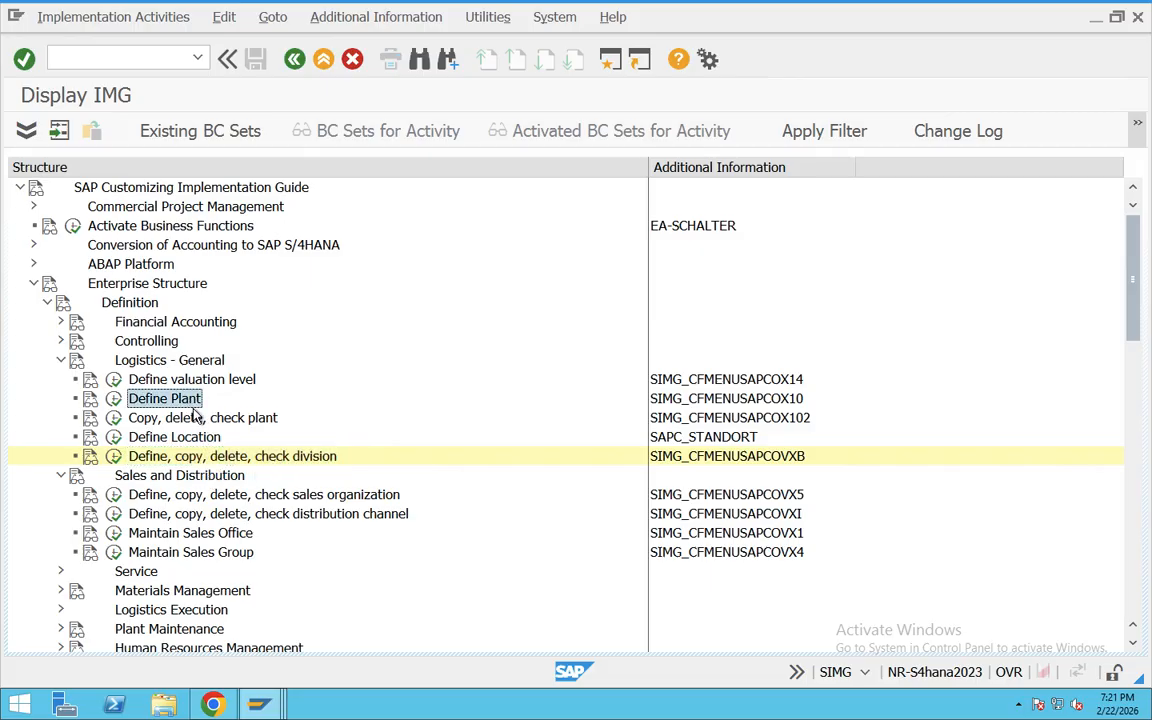
pyautogui.scroll(-1, 365, 462)
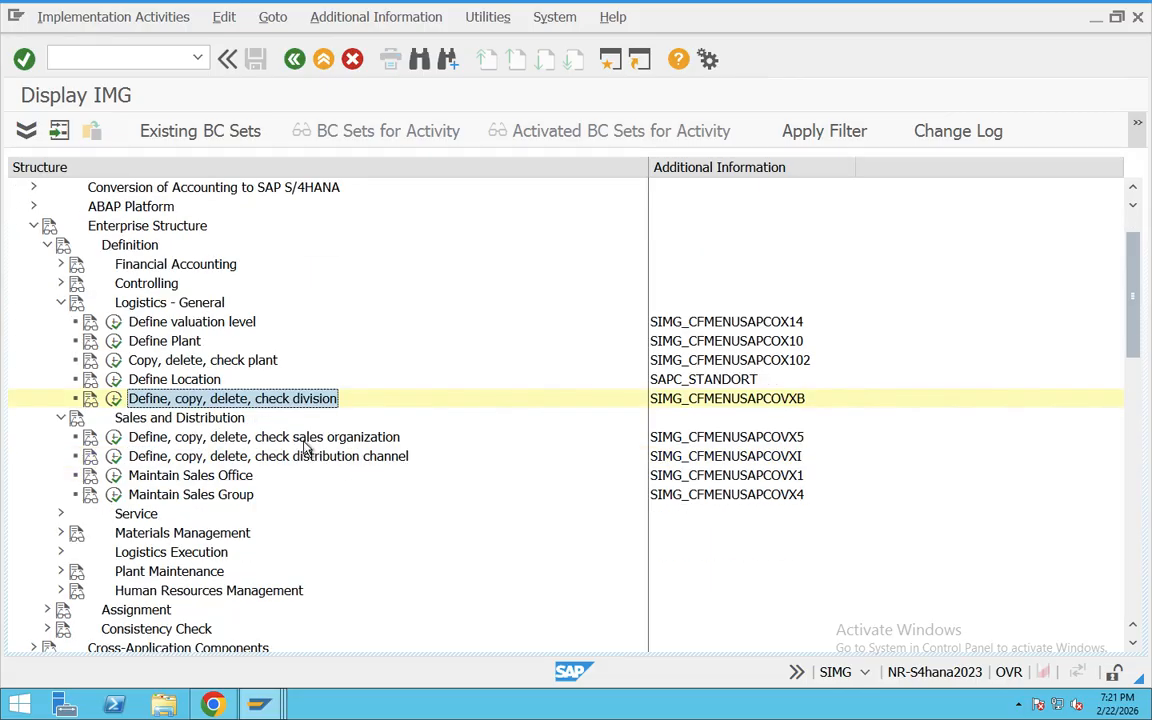
pyautogui.click(200, 476)
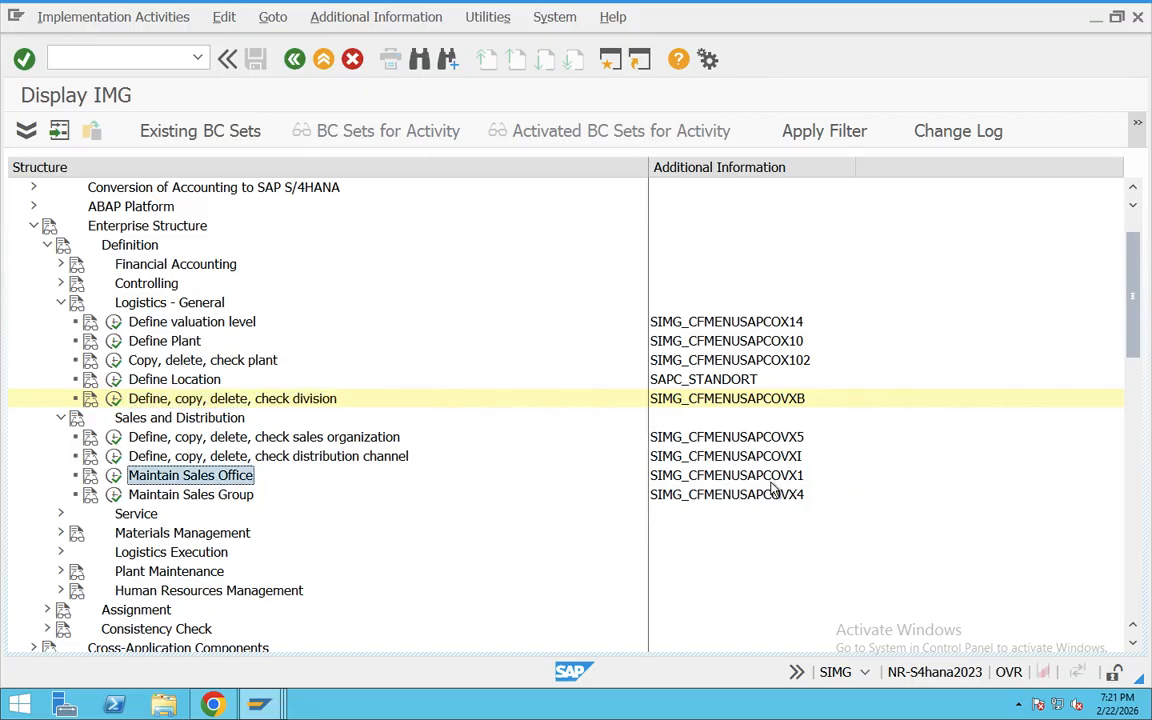
pyautogui.click(113, 476)
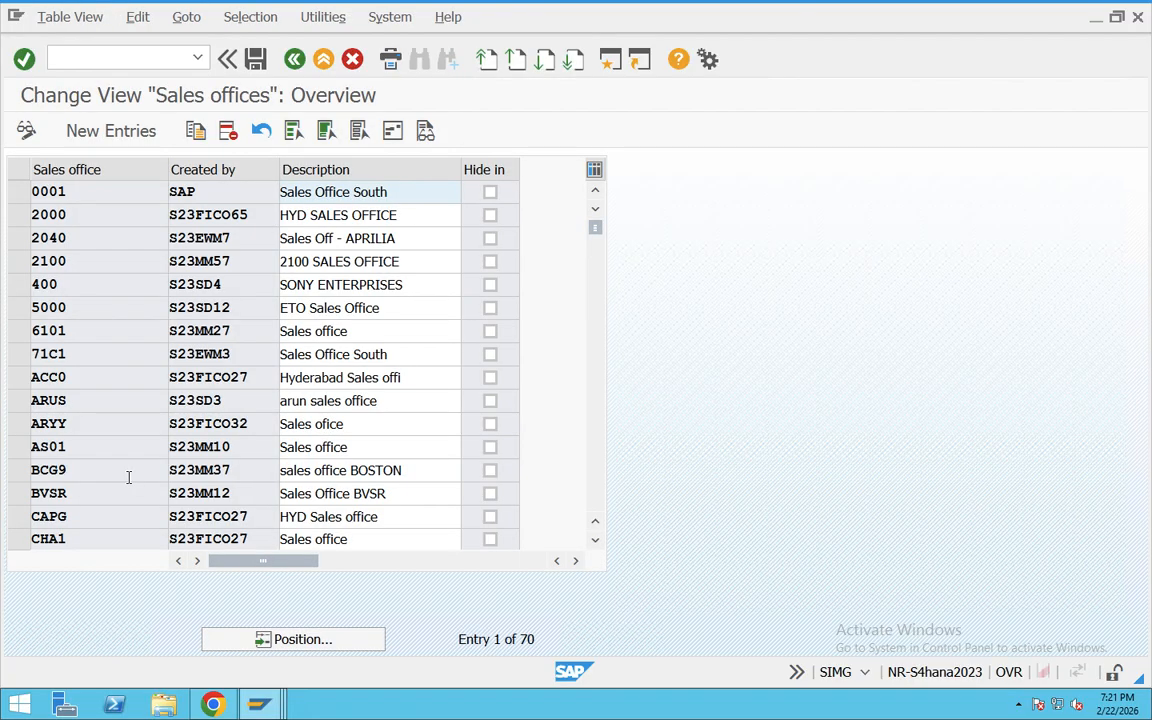
# Step: Add a new sales office entry with key TA03 and description Sales office, and bring up its address form
pyautogui.click(80, 132)
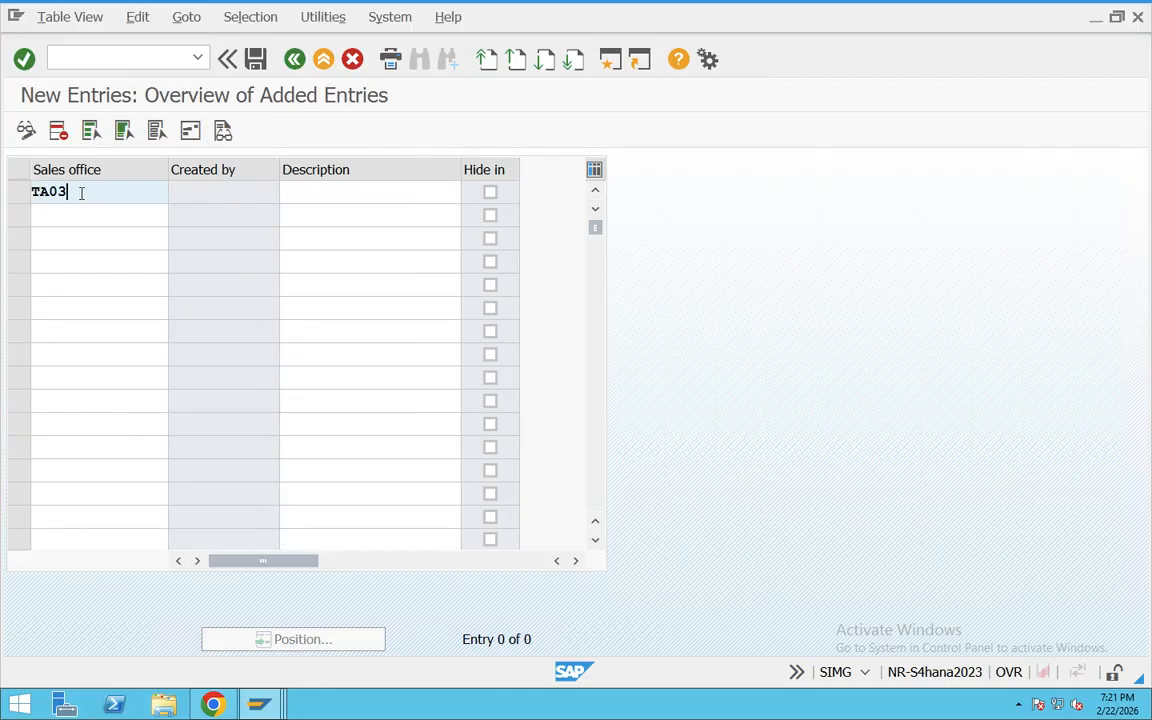
pyautogui.write('TA03')
pyautogui.click(355, 189)
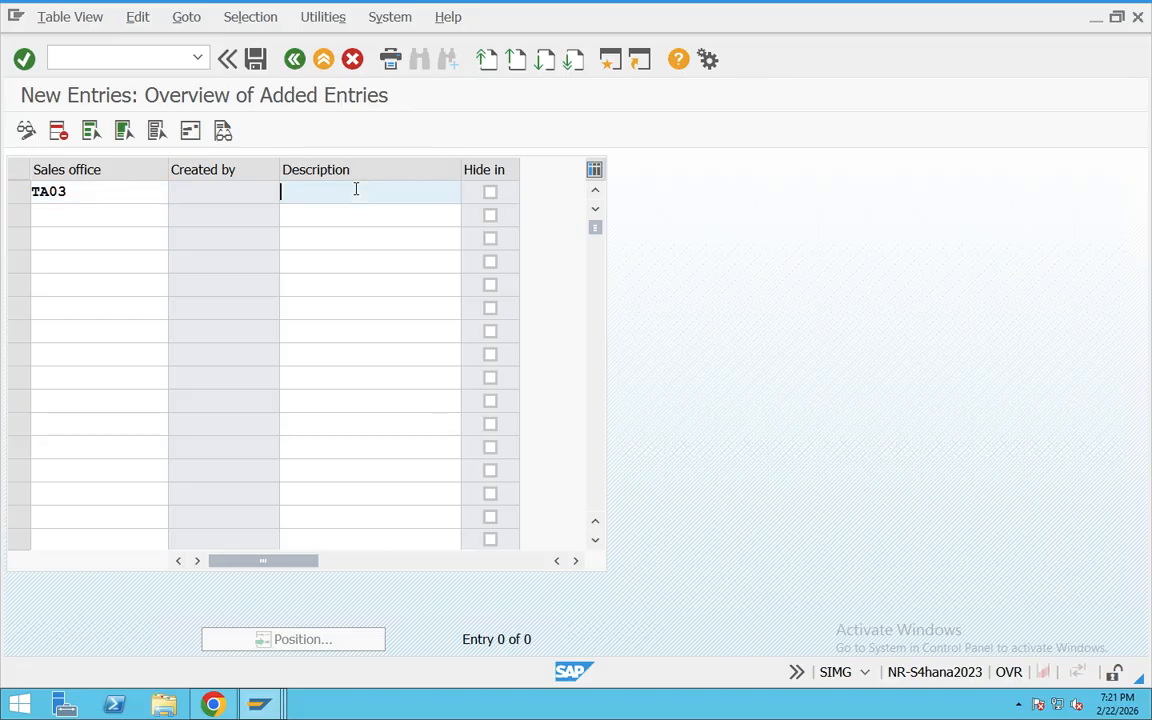
pyautogui.write('SA')
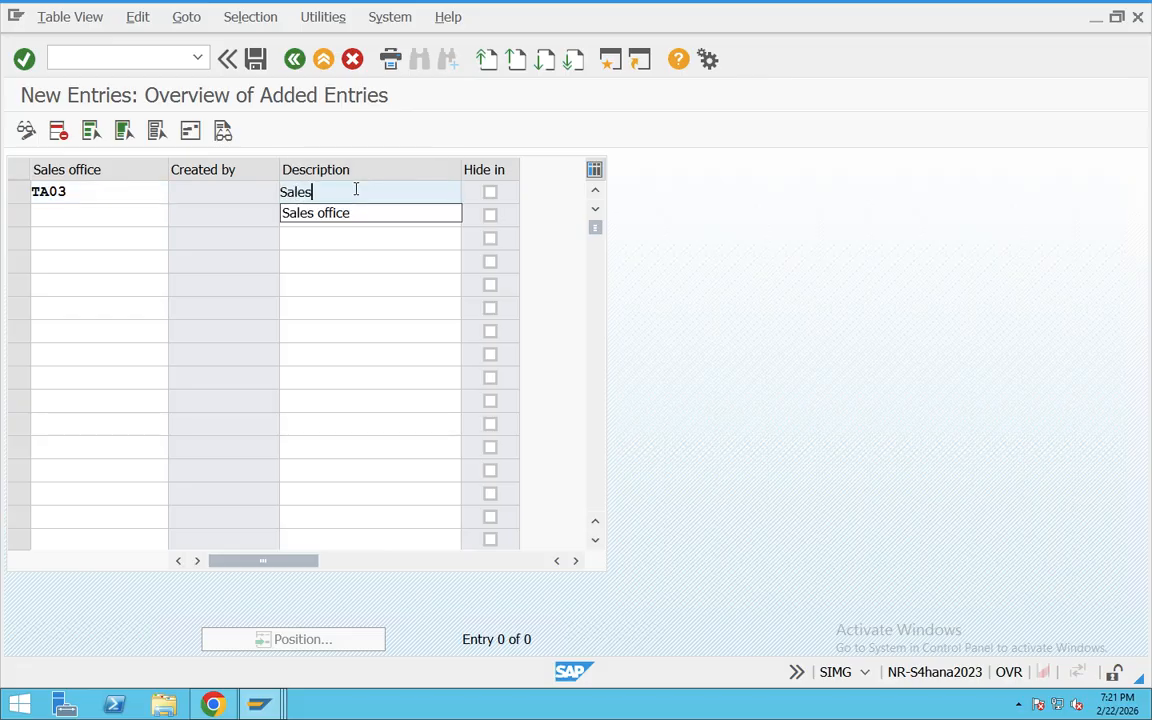
pyautogui.press('Return')
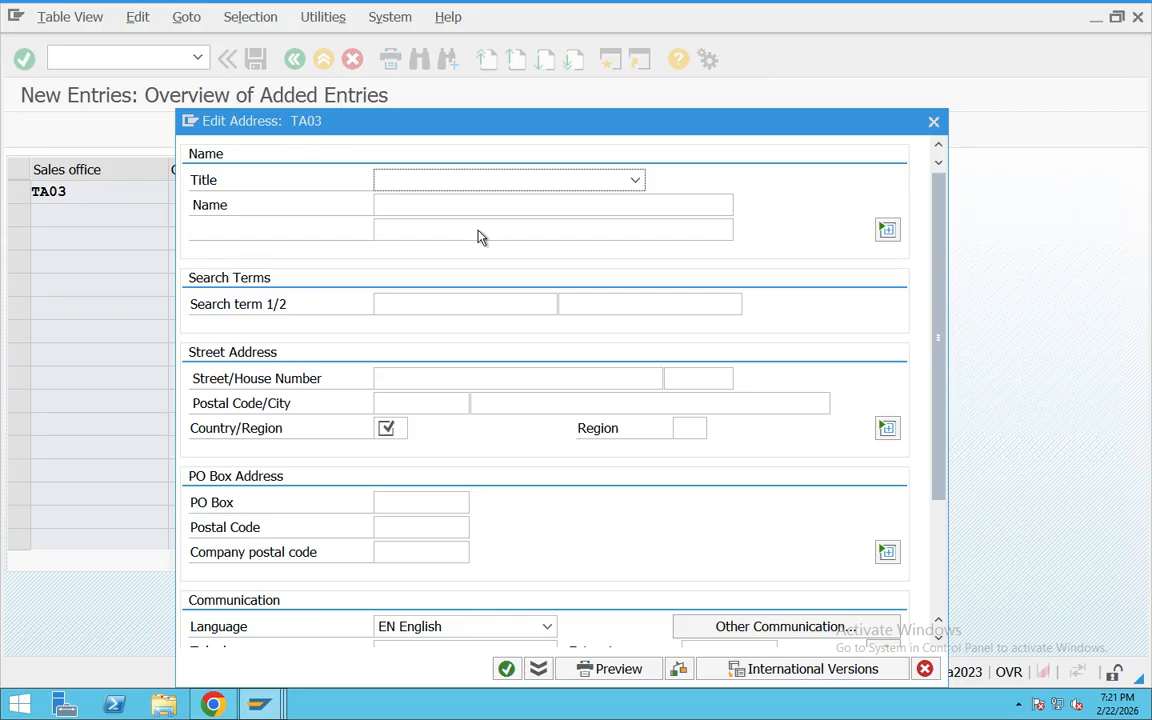
# Step: Set the TA03 address country to IN and fill in the street and house number
pyautogui.click(405, 428)
pyautogui.write('I')
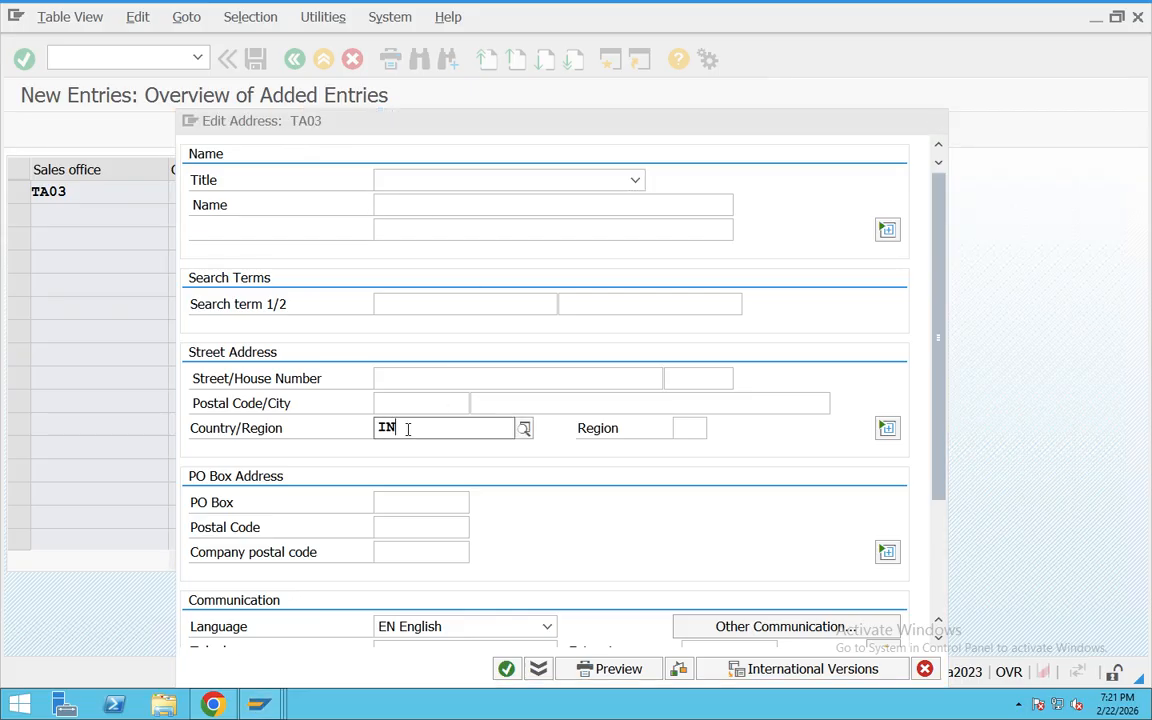
pyautogui.write('N')
pyautogui.click(402, 377)
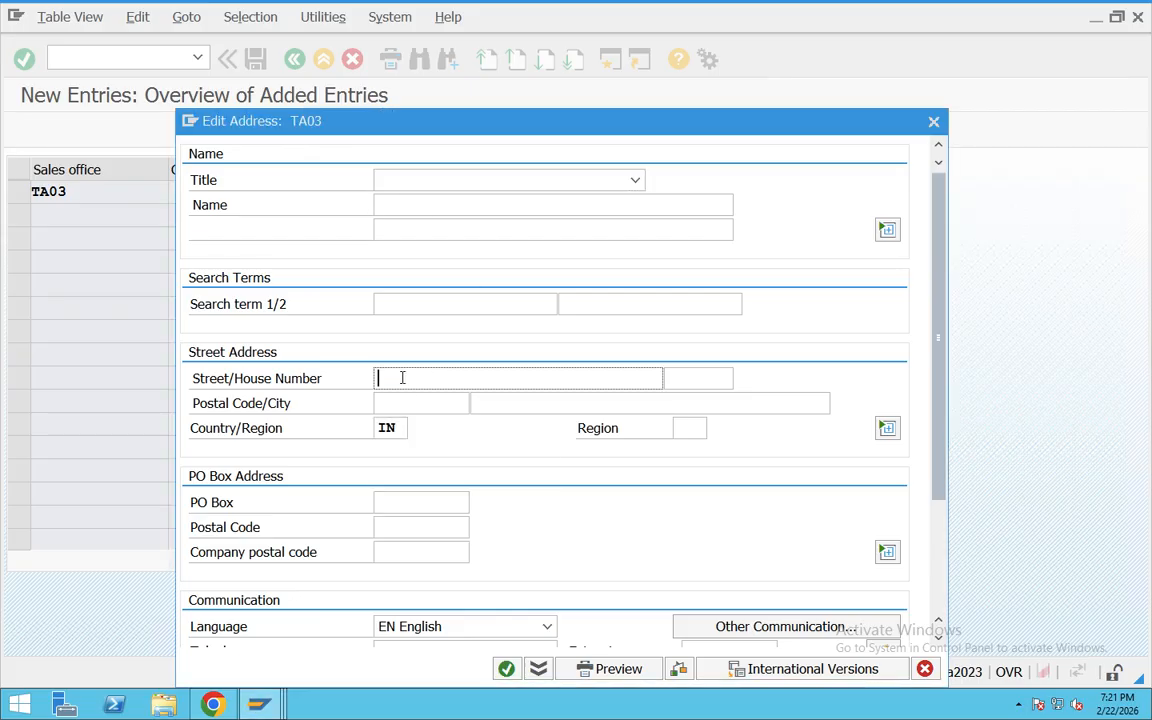
pyautogui.write('Bangalore')
pyautogui.click(714, 377)
pyautogui.write('45/')
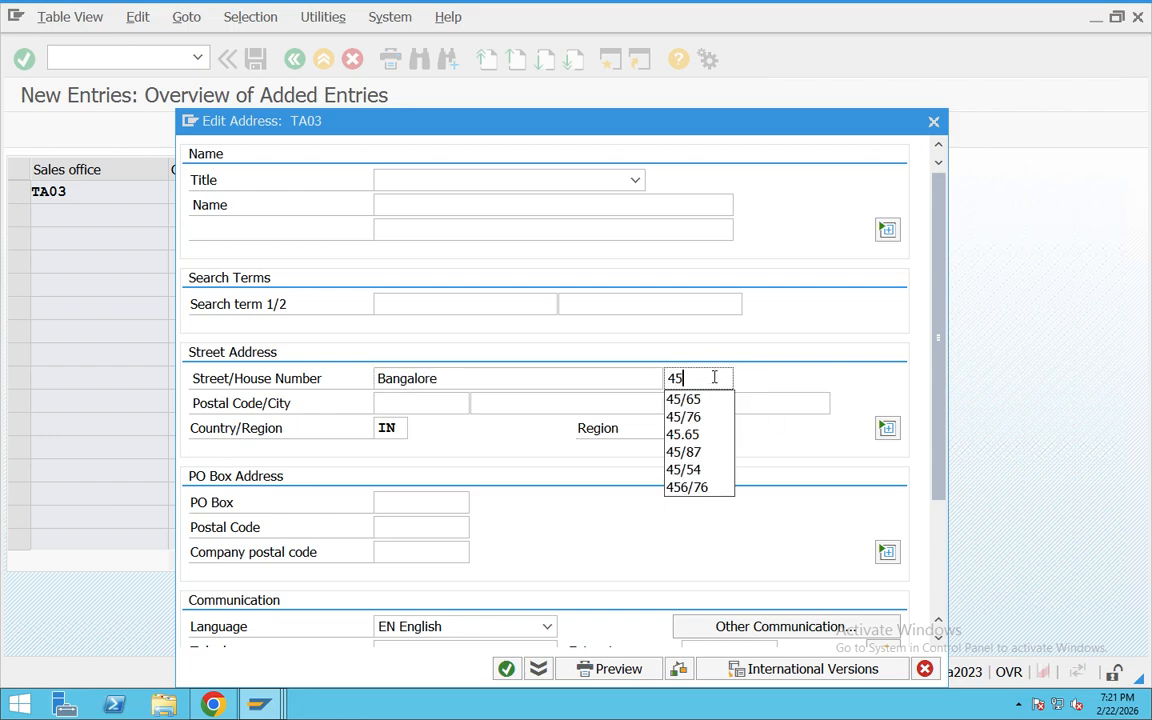
pyautogui.click(683, 399)
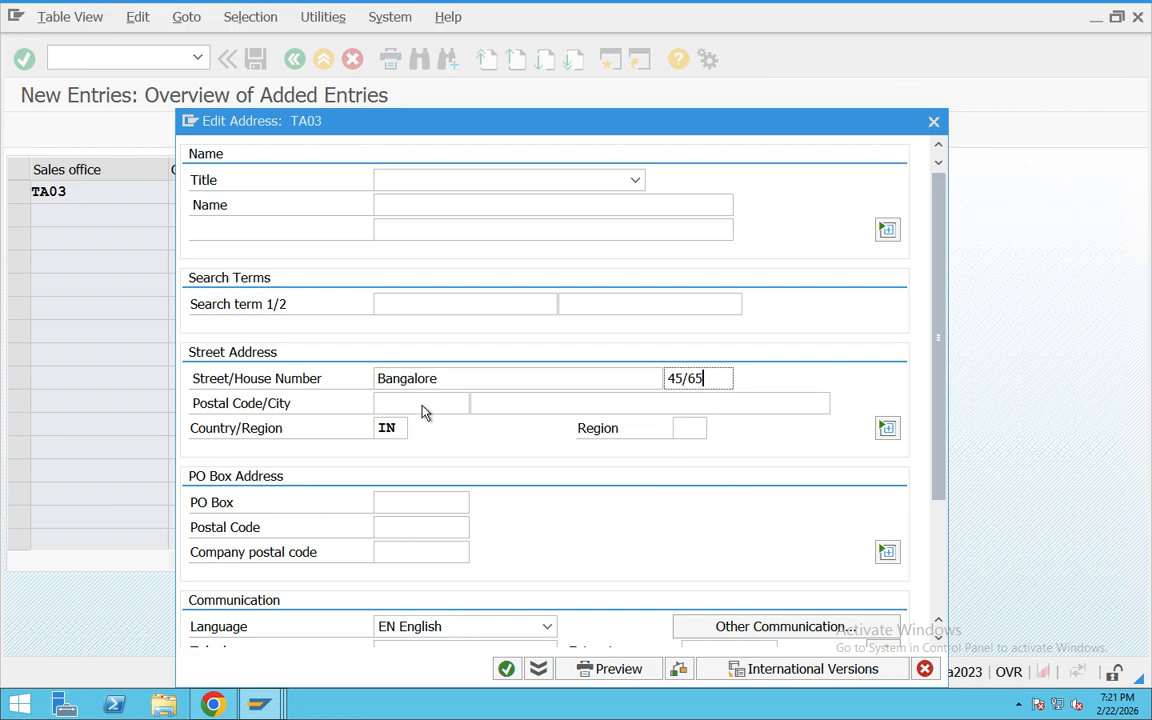
# Step: Fill in the street address's postal code and city, and choose region 01 (Andhra Pradesh)
pyautogui.click(422, 404)
pyautogui.write('560076')
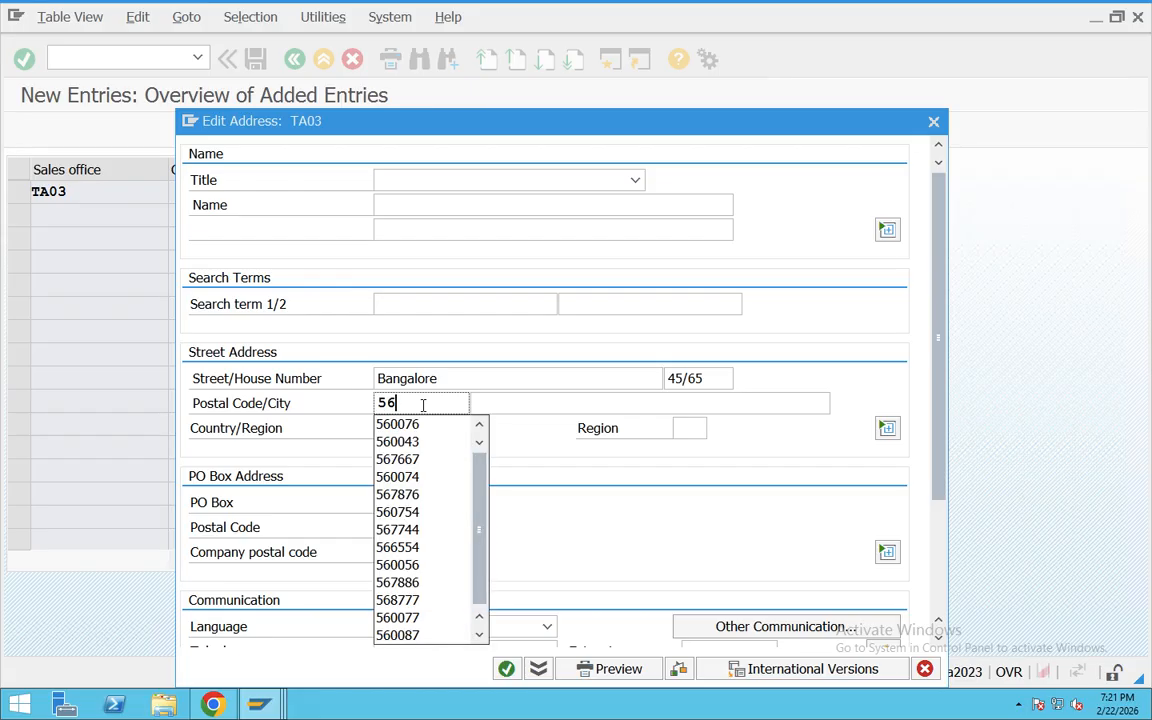
pyautogui.click(538, 402)
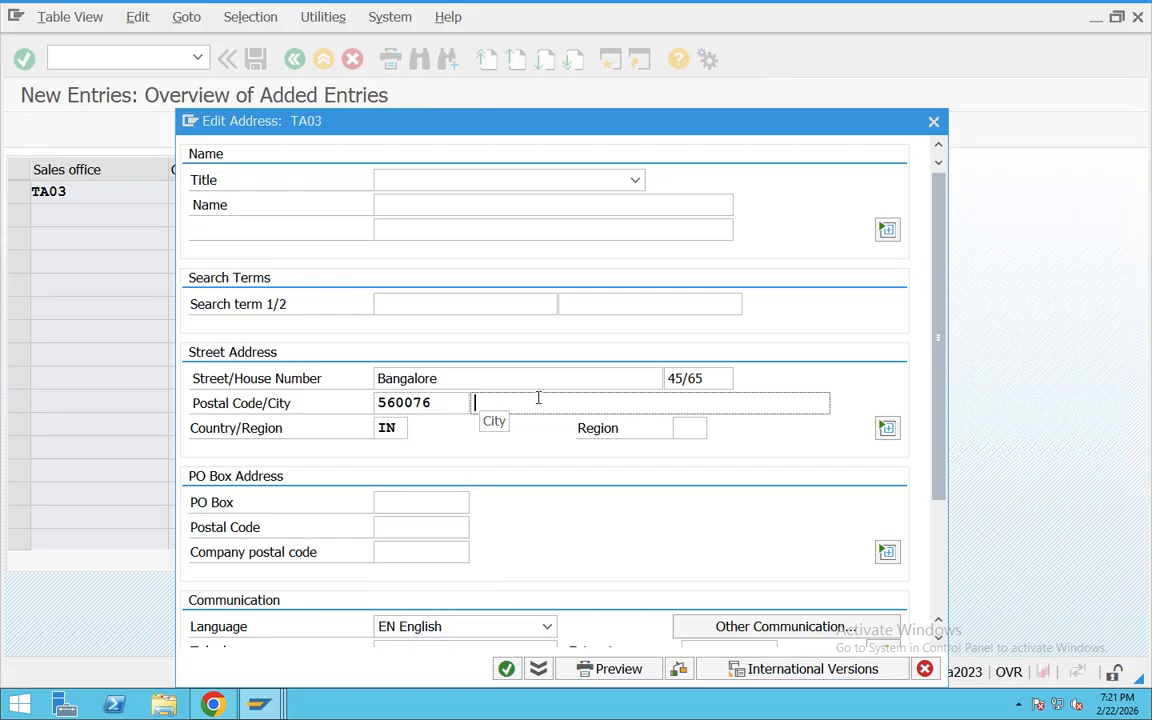
pyautogui.write('Hyd')
pyautogui.click(535, 424)
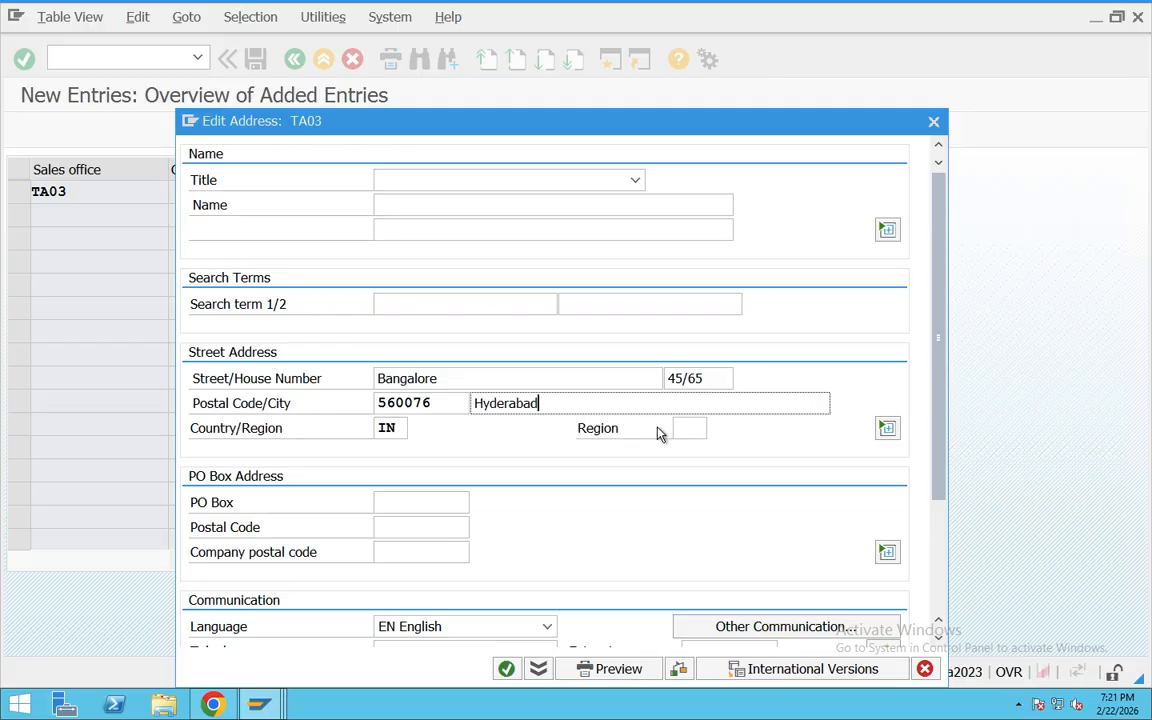
pyautogui.click(690, 428)
pyautogui.click(716, 430)
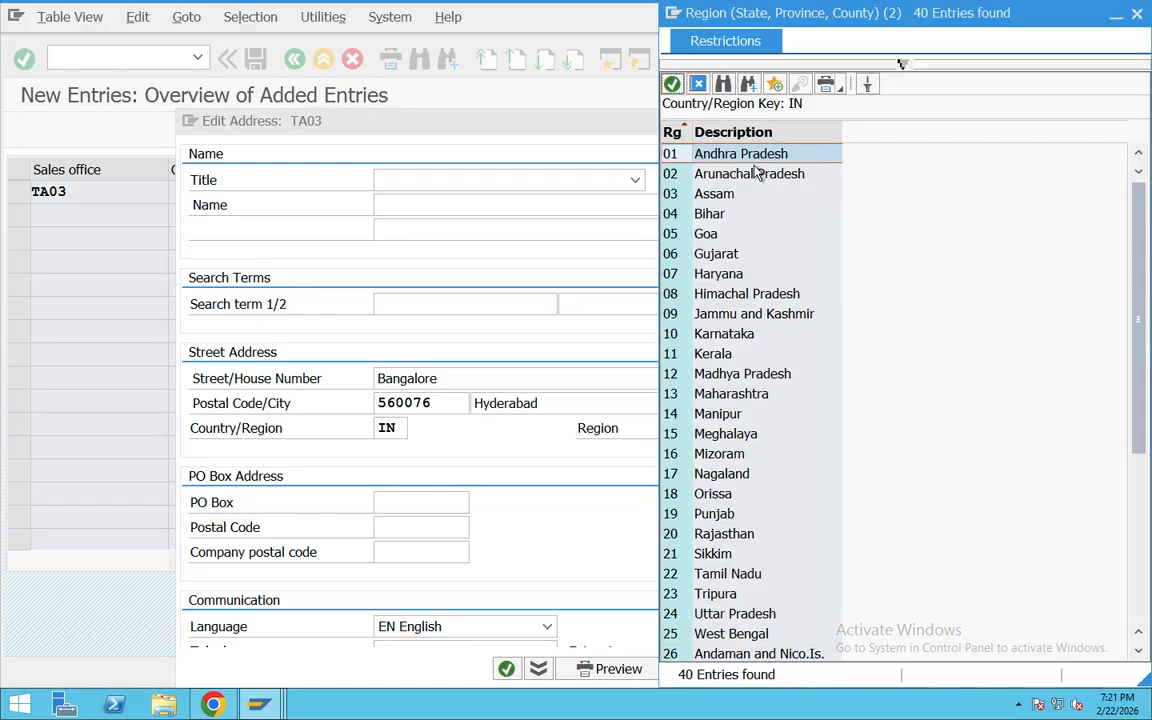
pyautogui.doubleClick(680, 150)
# Step: Copy the street address's postal code into the PO Box and Postal Code fields of the PO box address
pyautogui.doubleClick(410, 404)
pyautogui.hotkey('ctrl', 'c')
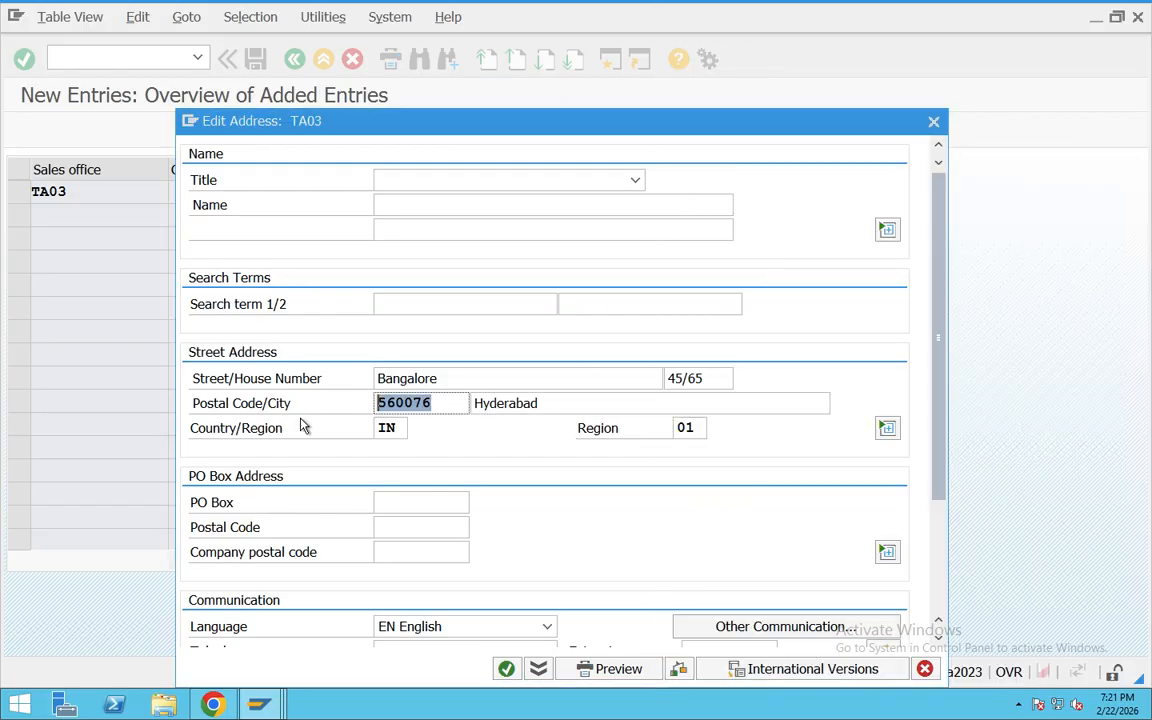
pyautogui.click(404, 503)
pyautogui.hotkey('ctrl', 'v')
pyautogui.click(404, 524)
pyautogui.hotkey('ctrl', 'v')
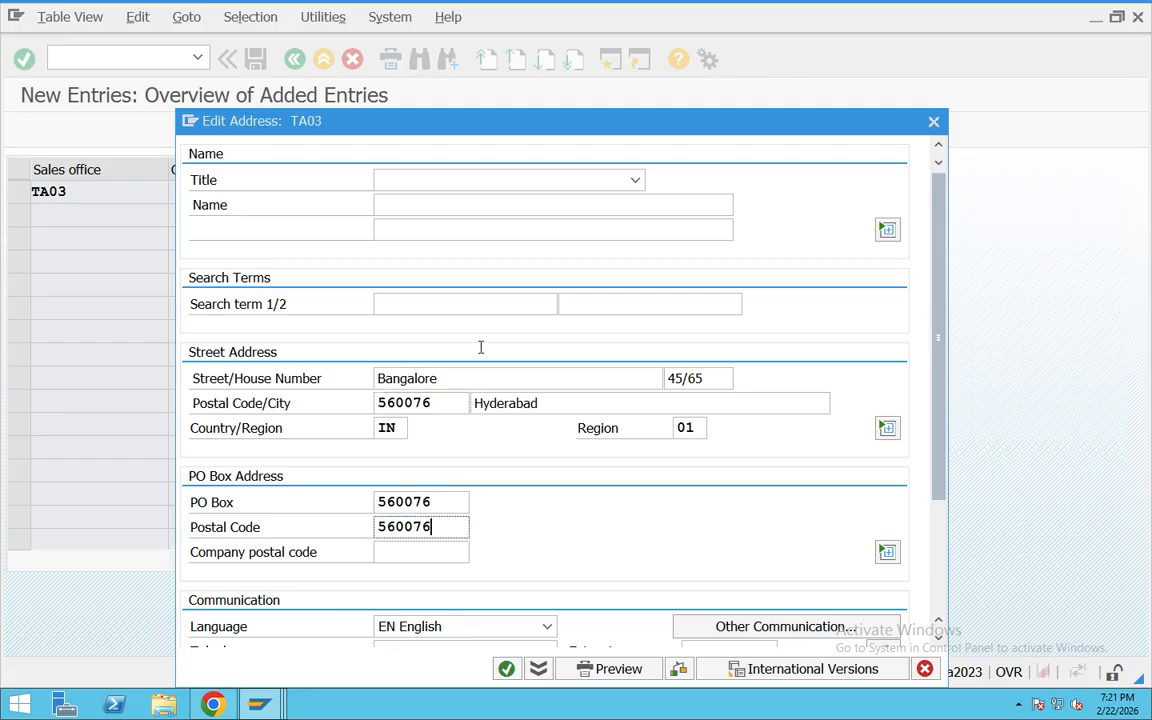
# Step: Set the address title to Company, enter the office name and confirm the address of TA03
pyautogui.click(458, 181)
pyautogui.click(453, 203)
pyautogui.click(532, 206)
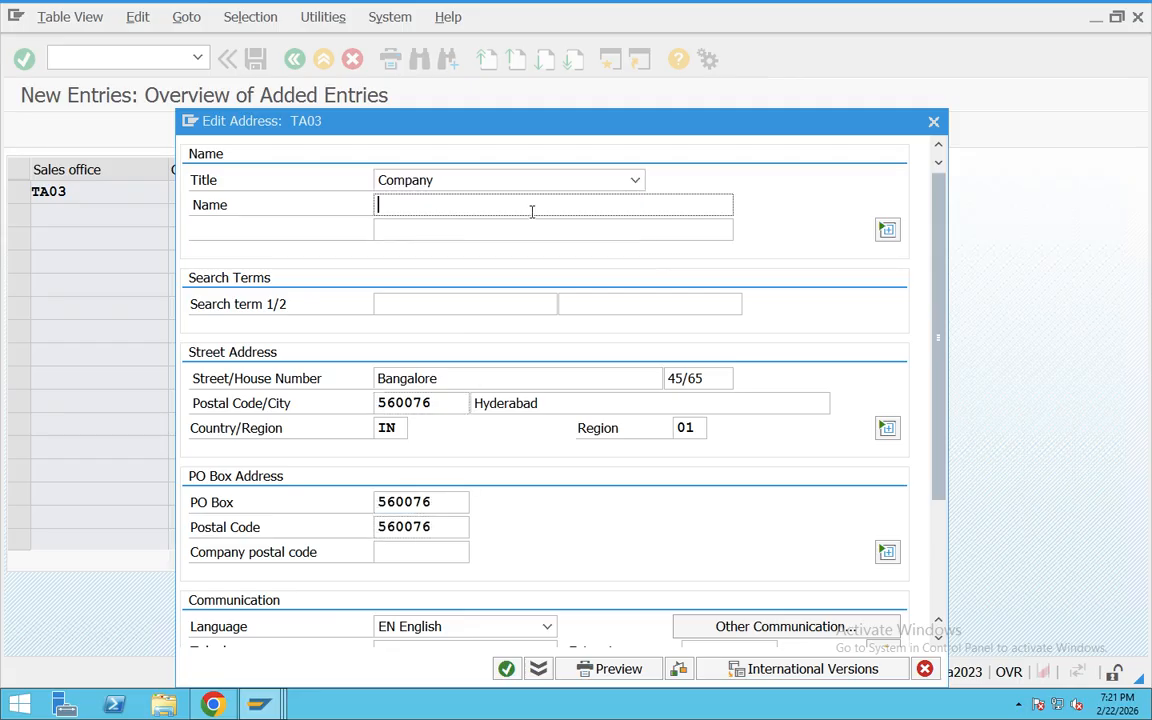
pyautogui.write('angalore')
pyautogui.click(505, 670)
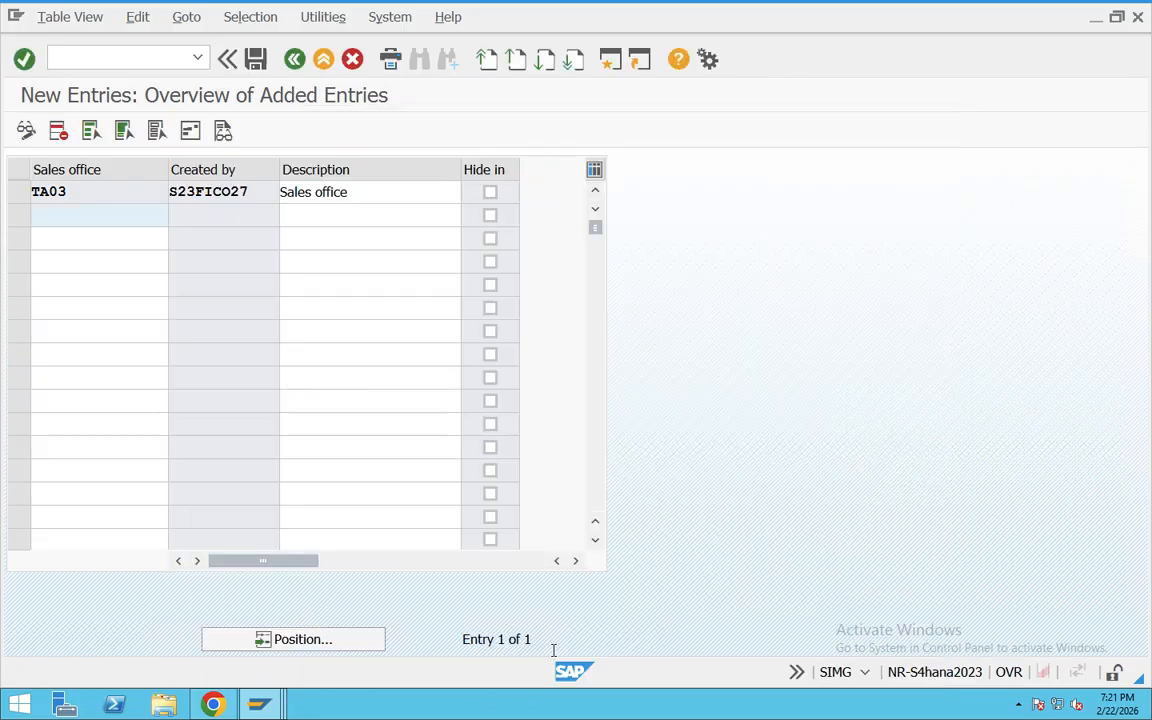
# Step: Save sales office TA03 to the customizing request "Enterprise strucutre _SD" and return to the customizing tree
pyautogui.click(251, 65)
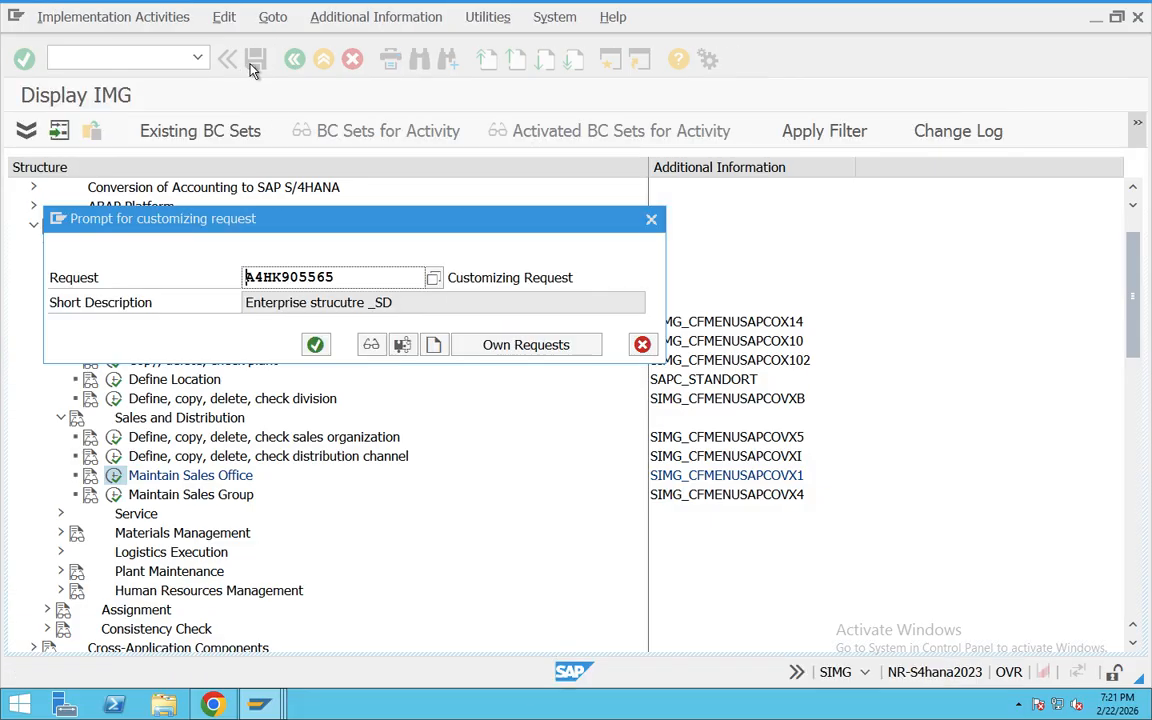
pyautogui.press('Return')
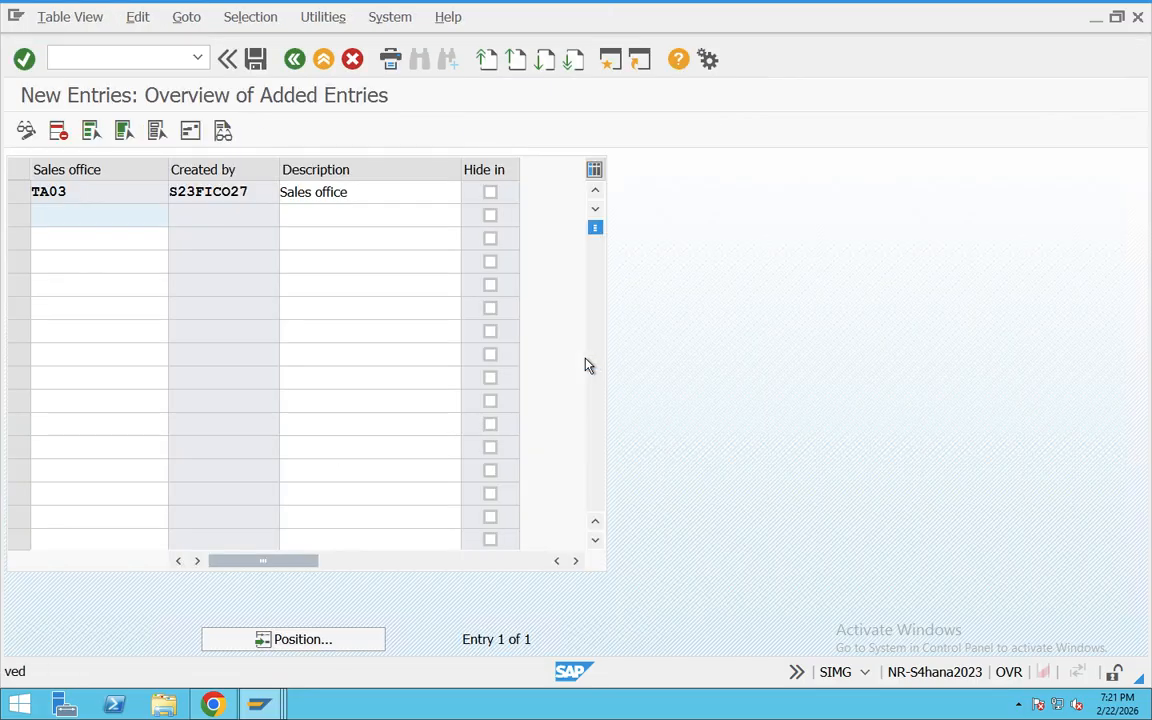
pyautogui.click(295, 59)
pyautogui.click(295, 59)
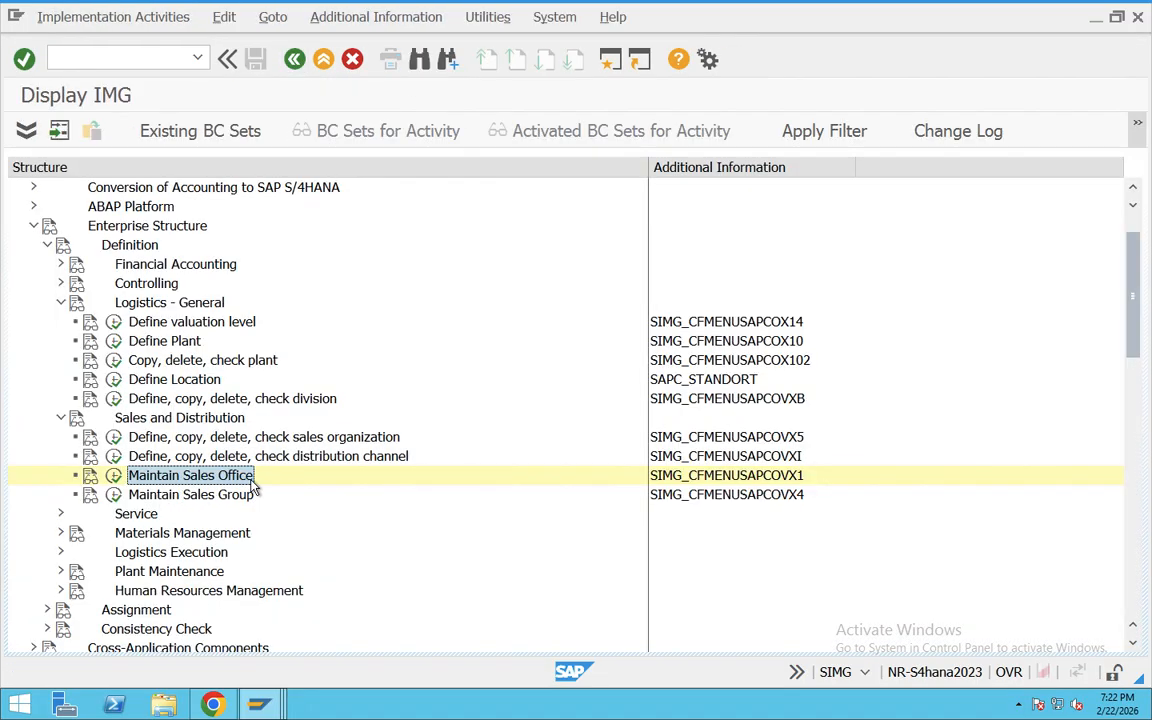
# Step: Open the documentation for Maintain Sales Office, copy its text from the heading down to just before Actions, and switch to the browser
pyautogui.click(90, 475)
pyautogui.moveTo(345, 398); pyautogui.dragTo(68, 113)
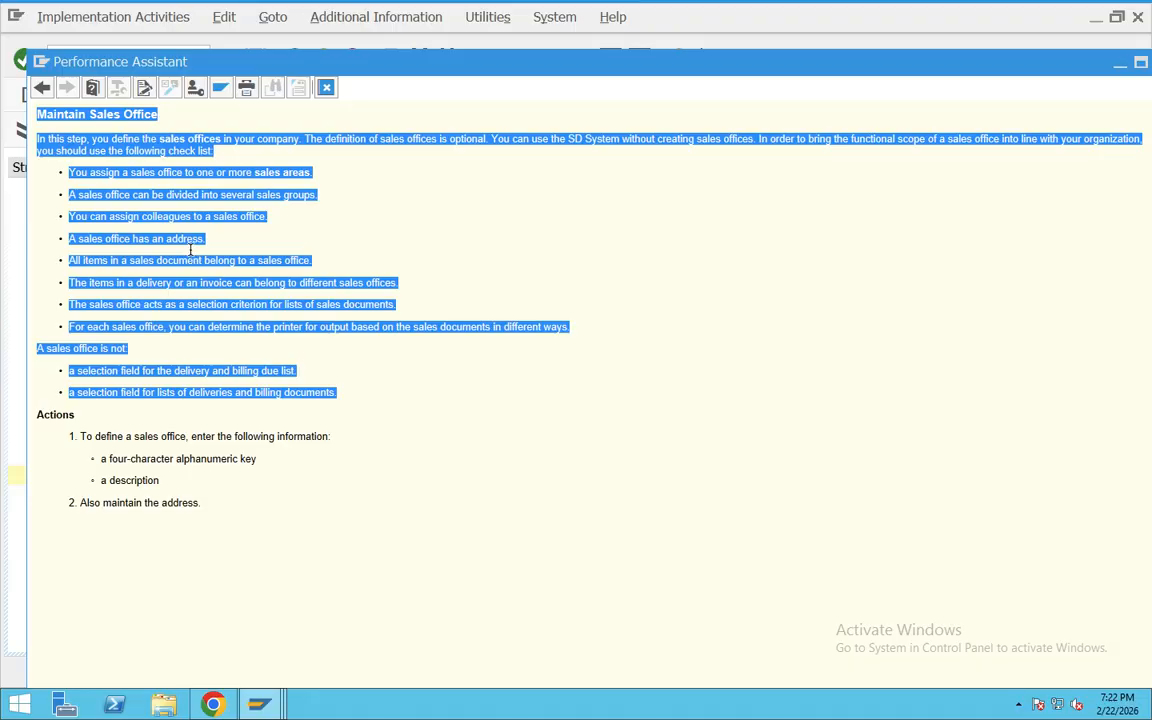
pyautogui.press('super+Tab')
pyautogui.press('super+Tab')
pyautogui.press('super+Tab')
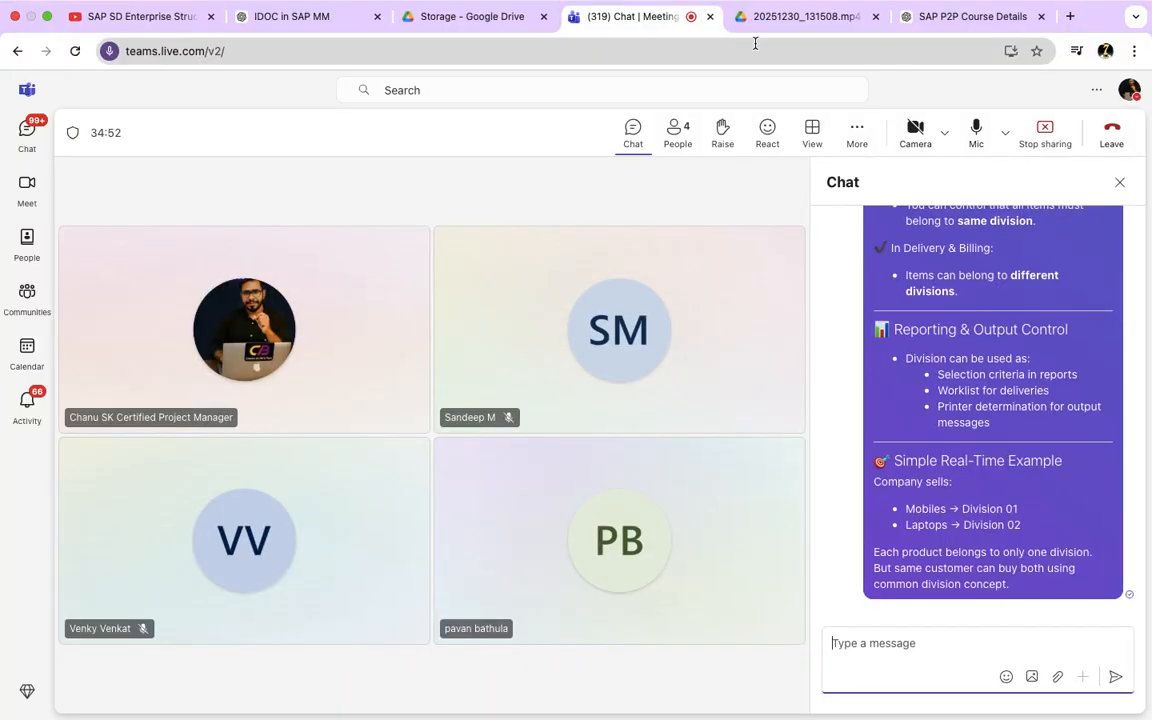
# Step: Submit the copied sales office documentation to the ChatGPT conversation with a request to make it simple
pyautogui.click(943, 17)
pyautogui.click(498, 663)
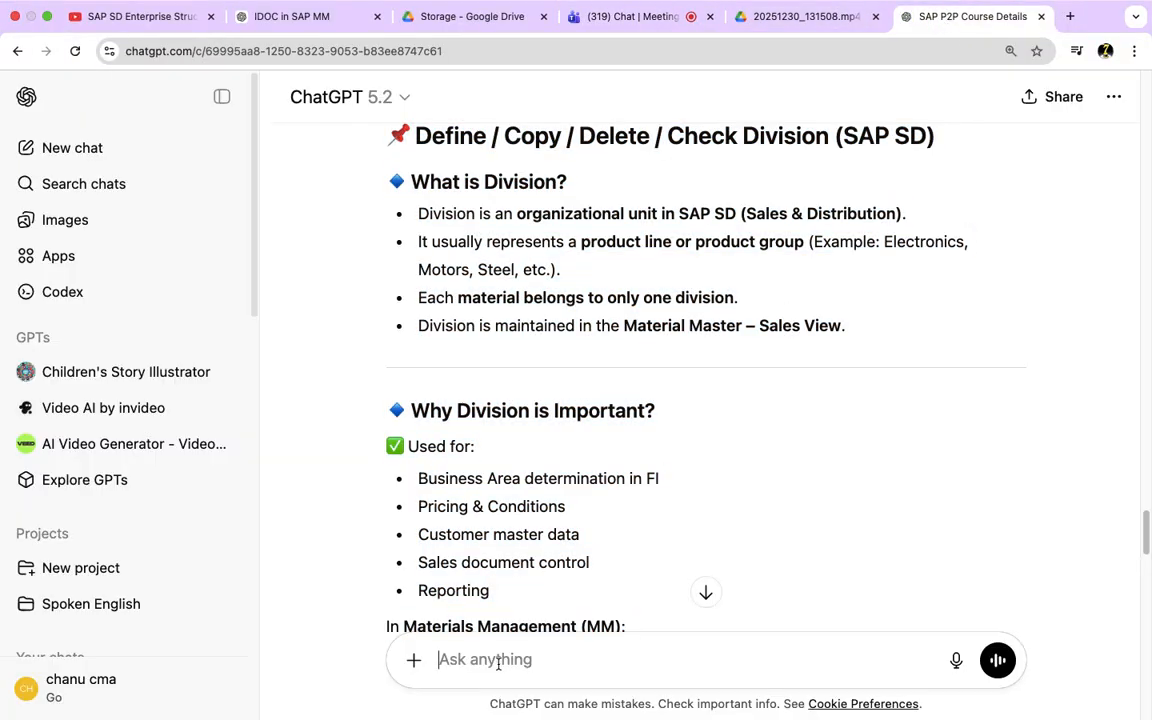
pyautogui.press('super+v')
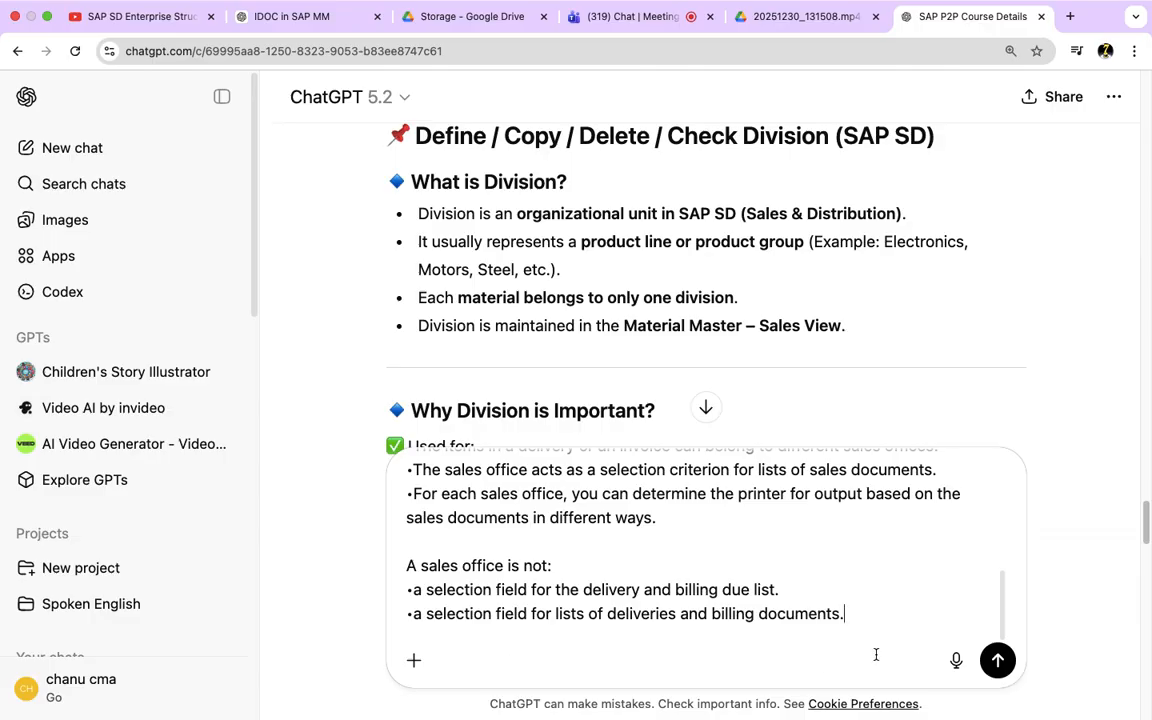
pyautogui.write('-make this simplfy')
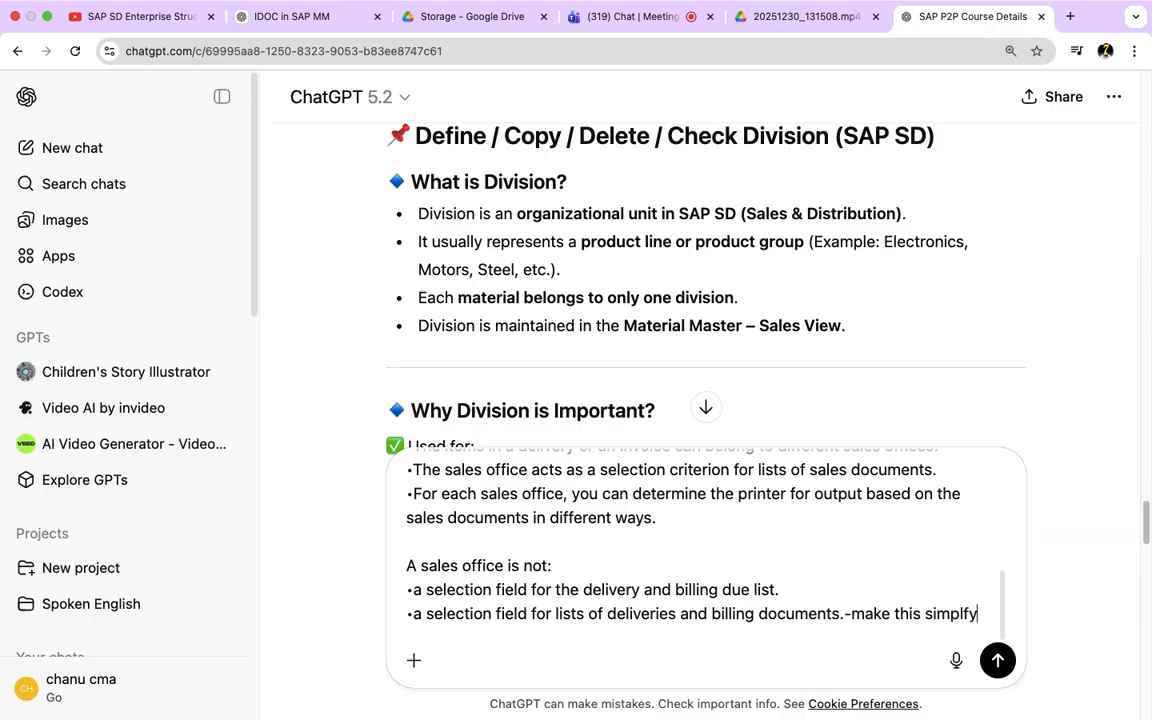
pyautogui.press('Return')
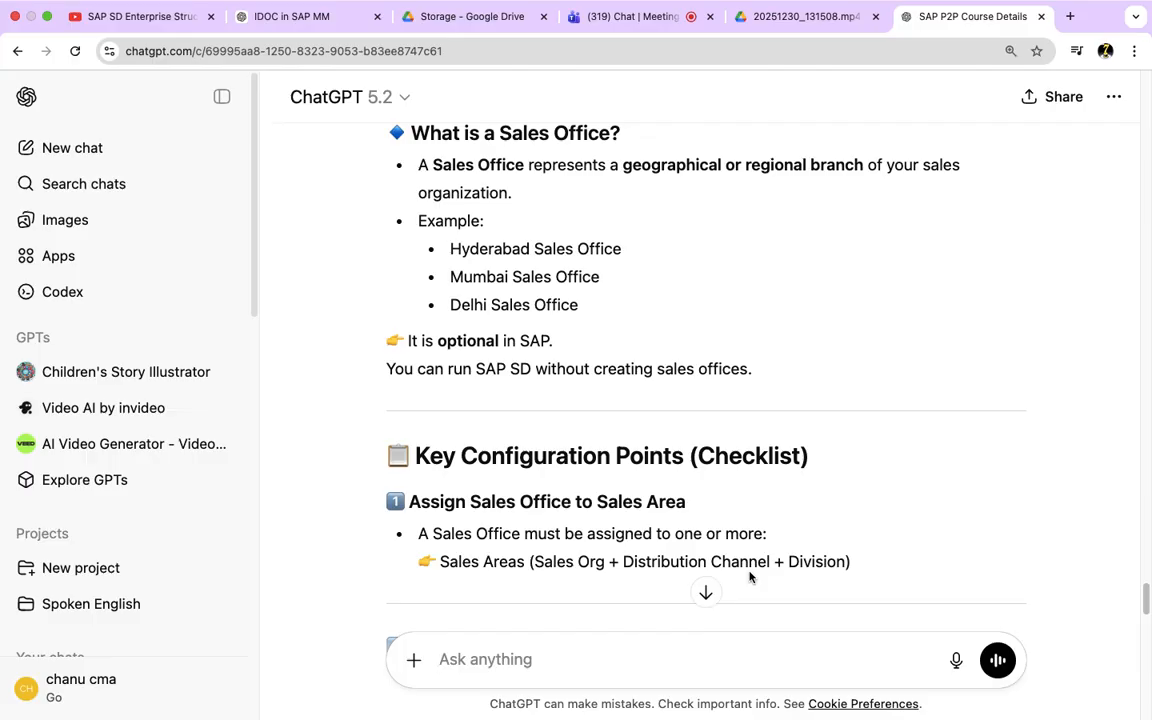
# Step: Review the simplified sales office notes, from the configuration checklist and document control points to reporting, exclusions and the real-time example
pyautogui.scroll(-3, 750, 577)
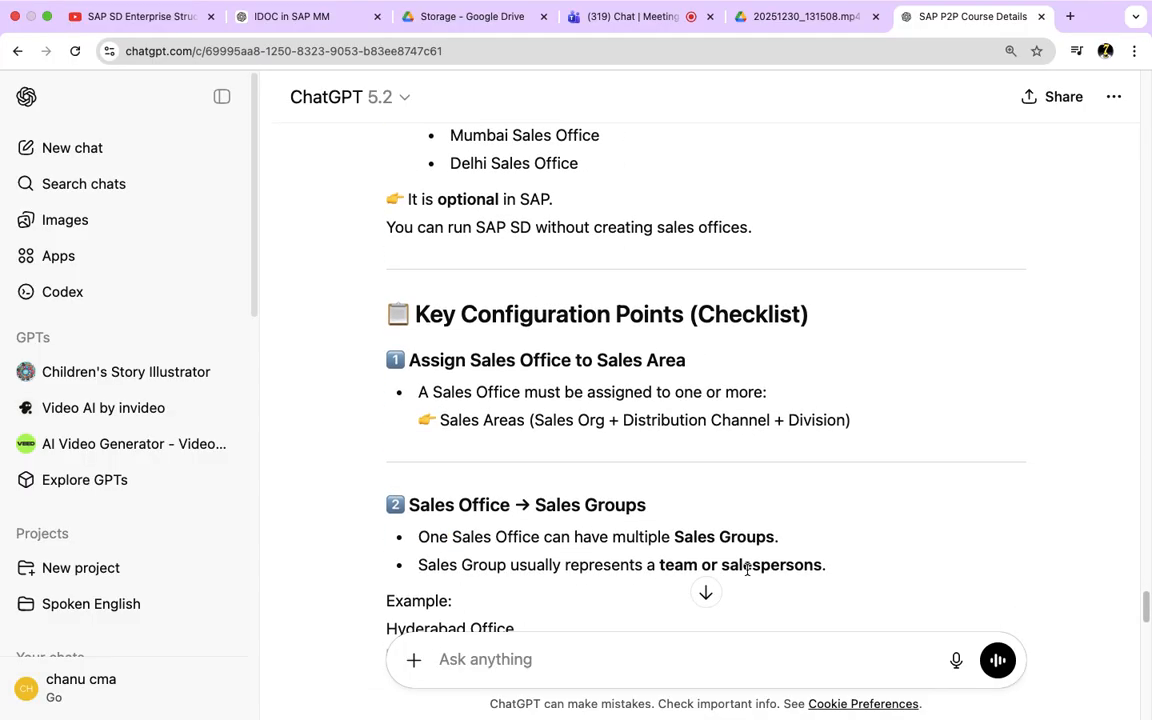
pyautogui.moveTo(697, 372); pyautogui.dragTo(490, 362)
pyautogui.scroll(-3, 732, 480)
pyautogui.moveTo(647, 350); pyautogui.dragTo(571, 350)
pyautogui.scroll(-2, 600, 480)
pyautogui.moveTo(608, 496); pyautogui.dragTo(567, 492)
pyautogui.scroll(-2, 564, 553)
pyautogui.scroll(-4, 580, 540)
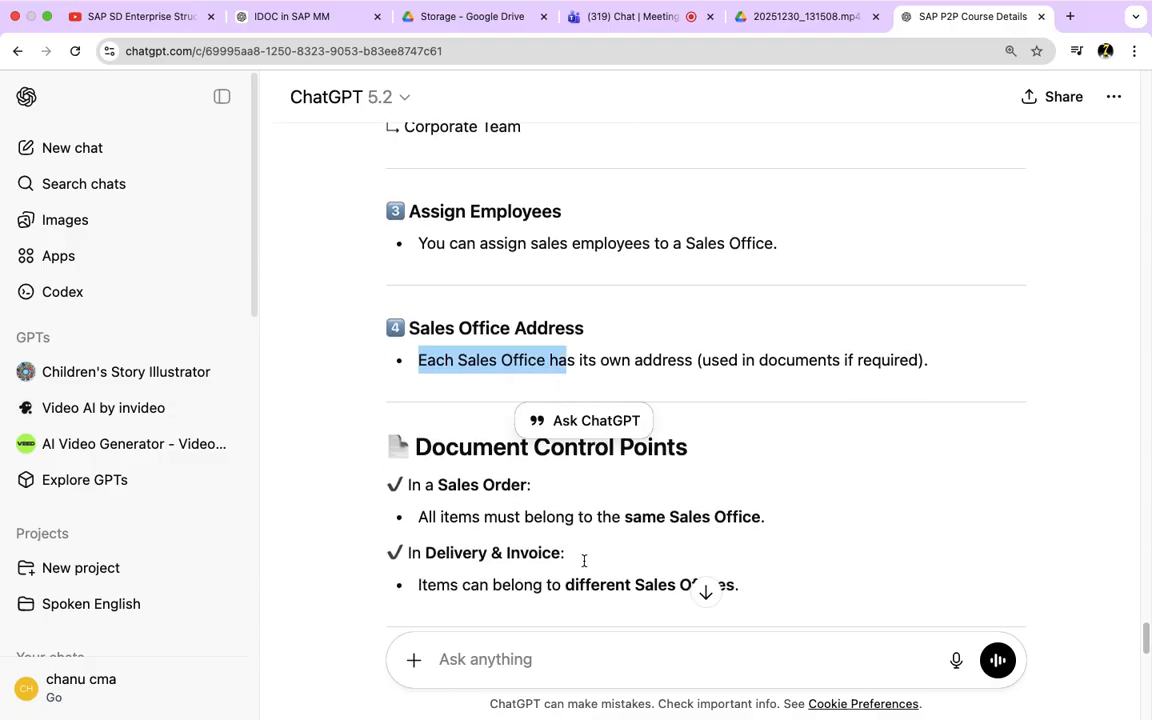
pyautogui.scroll(-7, 590, 562)
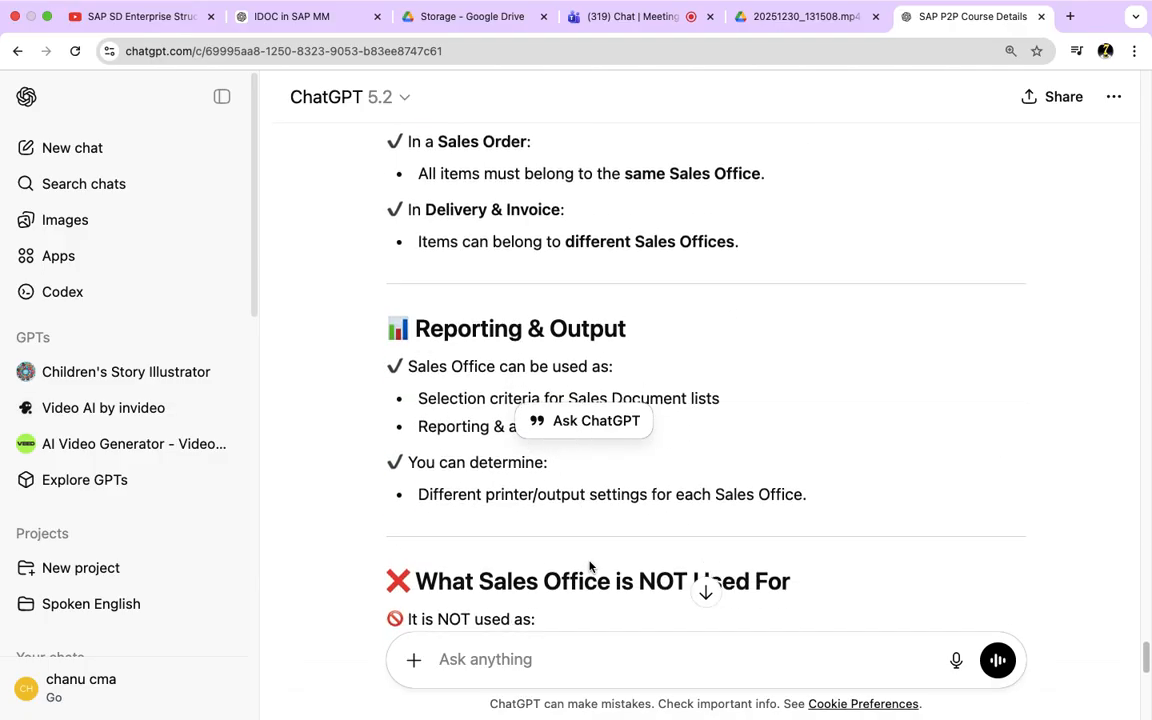
pyautogui.scroll(-3, 590, 567)
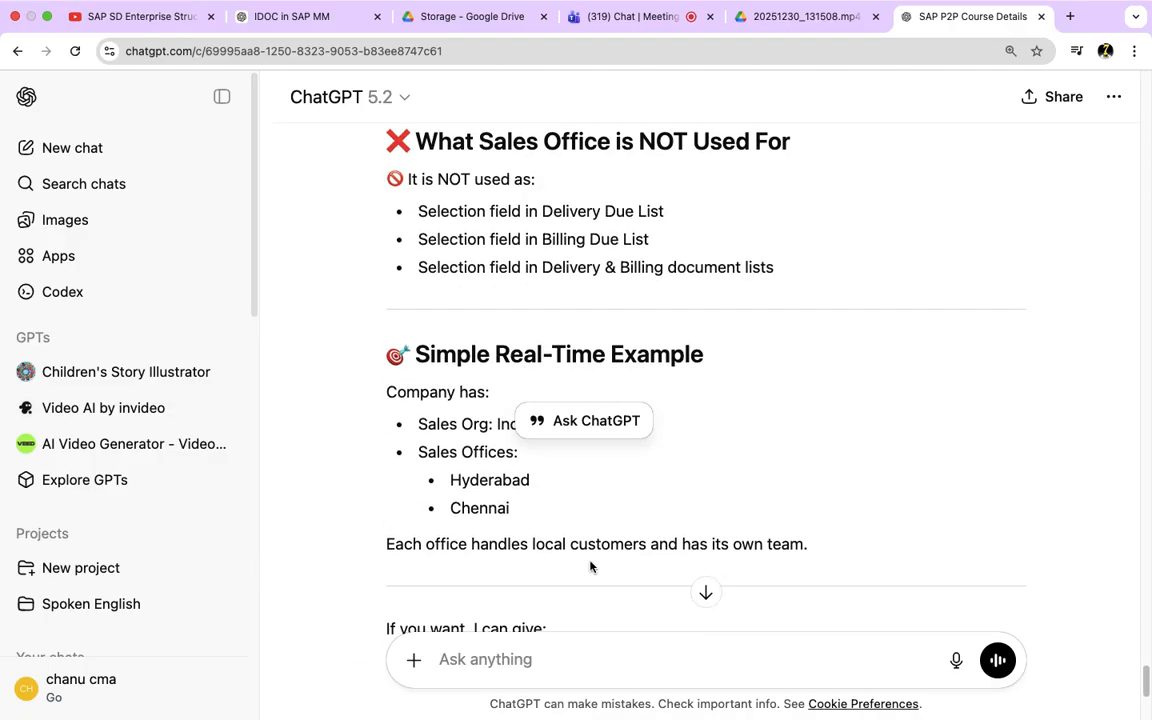
pyautogui.moveTo(826, 524); pyautogui.dragTo(366, 325)
pyautogui.scroll(-2, 355, 502)
pyautogui.scroll(-2, 360, 508)
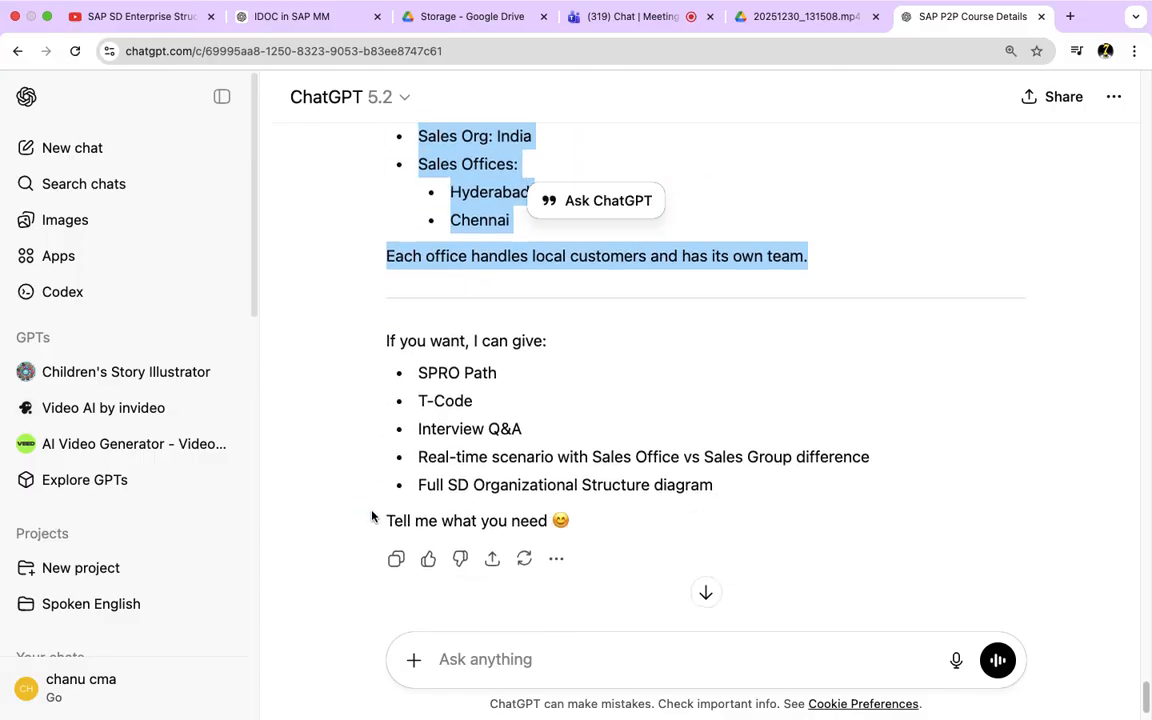
pyautogui.scroll(7, 746, 530)
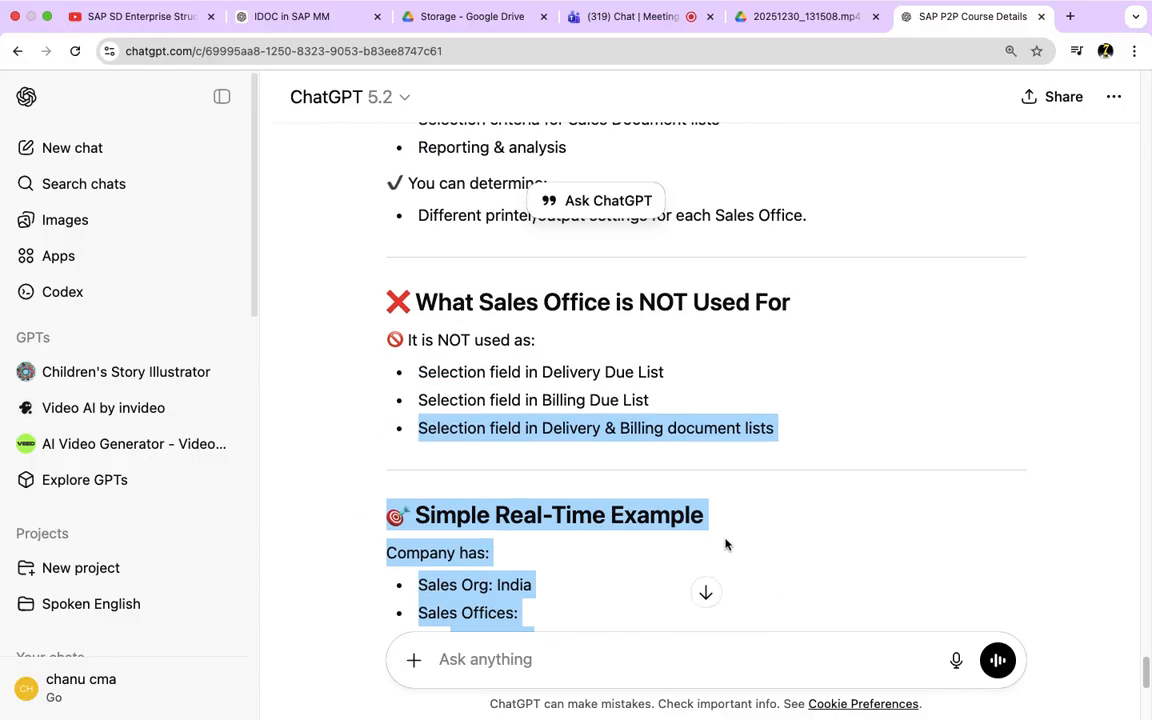
pyautogui.scroll(-2, 725, 543)
# Step: Copy the notes from the Maintain Sales Office heading through the real-time example and post them in the Teams meeting chat
pyautogui.click(822, 562)
pyautogui.moveTo(822, 562); pyautogui.dragTo(347, 206)
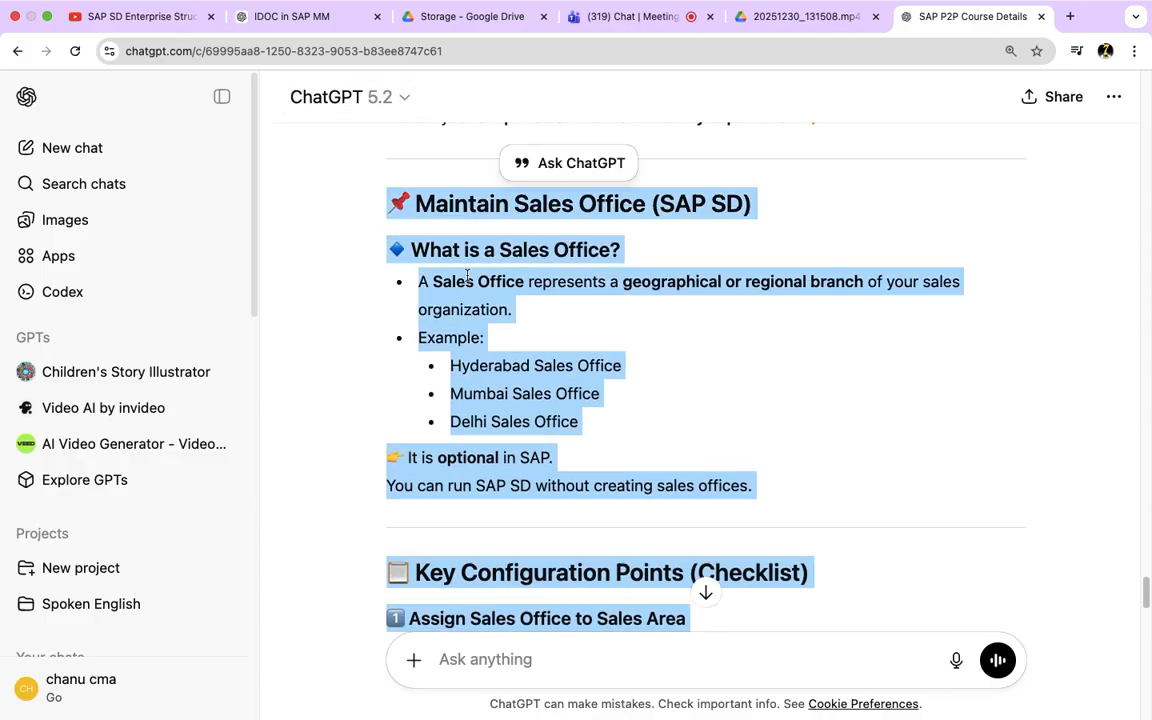
pyautogui.click(612, 17)
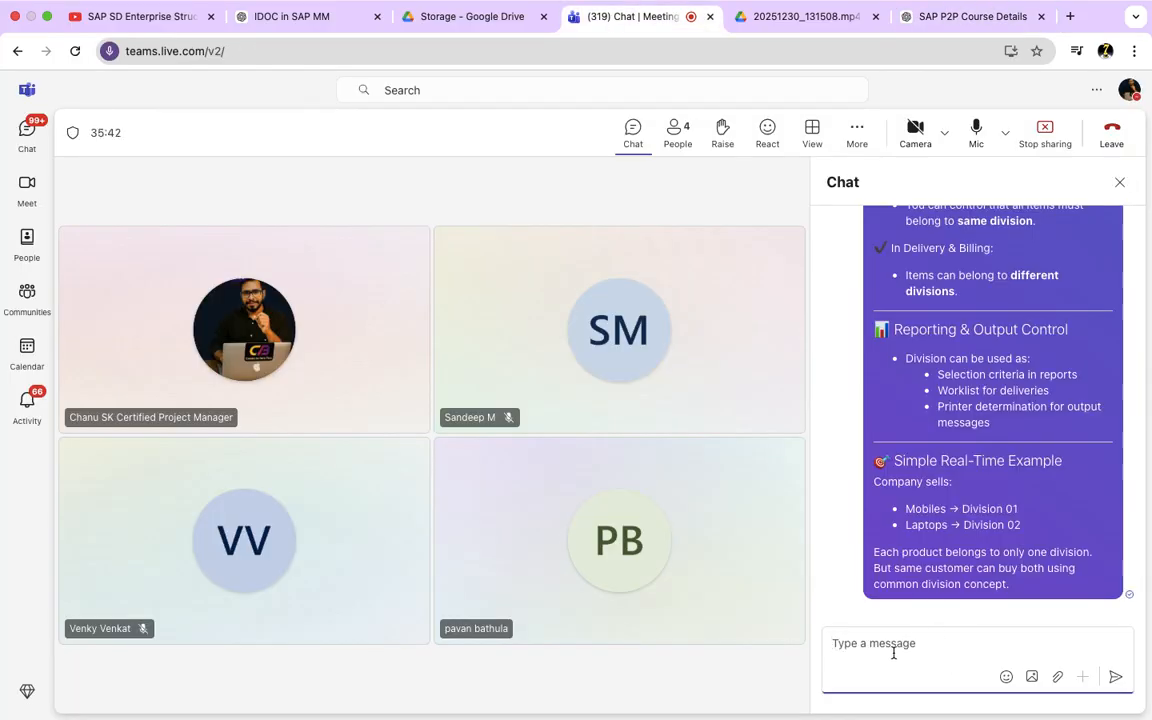
pyautogui.press('super+v')
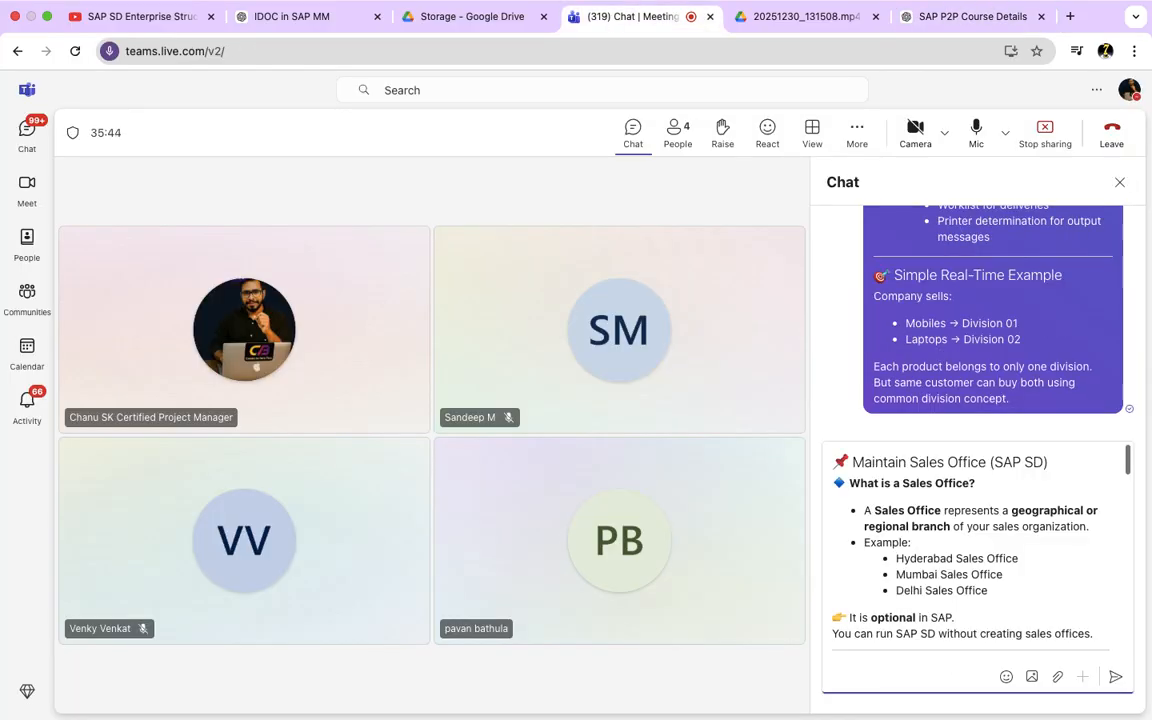
pyautogui.press('Return')
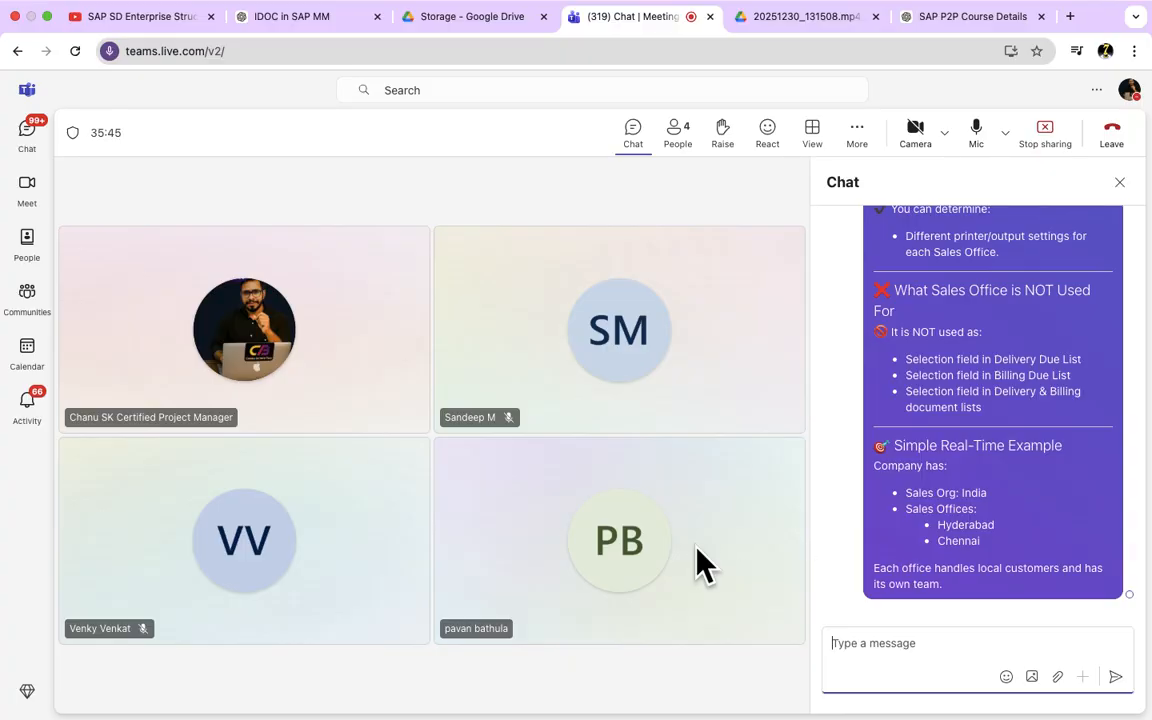
# Step: Switch to the SAP system in Microsoft Remote Desktop and open the Maintain Sales Office activity
pyautogui.hotkey('ctrl', 'Right')
pyautogui.press('super+Tab')
pyautogui.press('super+Tab')
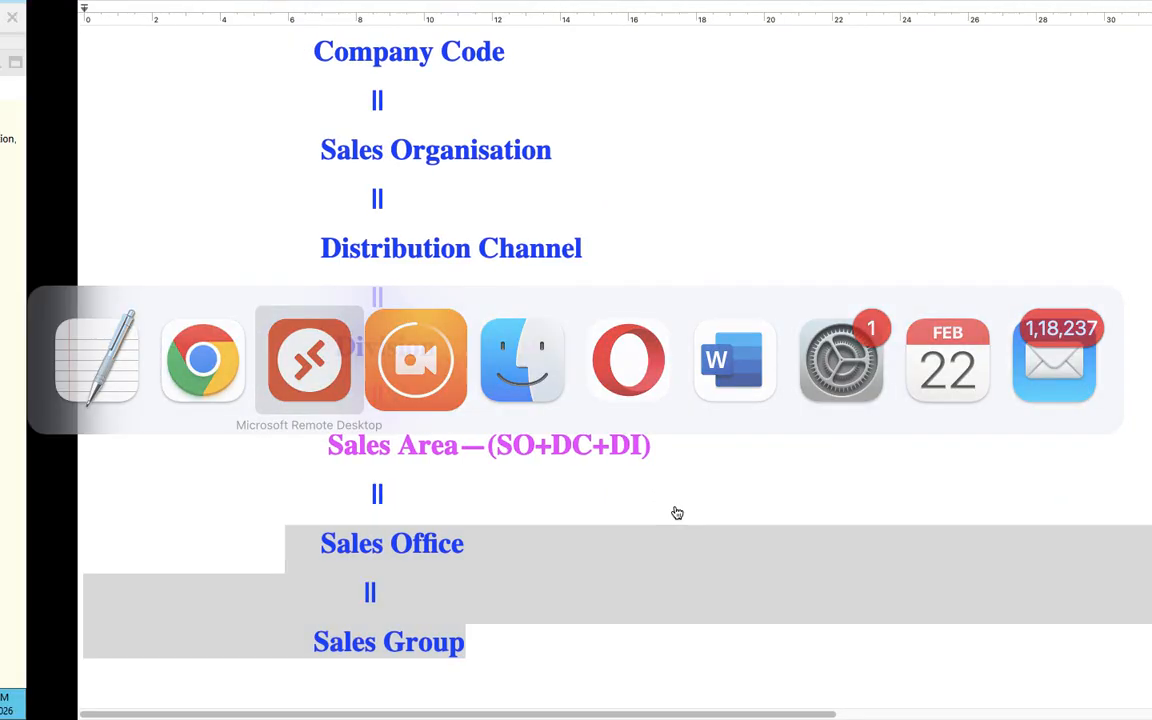
pyautogui.click(327, 88)
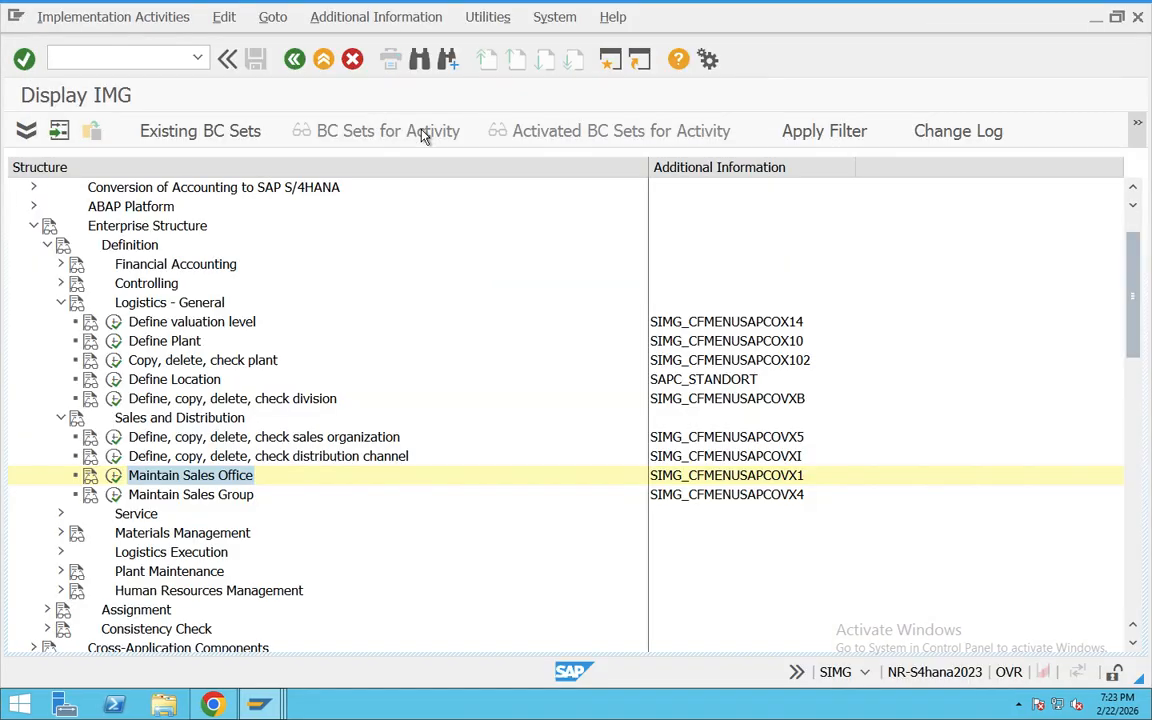
pyautogui.click(113, 475)
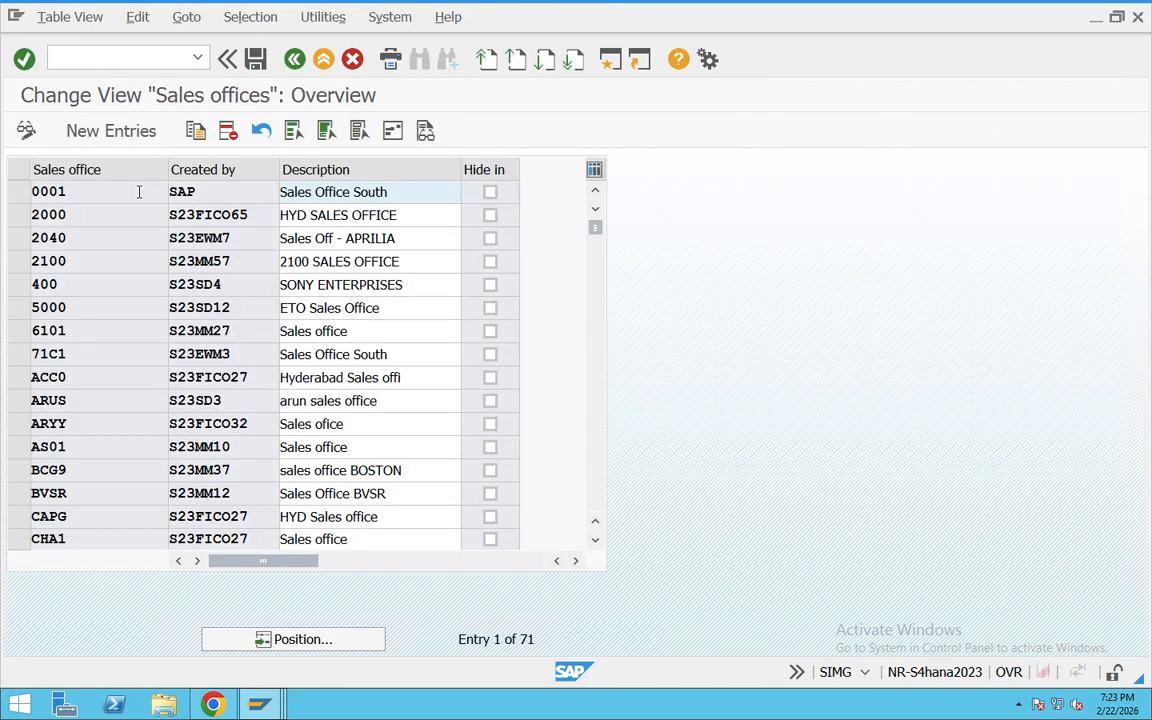
pyautogui.click(111, 131)
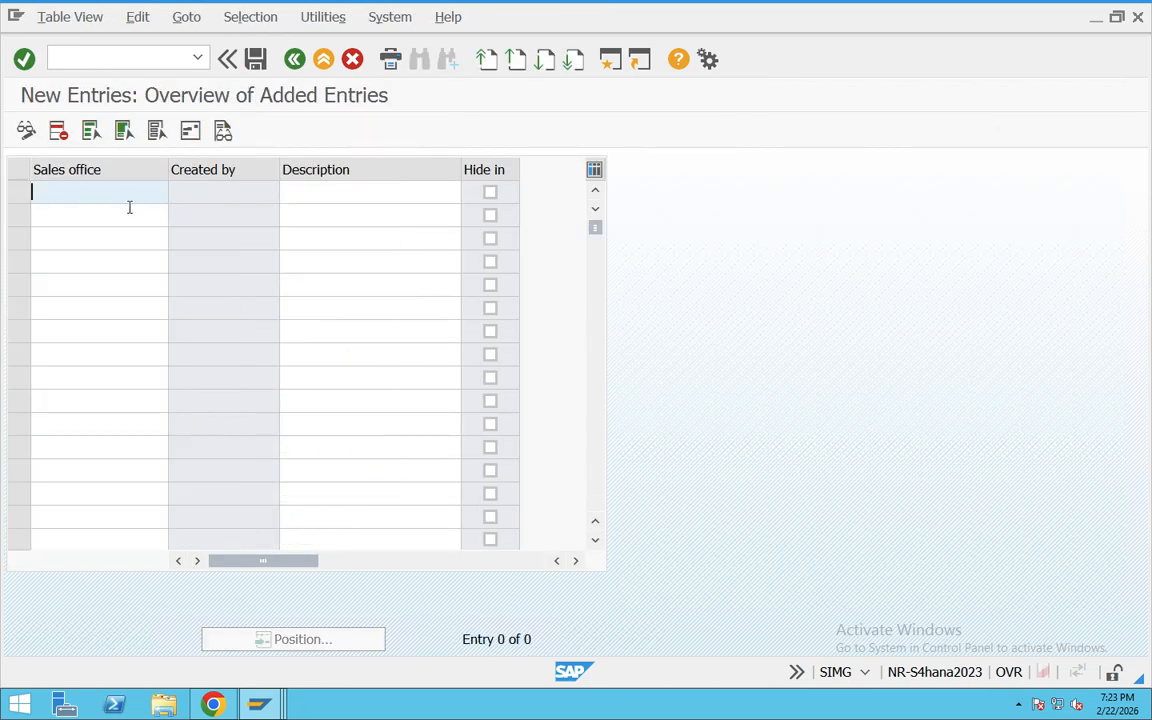
pyautogui.click(294, 60)
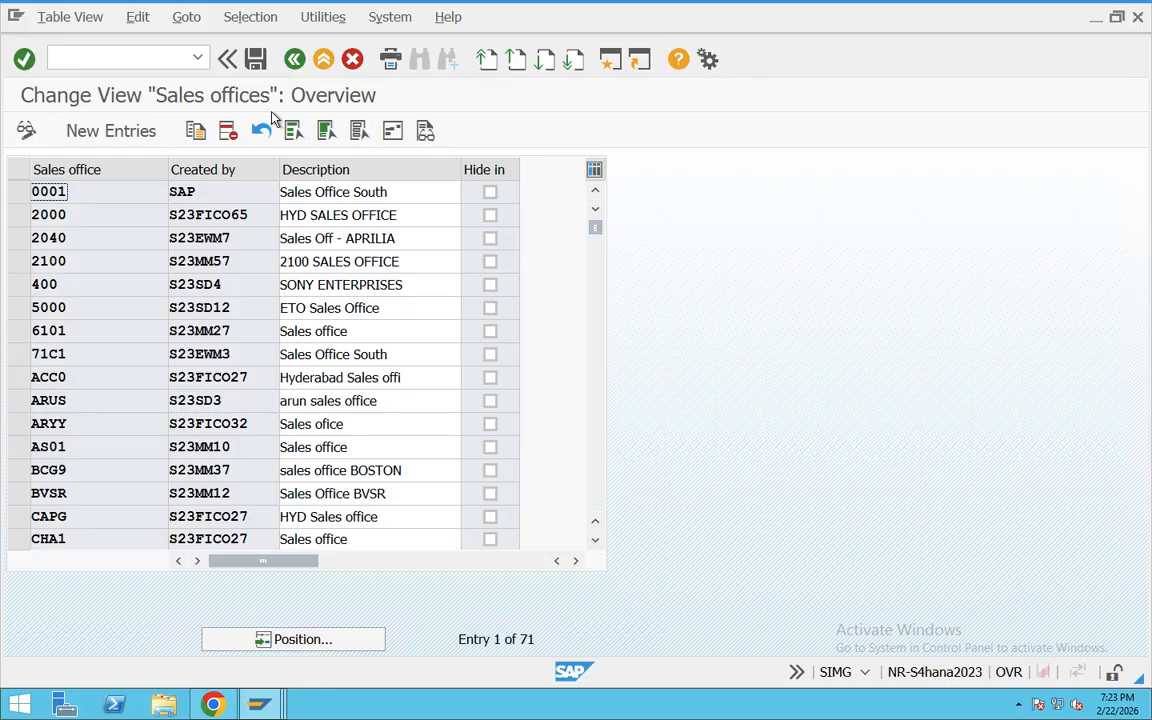
# Step: Locate sales office TA03 in the overview, check its entry and description, and return to the IMG structure
pyautogui.click(280, 640)
pyautogui.write('TA03')
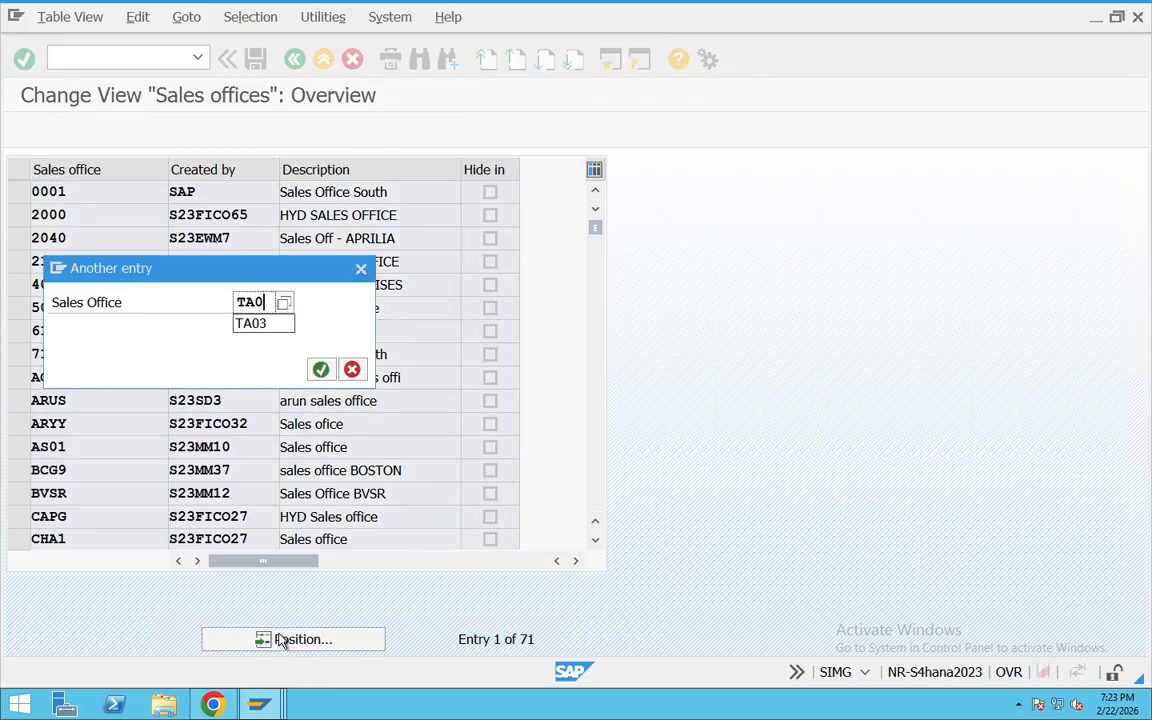
pyautogui.press('Return')
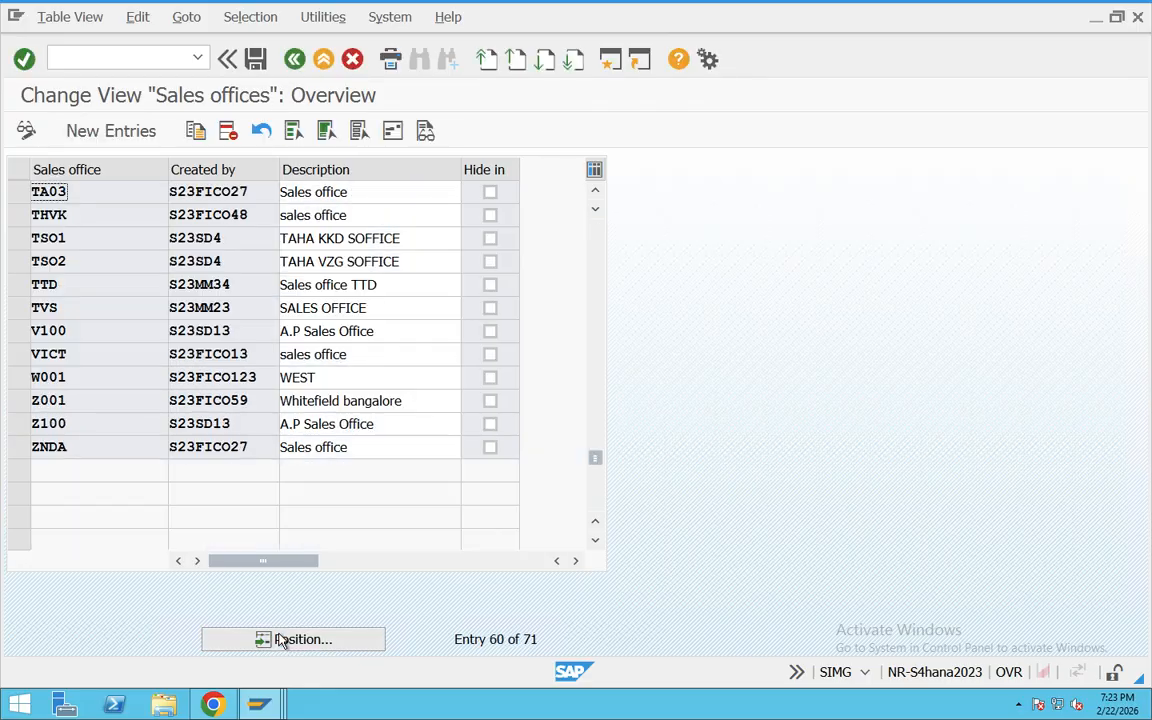
pyautogui.click(19, 191)
pyautogui.moveTo(383, 190); pyautogui.dragTo(243, 192)
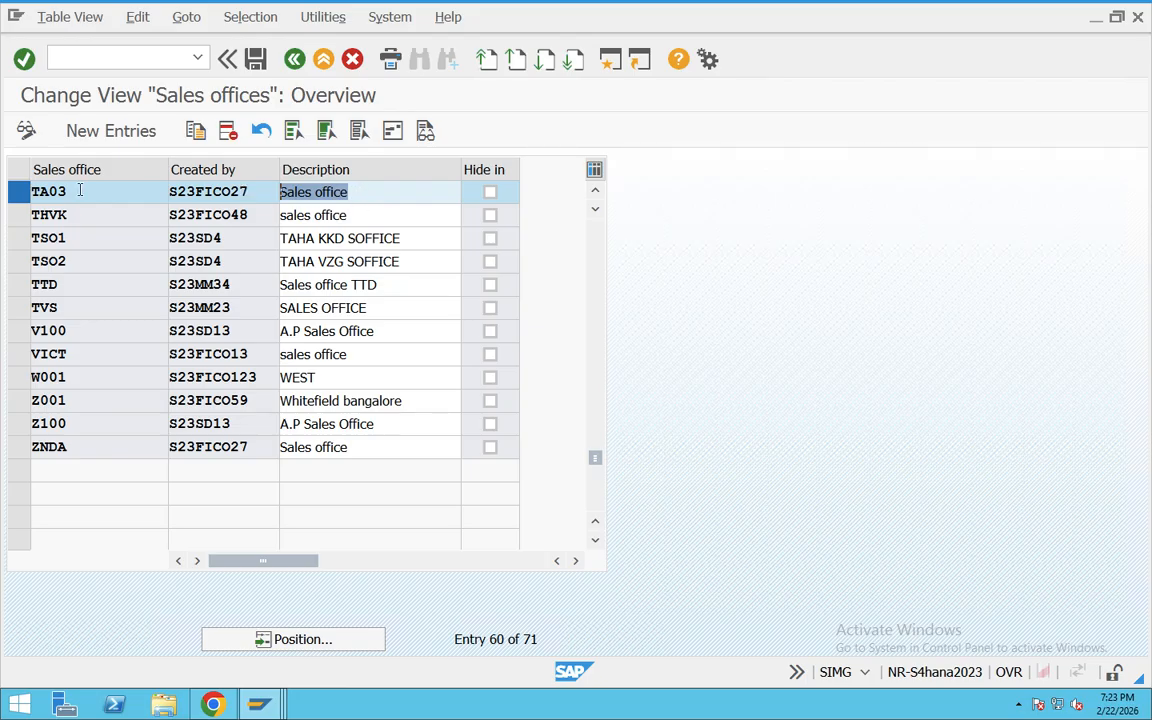
pyautogui.click(294, 60)
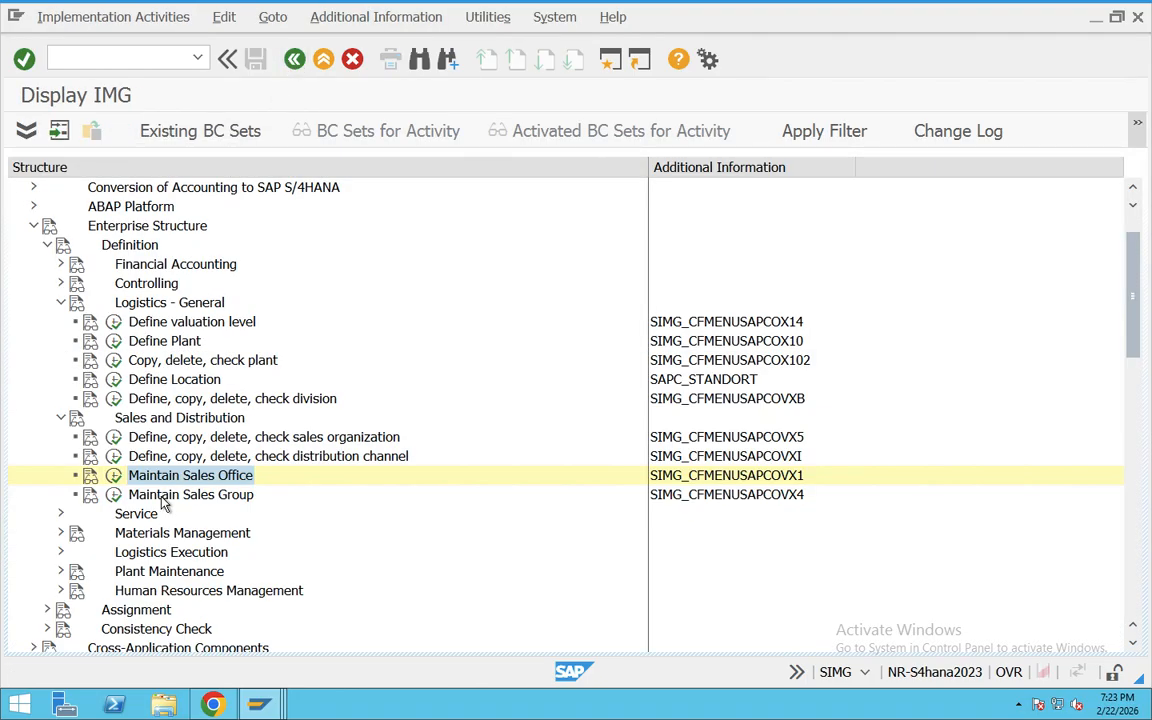
# Step: Open the Maintain Sales Group activity and create a new entry T3 with the description Sales Group
pyautogui.click(200, 494)
pyautogui.click(114, 495)
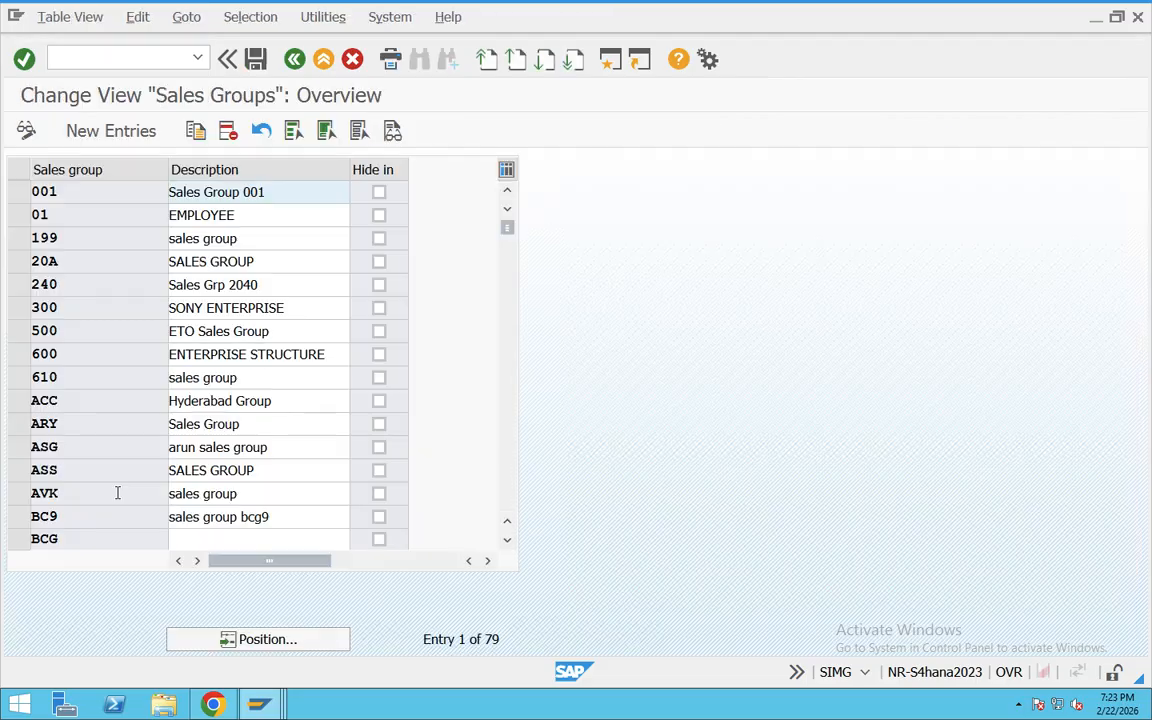
pyautogui.click(112, 131)
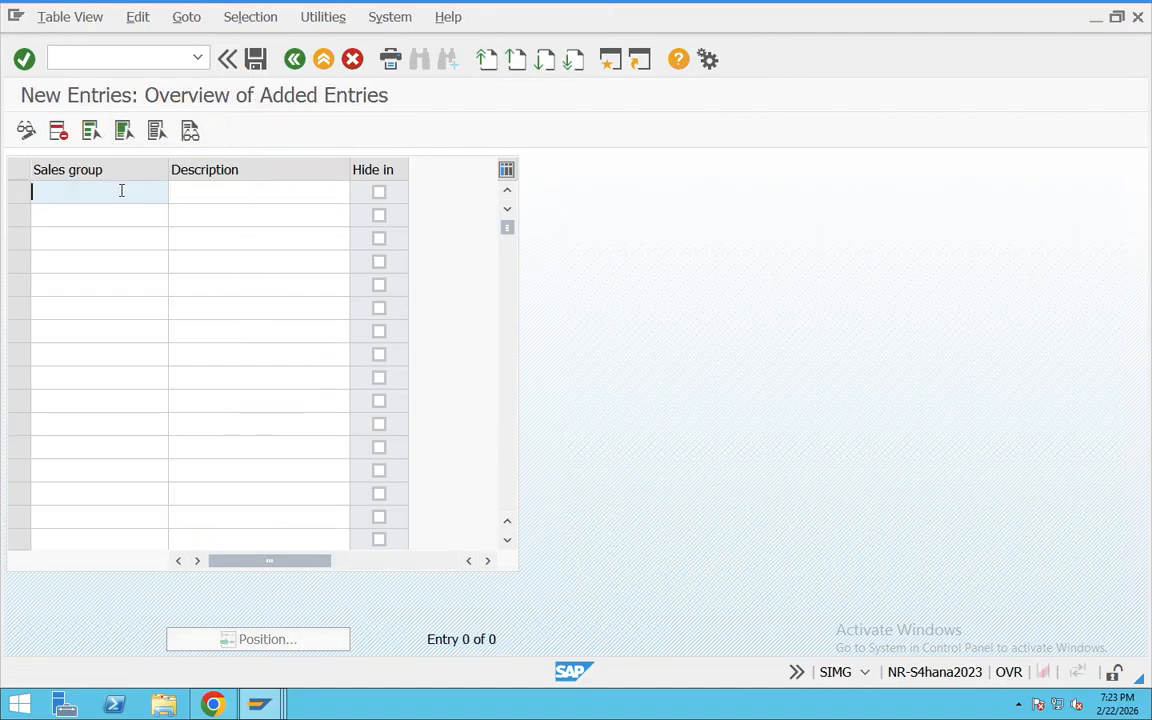
pyautogui.write('T3')
pyautogui.click(215, 191)
pyautogui.write('Sales Grou')
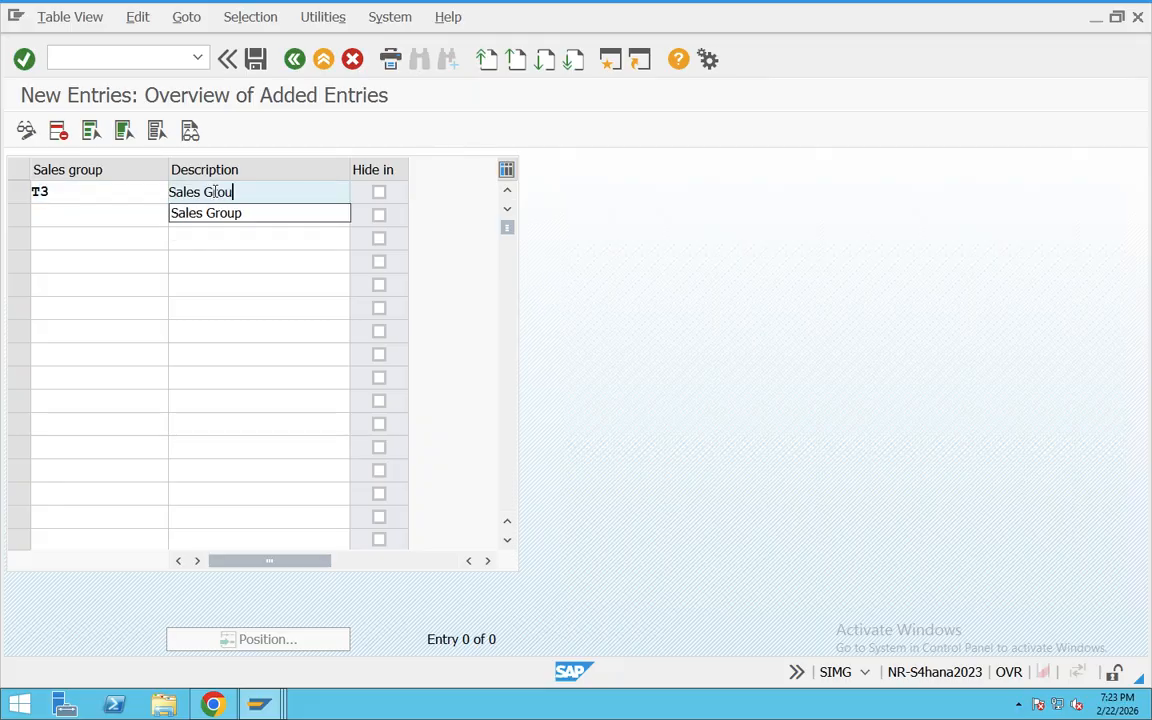
pyautogui.write('p')
pyautogui.press('Return')
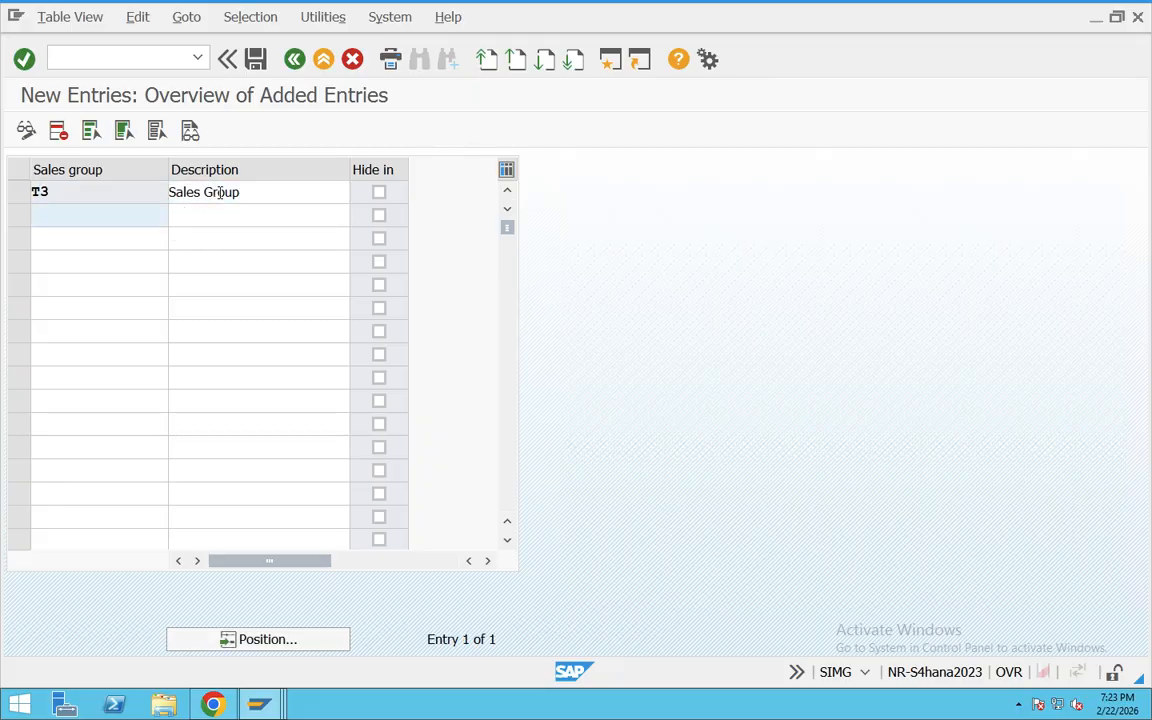
# Step: Save the new sales group entry, confirm the customizing request, and return to the IMG structure
pyautogui.click(255, 59)
pyautogui.click(316, 370)
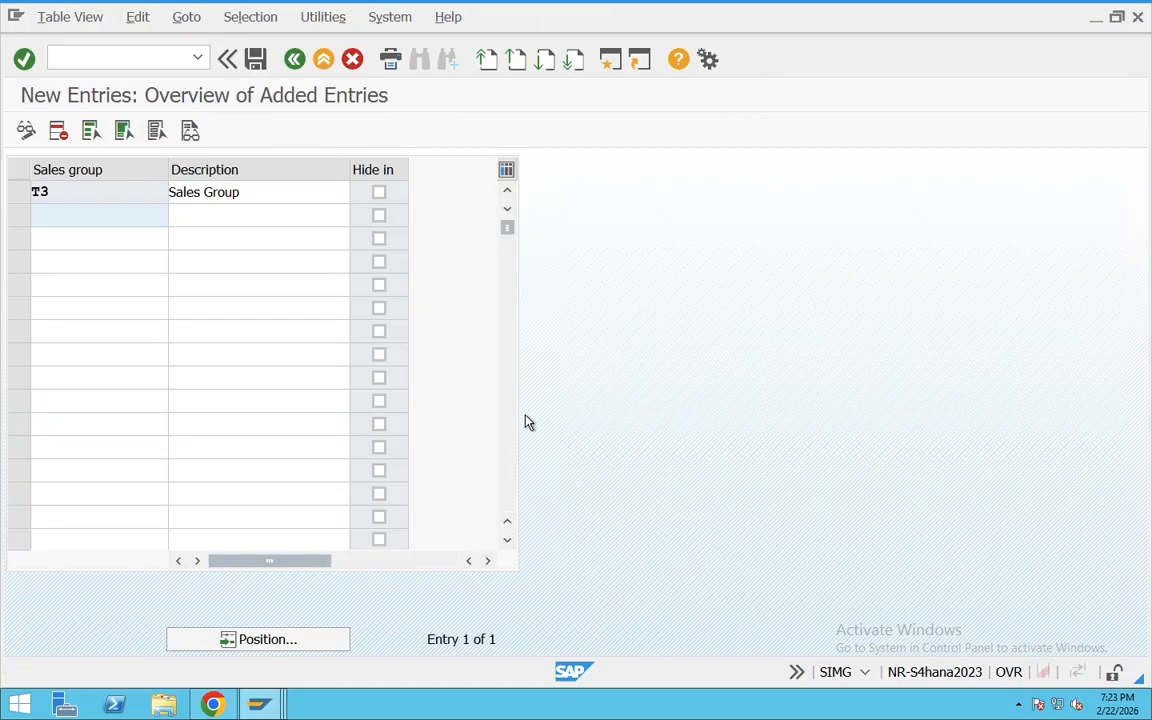
pyautogui.click(293, 61)
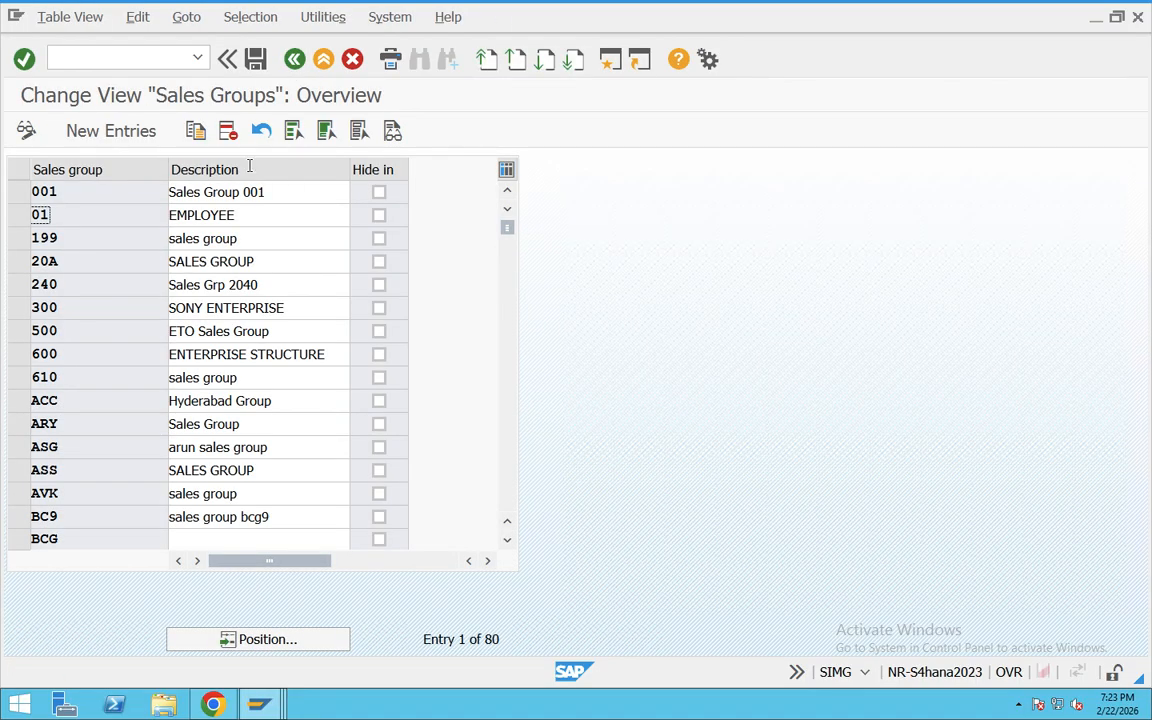
pyautogui.click(293, 61)
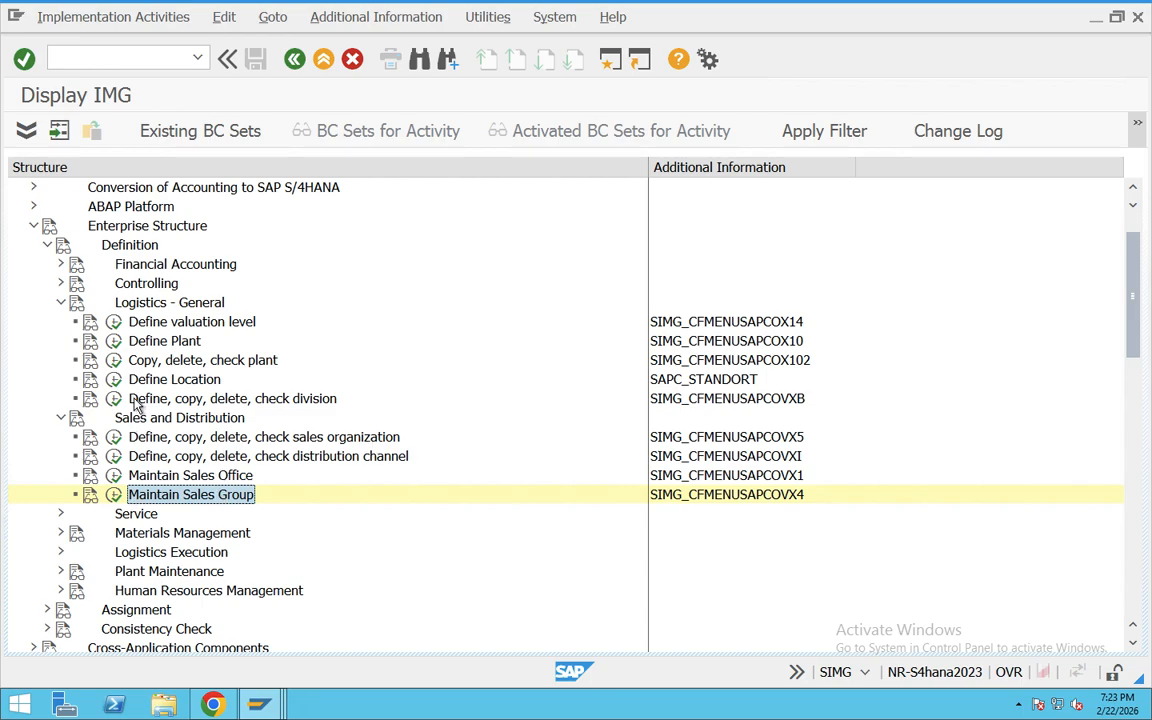
# Step: Review the definition activities for sales organization, distribution channel, division, sales office and sales group
pyautogui.click(177, 442)
pyautogui.click(196, 461)
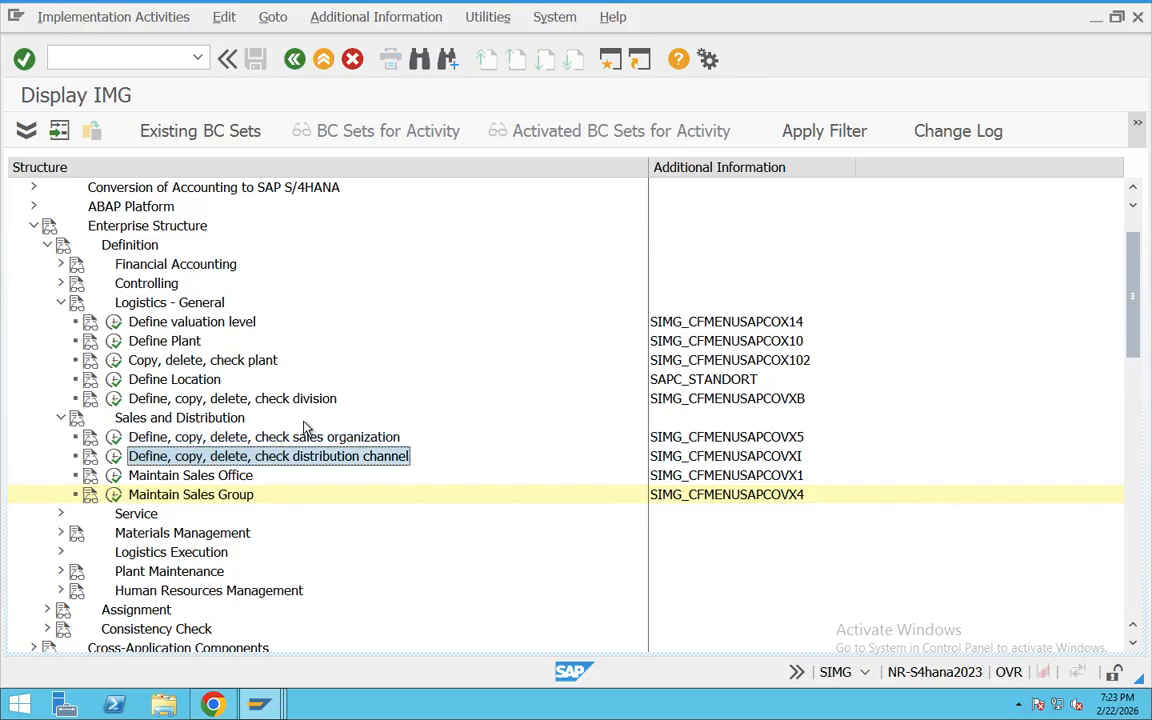
pyautogui.click(291, 403)
pyautogui.click(213, 482)
pyautogui.click(220, 494)
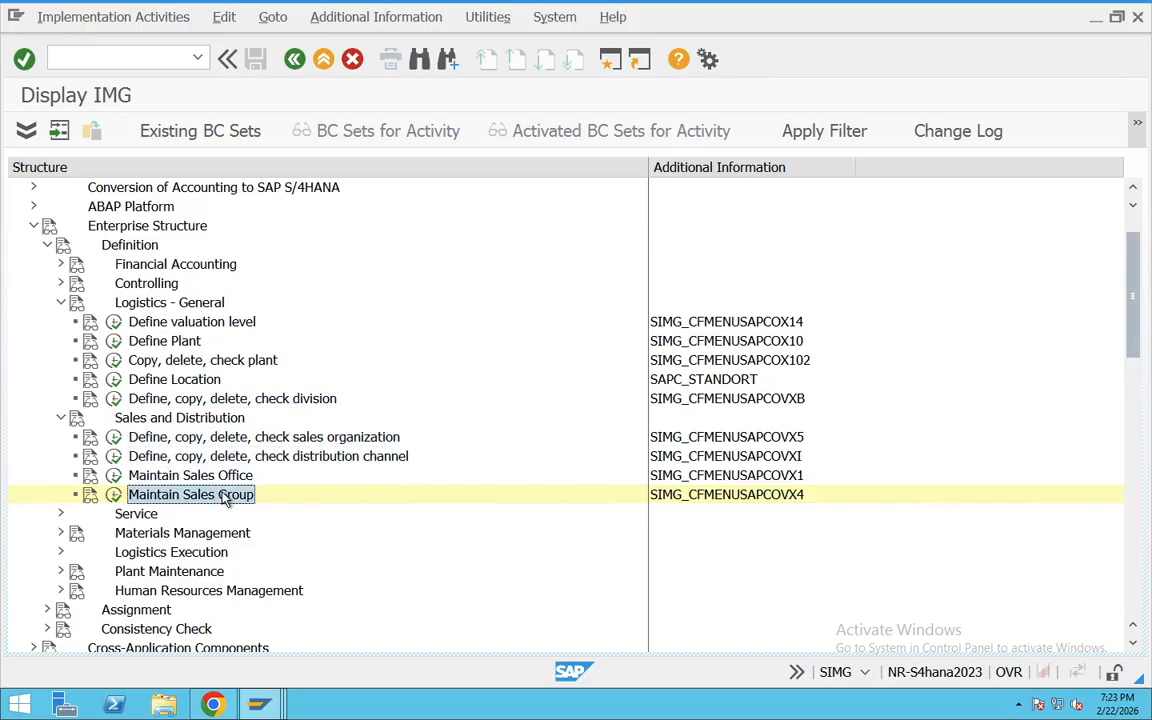
# Step: Expand the Assignment node of the enterprise structure together with its Logistics - General and Sales and Distribution branches
pyautogui.scroll(-1, 275, 506)
pyautogui.scroll(-1, 275, 513)
pyautogui.click(140, 458)
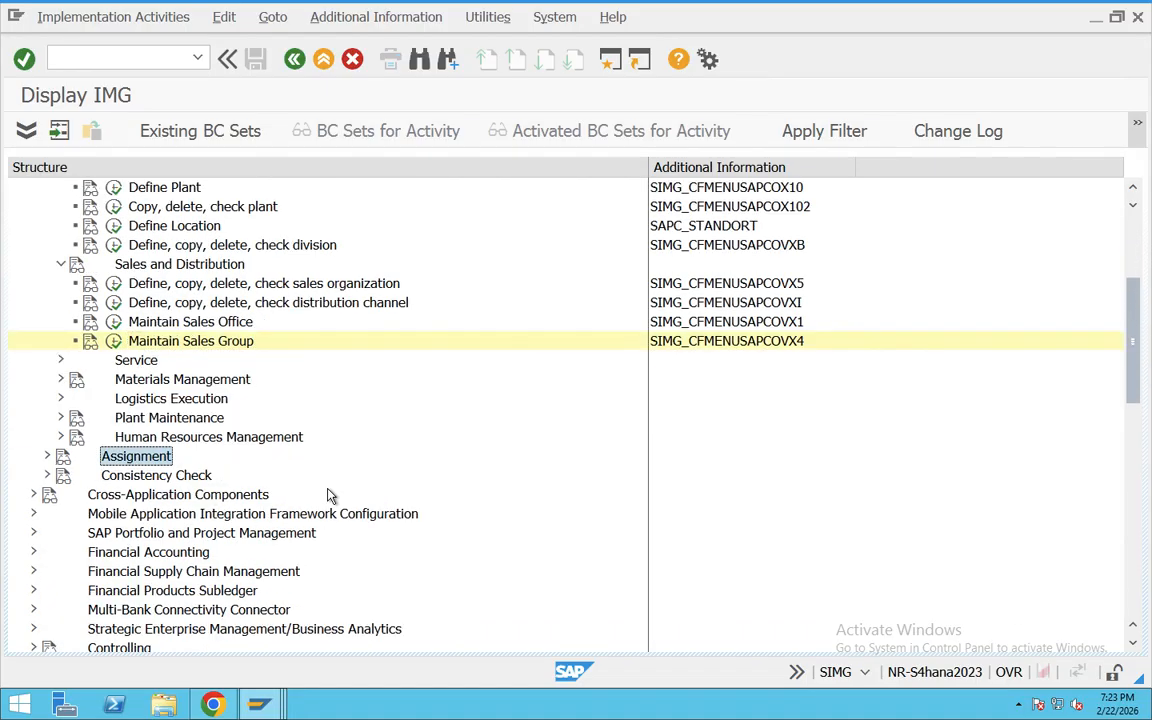
pyautogui.click(47, 456)
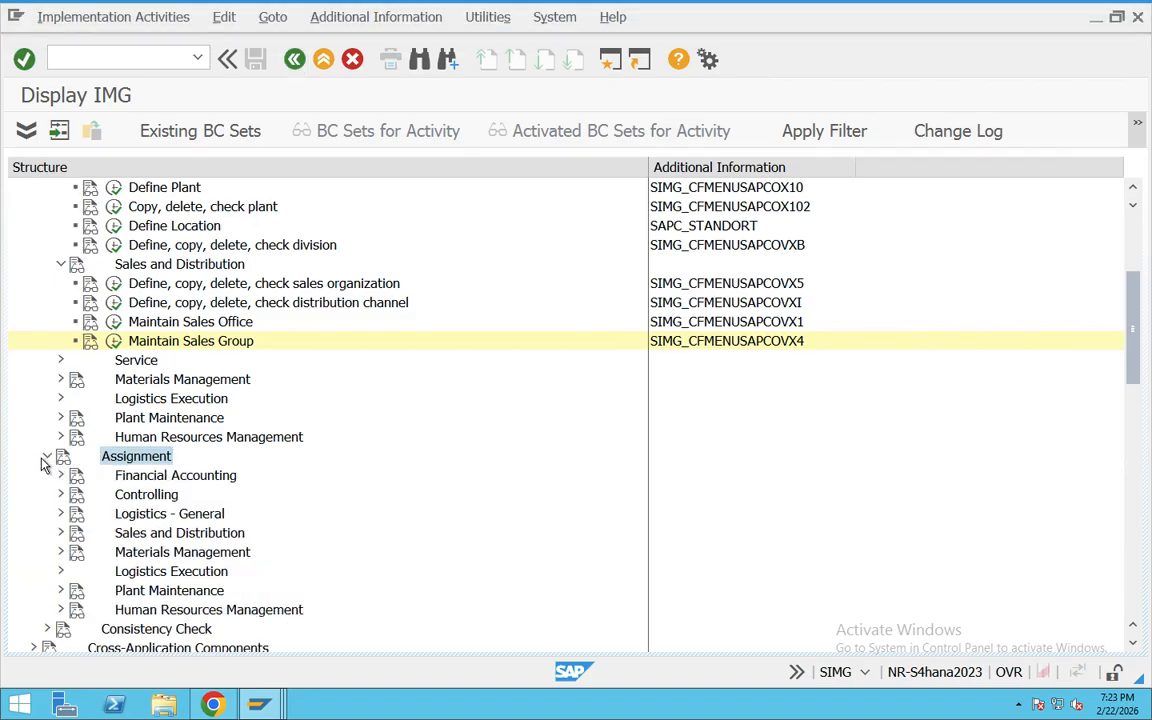
pyautogui.scroll(-1, 253, 481)
pyautogui.click(155, 437)
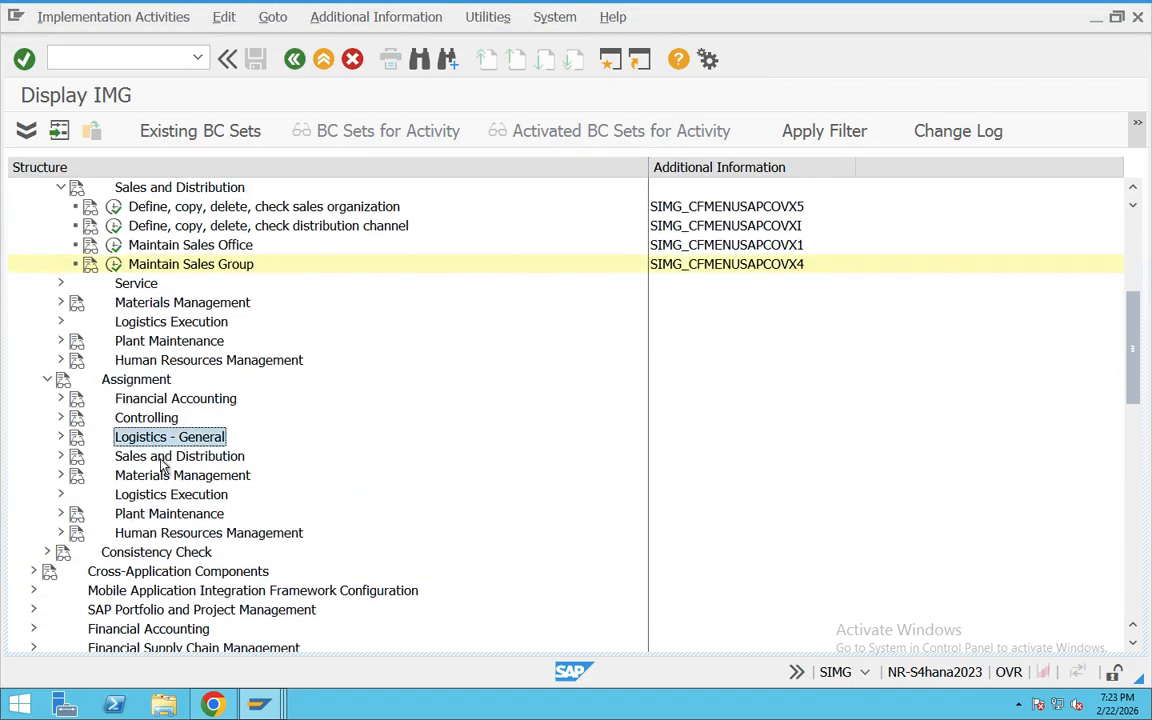
pyautogui.click(61, 437)
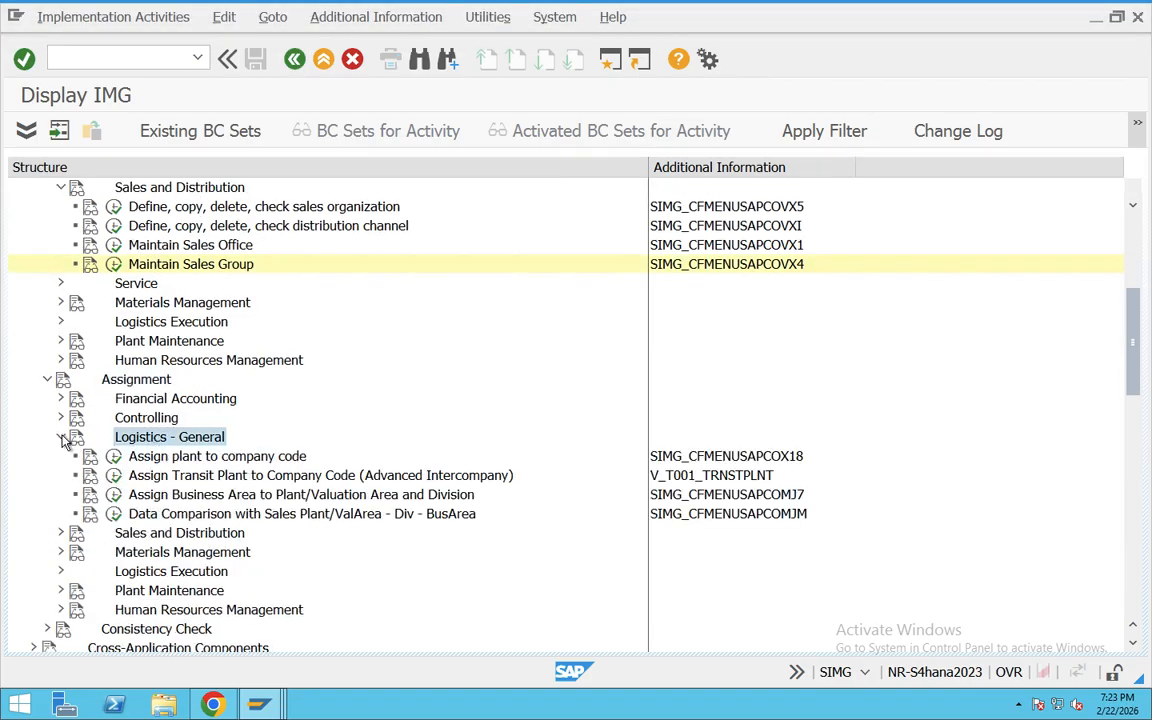
pyautogui.click(61, 533)
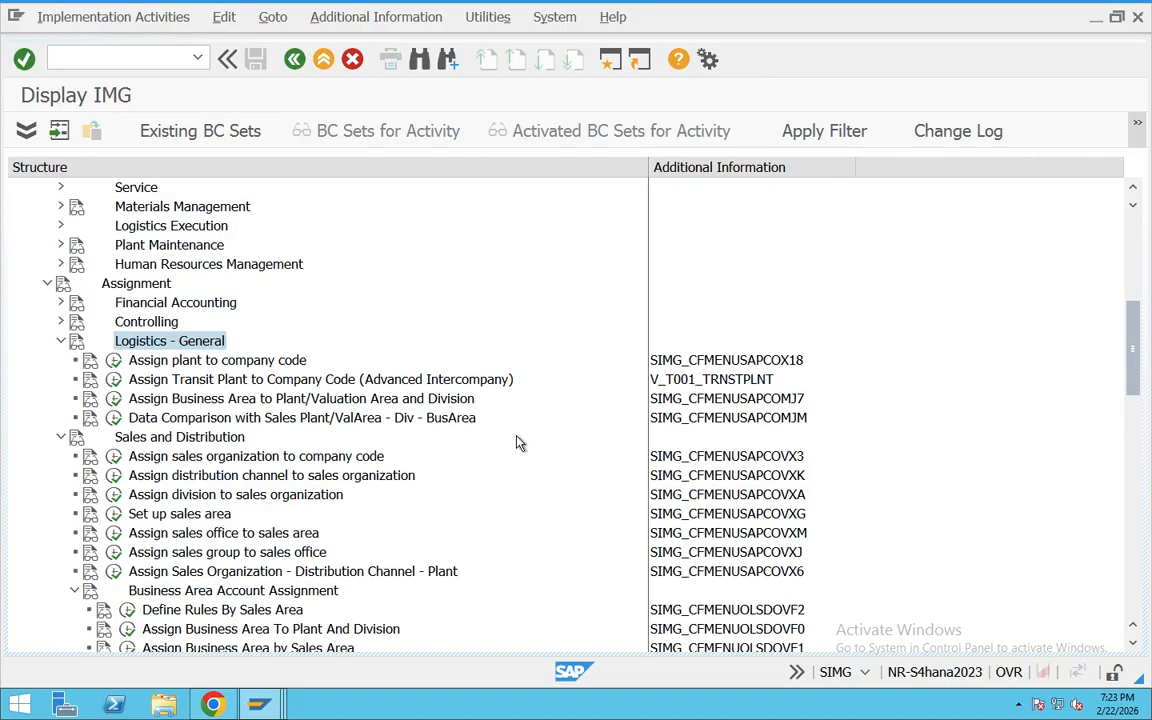
pyautogui.click(150, 340)
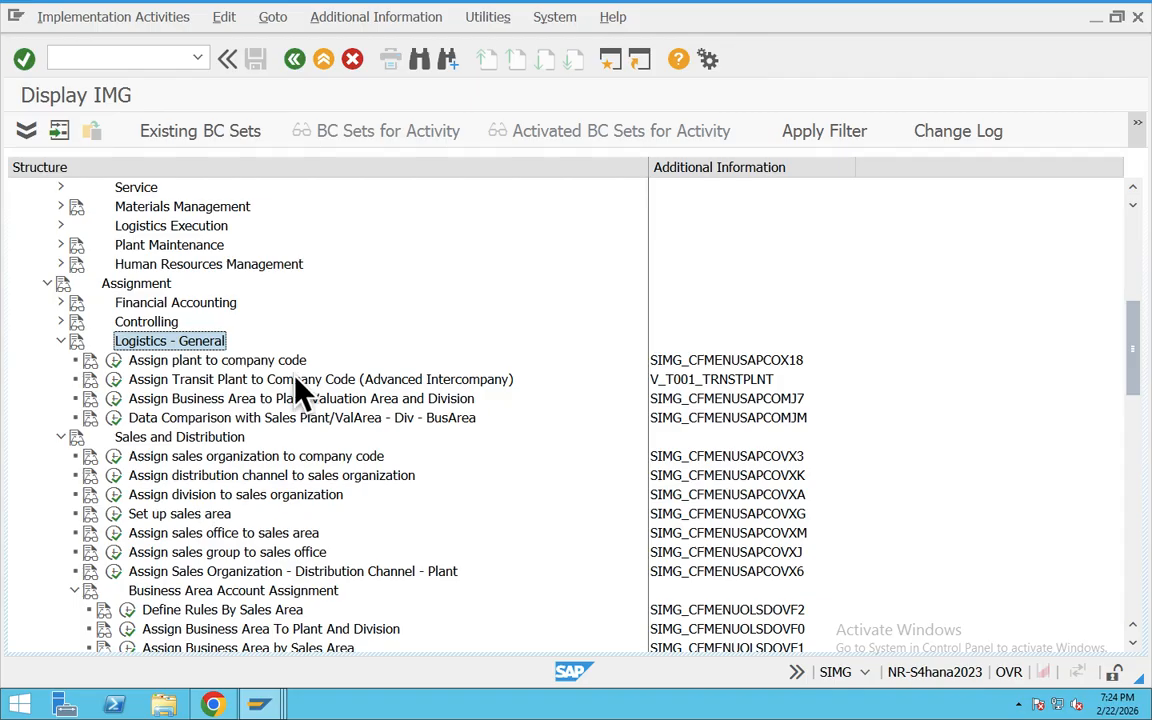
# Step: Open the assignment of sales organizations to company codes, locate sales organization TA03 and enter company code TA03 for it
pyautogui.click(228, 458)
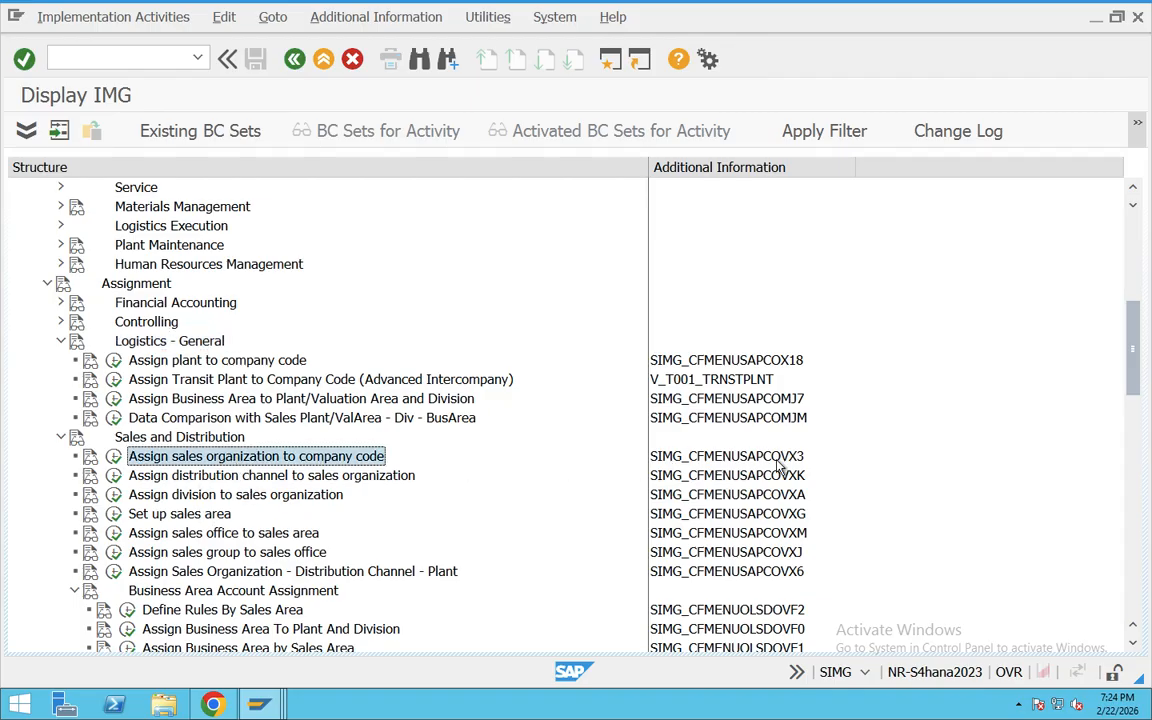
pyautogui.click(113, 456)
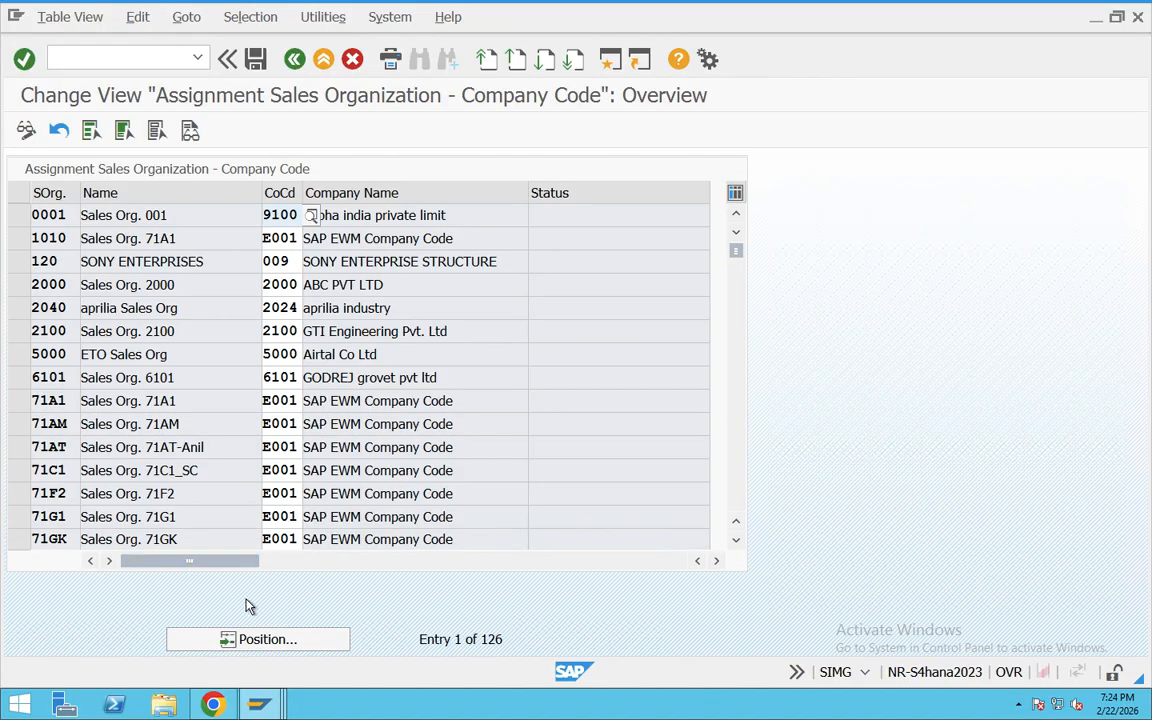
pyautogui.click(270, 639)
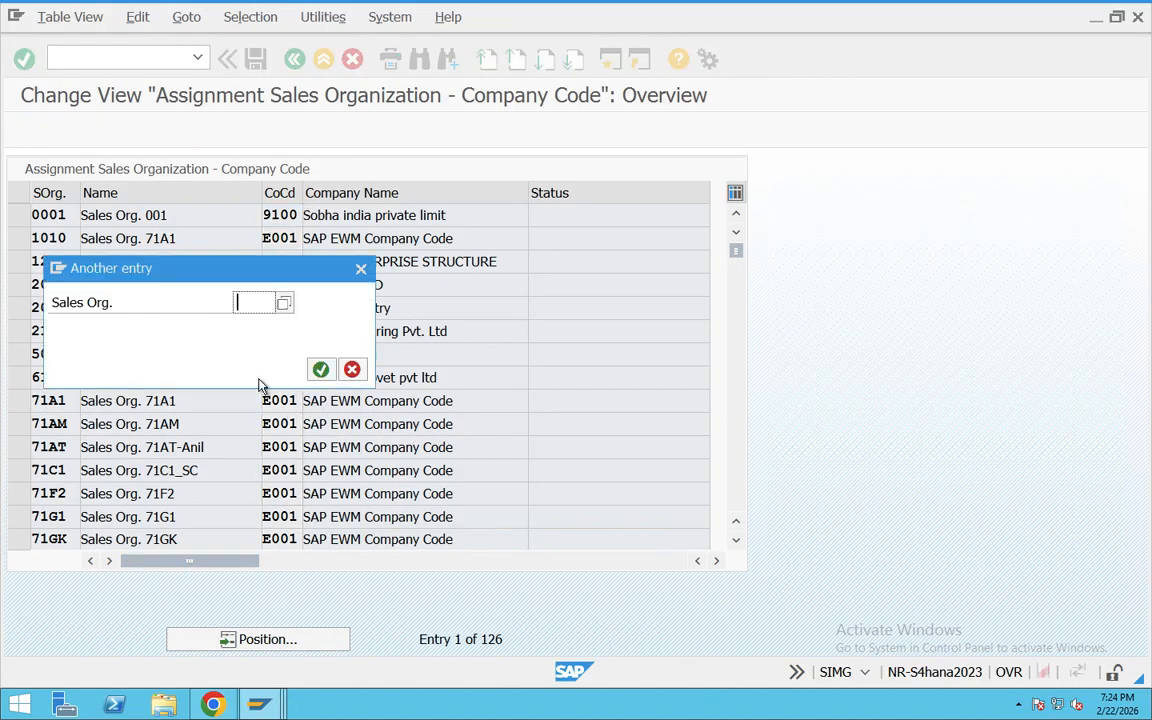
pyautogui.write('TA03')
pyautogui.press('Return')
pyautogui.click(288, 212)
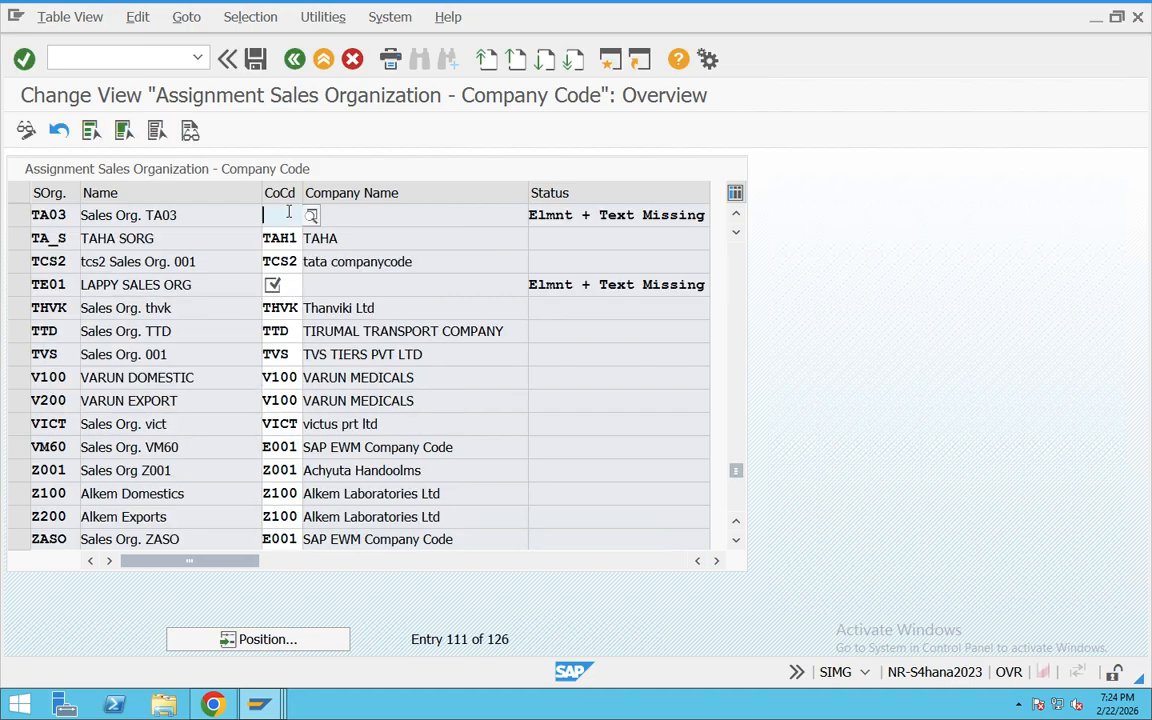
pyautogui.write('TA03')
pyautogui.press('Return')
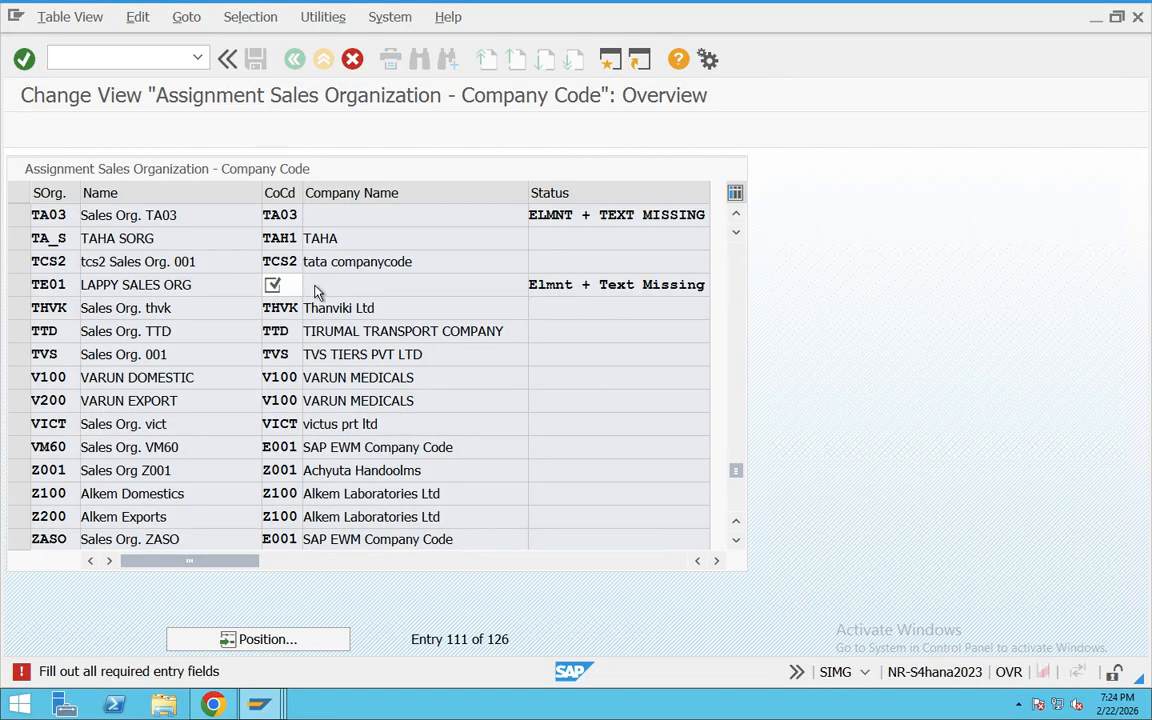
# Step: Fill the required company code for sales organization TE01 with 1318 from the value list and confirm the entries
pyautogui.press('F4')
pyautogui.doubleClick(303, 393)
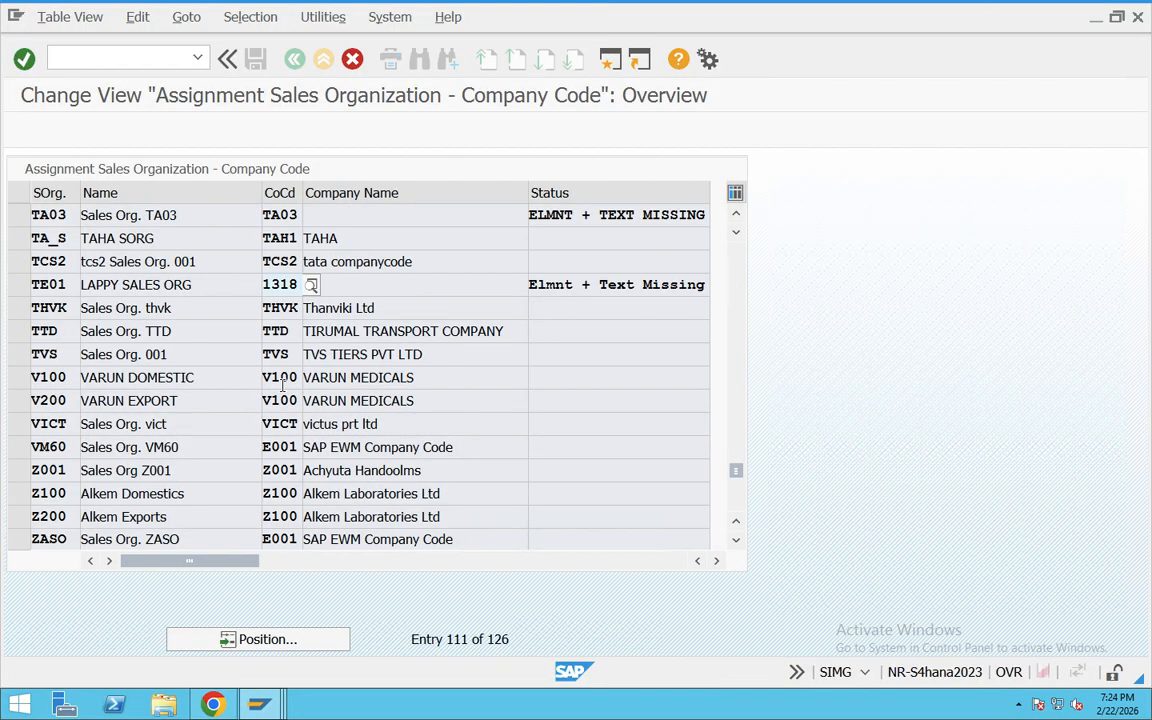
pyautogui.press('Return')
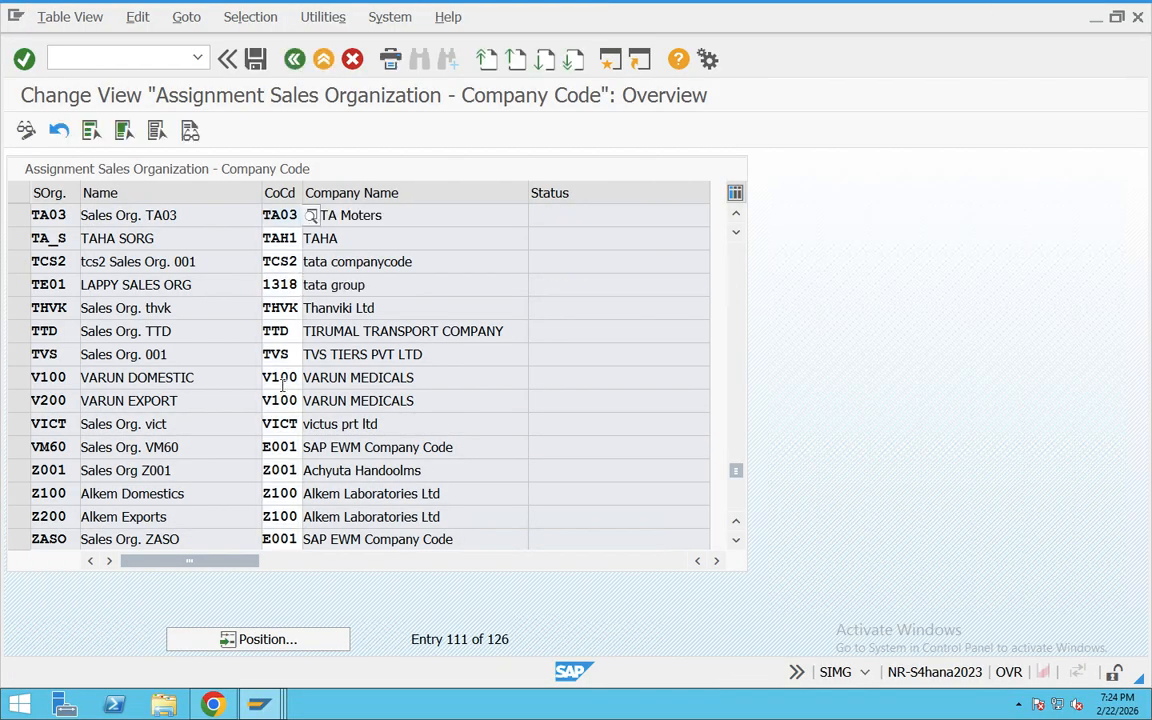
# Step: Select the TA03 row, save the assignments under the Enterprise strucutre _SD customizing request, and return to the IMG structure
pyautogui.click(17, 216)
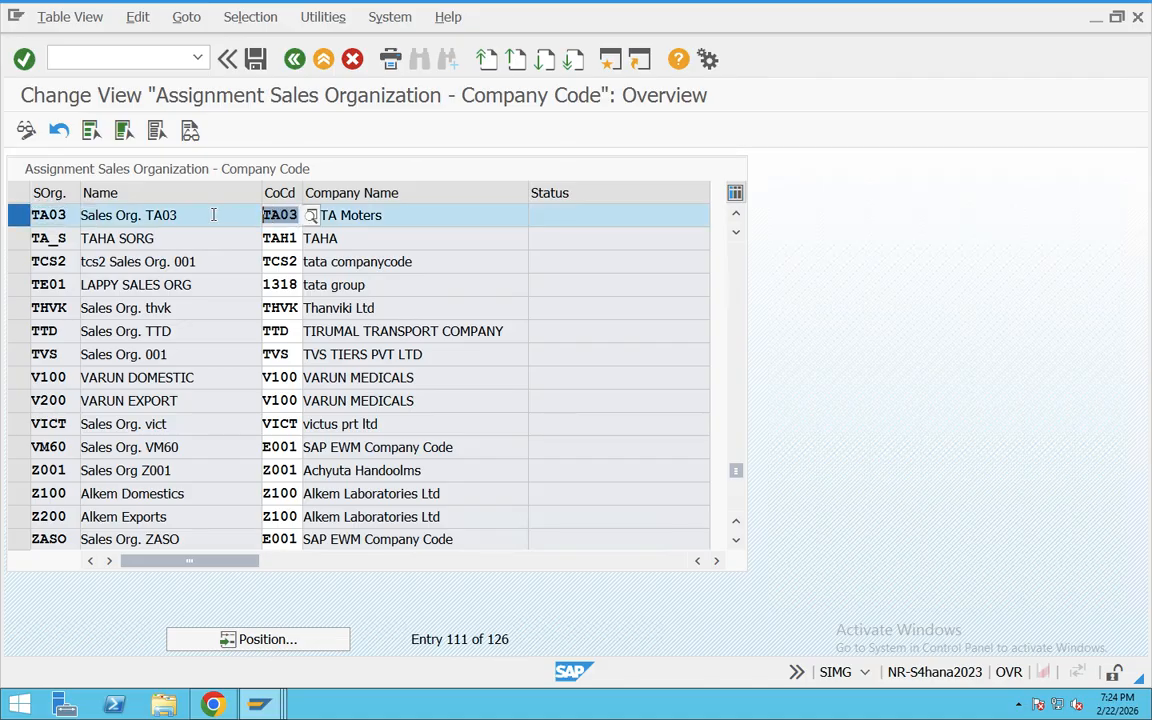
pyautogui.click(256, 60)
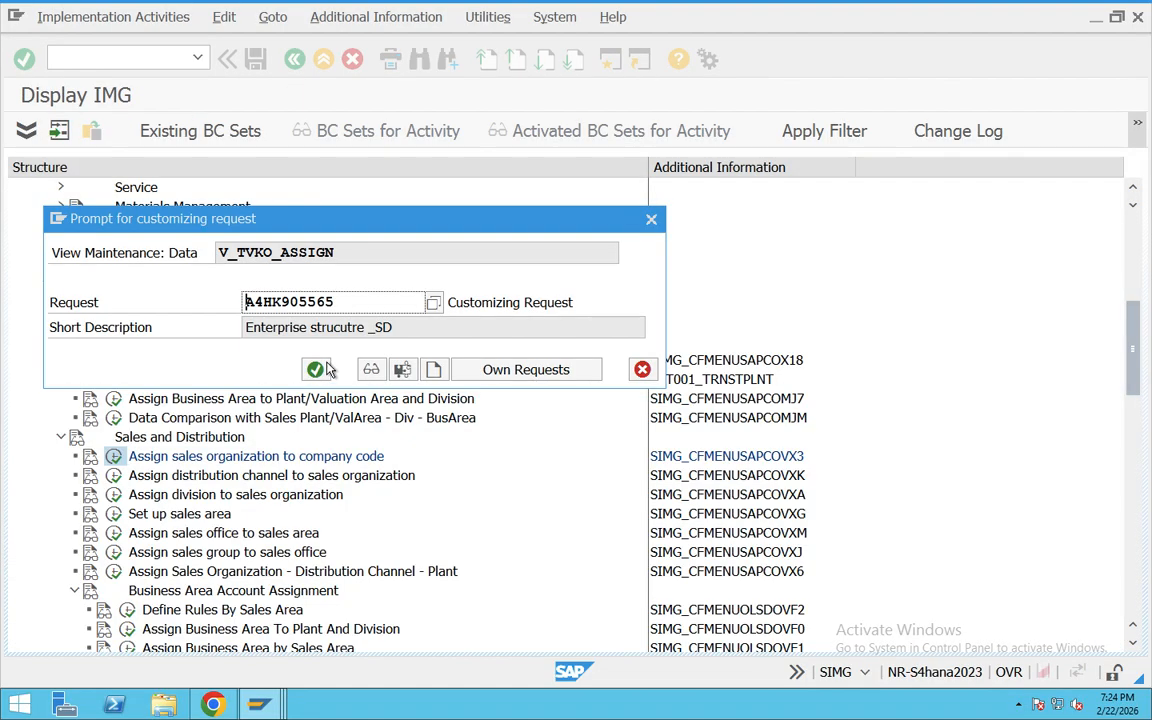
pyautogui.press('Return')
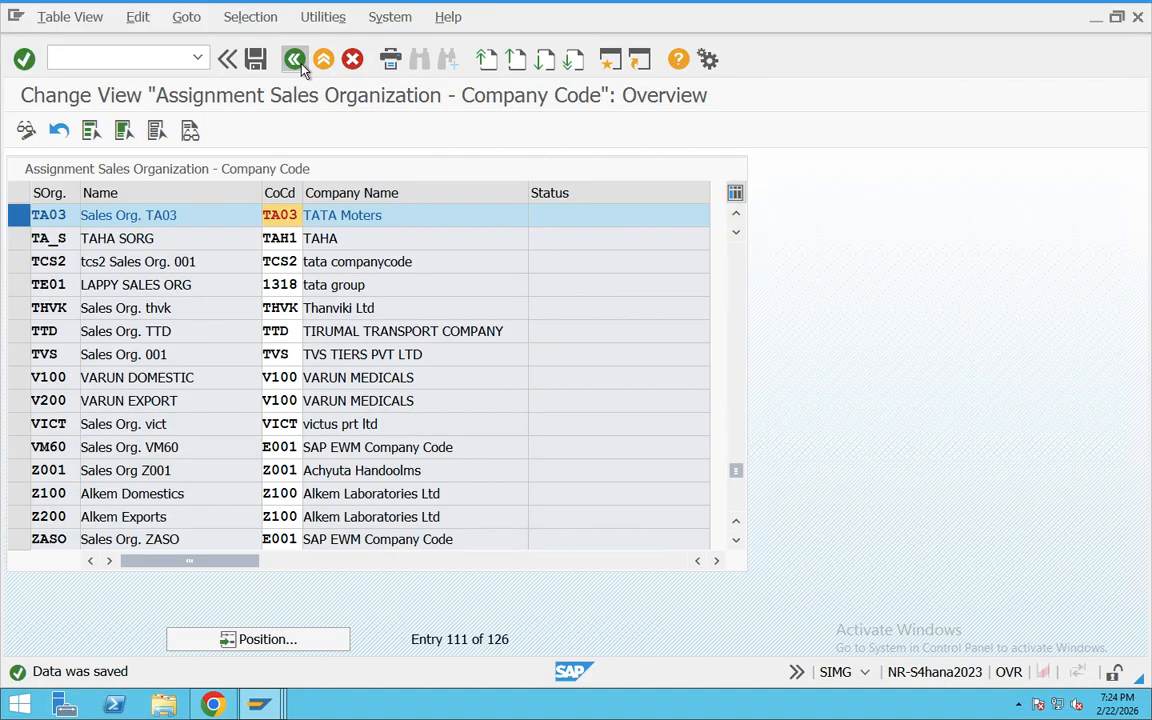
pyautogui.click(292, 59)
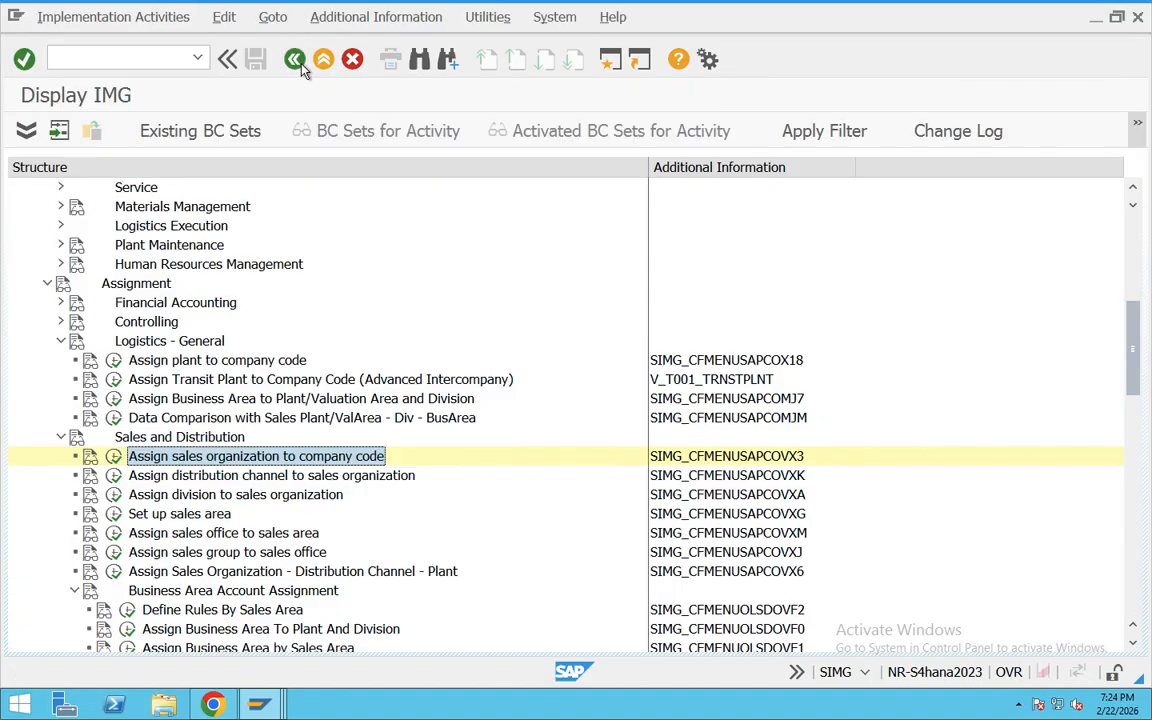
# Step: Open the assignment of distribution channels to sales organizations and add an entry linking sales organization TA03 with distribution channel T3
pyautogui.click(193, 478)
pyautogui.click(114, 476)
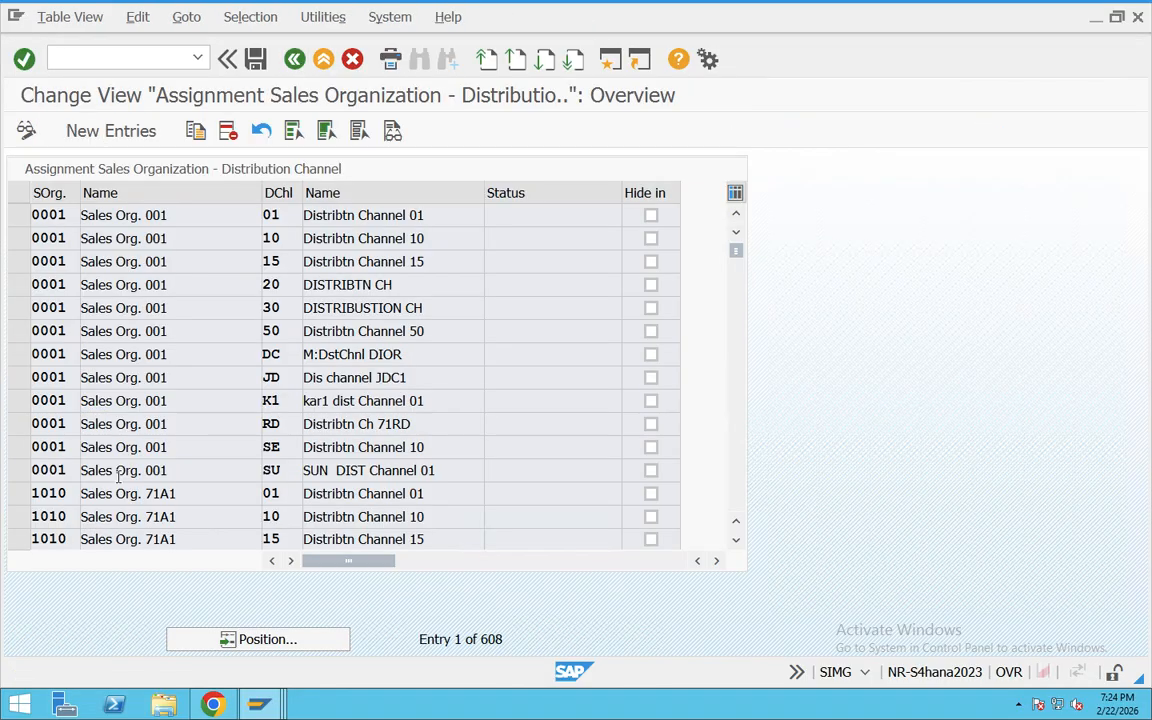
pyautogui.click(85, 134)
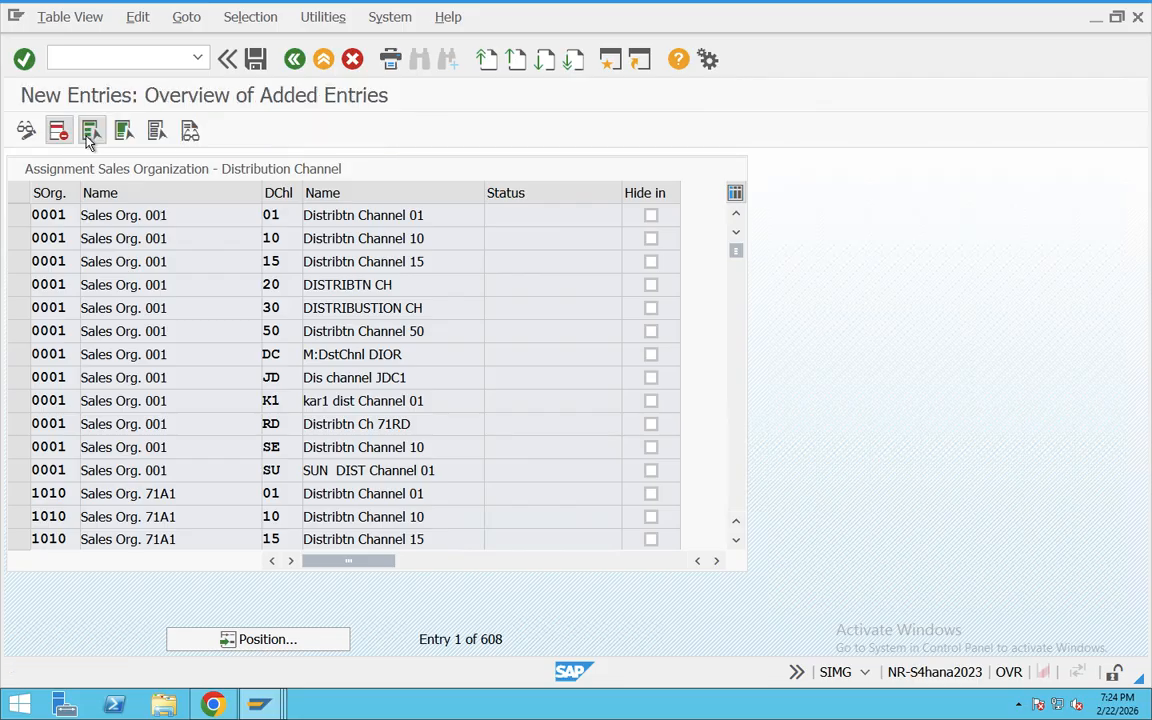
pyautogui.write('Ta')
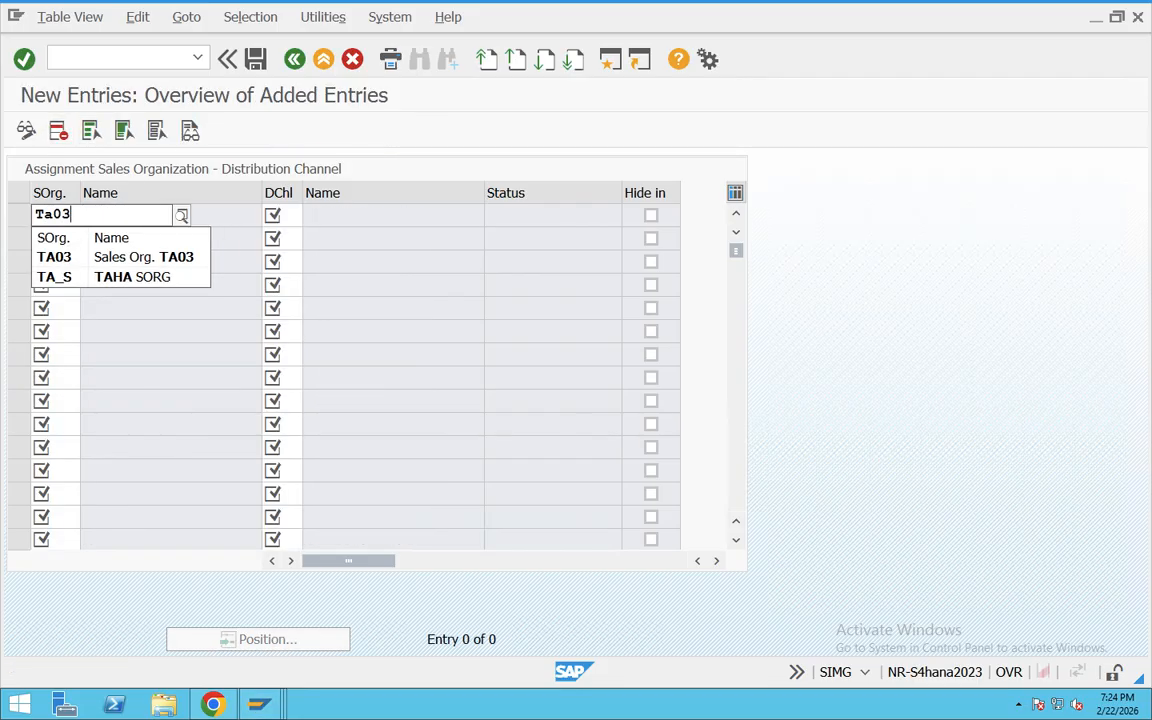
pyautogui.write('03')
pyautogui.click(282, 217)
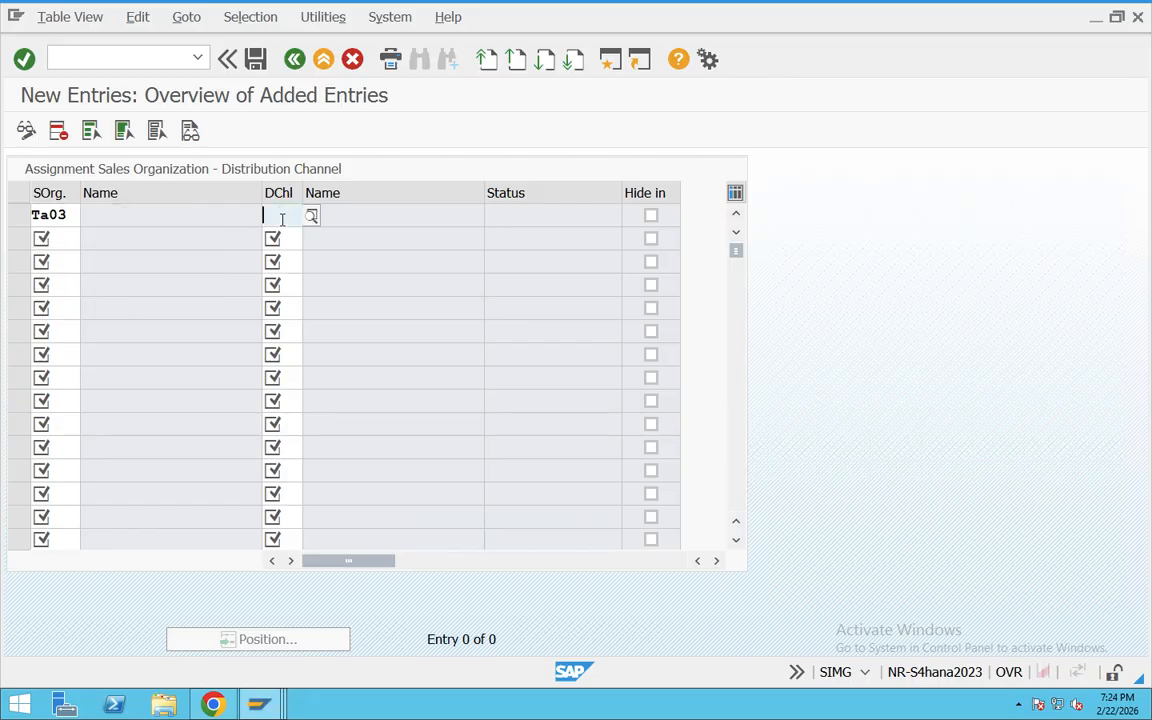
pyautogui.write('T3')
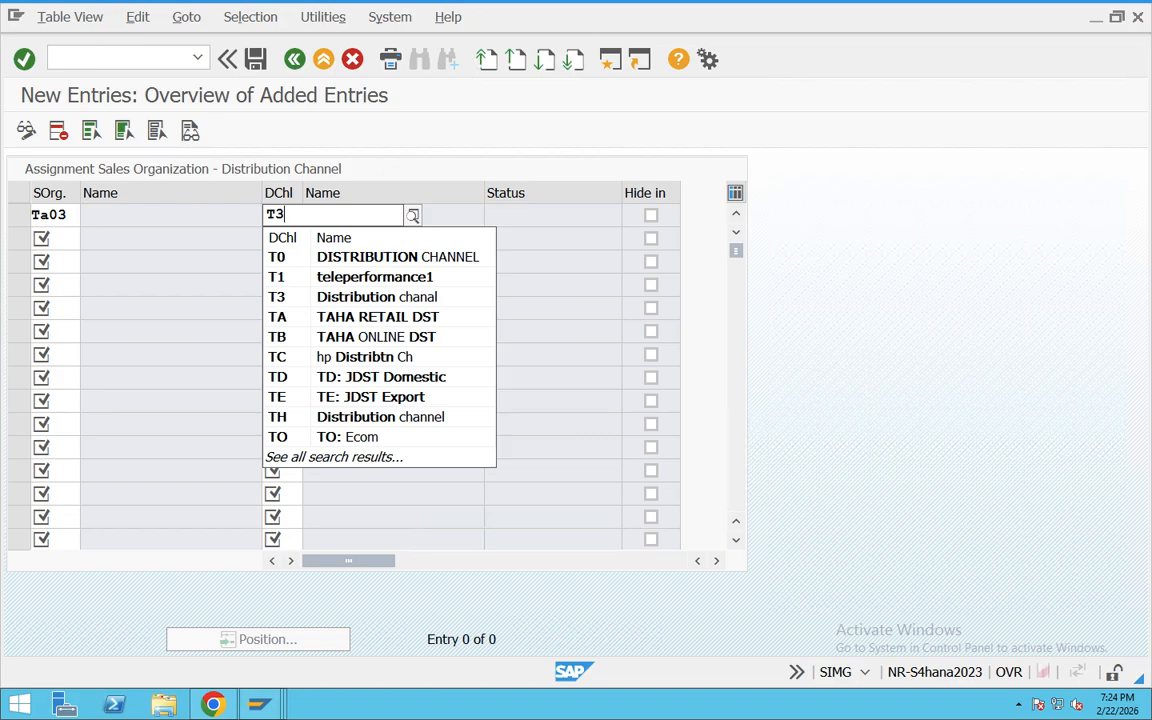
pyautogui.press('Return')
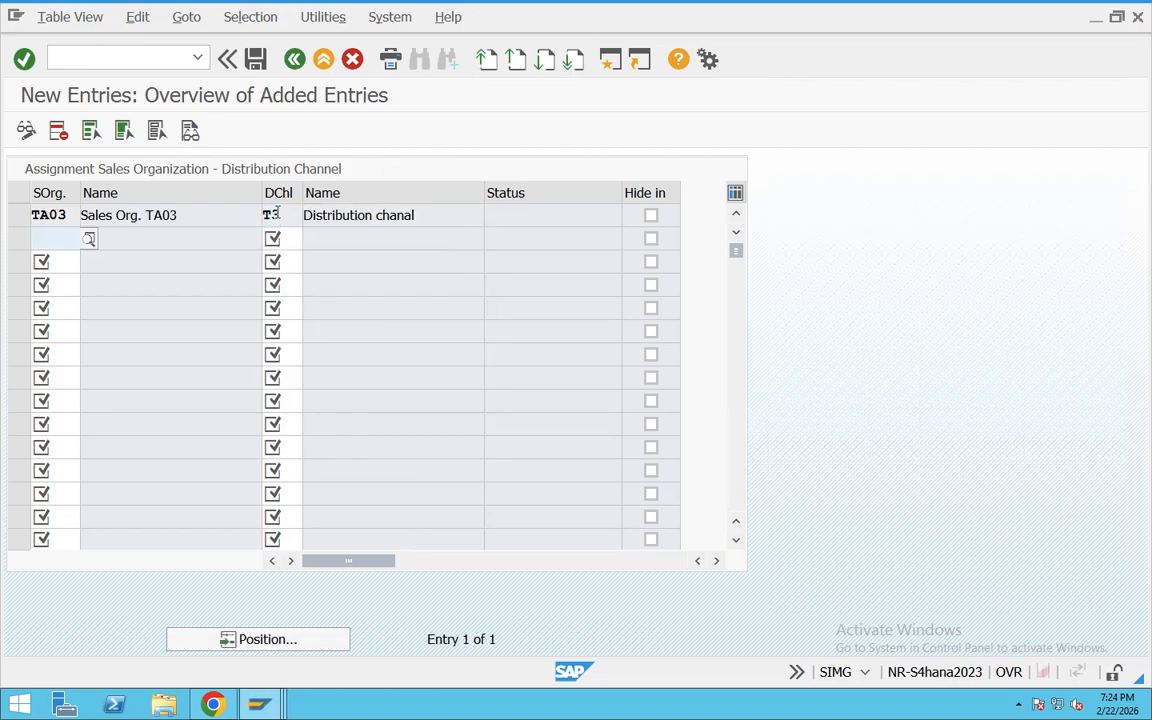
# Step: Save the distribution channel assignment under the Enterprise strucutre _SD customizing request and return to the IMG structure
pyautogui.click(255, 59)
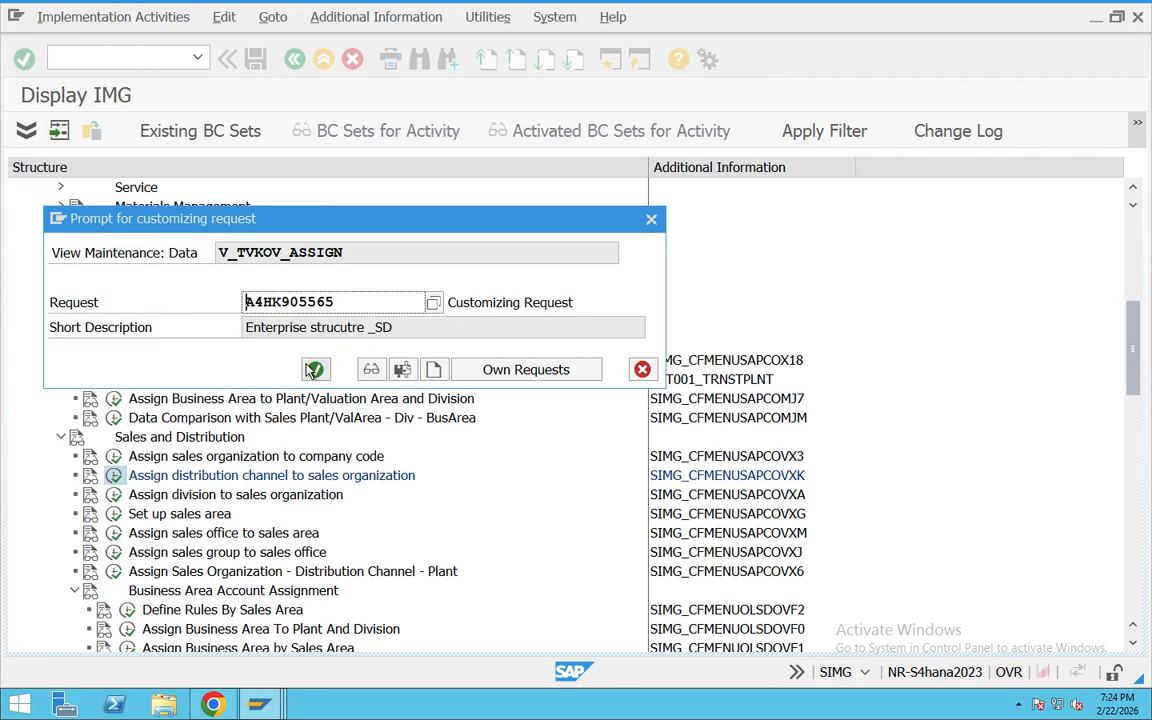
pyautogui.click(311, 367)
pyautogui.click(295, 59)
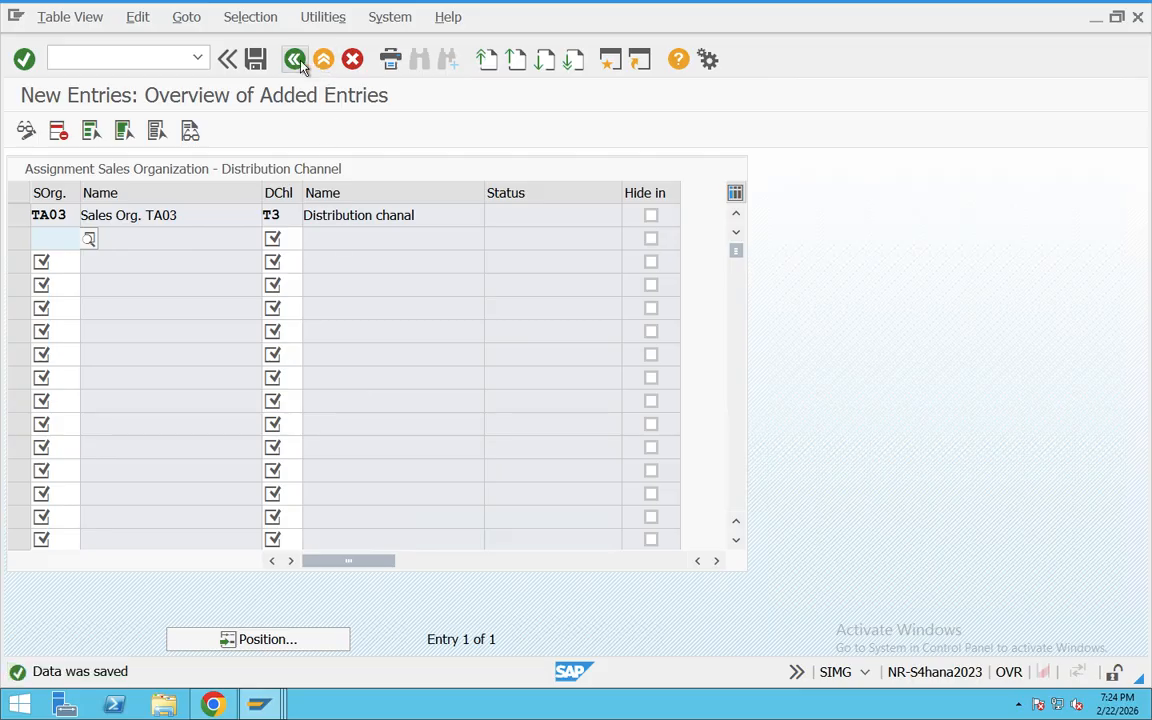
pyautogui.click(297, 60)
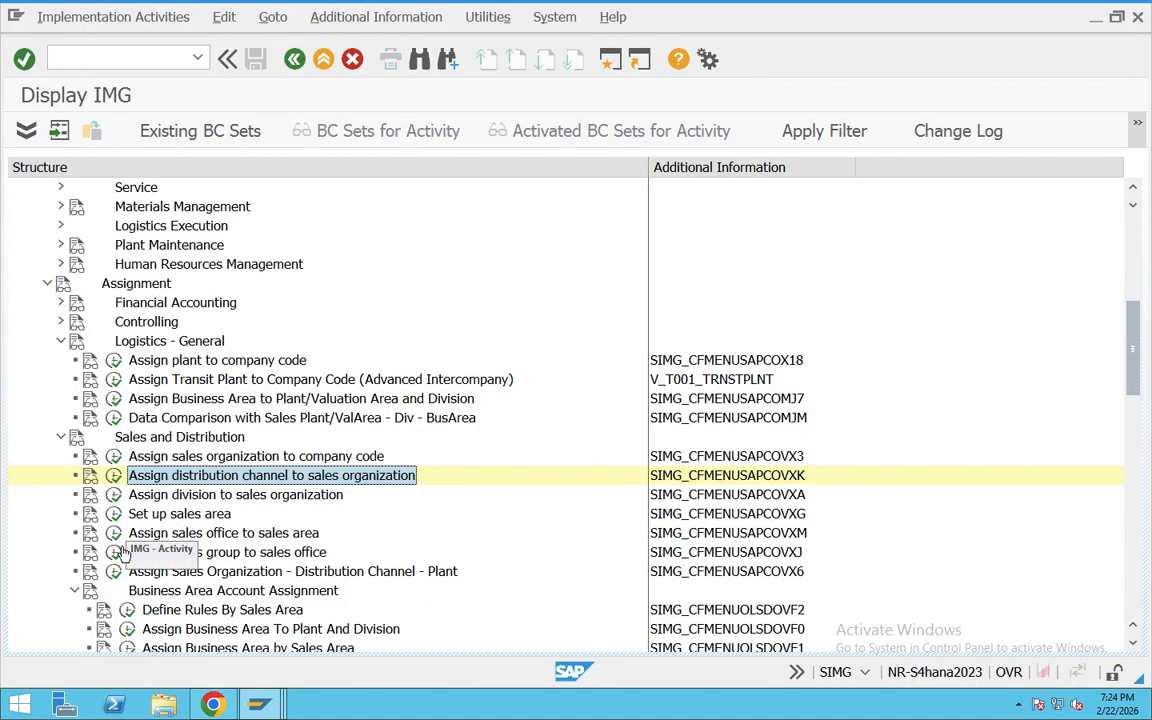
# Step: Open the assignment of divisions to sales organizations and add an entry linking sales organization TA03 with division T3
pyautogui.click(165, 495)
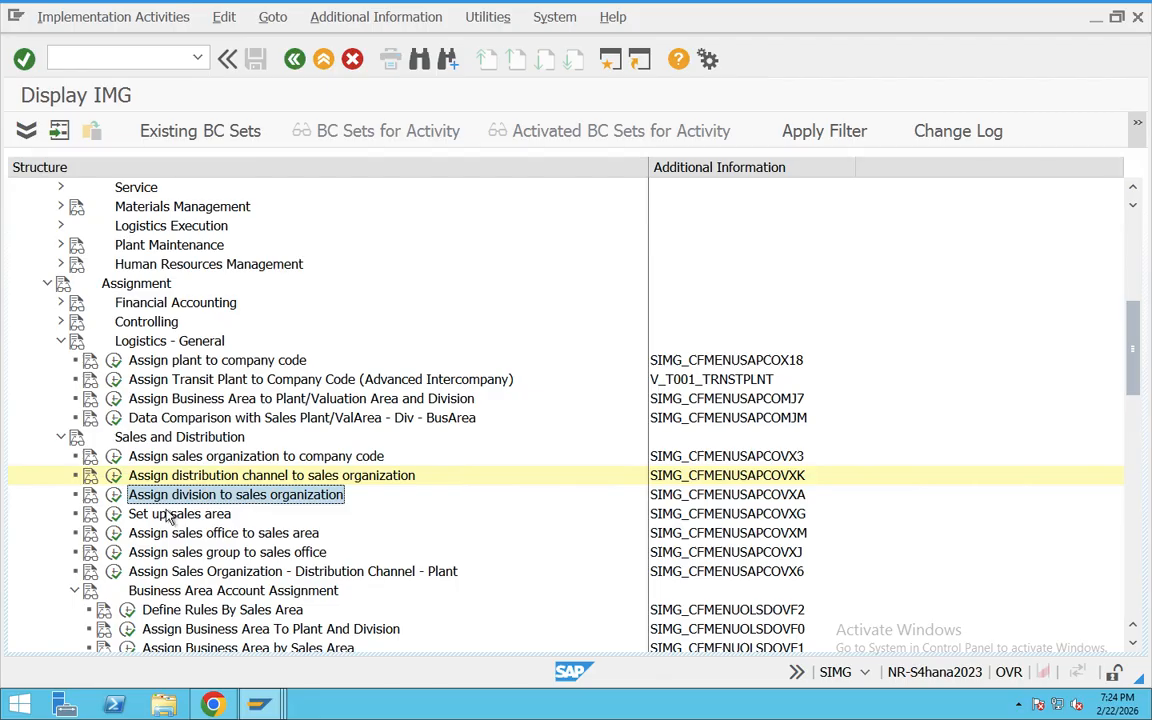
pyautogui.click(114, 495)
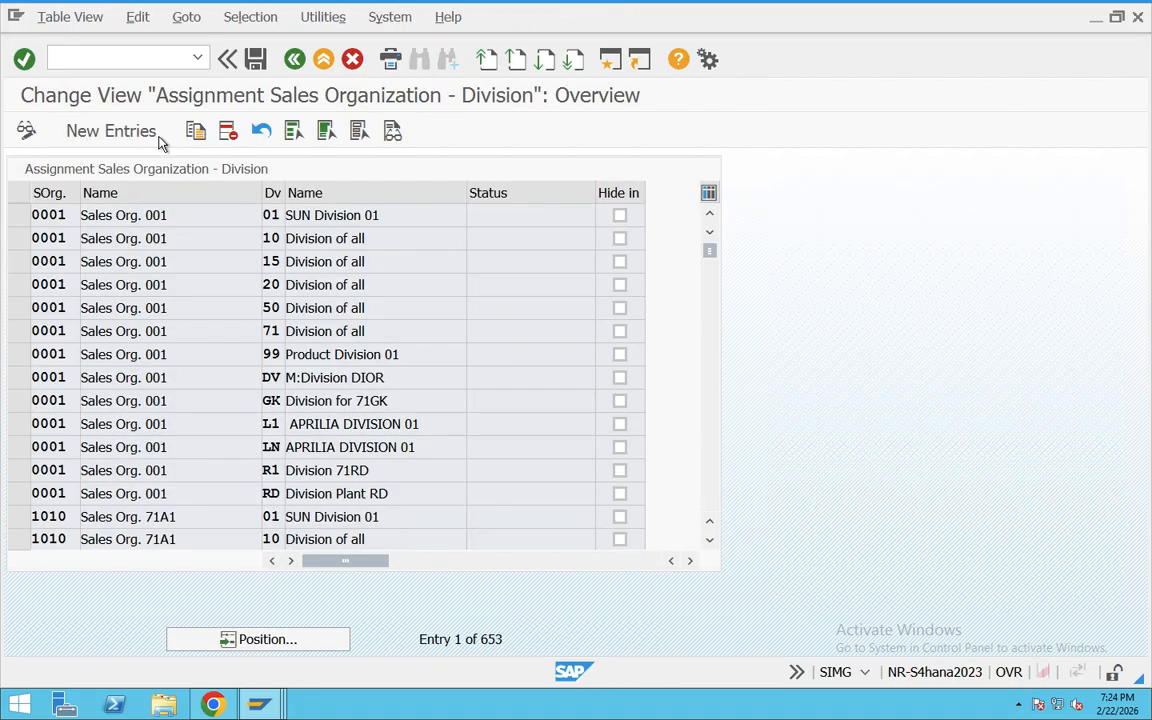
pyautogui.click(128, 136)
pyautogui.write('TA03')
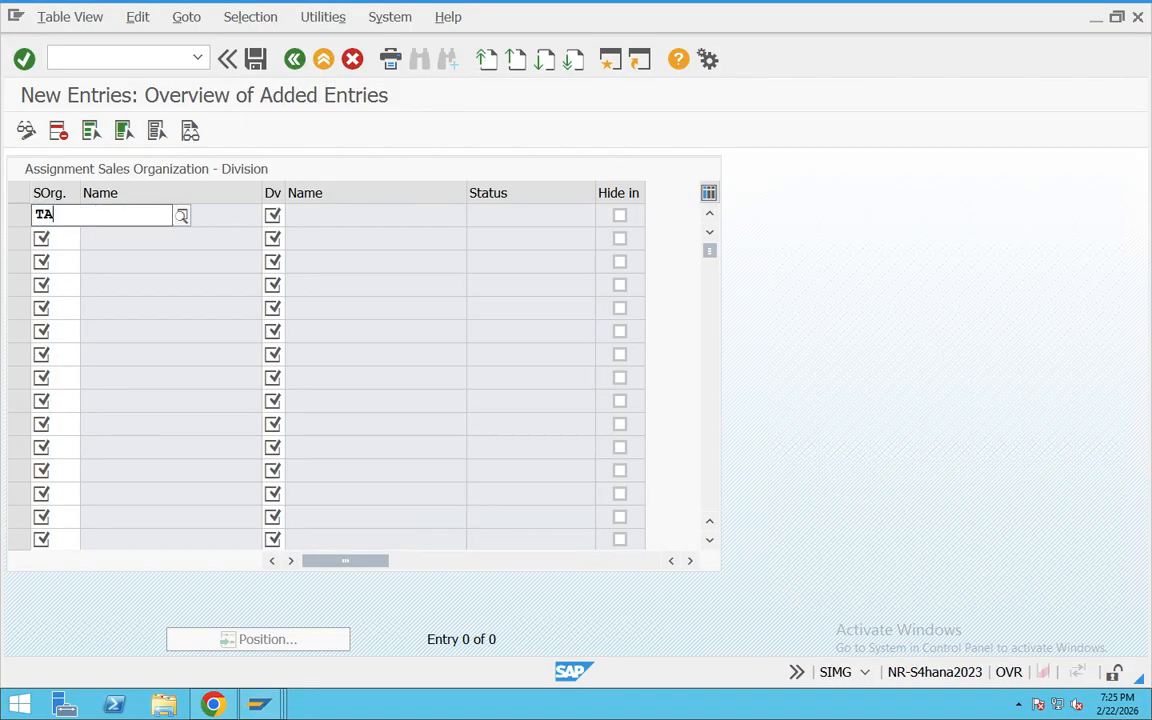
pyautogui.click(277, 214)
pyautogui.write('T3')
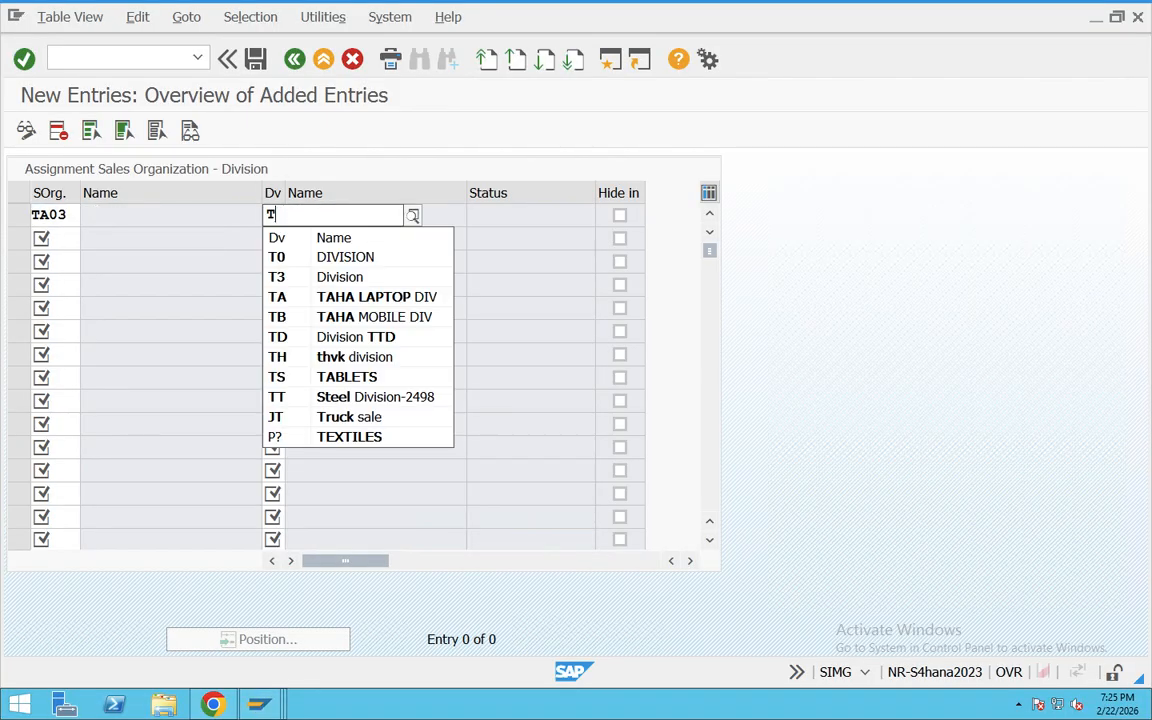
pyautogui.press('Return')
# Step: Save the assignment of division T3 to sales organization TA03 and return to the IMG structure
pyautogui.moveTo(210, 215); pyautogui.dragTo(87, 217)
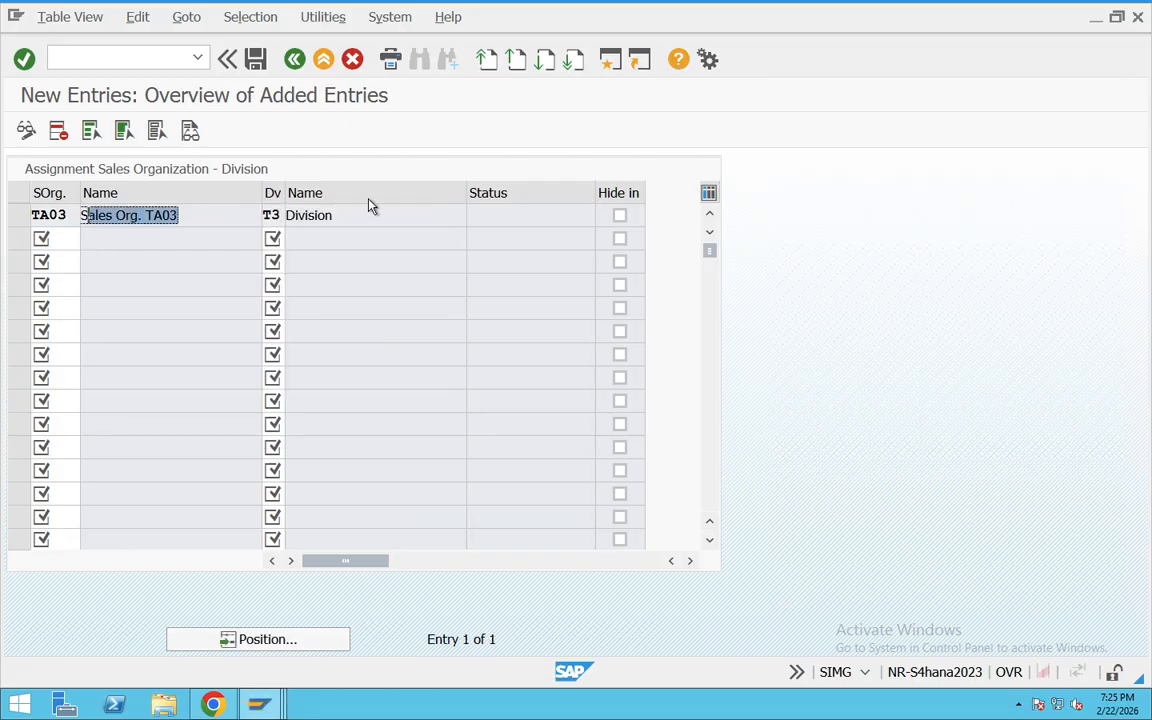
pyautogui.moveTo(338, 216); pyautogui.dragTo(286, 216)
pyautogui.moveTo(216, 214); pyautogui.dragTo(99, 217)
pyautogui.click(255, 58)
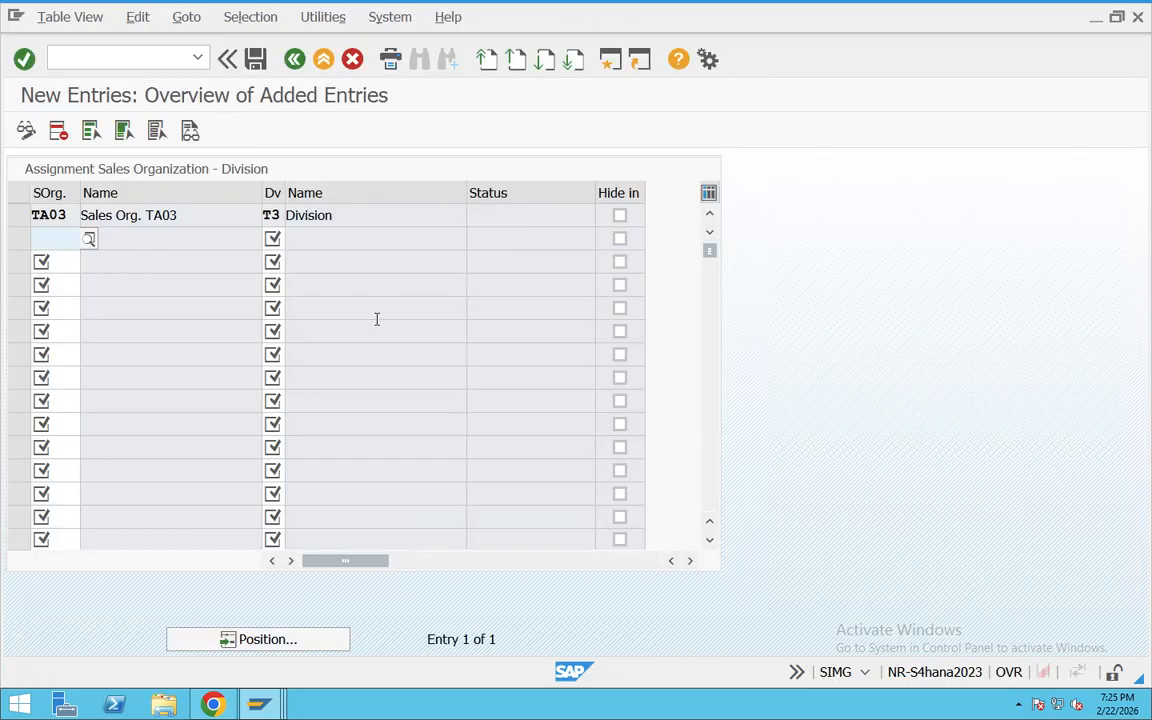
pyautogui.click(292, 63)
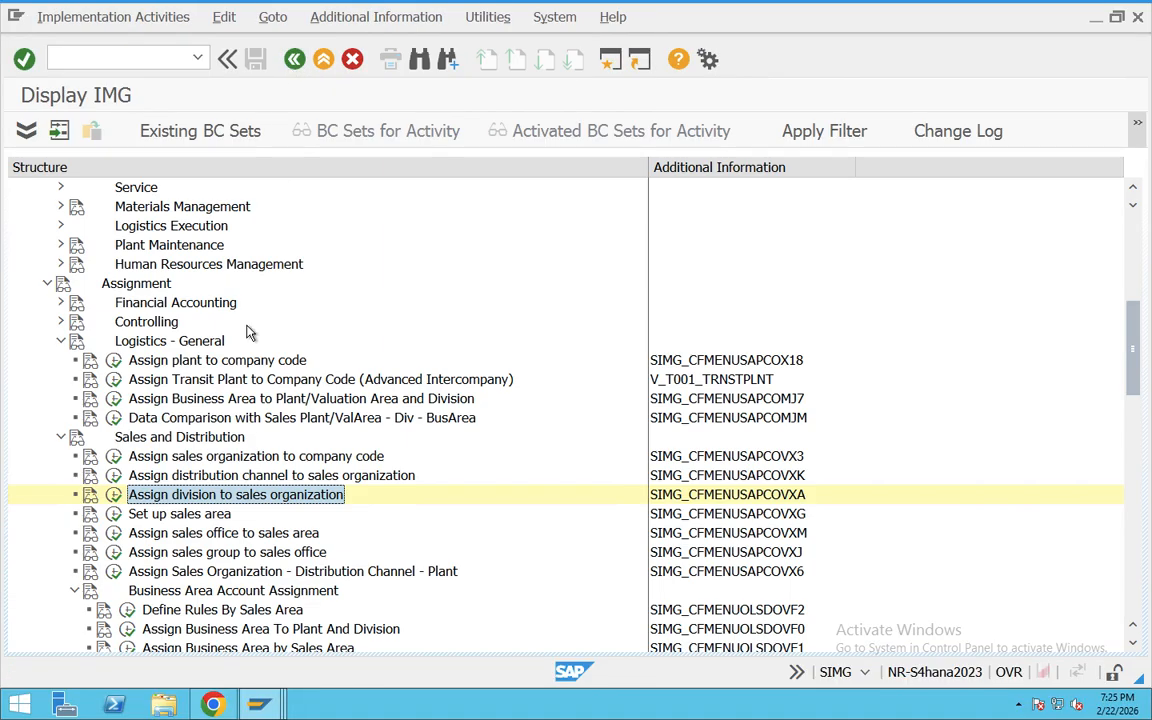
# Step: Open the sales area setup and add an entry combining sales organization TA03, distribution channel T3 and division T3
pyautogui.click(180, 513)
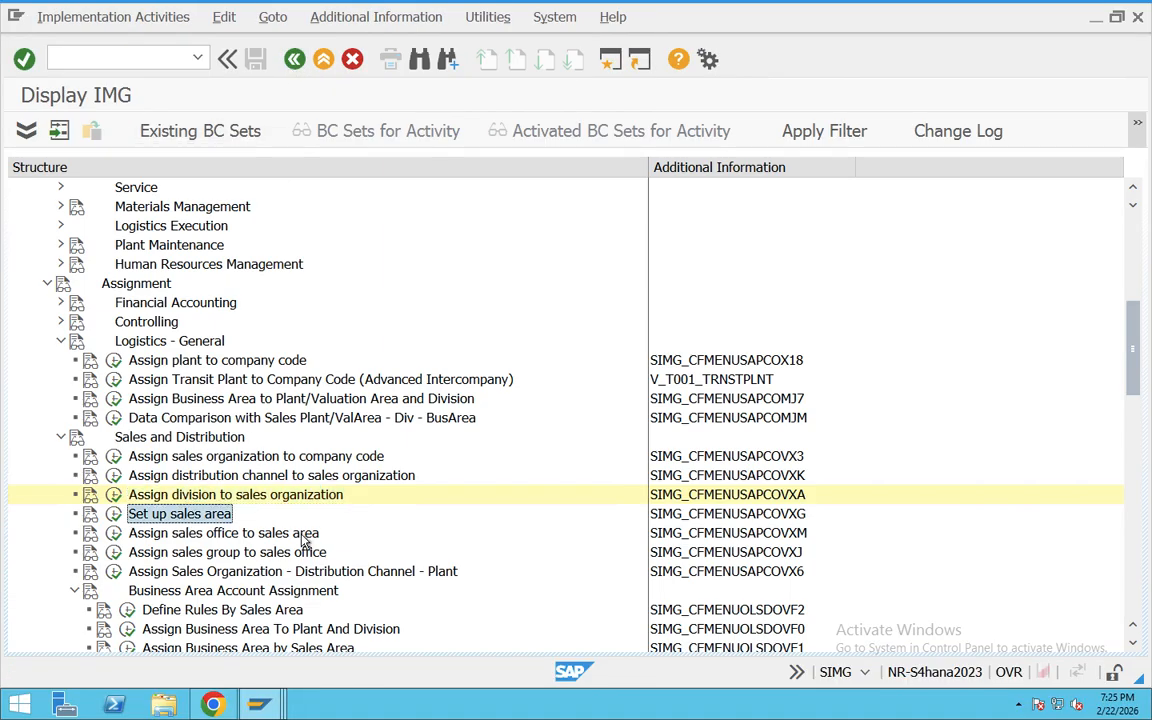
pyautogui.click(113, 513)
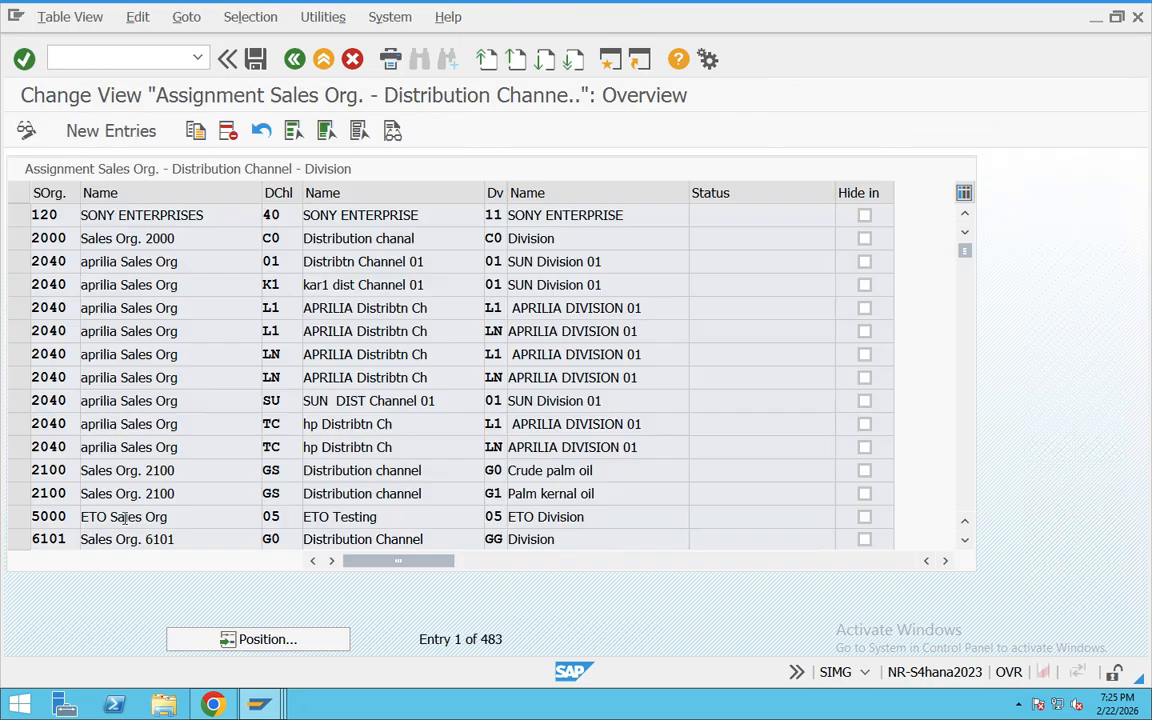
pyautogui.click(116, 131)
pyautogui.write('TA')
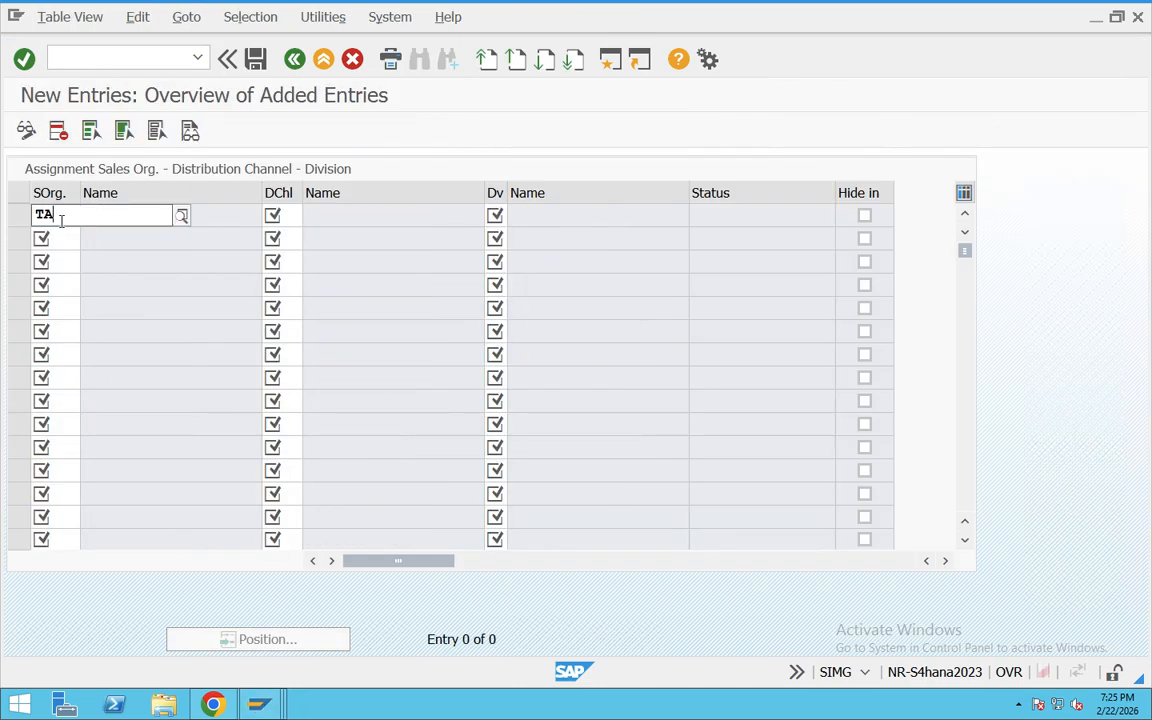
pyautogui.write('03')
pyautogui.click(294, 216)
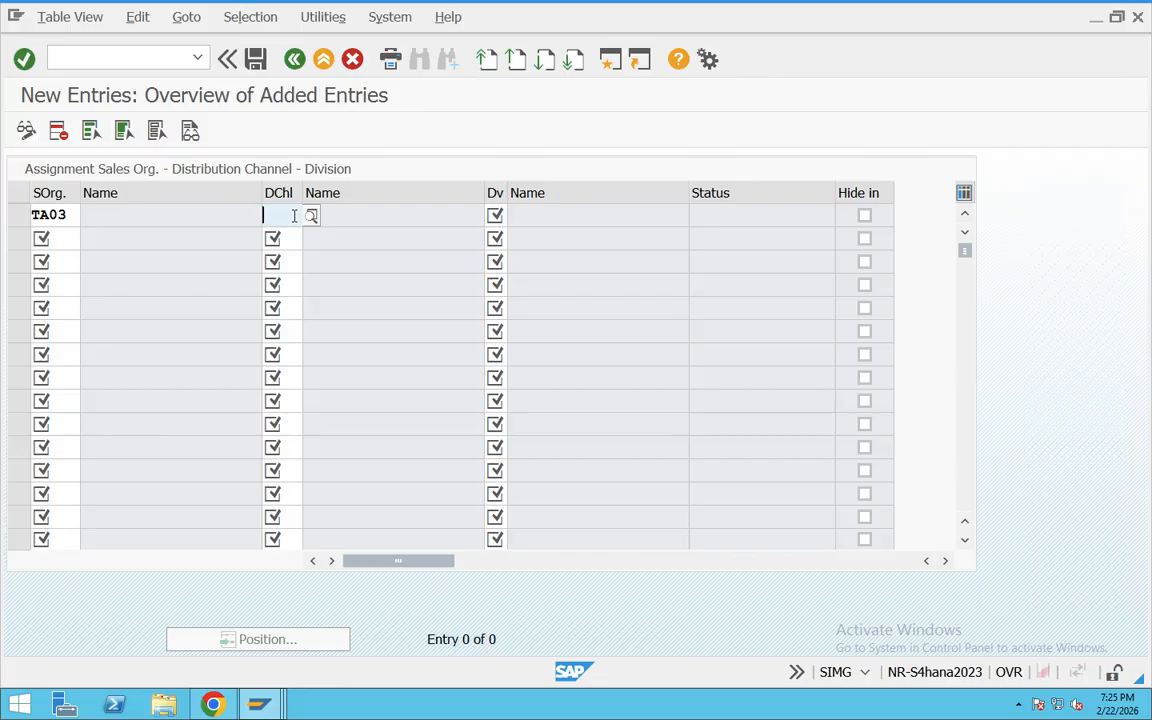
pyautogui.write('T3')
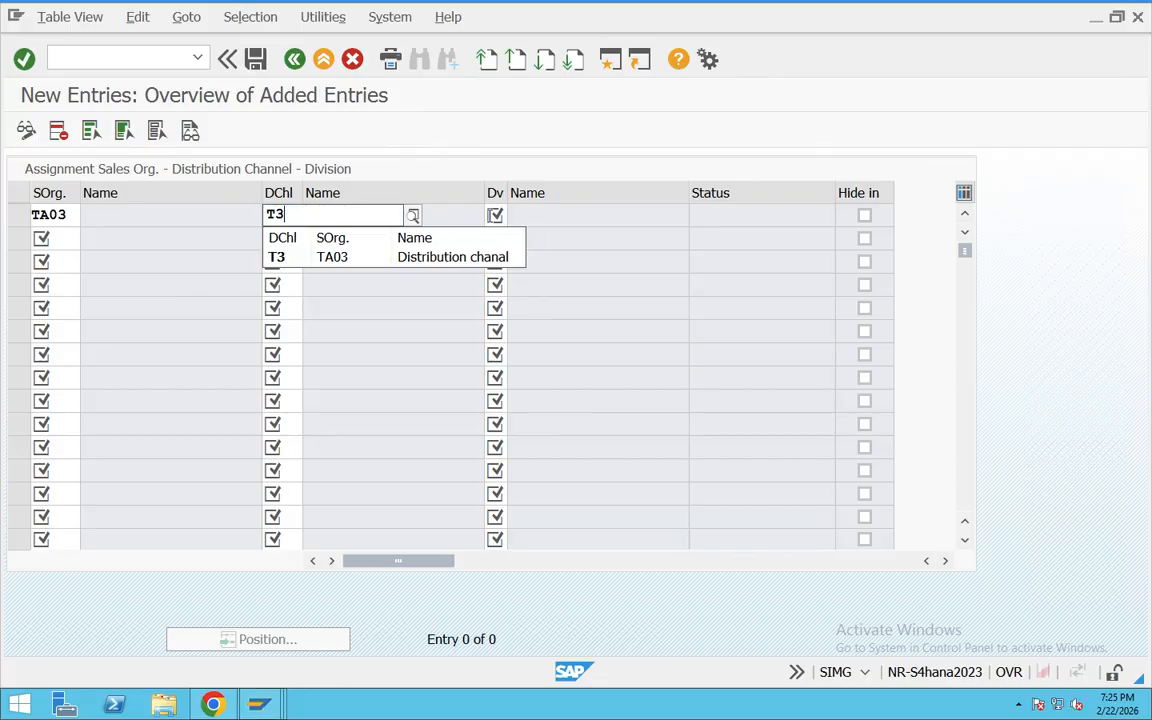
pyautogui.click(489, 216)
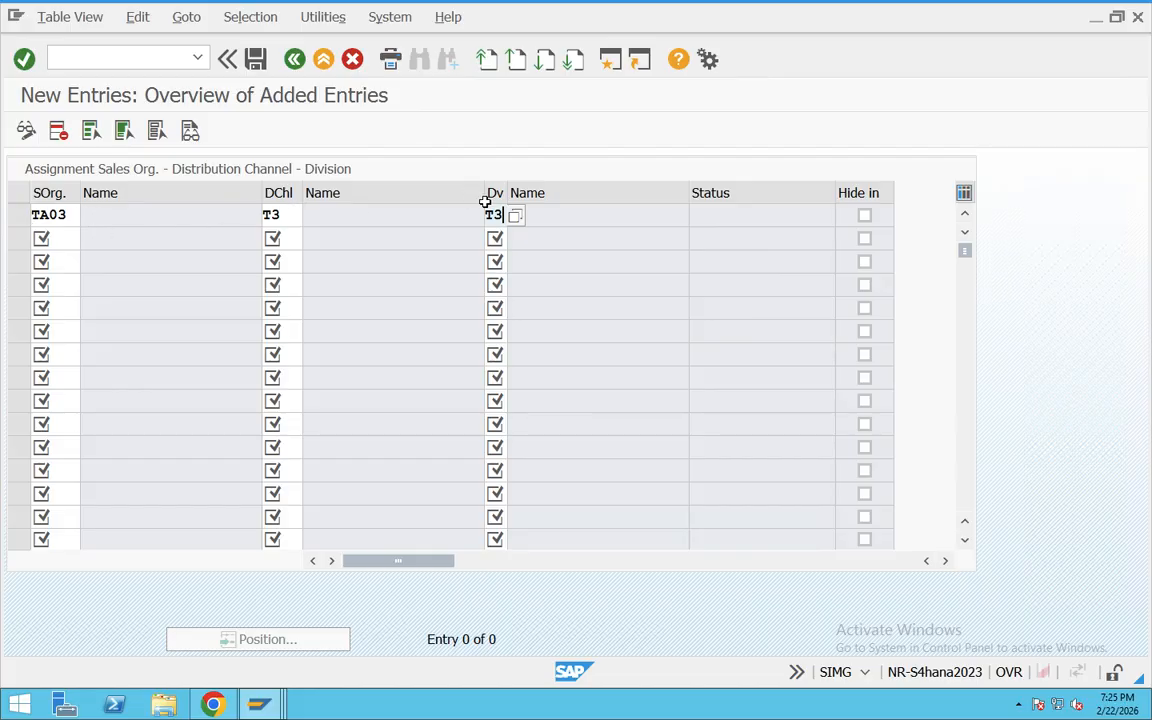
pyautogui.press('Return')
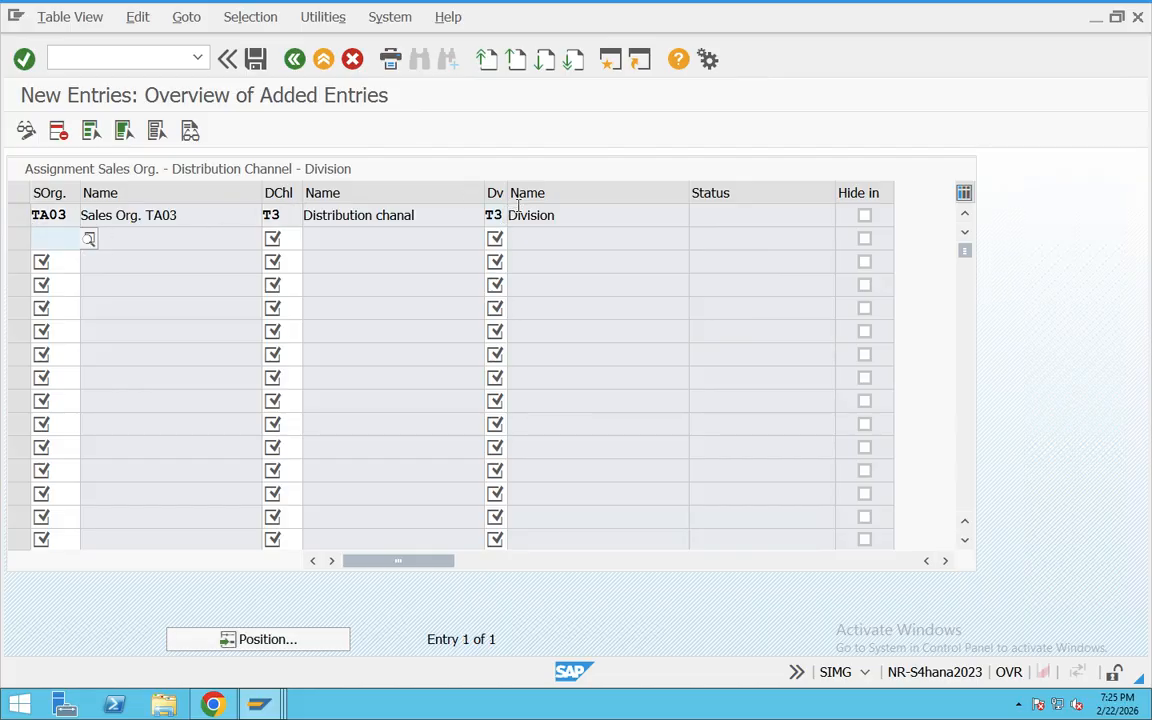
# Step: Save the new sales area under the proposed customizing request and return to the IMG structure
pyautogui.click(257, 60)
pyautogui.click(319, 367)
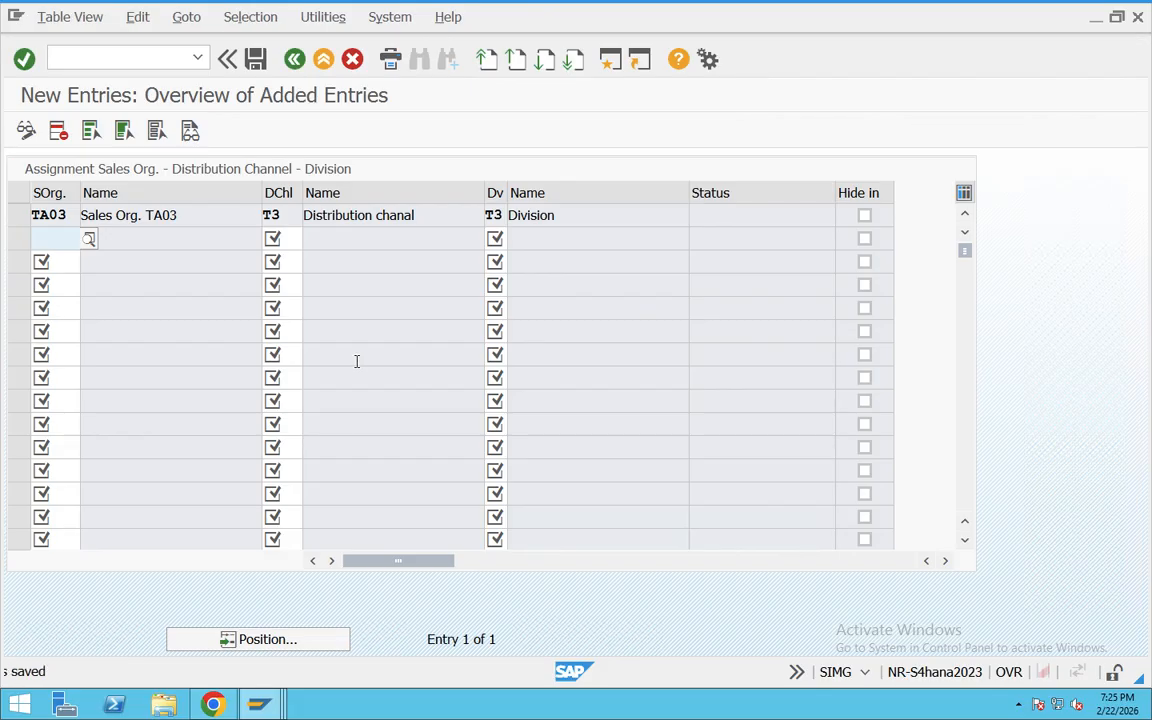
pyautogui.click(294, 59)
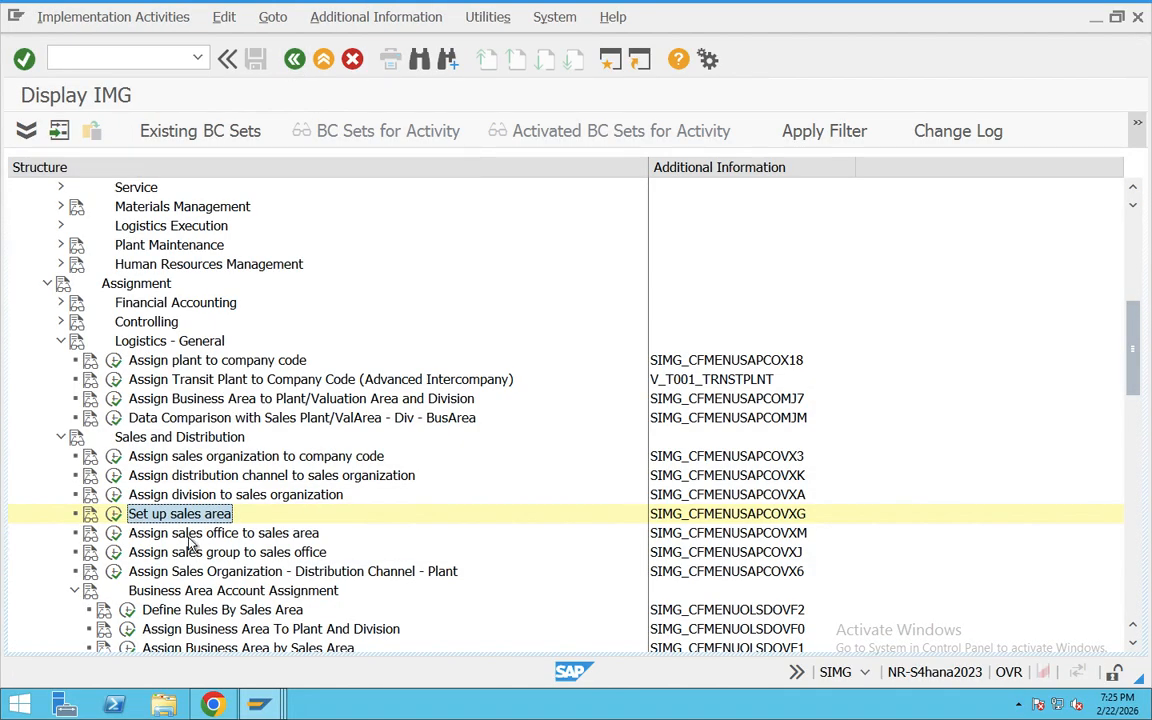
# Step: Open the assignment of sales offices to sales areas and create an entry with sales organization TA03, distribution channel T3 and division T3
pyautogui.click(188, 536)
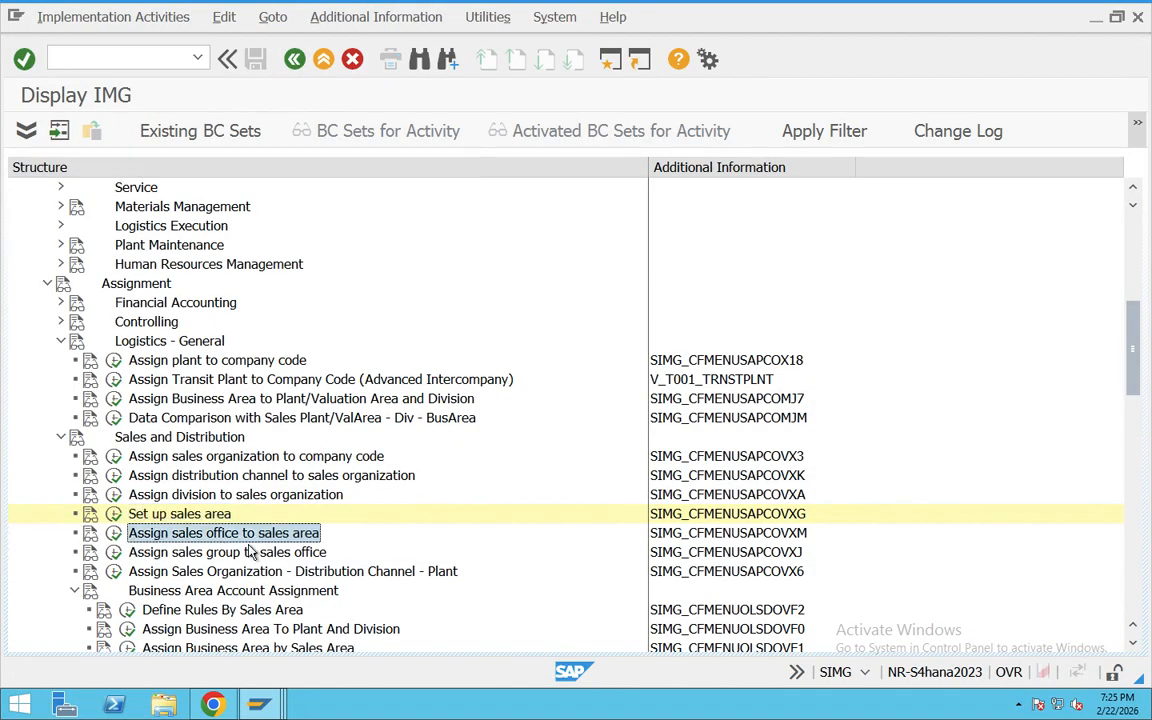
pyautogui.doubleClick(137, 538)
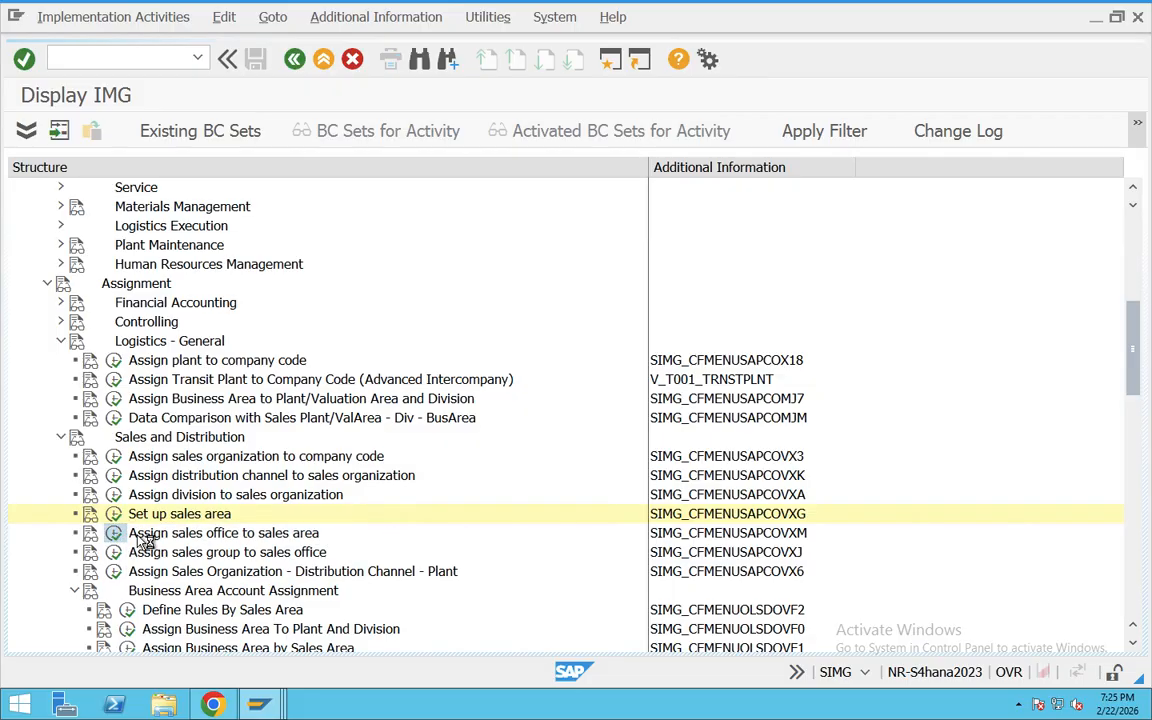
pyautogui.click(105, 130)
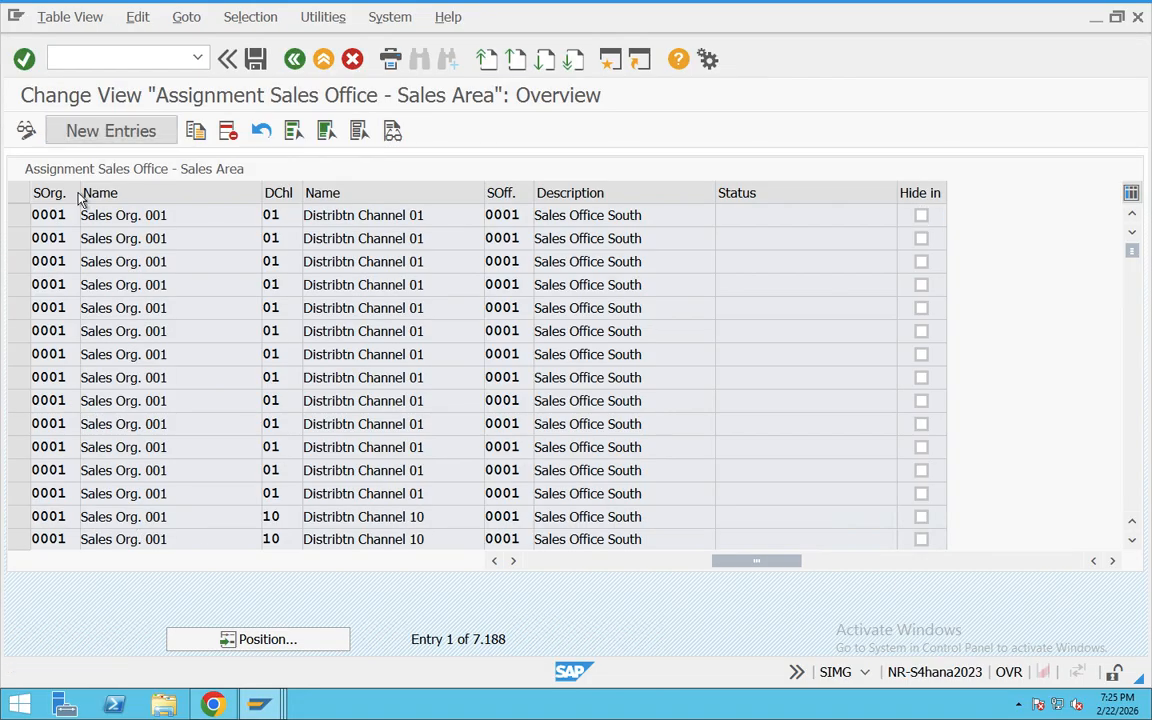
pyautogui.write('TA03')
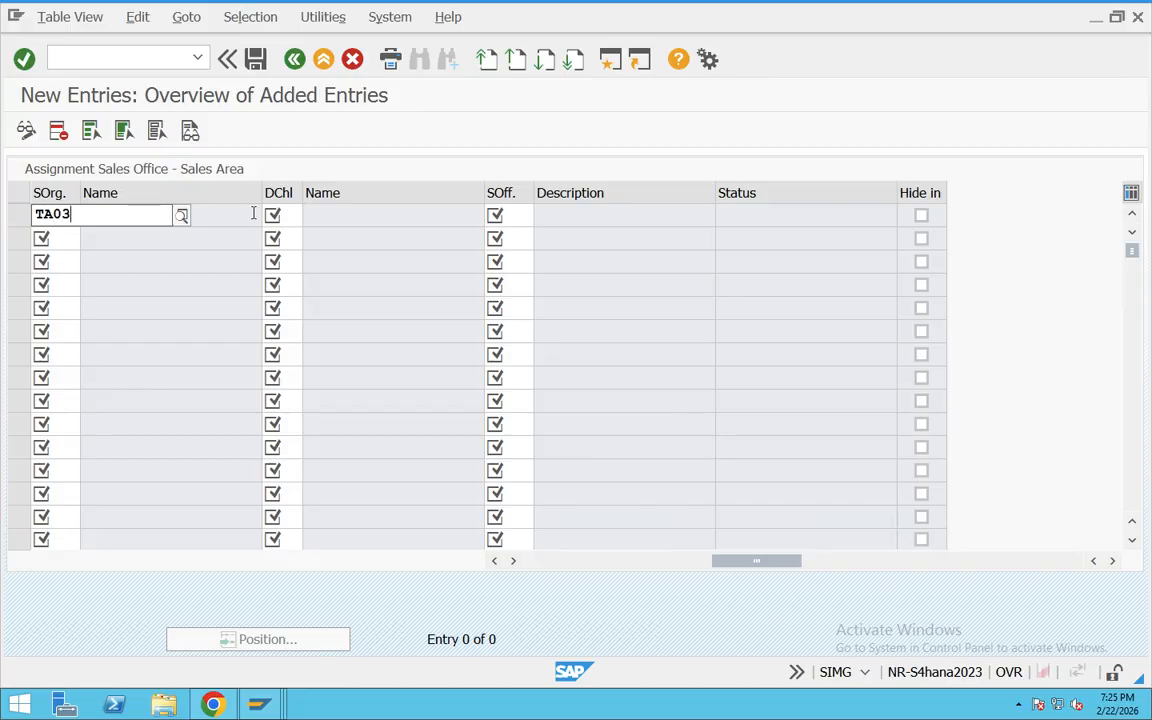
pyautogui.press('Tab')
pyautogui.write('T3')
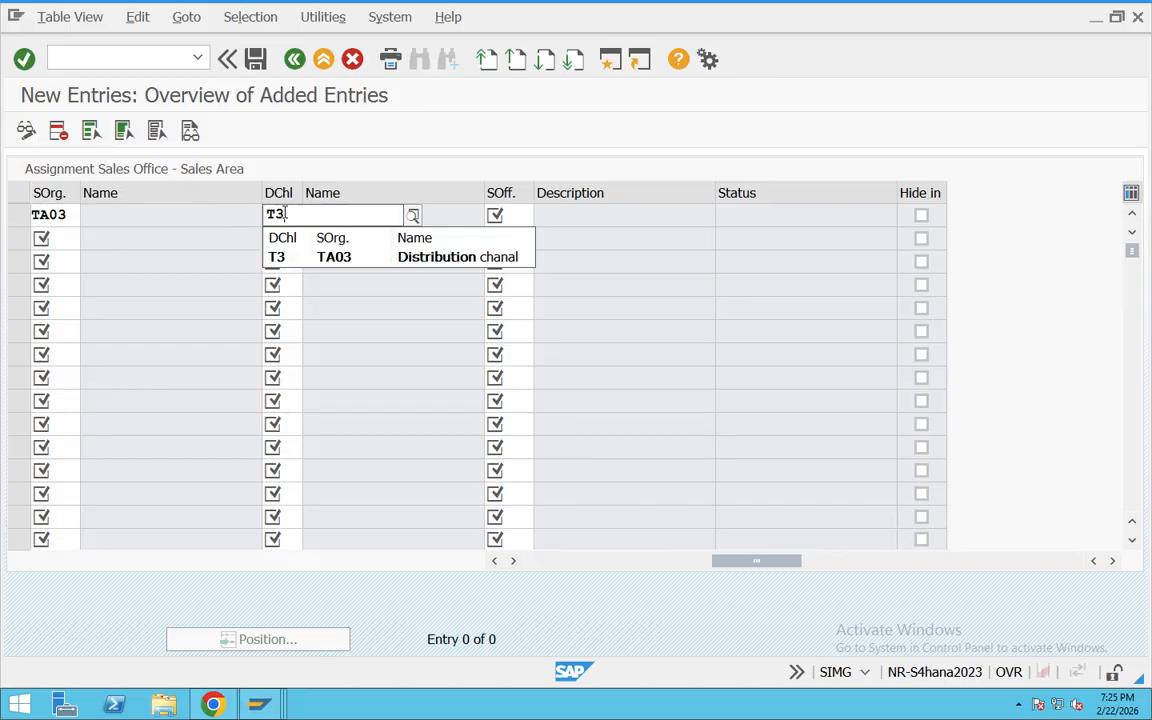
pyautogui.click(519, 210)
pyautogui.write('T3')
pyautogui.press('Return')
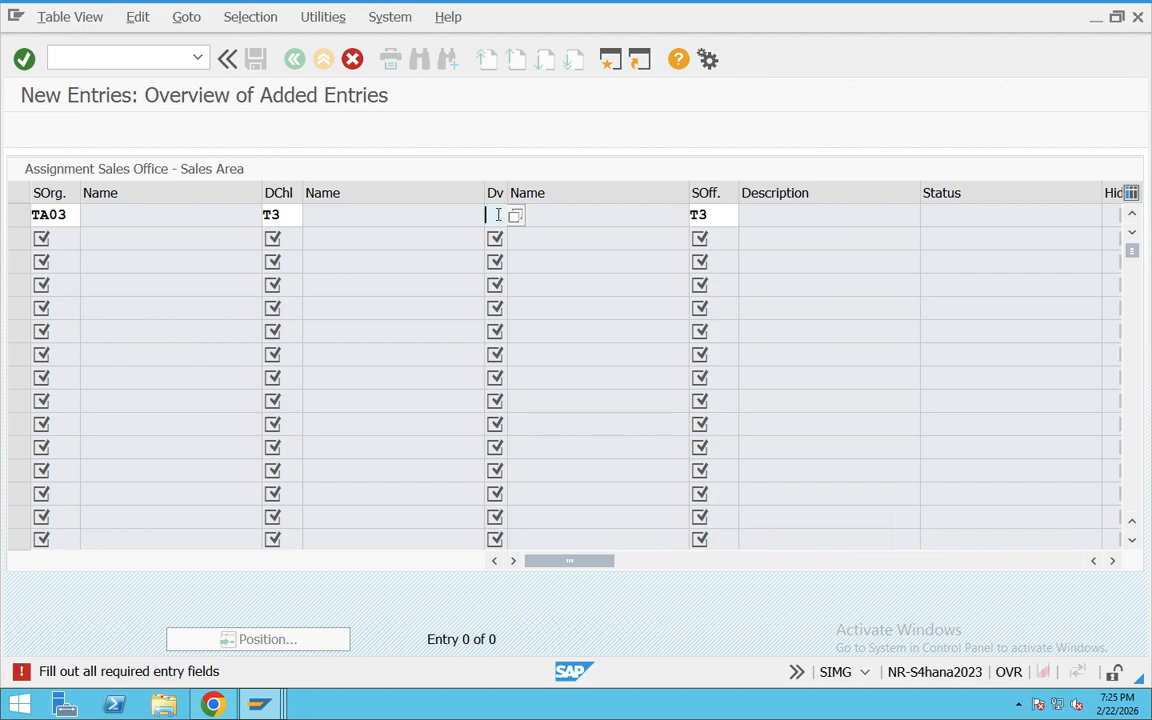
# Step: Set the sales office of the new sales area entry to TA03 and confirm the row
pyautogui.click(712, 216)
pyautogui.press('BackSpace')
pyautogui.press('BackSpace')
pyautogui.write('TA')
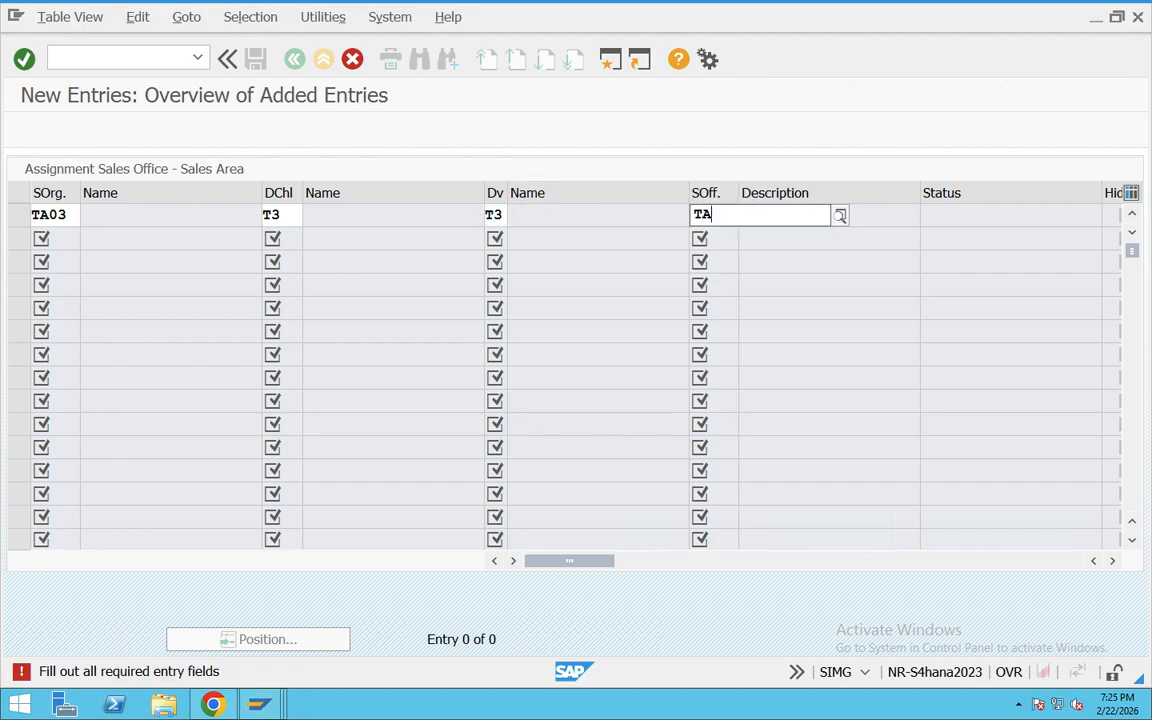
pyautogui.write('03')
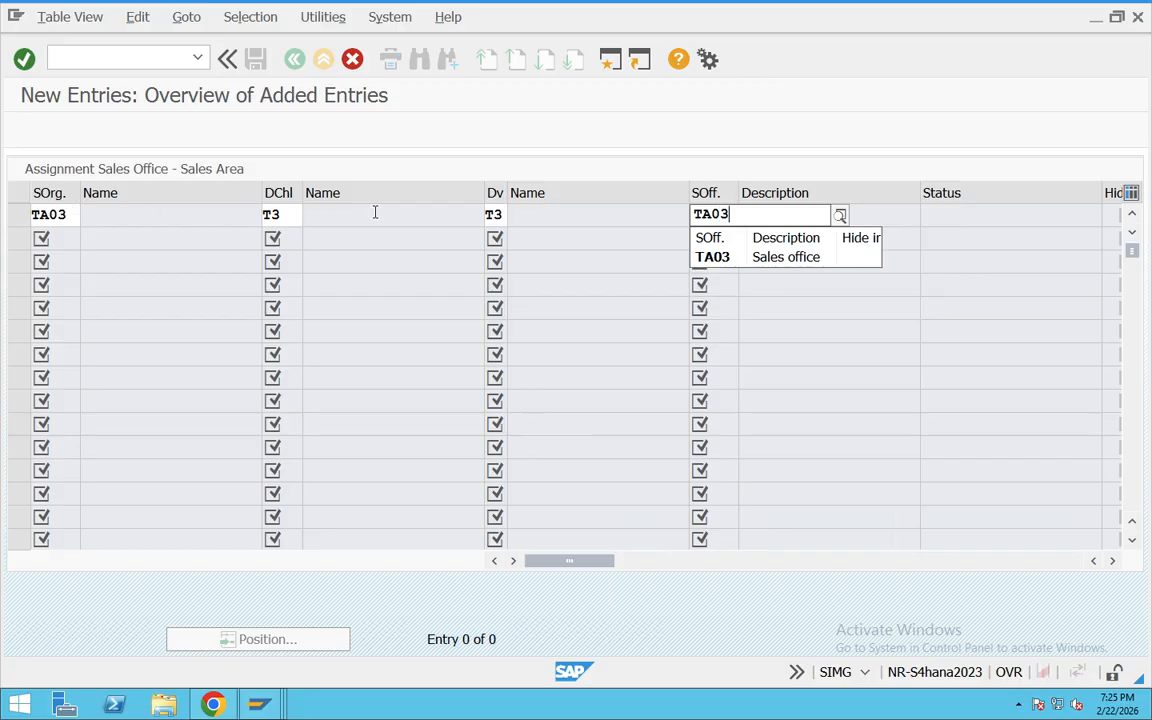
pyautogui.click(718, 190)
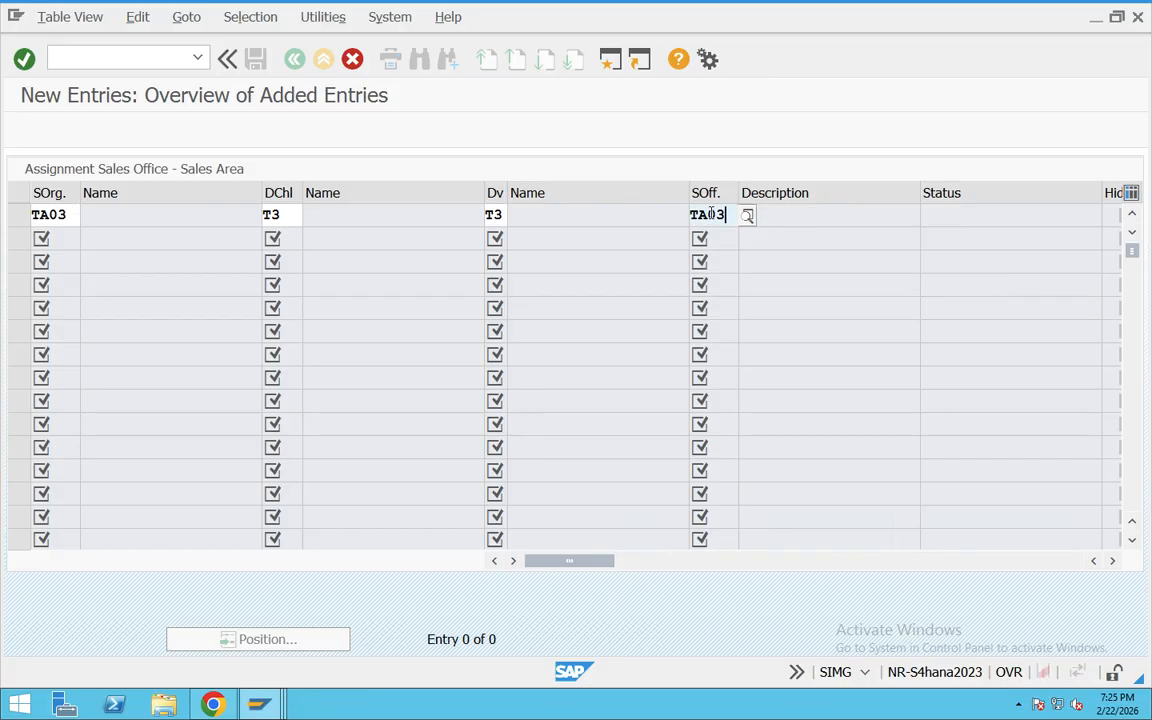
pyautogui.press('Return')
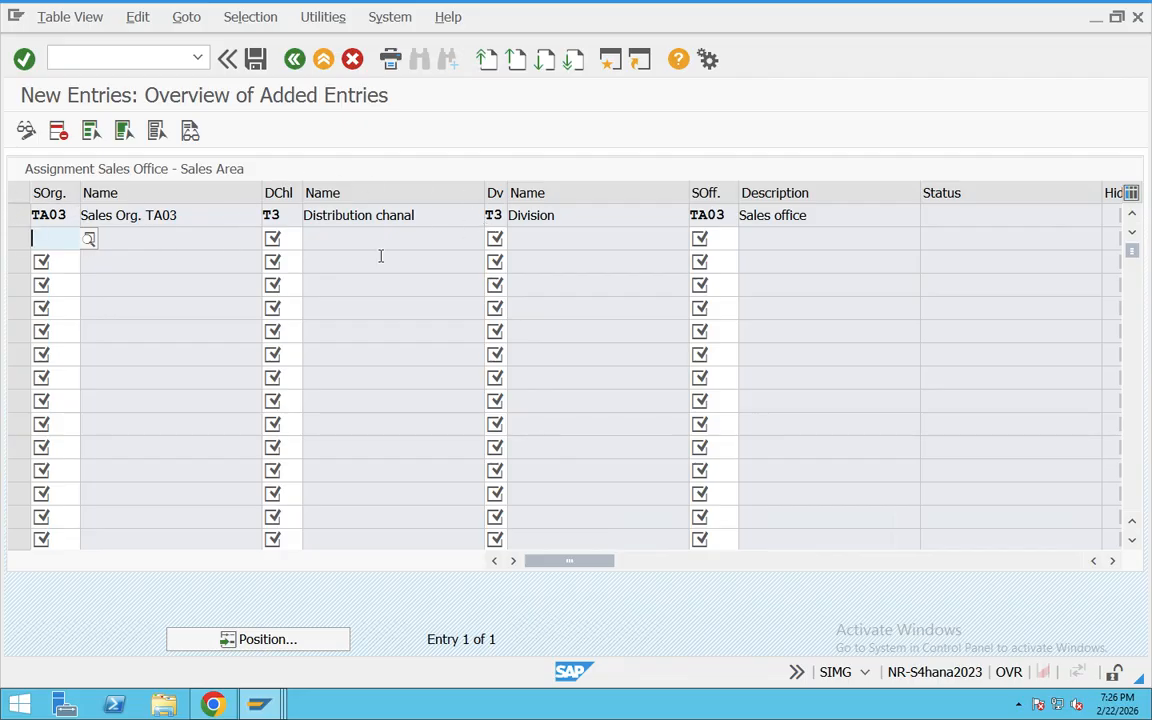
# Step: Save the sales office assignment under the proposed customizing request and return to the IMG structure
pyautogui.moveTo(735, 213); pyautogui.dragTo(536, 207)
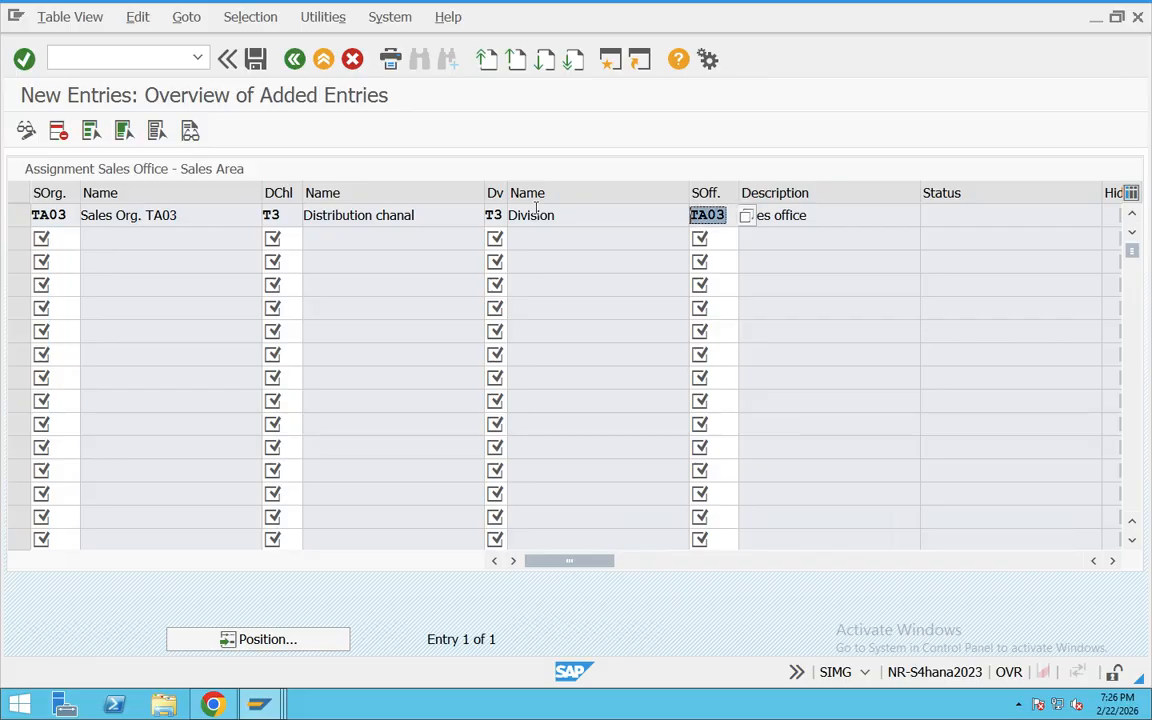
pyautogui.click(247, 58)
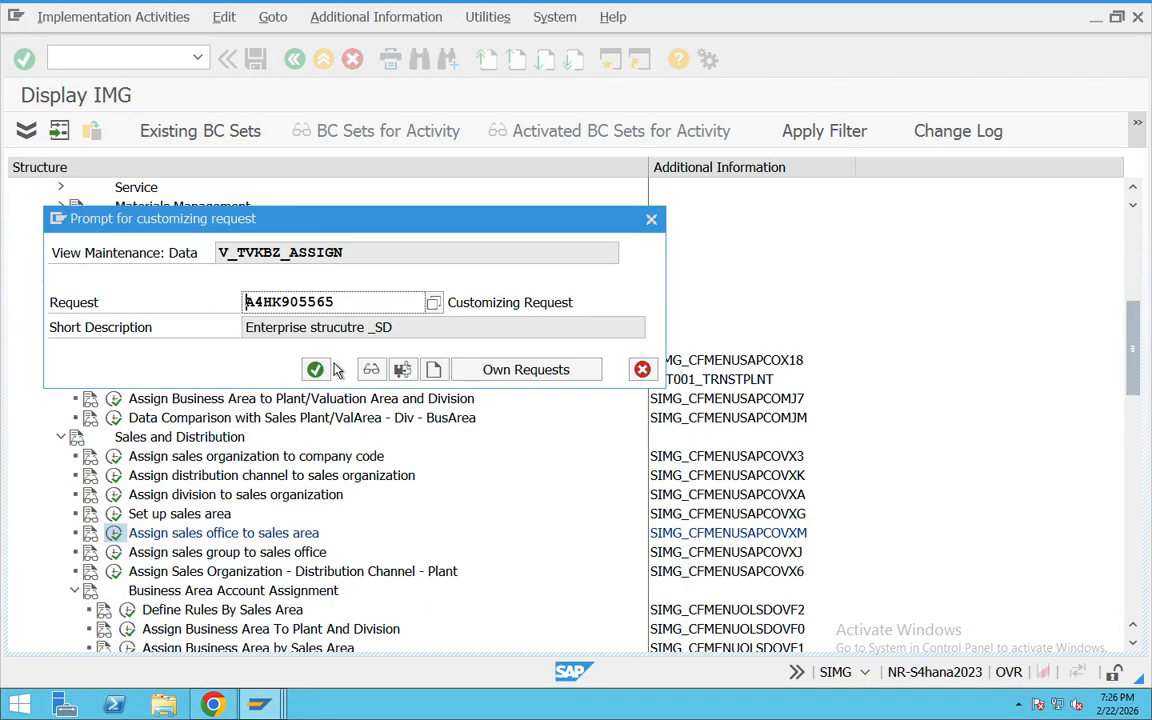
pyautogui.click(316, 370)
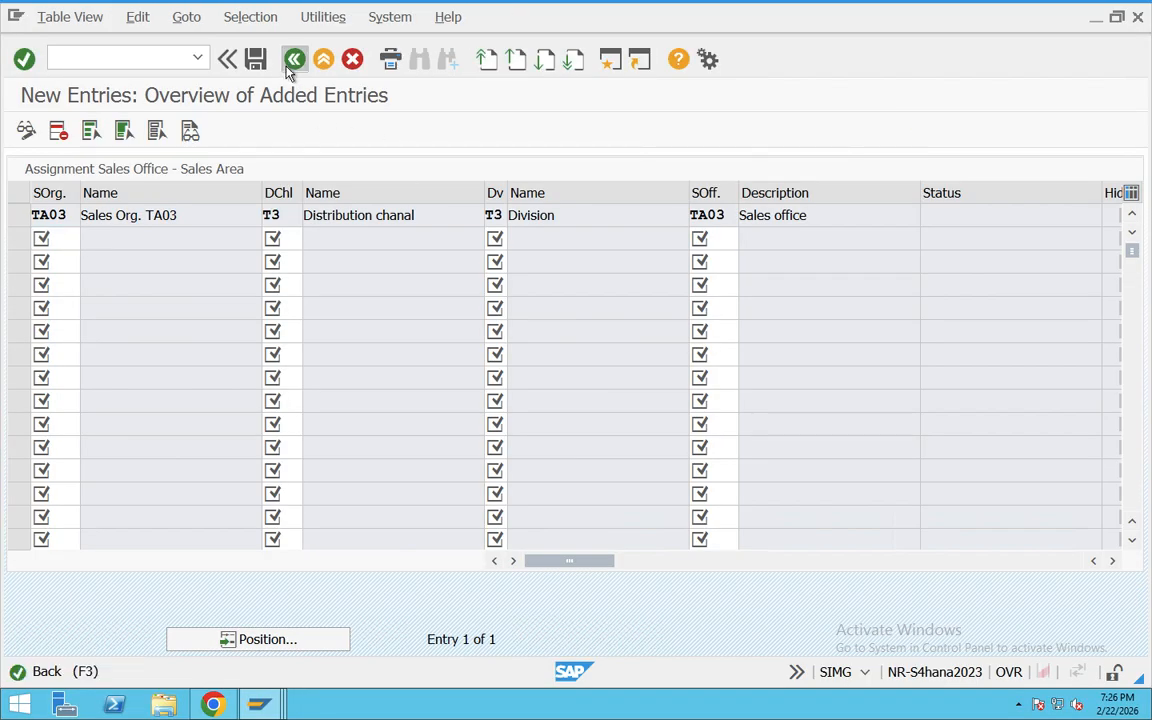
pyautogui.click(294, 59)
pyautogui.click(293, 60)
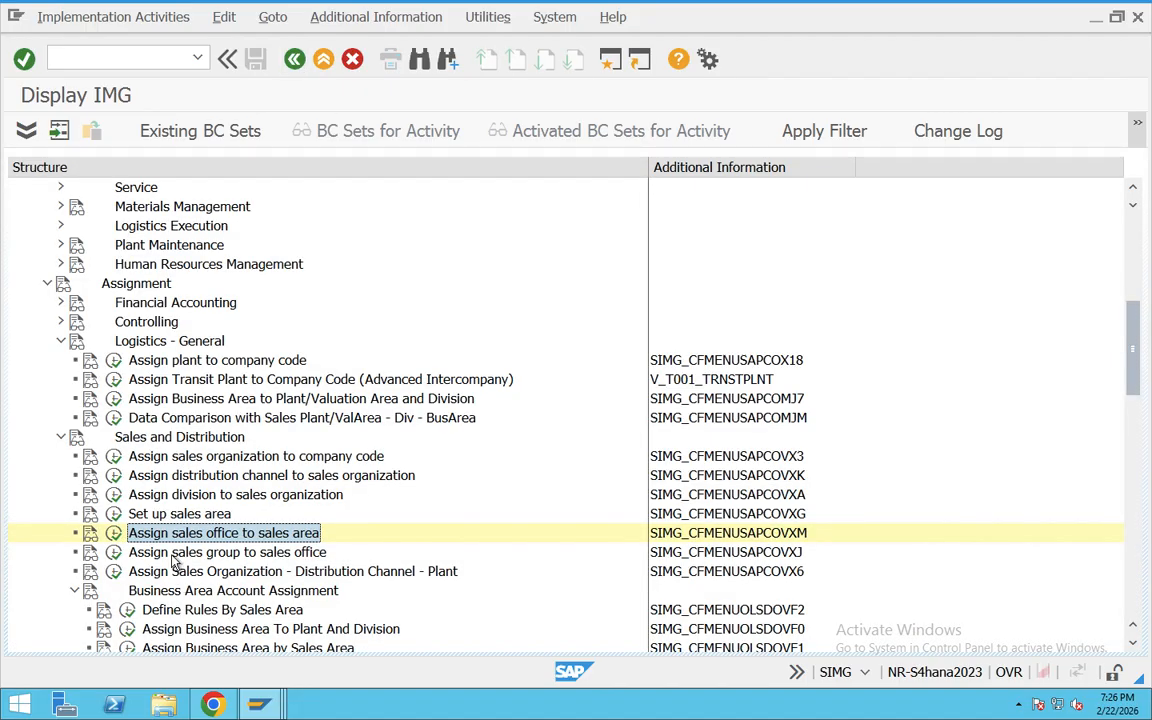
# Step: Open the assignment of sales groups to sales offices and add an entry linking sales office TA03 with sales group T3
pyautogui.click(113, 552)
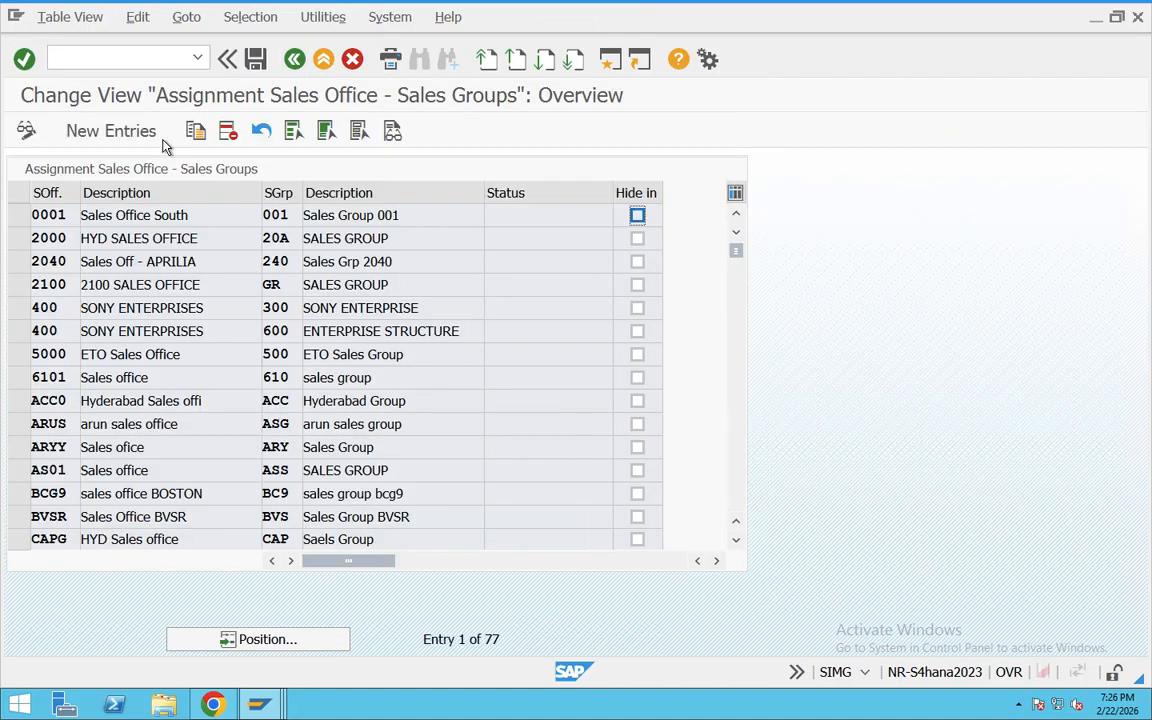
pyautogui.click(110, 131)
pyautogui.write('T')
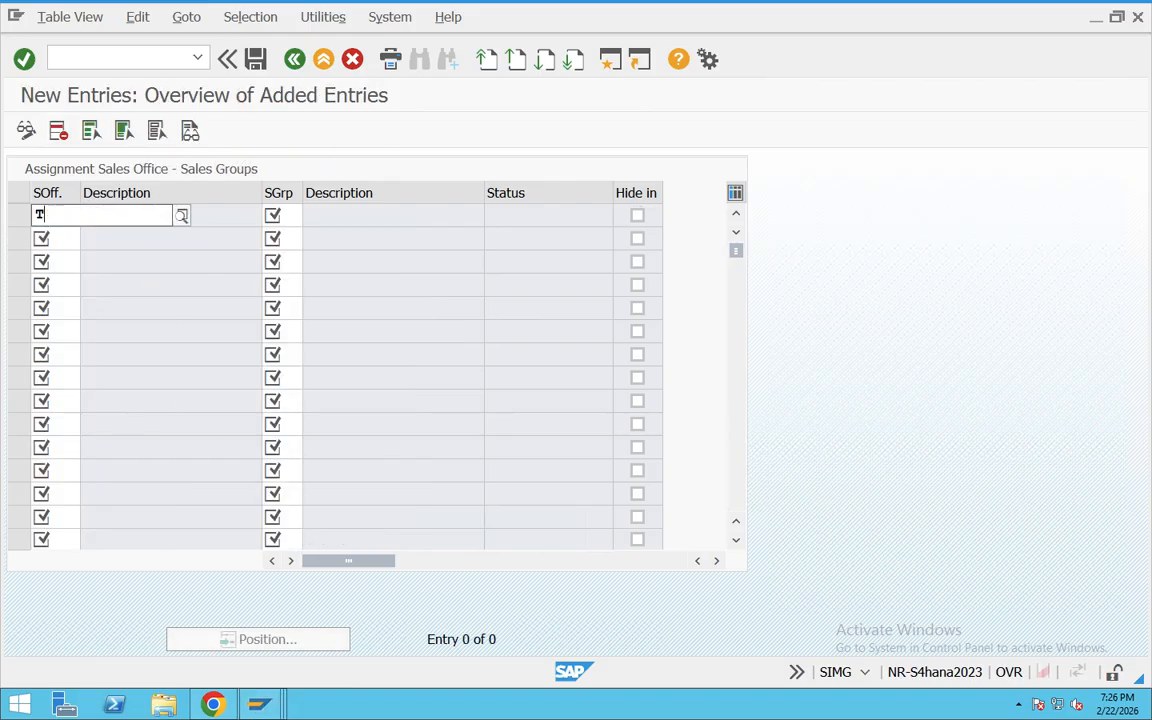
pyautogui.write('A03')
pyautogui.click(291, 214)
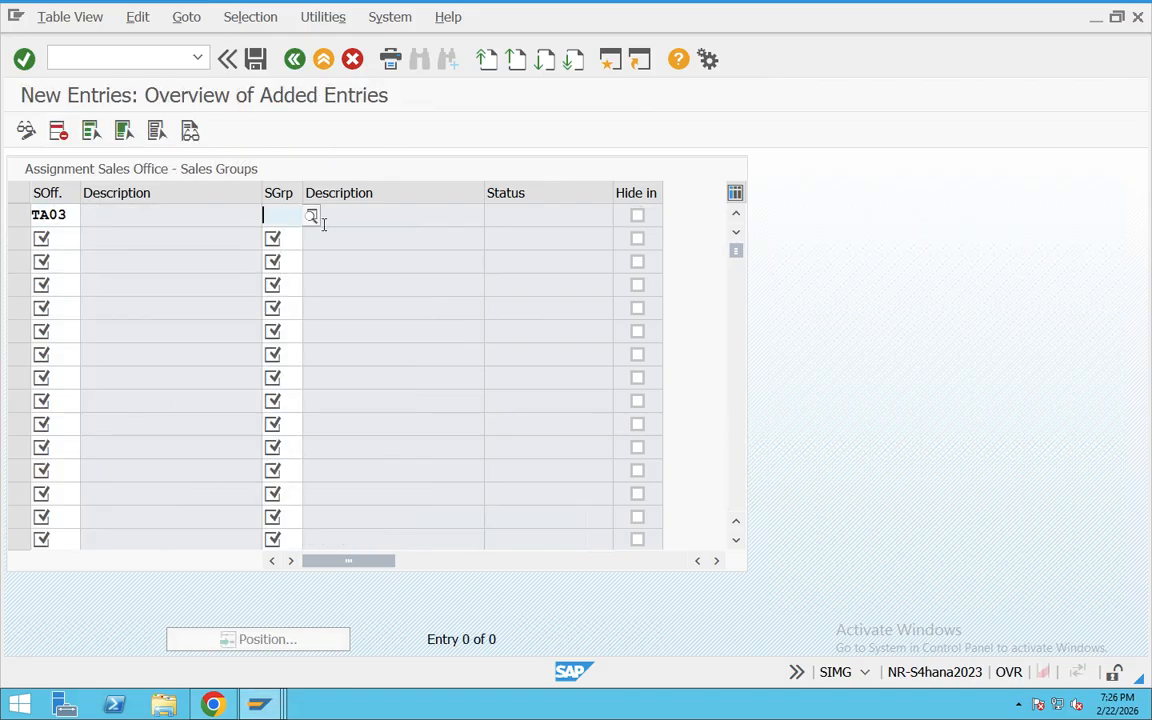
pyautogui.write('T')
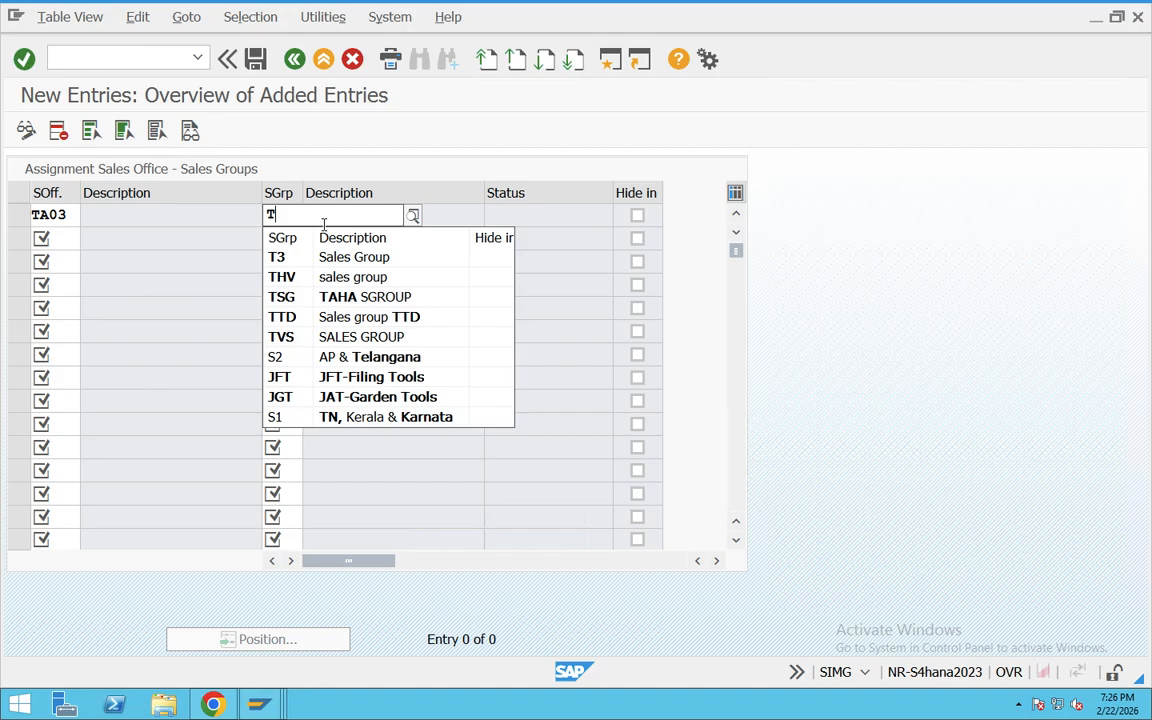
pyautogui.click(281, 257)
pyautogui.press('Return')
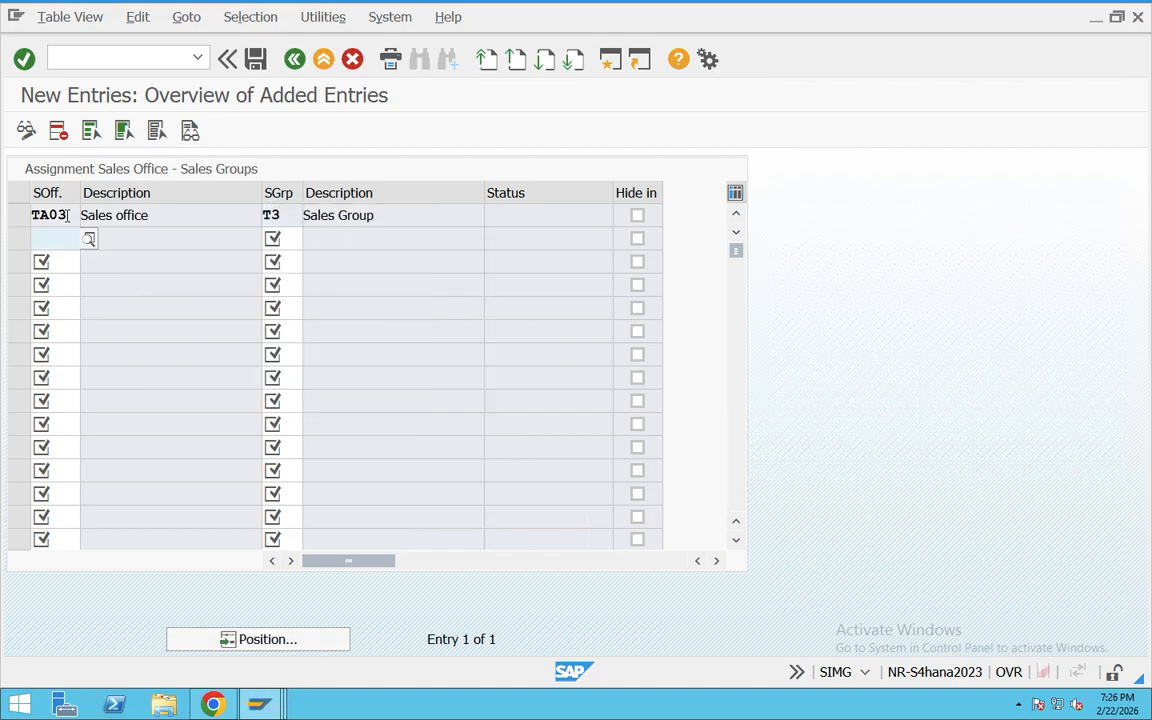
# Step: Save the sales group assignment under the proposed customizing request and go back to the IMG structure
pyautogui.click(255, 59)
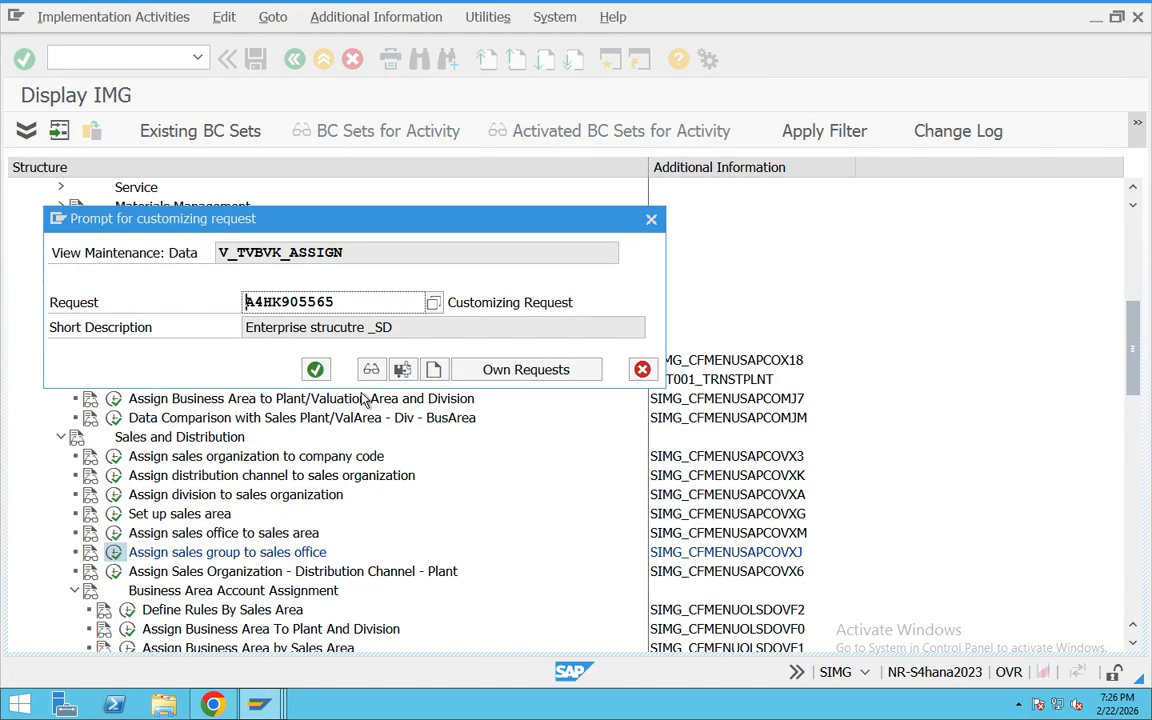
pyautogui.click(316, 368)
pyautogui.click(294, 60)
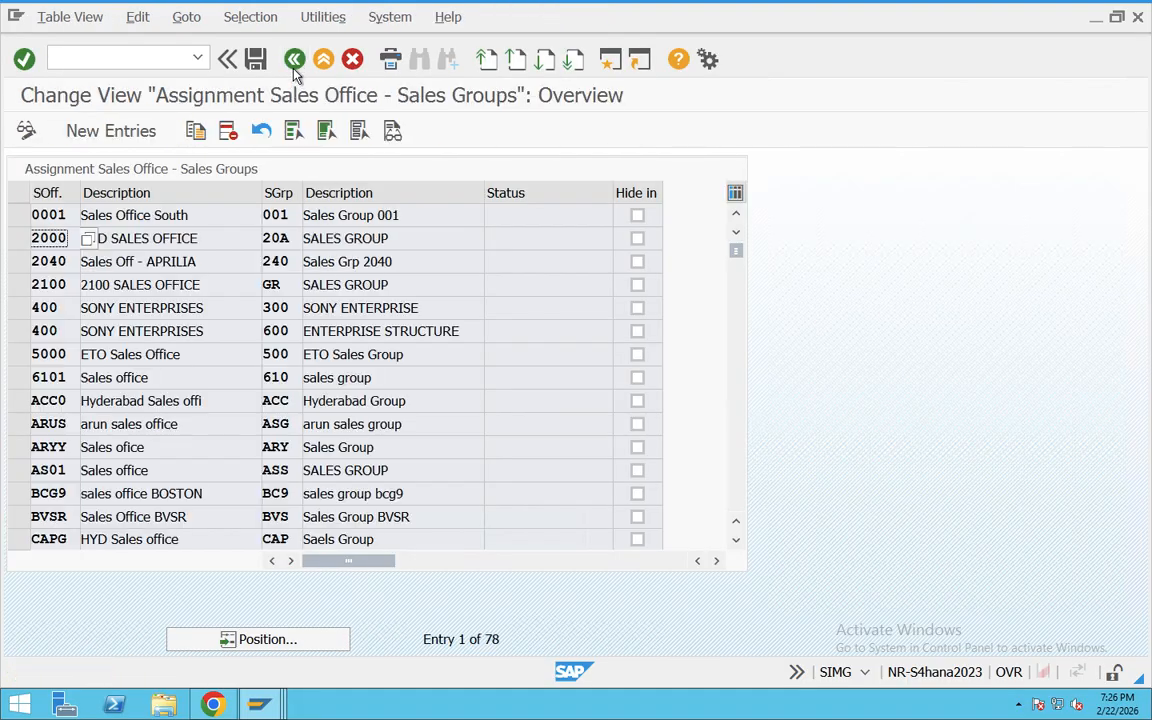
pyautogui.click(294, 60)
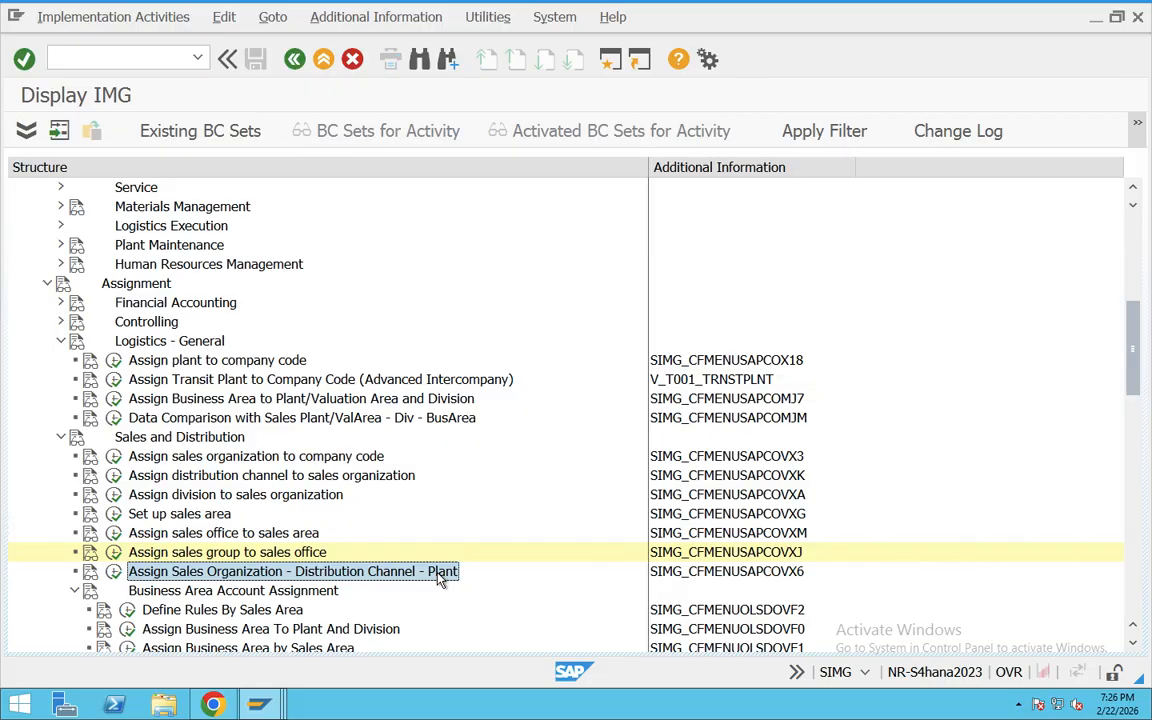
# Step: Open the sales organization, distribution channel and plant assignment and add an entry with TA03, T3 and plant TA03
pyautogui.click(113, 571)
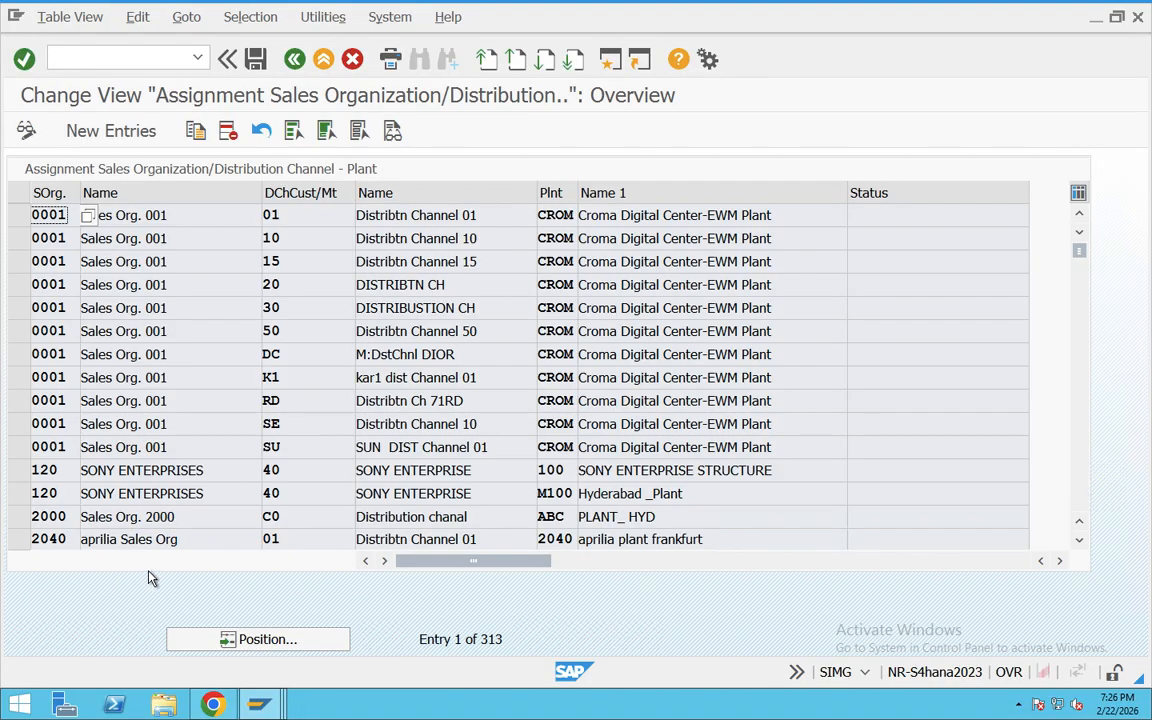
pyautogui.click(111, 131)
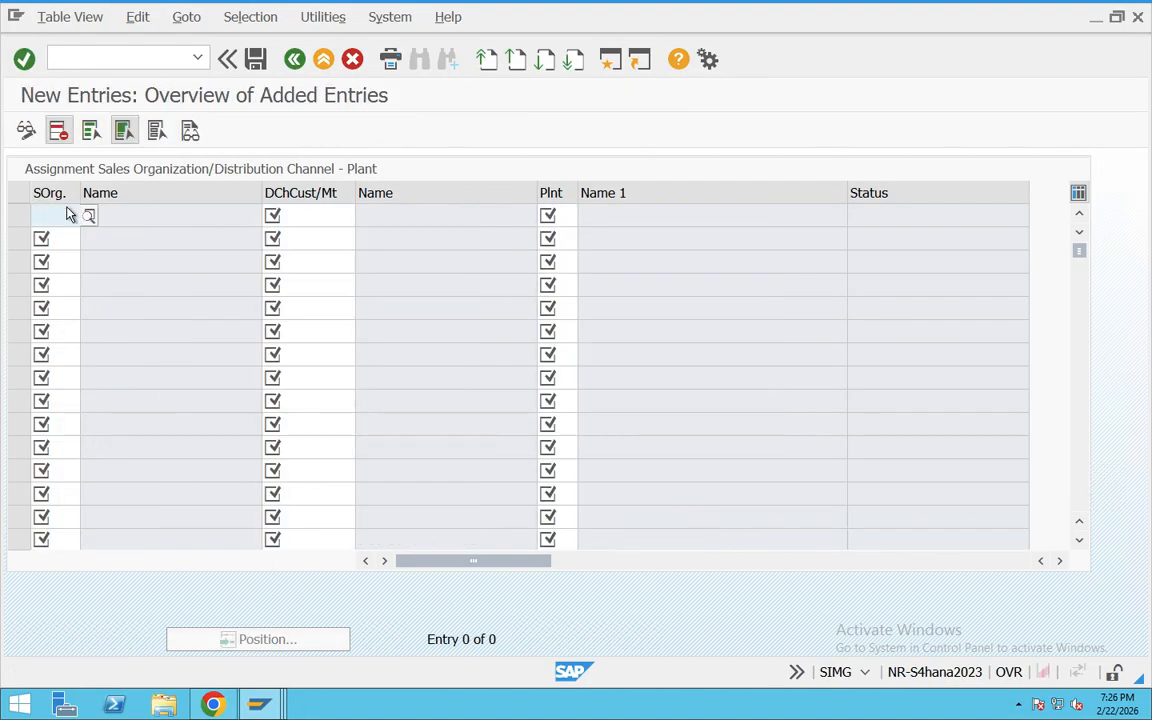
pyautogui.write('TA03')
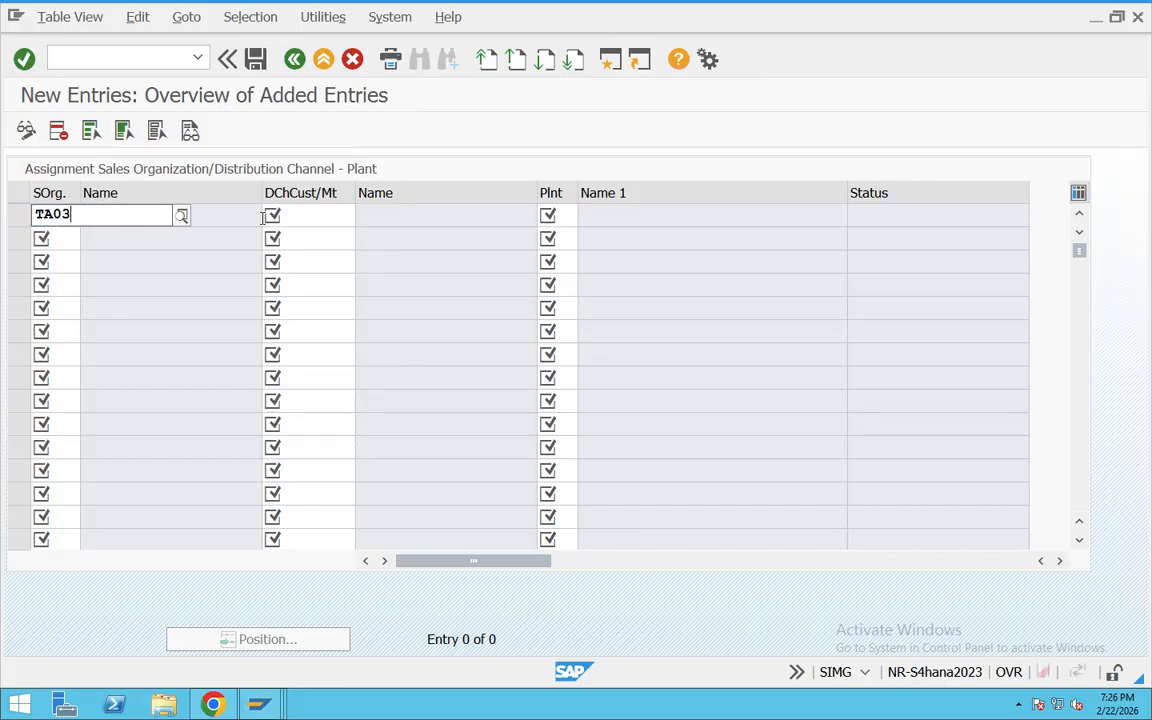
pyautogui.click(320, 220)
pyautogui.write('T3')
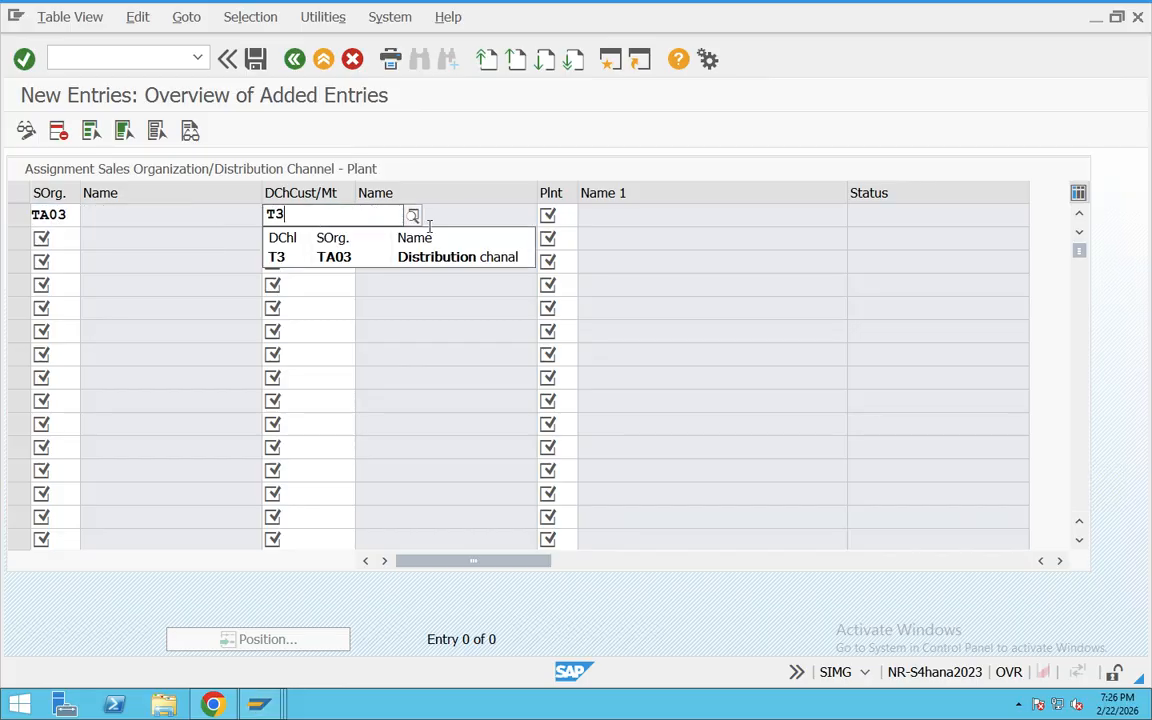
pyautogui.click(556, 217)
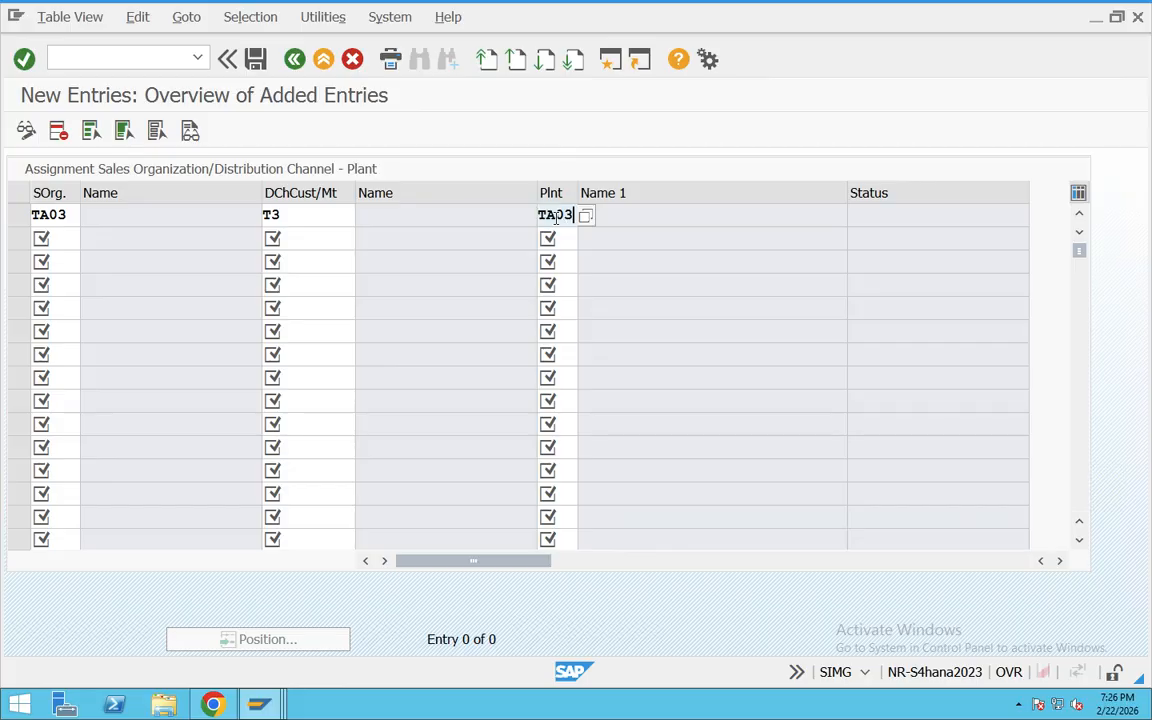
pyautogui.write('TA03')
pyautogui.press('Return')
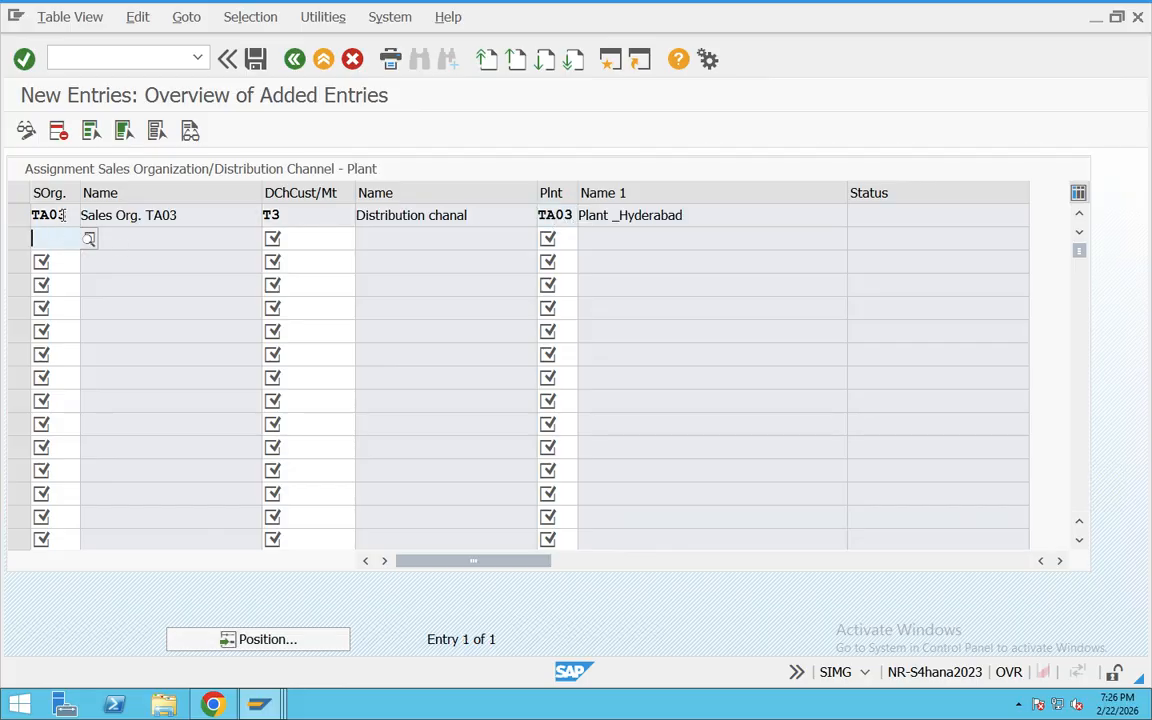
# Step: Save the plant assignment under the proposed customizing request and return to the IMG structure
pyautogui.moveTo(72, 212); pyautogui.dragTo(22, 215)
pyautogui.moveTo(329, 216); pyautogui.dragTo(217, 217)
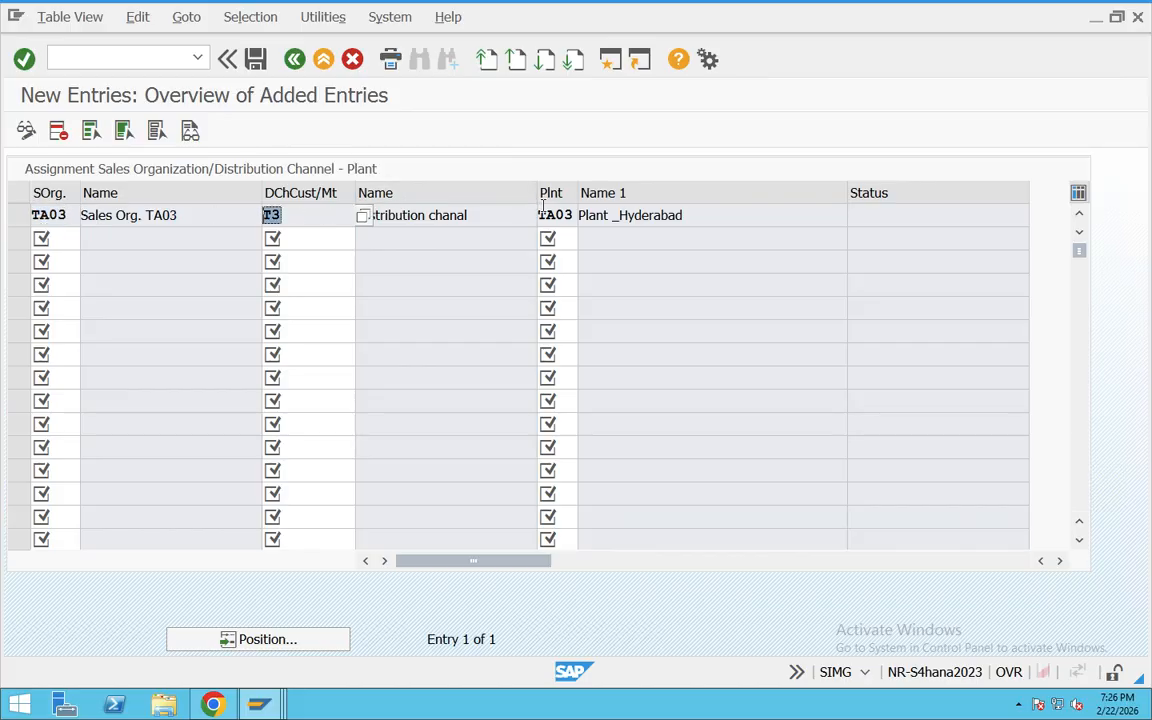
pyautogui.moveTo(539, 210); pyautogui.dragTo(526, 212)
pyautogui.click(257, 57)
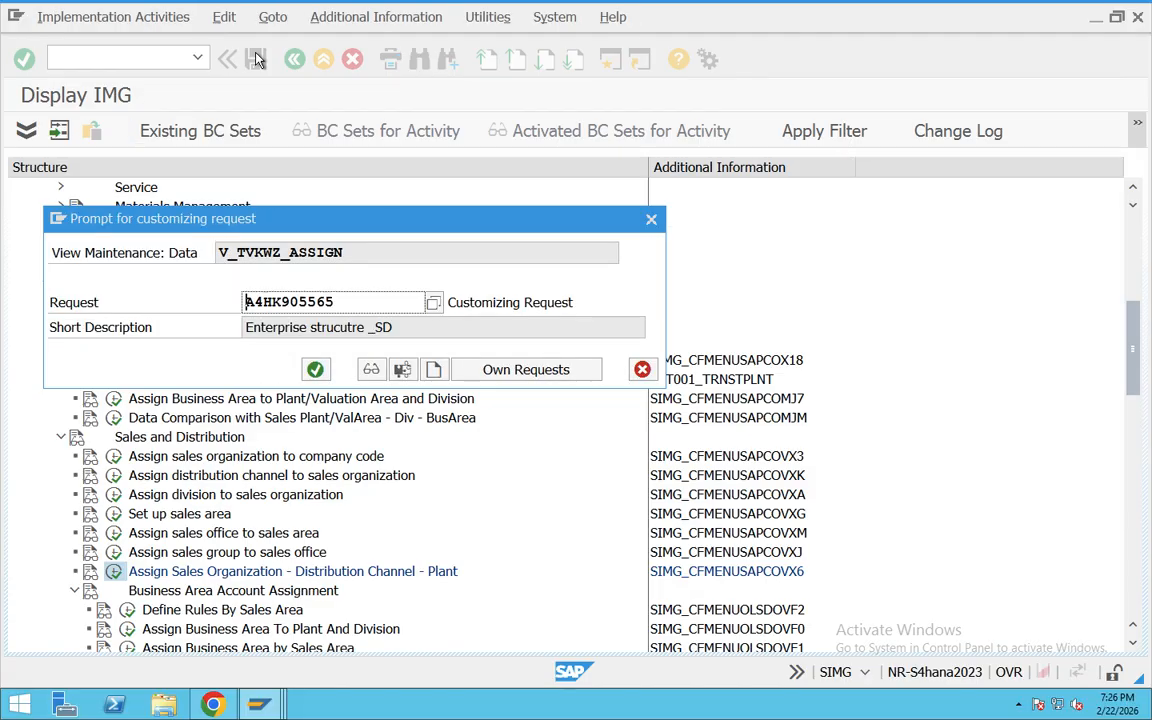
pyautogui.click(315, 369)
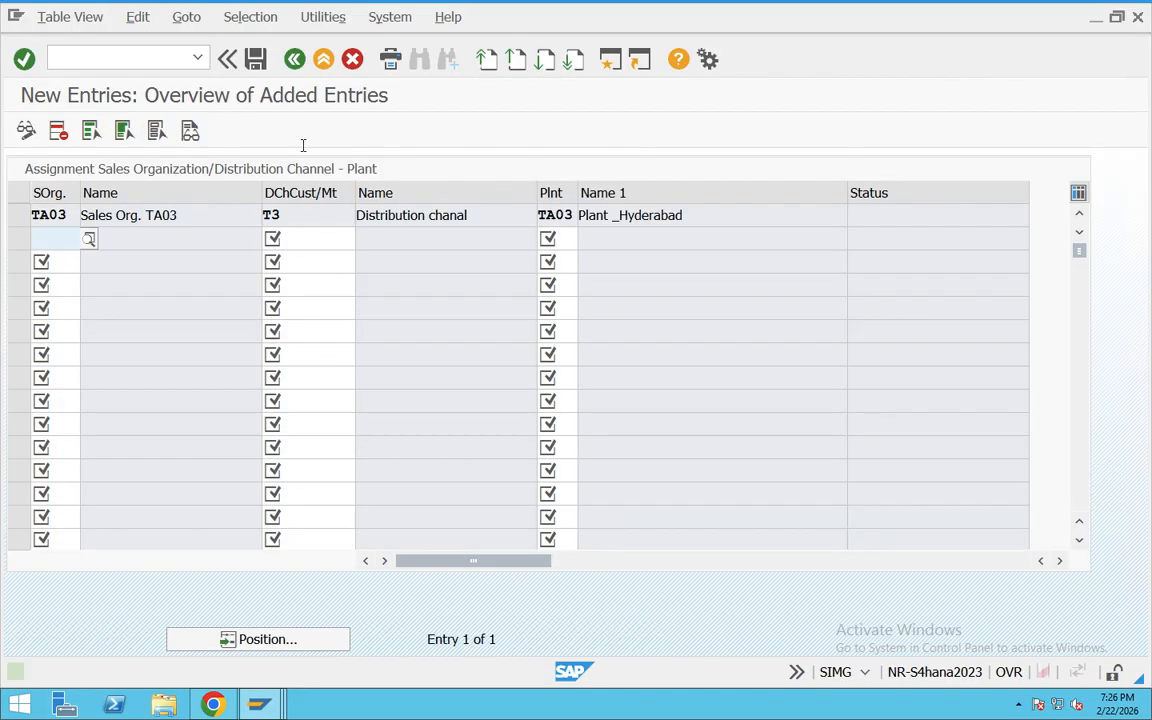
pyautogui.click(294, 60)
pyautogui.click(294, 60)
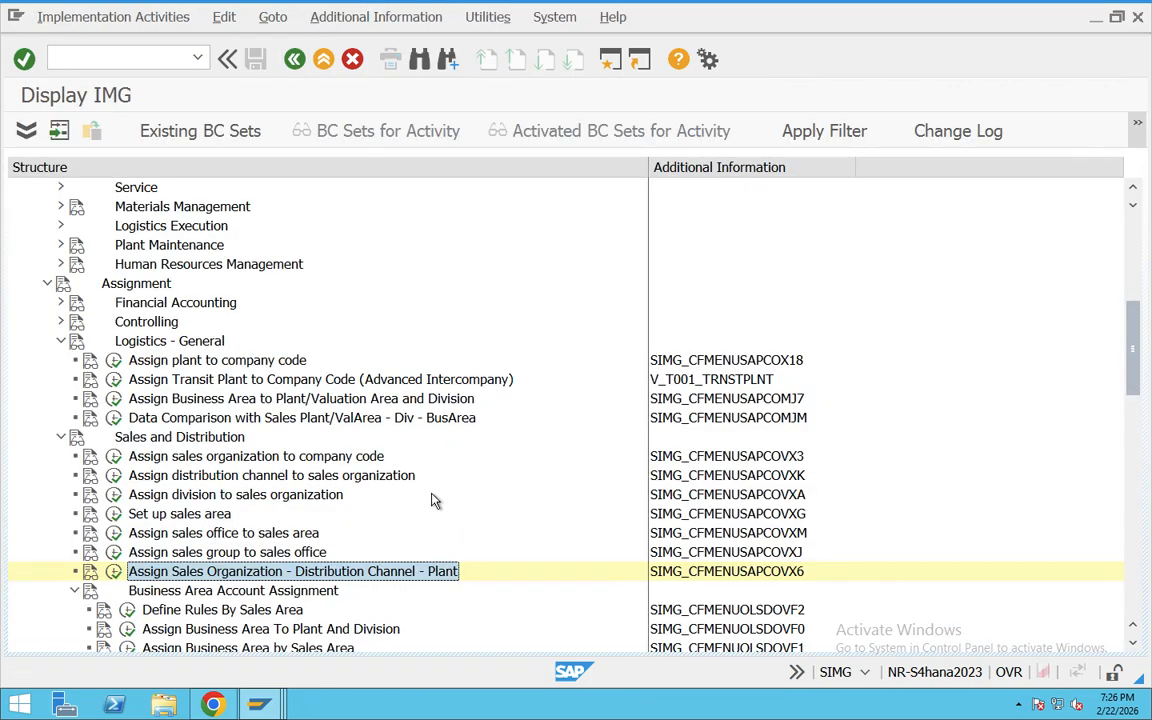
# Step: Review the Sales and Distribution assignment activities in order, from sales organization to company code through sales organization, distribution channel and plant
pyautogui.click(292, 456)
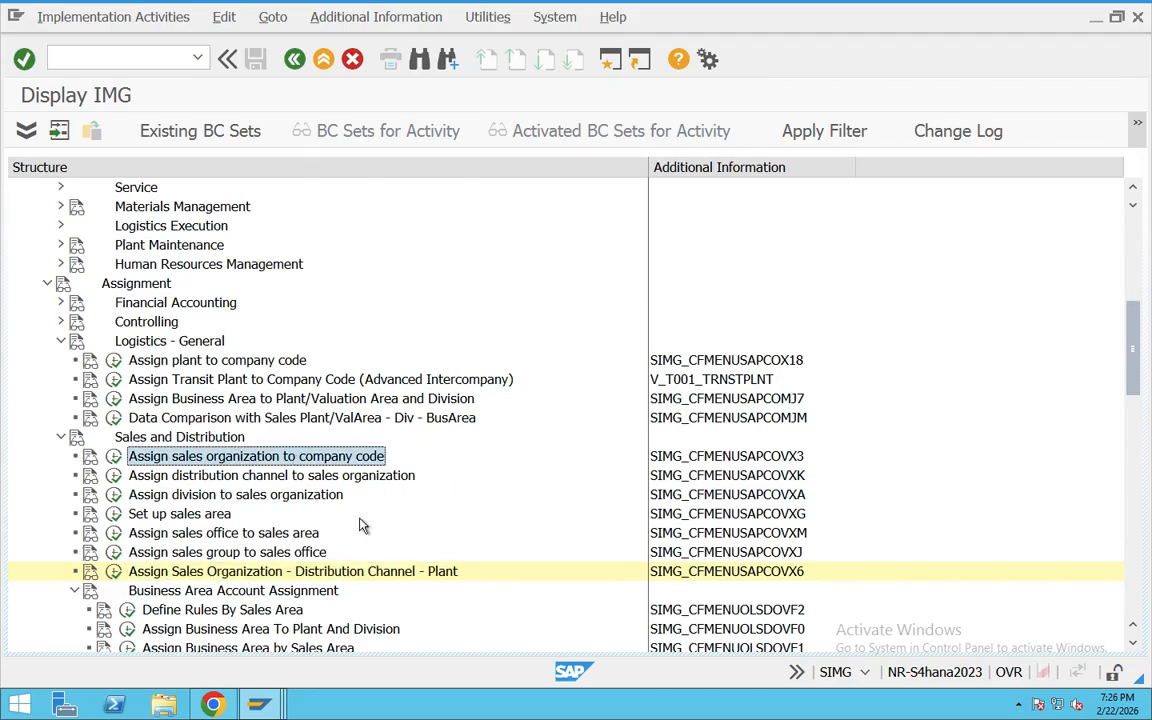
pyautogui.click(282, 475)
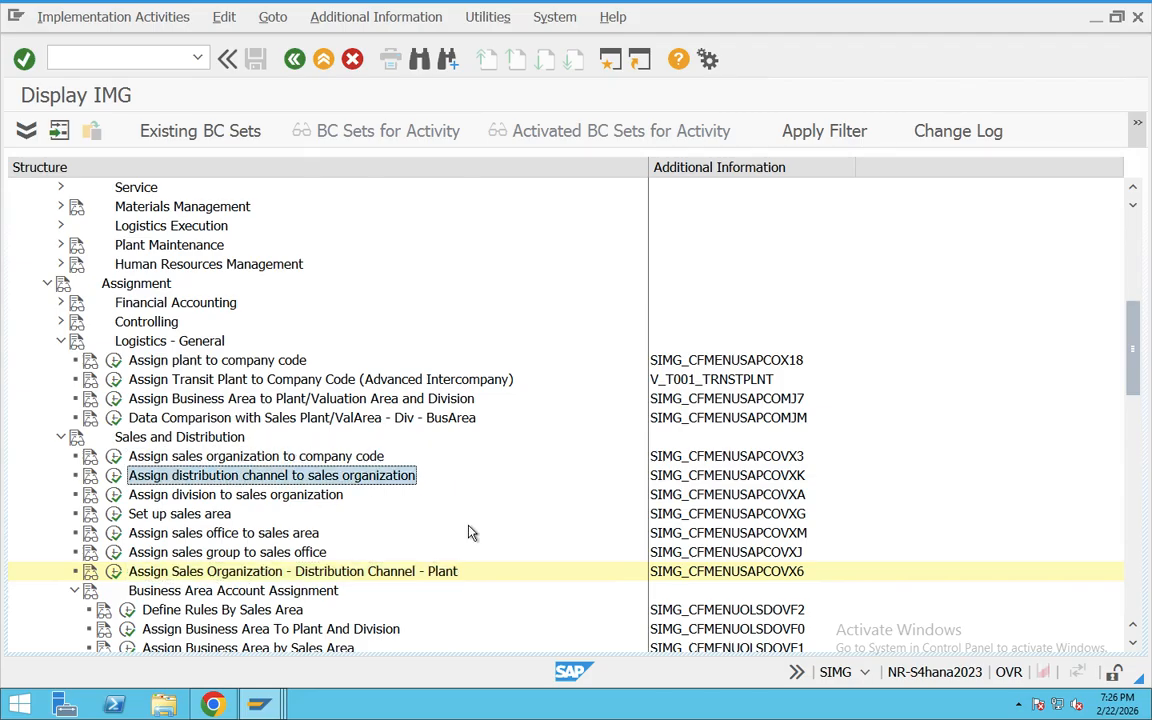
pyautogui.click(296, 496)
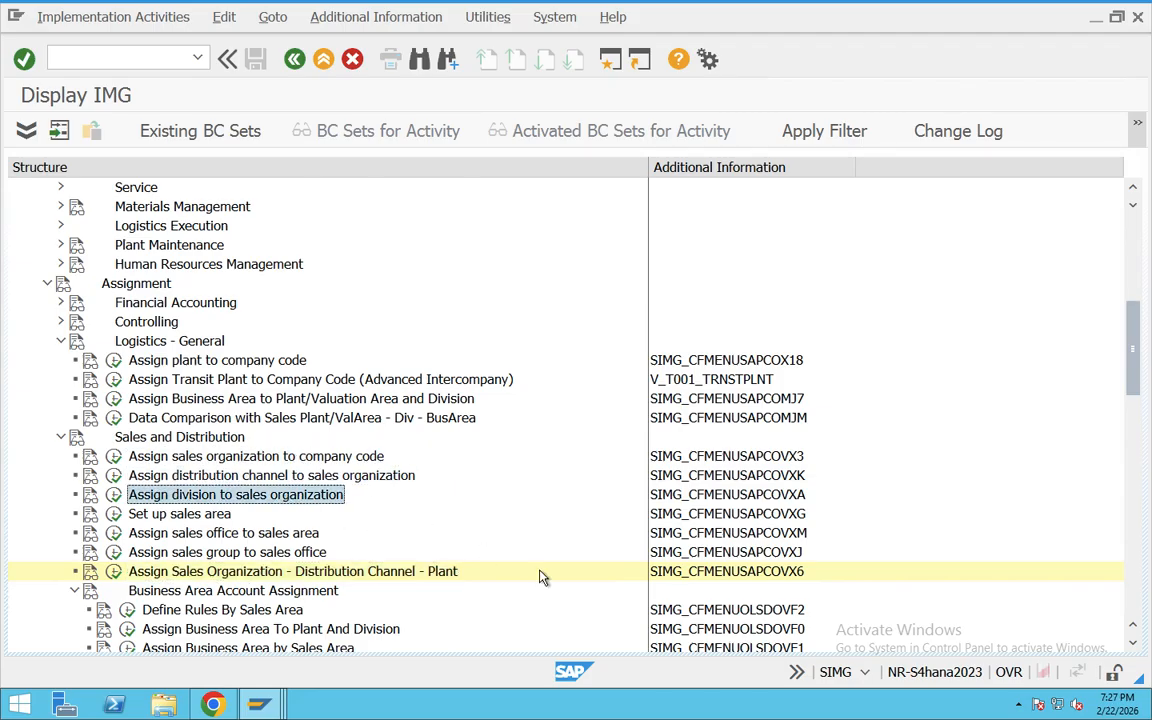
pyautogui.click(185, 513)
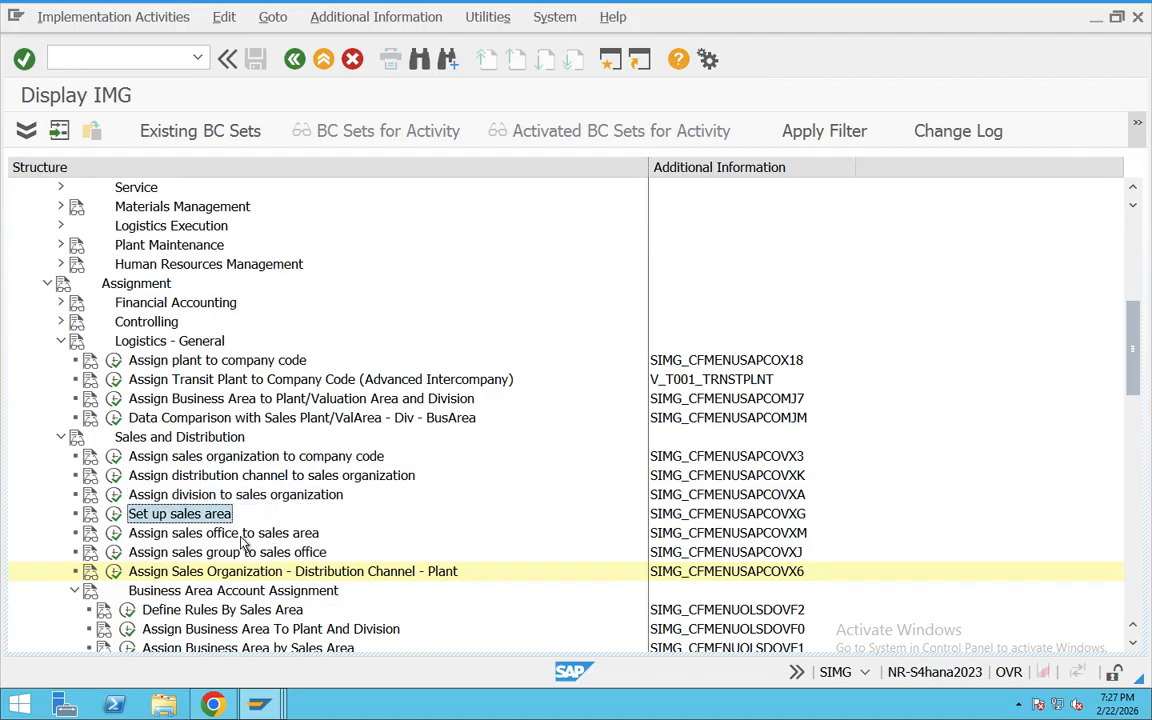
pyautogui.click(242, 533)
pyautogui.click(286, 554)
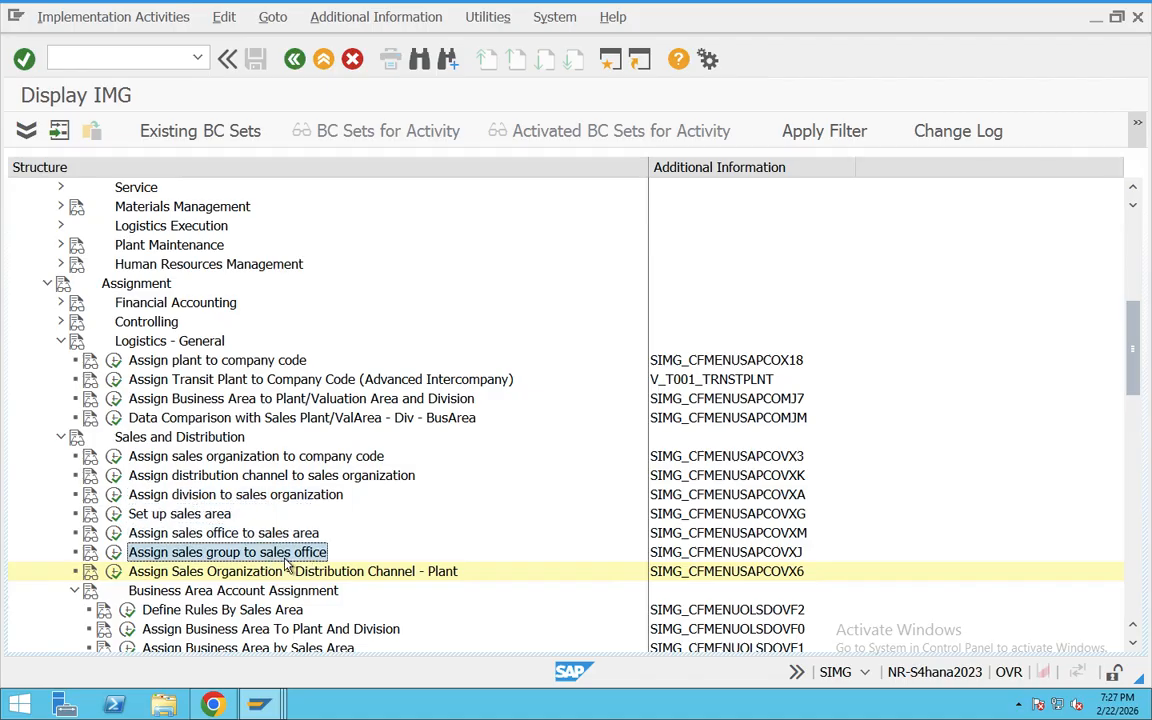
pyautogui.click(282, 576)
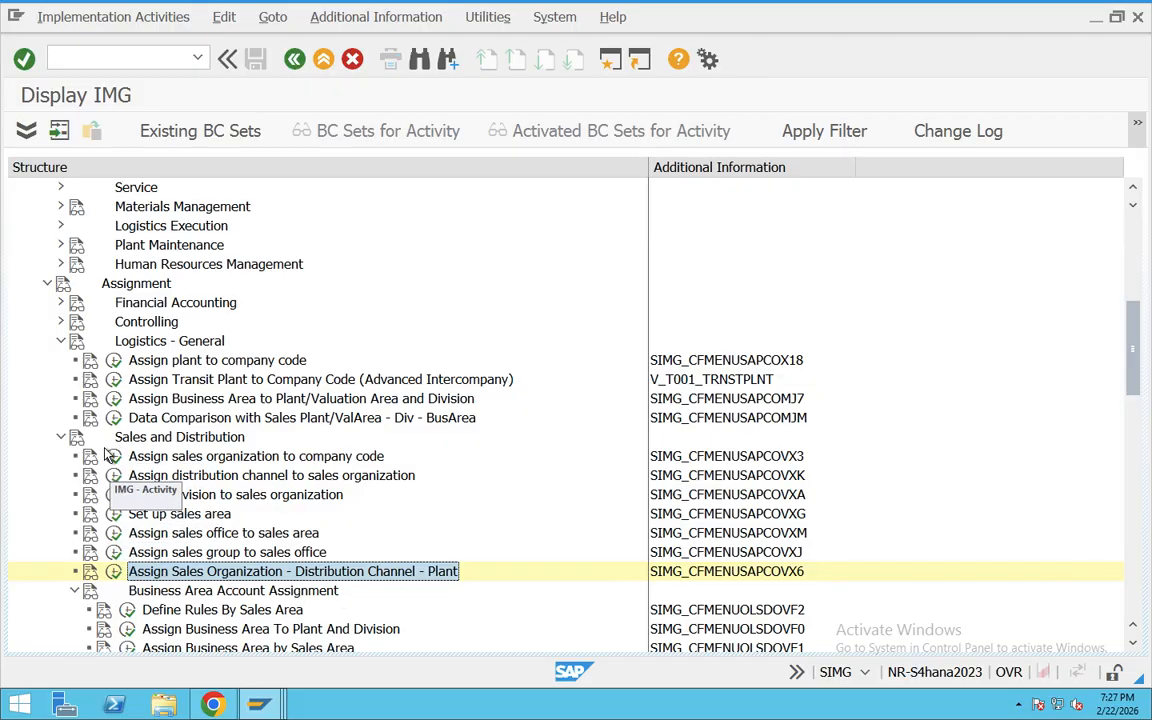
pyautogui.click(150, 437)
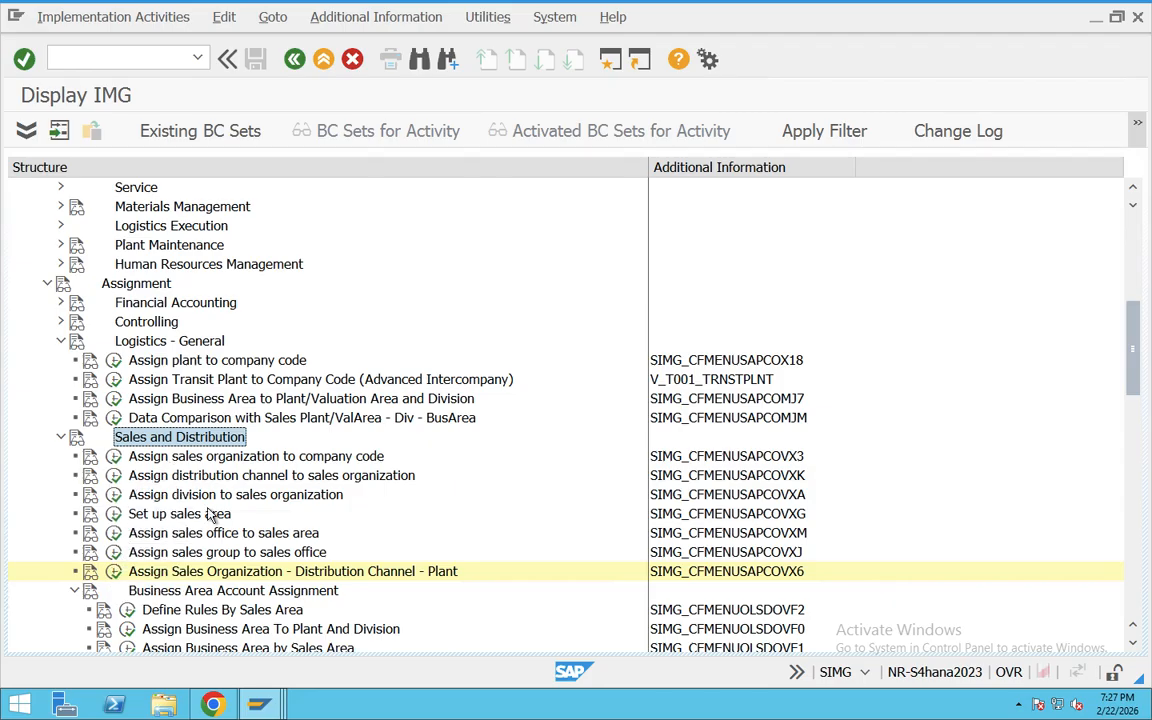
pyautogui.scroll(2, 212, 513)
pyautogui.scroll(2, 322, 487)
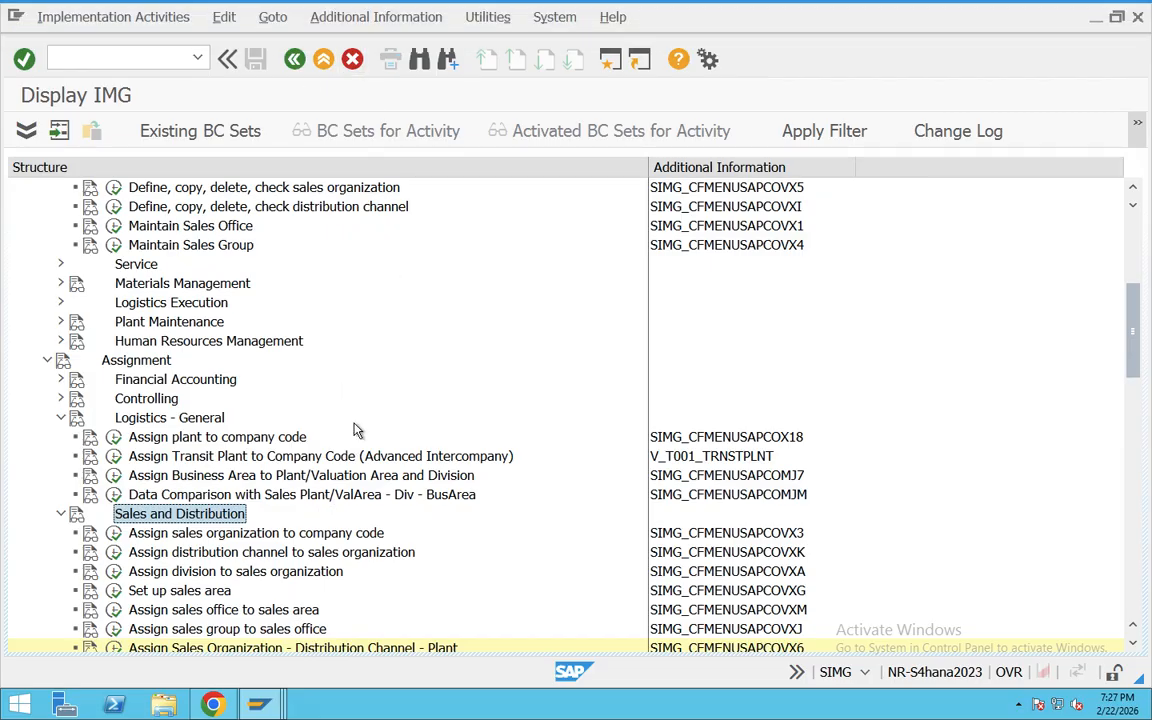
pyautogui.scroll(-3, 355, 430)
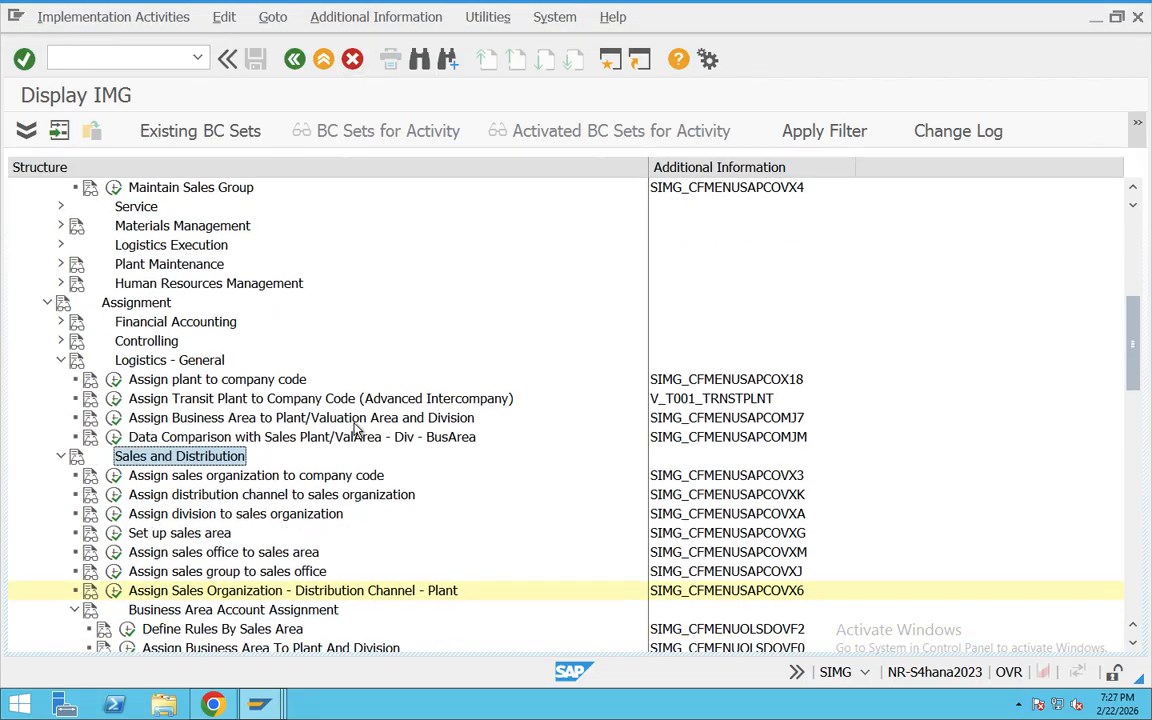
pyautogui.click(230, 477)
pyautogui.click(235, 498)
pyautogui.click(236, 516)
pyautogui.click(237, 535)
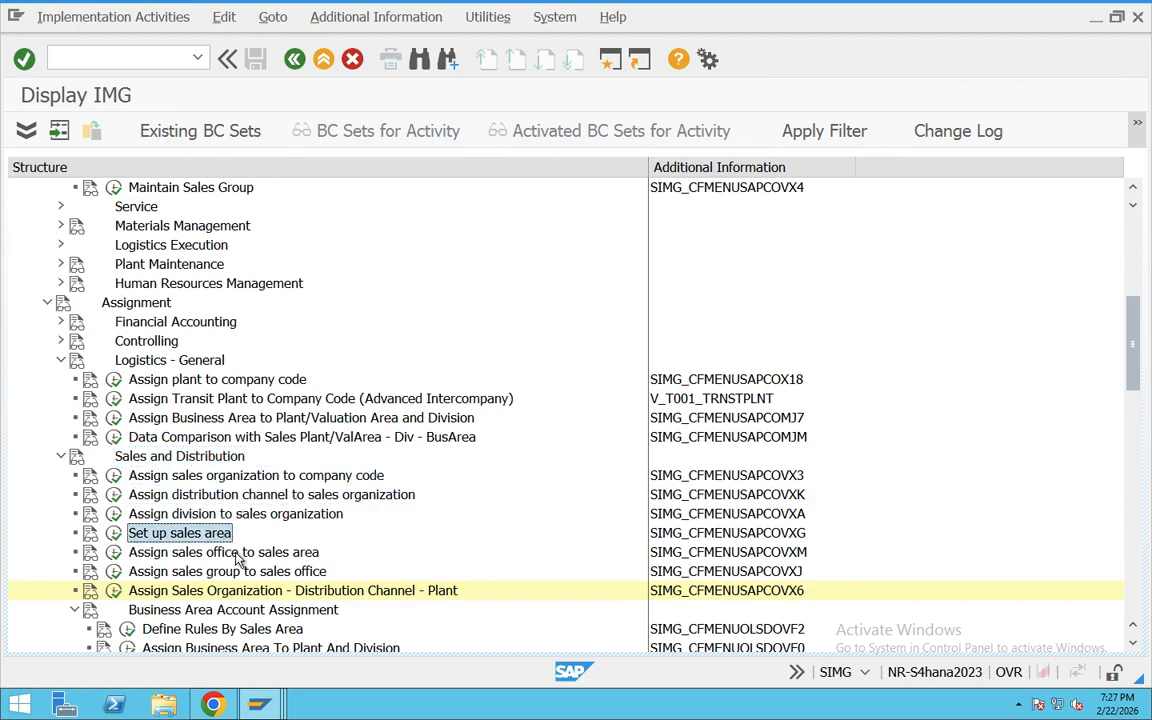
pyautogui.click(239, 555)
pyautogui.click(240, 574)
pyautogui.click(241, 593)
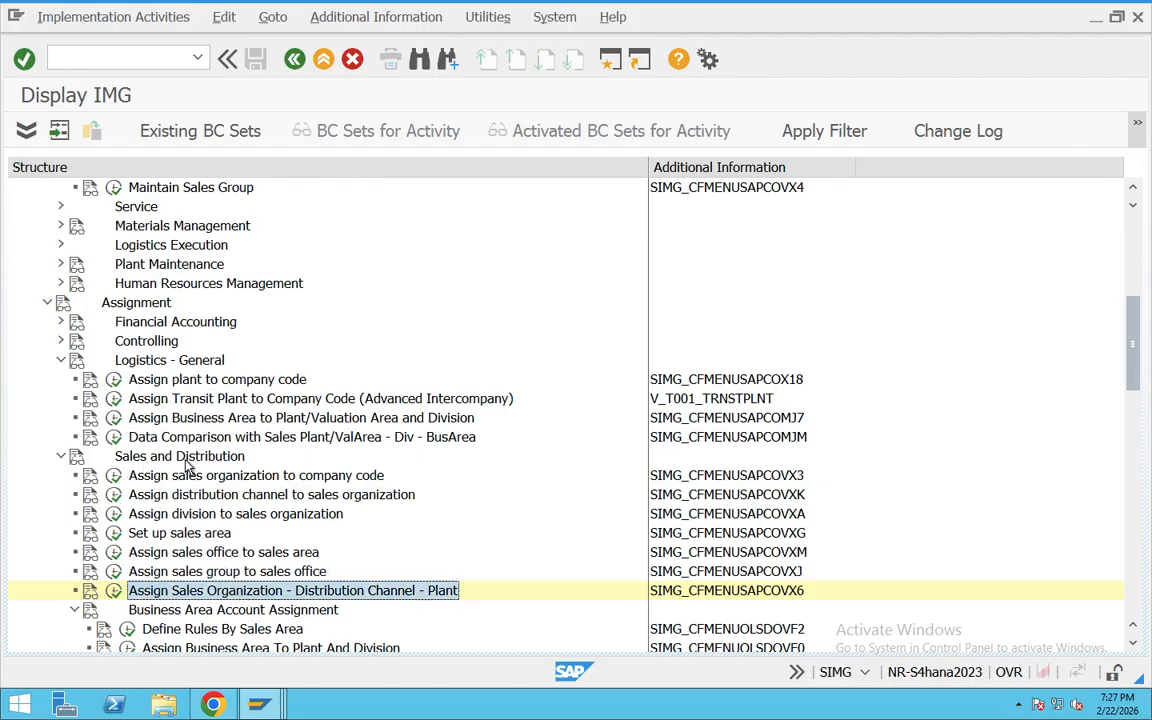
pyautogui.scroll(1, 245, 472)
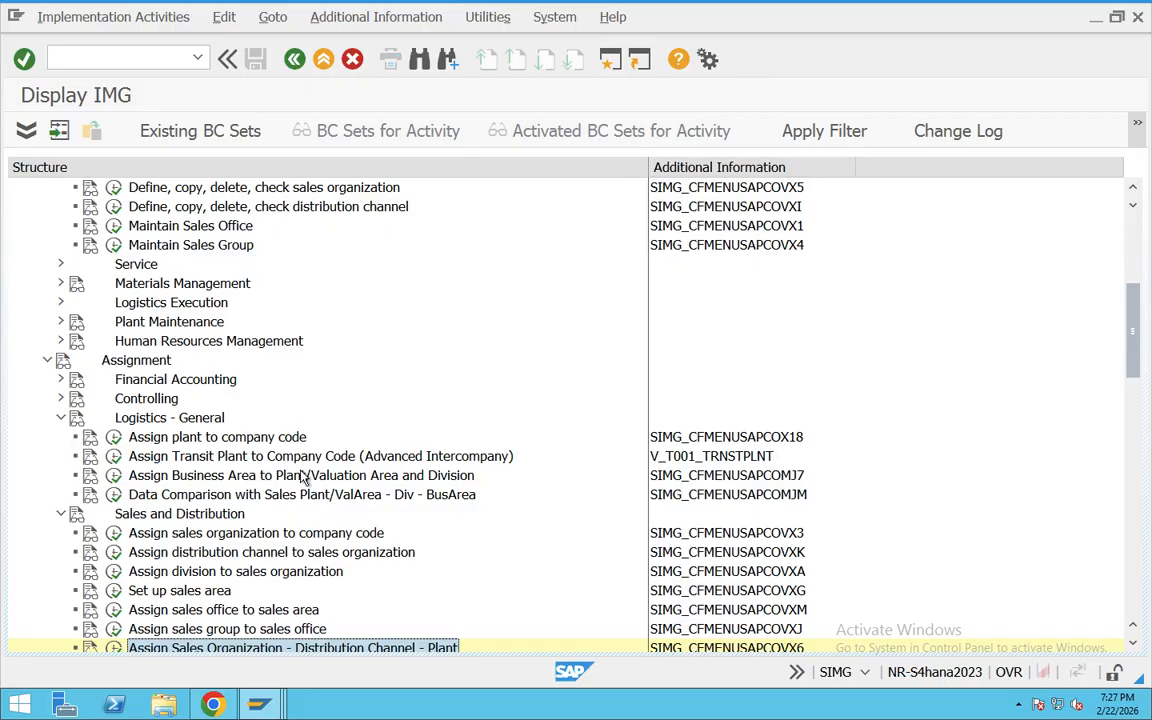
# Step: Leave the IMG structure and open the organizational structure navigation for company codes with transaction EC01
pyautogui.scroll(2, 302, 477)
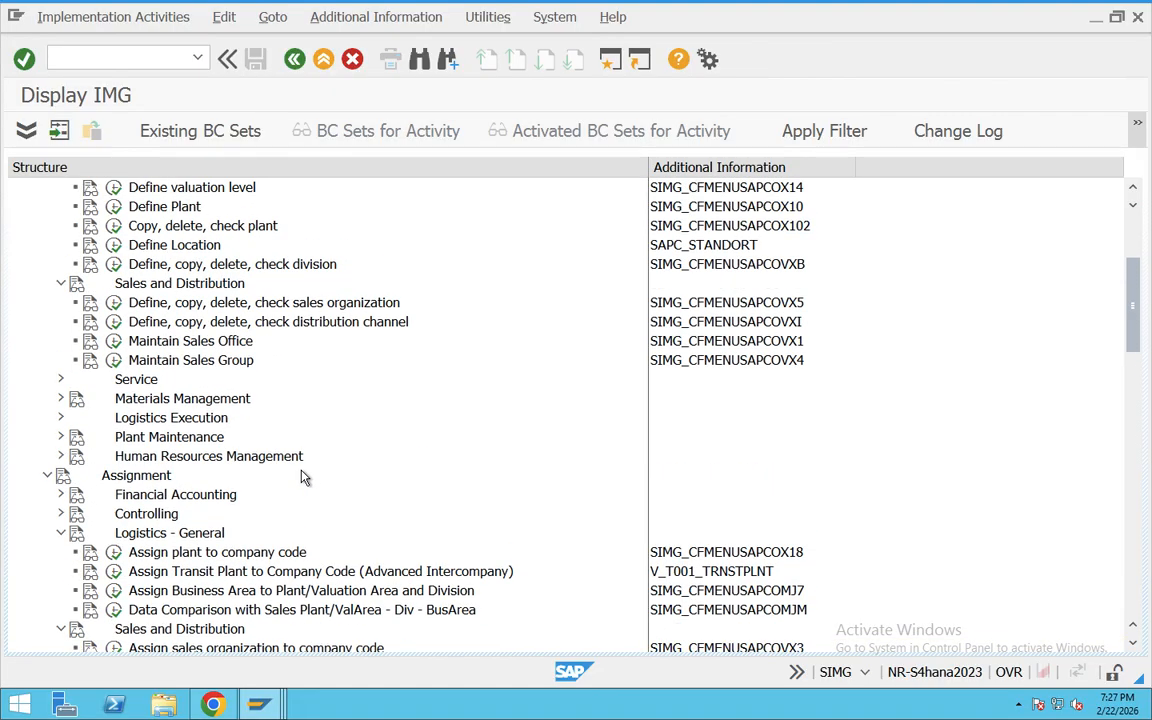
pyautogui.scroll(1, 300, 477)
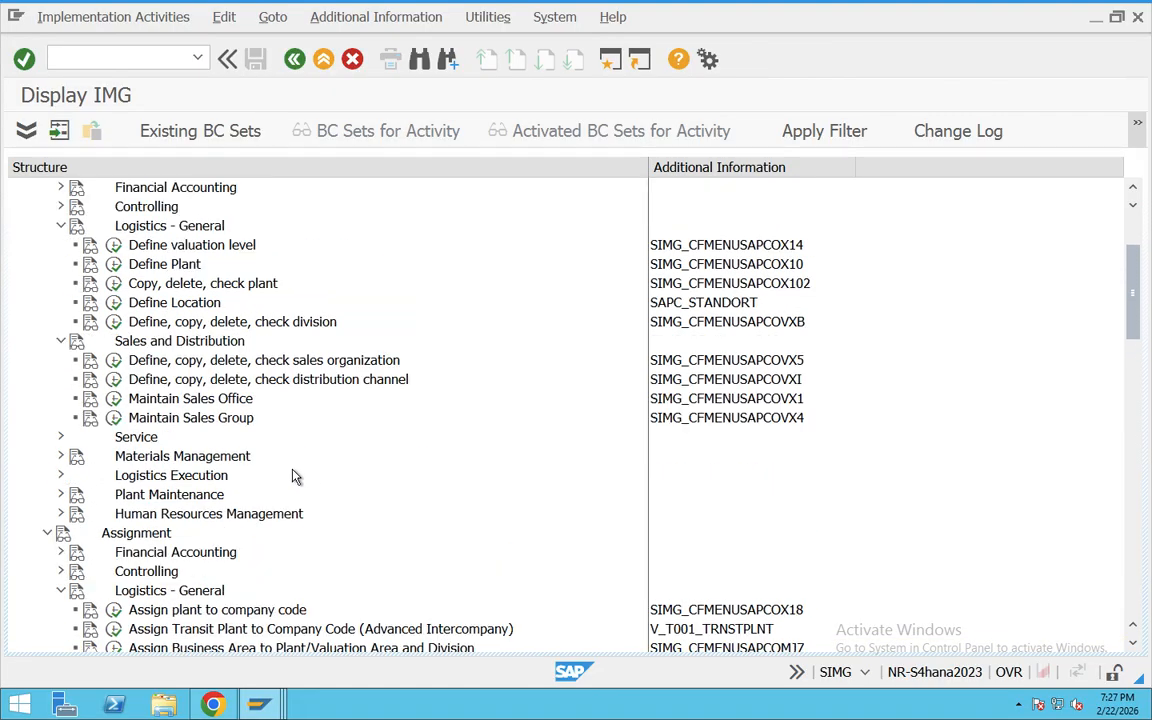
pyautogui.click(294, 62)
pyautogui.click(294, 62)
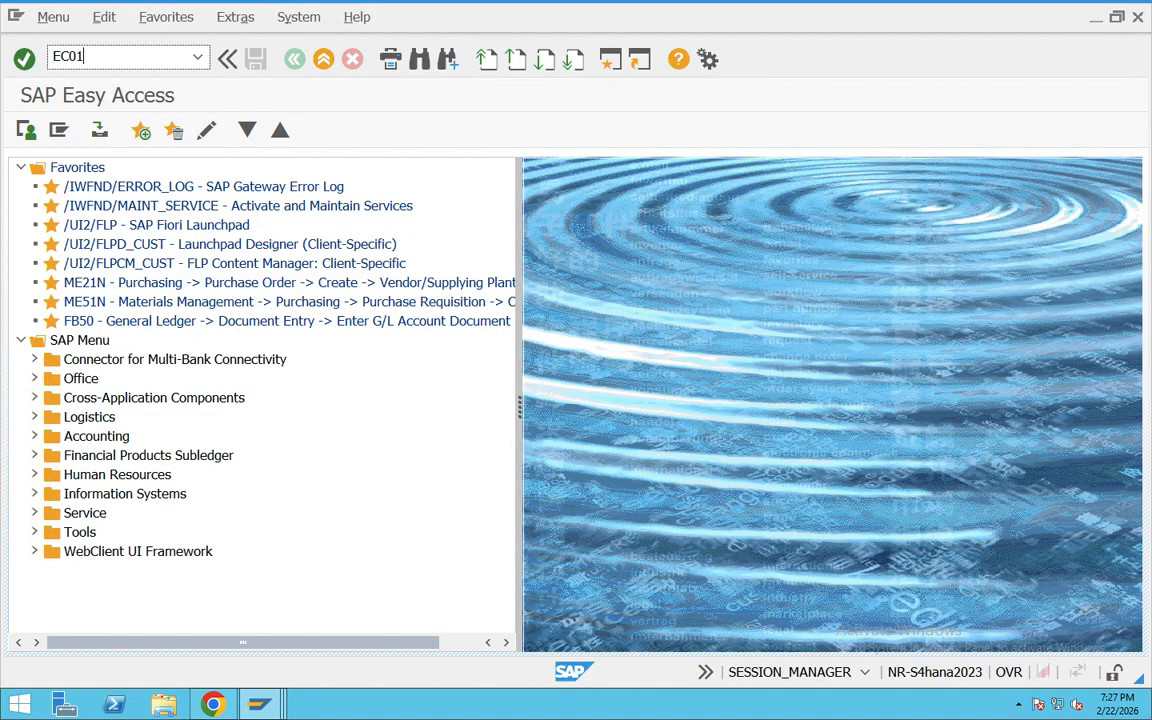
pyautogui.write('EC01')
pyautogui.press('Return')
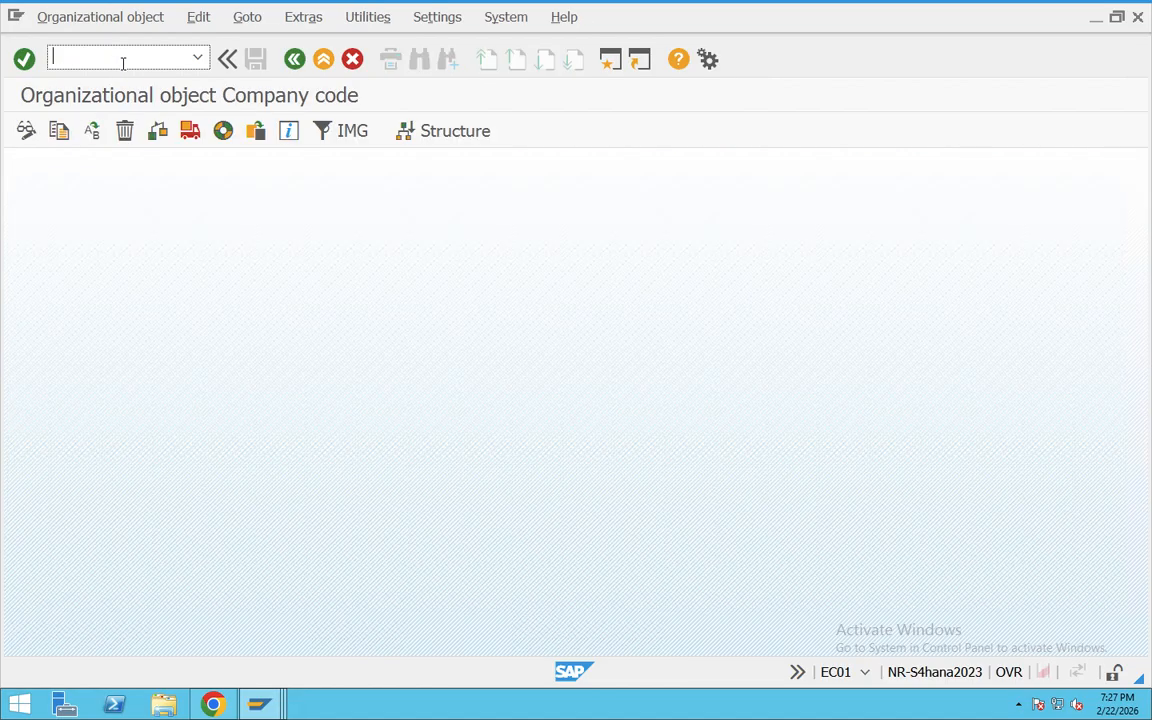
pyautogui.click(446, 141)
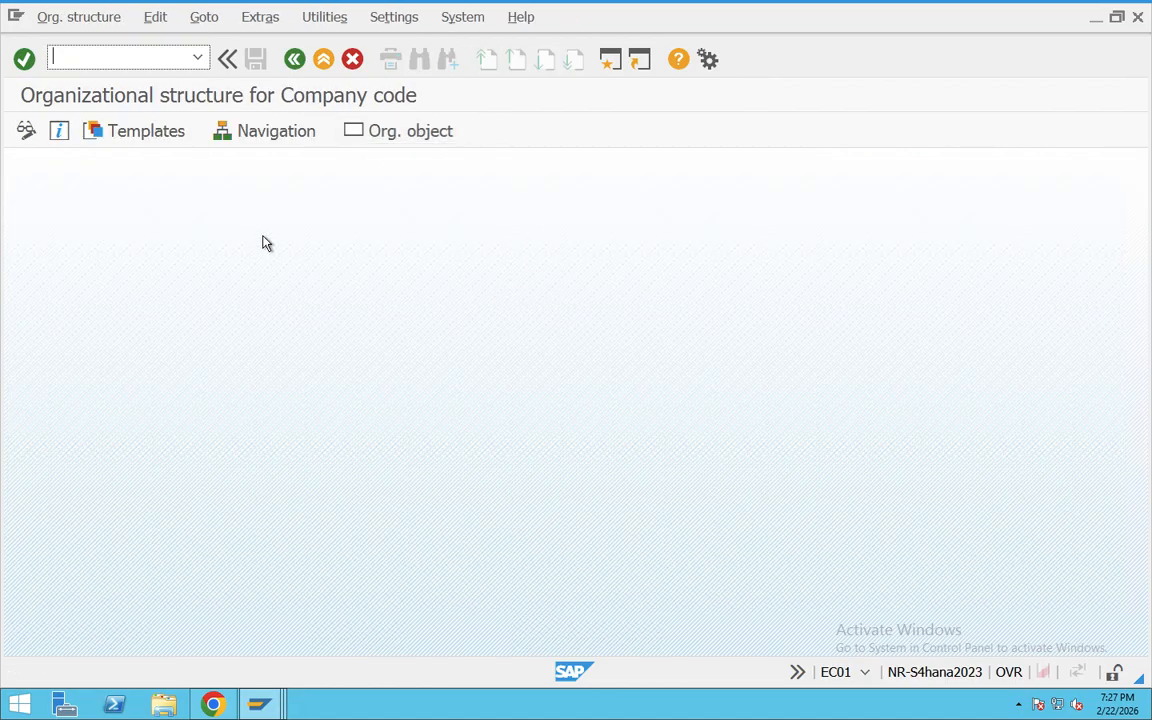
pyautogui.click(265, 131)
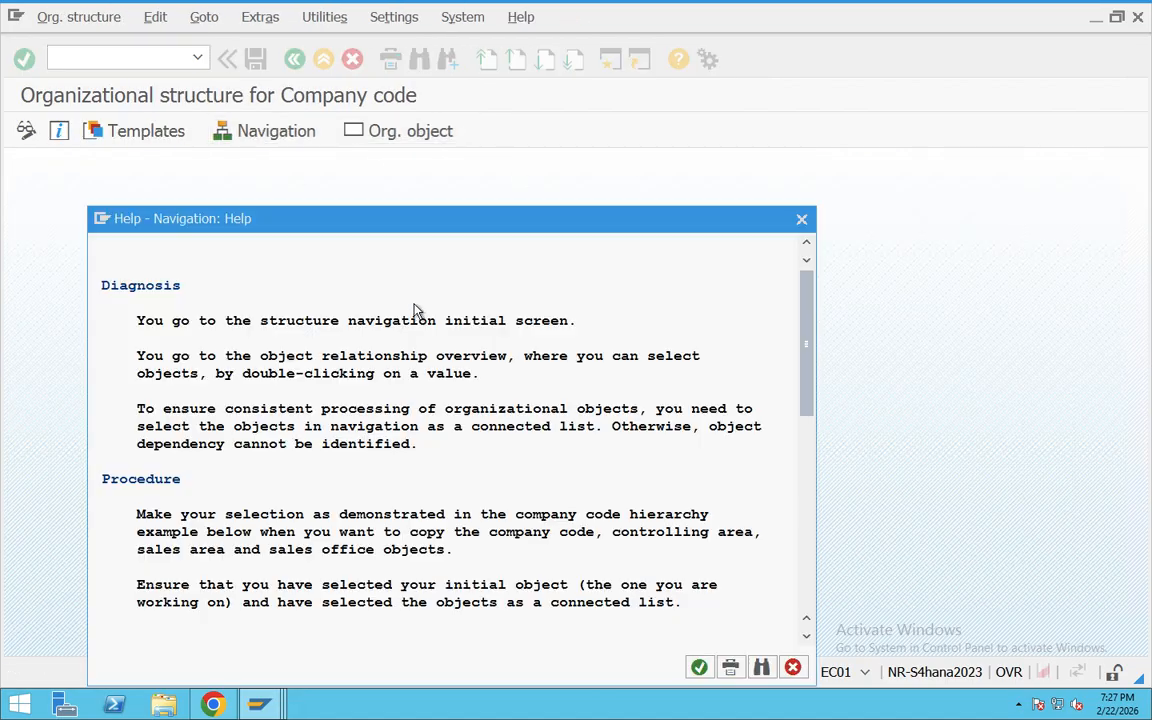
pyautogui.click(700, 668)
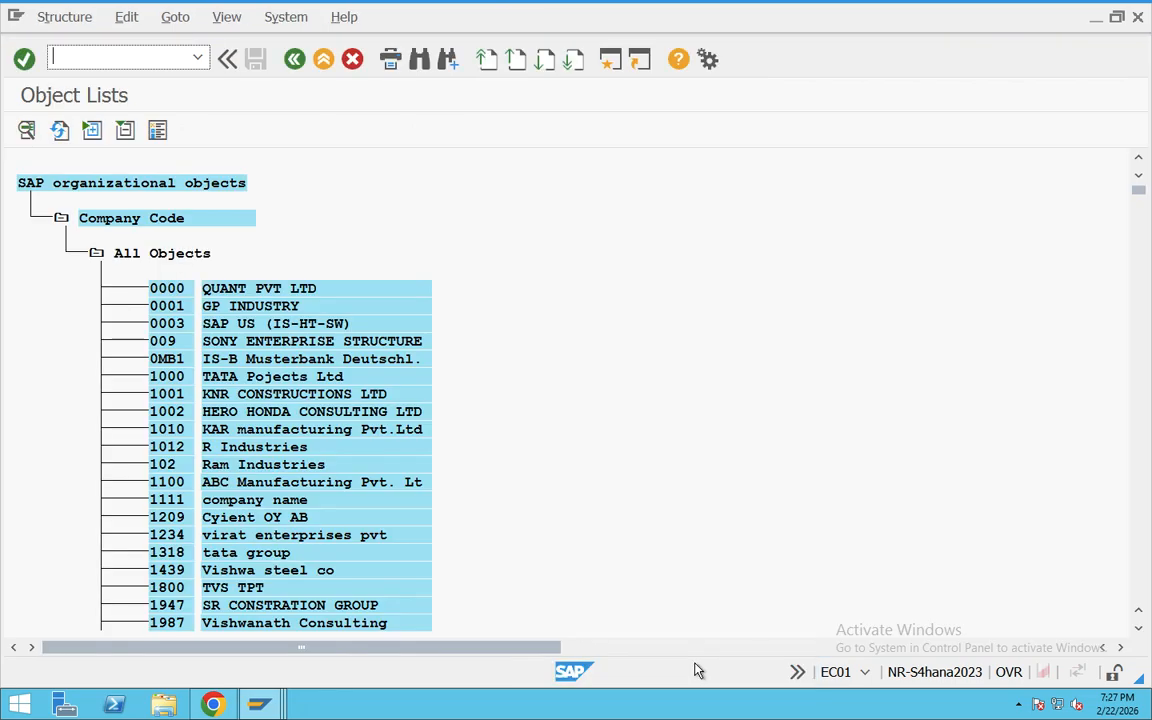
# Step: Find company code TA03 in the object list and open its structure view
pyautogui.hotkey('ctrl', 'f')
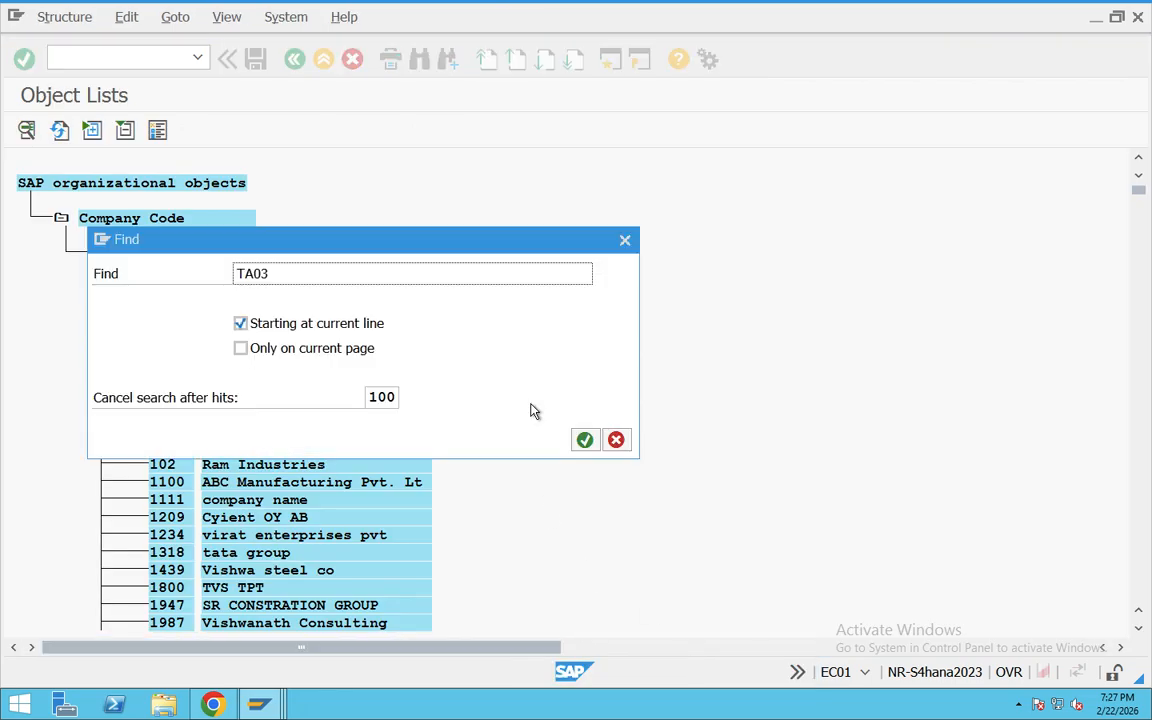
pyautogui.moveTo(298, 273); pyautogui.dragTo(223, 273)
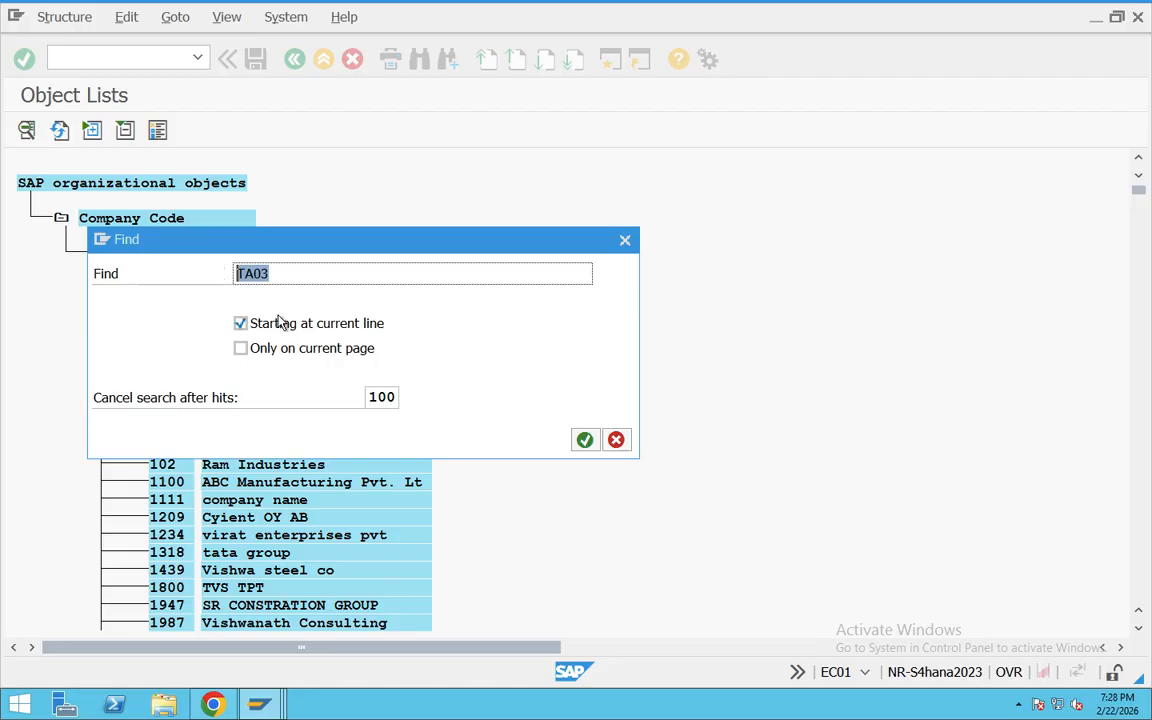
pyautogui.click(584, 440)
pyautogui.doubleClick(338, 81)
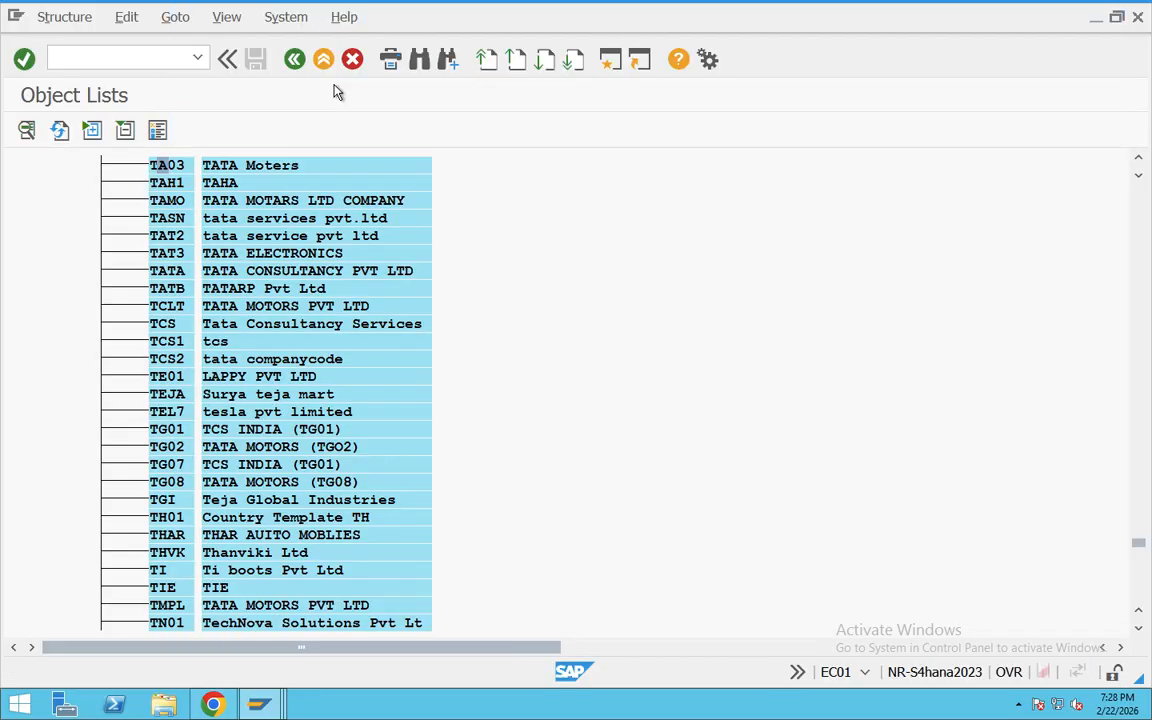
pyautogui.doubleClick(166, 165)
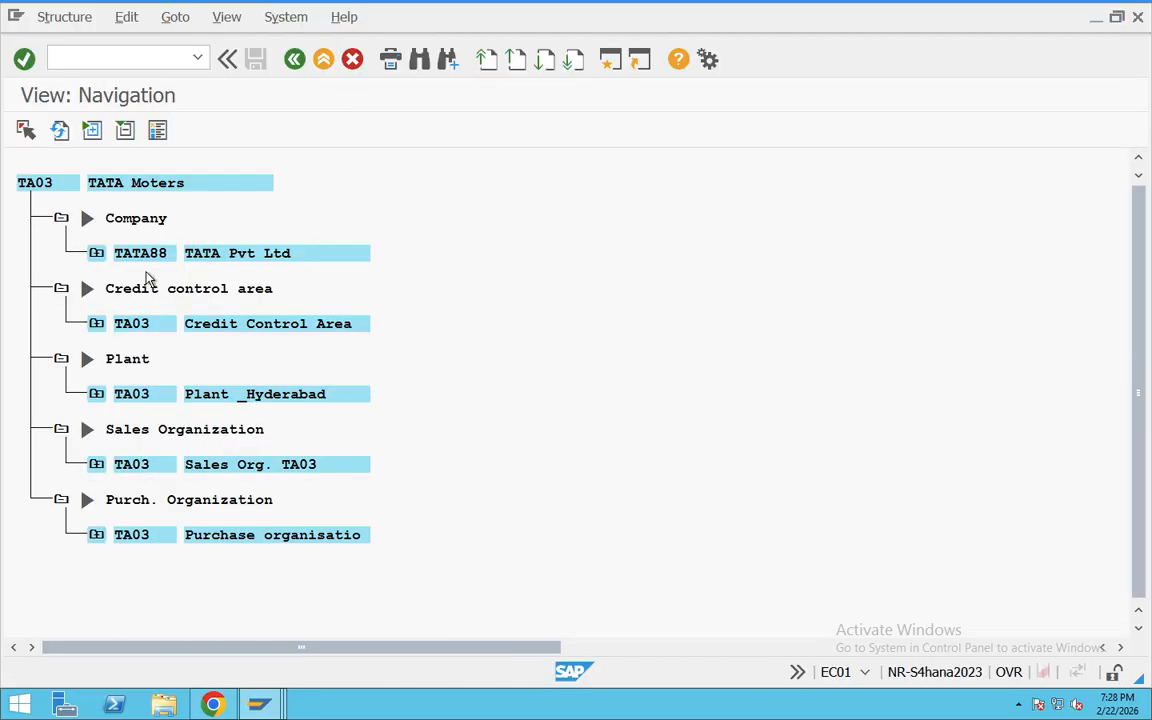
# Step: Expand TA03's purchasing organization, sales organization and plant to review their assigned objects, and leave the structure view
pyautogui.click(96, 534)
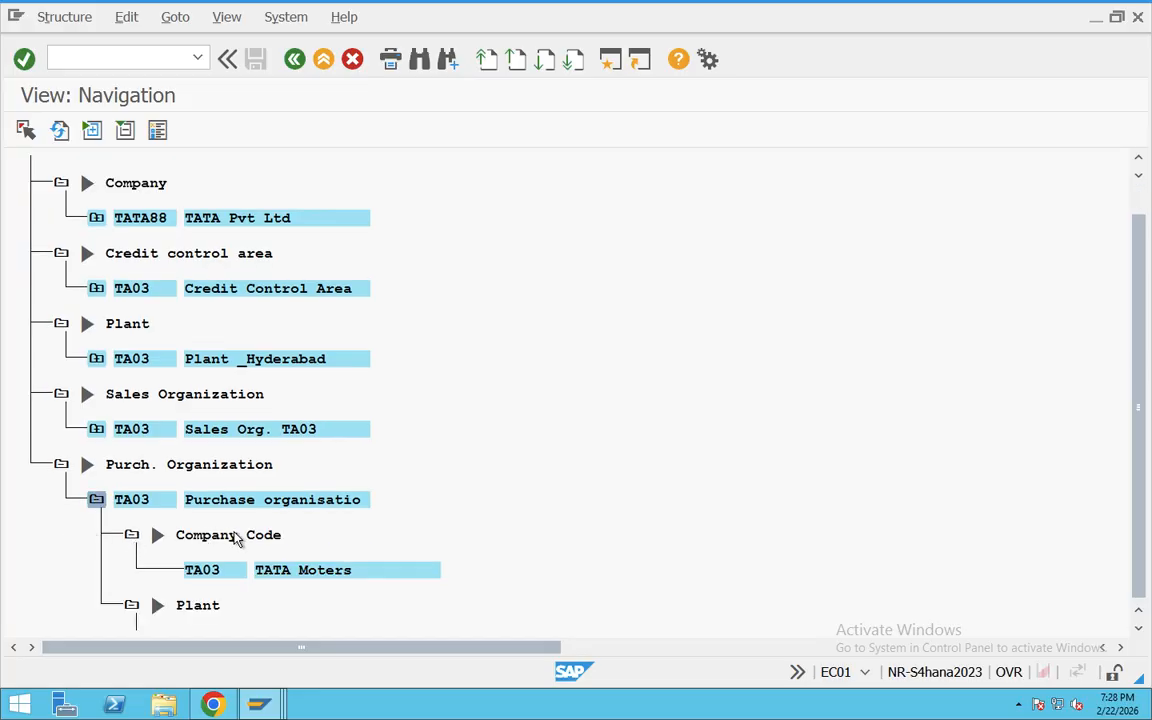
pyautogui.click(96, 411)
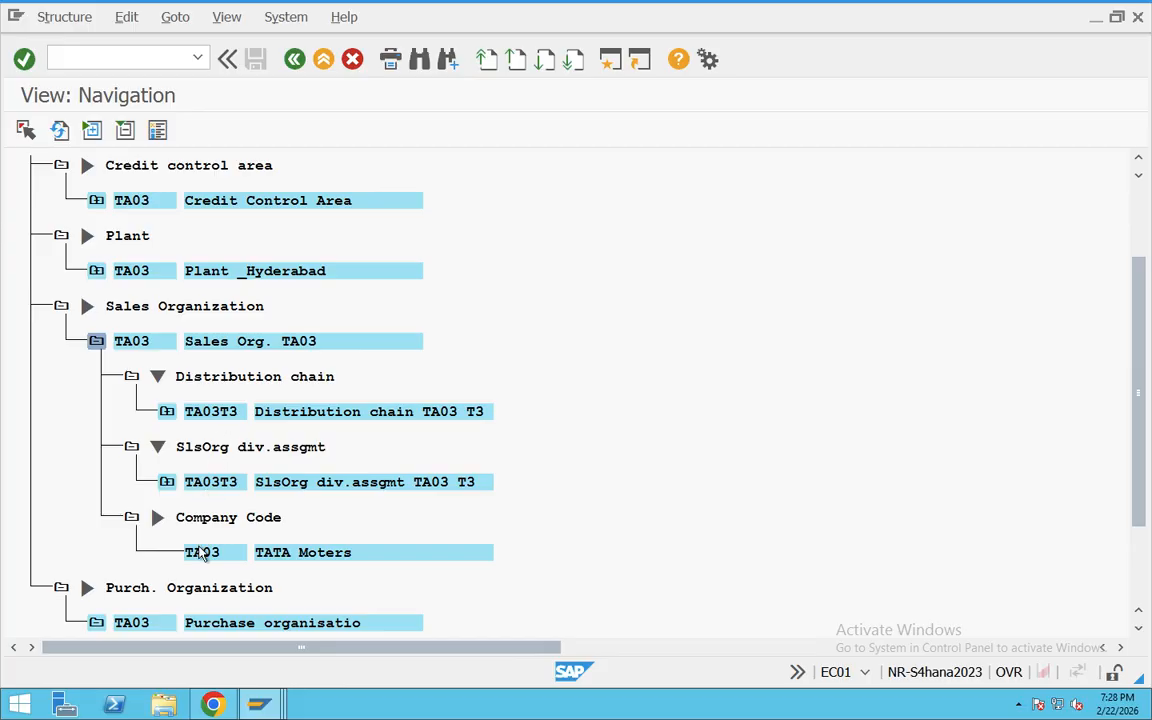
pyautogui.click(96, 622)
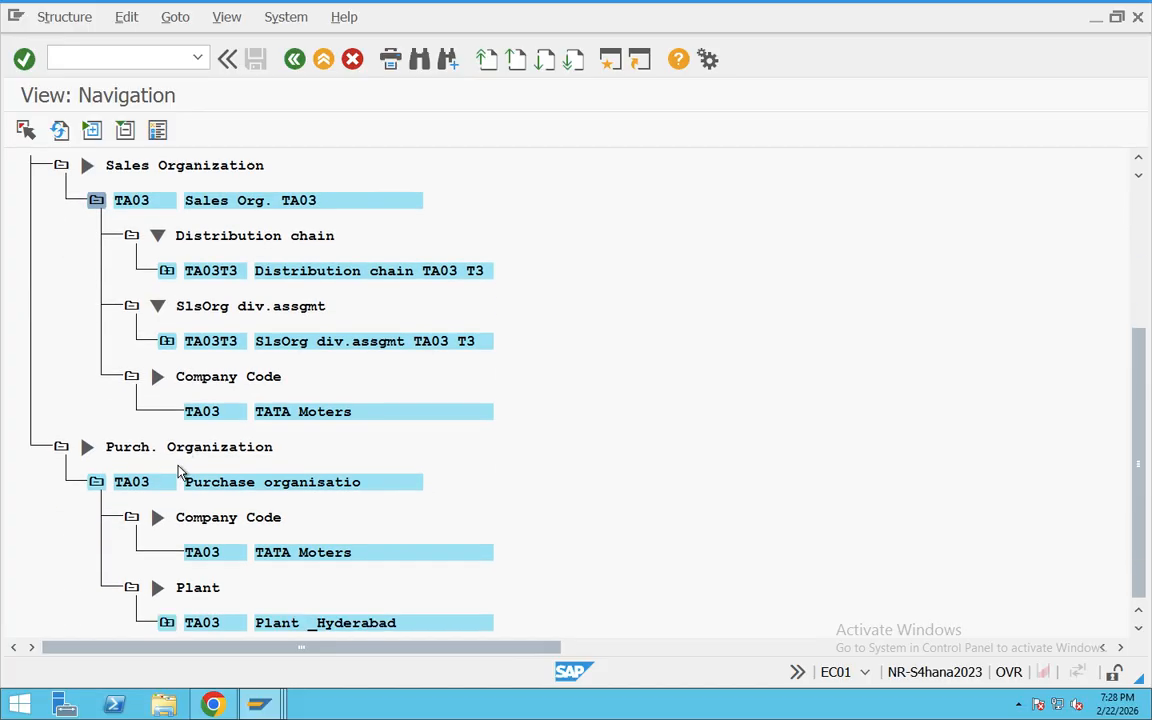
pyautogui.click(167, 624)
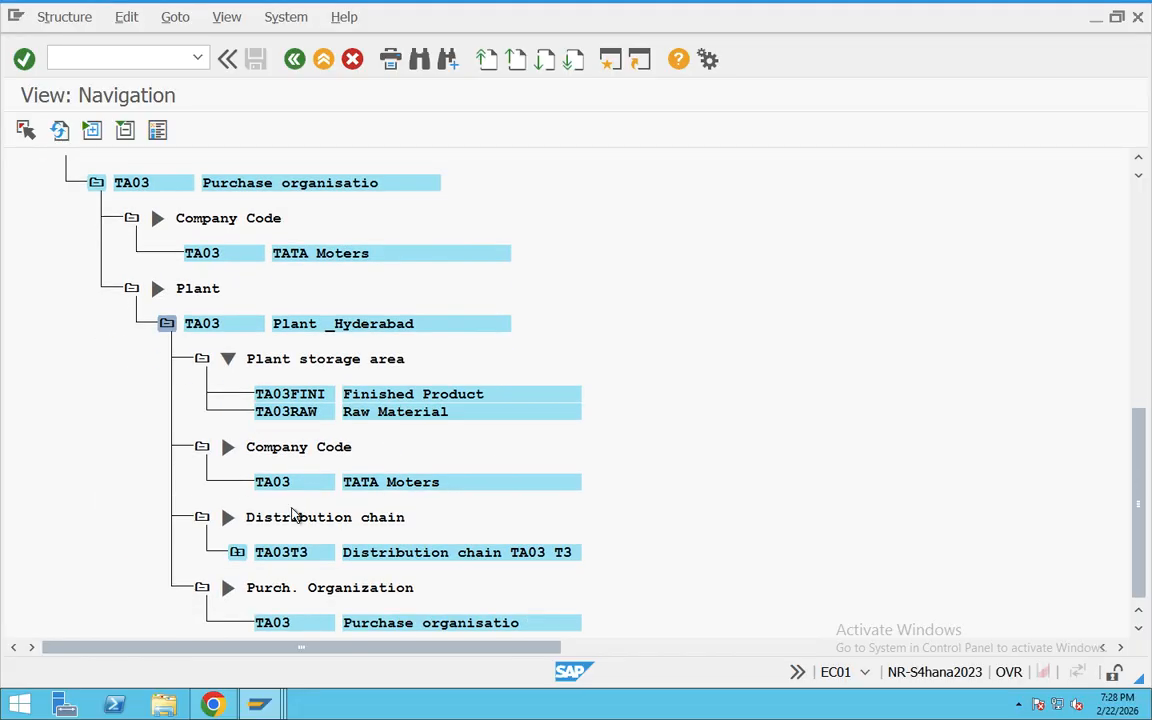
pyautogui.scroll(5, 268, 388)
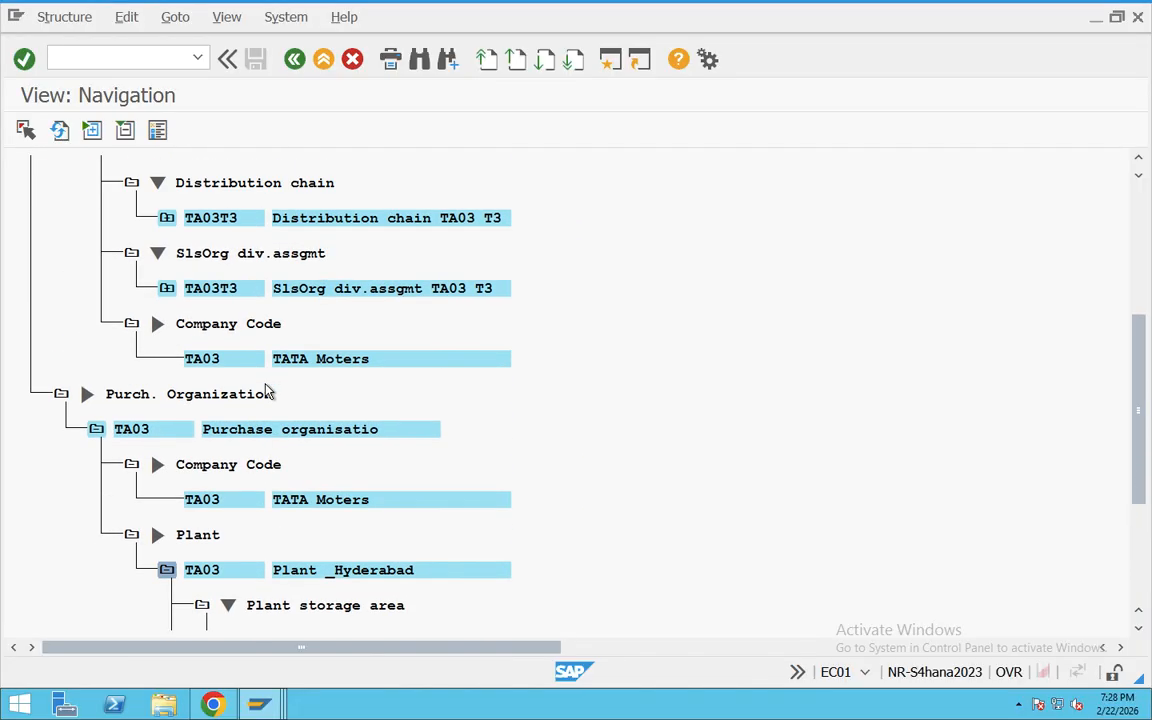
pyautogui.scroll(3, 225, 386)
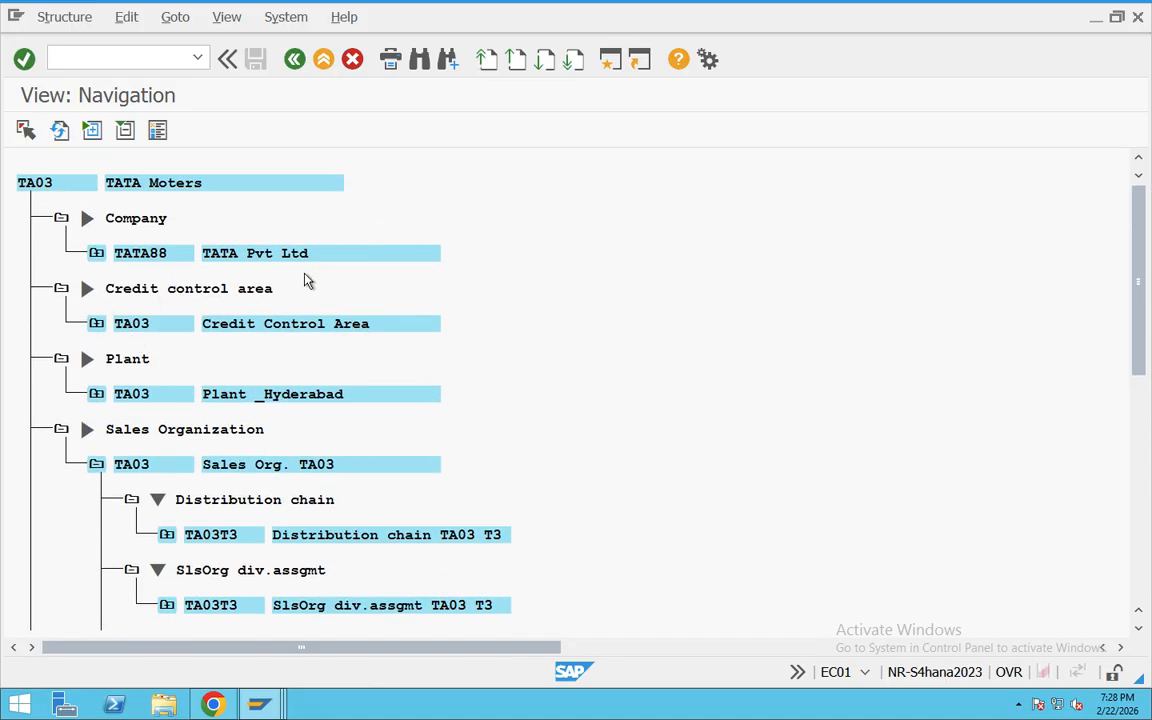
pyautogui.click(294, 59)
pyautogui.click(294, 59)
# Step: Switch to the notes document with the enterprise structure hierarchy and select all of its content
pyautogui.hotkey('ctrl', 'Right')
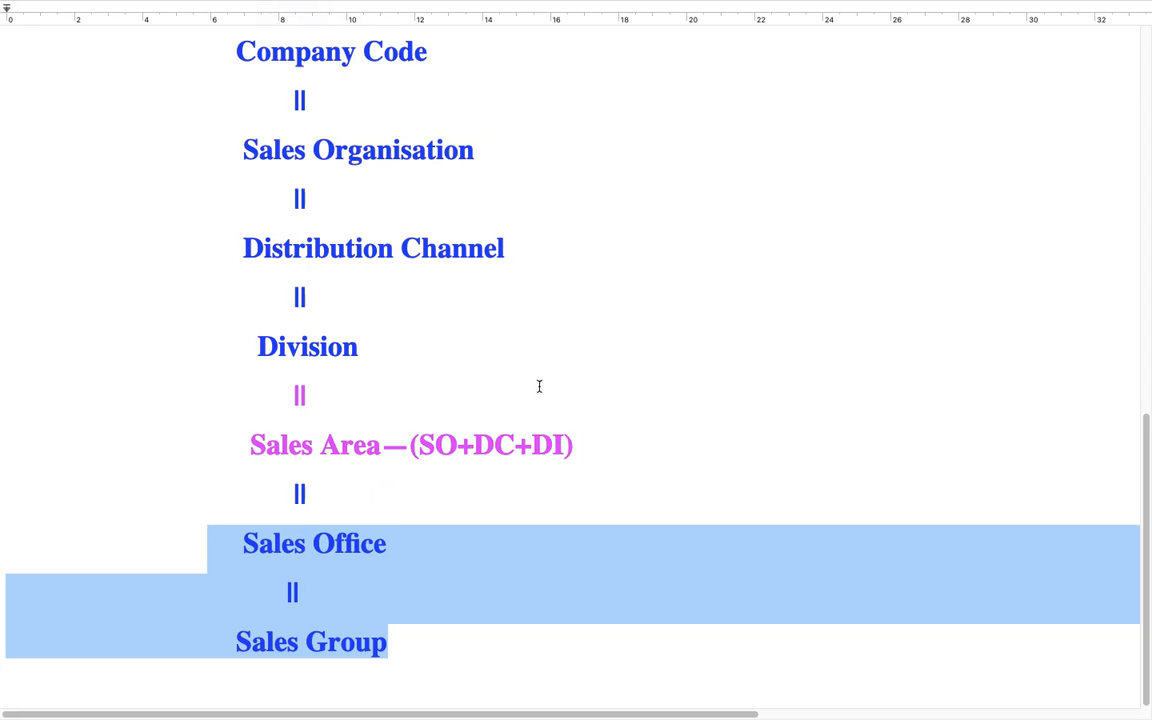
pyautogui.press('super+a')
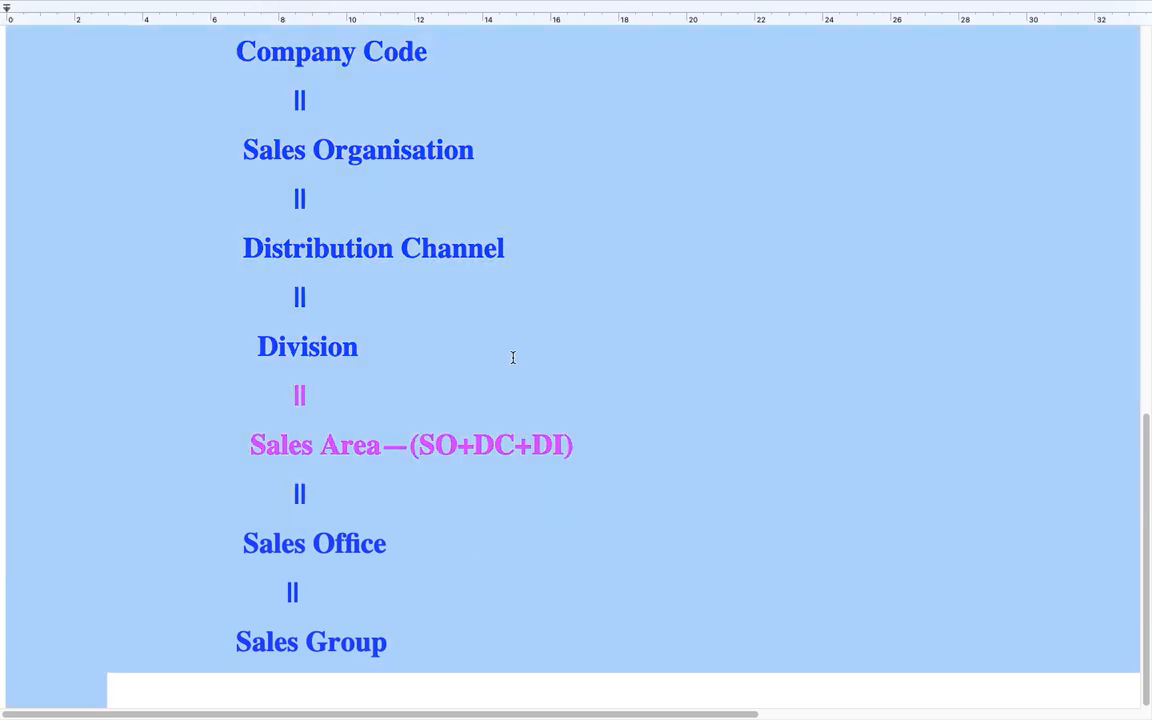
pyautogui.hotkey('ctrl', 'Left')
# Step: Switch to the Teams meeting in the browser and look through the sales office explanation in the chat
pyautogui.press('super+Tab')
pyautogui.press('super+Tab')
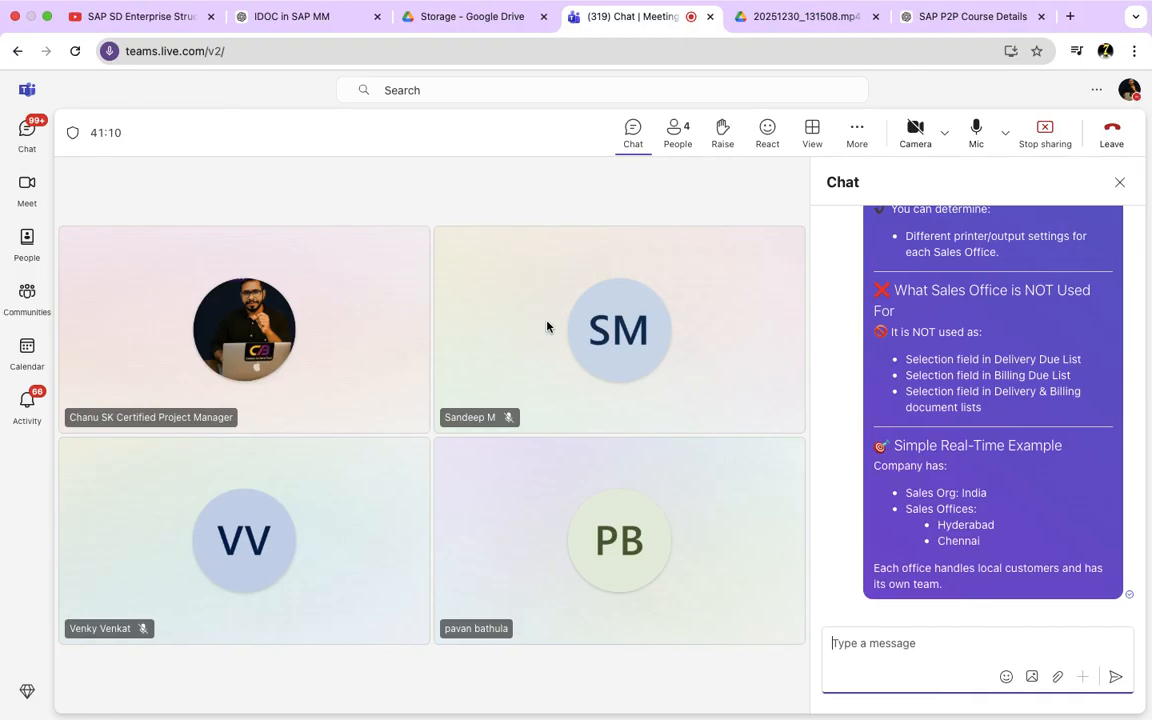
pyautogui.scroll(1, 905, 539)
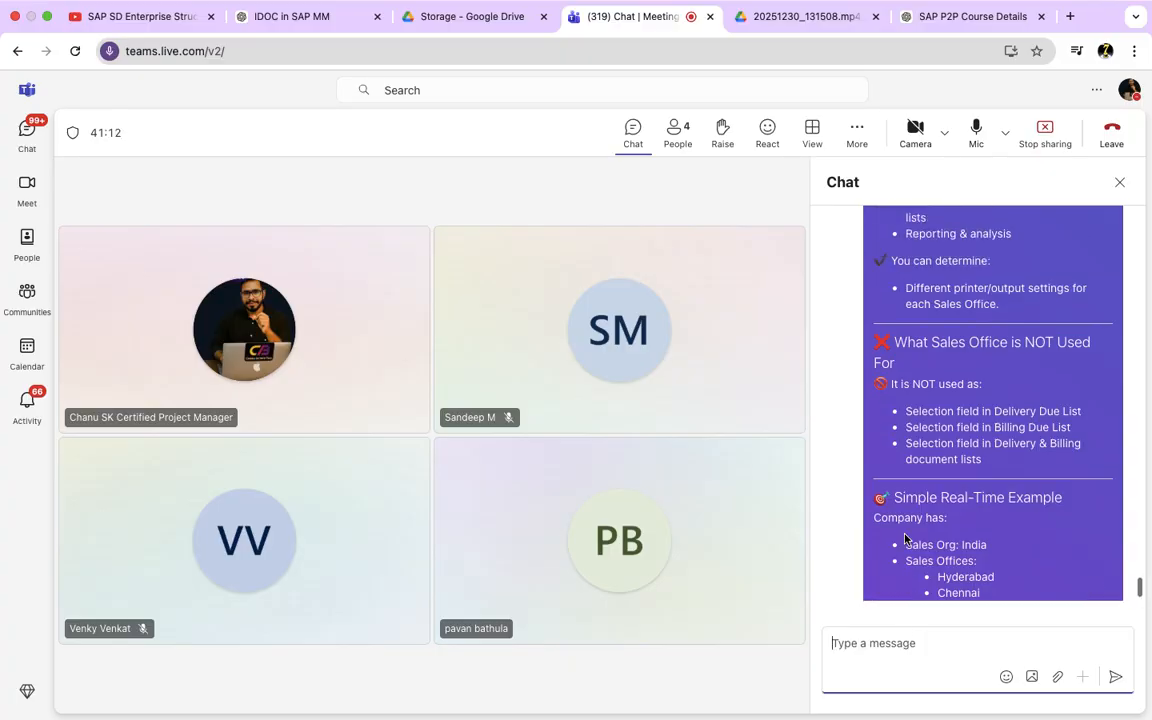
pyautogui.scroll(-1, 910, 539)
pyautogui.scroll(3, 905, 535)
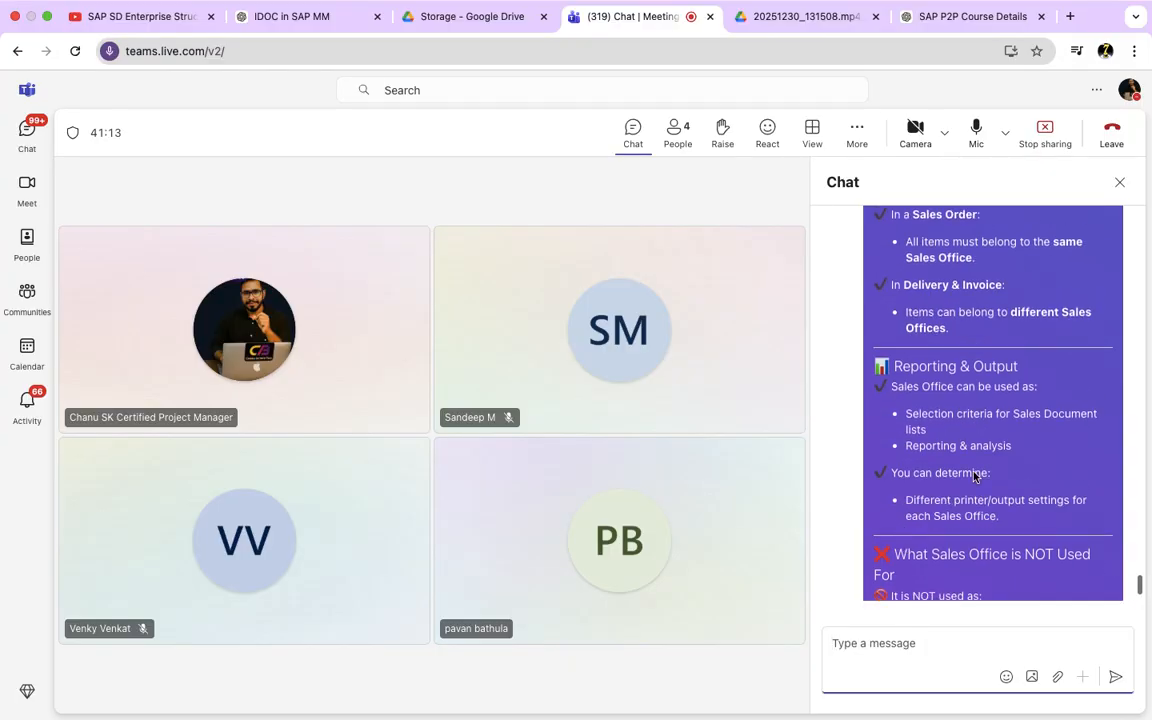
pyautogui.scroll(-3, 1017, 431)
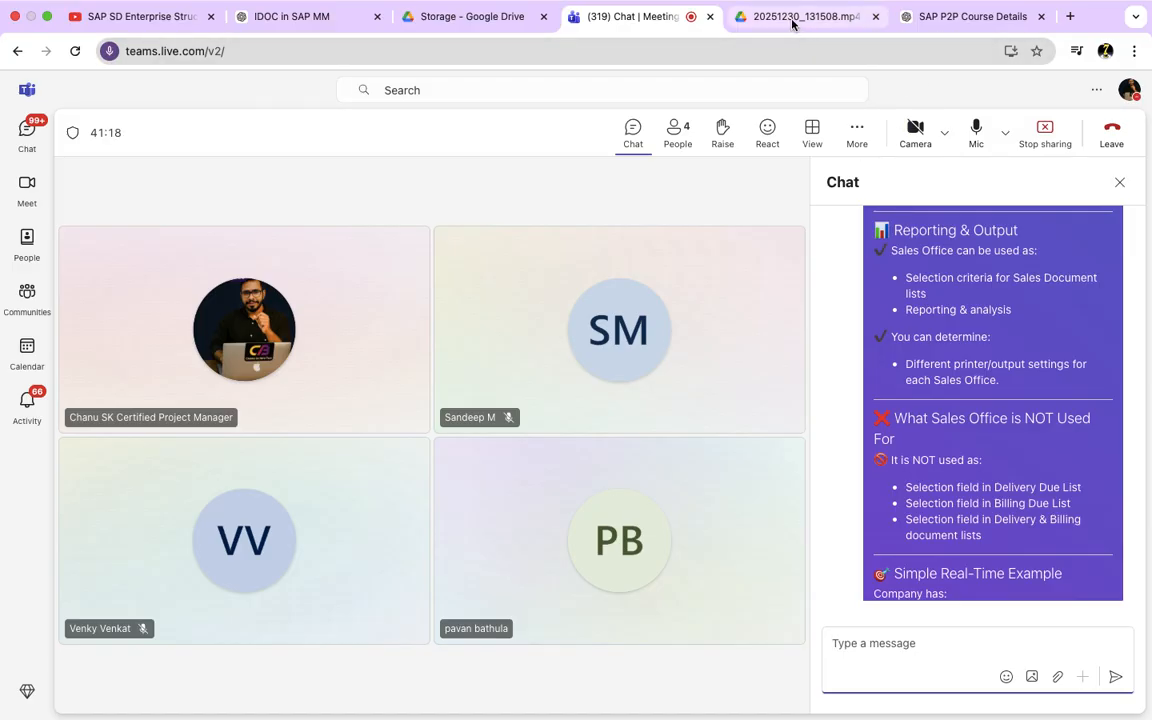
# Step: Switch back to SAP and exit the blank sales organization entry in the other session to return to its IMG structure
pyautogui.press('super+Tab')
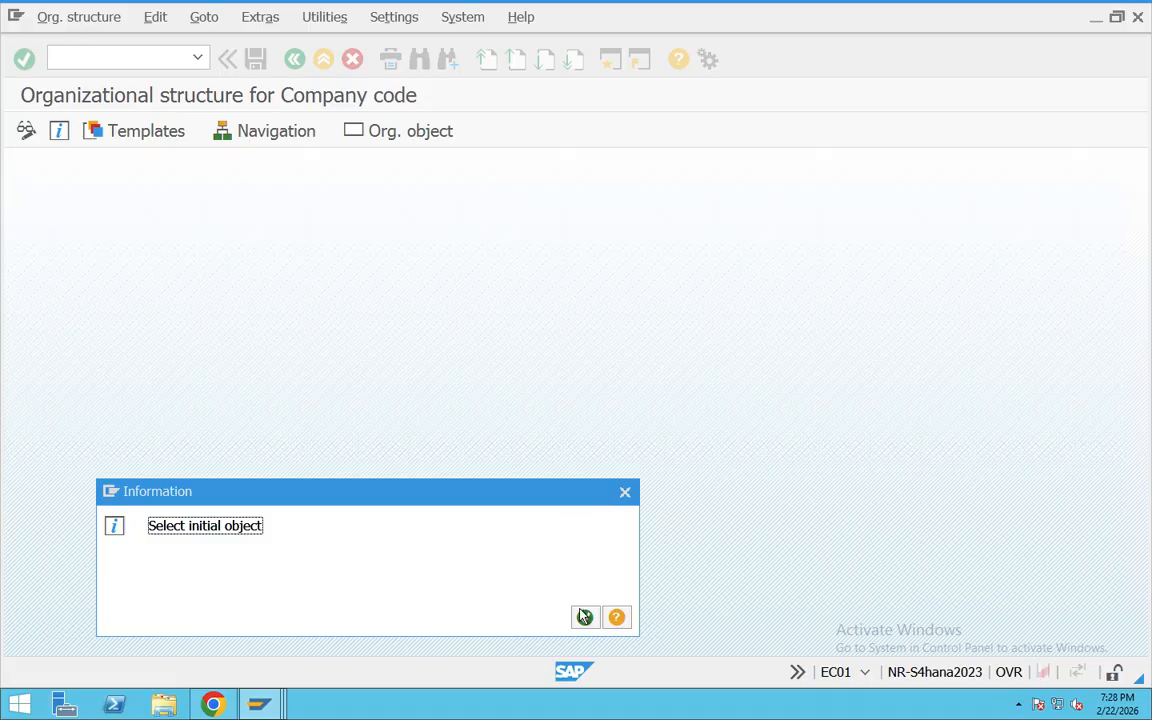
pyautogui.click(585, 617)
pyautogui.moveTo(258, 704)
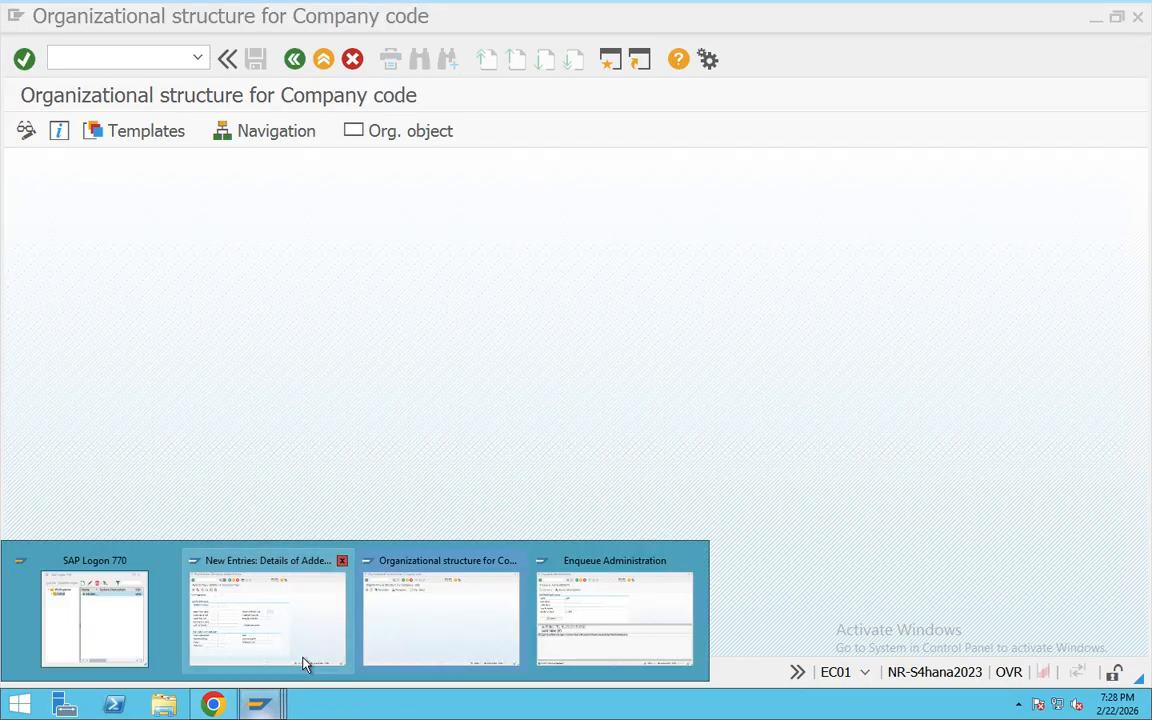
pyautogui.click(305, 664)
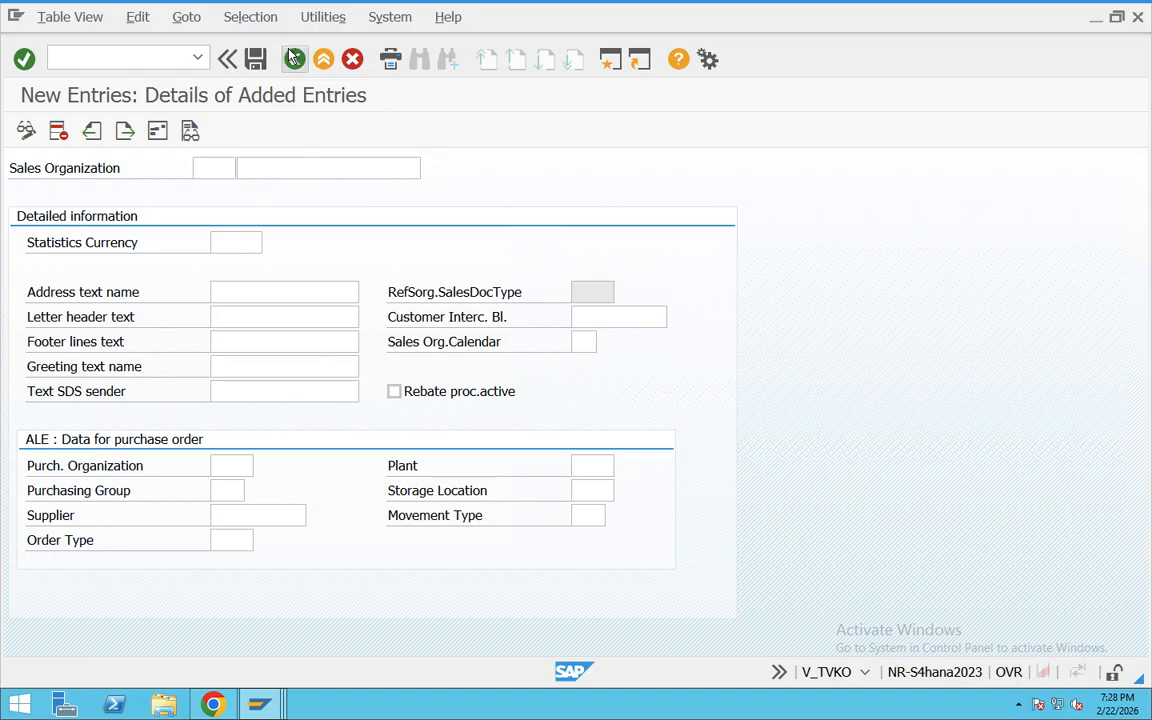
pyautogui.click(293, 58)
pyautogui.click(293, 58)
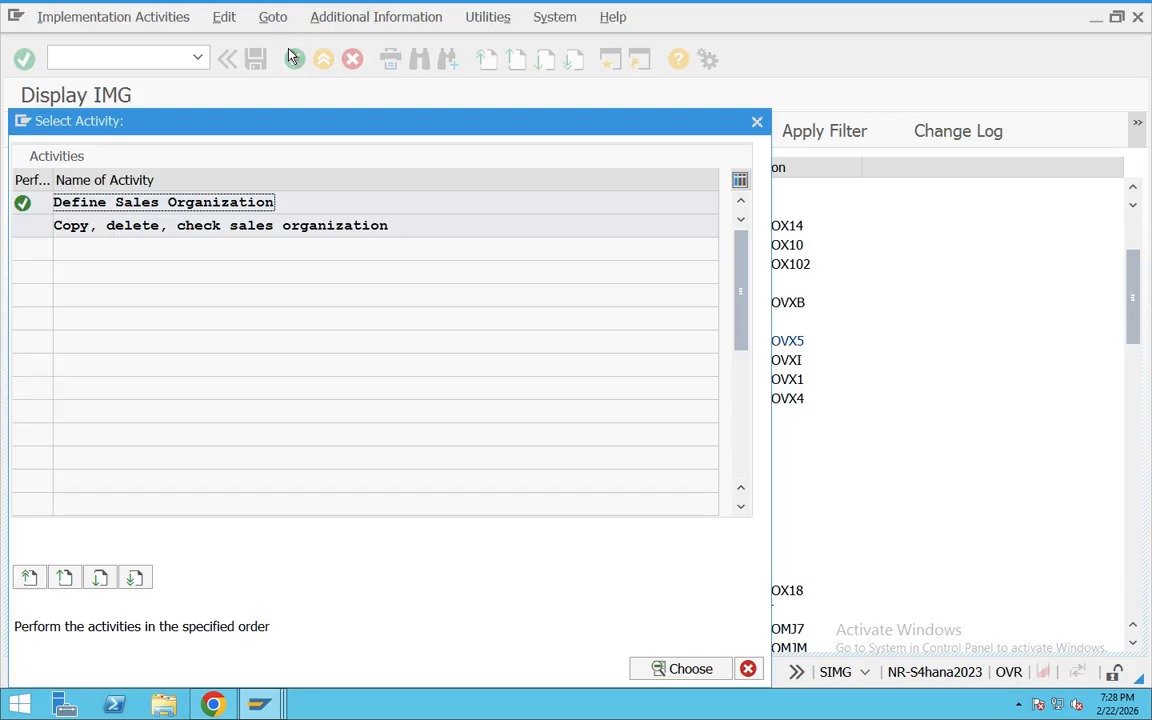
pyautogui.click(757, 123)
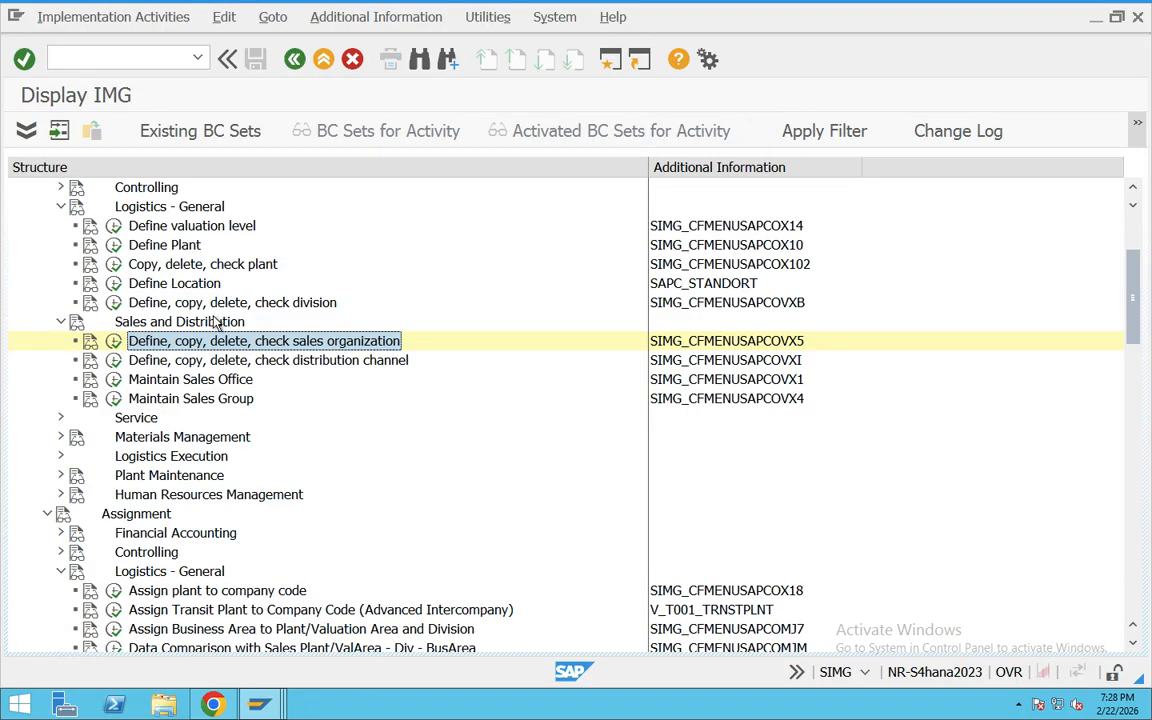
# Step: Open the documentation of Maintain Sales Group and copy its text from the heading through the delivery or billing due list point
pyautogui.click(89, 399)
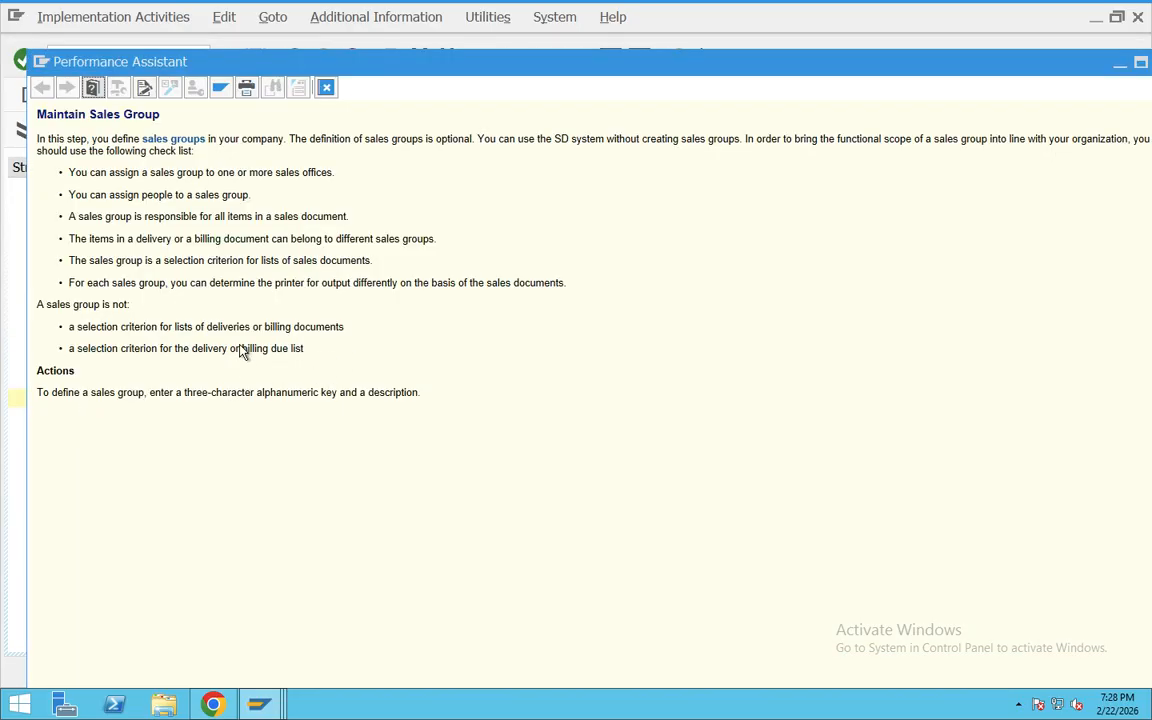
pyautogui.moveTo(240, 350); pyautogui.dragTo(30, 112)
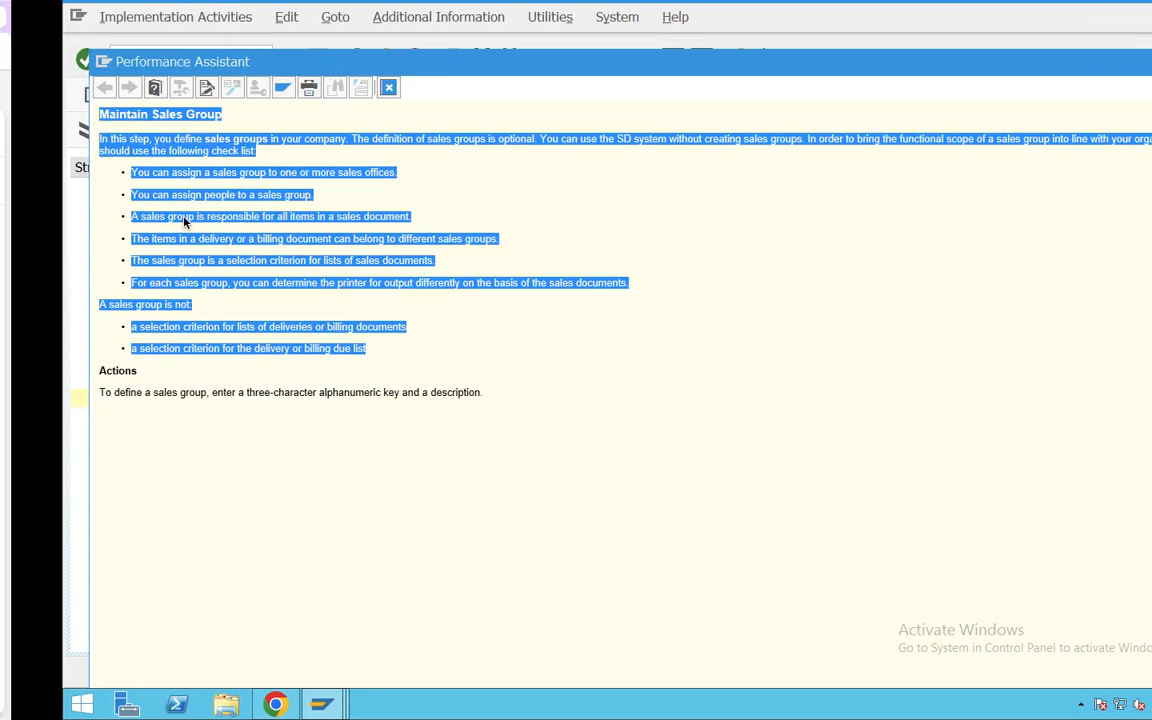
# Step: Switch to the ChatGPT conversation, submit the copied sales group documentation and highlight the team of salespersons definition in the reply
pyautogui.hotkey('ctrl', 'Left')
pyautogui.click(982, 17)
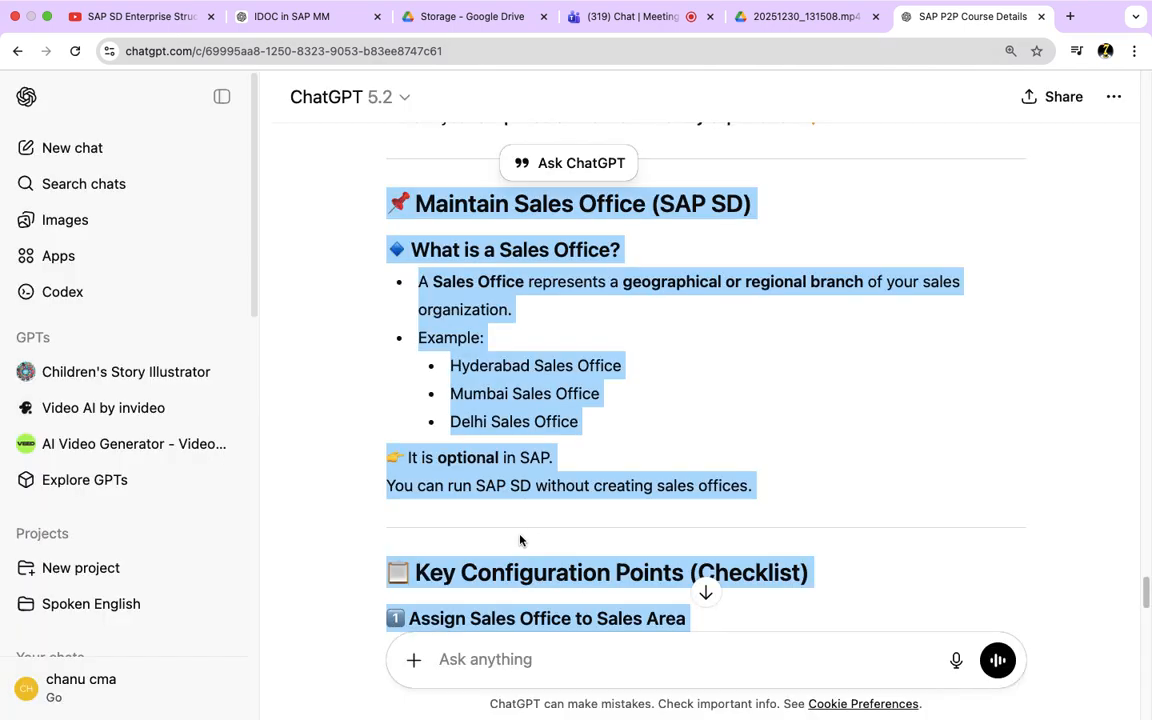
pyautogui.click(465, 652)
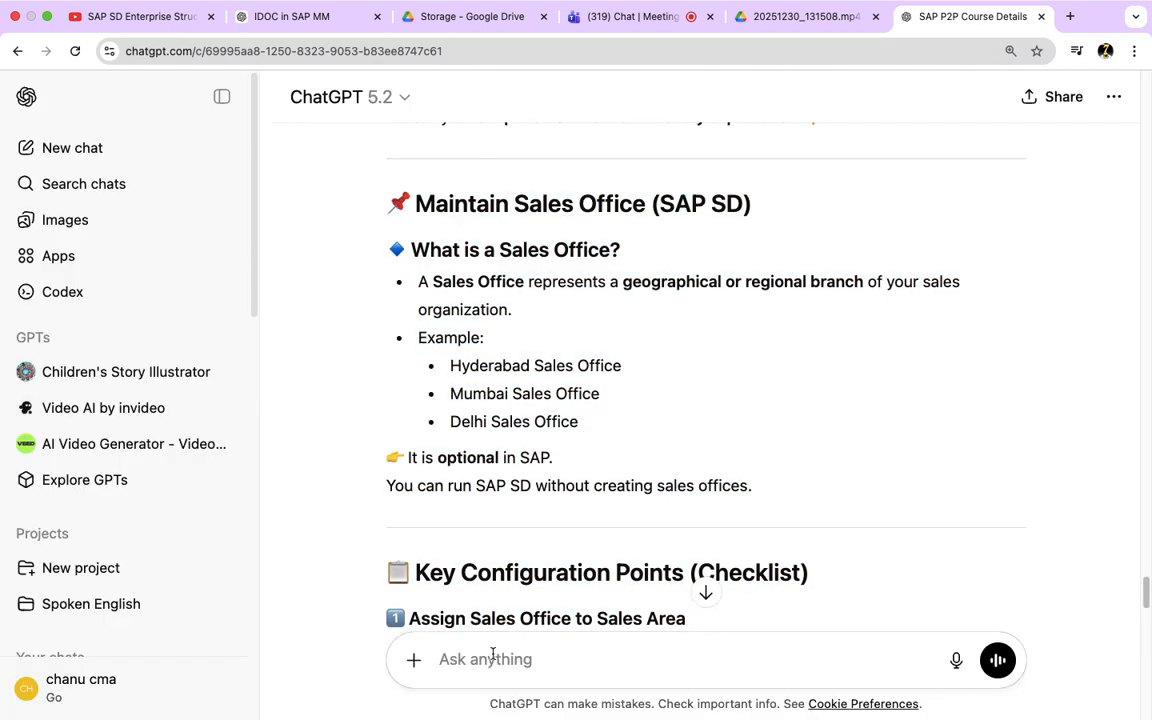
pyautogui.press('super+v')
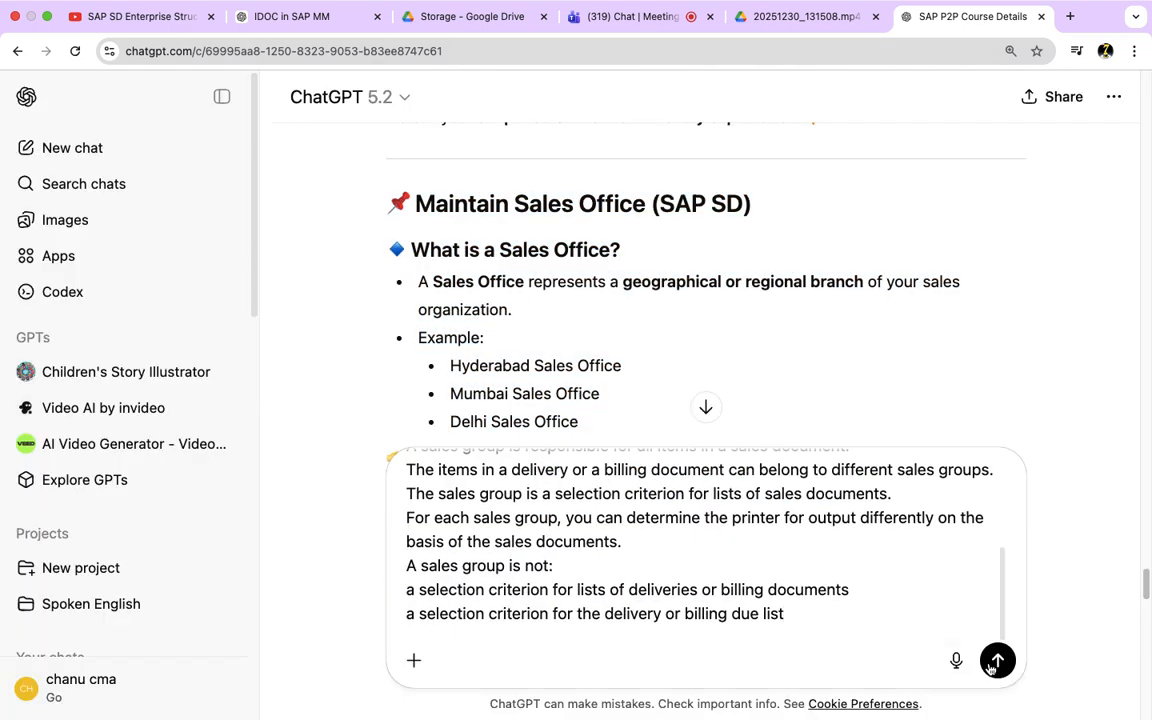
pyautogui.click(995, 662)
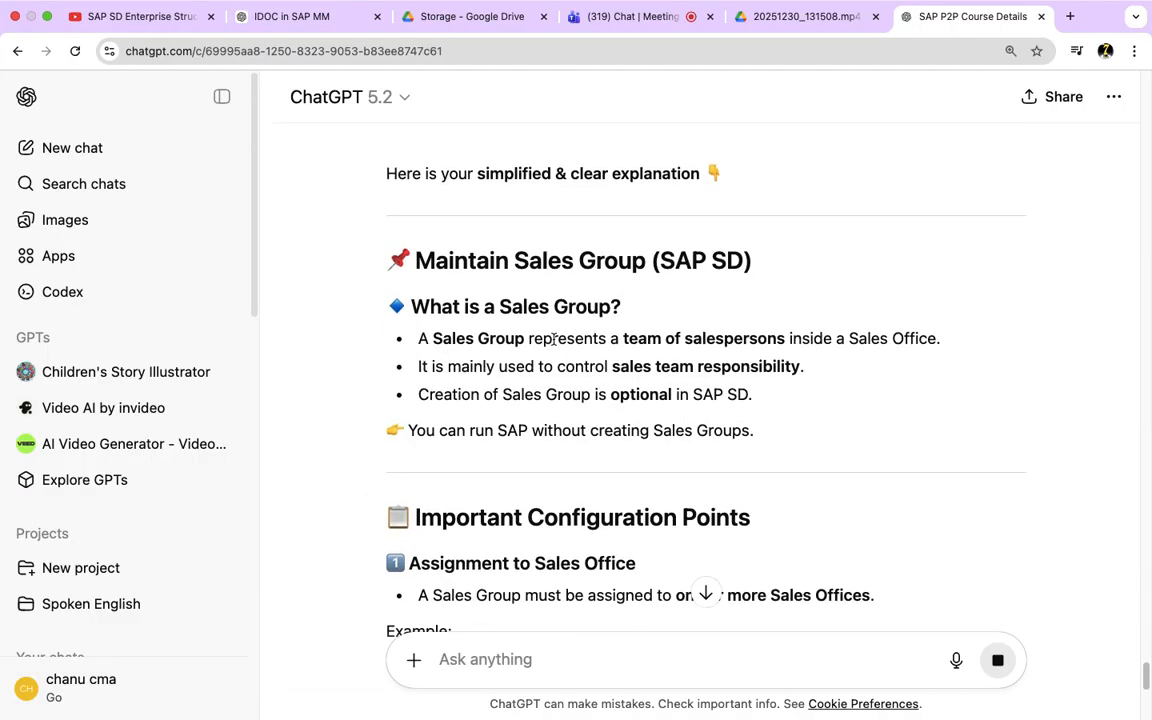
pyautogui.moveTo(553, 339); pyautogui.dragTo(770, 340)
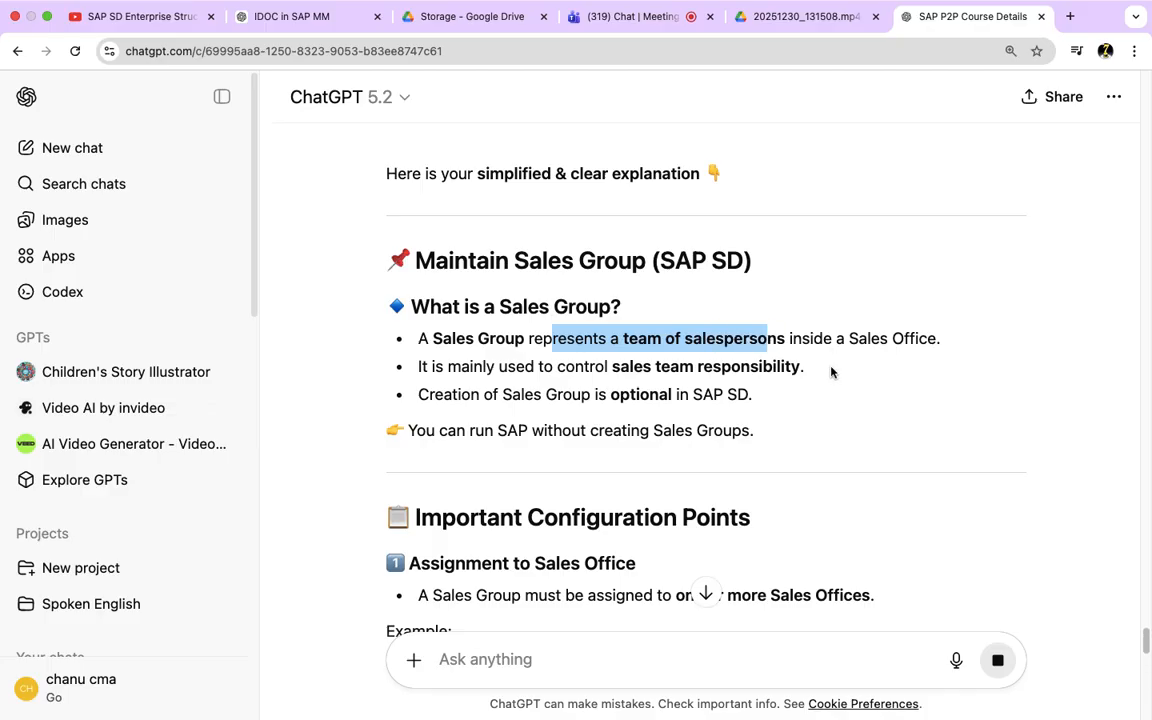
# Step: Review the simplified sales group explanation and copy it from the Maintain Sales Group heading through the end of the real-time example
pyautogui.click(634, 367)
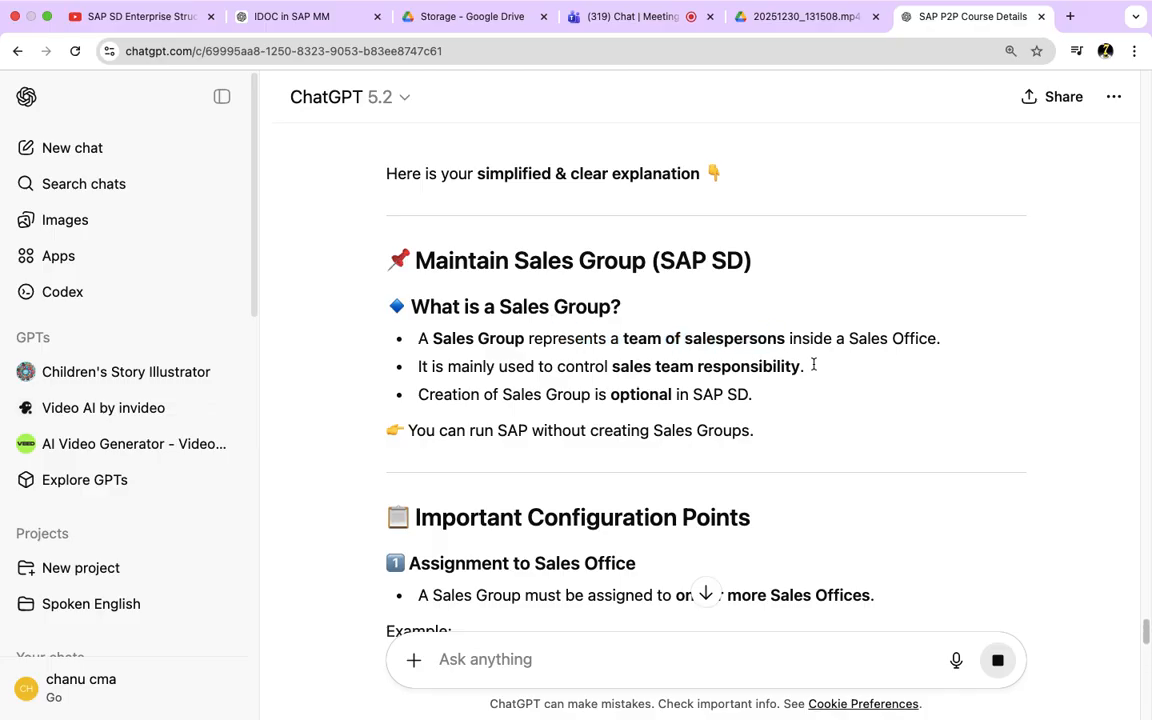
pyautogui.scroll(-3, 663, 463)
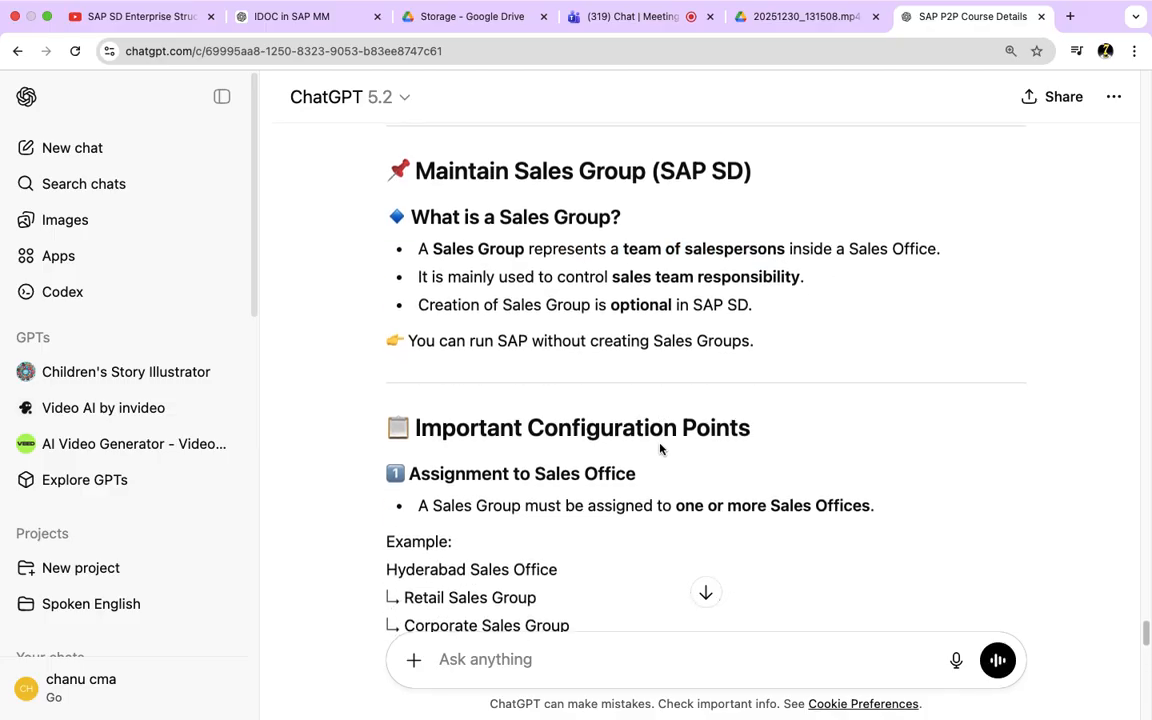
pyautogui.scroll(-5, 667, 464)
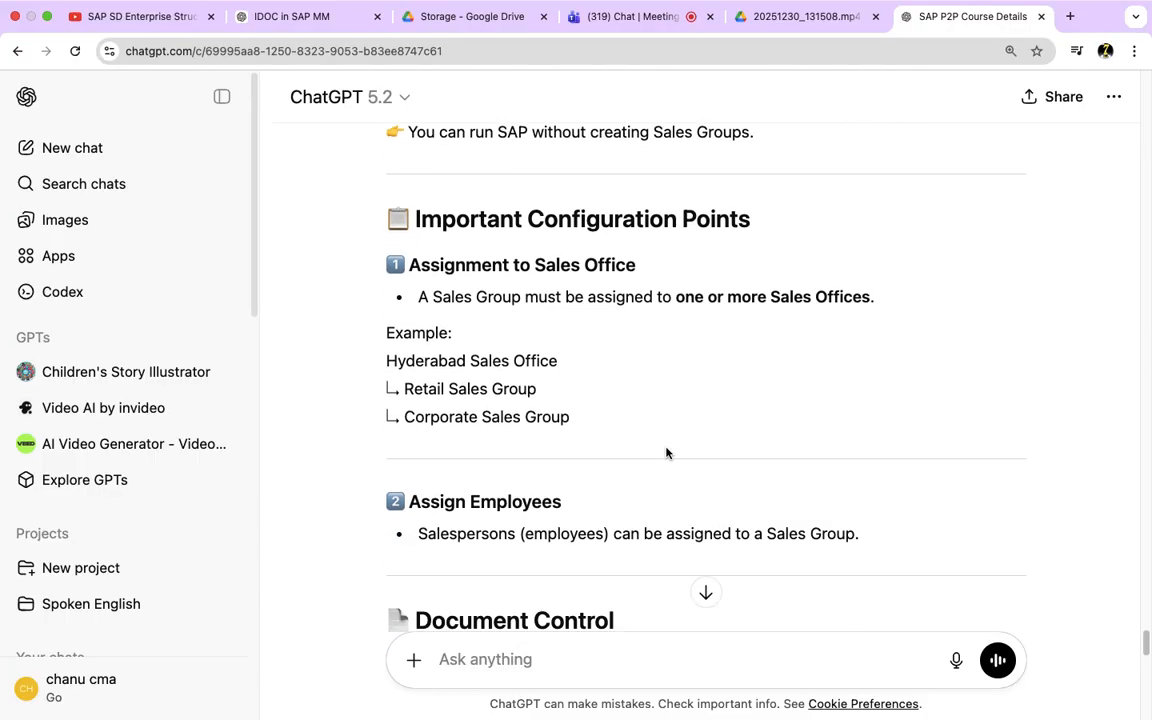
pyautogui.scroll(-6, 668, 450)
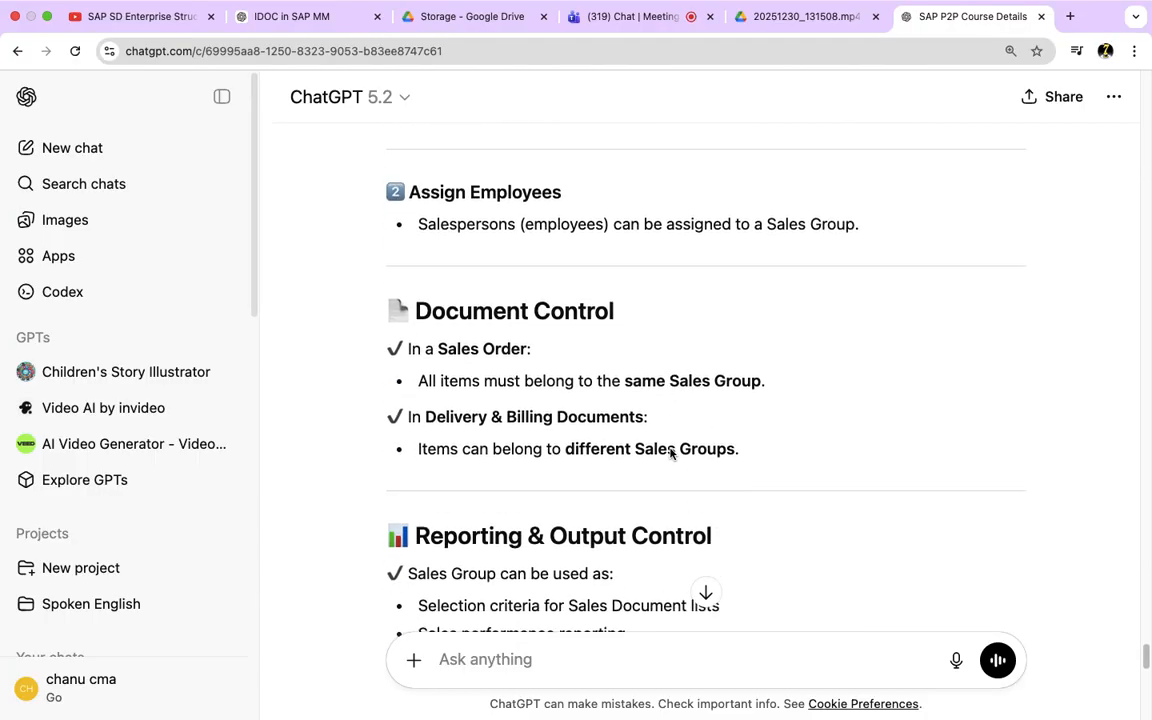
pyautogui.scroll(-4, 780, 520)
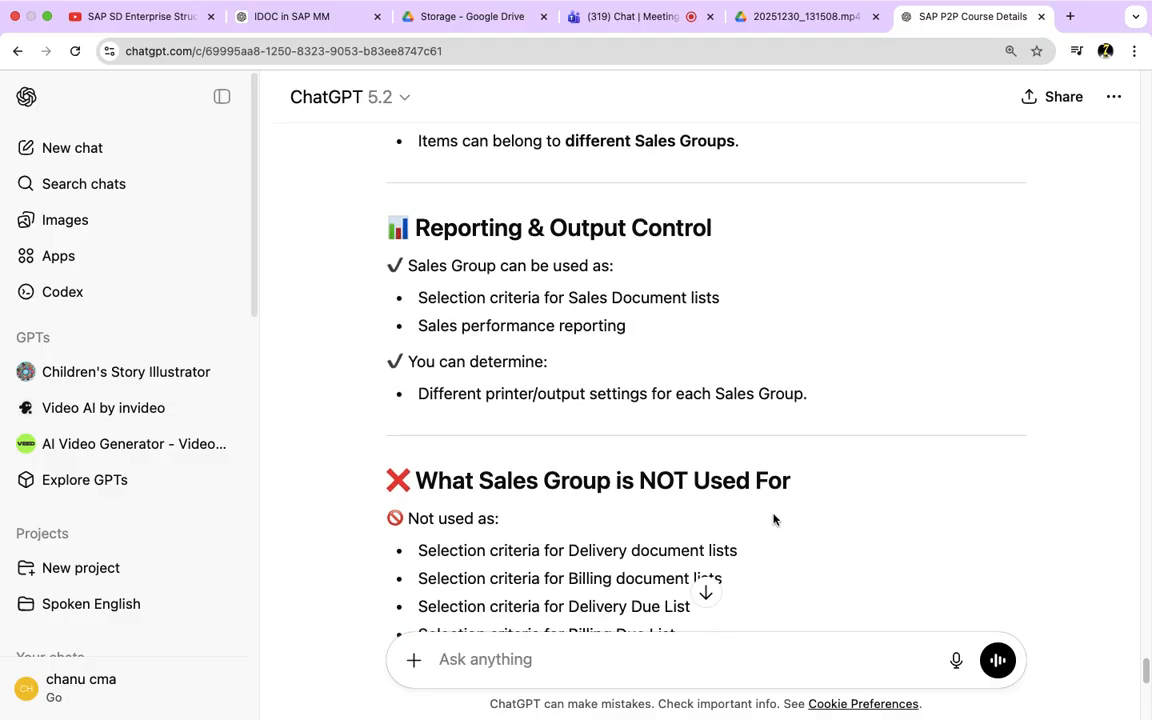
pyautogui.scroll(-3, 769, 525)
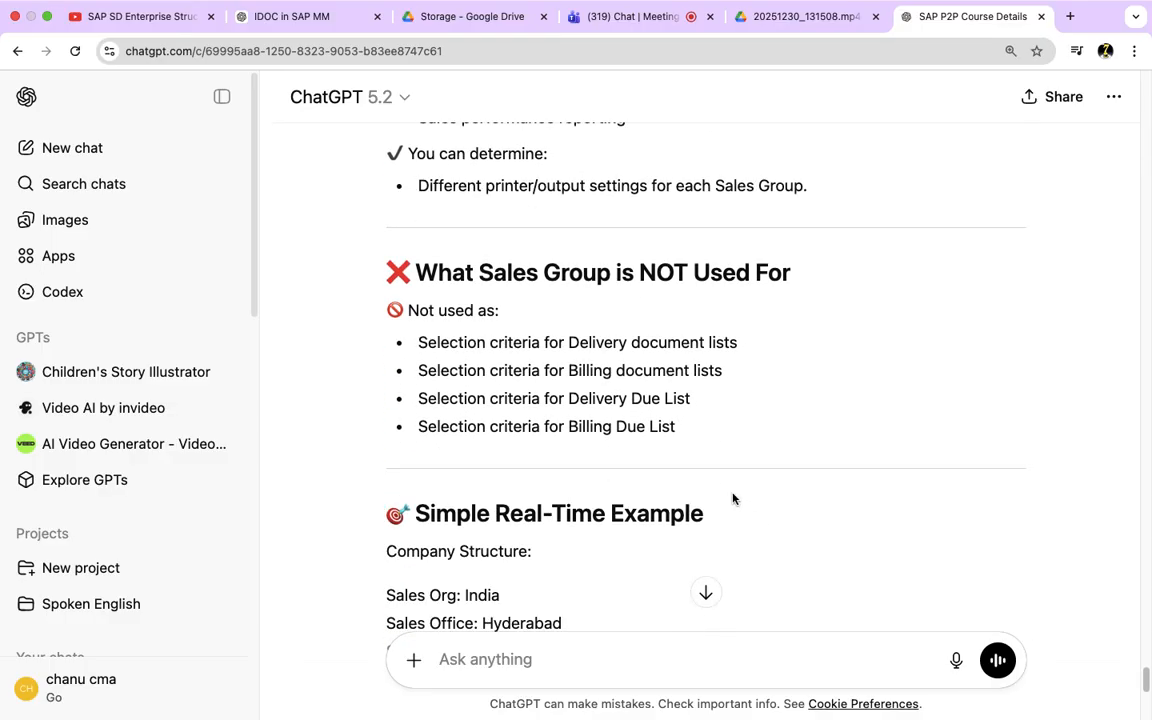
pyautogui.scroll(-6, 690, 440)
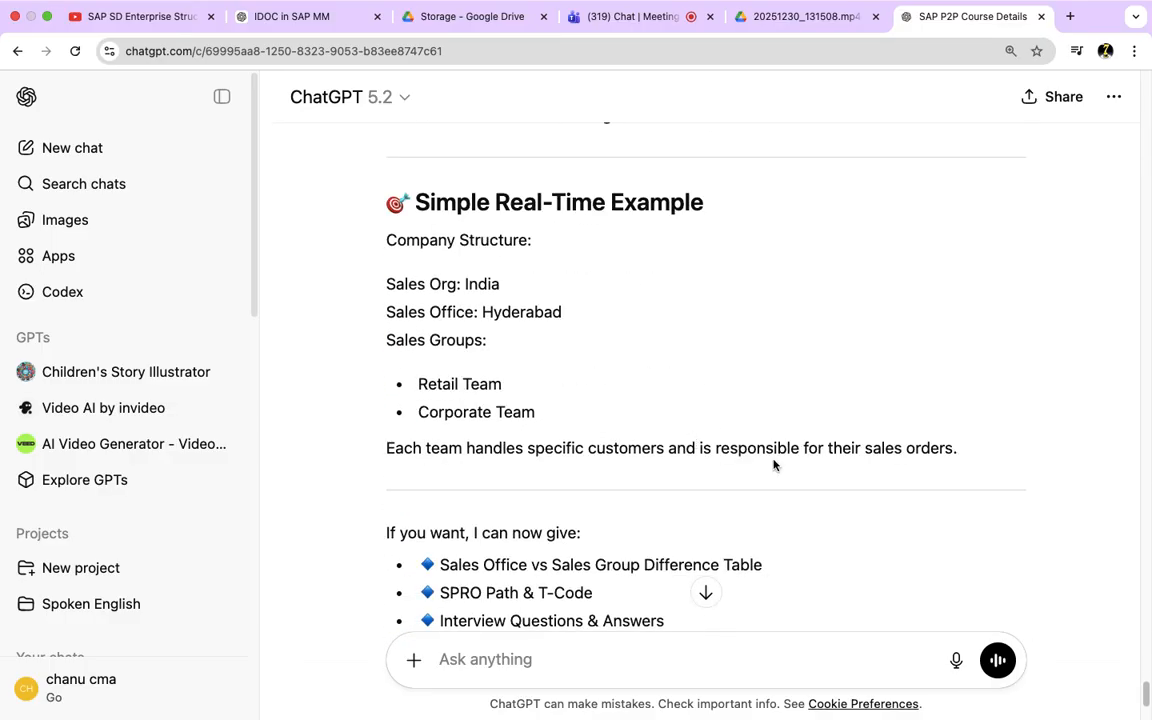
pyautogui.moveTo(956, 449); pyautogui.dragTo(368, 380)
pyautogui.press('cmd+c')
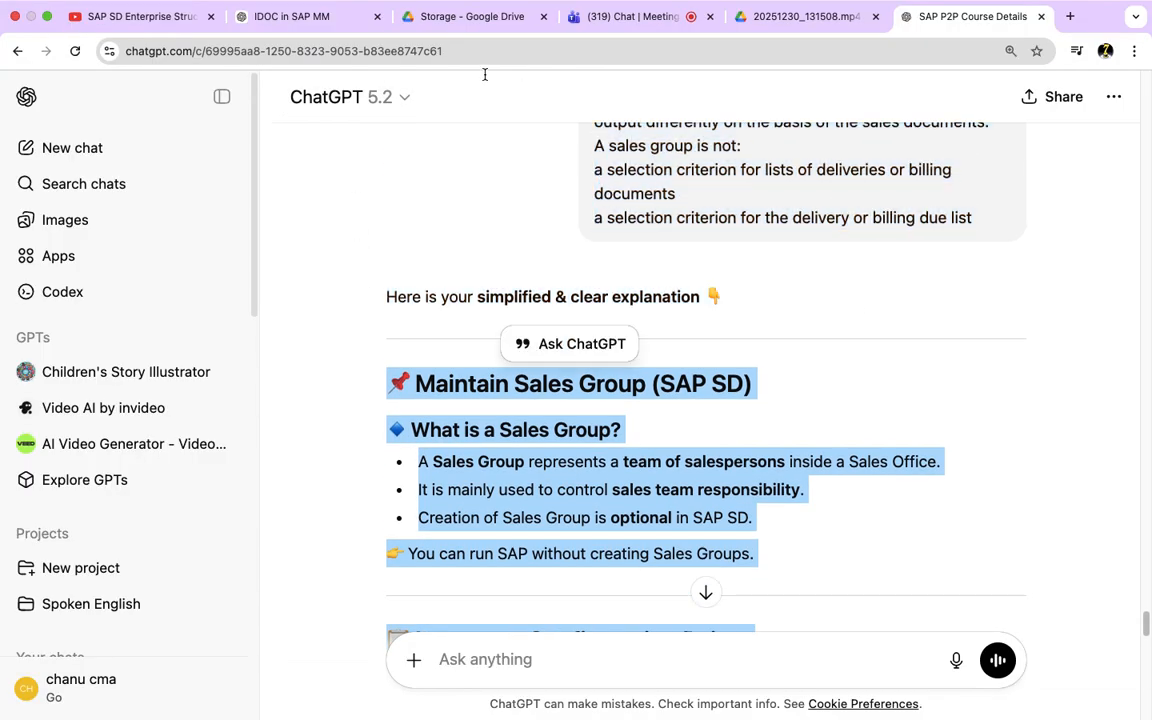
# Step: Switch to the Teams meeting and post the copied sales group explanation in the chat
pyautogui.click(625, 17)
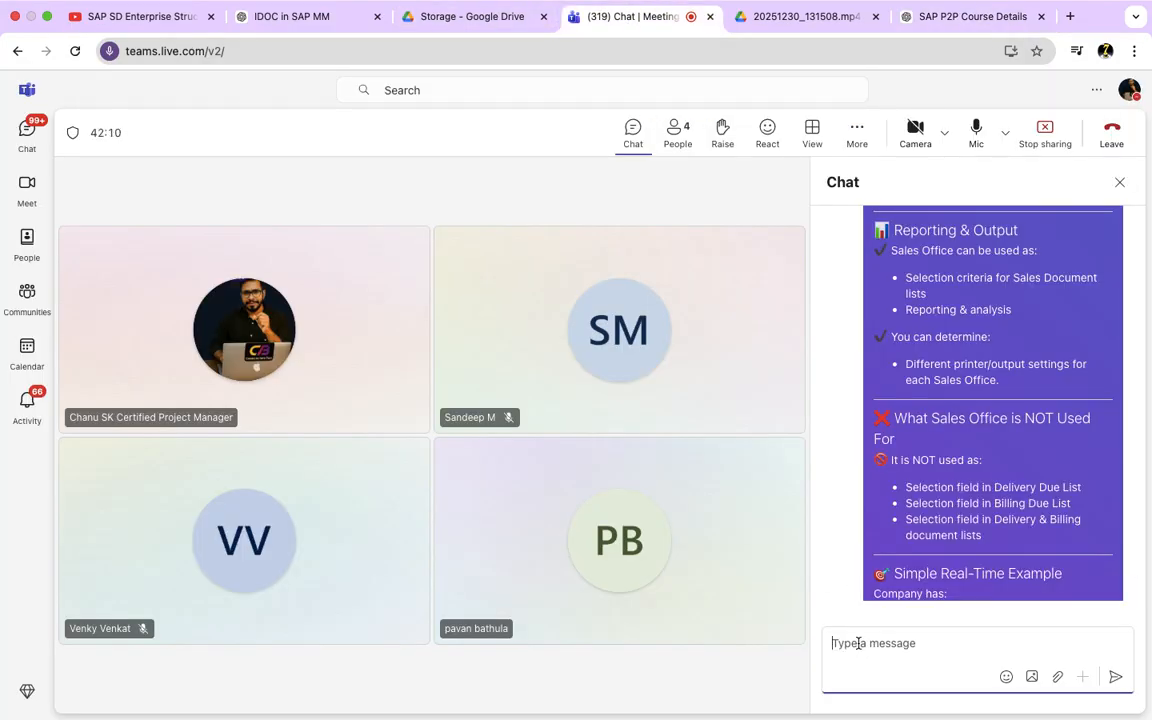
pyautogui.press('cmd+v')
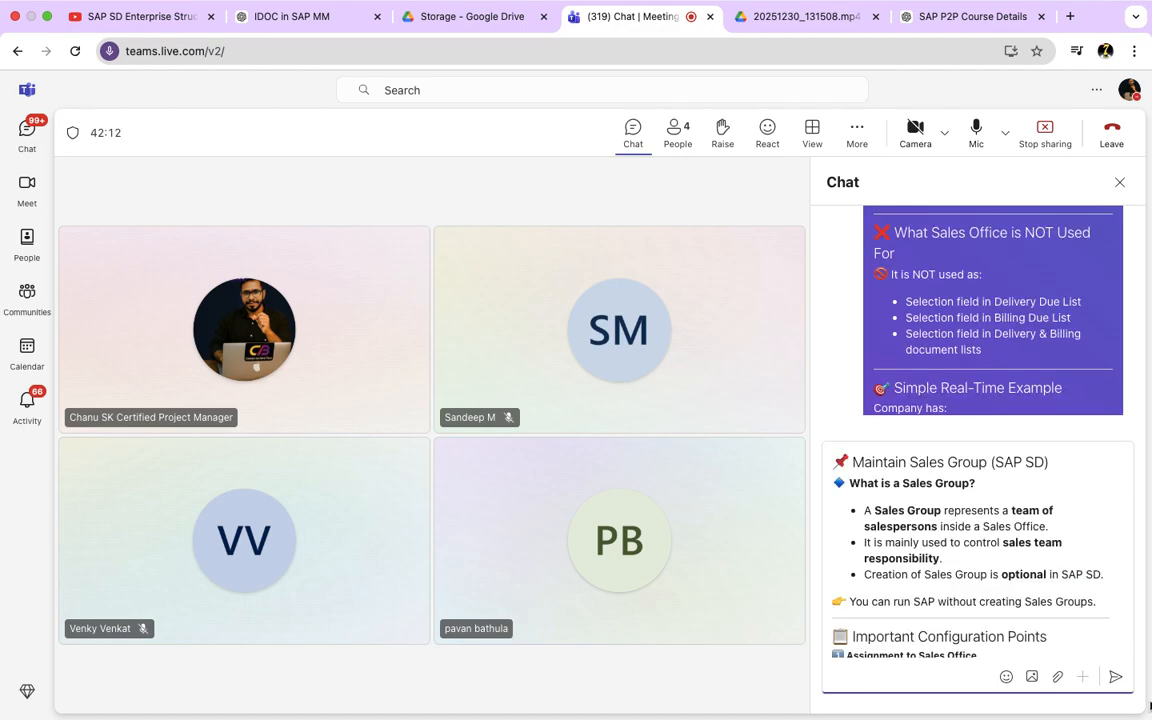
pyautogui.click(1116, 684)
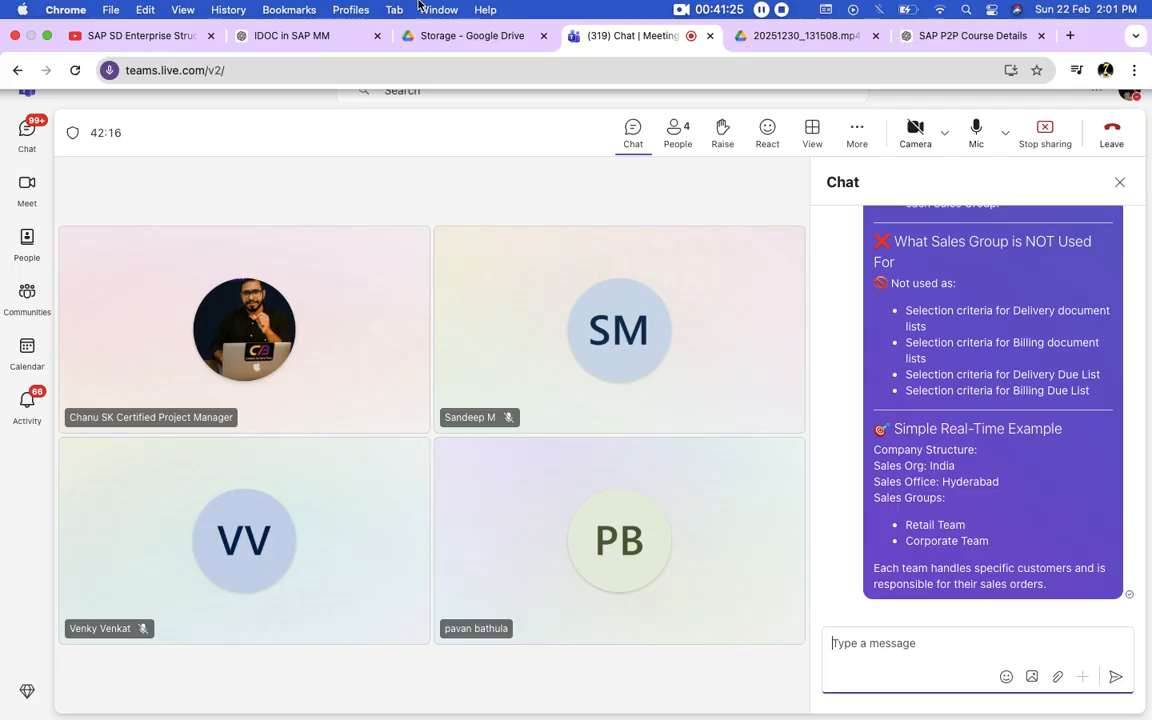
# Step: Look back through the chat's sales group, sales office, division and distribution channel explanations, and return to the latest message
pyautogui.scroll(10, 1016, 487)
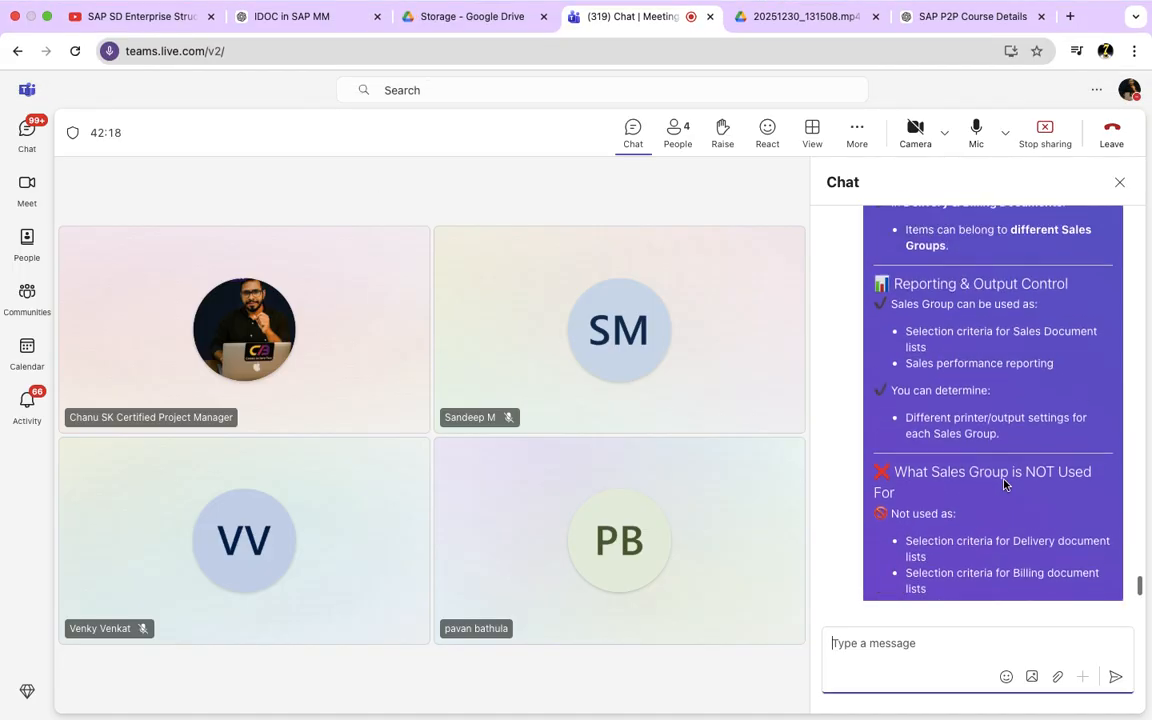
pyautogui.scroll(10, 1005, 485)
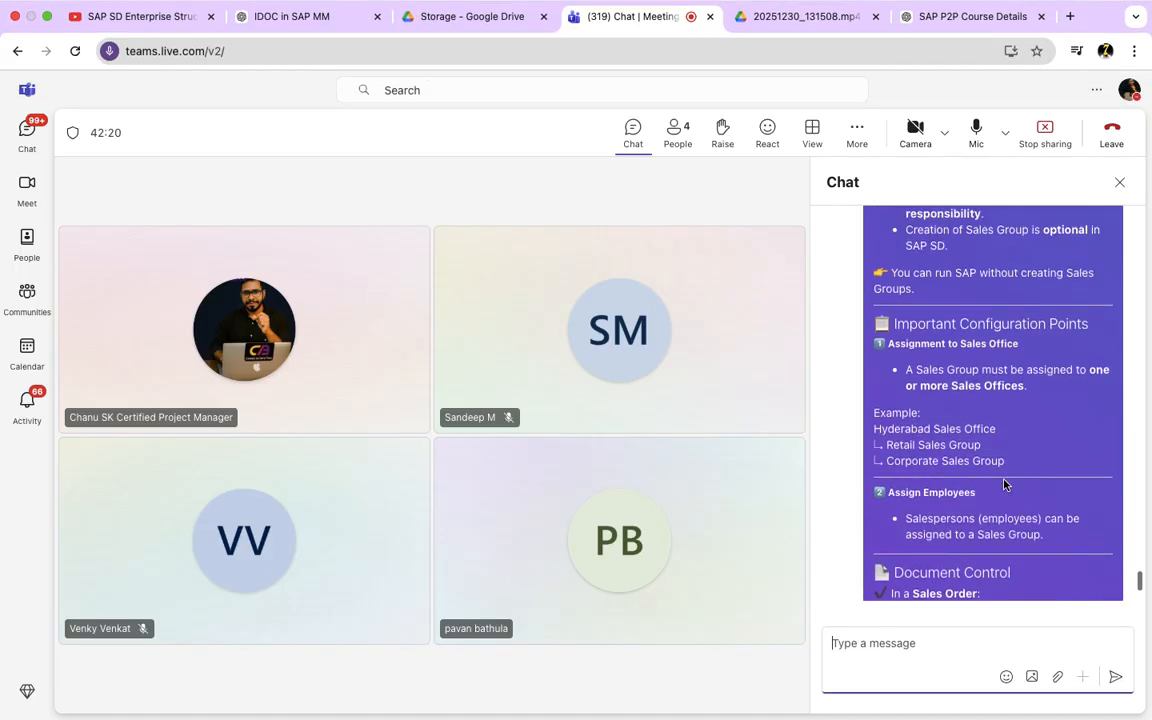
pyautogui.scroll(10, 1005, 485)
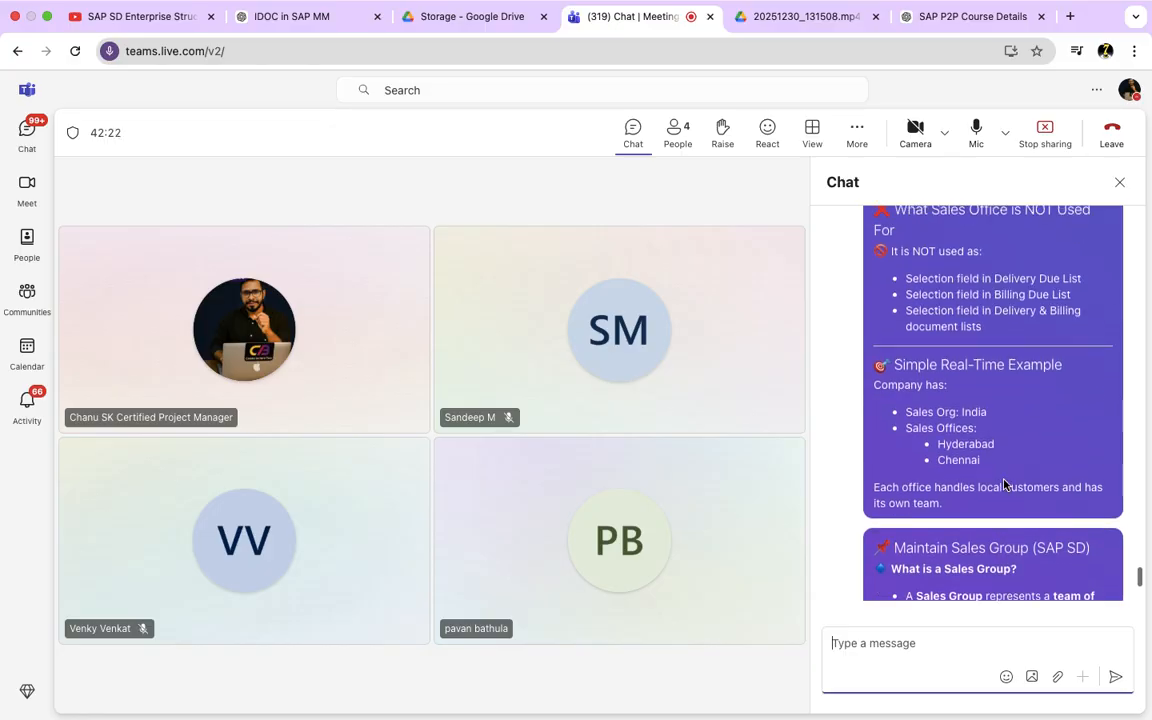
pyautogui.scroll(10, 1005, 485)
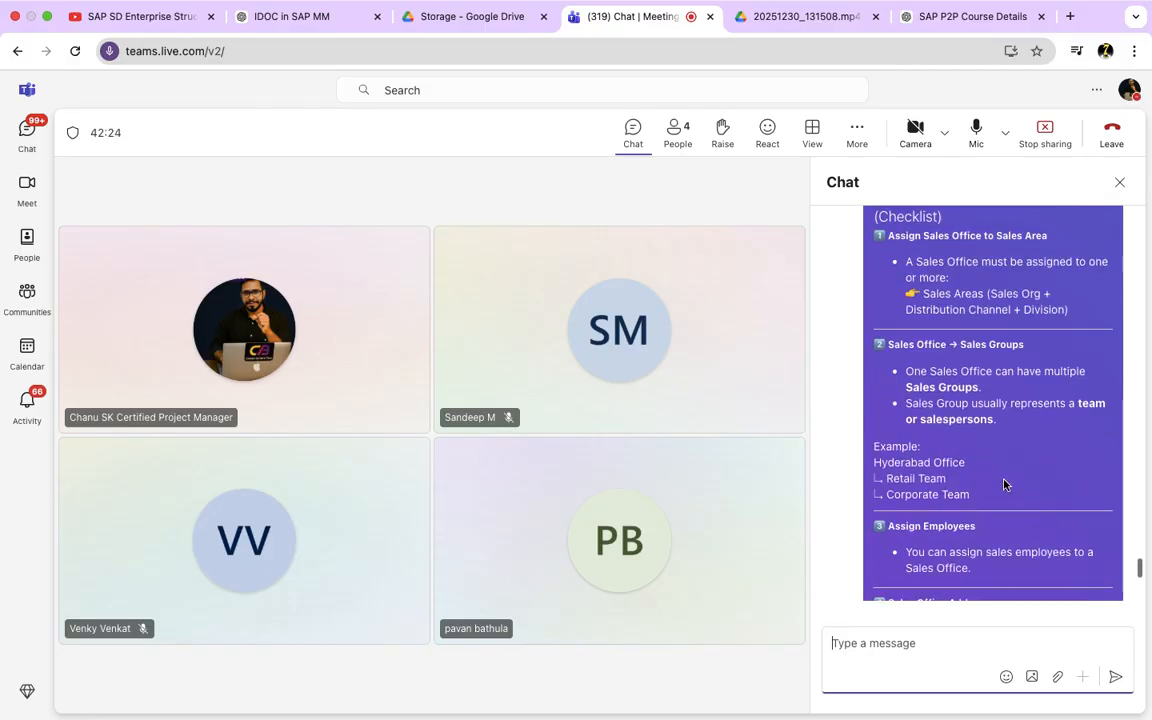
pyautogui.scroll(10, 1005, 485)
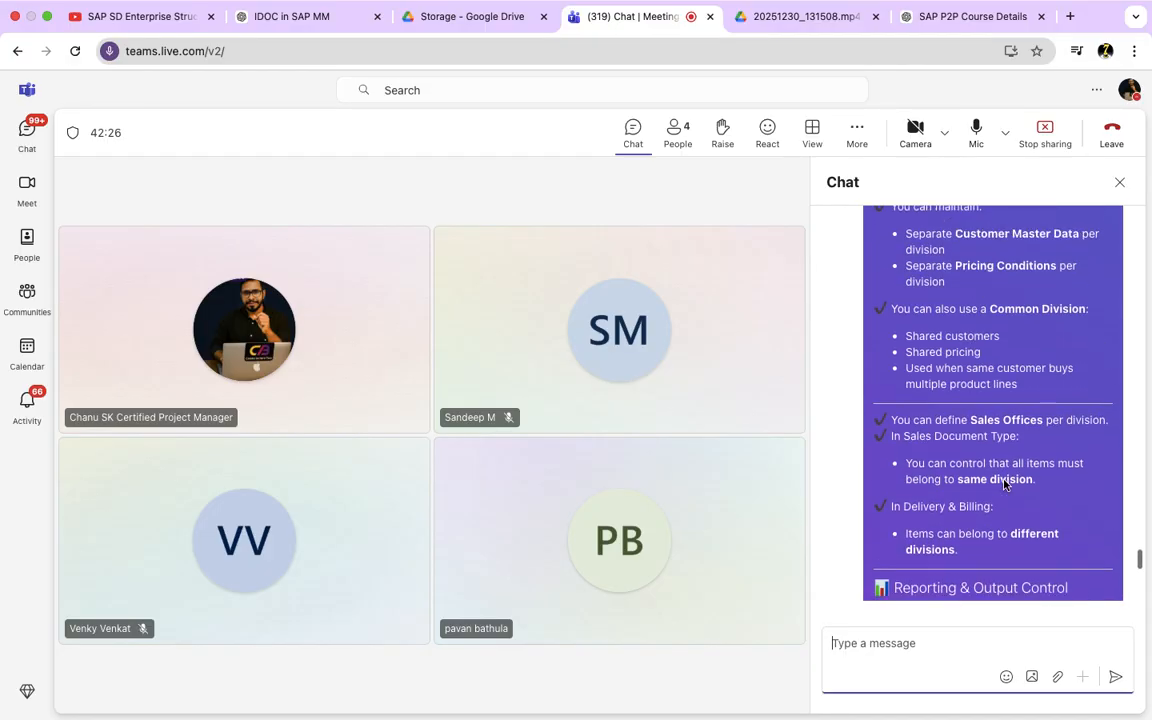
pyautogui.scroll(5, 1005, 485)
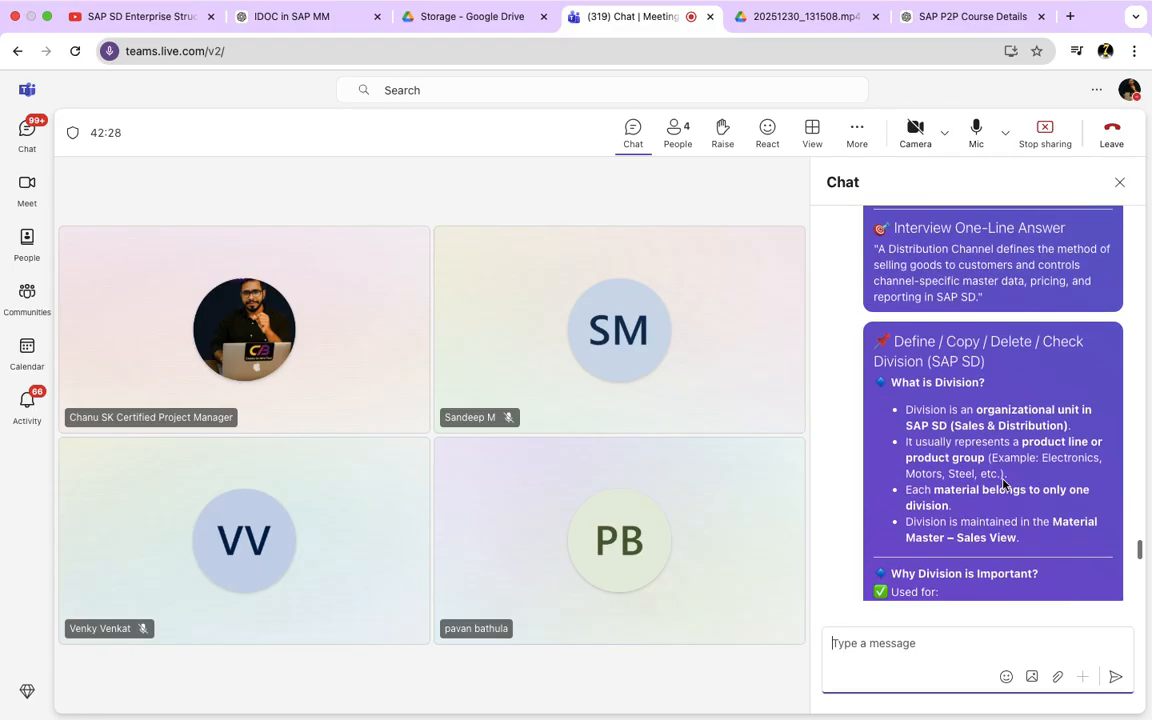
pyautogui.scroll(2, 1005, 485)
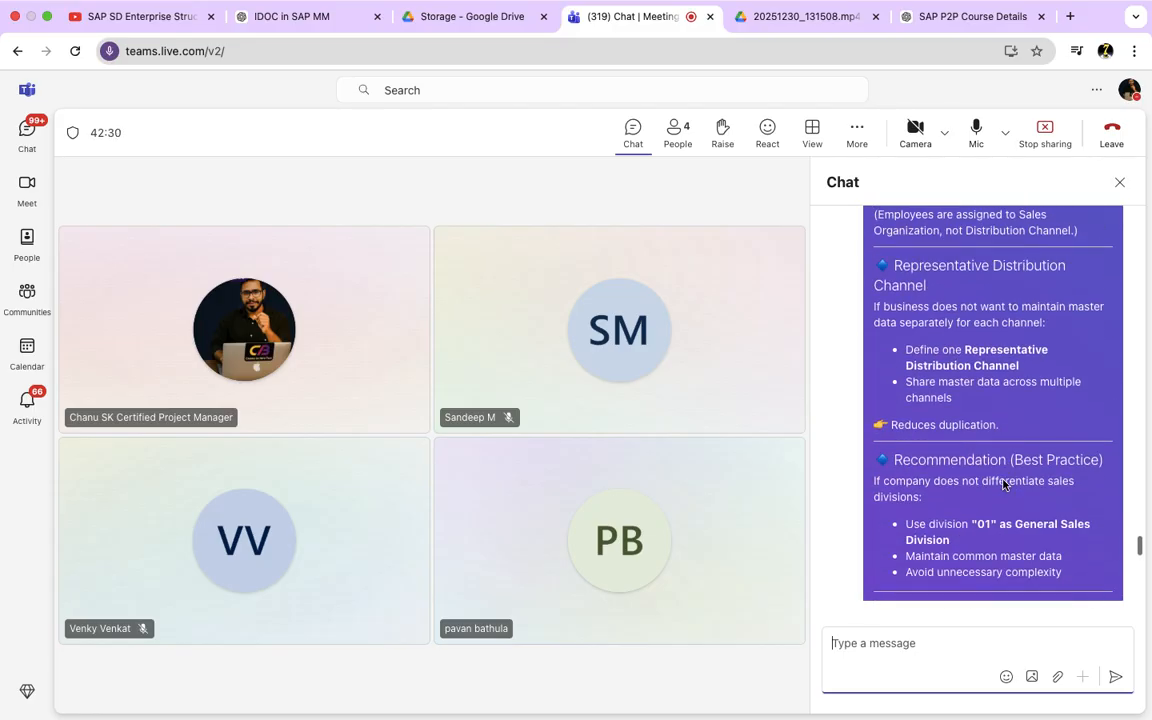
pyautogui.scroll(-15, 1005, 485)
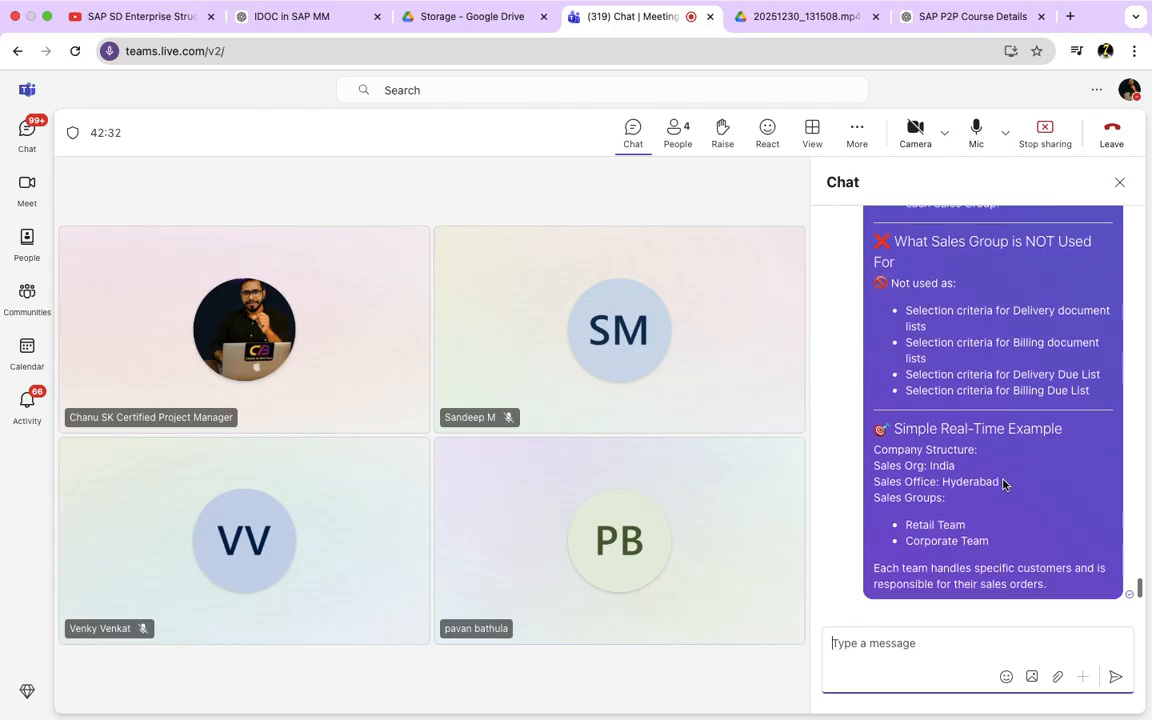
pyautogui.moveTo(470, 2)
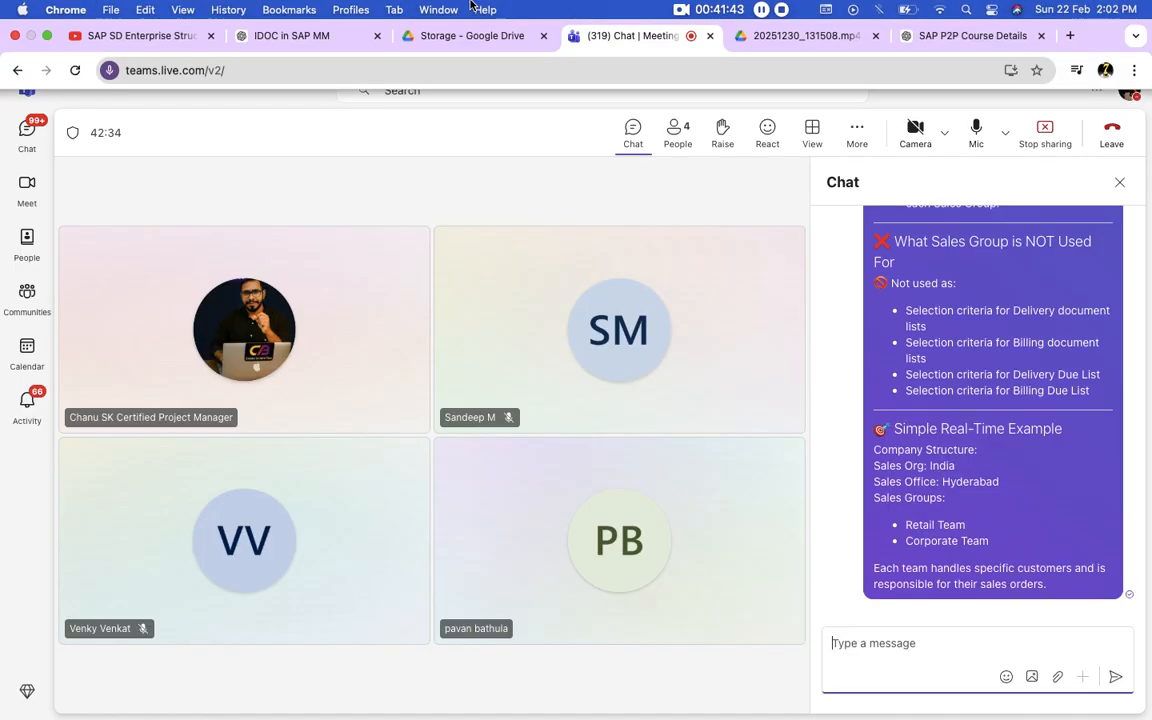